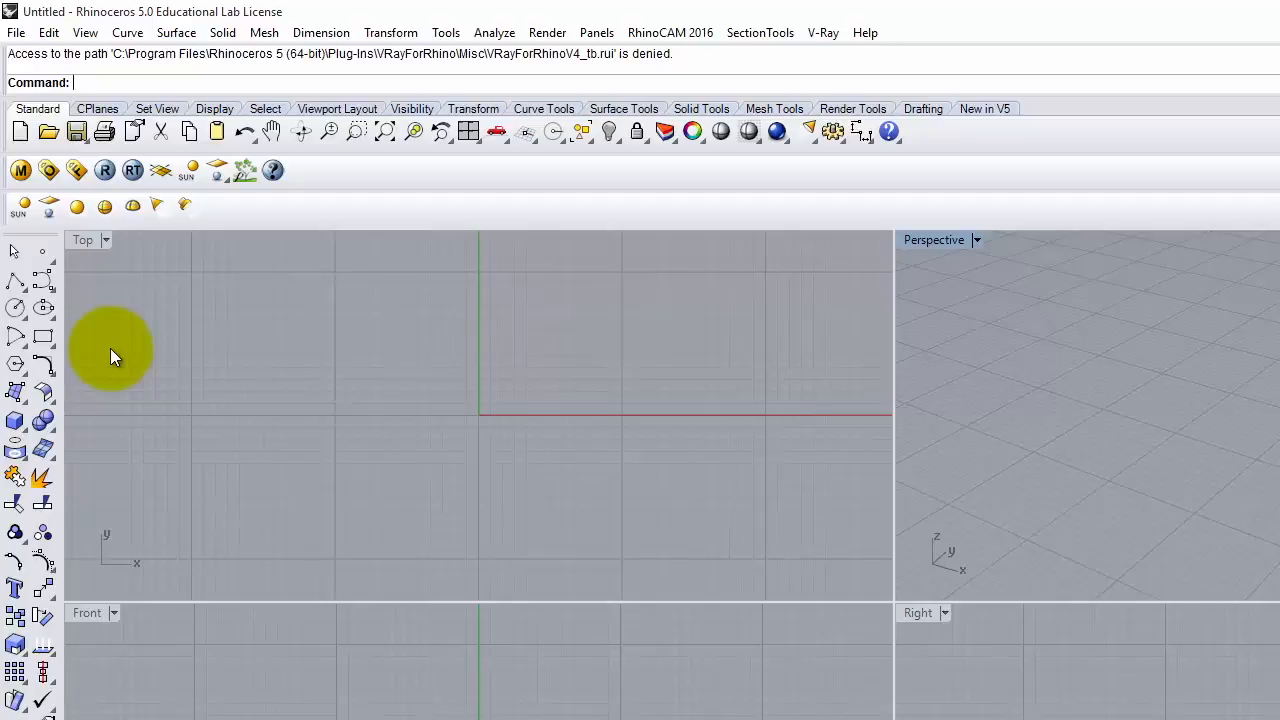
Open the Ex216 model from the Live - A136 Exercises folder in Live Demonstrations, using the existing material for every name conflict
{"action": "left_click", "coordinate": [16, 32]}
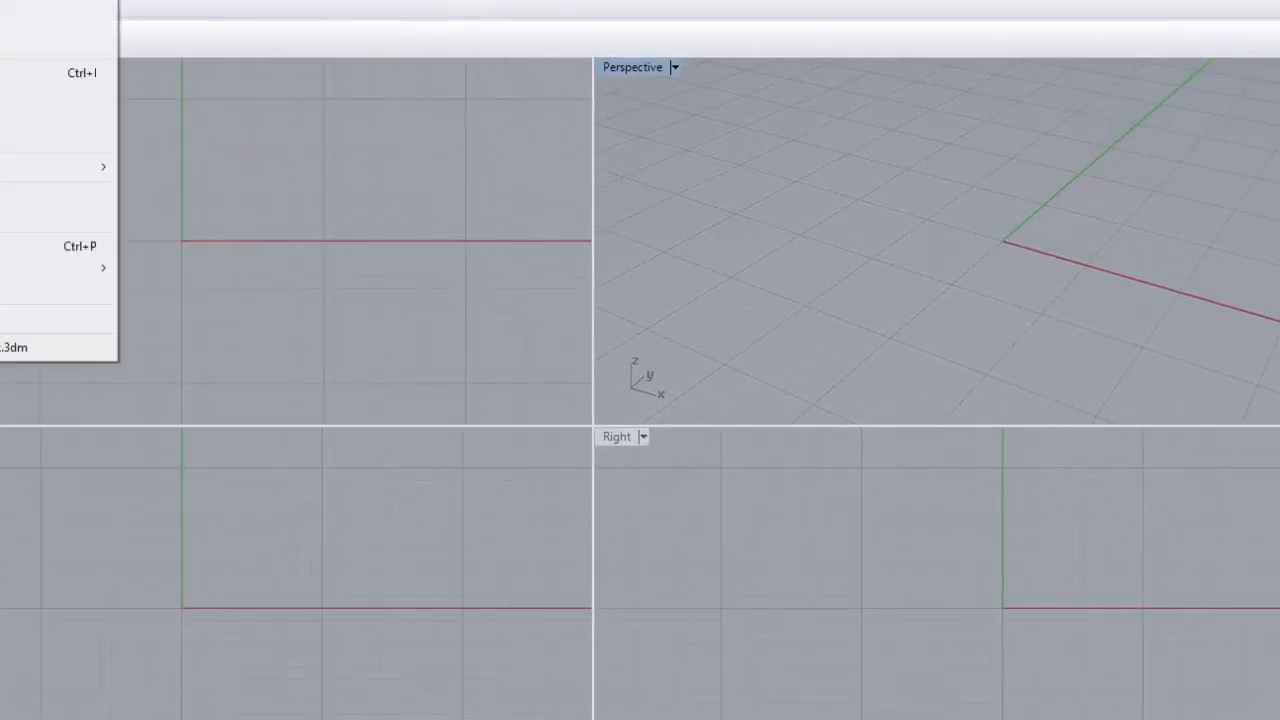
{"action": "left_click", "coordinate": [4, 3]}
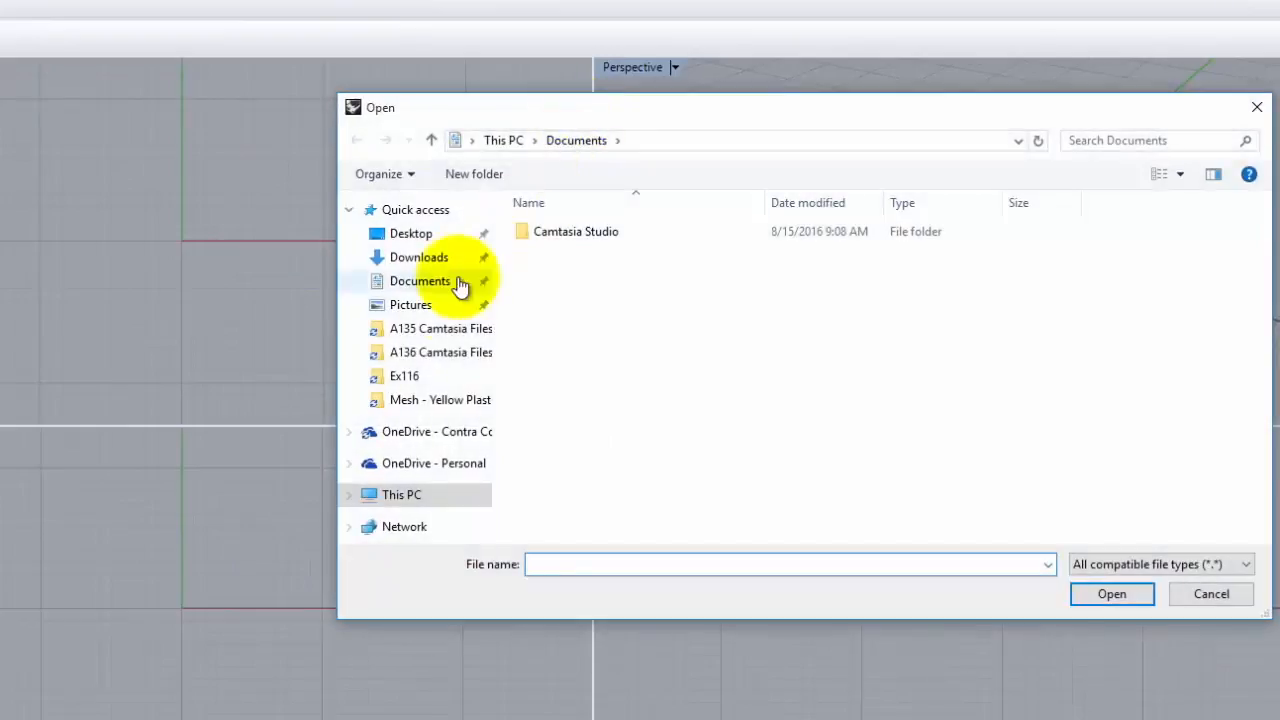
{"action": "left_click", "coordinate": [422, 432]}
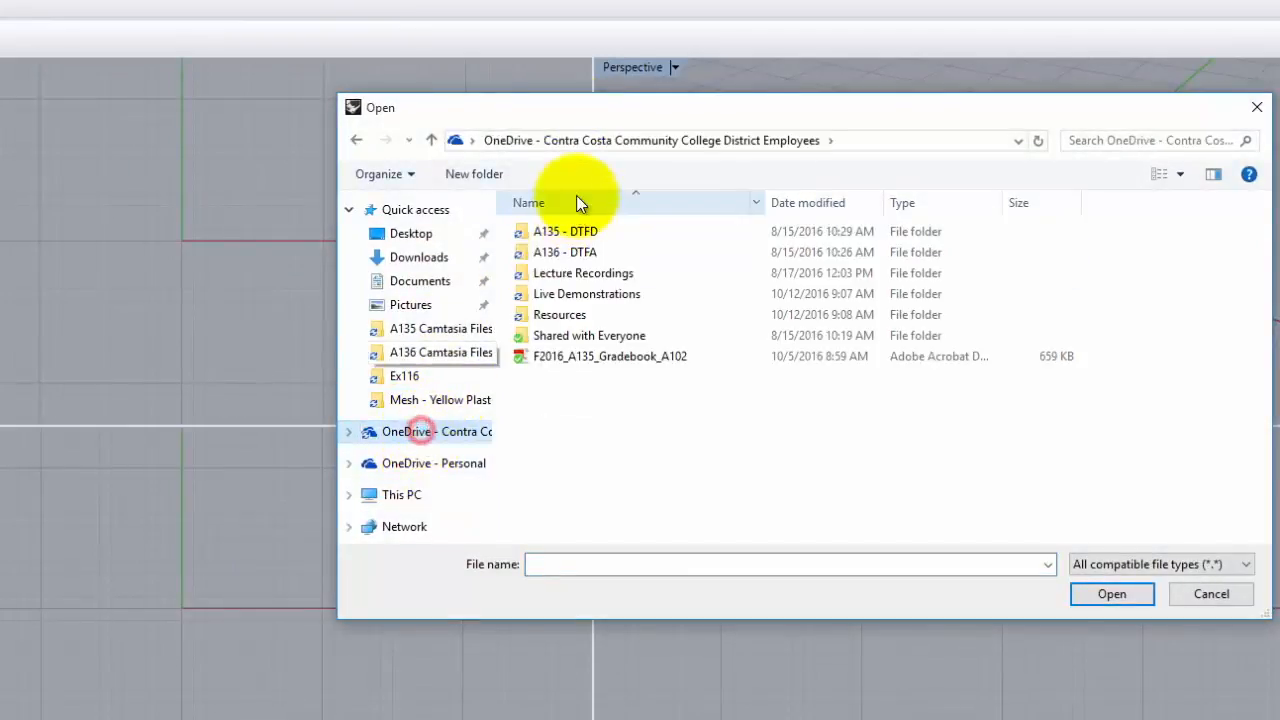
{"action": "double_click", "coordinate": [582, 295]}
{"action": "left_click", "coordinate": [606, 254]}
{"action": "double_click", "coordinate": [604, 252]}
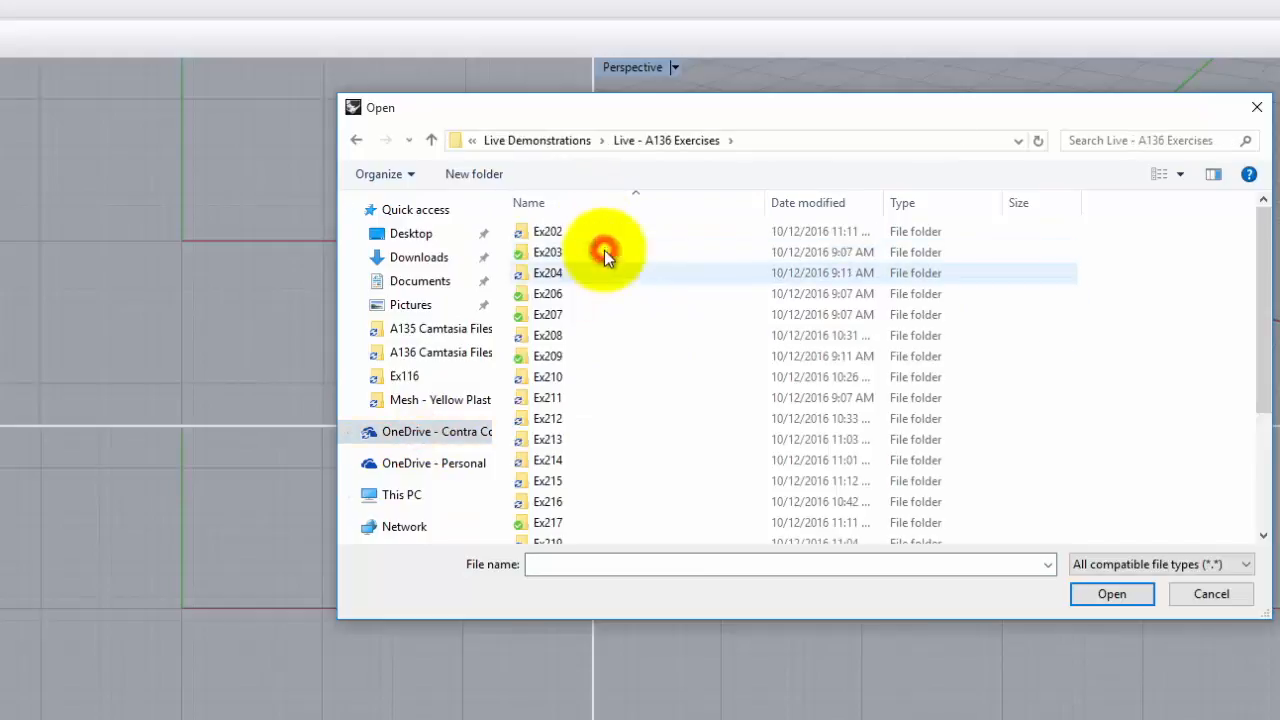
{"action": "left_click", "coordinate": [574, 483]}
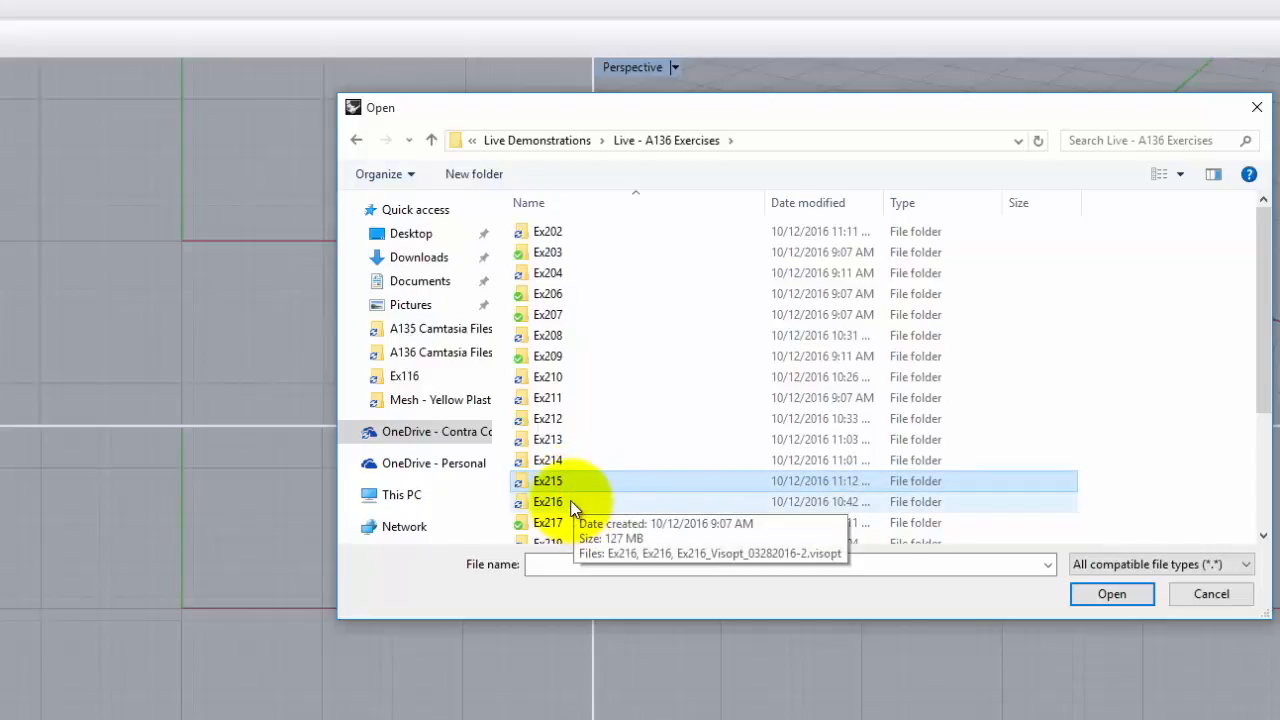
{"action": "double_click", "coordinate": [572, 503]}
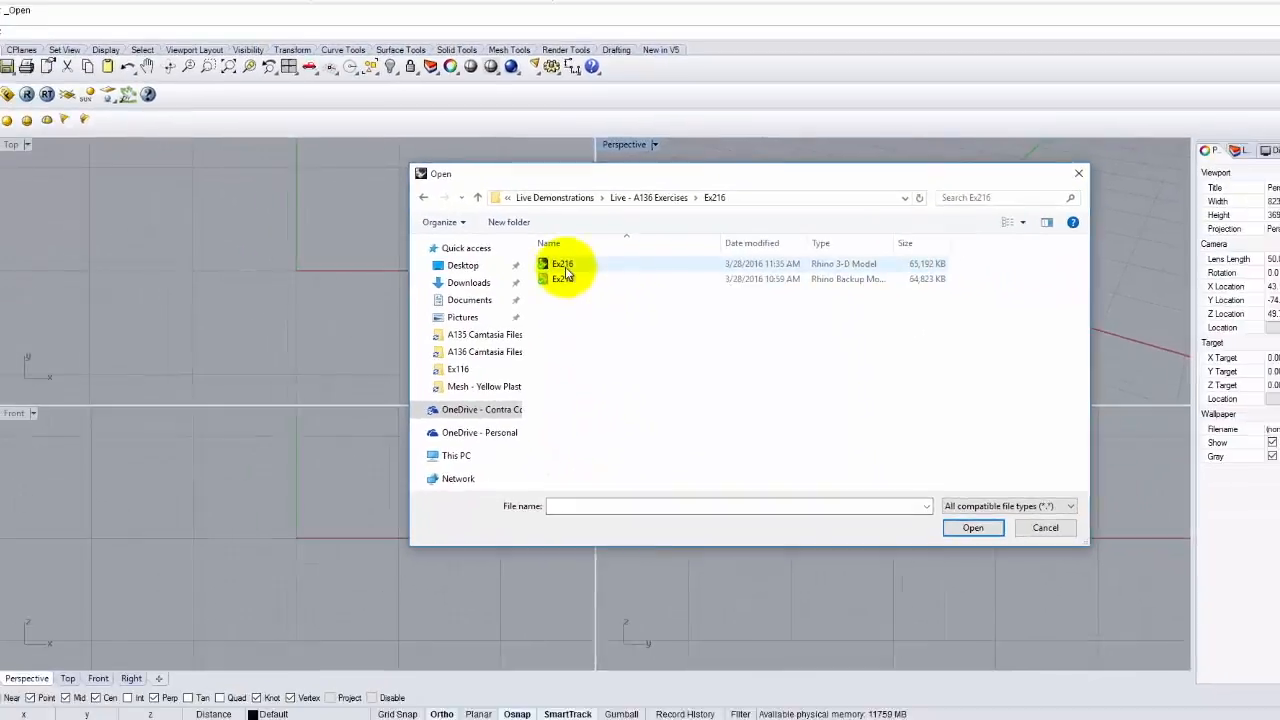
{"action": "double_click", "coordinate": [548, 233]}
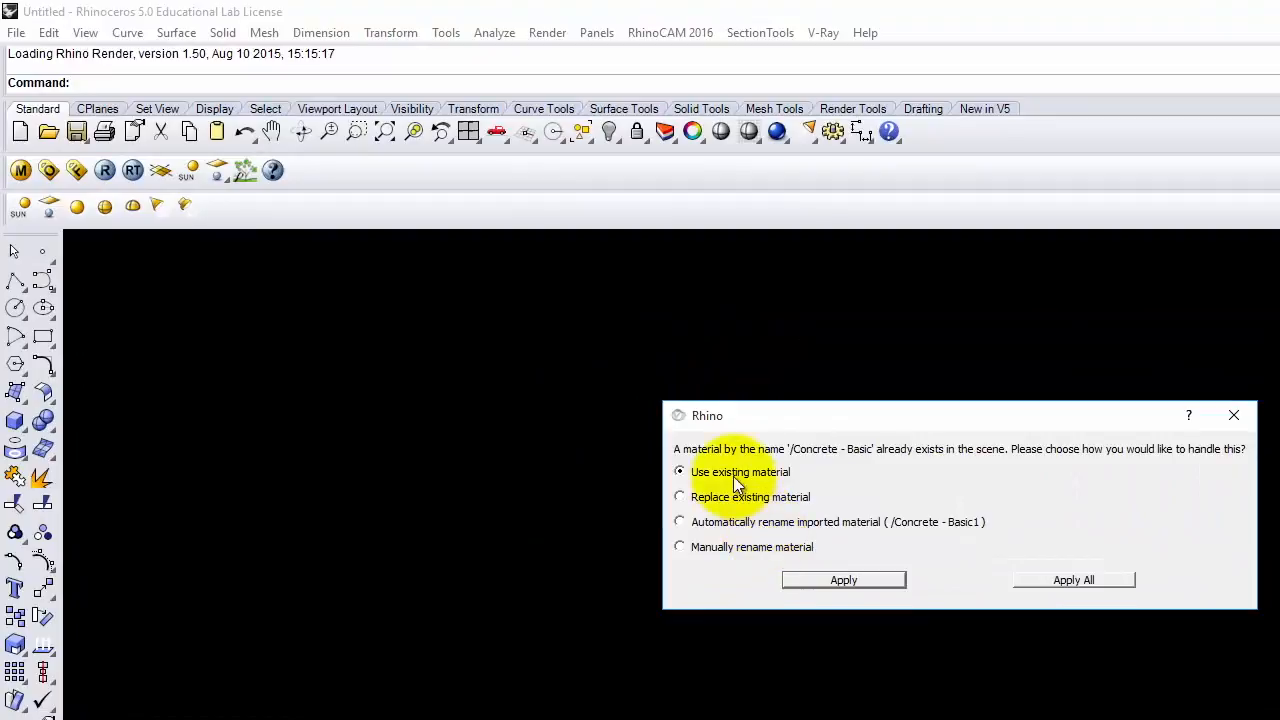
{"action": "left_click", "coordinate": [1080, 584]}
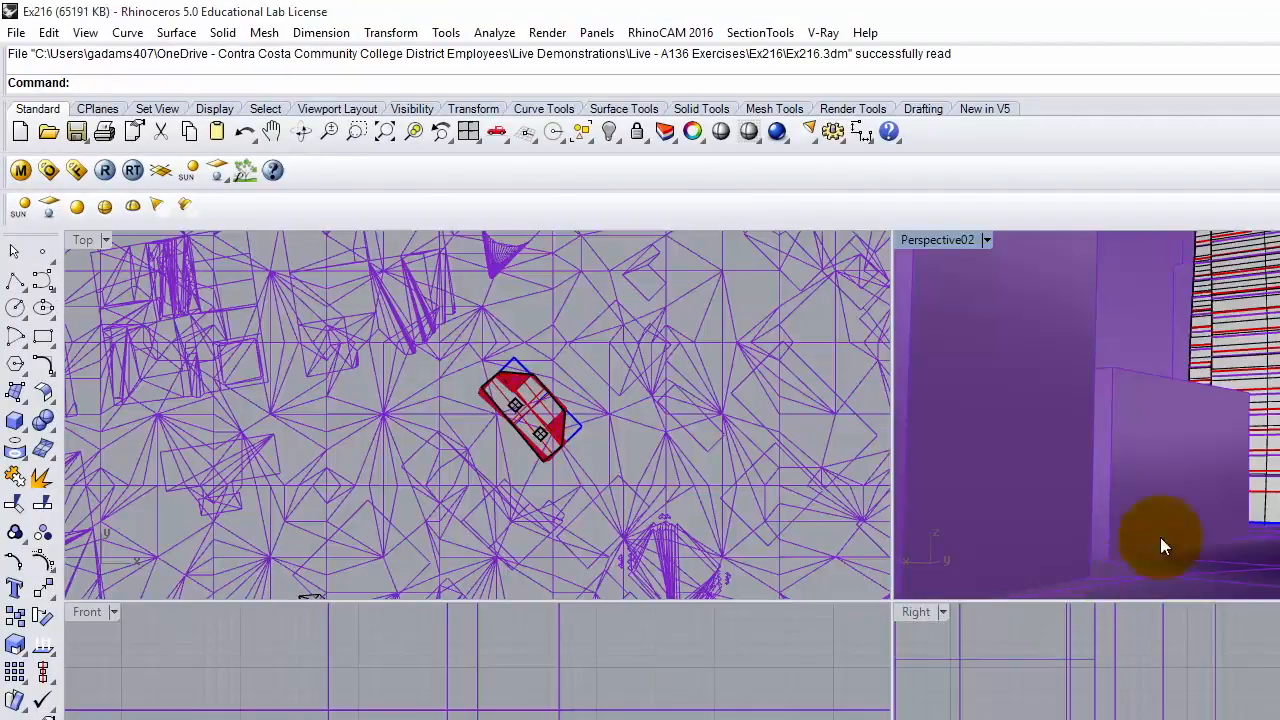
{"action": "left_click", "coordinate": [1205, 377]}
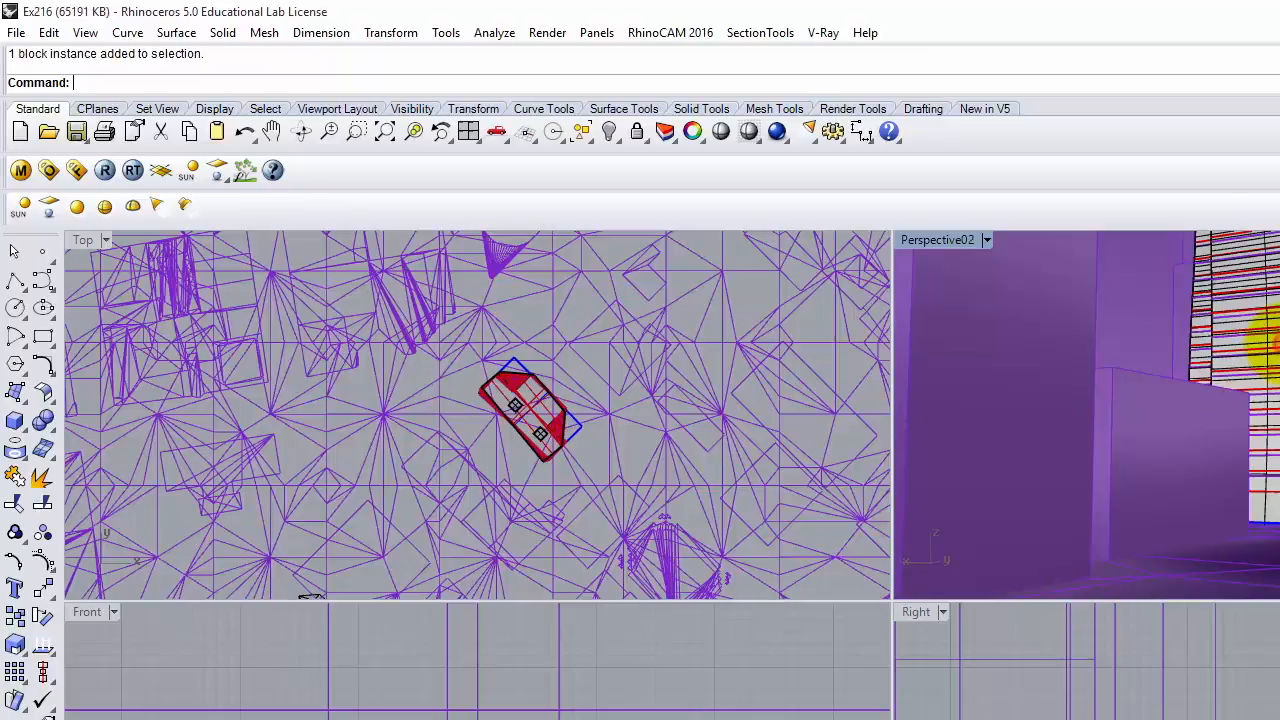
Open the Ex215-test model from the Ex215 folder in Live - A136 Exercises
{"action": "left_click", "coordinate": [16, 34]}
{"action": "left_click", "coordinate": [42, 80]}
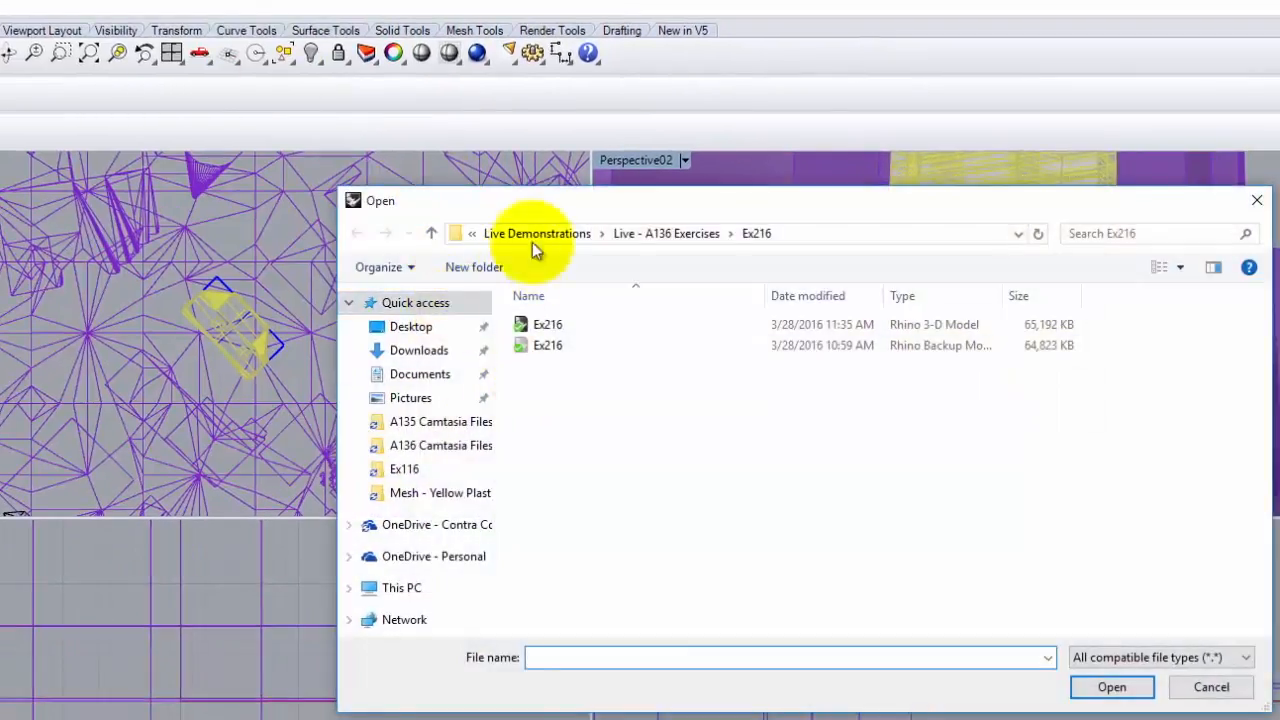
{"action": "left_click", "coordinate": [673, 233]}
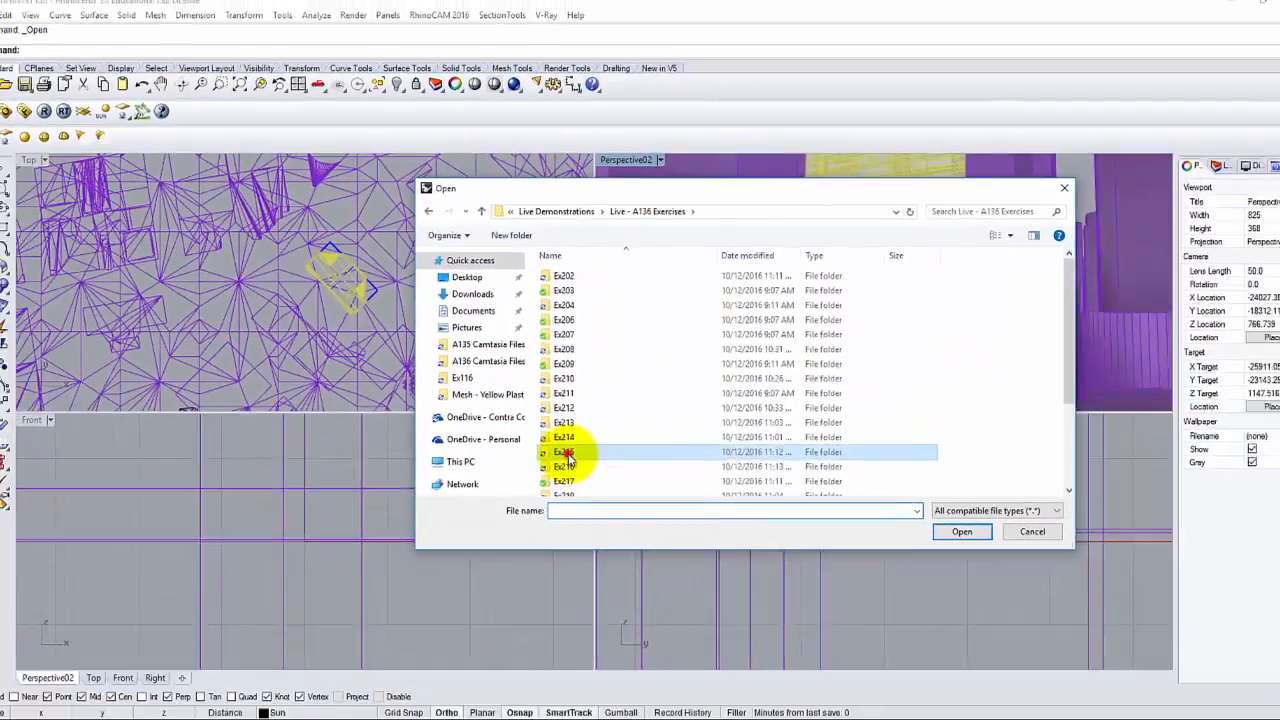
{"action": "double_click", "coordinate": [548, 574]}
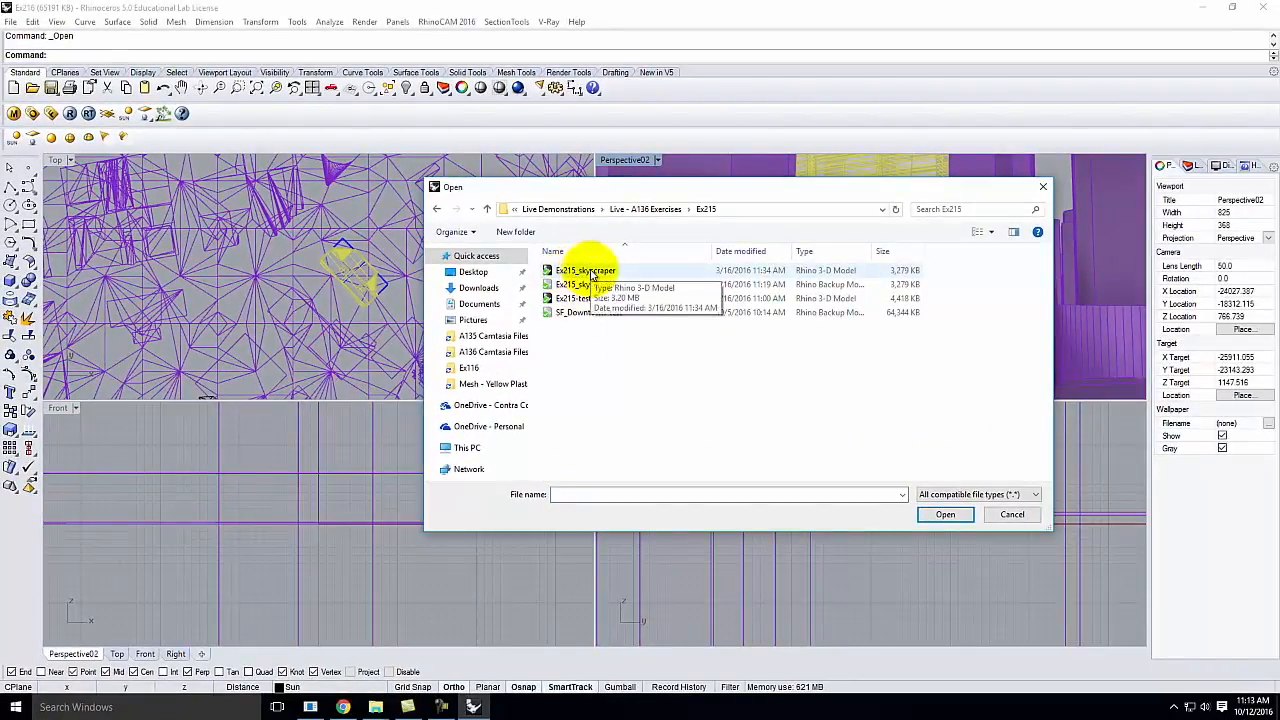
{"action": "double_click", "coordinate": [573, 298]}
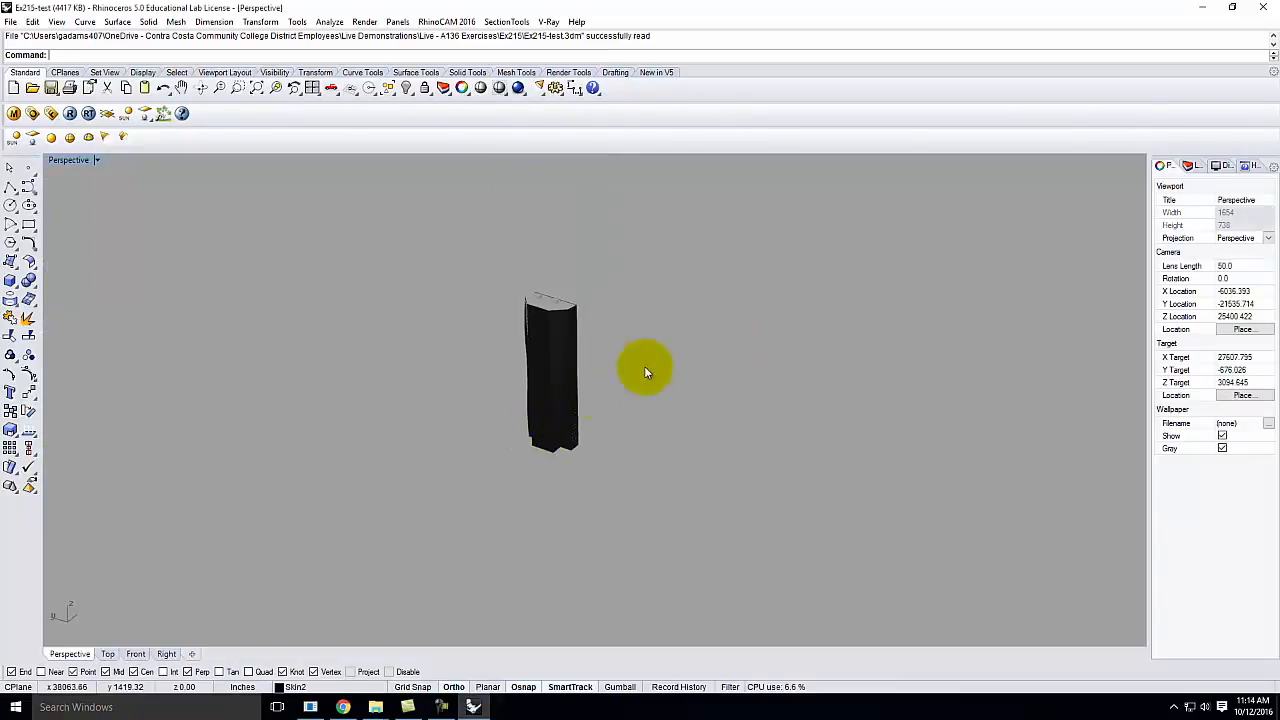
Set the Perspective viewport's display mode to Shaded
{"action": "right_click_drag", "start_coordinate": [672, 355], "coordinate": [641, 384]}
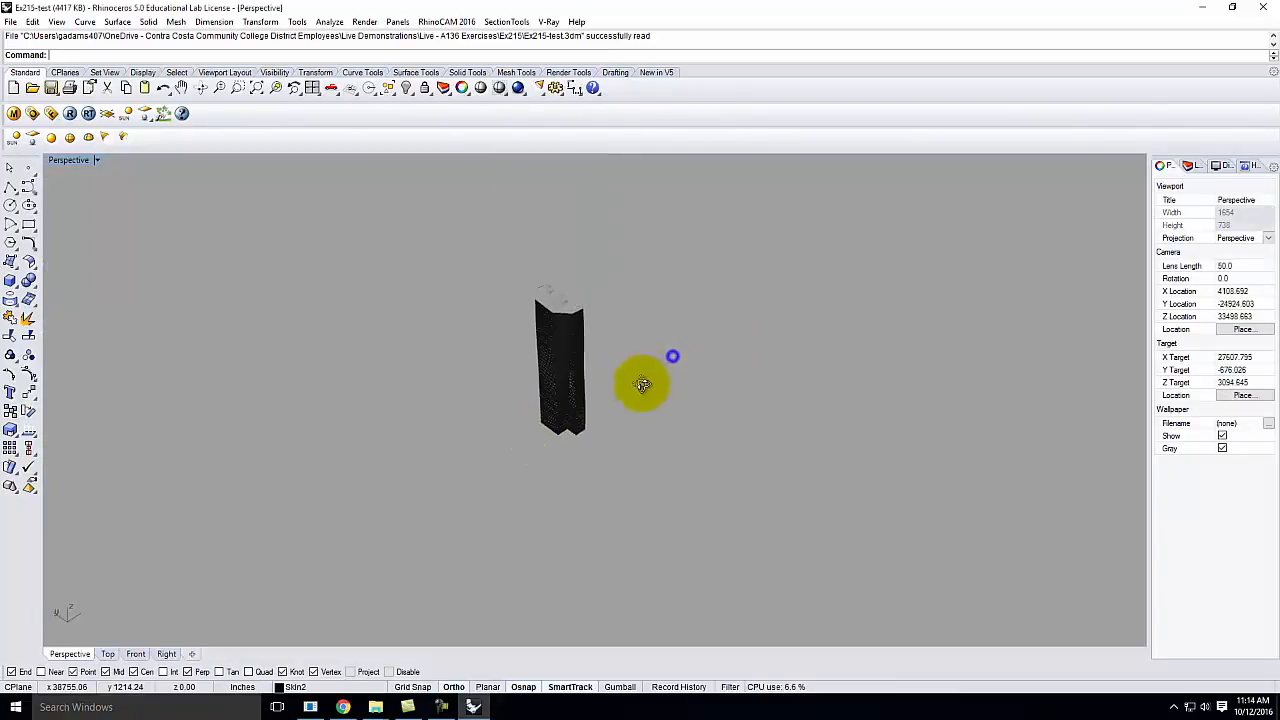
{"action": "scroll", "coordinate": [562, 329], "scroll_direction": "up", "scroll_amount": 2}
{"action": "left_click", "coordinate": [93, 162]}
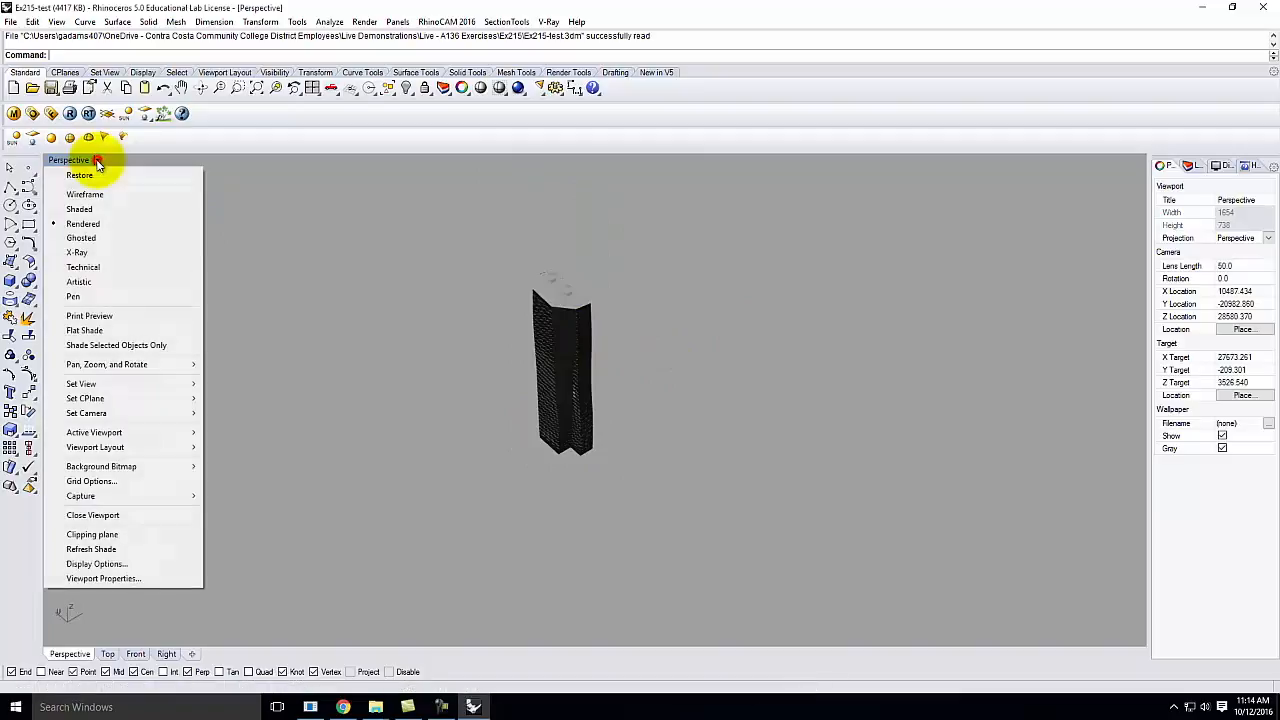
{"action": "left_click", "coordinate": [93, 206]}
{"action": "left_click", "coordinate": [699, 384]}
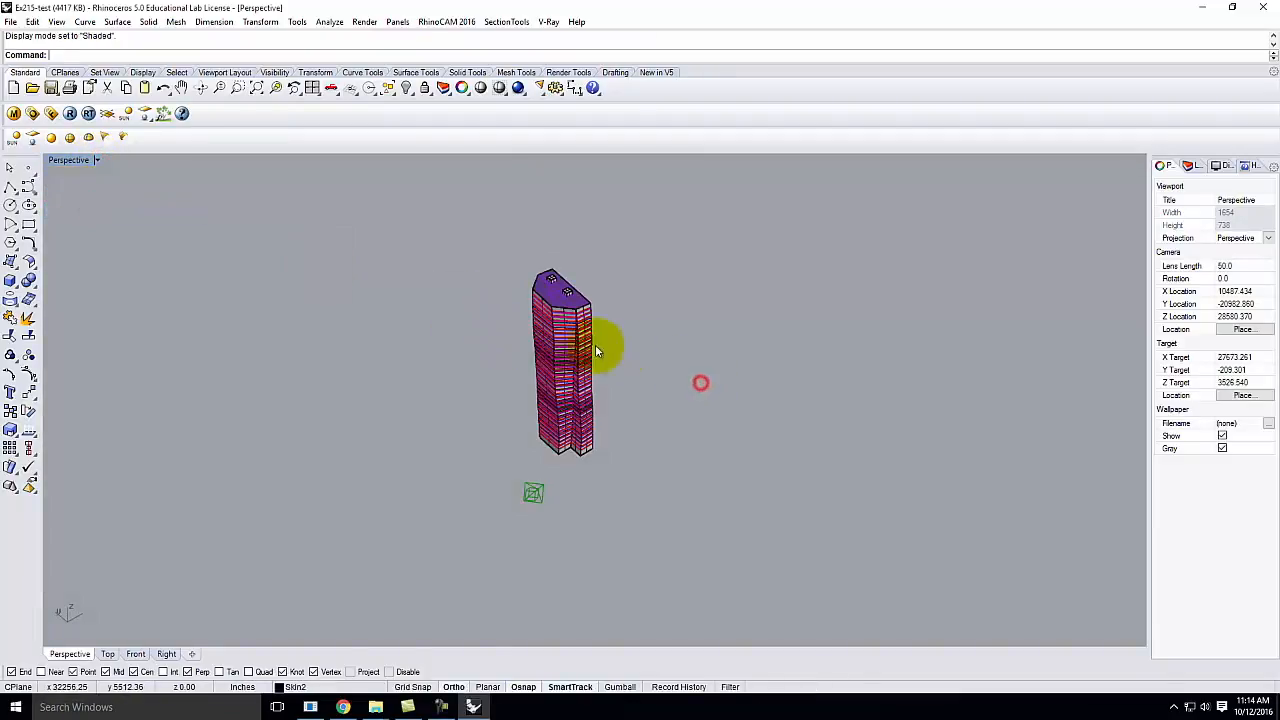
Select individual facade polysurfaces of the tower and inspect their object properties
{"action": "scroll", "coordinate": [590, 345], "scroll_direction": "up", "scroll_amount": 3}
{"action": "scroll", "coordinate": [556, 268], "scroll_direction": "up", "scroll_amount": 2}
{"action": "left_click", "coordinate": [549, 264]}
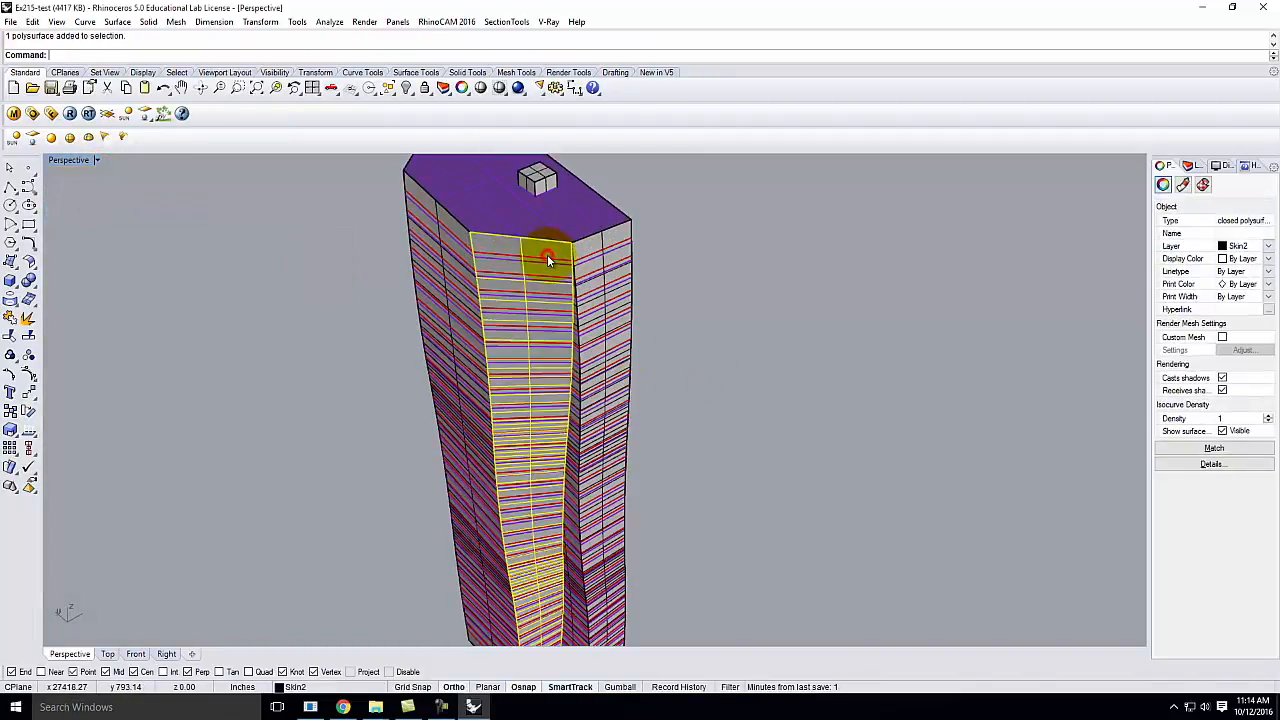
{"action": "left_click", "coordinate": [594, 256]}
{"action": "scroll", "coordinate": [630, 254], "scroll_direction": "down", "scroll_amount": 3}
{"action": "scroll", "coordinate": [600, 430], "scroll_direction": "up", "scroll_amount": 5}
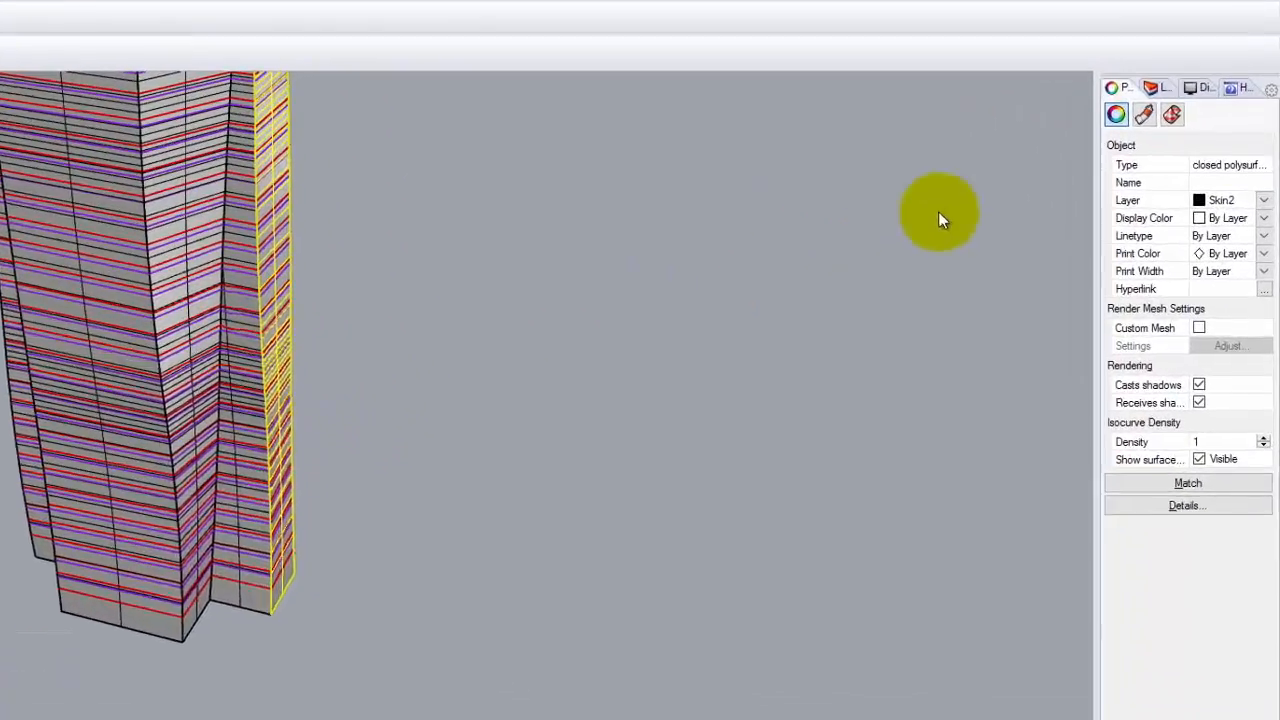
{"action": "left_click", "coordinate": [1104, 96]}
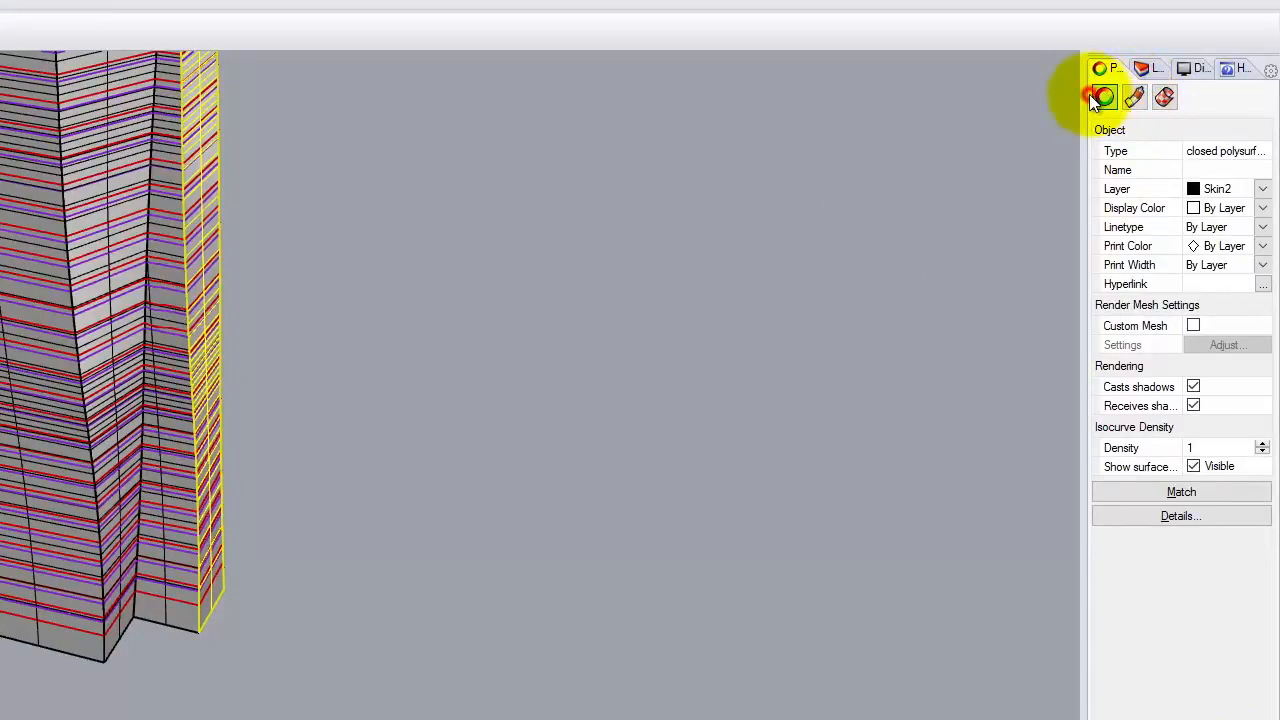
Turn off the Floors and Ceilings layers, and briefly show the Skin layer before hiding it again
{"action": "left_click", "coordinate": [1140, 68]}
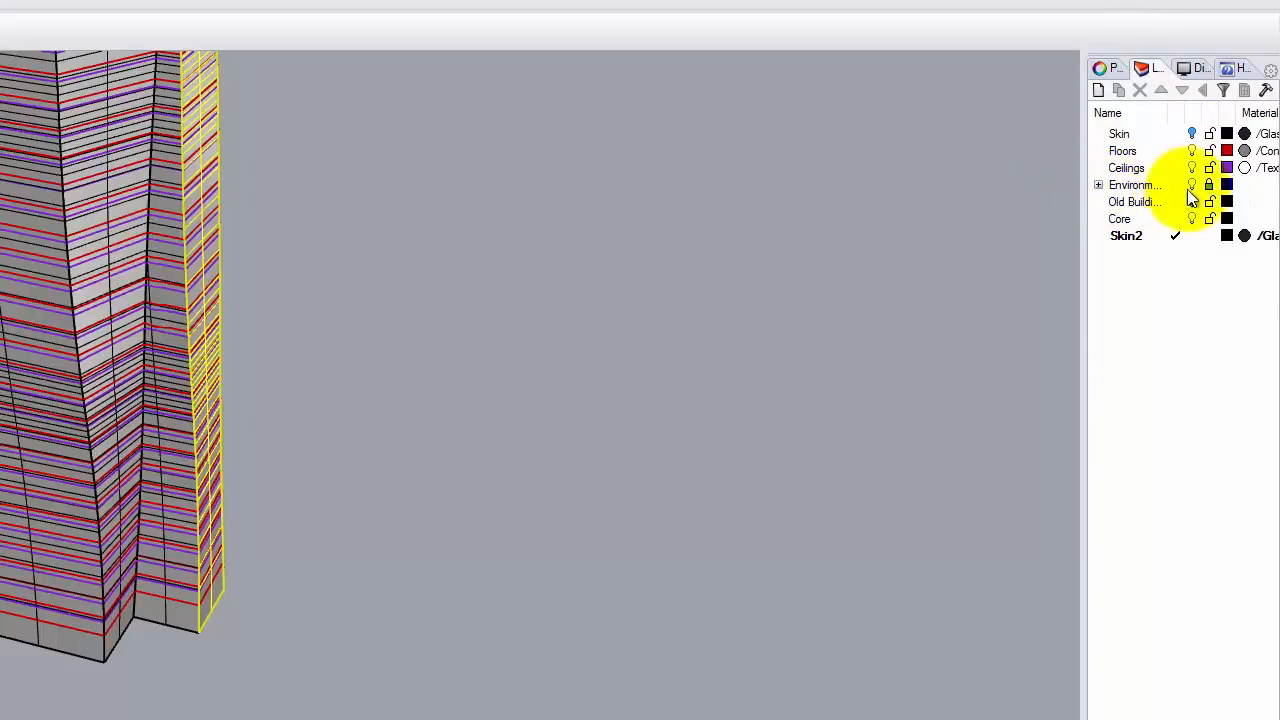
{"action": "left_click", "coordinate": [1192, 150]}
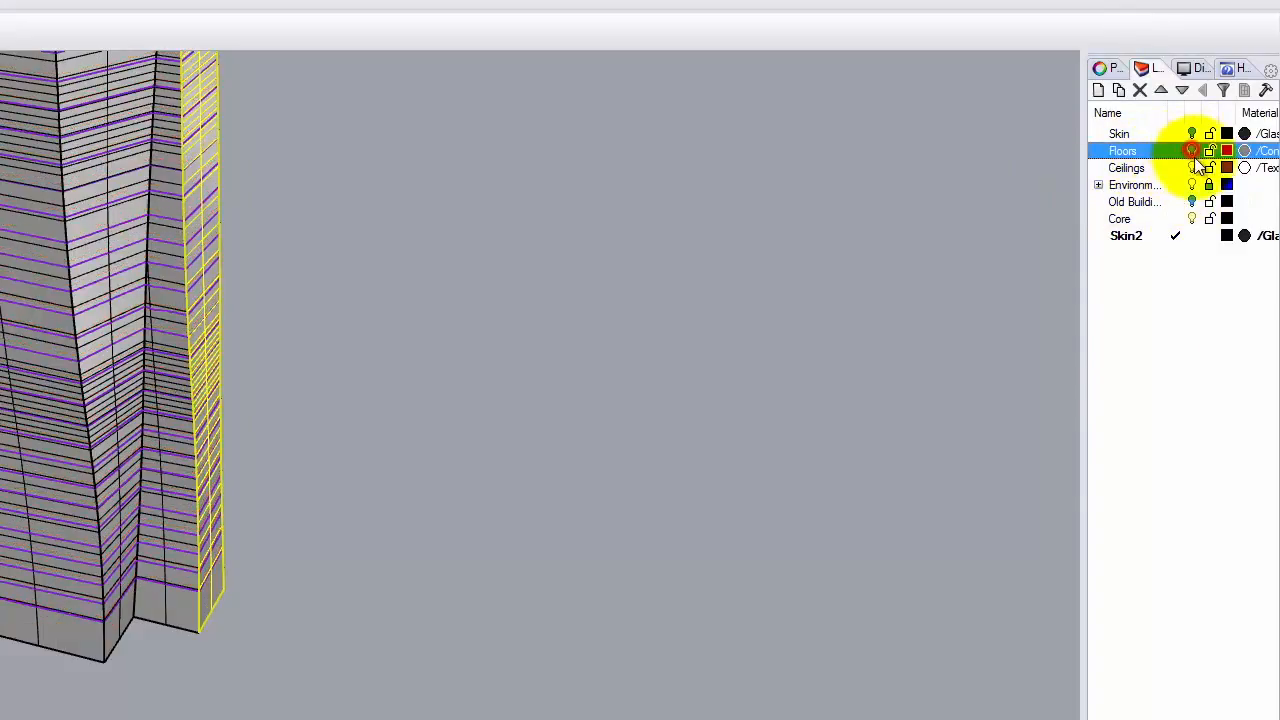
{"action": "left_click", "coordinate": [1192, 167]}
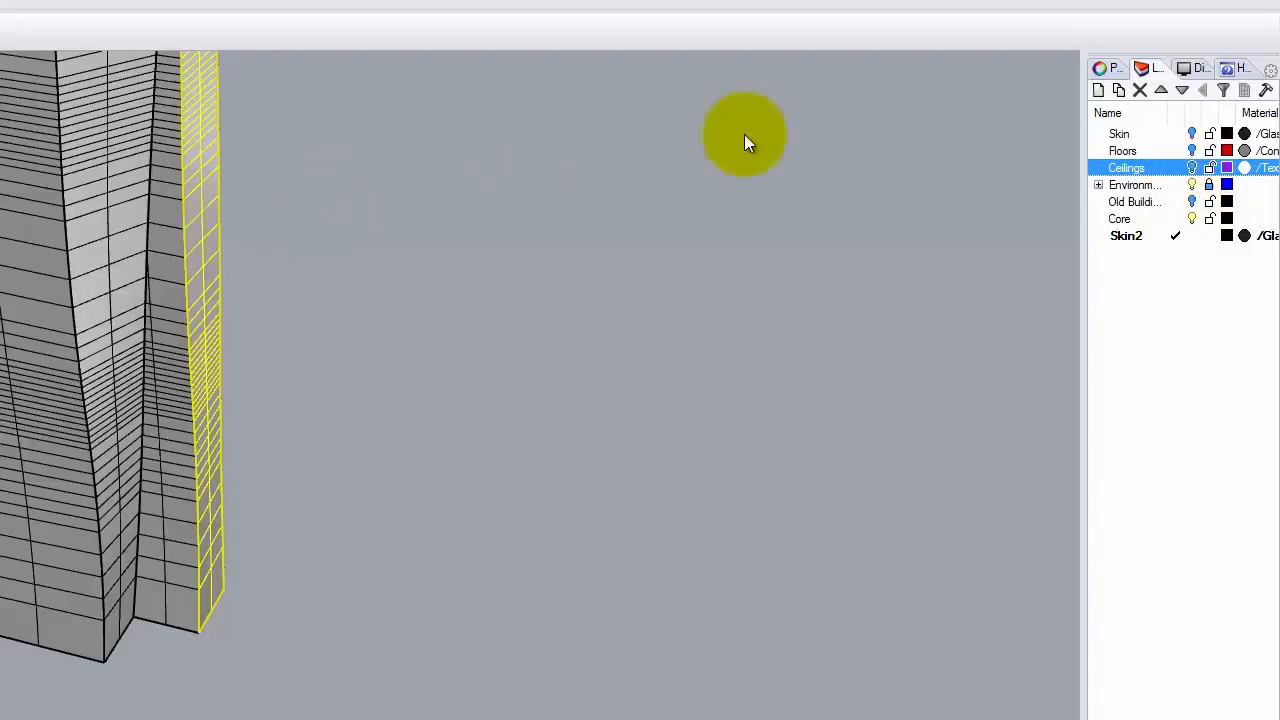
{"action": "left_click", "coordinate": [1192, 134]}
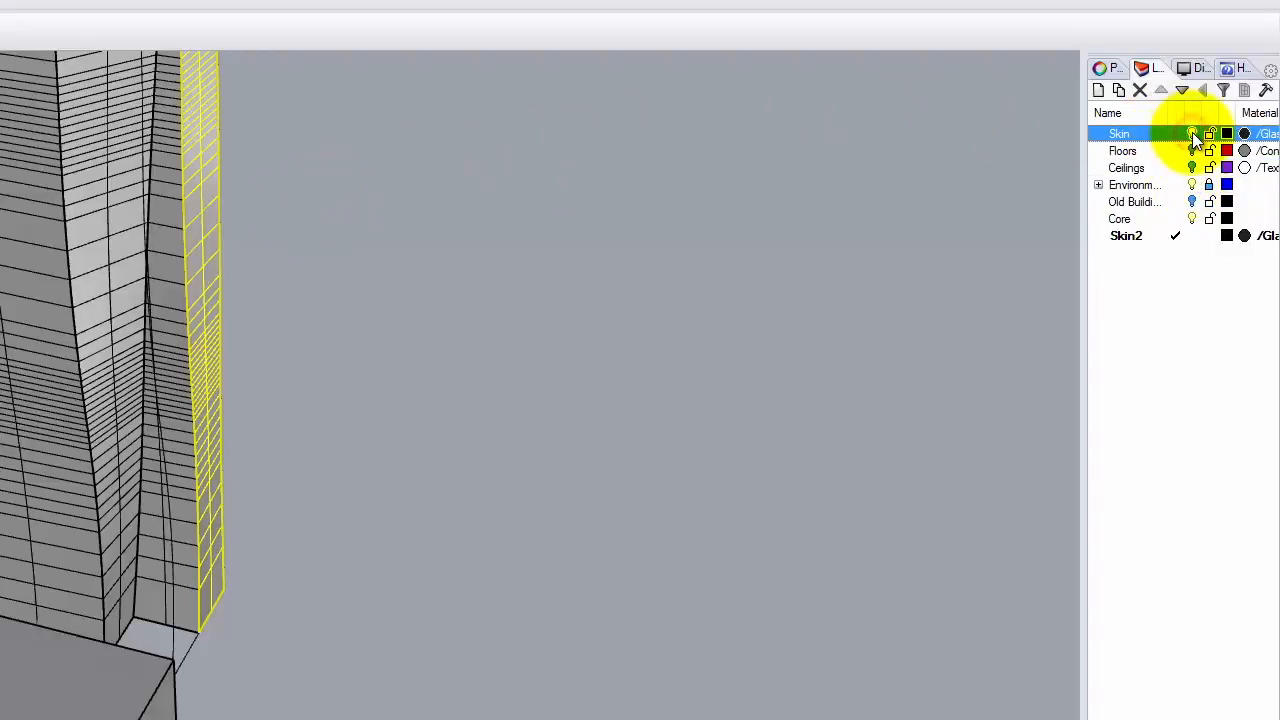
{"action": "left_click", "coordinate": [1192, 134]}
Select all the facade polysurfaces around the tower's outer skin
{"action": "scroll", "coordinate": [475, 390], "scroll_direction": "down", "scroll_amount": 6}
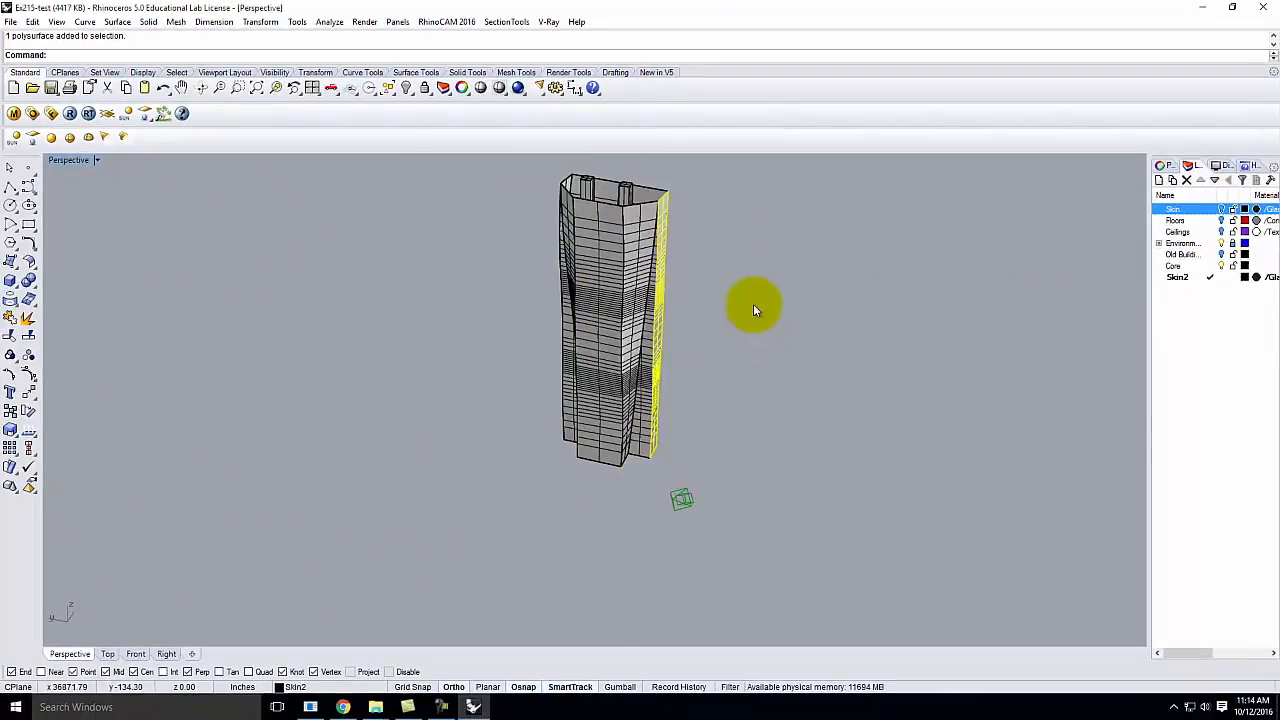
{"action": "right_click_drag", "start_coordinate": [755, 310], "coordinate": [671, 271]}
{"action": "scroll", "coordinate": [663, 294], "scroll_direction": "up", "scroll_amount": 5}
{"action": "left_click", "coordinate": [658, 311]}
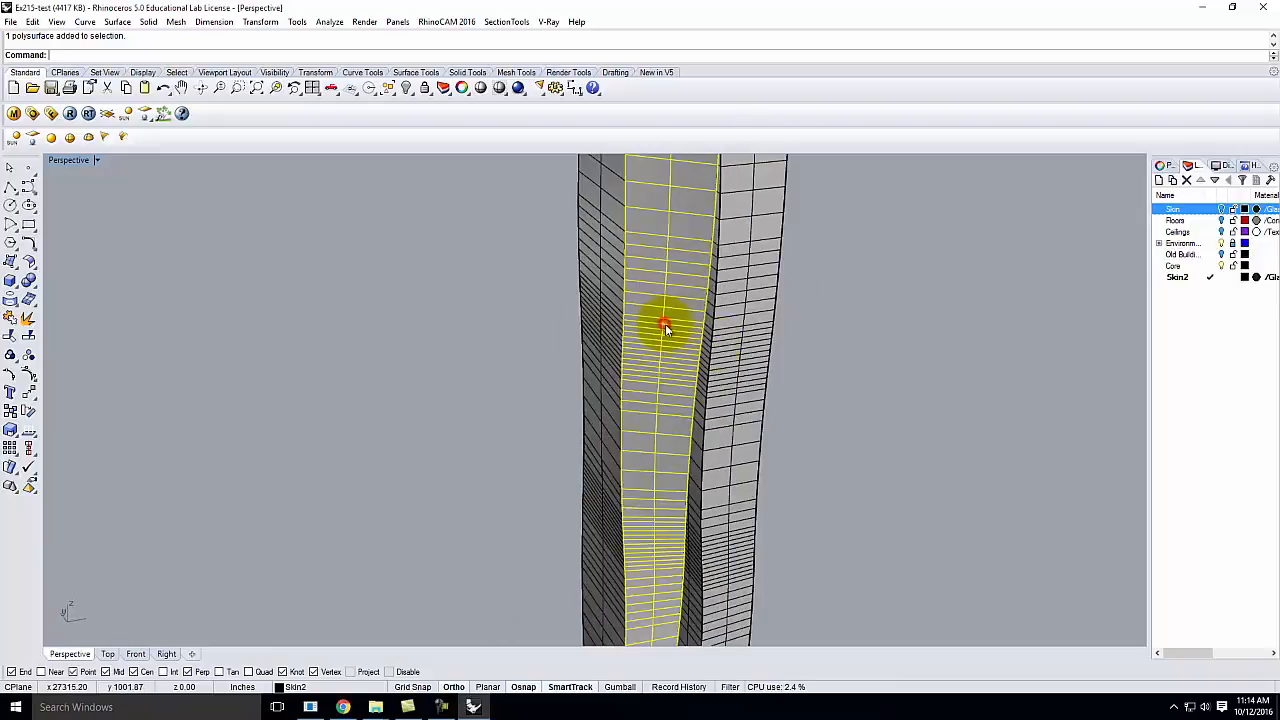
{"action": "left_click", "coordinate": [707, 366], "text": "shift"}
{"action": "left_click", "coordinate": [750, 396]}
{"action": "mouse_move", "coordinate": [630, 360]}
{"action": "right_mouse_down"}
{"action": "mouse_move", "coordinate": [600, 349]}
{"action": "mouse_move", "coordinate": [700, 371]}
{"action": "mouse_move", "coordinate": [680, 389]}
{"action": "mouse_move", "coordinate": [645, 374]}
{"action": "right_mouse_up"}
{"action": "scroll", "coordinate": [645, 374], "scroll_direction": "down", "scroll_amount": 6}
{"action": "right_click_drag", "start_coordinate": [811, 394], "coordinate": [477, 437]}
{"action": "scroll", "coordinate": [539, 407], "scroll_direction": "up", "scroll_amount": 5}
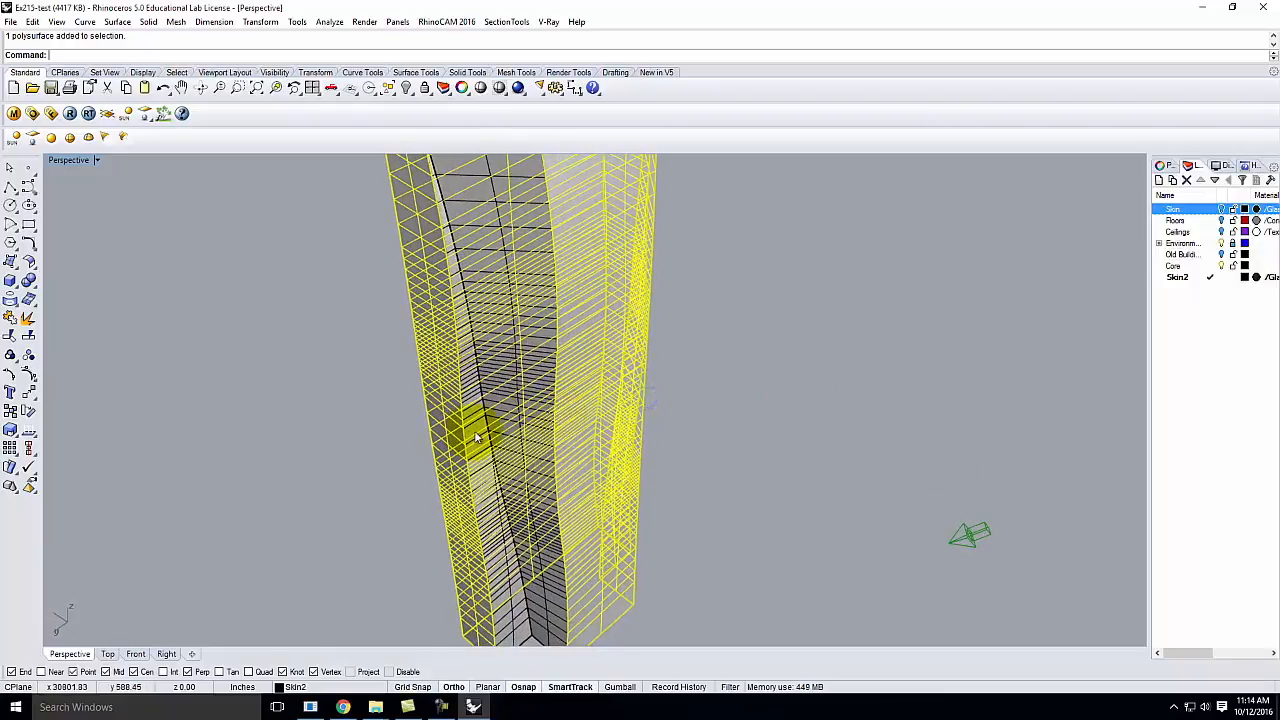
{"action": "scroll", "coordinate": [571, 425], "scroll_direction": "down", "scroll_amount": 5}
{"action": "scroll", "coordinate": [677, 396], "scroll_direction": "down", "scroll_amount": 6}
{"action": "right_click_drag", "start_coordinate": [811, 443], "coordinate": [573, 449]}
Copy the selected facade polysurfaces to an empty area beside the original tower
{"action": "type", "text": "C"}
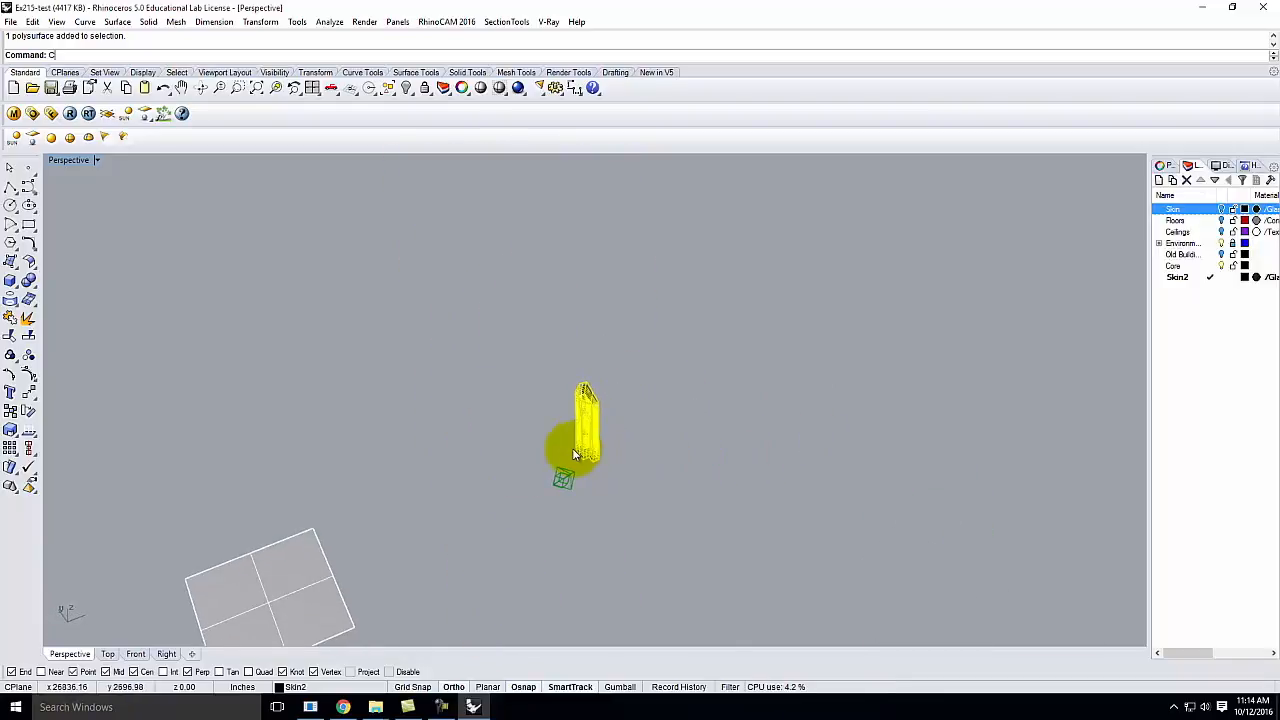
{"action": "type", "text": "opy"}
{"action": "key", "text": "Return"}
{"action": "left_click", "coordinate": [665, 477]}
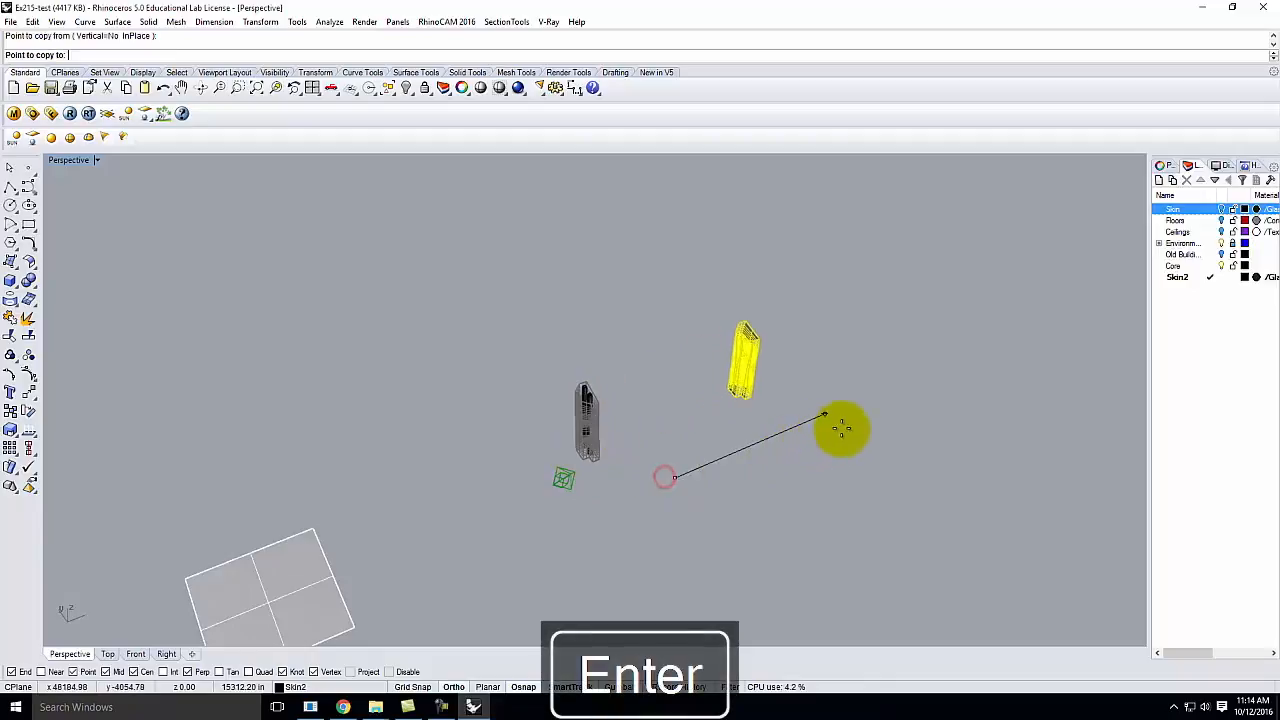
{"action": "left_click", "coordinate": [871, 423]}
{"action": "key", "text": "Escape"}
{"action": "key", "text": "Escape"}
Select the copied facade, zoom to the selection and deselect it
{"action": "left_click_drag", "start_coordinate": [745, 289], "coordinate": [804, 406]}
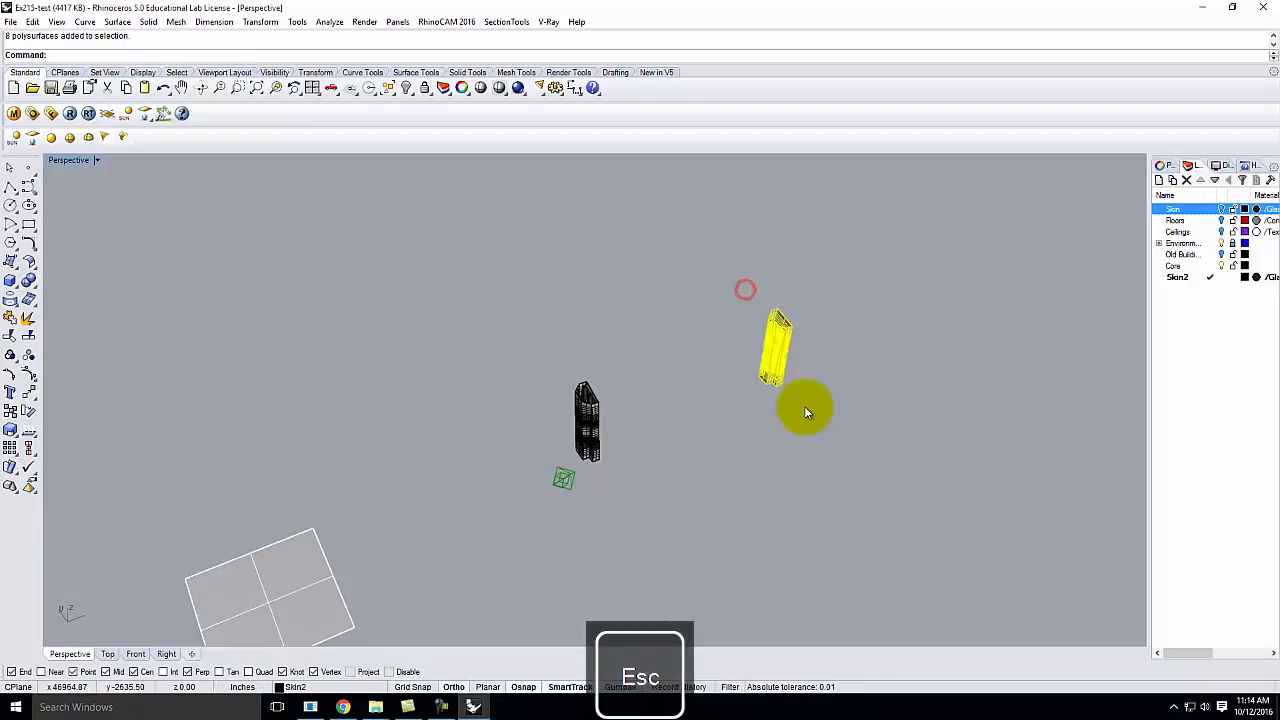
{"action": "type", "text": "z"}
{"action": "key", "text": "Return"}
{"action": "type", "text": "s"}
{"action": "key", "text": "Return"}
{"action": "scroll", "coordinate": [631, 397], "scroll_direction": "up", "scroll_amount": 2}
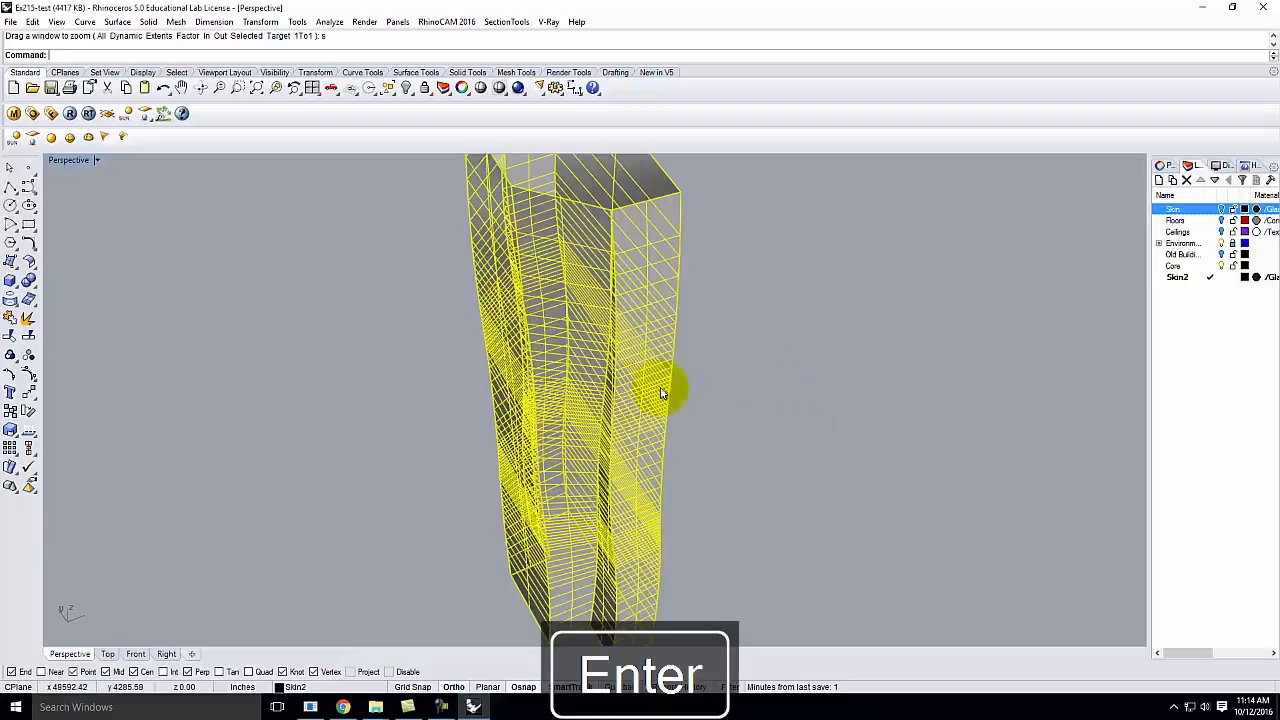
{"action": "scroll", "coordinate": [700, 393], "scroll_direction": "down", "scroll_amount": 3}
{"action": "left_click", "coordinate": [809, 391]}
Examine the copied facade's shape and horizontal divisions from several sides, and select one of its facade polysurfaces
{"action": "right_click_drag", "start_coordinate": [723, 417], "coordinate": [719, 353]}
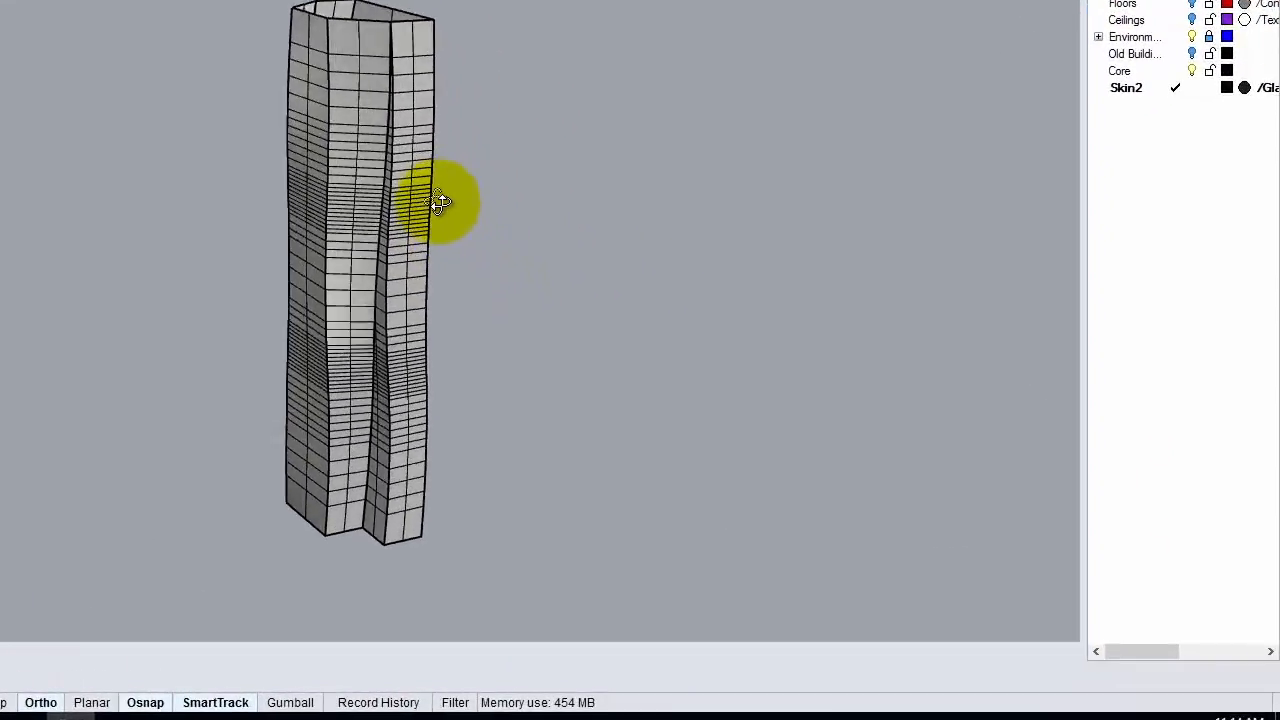
{"action": "right_click_drag", "start_coordinate": [439, 203], "coordinate": [397, 236]}
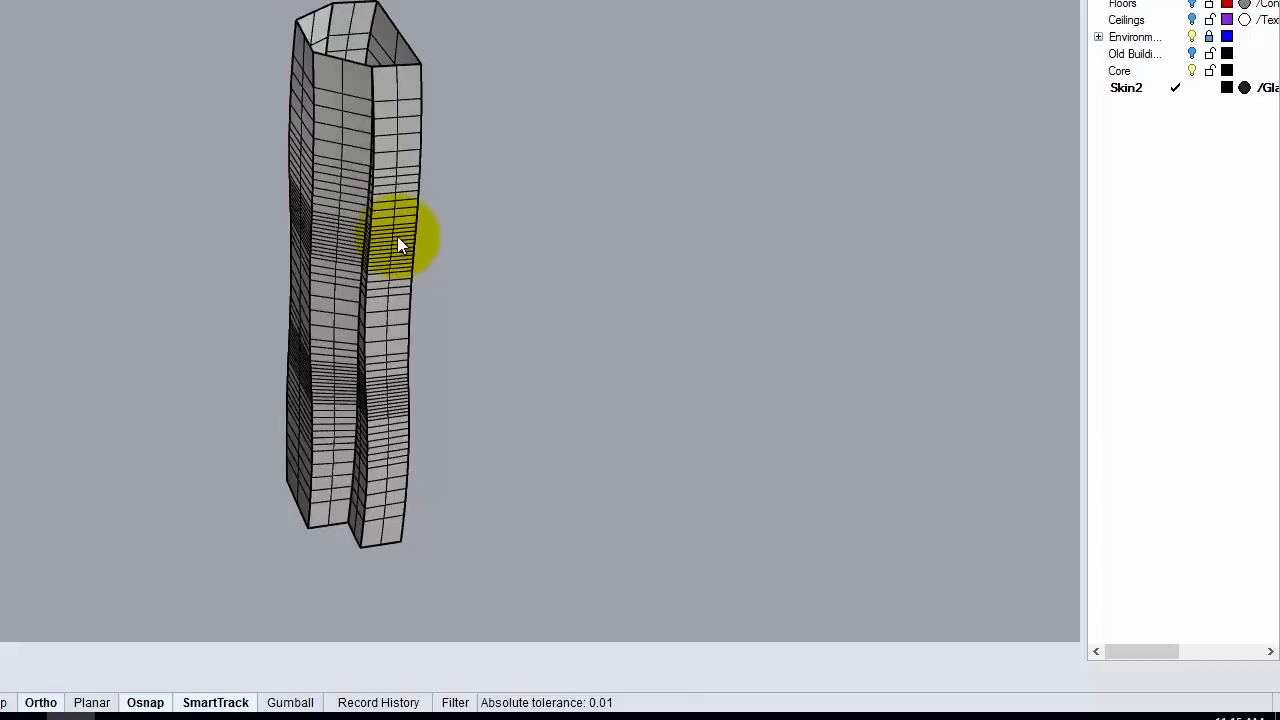
{"action": "right_click_drag", "start_coordinate": [397, 236], "coordinate": [507, 293]}
{"action": "scroll", "coordinate": [100, 412], "scroll_direction": "down", "scroll_amount": 6}
{"action": "scroll", "coordinate": [666, 375], "scroll_direction": "up", "scroll_amount": 8}
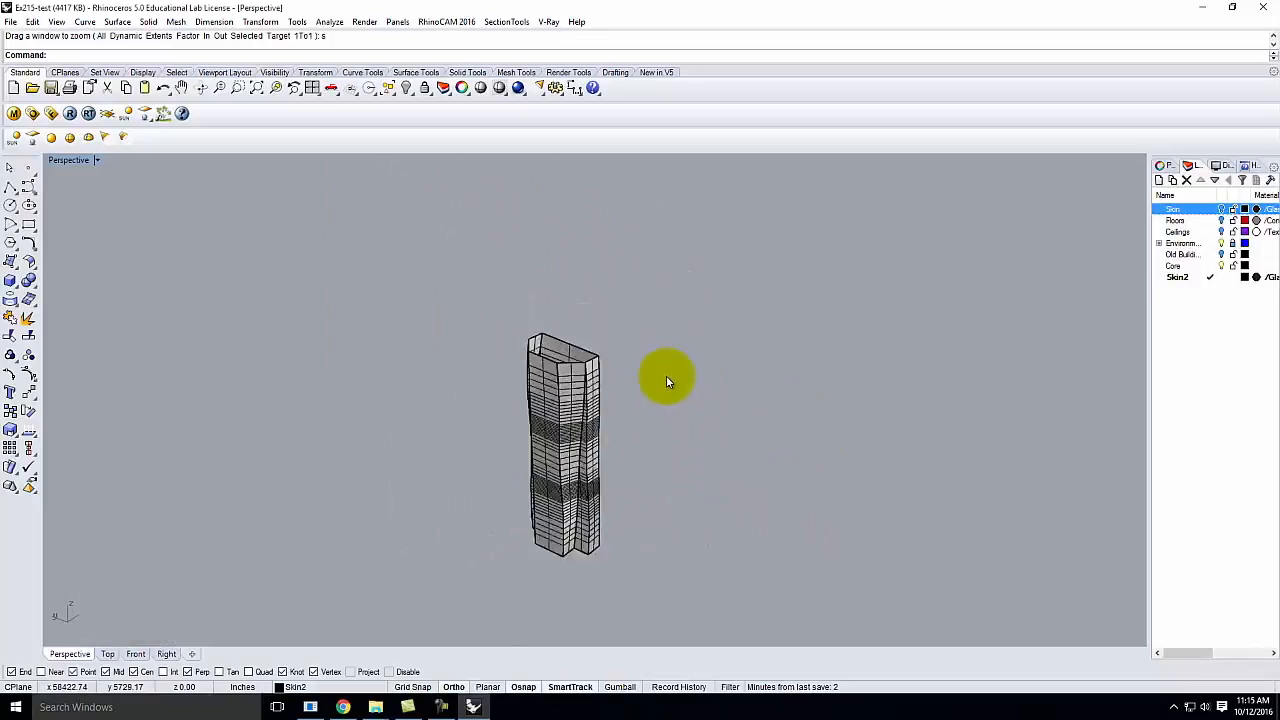
{"action": "scroll", "coordinate": [575, 316], "scroll_direction": "down", "scroll_amount": 4}
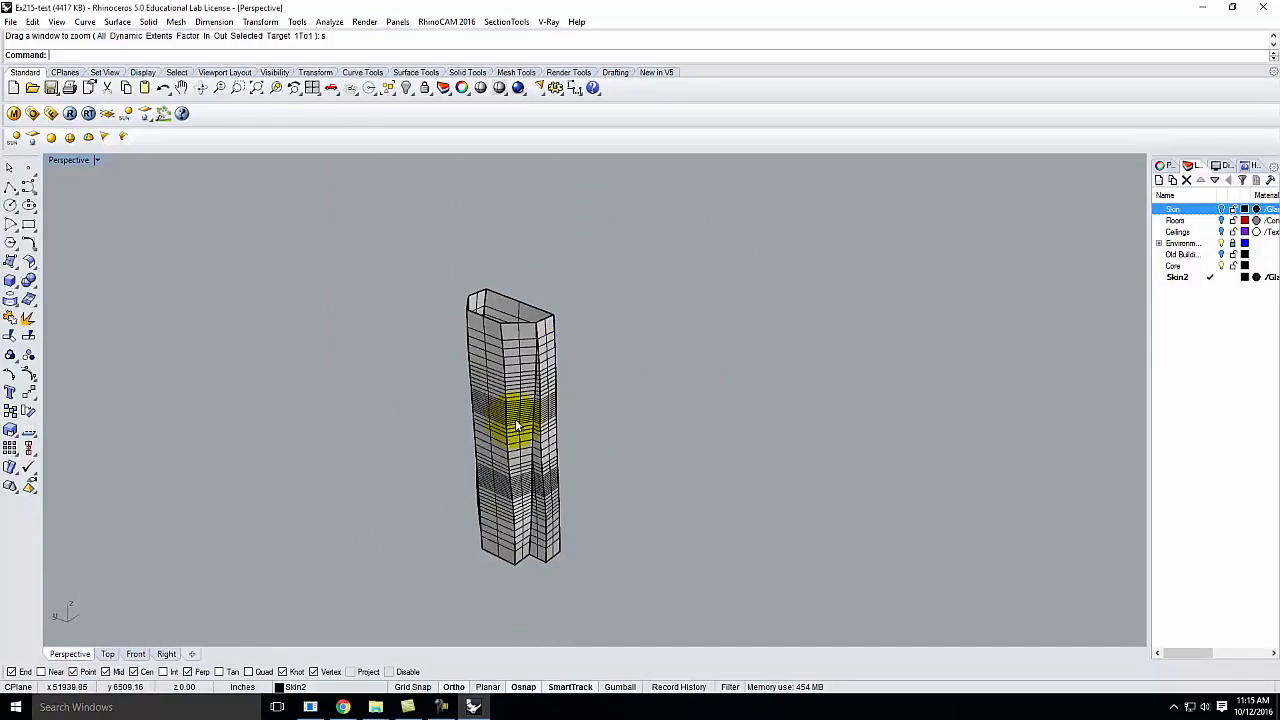
{"action": "left_click", "coordinate": [525, 393]}
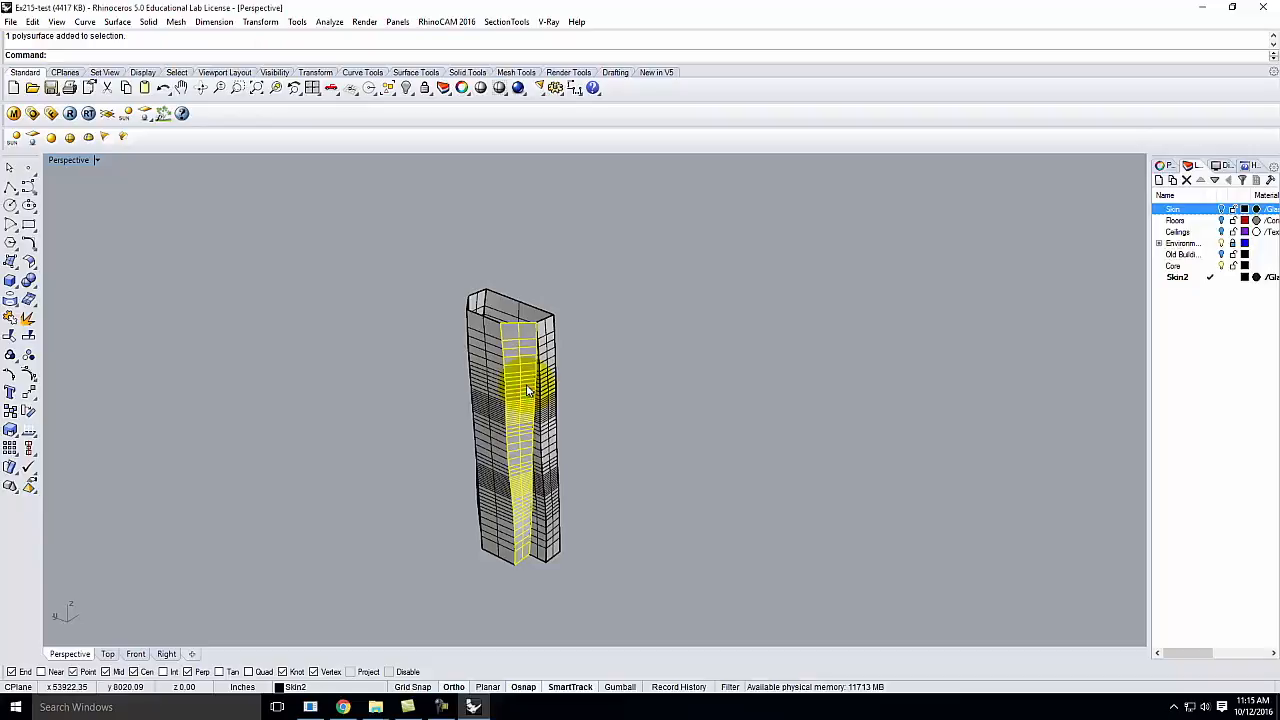
Unroll the selected facade polysurface into flat surfaces with Explode on and Labels and KeepProperties off
{"action": "left_click", "coordinate": [110, 22]}
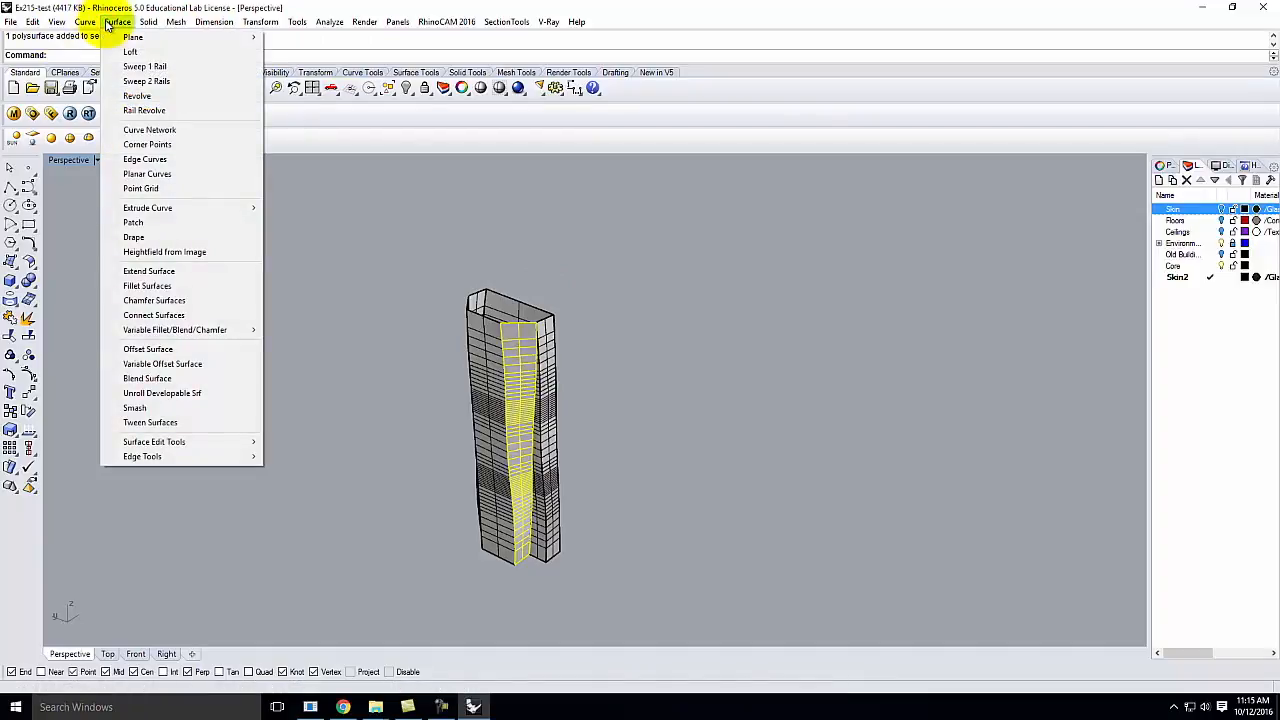
{"action": "left_click", "coordinate": [179, 397]}
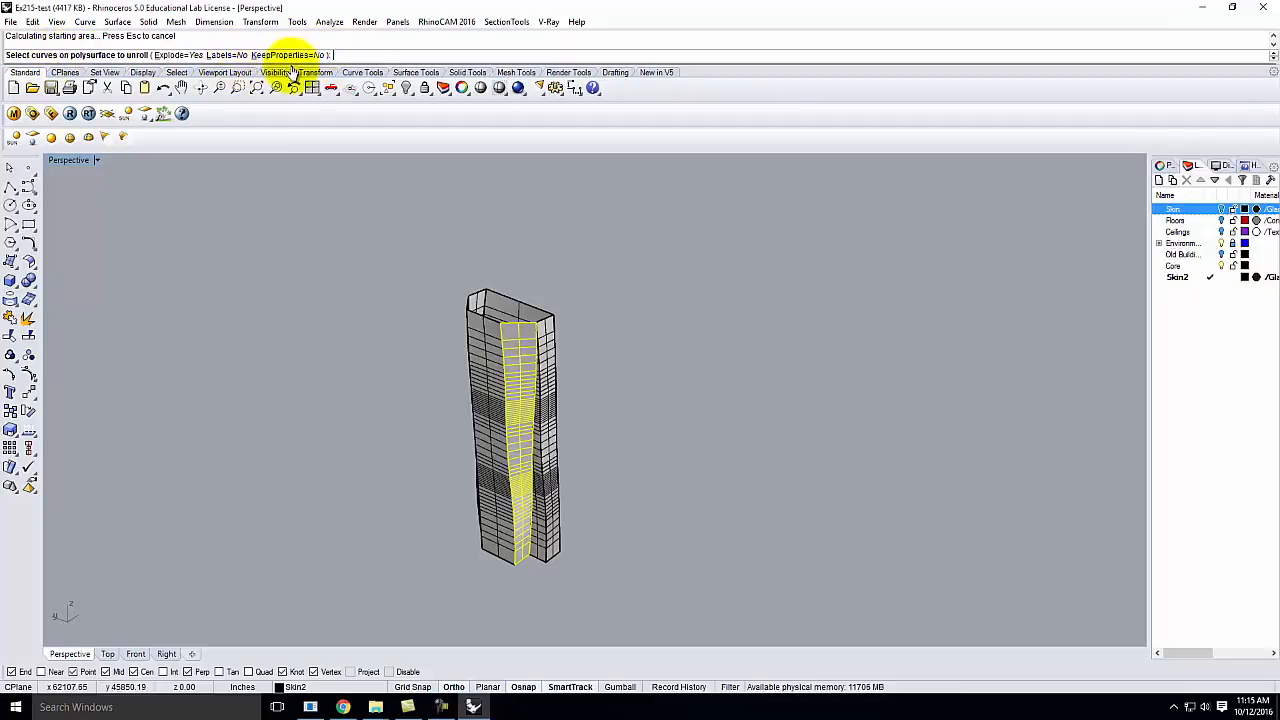
{"action": "key", "text": "Return"}
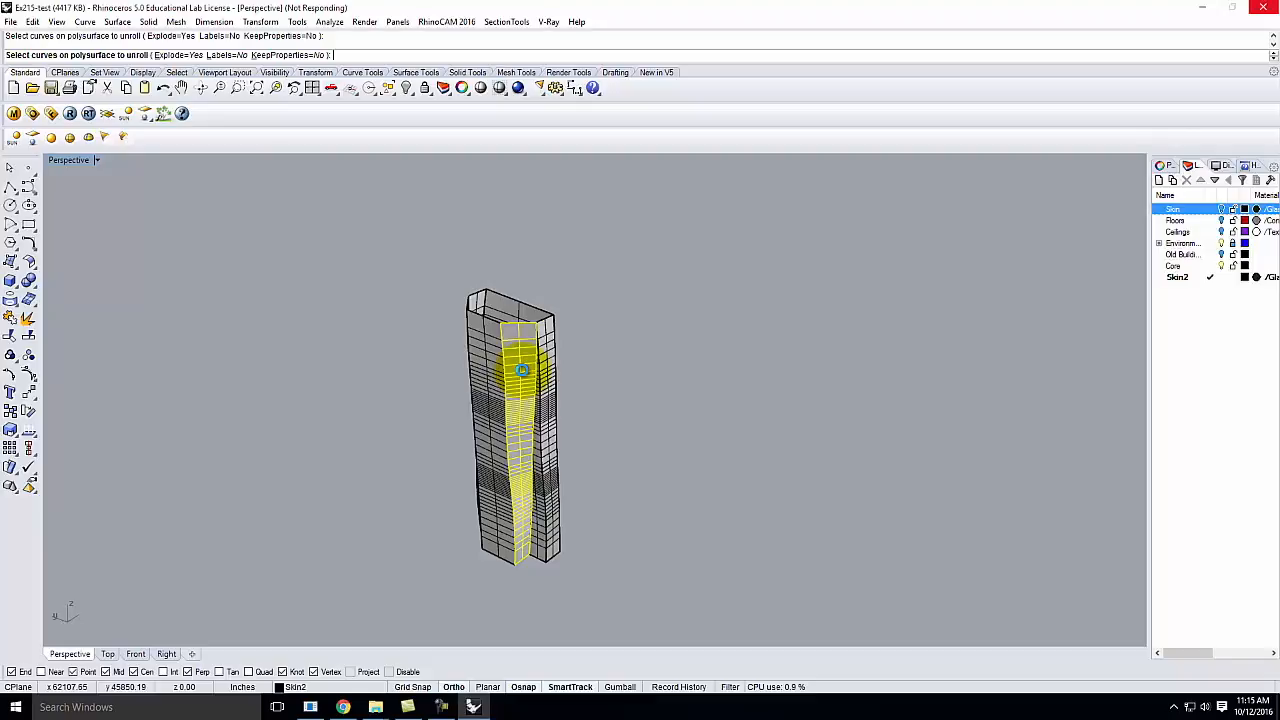
{"action": "scroll", "coordinate": [776, 337], "scroll_direction": "down", "scroll_amount": 10}
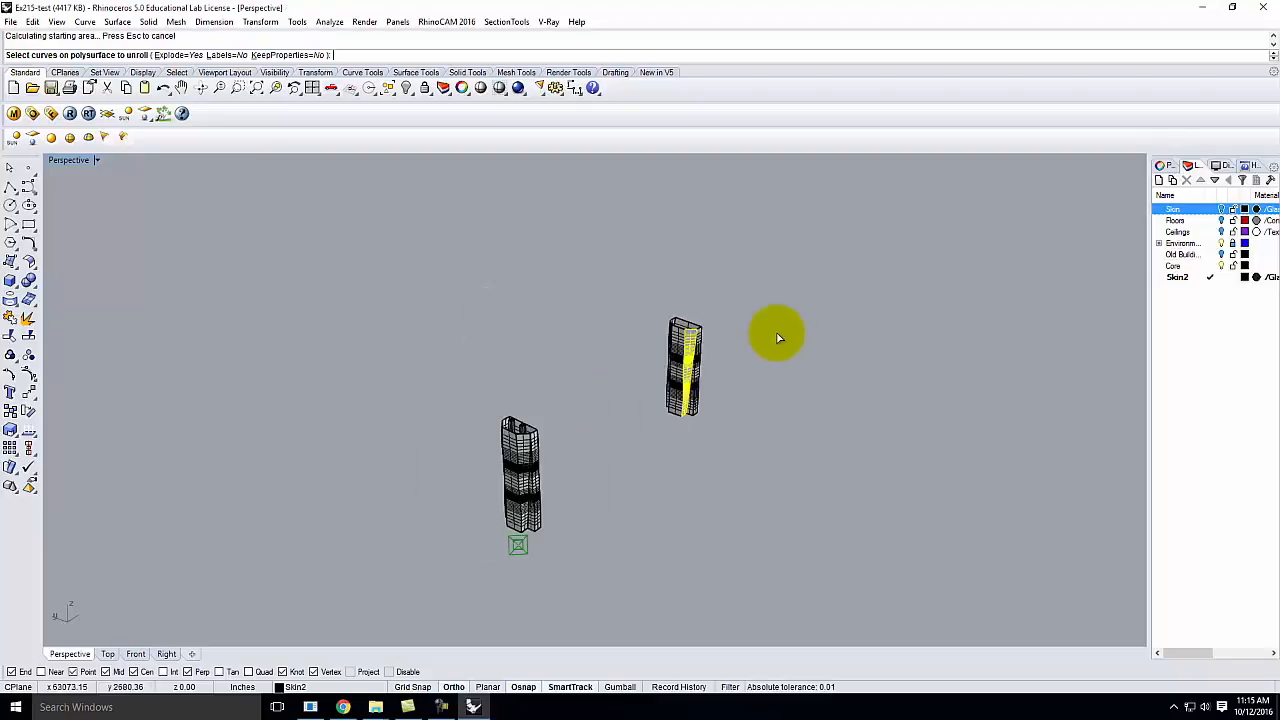
{"action": "scroll", "coordinate": [467, 500], "scroll_direction": "up", "scroll_amount": 5}
{"action": "left_click", "coordinate": [523, 502]}
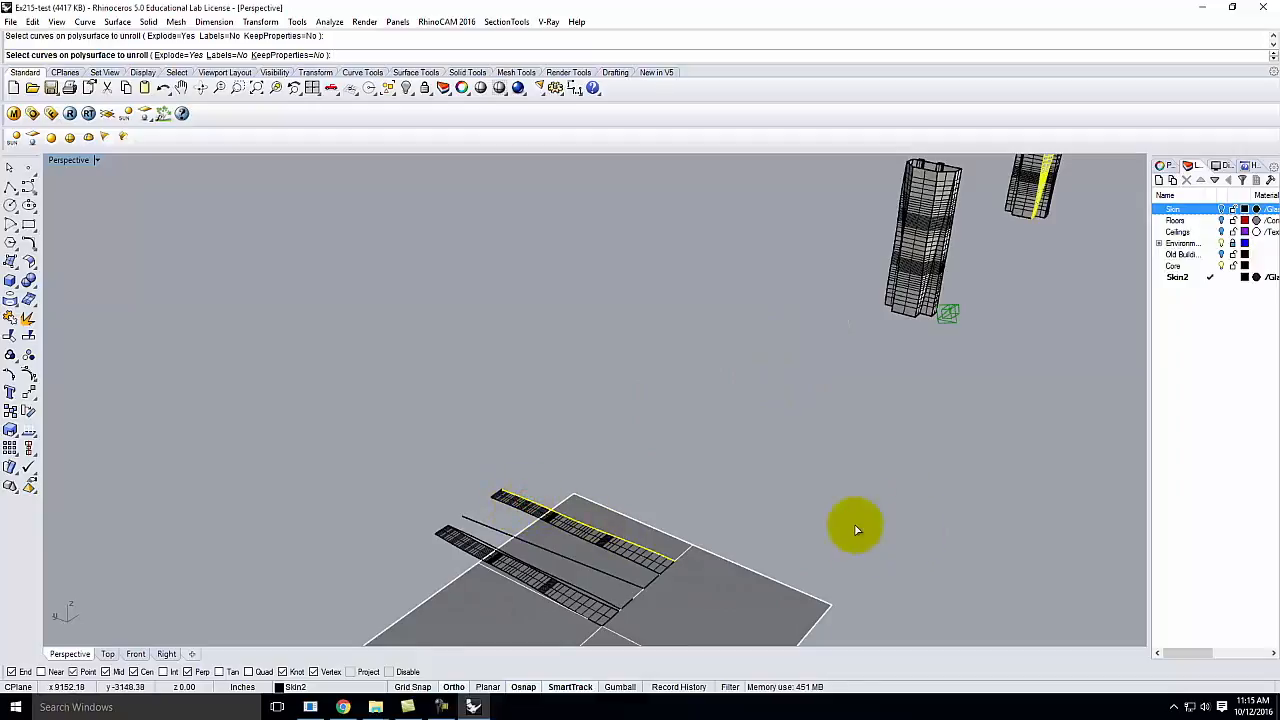
{"action": "right_click_drag", "start_coordinate": [897, 511], "coordinate": [557, 511]}
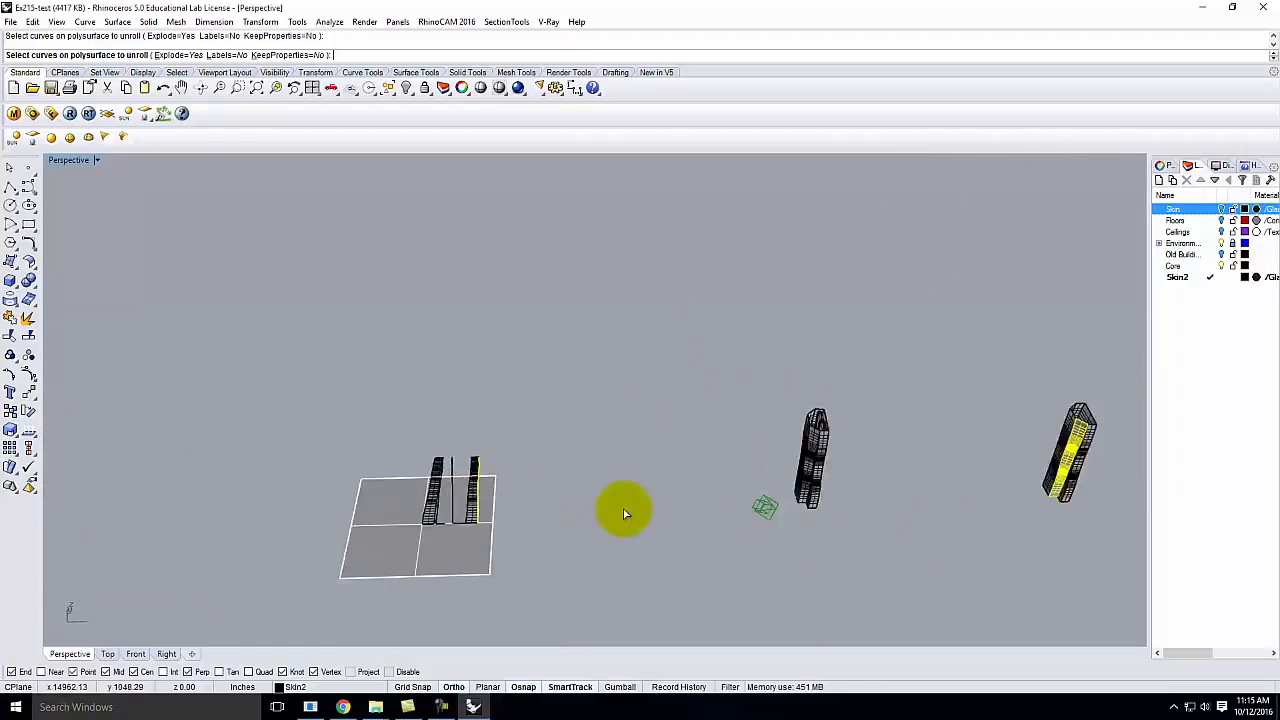
{"action": "scroll", "coordinate": [557, 511], "scroll_direction": "up", "scroll_amount": 5}
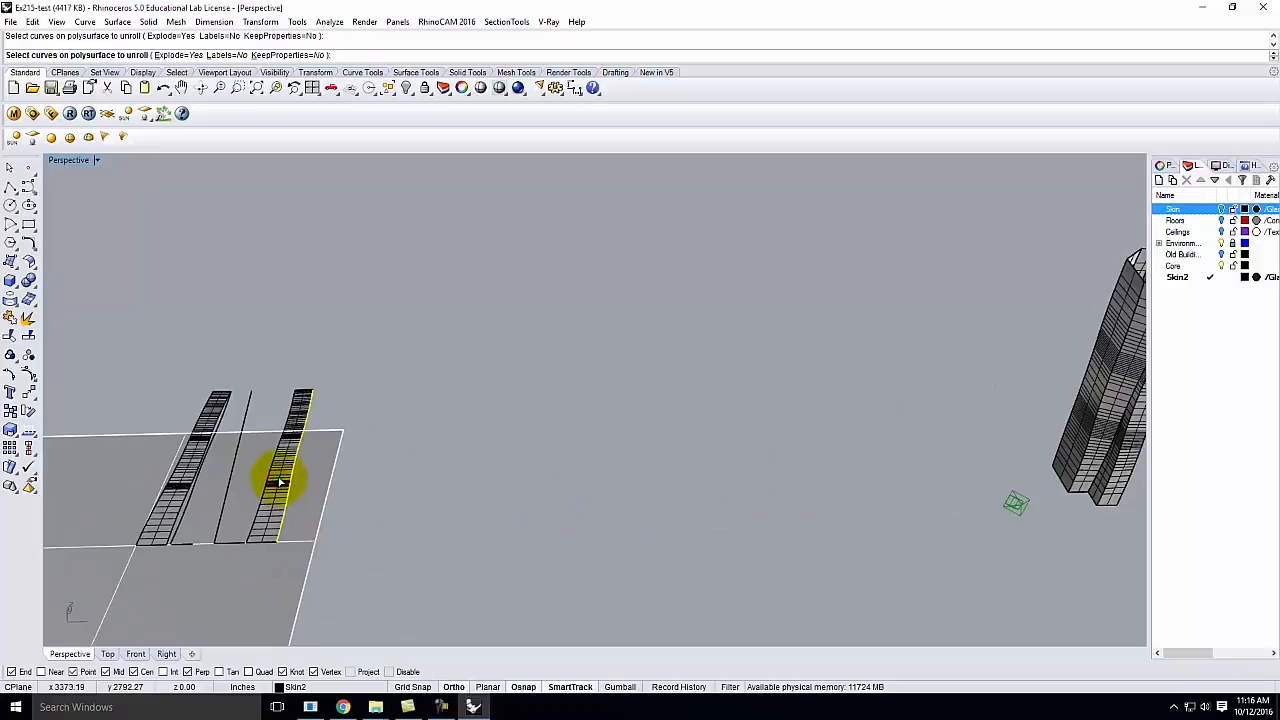
{"action": "key", "text": "Escape"}
Compare the unrolled flat strip with the matching facade face on the copied tower by selecting each in turn
{"action": "left_click", "coordinate": [280, 483]}
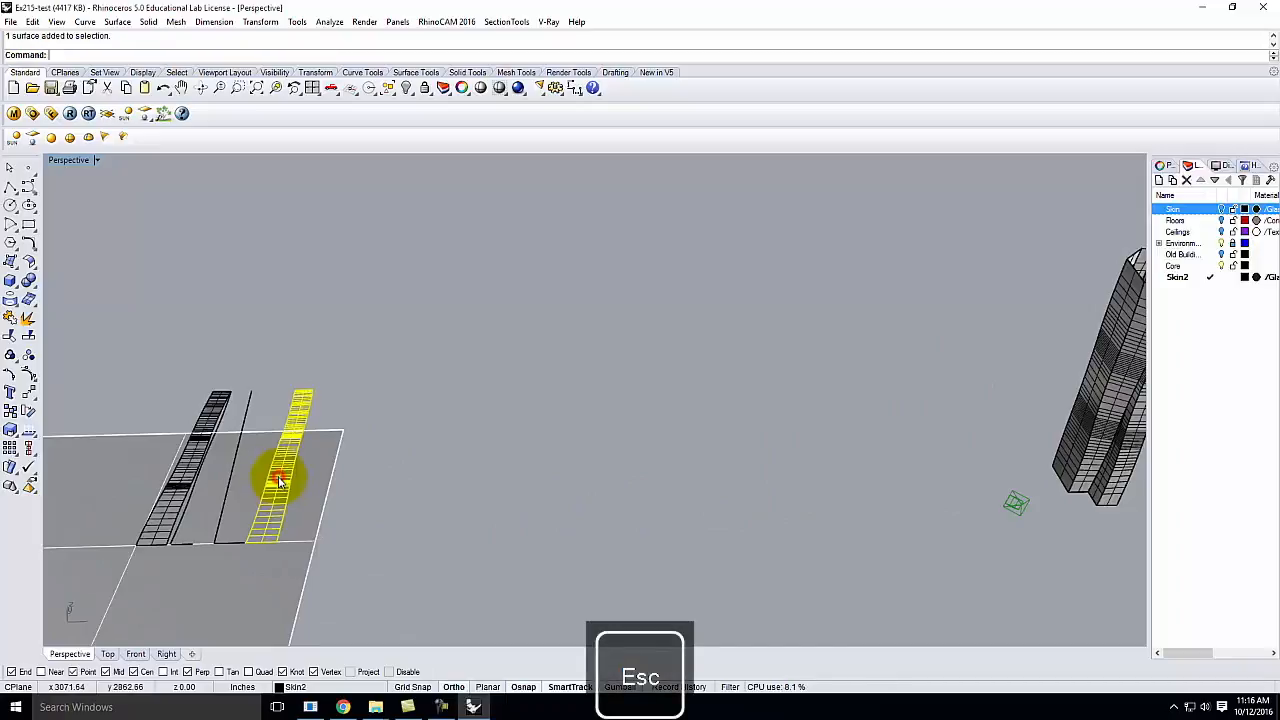
{"action": "right_click_drag", "start_coordinate": [337, 509], "coordinate": [633, 418]}
{"action": "left_click", "coordinate": [698, 386]}
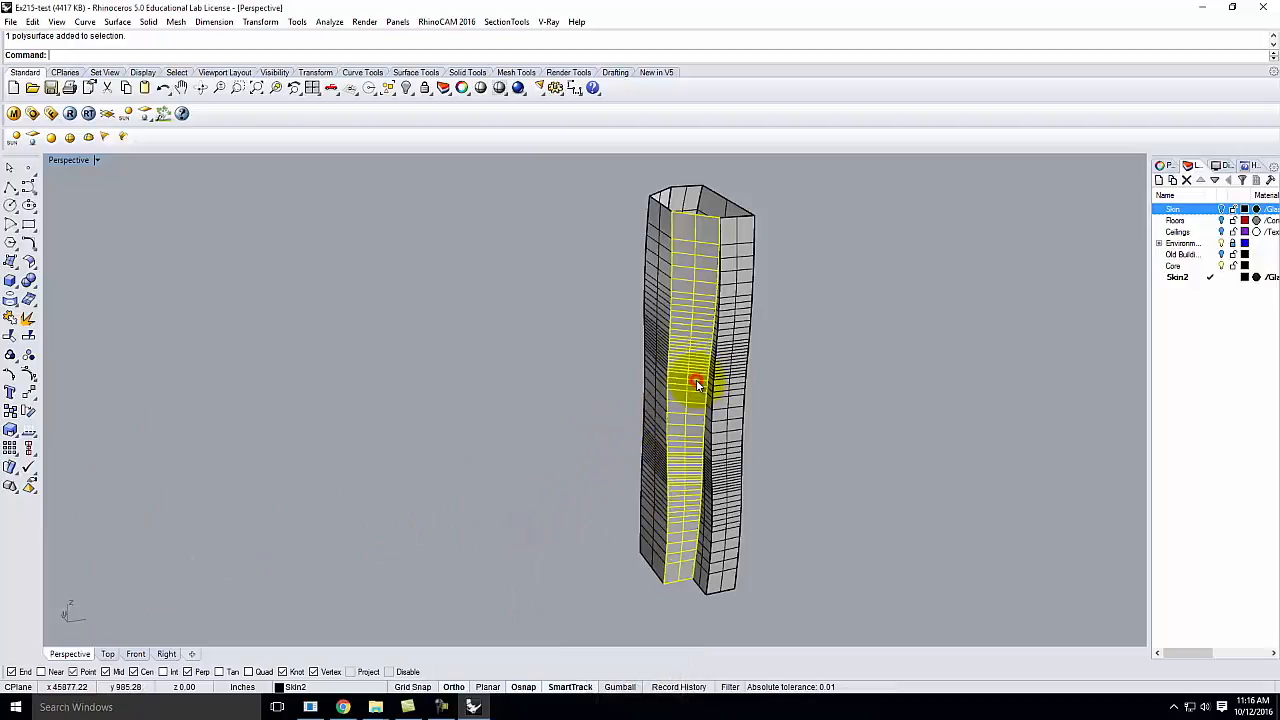
{"action": "scroll", "coordinate": [731, 380], "scroll_direction": "down", "scroll_amount": 10}
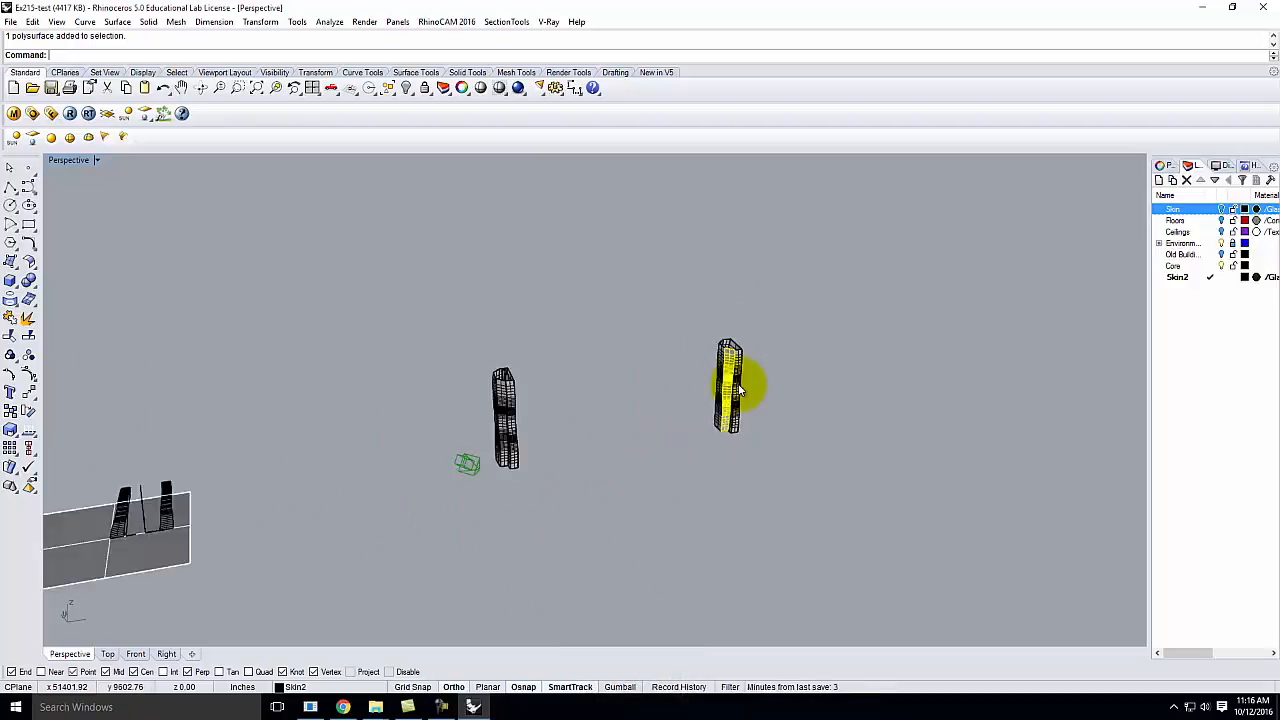
{"action": "scroll", "coordinate": [378, 455], "scroll_direction": "up", "scroll_amount": 3}
{"action": "scroll", "coordinate": [378, 455], "scroll_direction": "up", "scroll_amount": 5}
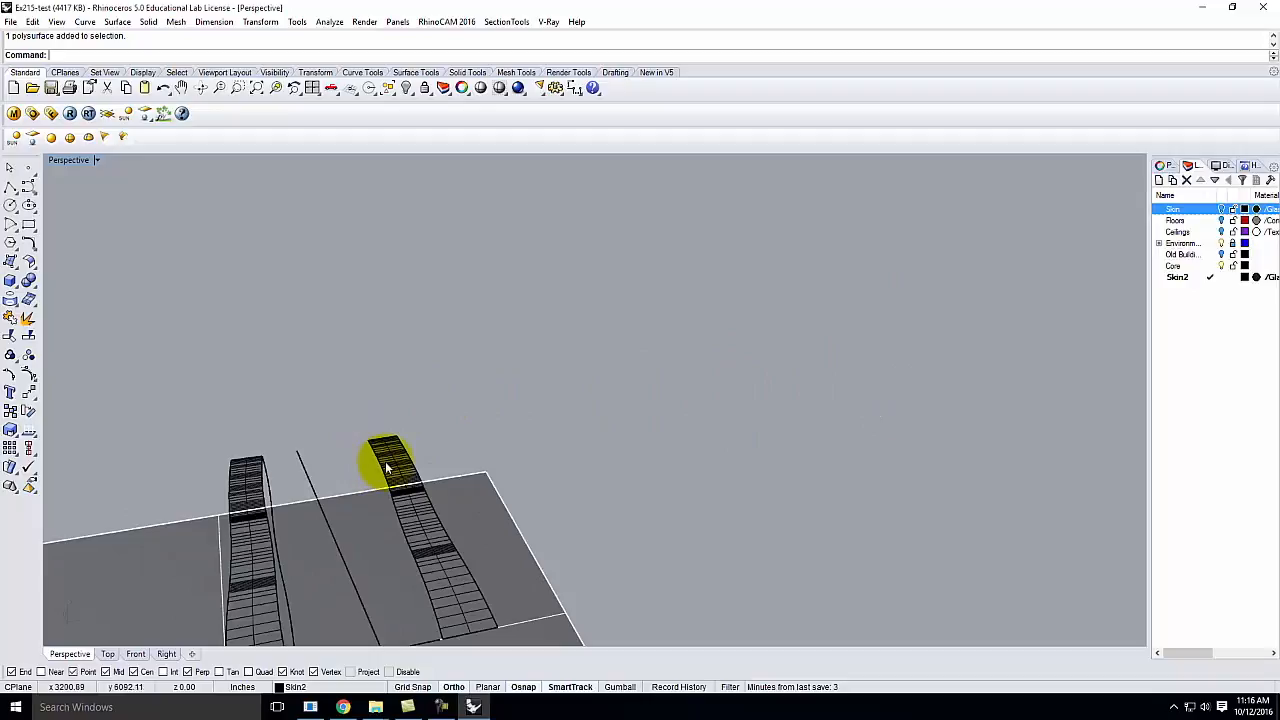
{"action": "left_click", "coordinate": [393, 465]}
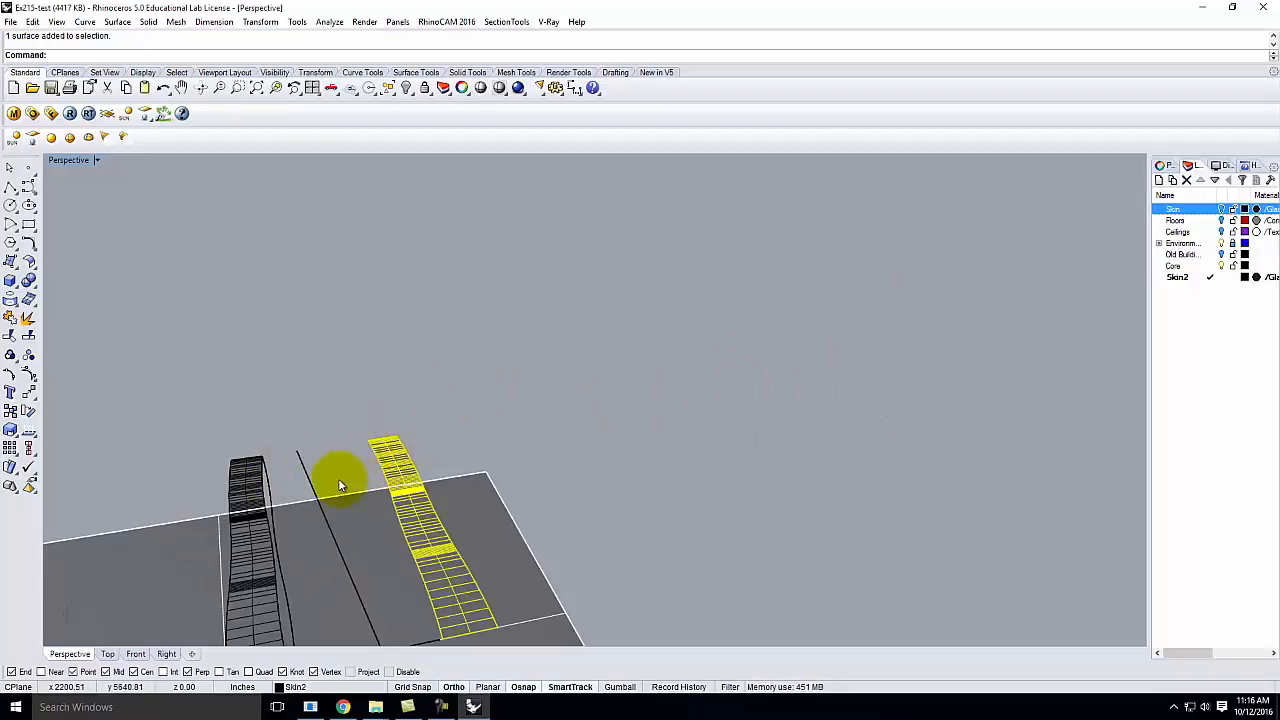
Delete all the unrolled facade pieces lying on the ground plane
{"action": "scroll", "coordinate": [278, 472], "scroll_direction": "down", "scroll_amount": 2}
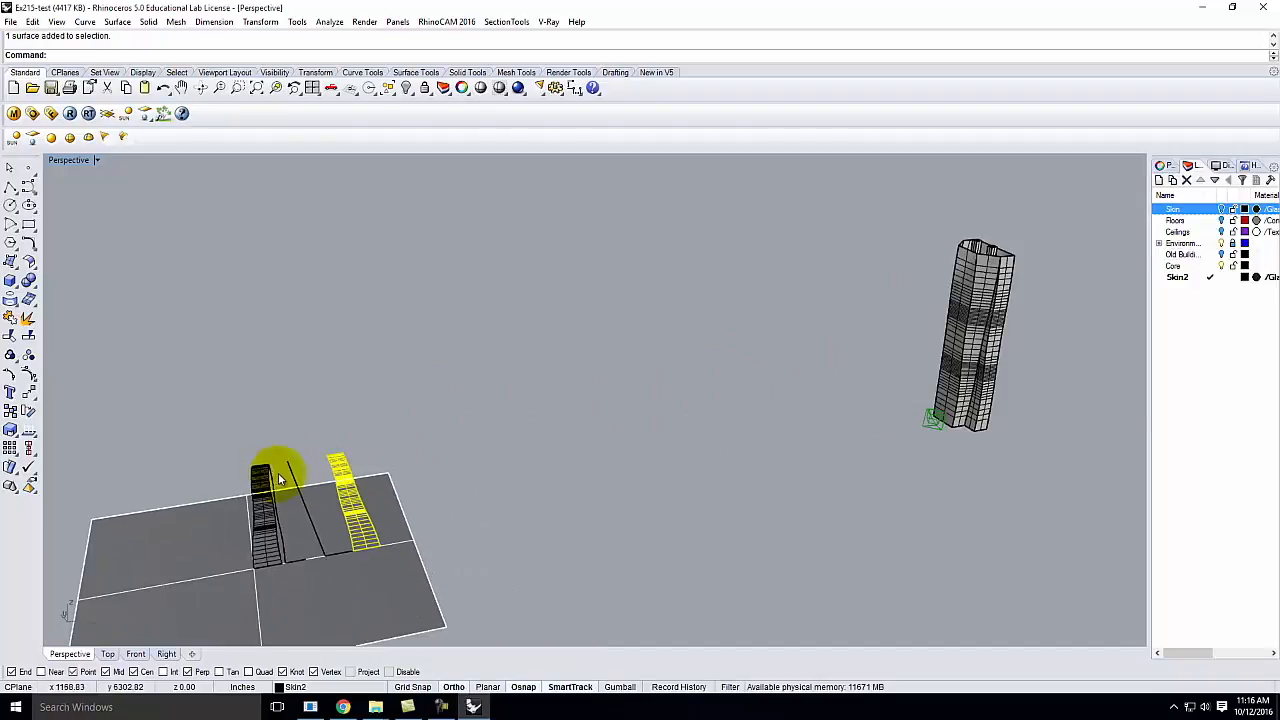
{"action": "scroll", "coordinate": [391, 396], "scroll_direction": "down", "scroll_amount": 2}
{"action": "left_click_drag", "start_coordinate": [393, 393], "coordinate": [297, 507]}
{"action": "key", "text": "Delete"}
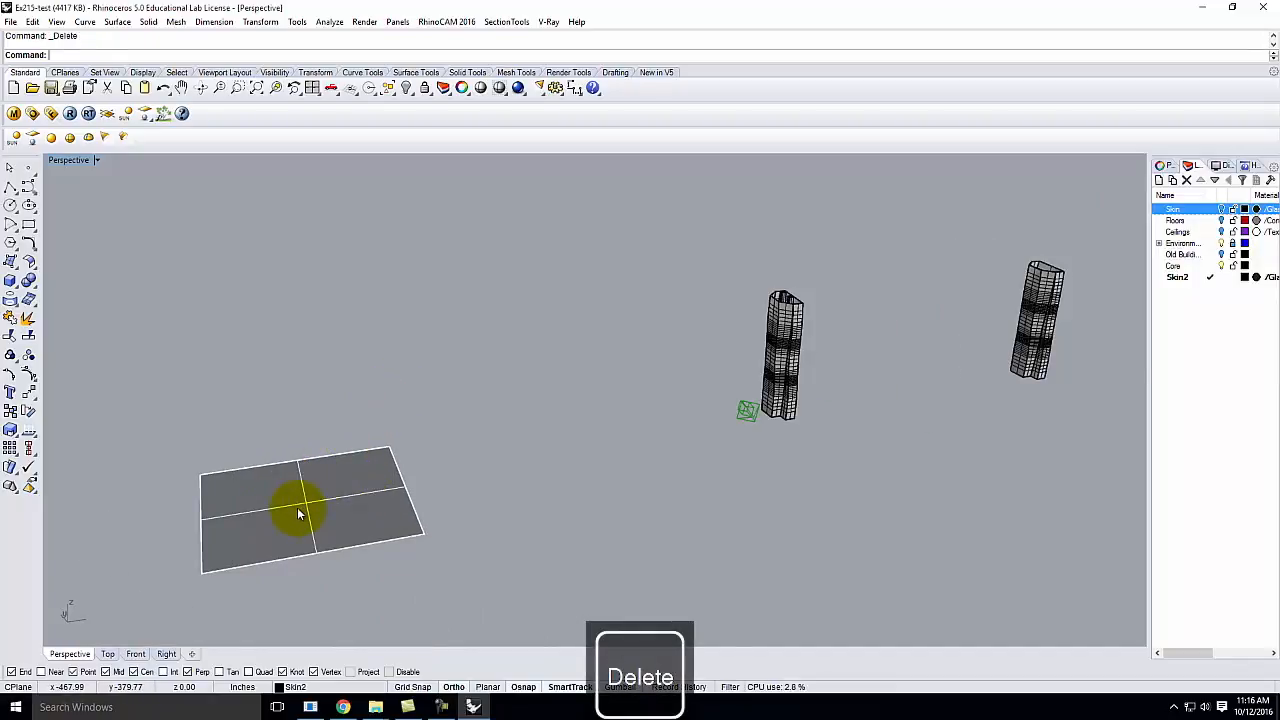
Cover the rectangular part of the copied facade's open top with a surface from four corner points
{"action": "right_click_drag", "start_coordinate": [1014, 279], "coordinate": [726, 408]}
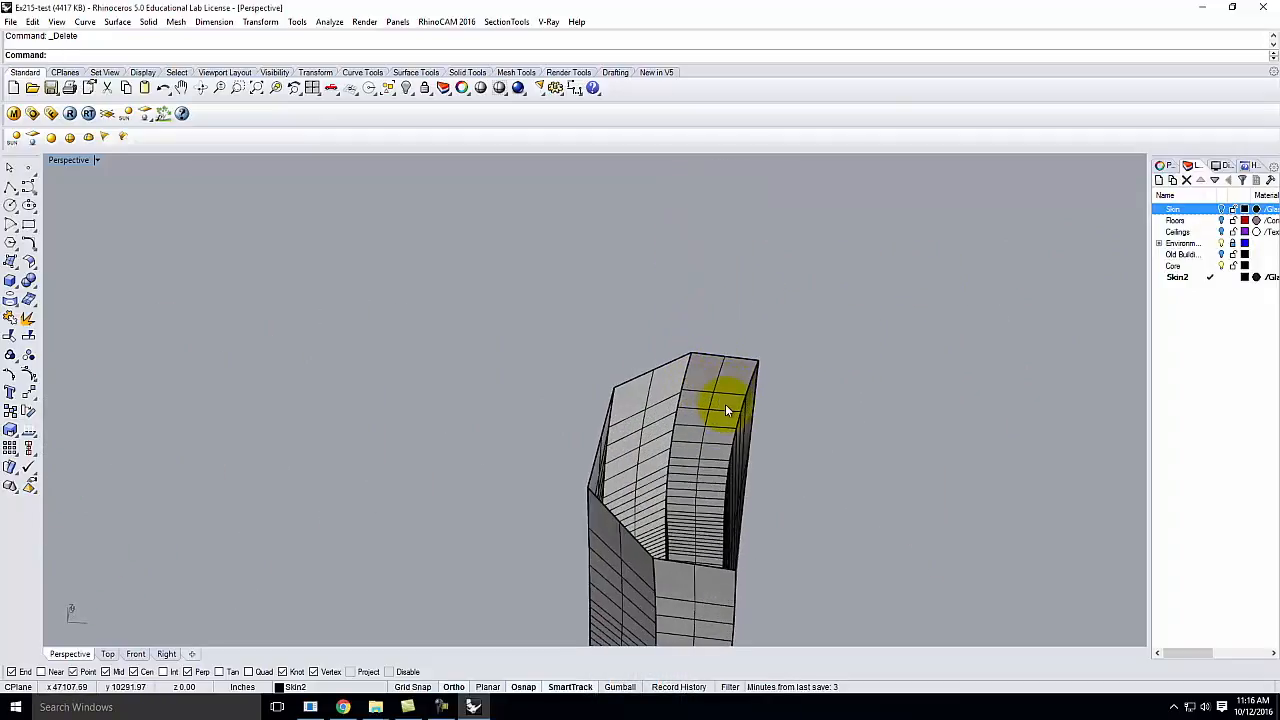
{"action": "left_click", "coordinate": [12, 263]}
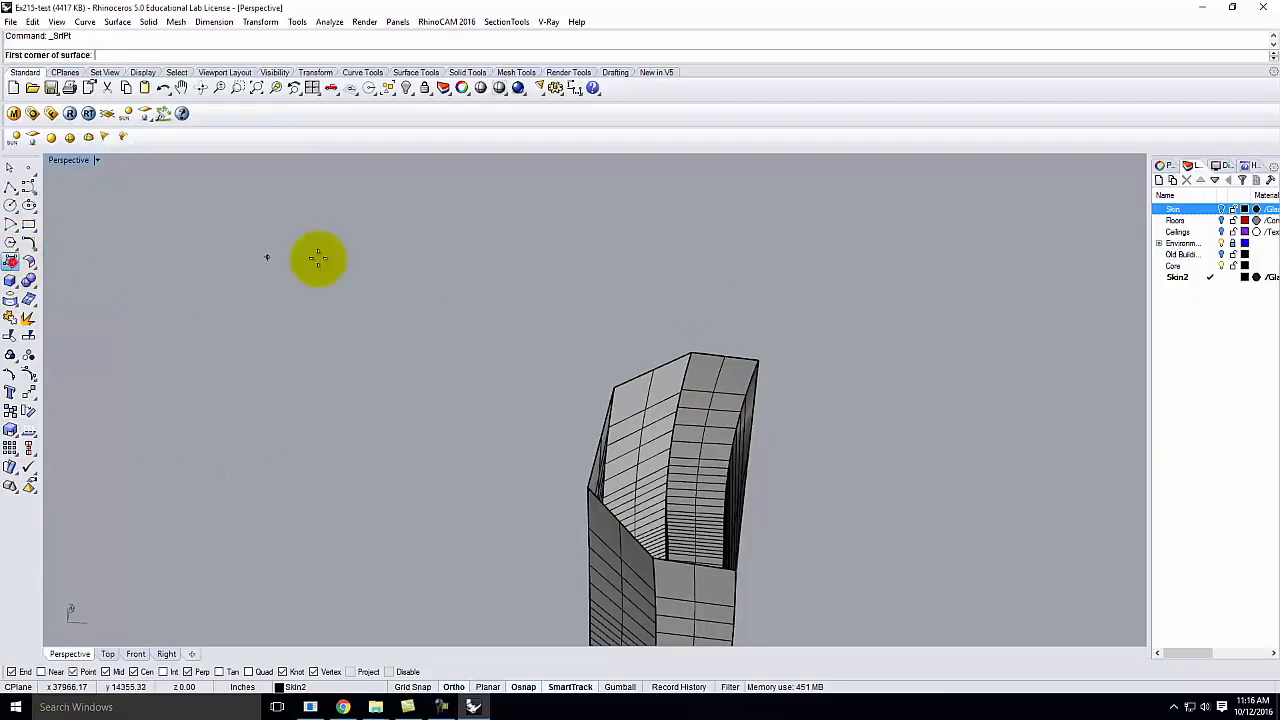
{"action": "left_click", "coordinate": [765, 362]}
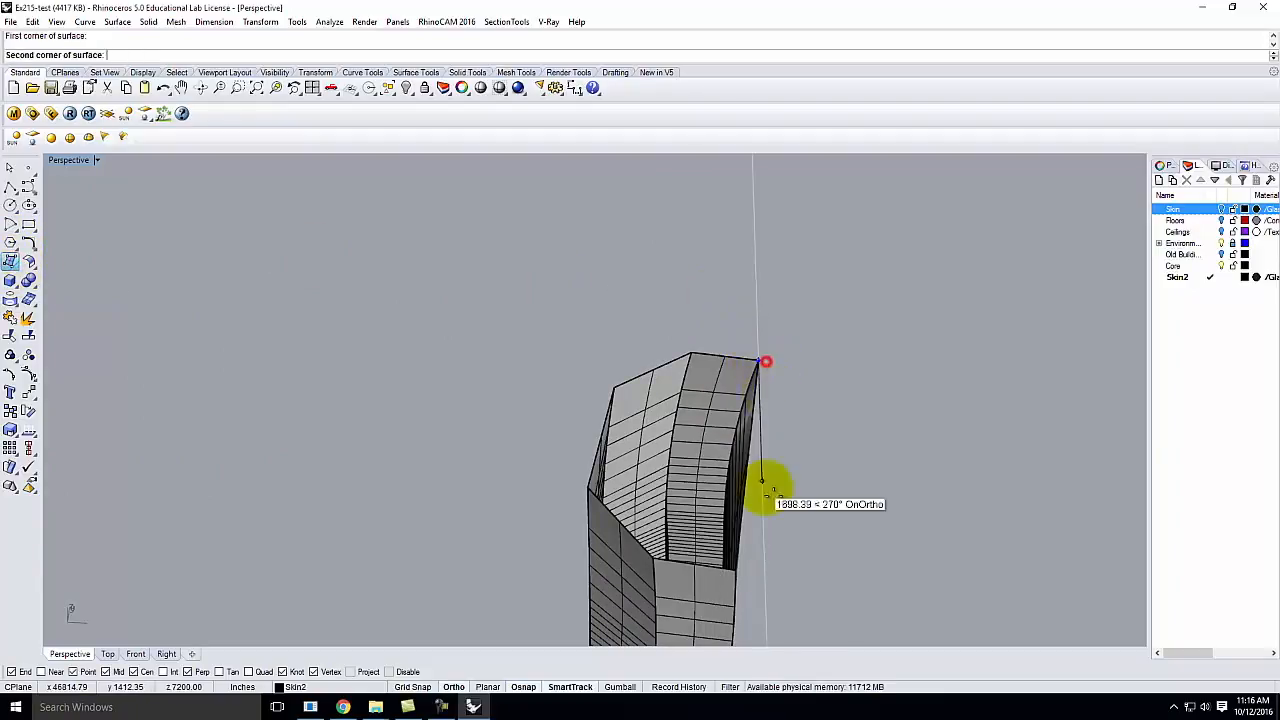
{"action": "left_click", "coordinate": [748, 572]}
{"action": "left_click", "coordinate": [651, 560]}
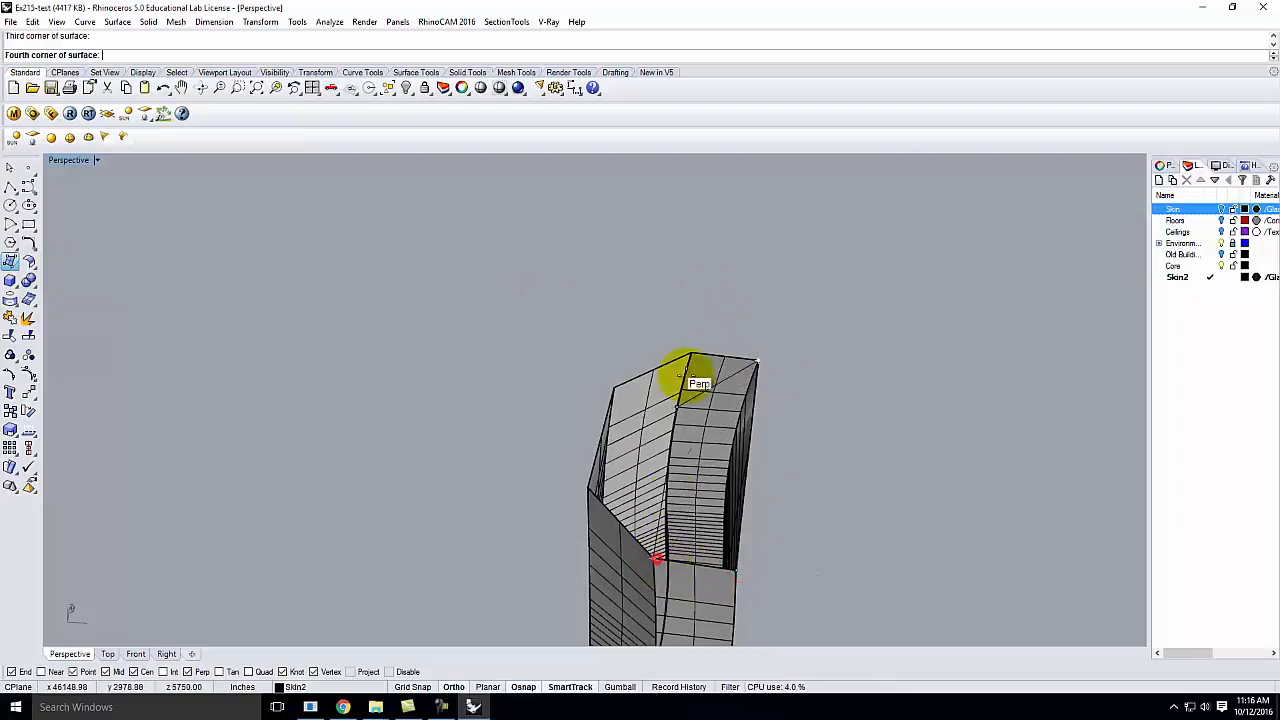
{"action": "left_click", "coordinate": [694, 350]}
Cover the remaining angled part of the facade's top with a second four-corner surface and select both top surfaces
{"action": "right_click", "coordinate": [694, 350]}
{"action": "left_click", "coordinate": [694, 350]}
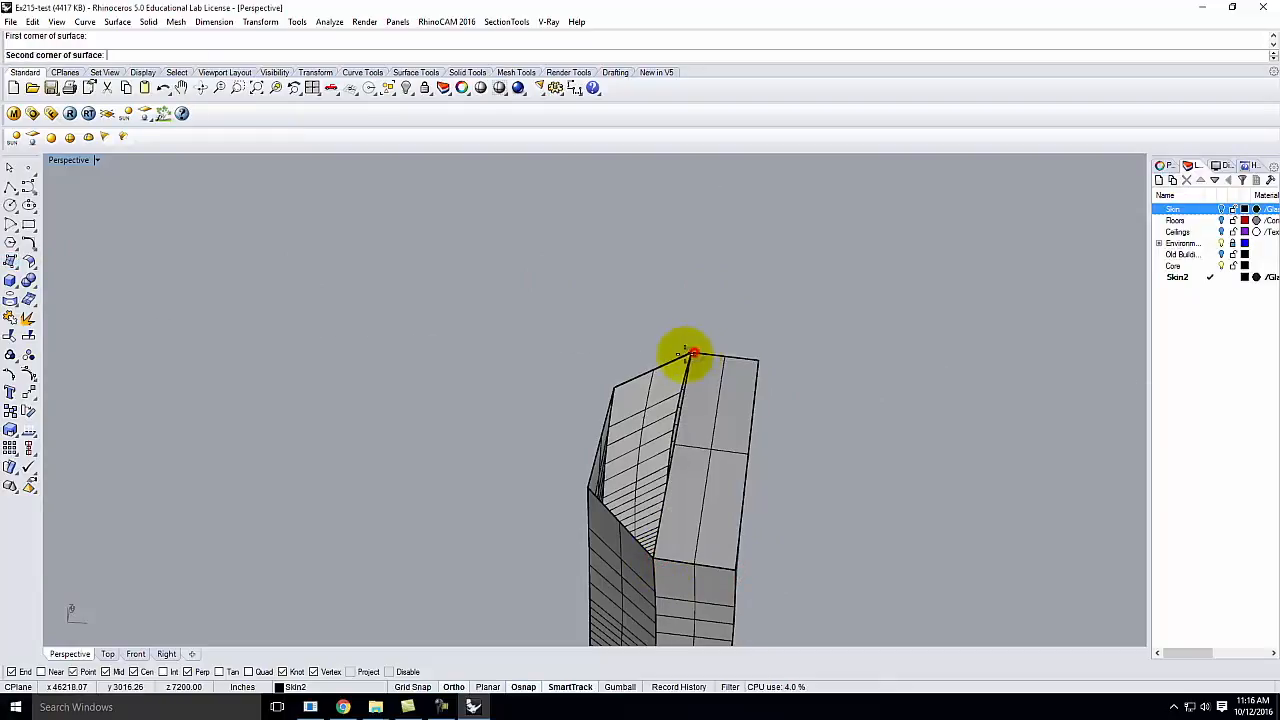
{"action": "left_click", "coordinate": [621, 385]}
{"action": "left_click", "coordinate": [589, 488]}
{"action": "left_click", "coordinate": [651, 560]}
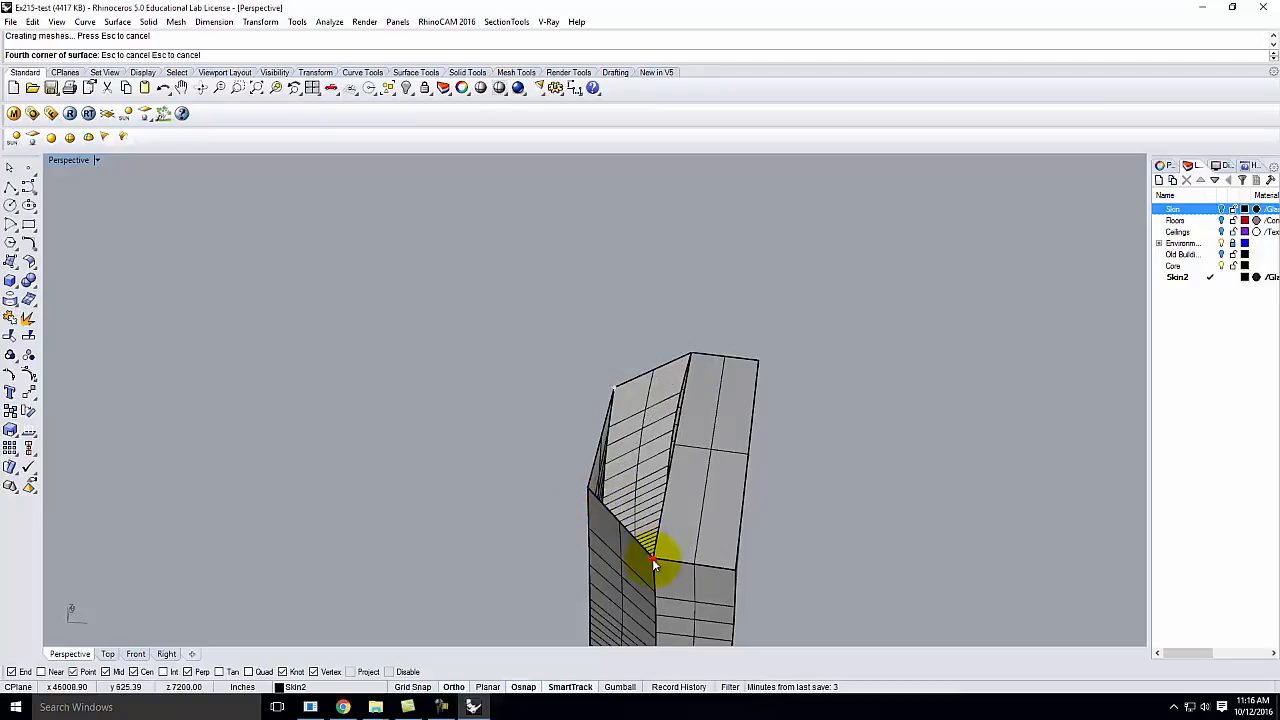
{"action": "left_click", "coordinate": [709, 483]}
{"action": "left_click", "coordinate": [655, 455], "text": "shift"}
Deselect the top surfaces and cover the longer strip of the facade's bottom opening with a four-corner surface
{"action": "scroll", "coordinate": [716, 401], "scroll_direction": "down", "scroll_amount": 8}
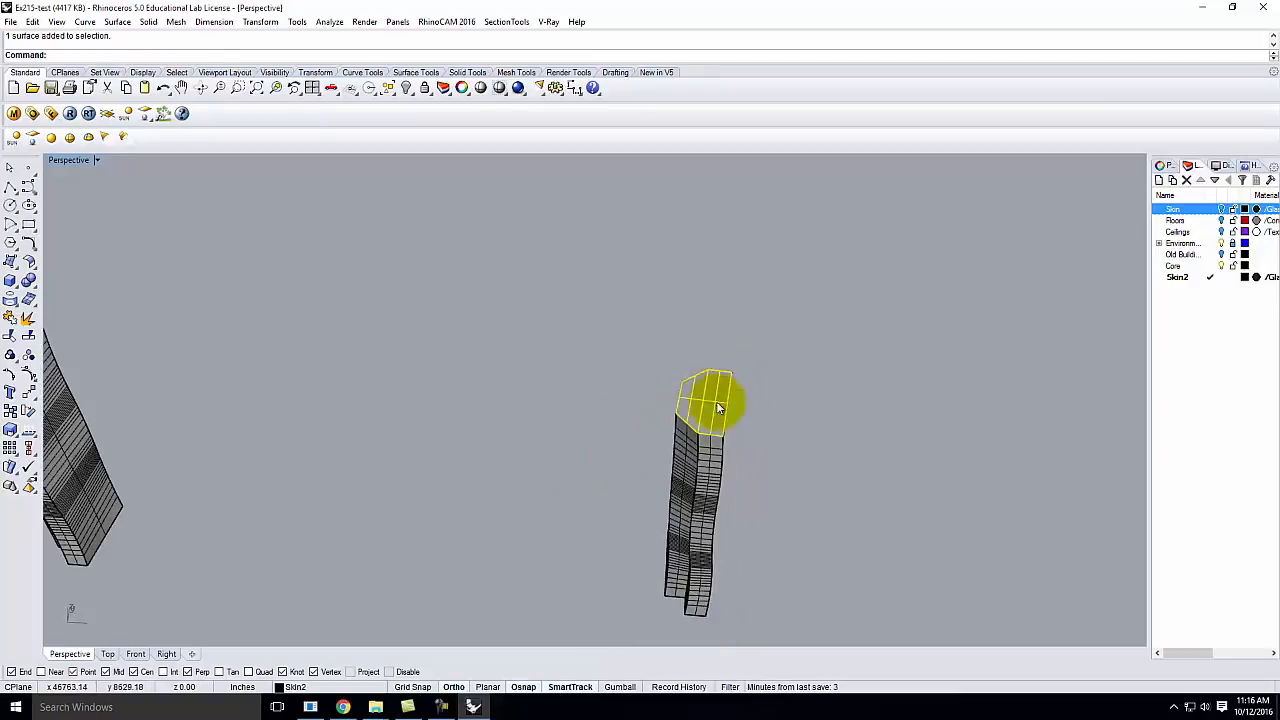
{"action": "right_click_drag", "start_coordinate": [710, 457], "coordinate": [751, 401]}
{"action": "scroll", "coordinate": [681, 390], "scroll_direction": "down", "scroll_amount": 7}
{"action": "right_click_drag", "start_coordinate": [700, 442], "coordinate": [718, 385]}
{"action": "scroll", "coordinate": [702, 458], "scroll_direction": "up", "scroll_amount": 10}
{"action": "key", "text": "Escape"}
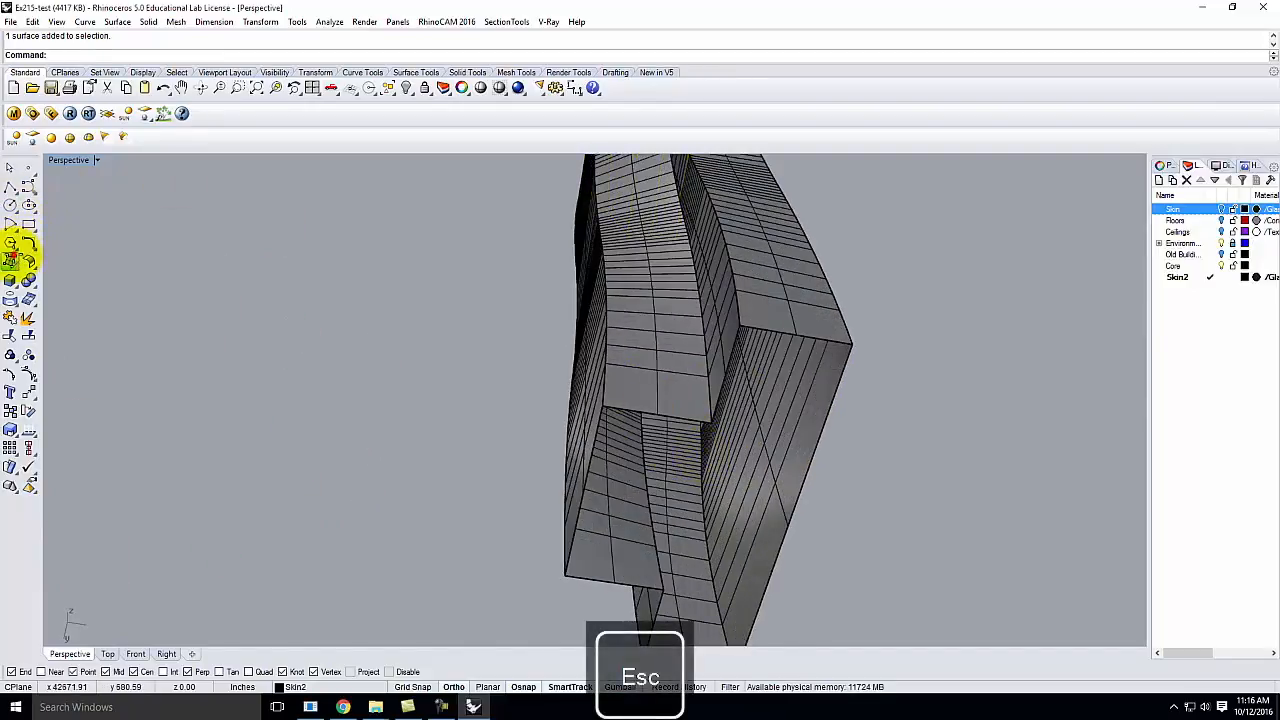
{"action": "left_click", "coordinate": [10, 255]}
{"action": "left_click", "coordinate": [742, 328]}
{"action": "left_click", "coordinate": [852, 343]}
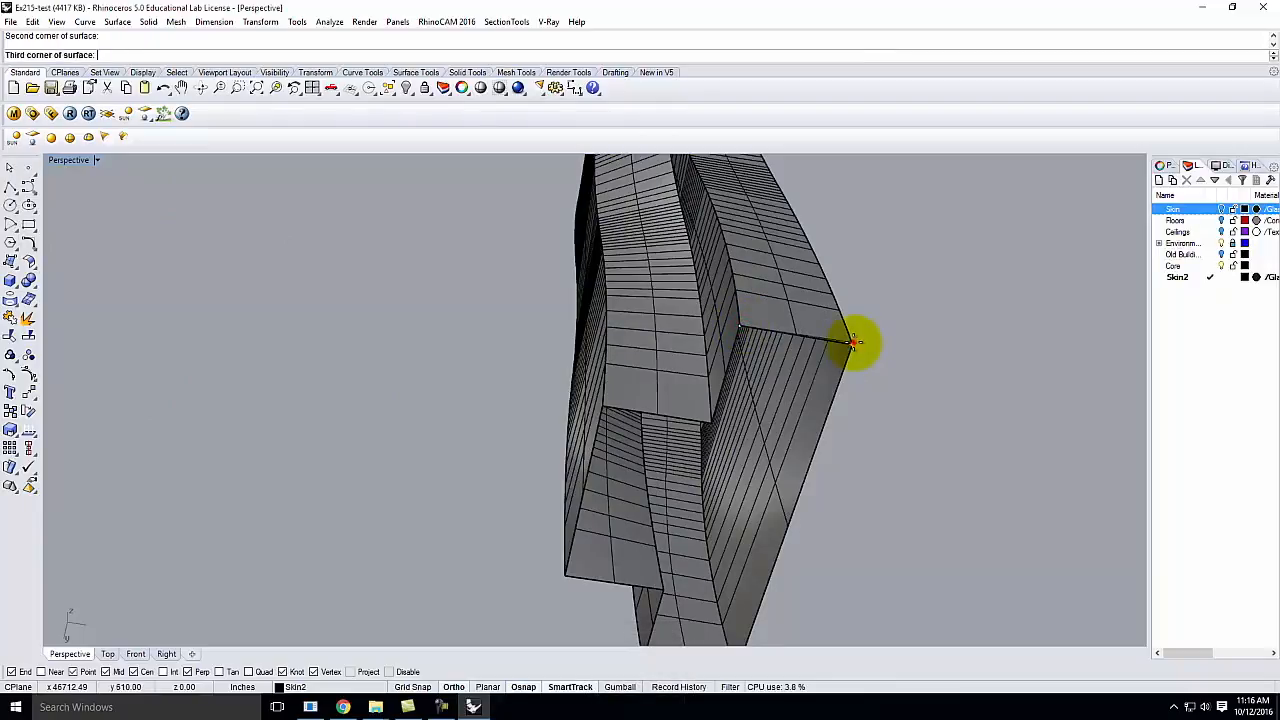
{"action": "scroll", "coordinate": [870, 342], "scroll_direction": "down", "scroll_amount": 5}
{"action": "scroll", "coordinate": [880, 380], "scroll_direction": "up", "scroll_amount": 6}
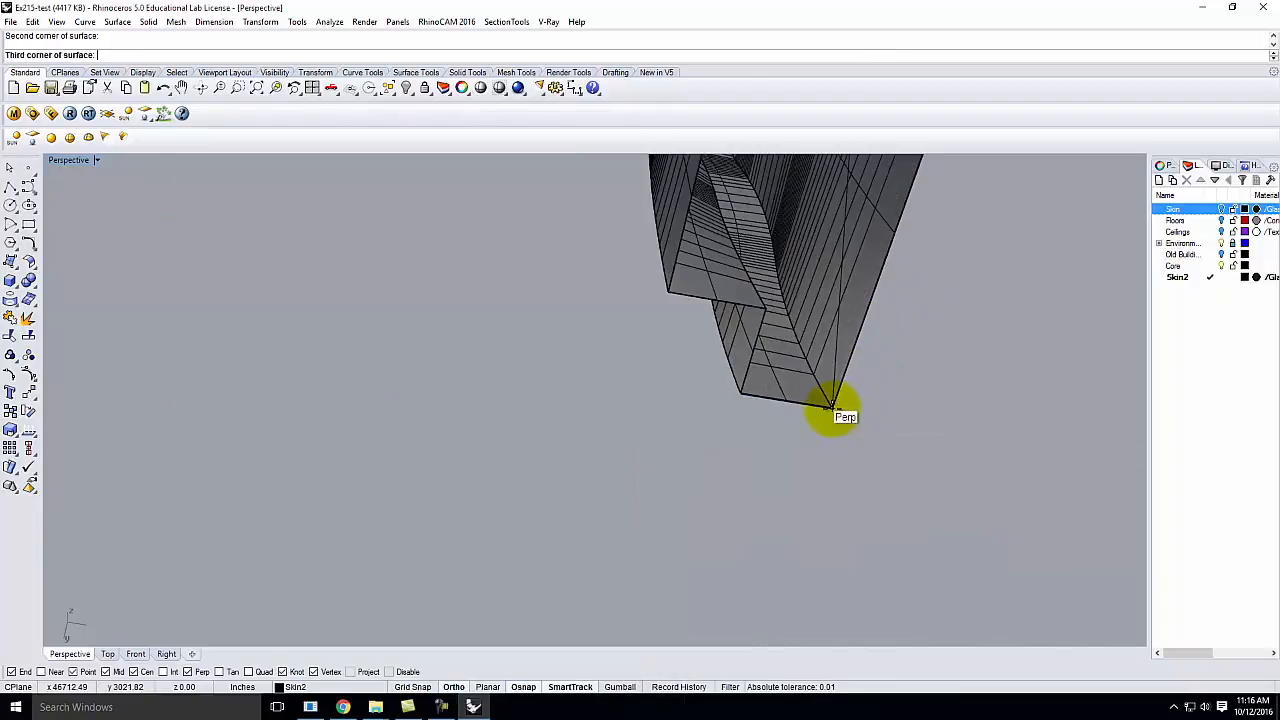
{"action": "left_click", "coordinate": [743, 395]}
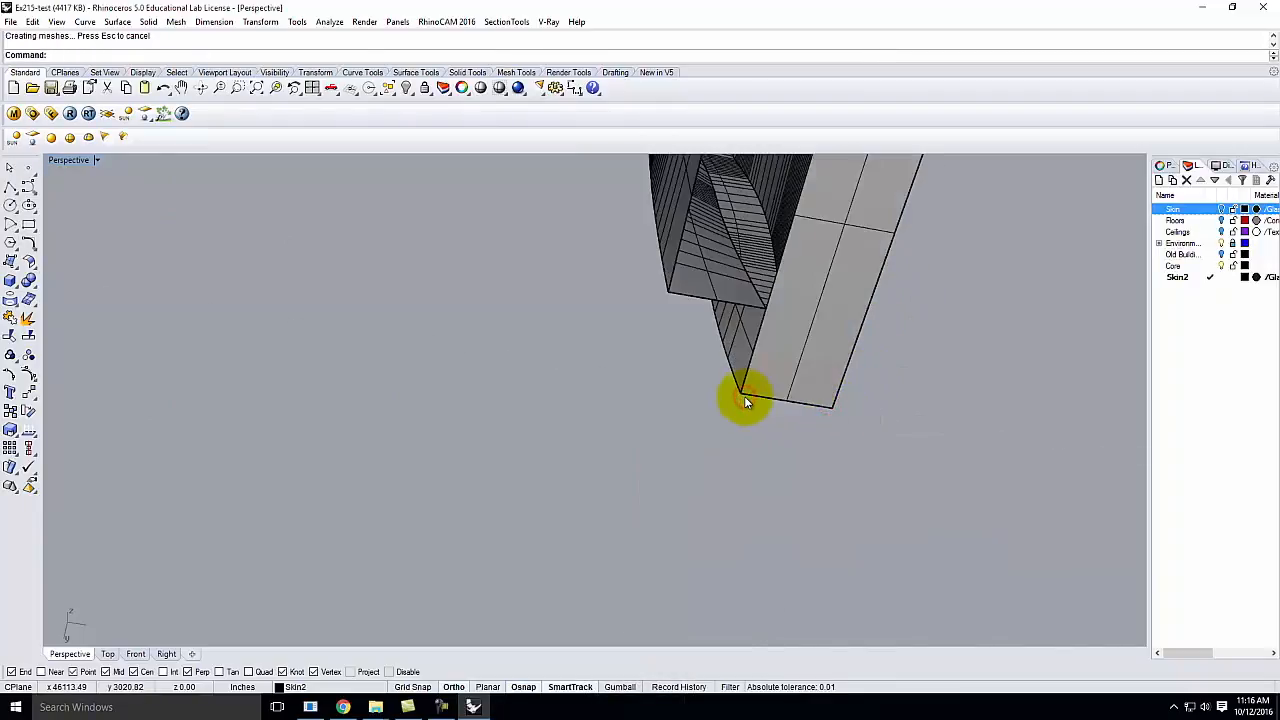
Cover the shorter remaining part of the facade's bottom opening with another four-corner surface
{"action": "left_click", "coordinate": [668, 291]}
{"action": "left_click", "coordinate": [767, 304]}
{"action": "scroll", "coordinate": [677, 363], "scroll_direction": "down", "scroll_amount": 4}
{"action": "scroll", "coordinate": [680, 420], "scroll_direction": "up", "scroll_amount": 6}
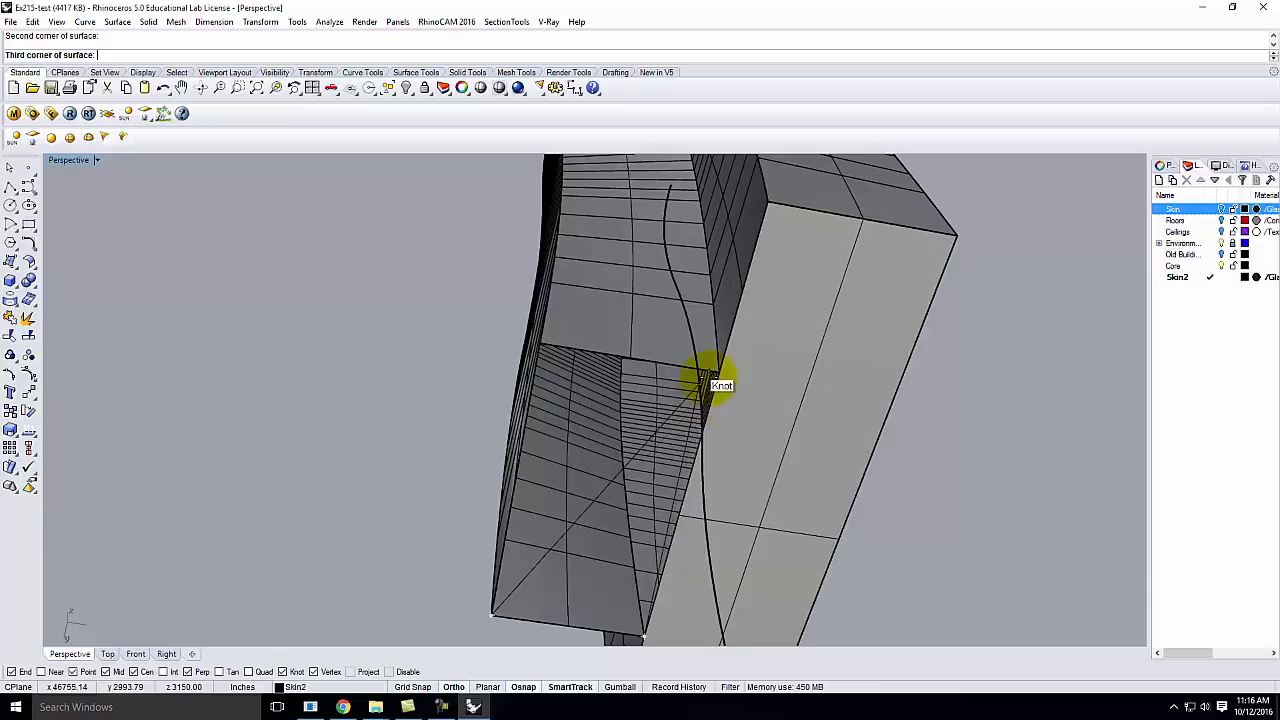
{"action": "left_click", "coordinate": [716, 376]}
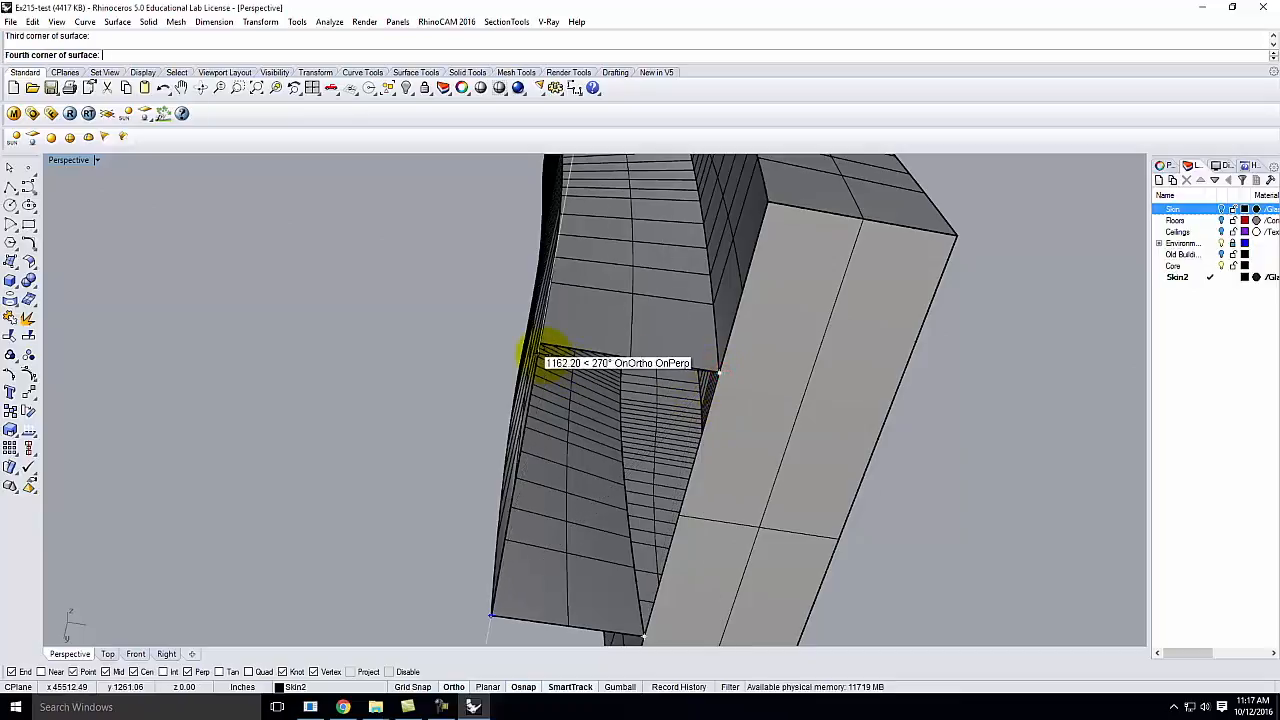
{"action": "left_click", "coordinate": [543, 347]}
Select the whole copied tower with its top and bottom surfaces, join the pieces, and clear the selection
{"action": "scroll", "coordinate": [660, 366], "scroll_direction": "down", "scroll_amount": 9}
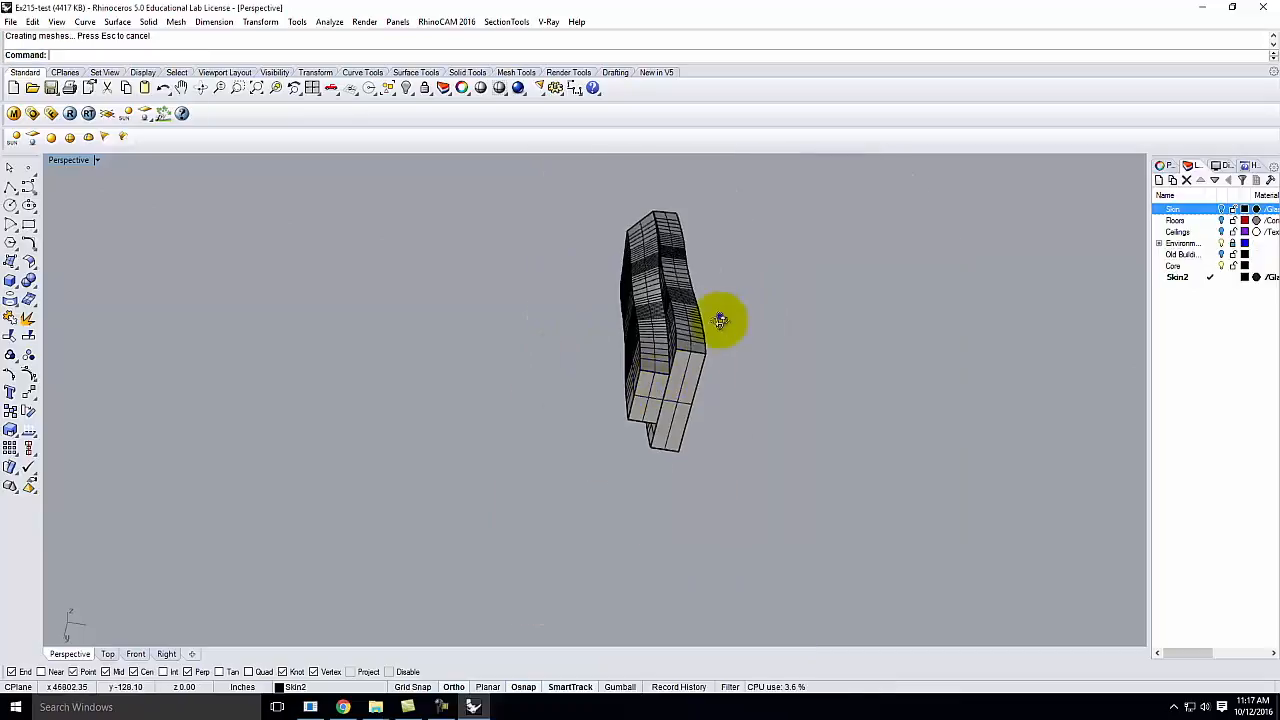
{"action": "right_click_drag", "start_coordinate": [719, 316], "coordinate": [714, 484]}
{"action": "scroll", "coordinate": [714, 484], "scroll_direction": "down", "scroll_amount": 5}
{"action": "right_click_drag", "start_coordinate": [588, 440], "coordinate": [644, 455]}
{"action": "left_click_drag", "start_coordinate": [631, 335], "coordinate": [757, 516]}
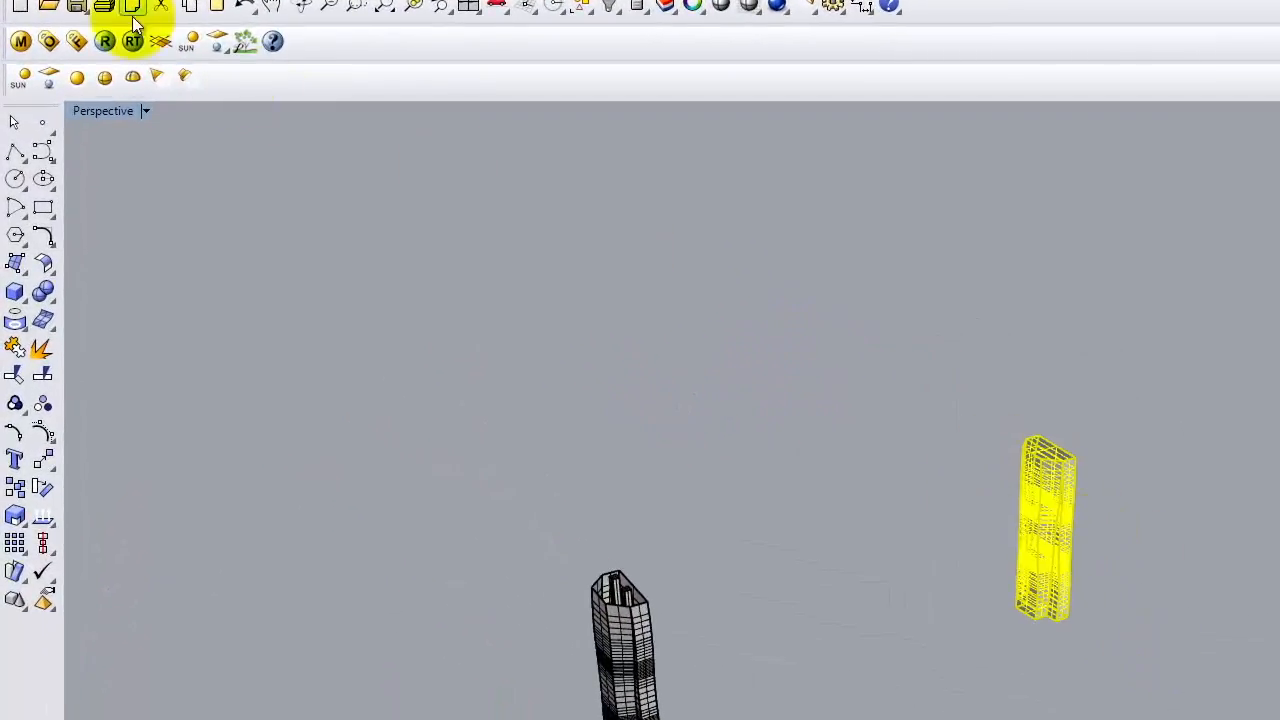
{"action": "left_click", "coordinate": [174, 0]}
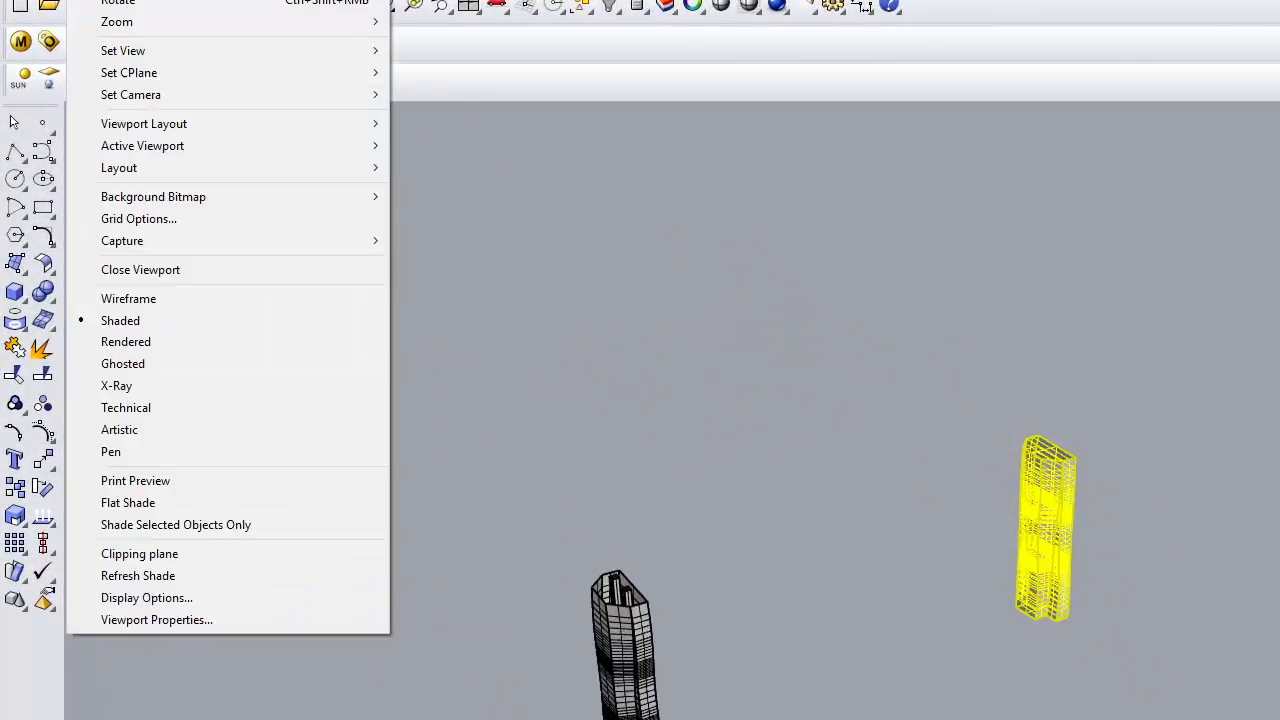
{"action": "mouse_move", "coordinate": [84, 0]}
{"action": "mouse_move", "coordinate": [386, 0]}
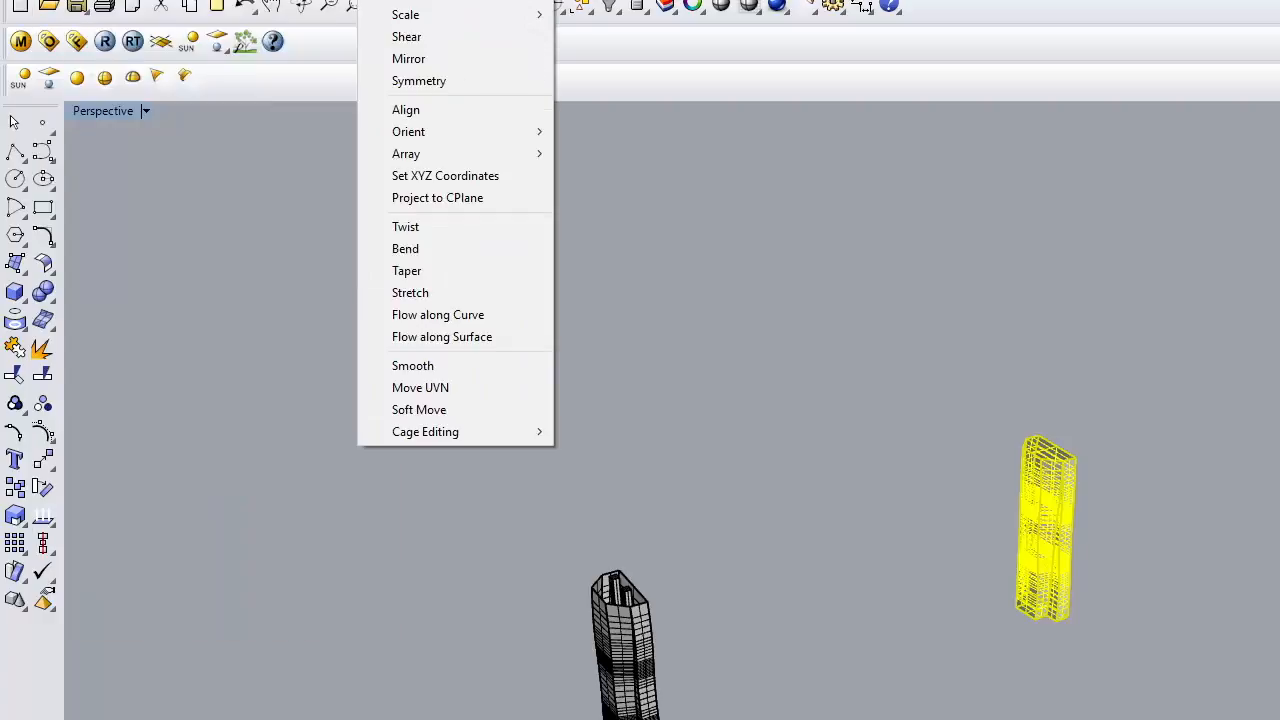
{"action": "left_click", "coordinate": [70, 304]}
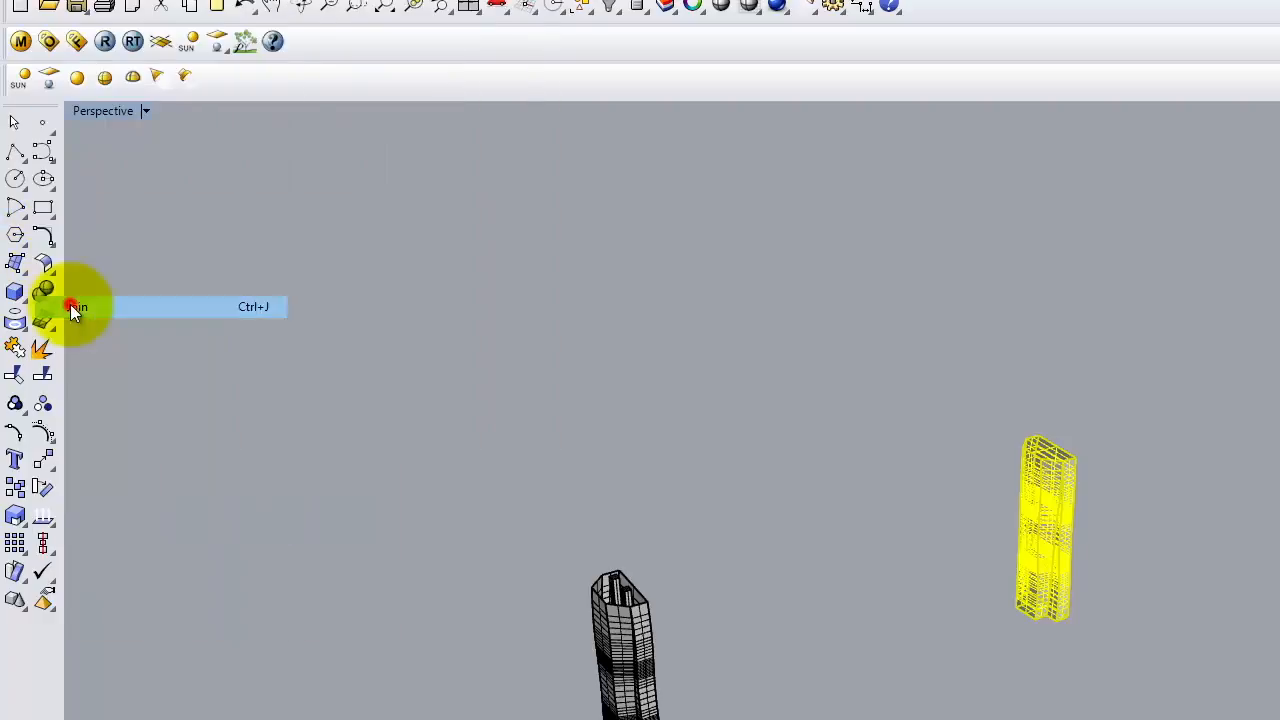
{"action": "left_click", "coordinate": [1178, 529]}
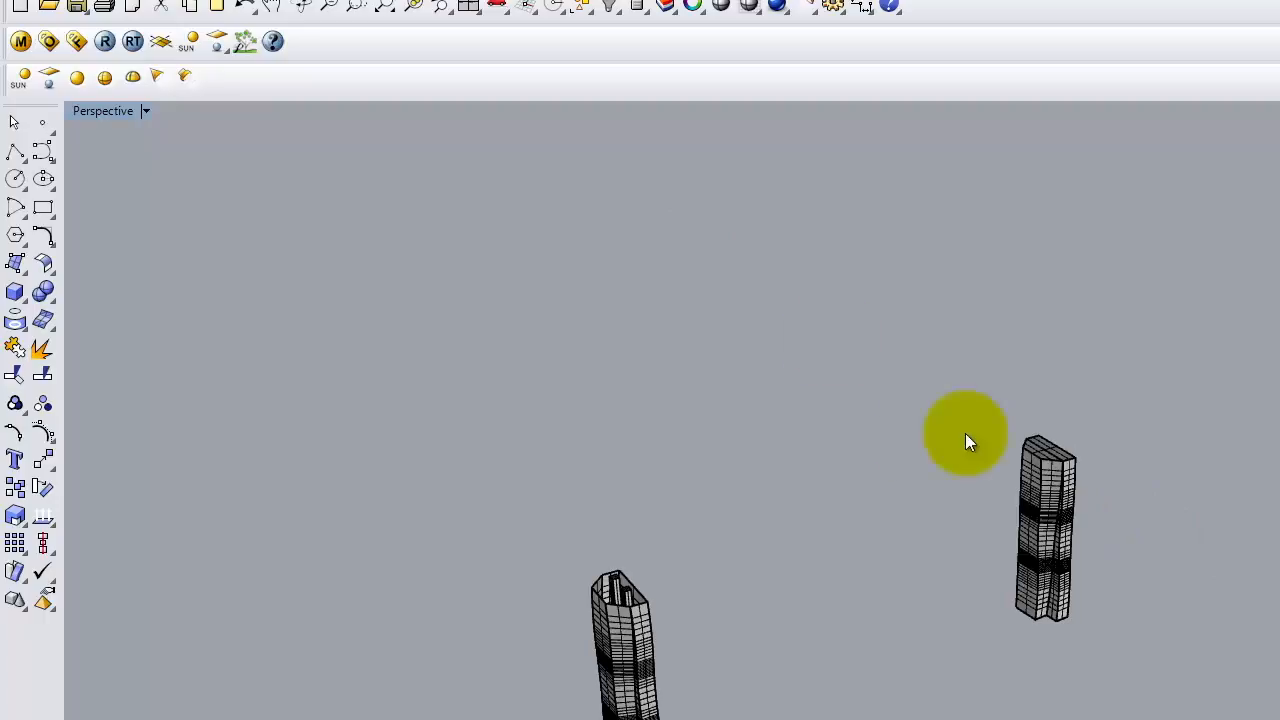
Check whether the copied tower selects as one object, then reselect all its pieces and try joining them again
{"action": "left_click", "coordinate": [1057, 473]}
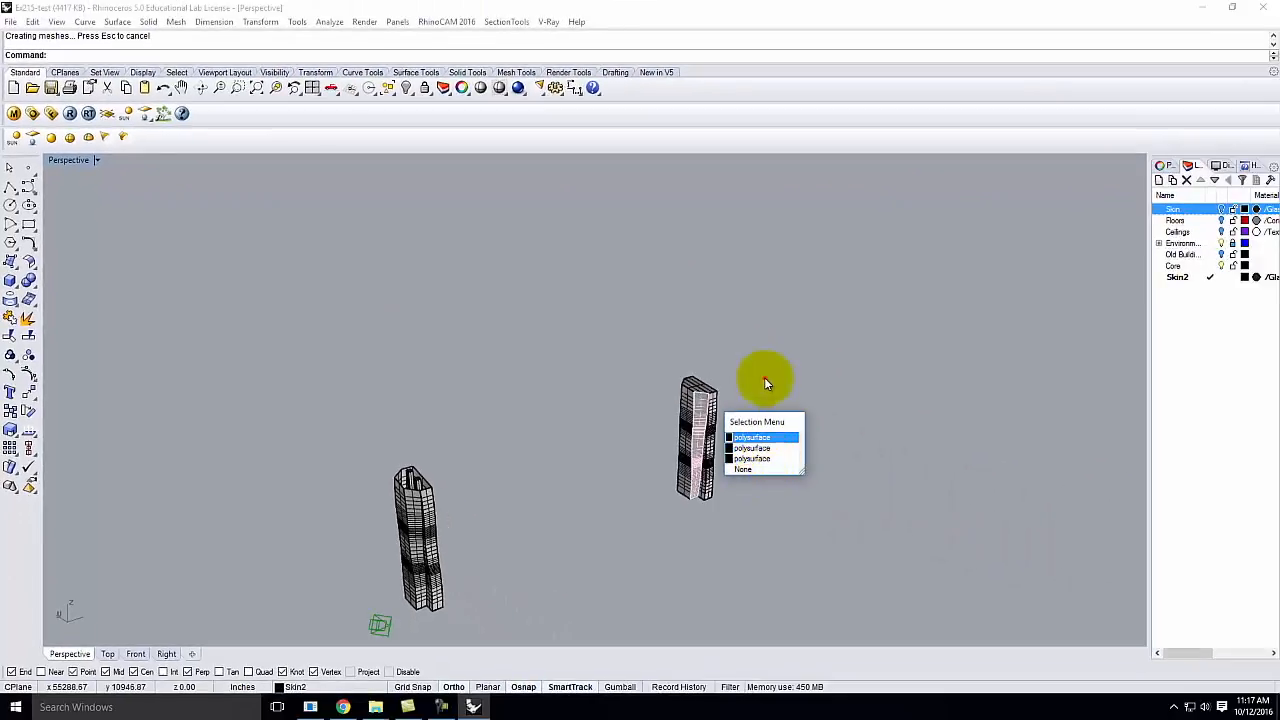
{"action": "left_click", "coordinate": [816, 381]}
{"action": "scroll", "coordinate": [472, 373], "scroll_direction": "down", "scroll_amount": 3}
{"action": "left_click_drag", "start_coordinate": [586, 326], "coordinate": [746, 546]}
{"action": "key", "text": "Return"}
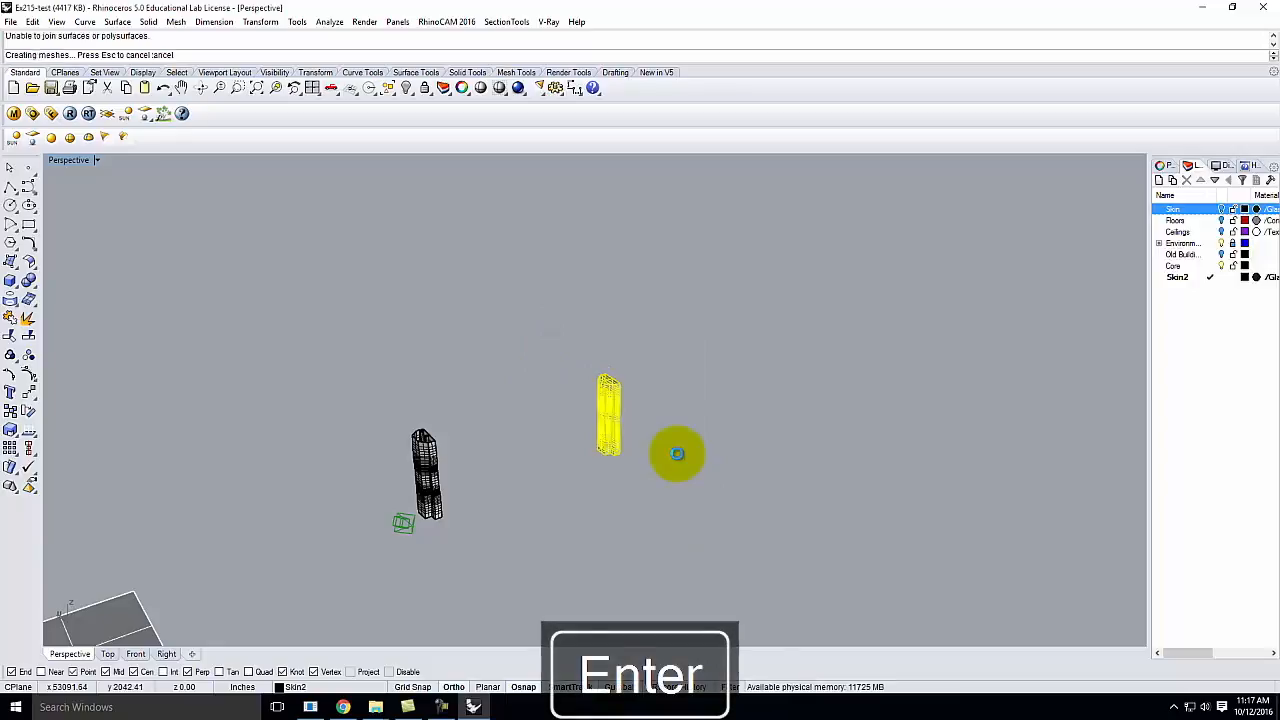
Try to join two adjoining facade polysurfaces of the copied tower
{"action": "left_click", "coordinate": [619, 400]}
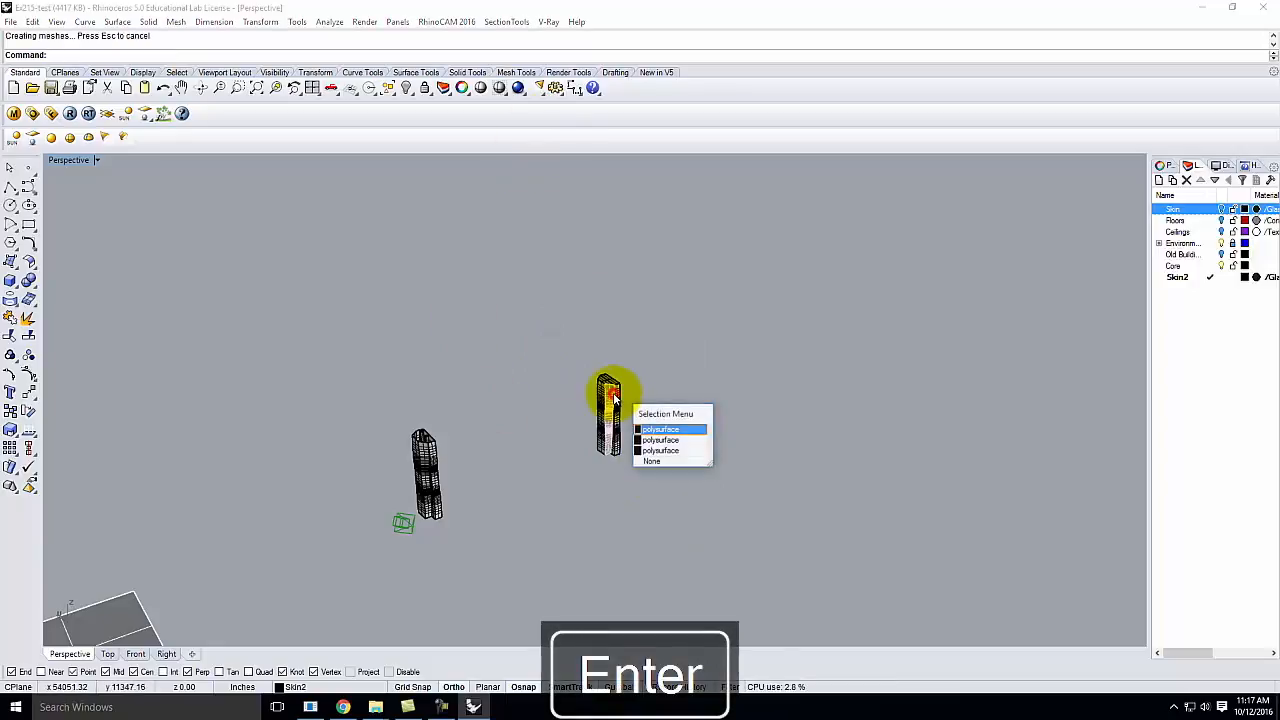
{"action": "left_click", "coordinate": [661, 455]}
{"action": "scroll", "coordinate": [629, 400], "scroll_direction": "up", "scroll_amount": 9}
{"action": "right_click_drag", "start_coordinate": [604, 419], "coordinate": [577, 433]}
{"action": "scroll", "coordinate": [613, 387], "scroll_direction": "up", "scroll_amount": 5}
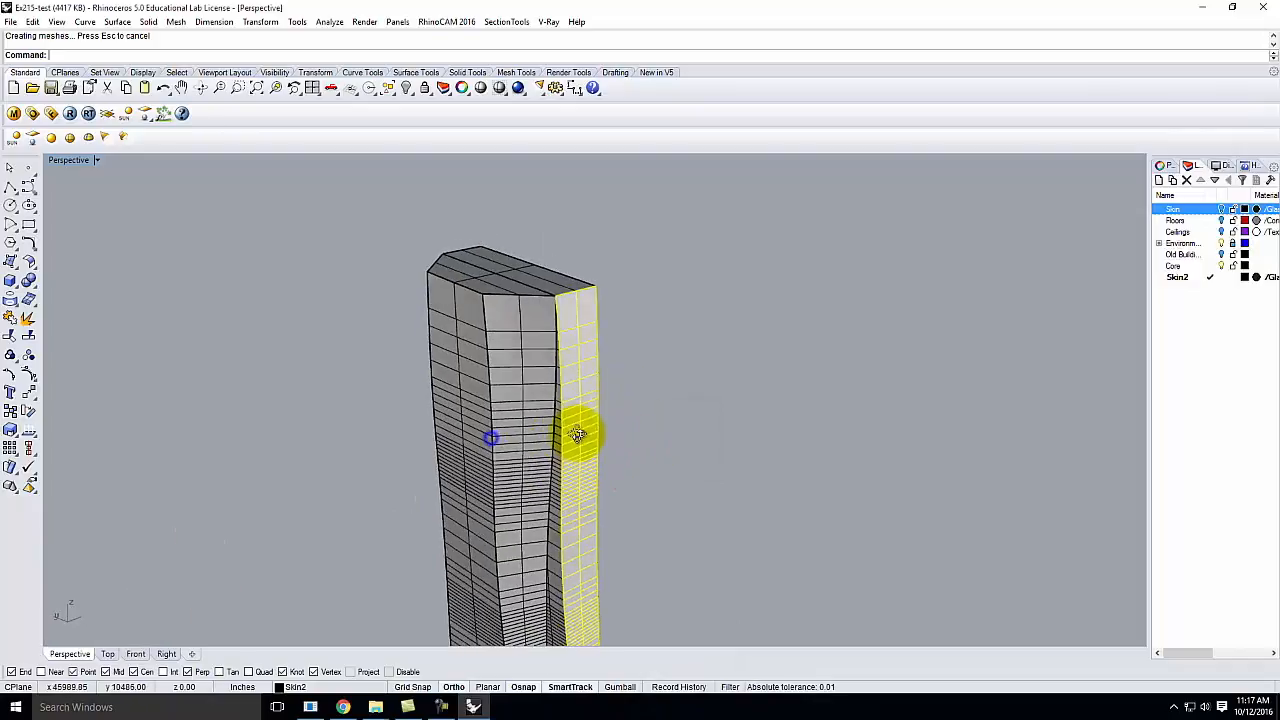
{"action": "left_click", "coordinate": [531, 465], "text": "shift"}
{"action": "key", "text": "Return"}
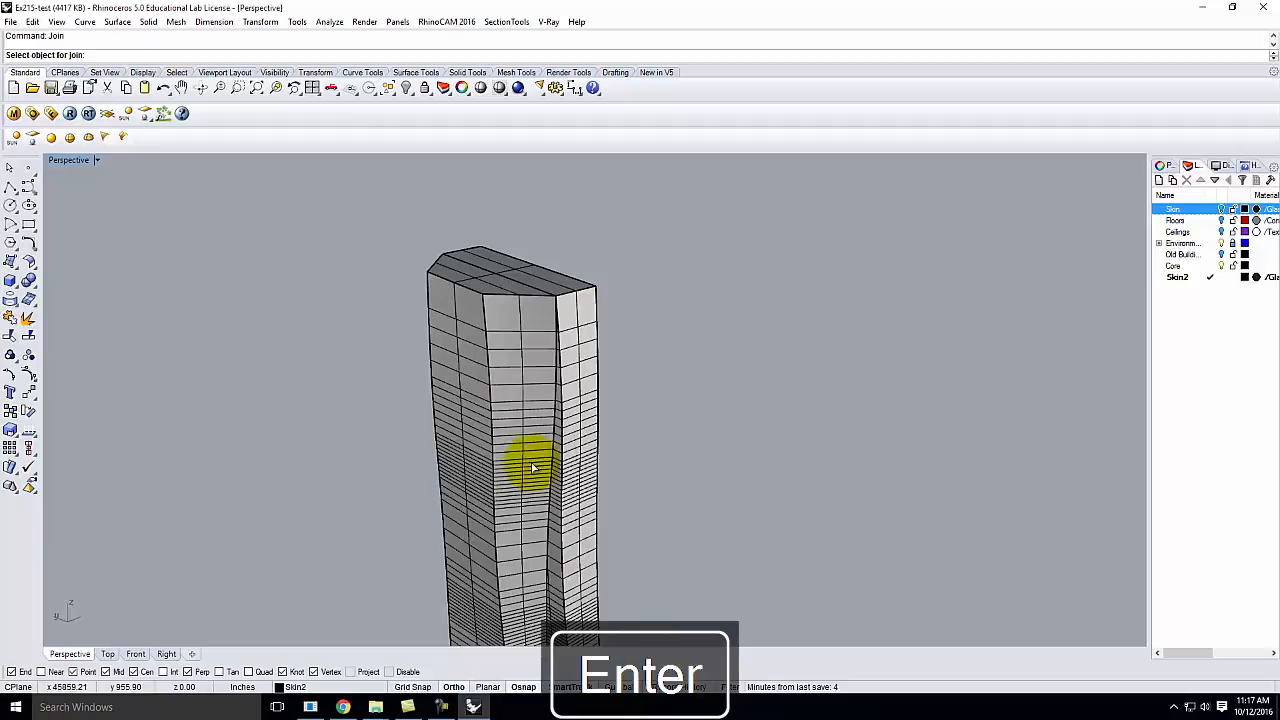
{"action": "left_click", "coordinate": [563, 422]}
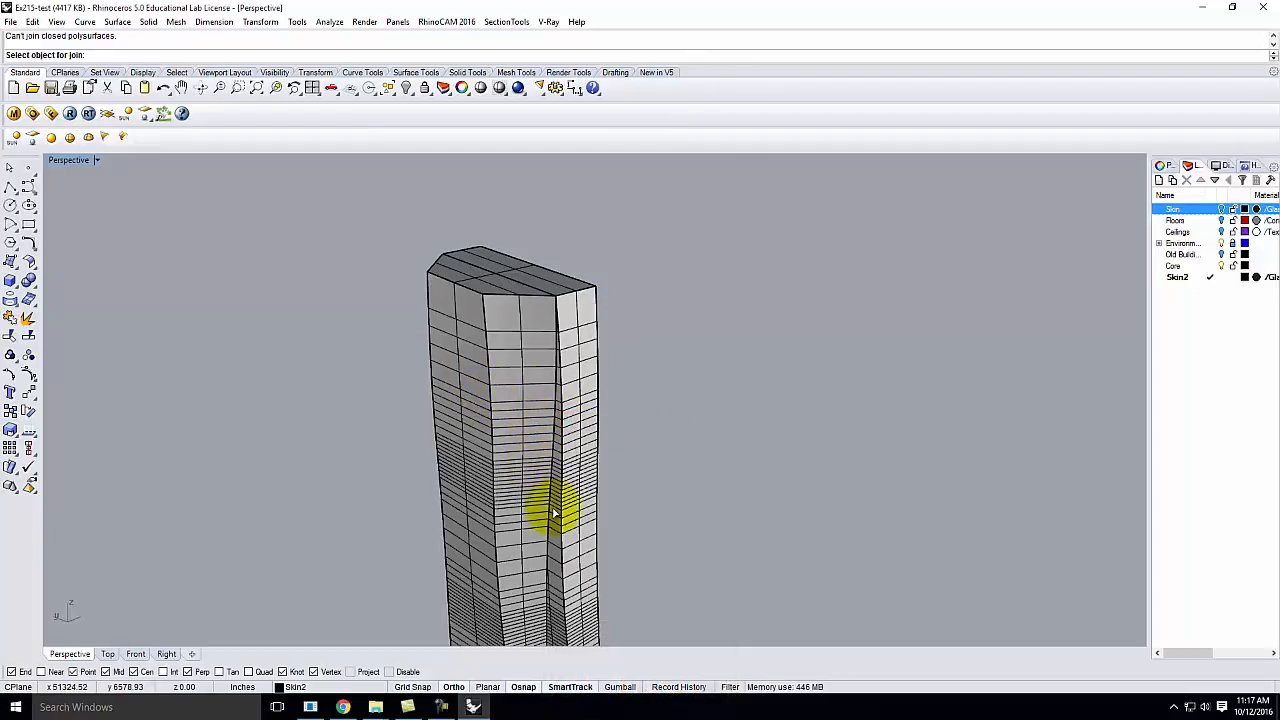
{"action": "key", "text": "Escape"}
Explode the narrow side polysurface of the copied tower and select one of its separated wall surfaces
{"action": "left_click", "coordinate": [588, 452]}
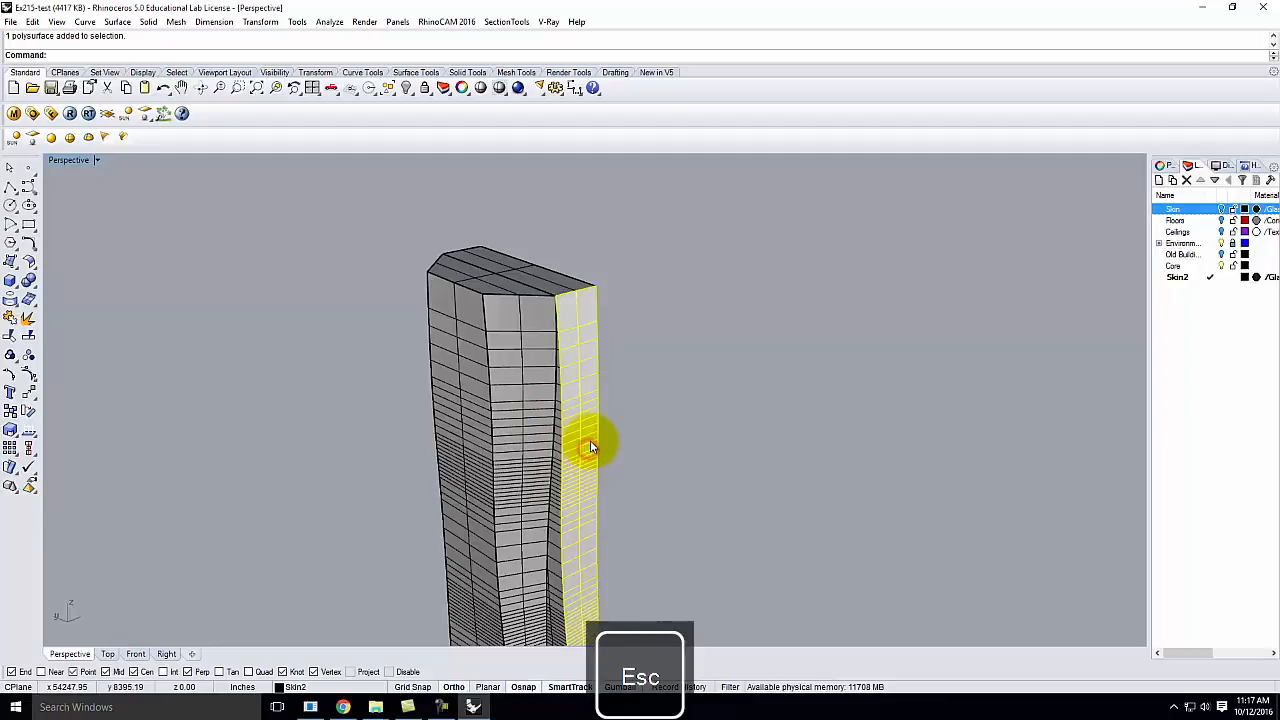
{"action": "type", "text": "Explode"}
{"action": "key", "text": "Return"}
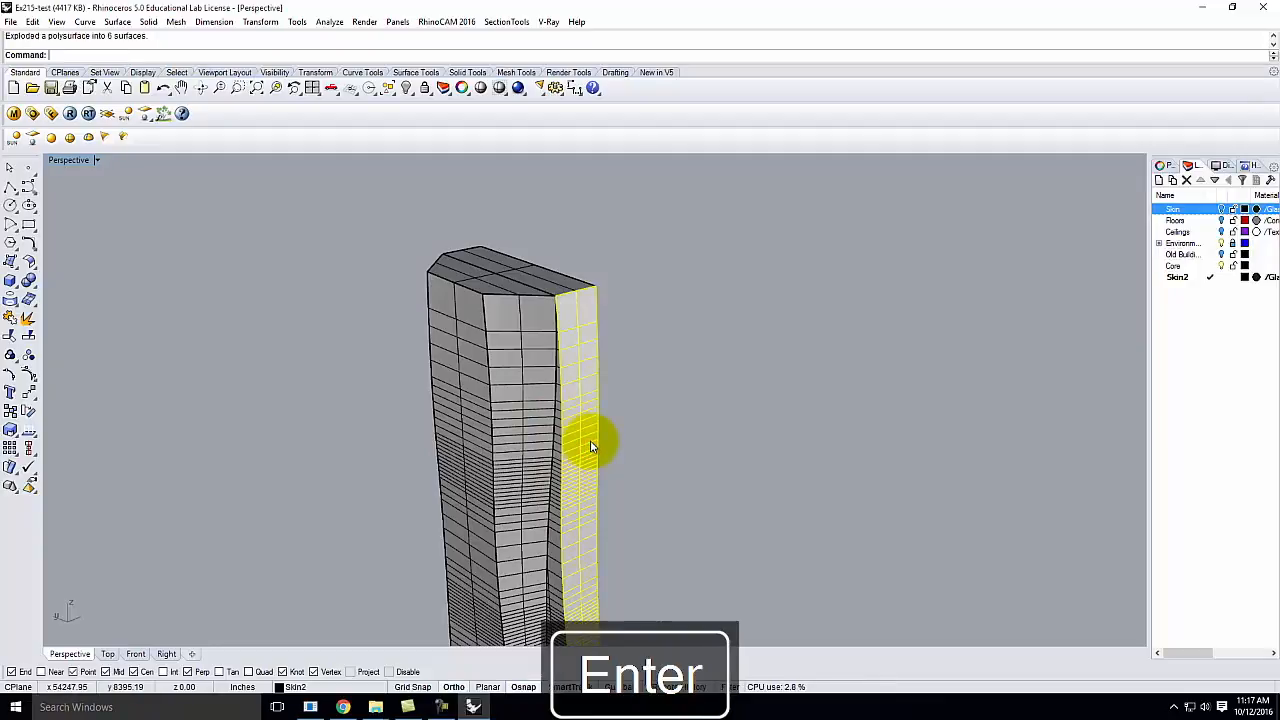
{"action": "left_click", "coordinate": [686, 405]}
{"action": "left_click", "coordinate": [587, 406]}
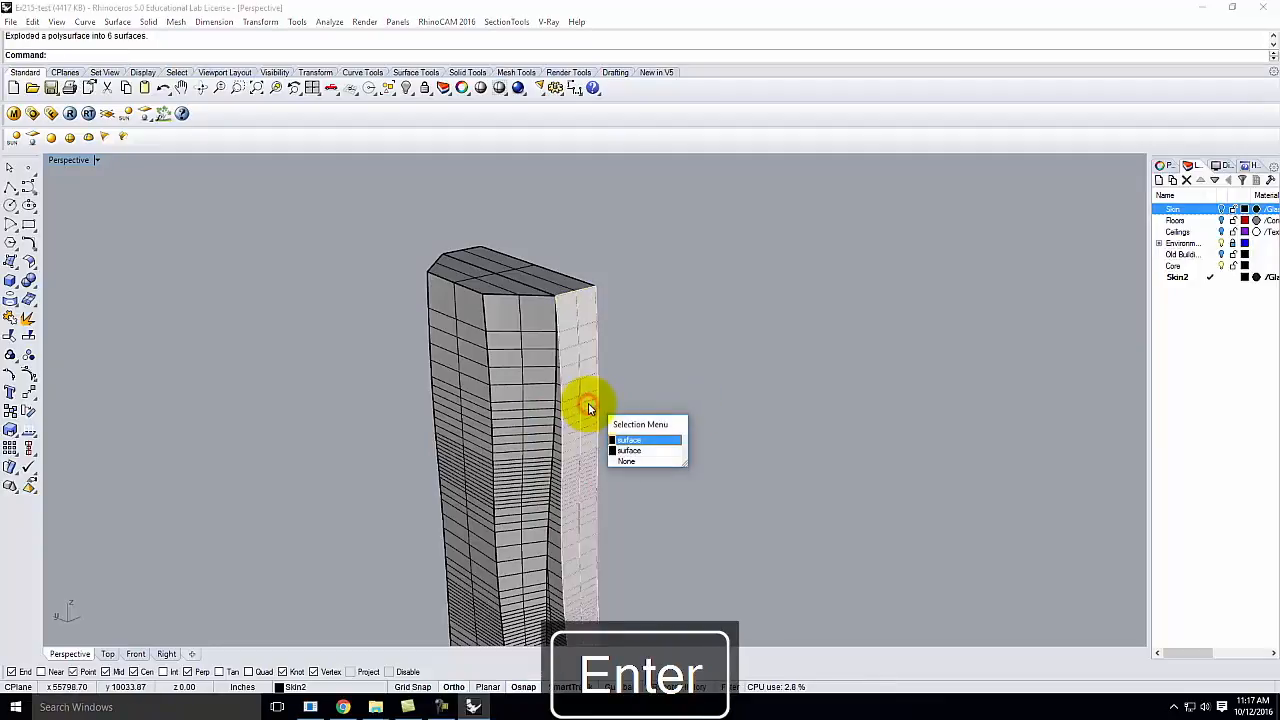
{"action": "left_click", "coordinate": [635, 440]}
{"action": "scroll", "coordinate": [665, 400], "scroll_direction": "down", "scroll_amount": 6}
{"action": "right_click_drag", "start_coordinate": [642, 420], "coordinate": [593, 420]}
{"action": "scroll", "coordinate": [586, 415], "scroll_direction": "up", "scroll_amount": 6}
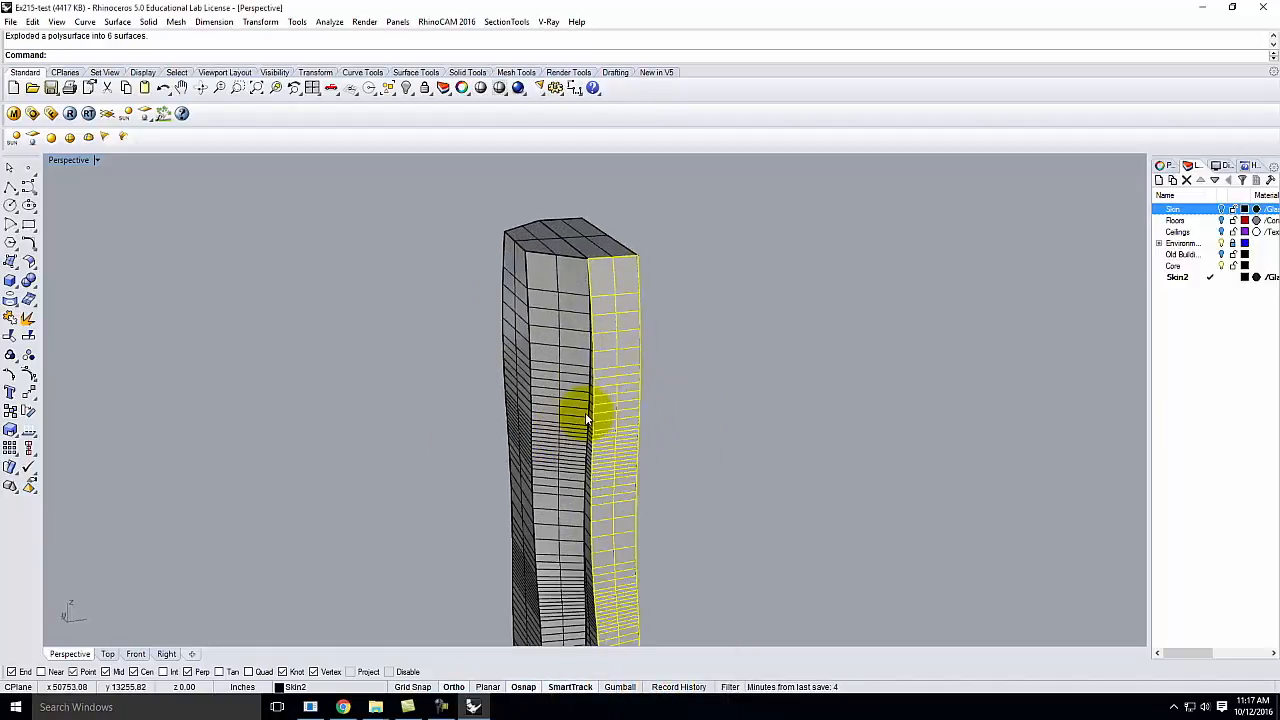
Select all pieces of the copied tower, explode them into individual surfaces, and clear the selection
{"action": "scroll", "coordinate": [700, 430], "scroll_direction": "down", "scroll_amount": 5}
{"action": "left_click_drag", "start_coordinate": [735, 440], "coordinate": [489, 392]}
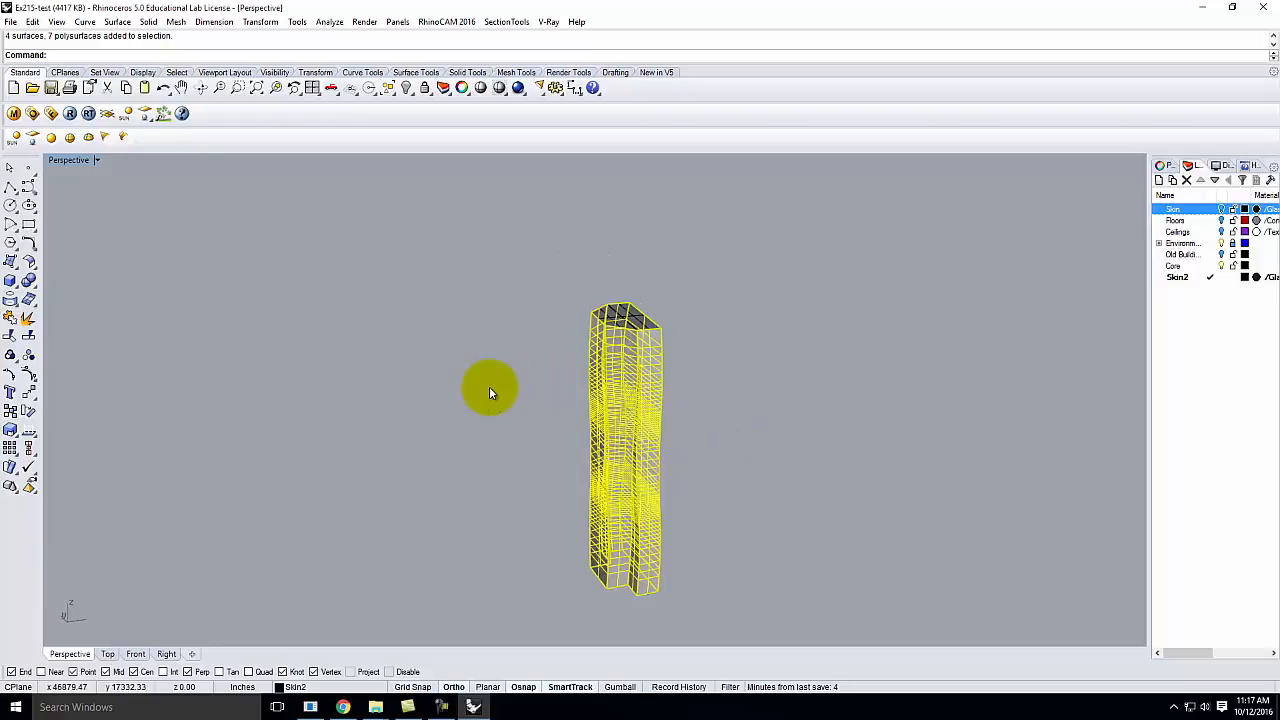
{"action": "key", "text": "Return"}
{"action": "left_click", "coordinate": [733, 371]}
Select the broad front facade surface, the narrow recess face beside it, and the adjoining side surface
{"action": "scroll", "coordinate": [686, 410], "scroll_direction": "up", "scroll_amount": 3}
{"action": "left_click", "coordinate": [600, 420]}
{"action": "left_click", "coordinate": [634, 449]}
{"action": "scroll", "coordinate": [632, 430], "scroll_direction": "up", "scroll_amount": 4}
{"action": "left_click", "coordinate": [617, 422], "text": "shift"}
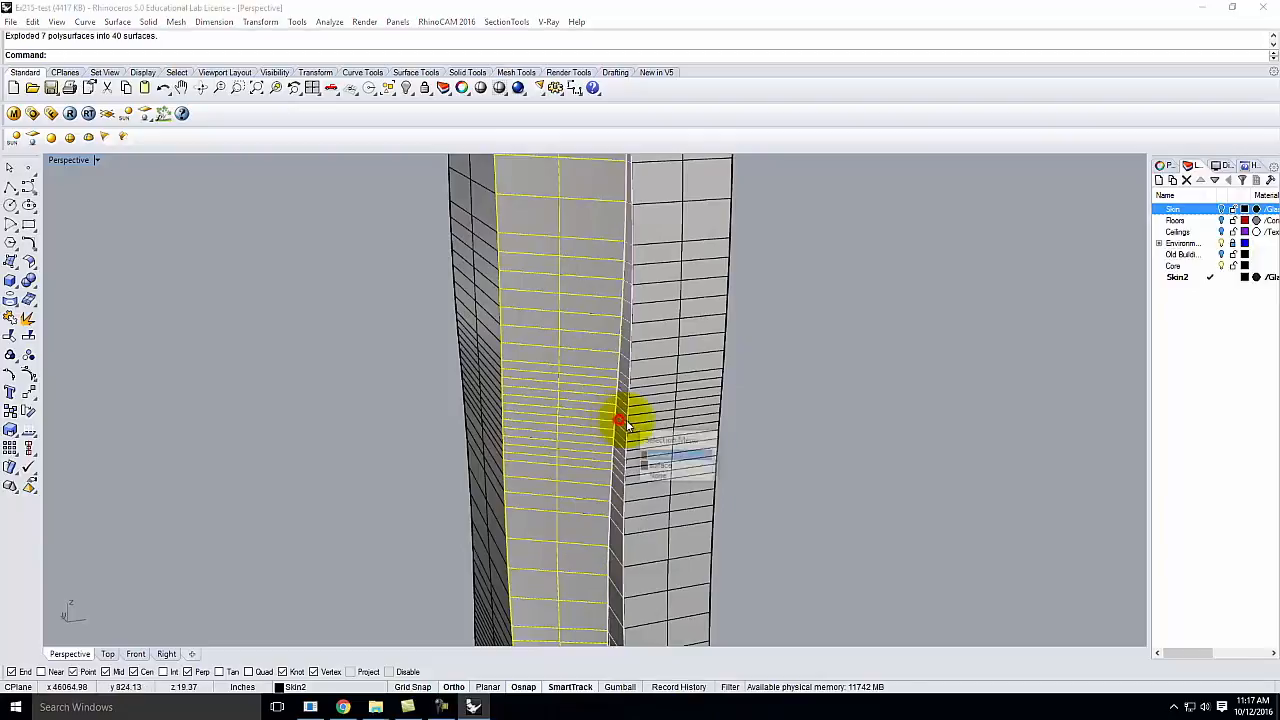
{"action": "left_click", "coordinate": [665, 456]}
{"action": "left_click", "coordinate": [666, 430], "text": "shift"}
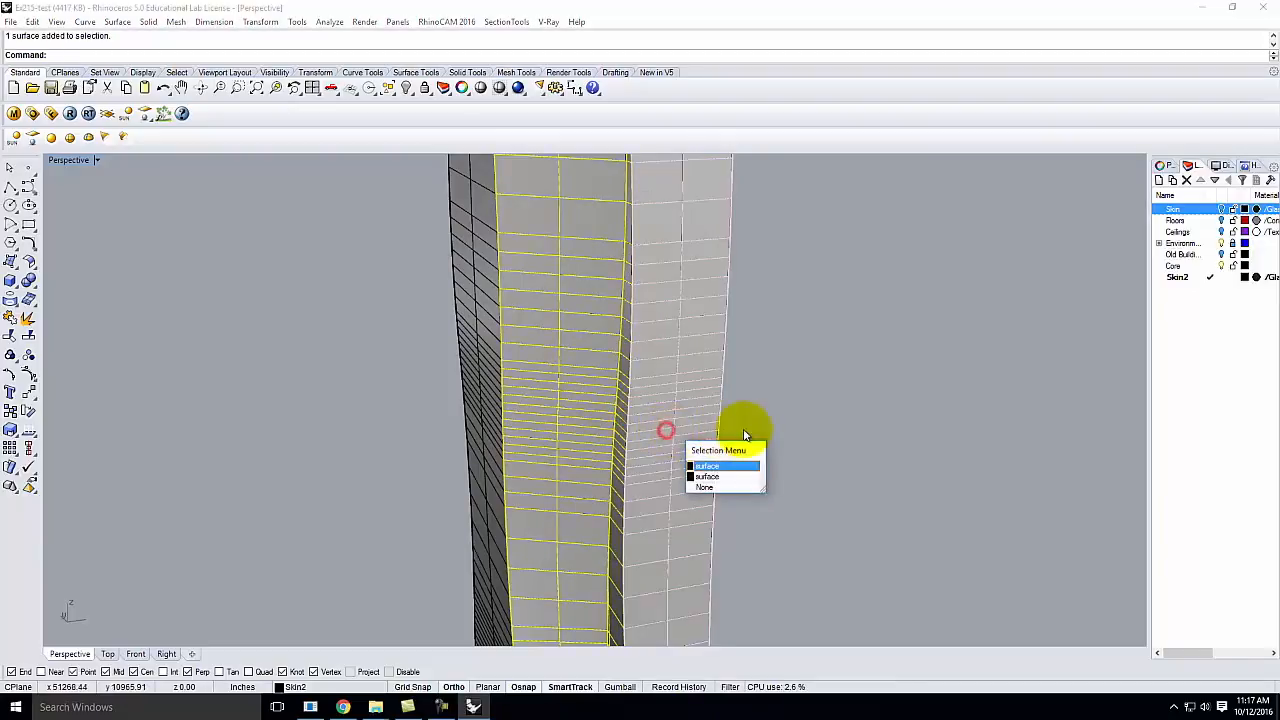
{"action": "left_click", "coordinate": [729, 466]}
Add the remaining facade surfaces around the other sides of the copied tower to the selection
{"action": "right_click_drag", "start_coordinate": [803, 454], "coordinate": [669, 451]}
{"action": "left_click", "coordinate": [542, 408], "text": "shift"}
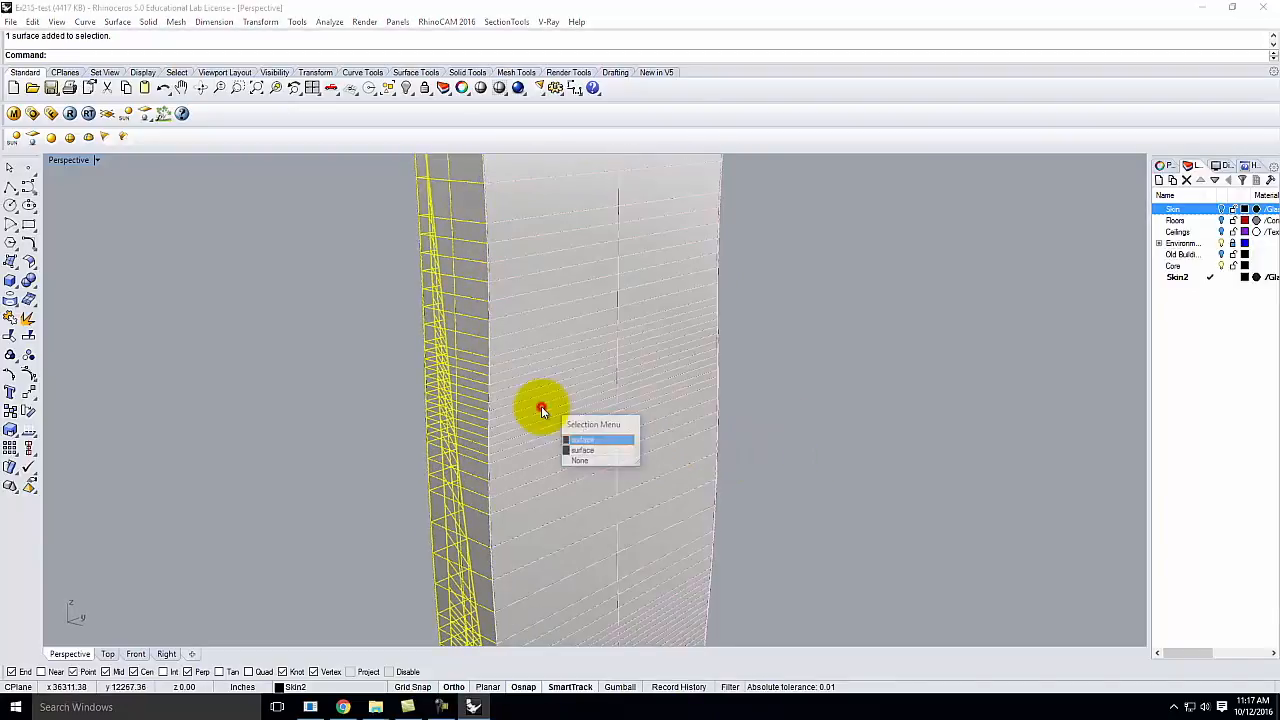
{"action": "left_click", "coordinate": [609, 440]}
{"action": "right_click_drag", "start_coordinate": [907, 413], "coordinate": [657, 423]}
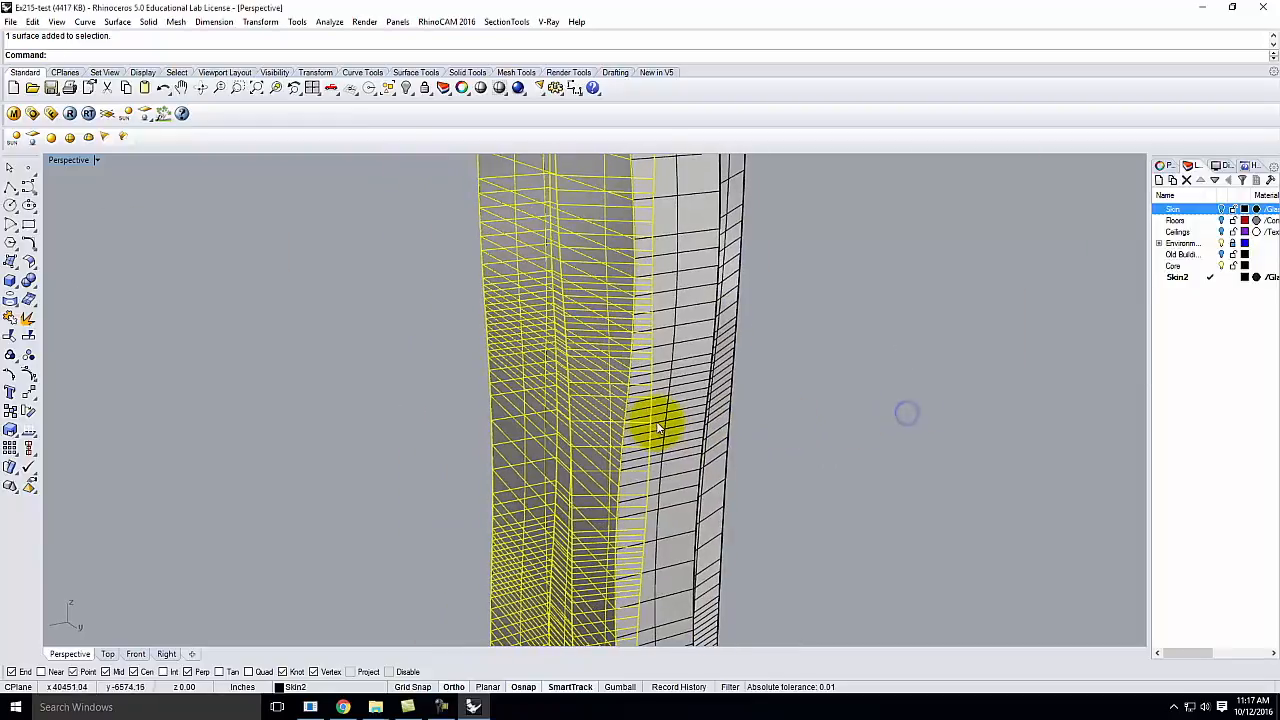
{"action": "left_click", "coordinate": [683, 418], "text": "shift"}
{"action": "left_click", "coordinate": [746, 449]}
{"action": "right_click_drag", "start_coordinate": [874, 444], "coordinate": [560, 440]}
{"action": "left_click", "coordinate": [553, 445], "text": "shift"}
{"action": "left_click", "coordinate": [611, 478]}
{"action": "left_click", "coordinate": [623, 420], "text": "shift"}
{"action": "left_click", "coordinate": [676, 466]}
{"action": "right_click_drag", "start_coordinate": [817, 456], "coordinate": [680, 478]}
{"action": "left_click", "coordinate": [573, 438], "text": "shift"}
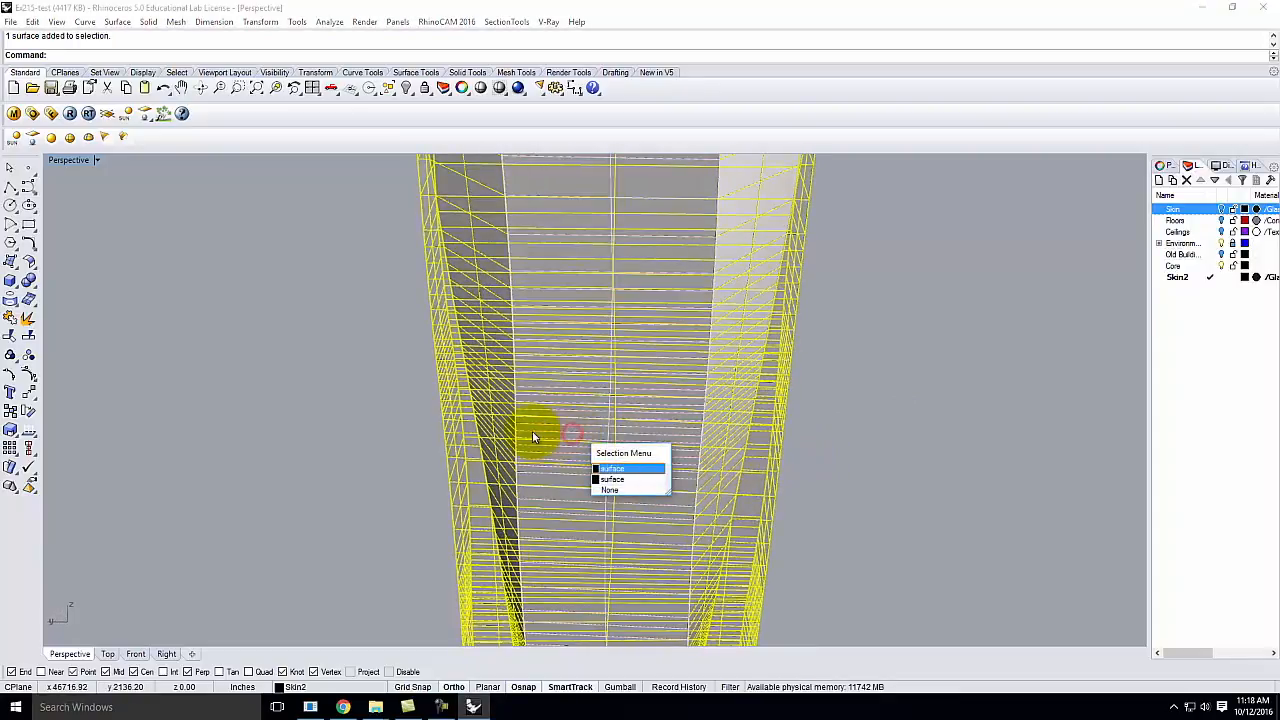
{"action": "left_click", "coordinate": [617, 468]}
Add the tower's end caps to the selection, including the uncovered strip at the bottom
{"action": "scroll", "coordinate": [505, 372], "scroll_direction": "down", "scroll_amount": 5}
{"action": "right_click_drag", "start_coordinate": [505, 372], "coordinate": [606, 297]}
{"action": "left_click", "coordinate": [533, 410], "text": "shift"}
{"action": "scroll", "coordinate": [585, 406], "scroll_direction": "down", "scroll_amount": 5}
{"action": "right_click_drag", "start_coordinate": [588, 488], "coordinate": [573, 410]}
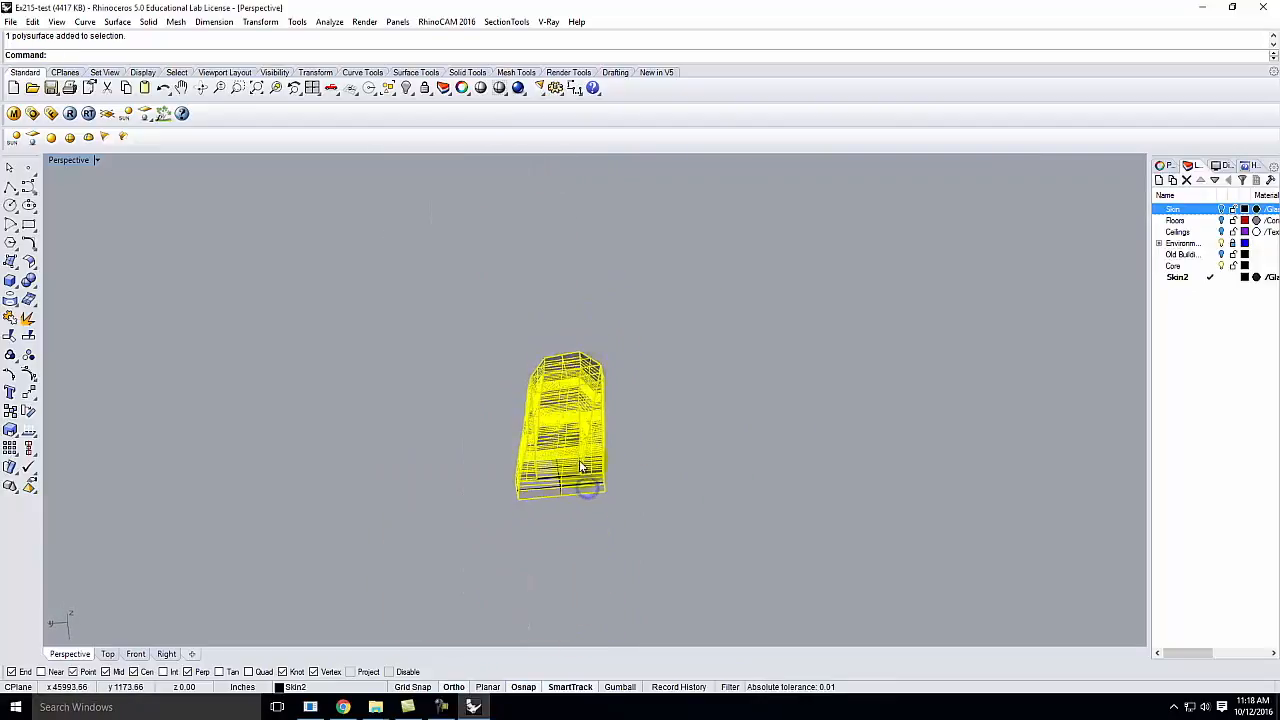
{"action": "scroll", "coordinate": [578, 480], "scroll_direction": "up", "scroll_amount": 8}
{"action": "left_click", "coordinate": [517, 467]}
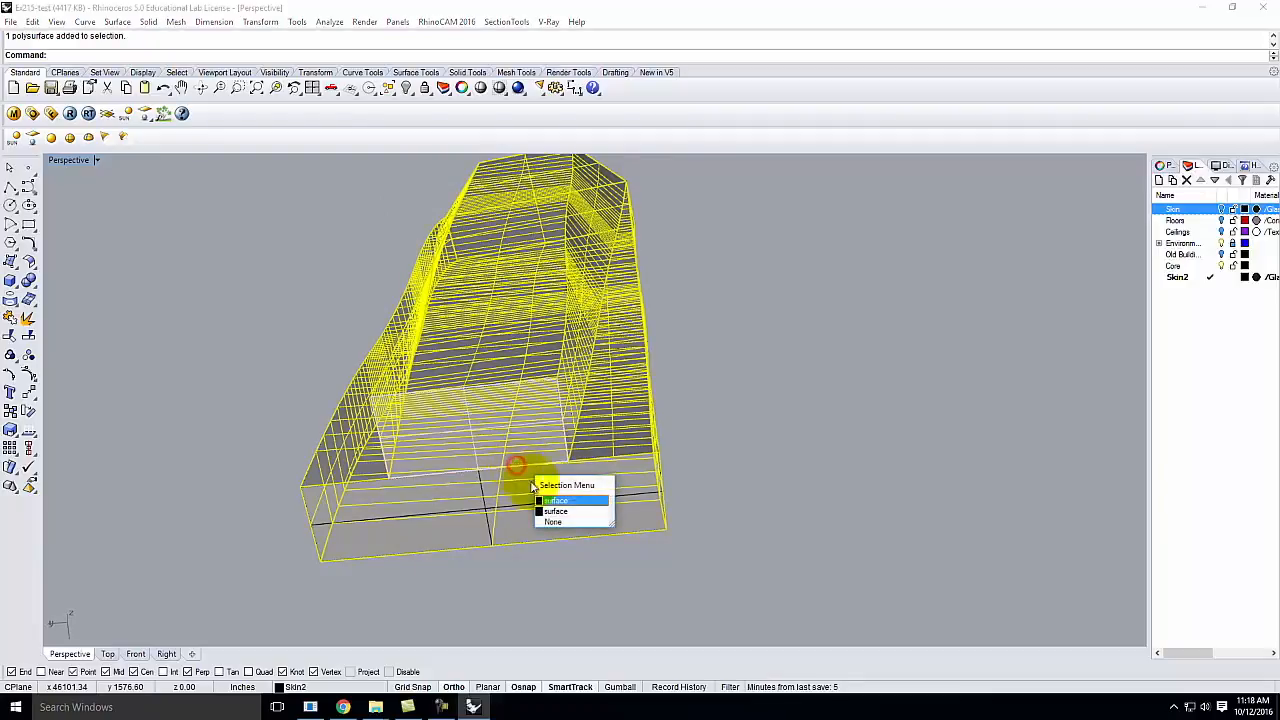
{"action": "left_click", "coordinate": [574, 512]}
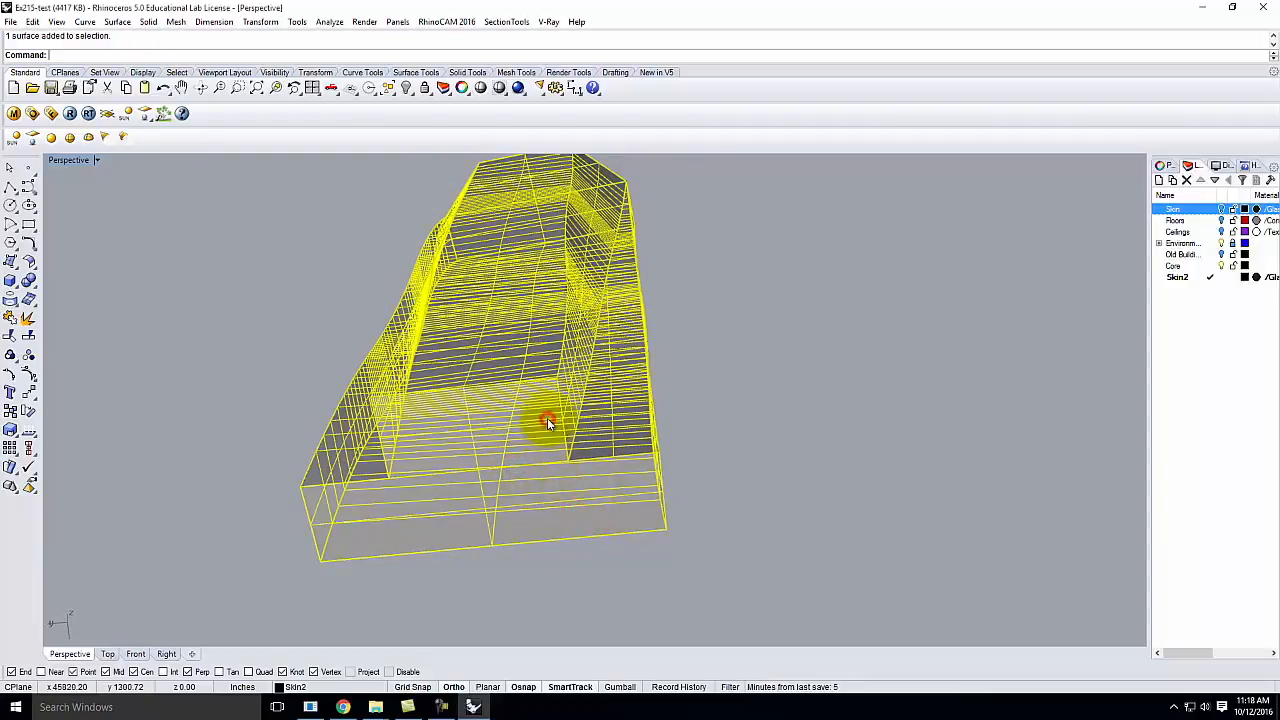
Join the selected facade and cap surfaces, move them clear of the leftover surfaces, and clear the selection
{"action": "scroll", "coordinate": [548, 423], "scroll_direction": "down", "scroll_amount": 5}
{"action": "right_click_drag", "start_coordinate": [623, 486], "coordinate": [815, 607]}
{"action": "key", "text": "Return"}
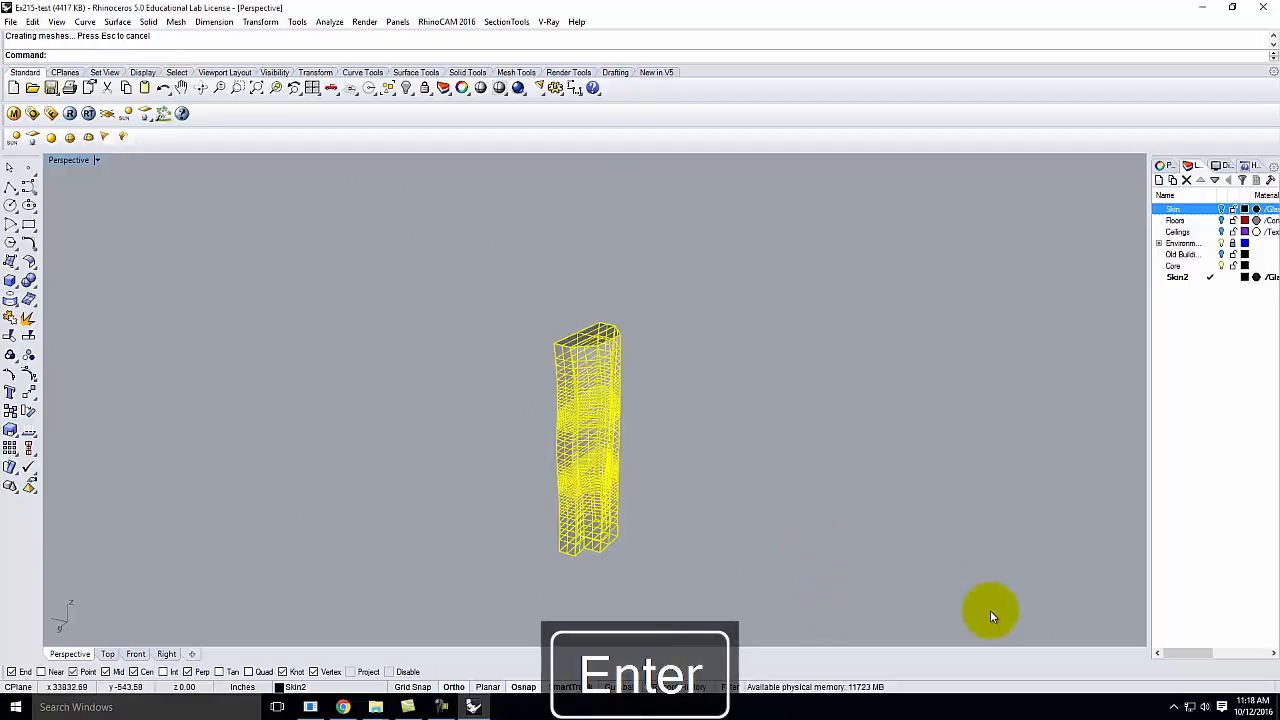
{"action": "left_click", "coordinate": [524, 600]}
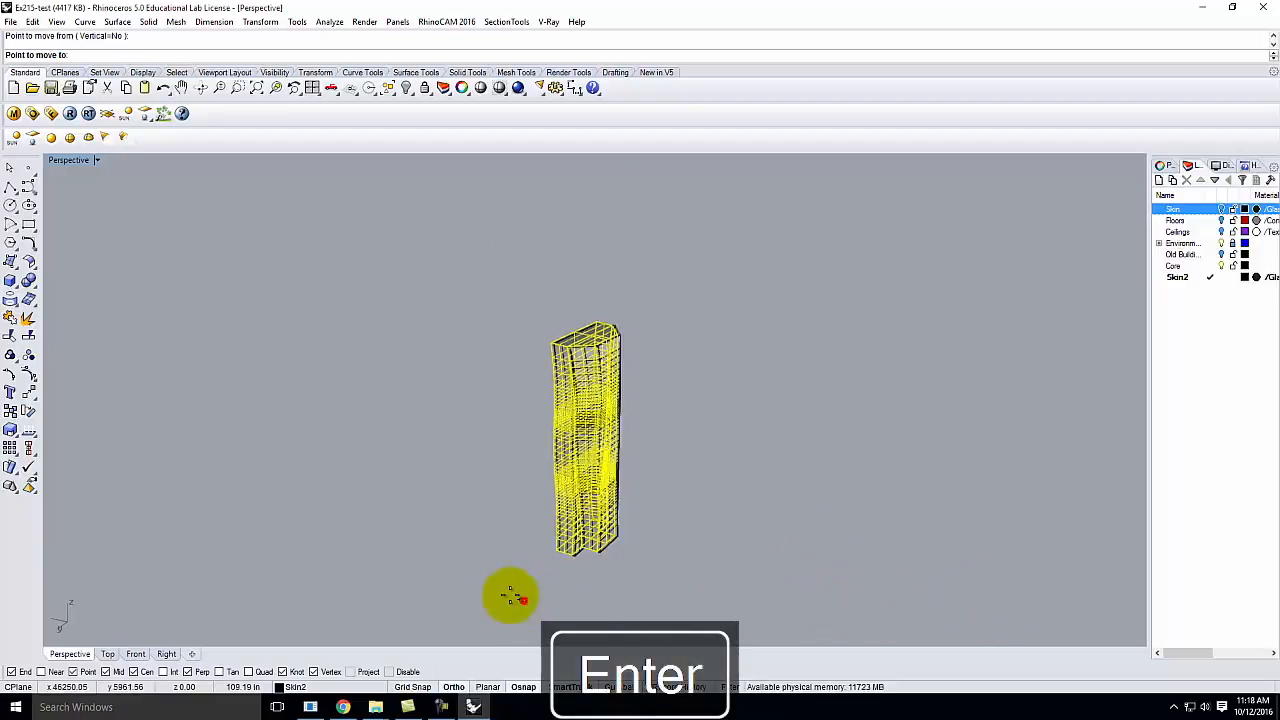
{"action": "key", "text": "Escape"}
Delete one facade surface from the moved tower, then undo the deletion
{"action": "left_click", "coordinate": [503, 428]}
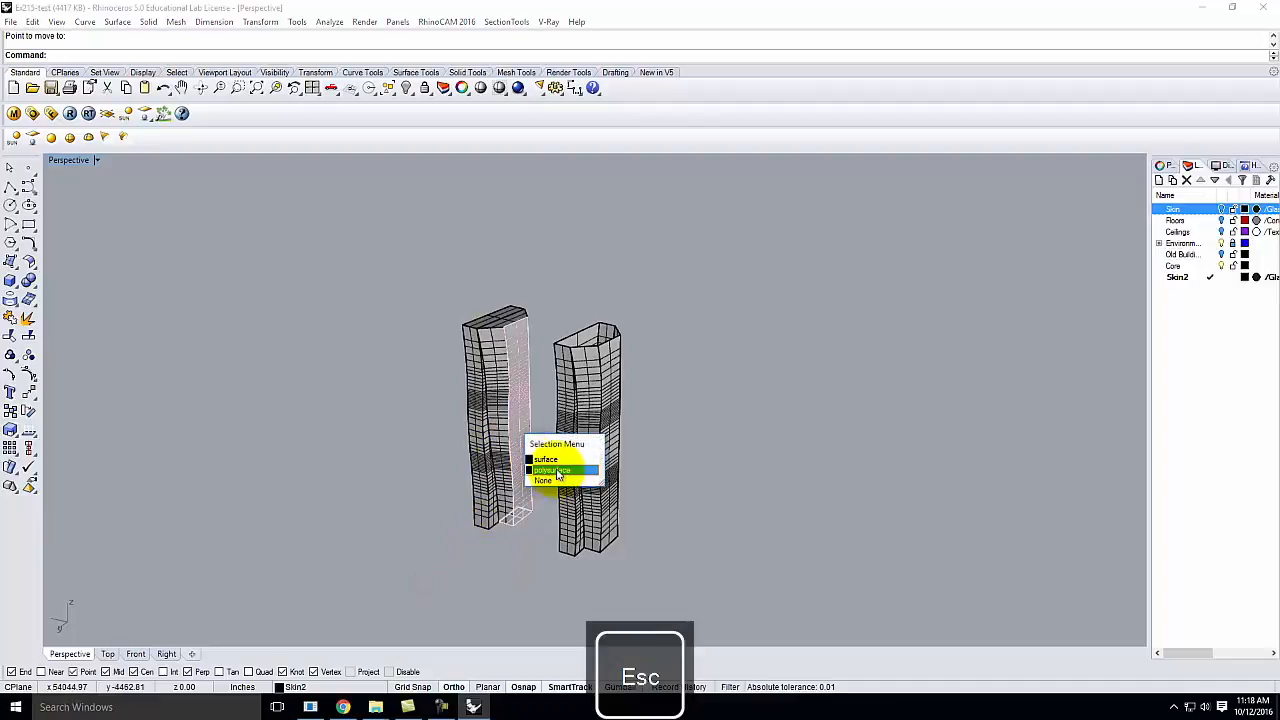
{"action": "left_click", "coordinate": [502, 424]}
{"action": "key", "text": "Delete"}
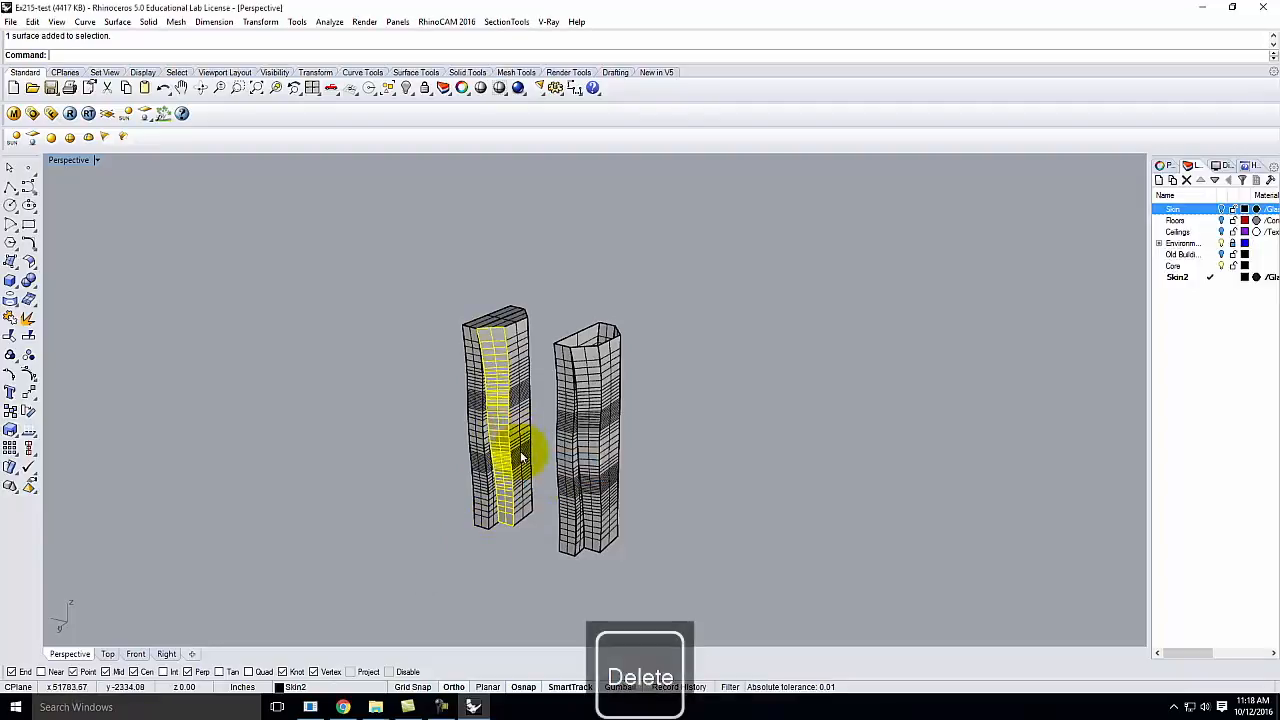
{"action": "key", "text": "ctrl+z"}
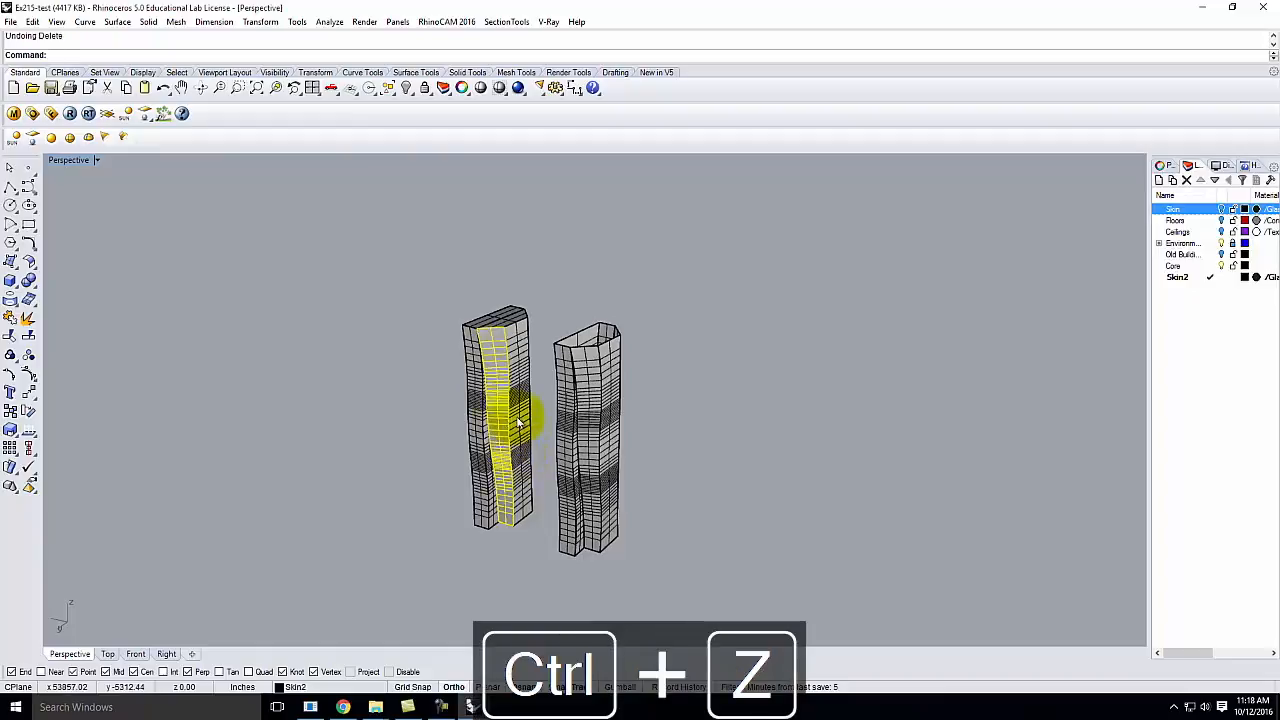
Try to join the loose facade surface to its neighbouring polysurface and check whether they select as one
{"action": "left_click", "coordinate": [520, 422]}
{"action": "key", "text": "Return"}
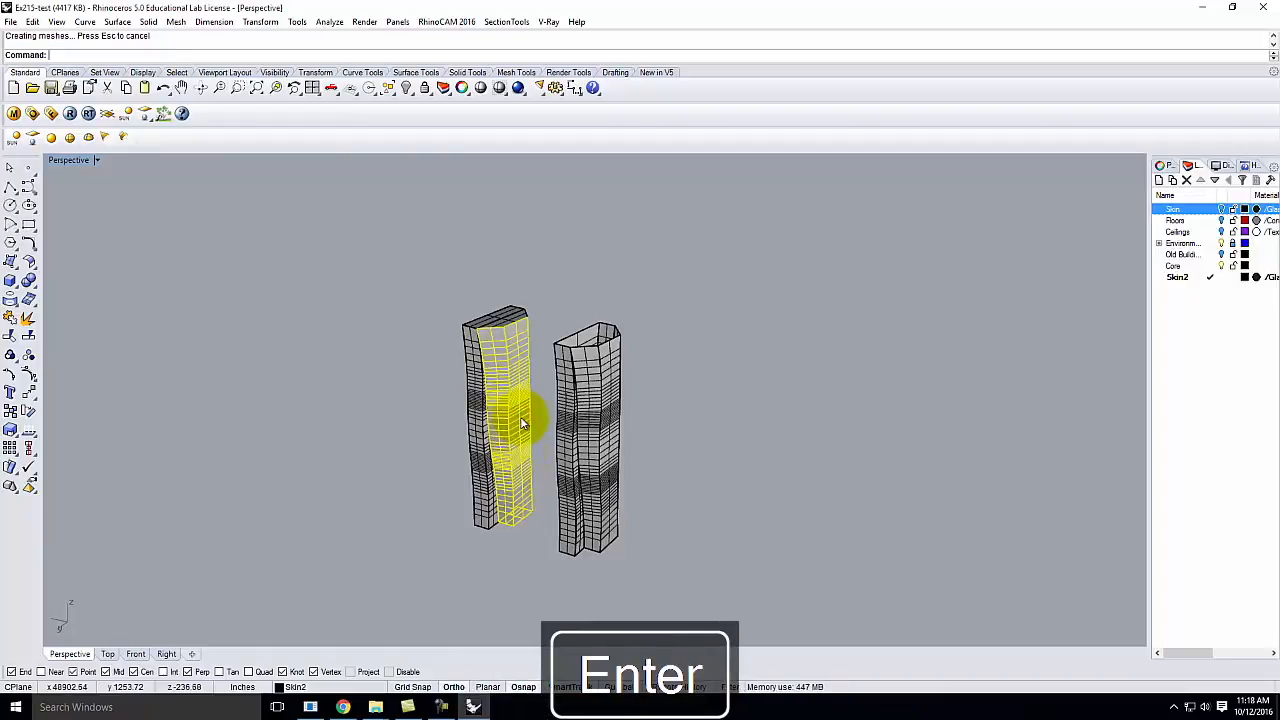
{"action": "left_click", "coordinate": [487, 500]}
{"action": "left_click", "coordinate": [507, 444]}
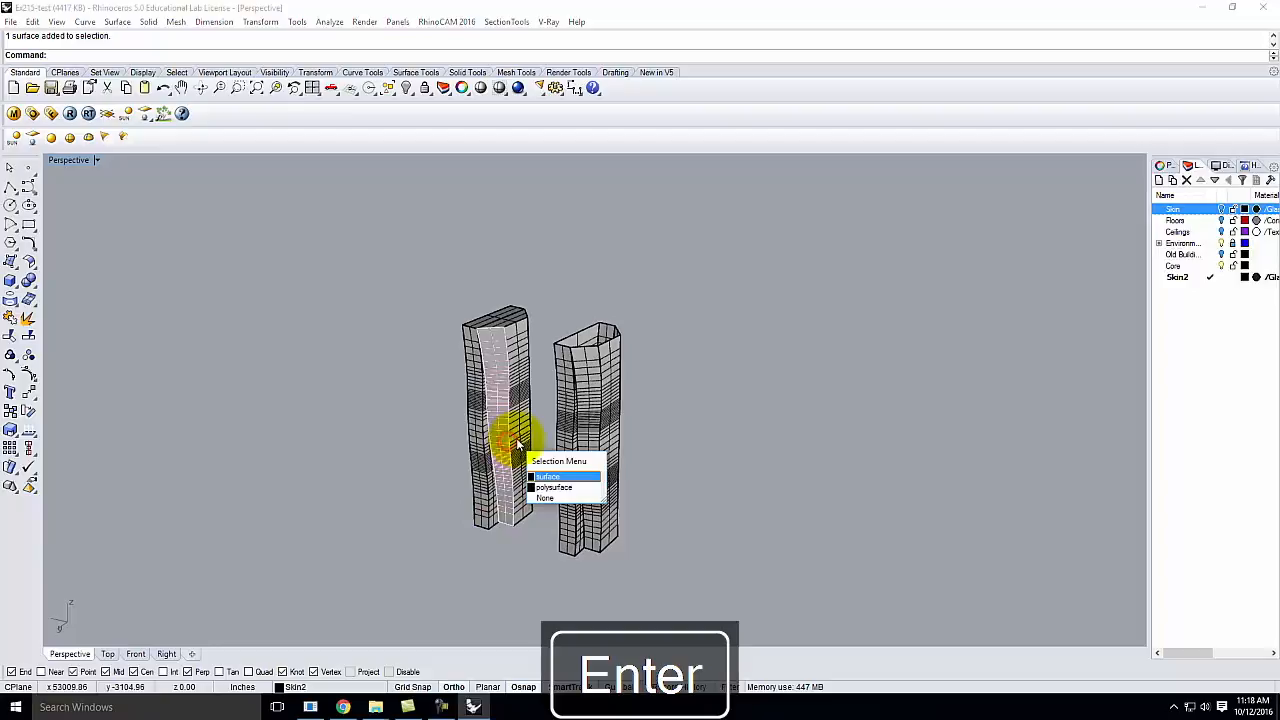
{"action": "key", "text": "Escape"}
Select and delete both the moved tower pieces and the leftover surfaces beside them
{"action": "left_click_drag", "start_coordinate": [672, 550], "coordinate": [700, 596]}
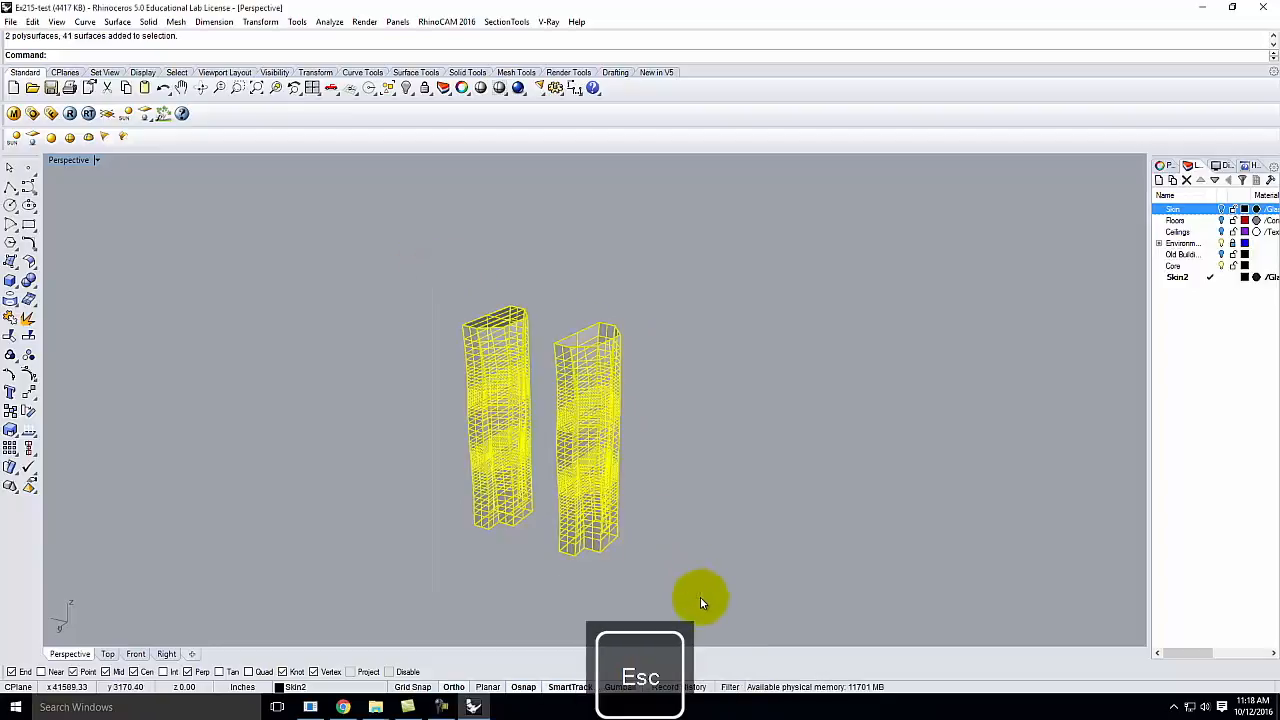
{"action": "key", "text": "Delete"}
Delete the remaining original tower
{"action": "scroll", "coordinate": [644, 516], "scroll_direction": "down", "scroll_amount": 5}
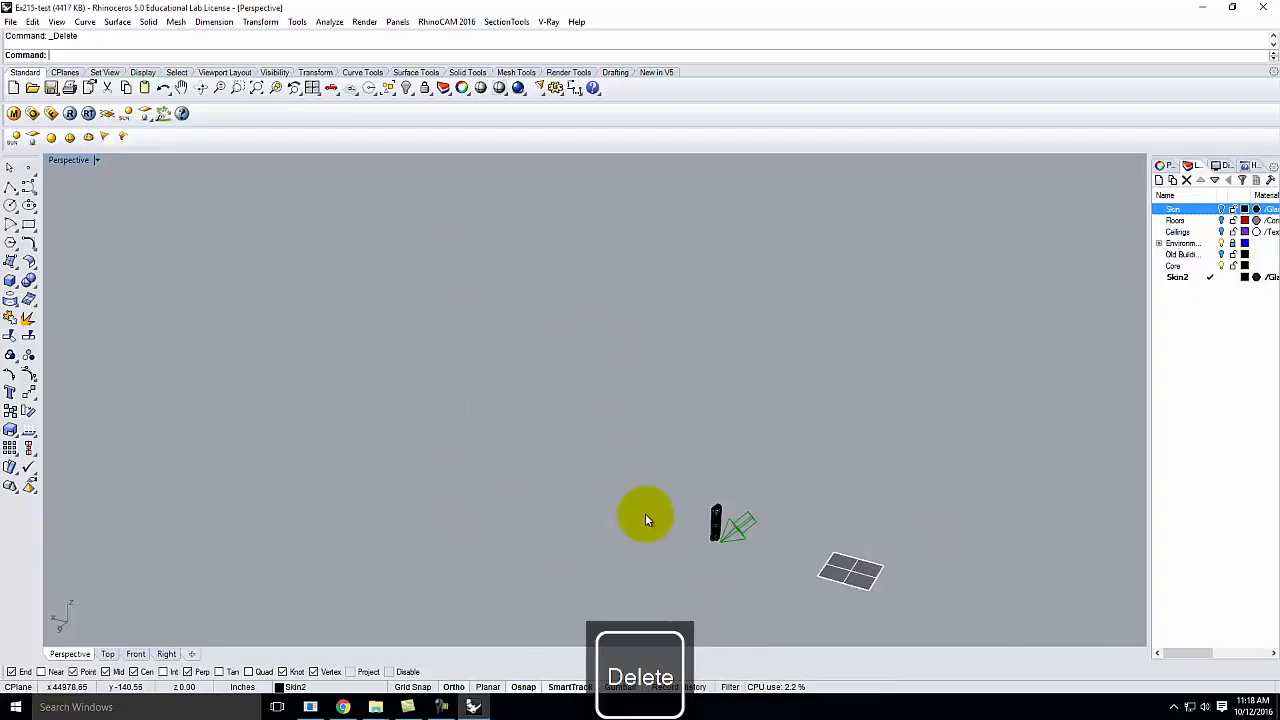
{"action": "left_click_drag", "start_coordinate": [650, 459], "coordinate": [741, 590]}
{"action": "key", "text": "Delete"}
{"action": "scroll", "coordinate": [737, 560], "scroll_direction": "up", "scroll_amount": 3}
{"action": "right_click_drag", "start_coordinate": [732, 540], "coordinate": [471, 534]}
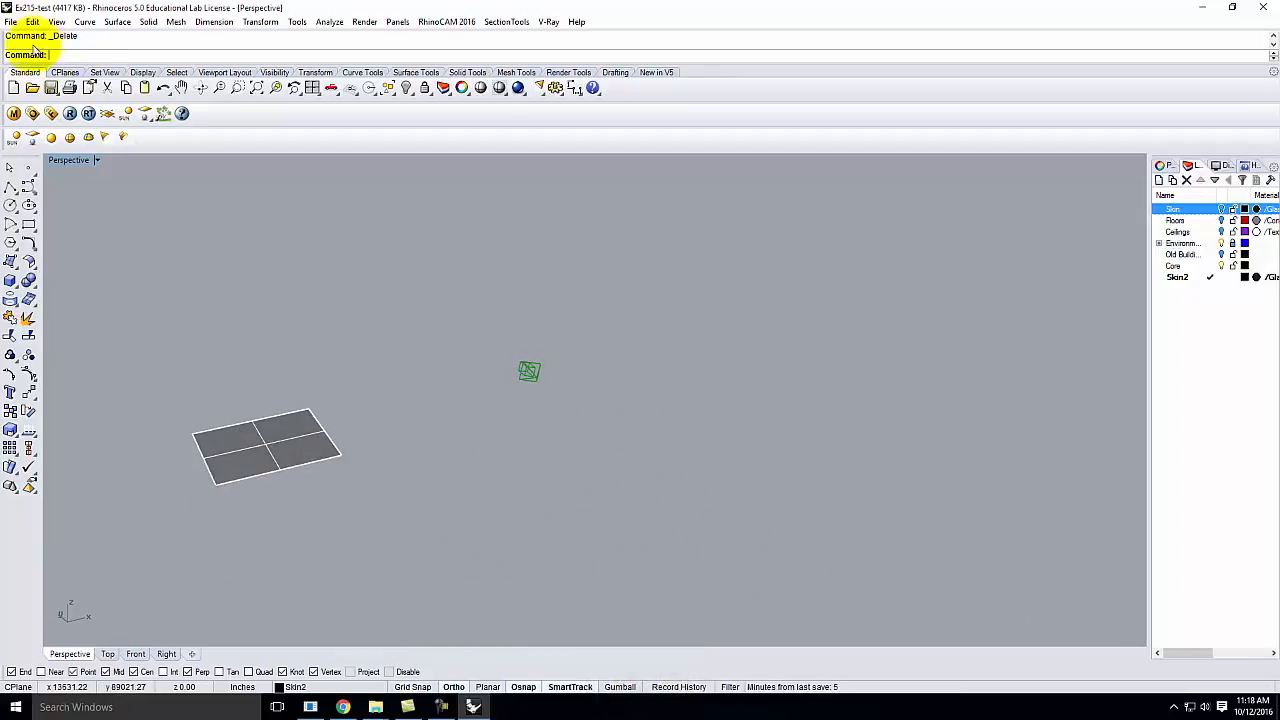
{"action": "left_click", "coordinate": [12, 280]}
{"action": "left_click", "coordinate": [446, 417]}
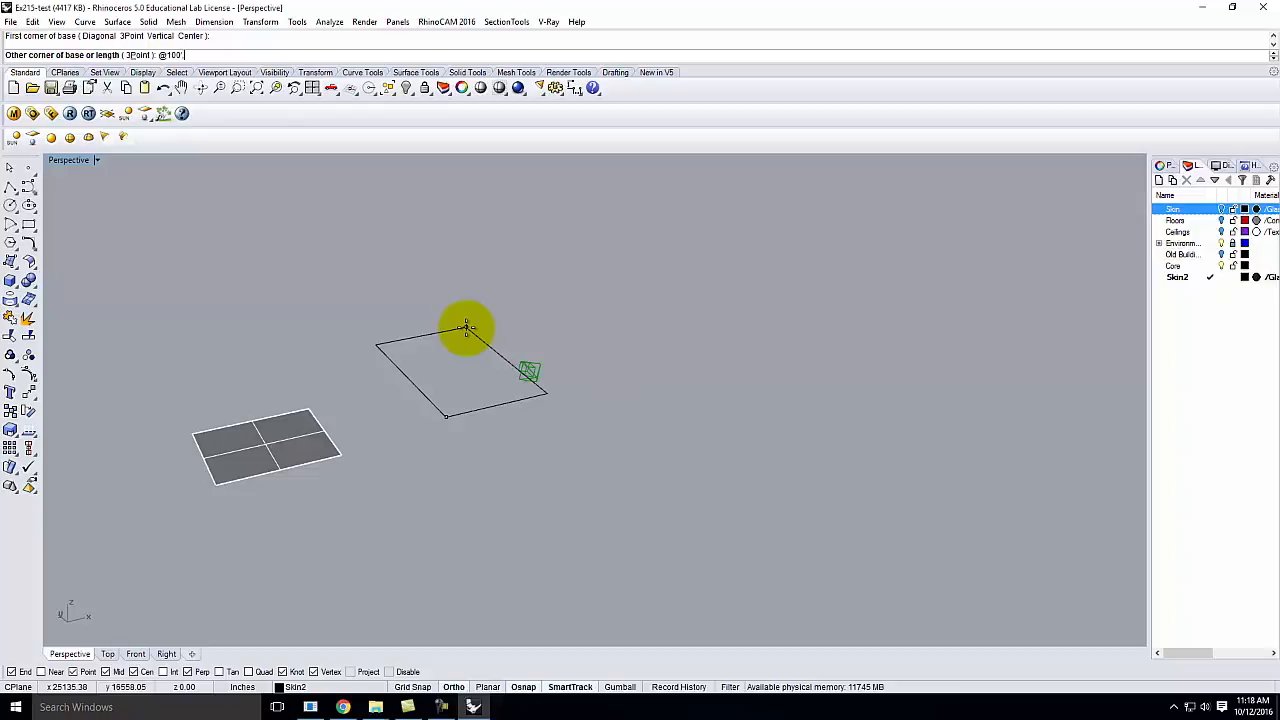
{"action": "key", "text": "Return"}
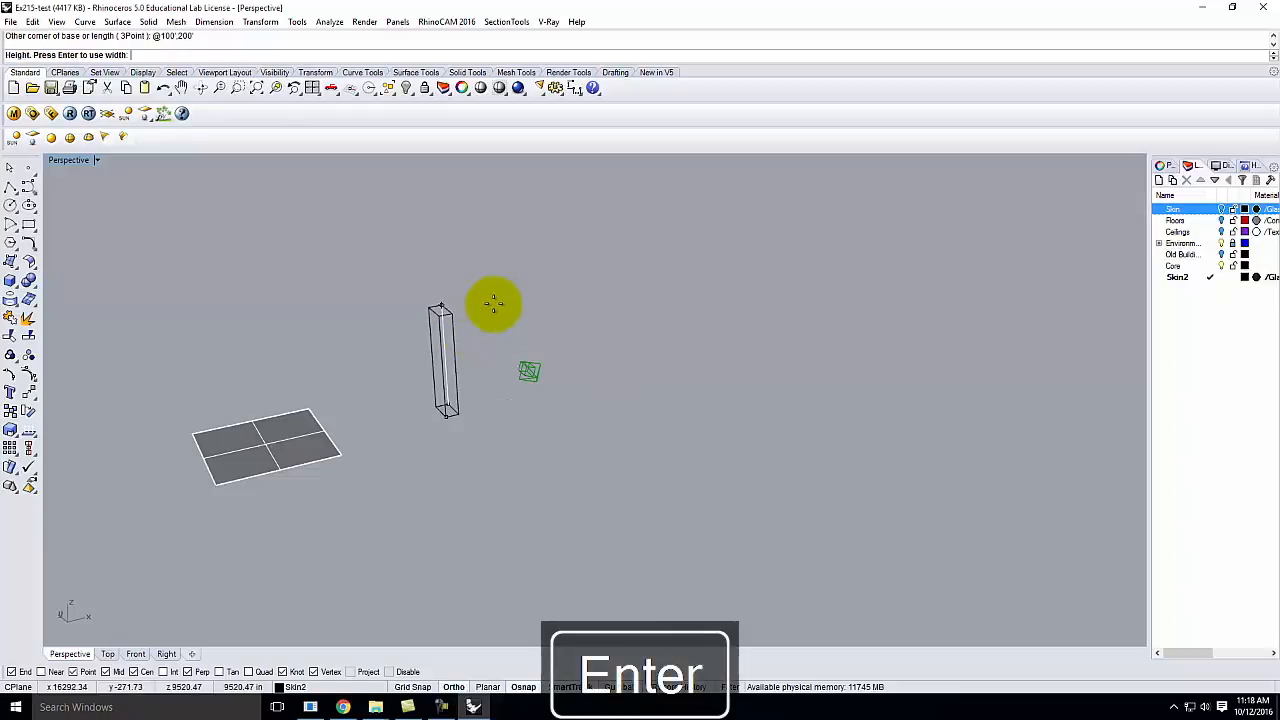
{"action": "key", "text": "Escape"}
Undo the deletion of the original tower and clear the selection
{"action": "key", "text": "ctrl+z"}
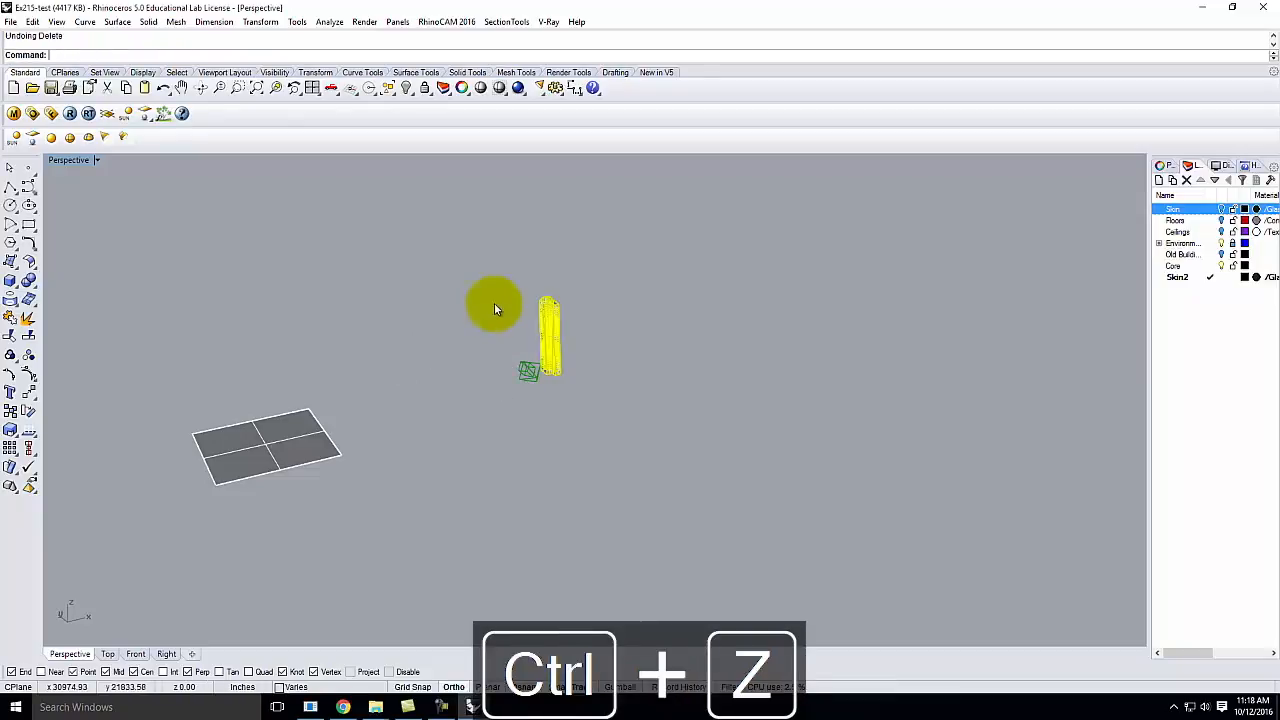
{"action": "left_click", "coordinate": [658, 314]}
{"action": "key", "text": "Escape"}
Start duplicating the tower's polysurface edges with DupEdge and pick four neighbouring vertical corner edges on the first side
{"action": "right_click_drag", "start_coordinate": [533, 508], "coordinate": [518, 482]}
{"action": "scroll", "coordinate": [466, 465], "scroll_direction": "up", "scroll_amount": 8}
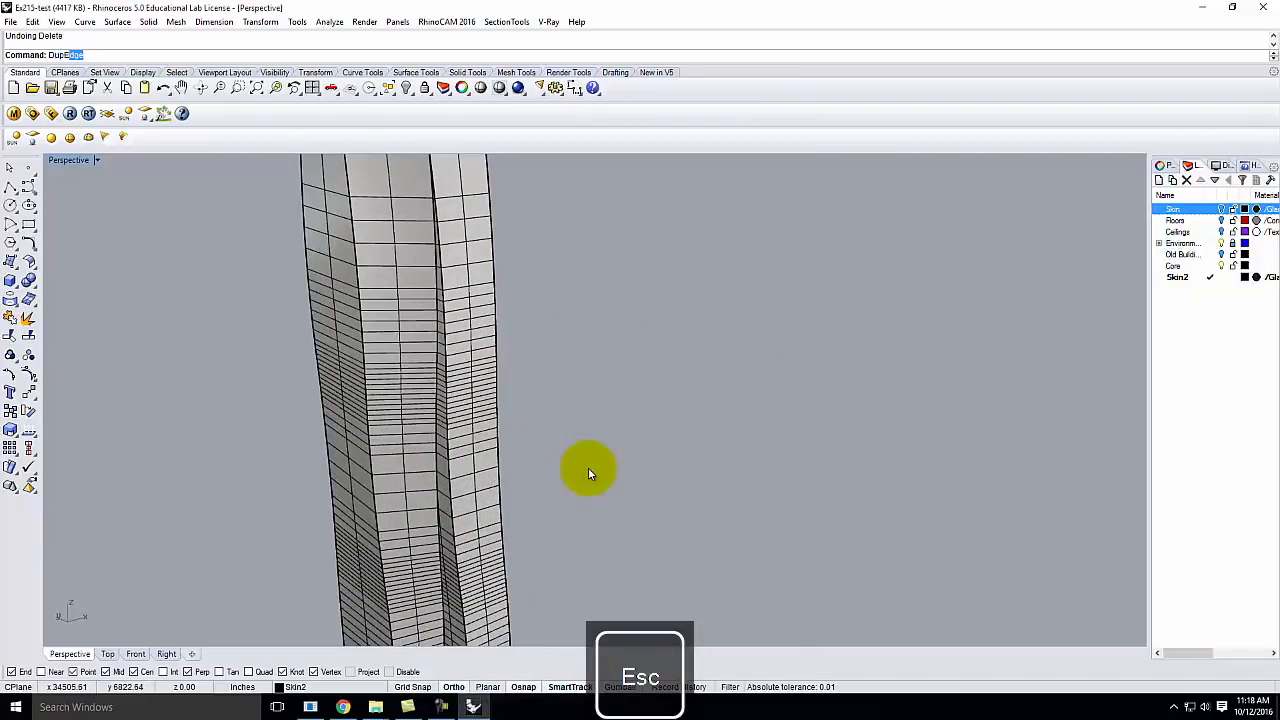
{"action": "key", "text": "Return"}
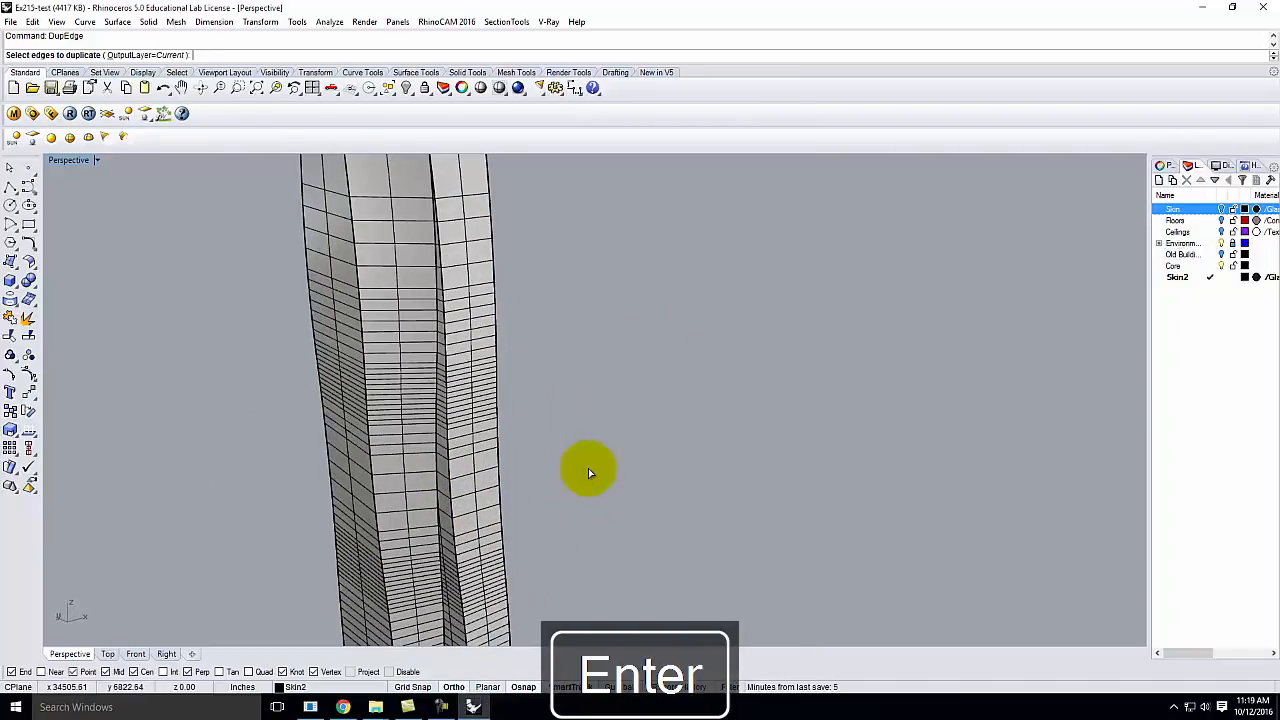
{"action": "left_click", "coordinate": [369, 386]}
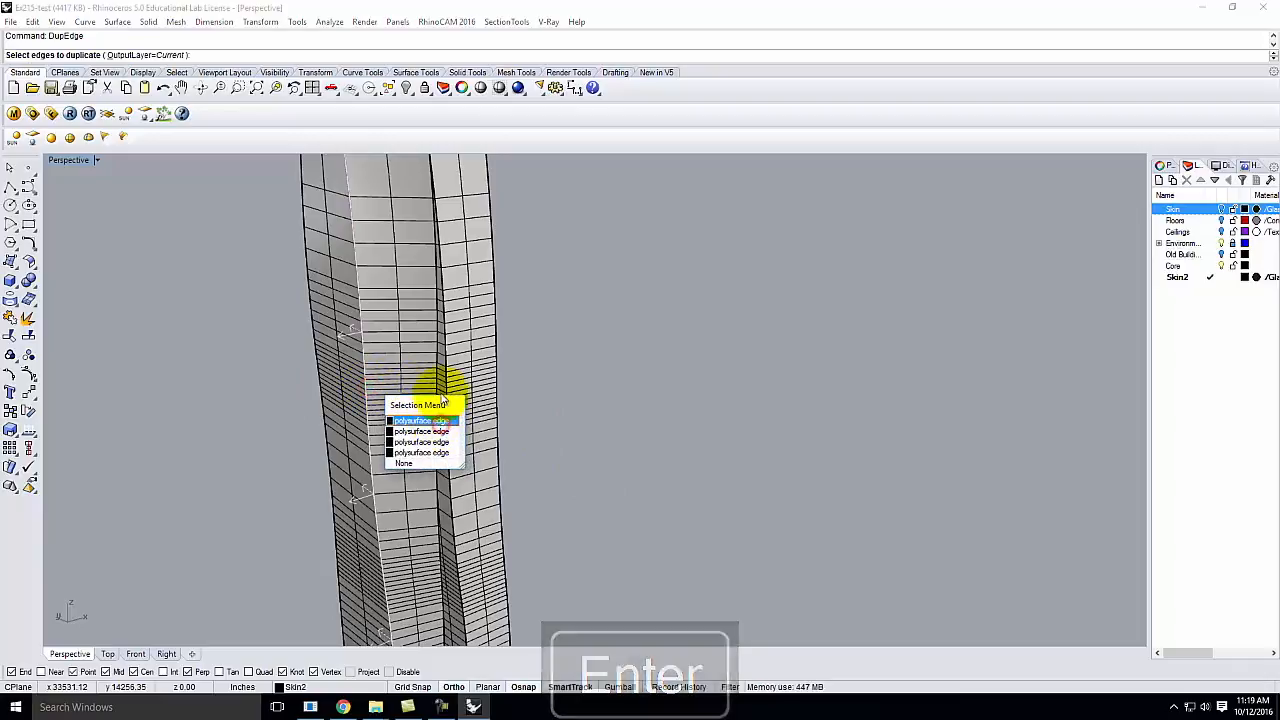
{"action": "left_click", "coordinate": [441, 423]}
{"action": "left_click", "coordinate": [433, 368]}
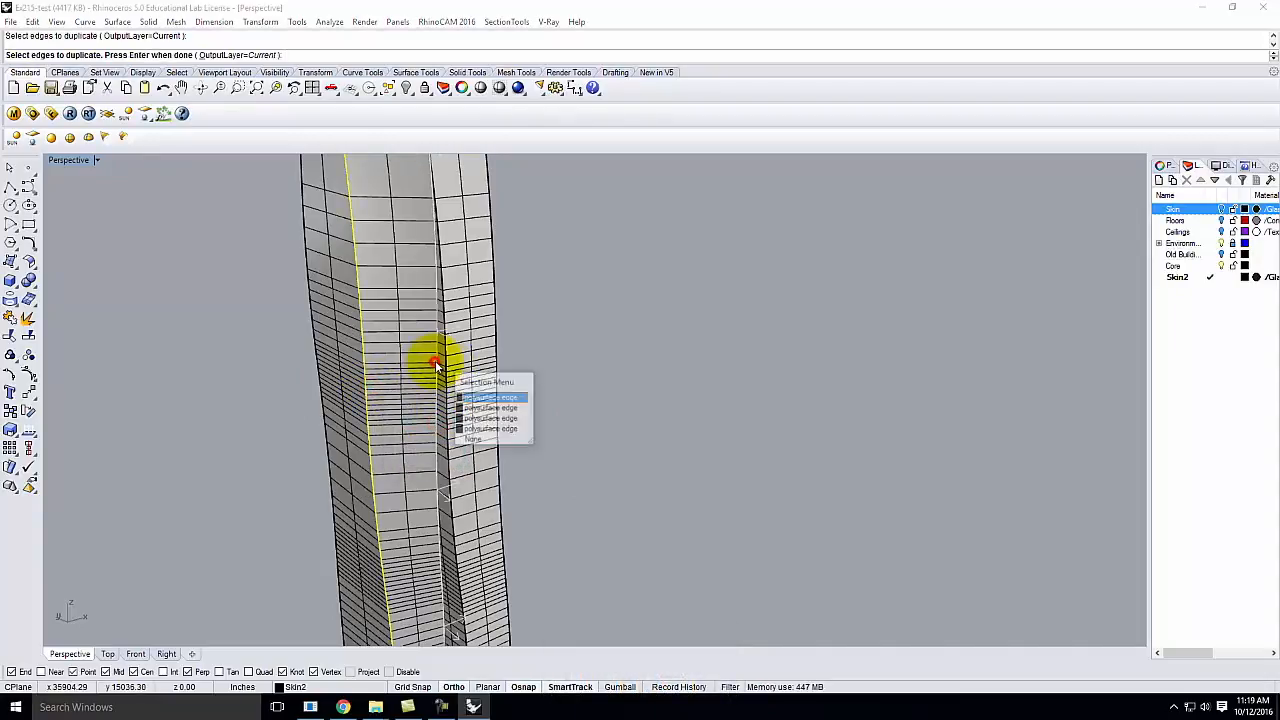
{"action": "left_click", "coordinate": [468, 393]}
{"action": "left_click", "coordinate": [445, 370]}
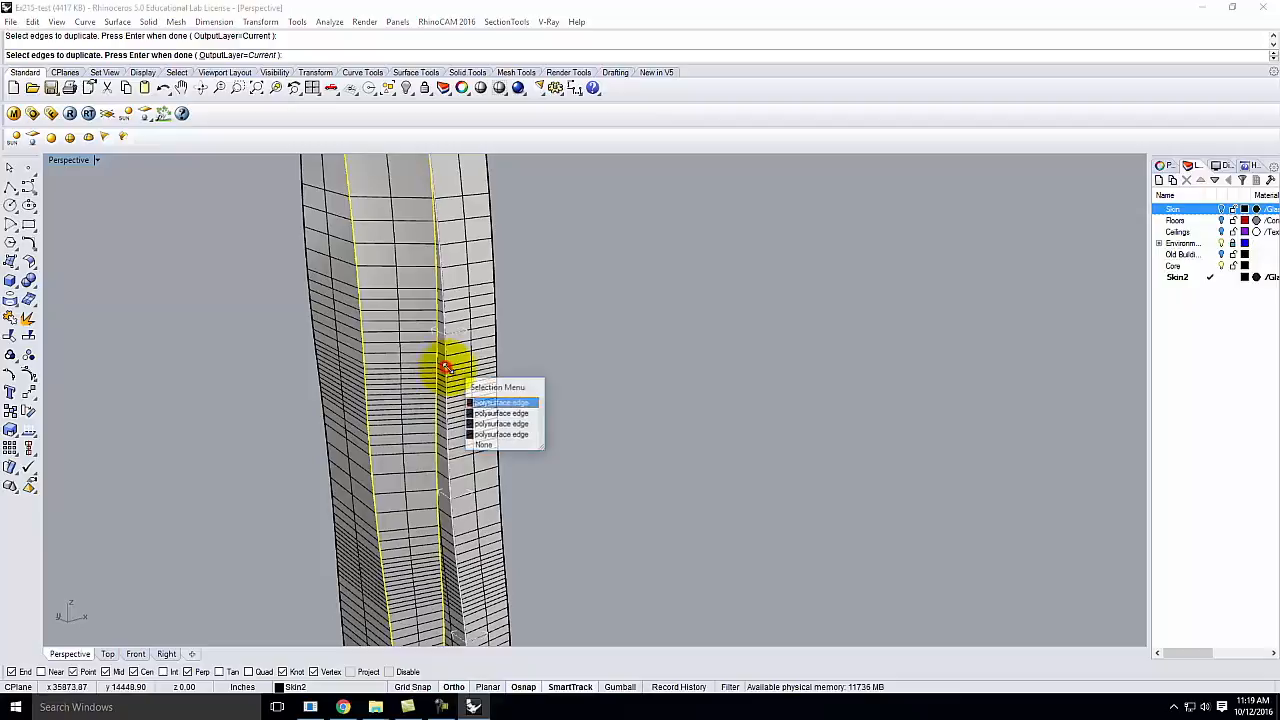
{"action": "left_click", "coordinate": [500, 405]}
{"action": "left_click", "coordinate": [499, 376]}
{"action": "left_click", "coordinate": [545, 423]}
Add the four remaining vertical corner edges around the tower and complete the edge duplication
{"action": "right_click_drag", "start_coordinate": [714, 417], "coordinate": [387, 500]}
{"action": "scroll", "coordinate": [537, 409], "scroll_direction": "up", "scroll_amount": 5}
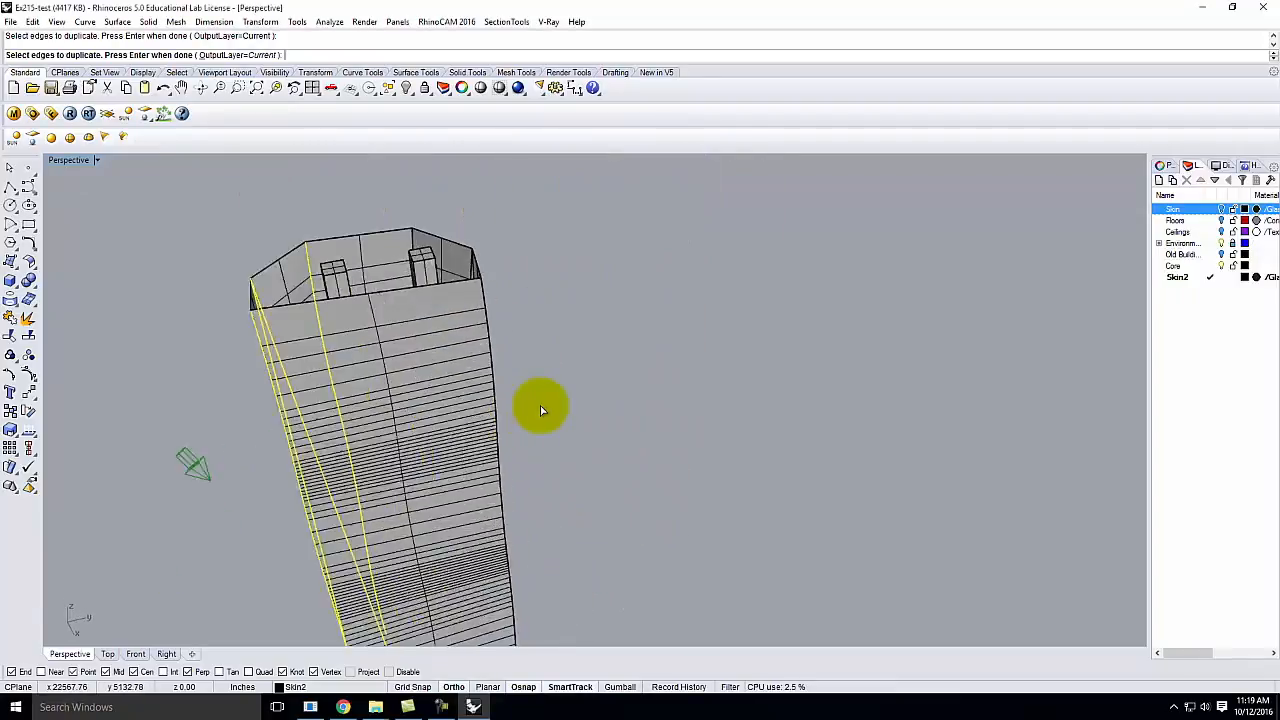
{"action": "left_click", "coordinate": [486, 393]}
{"action": "left_click", "coordinate": [545, 429]}
{"action": "right_click_drag", "start_coordinate": [700, 437], "coordinate": [642, 449]}
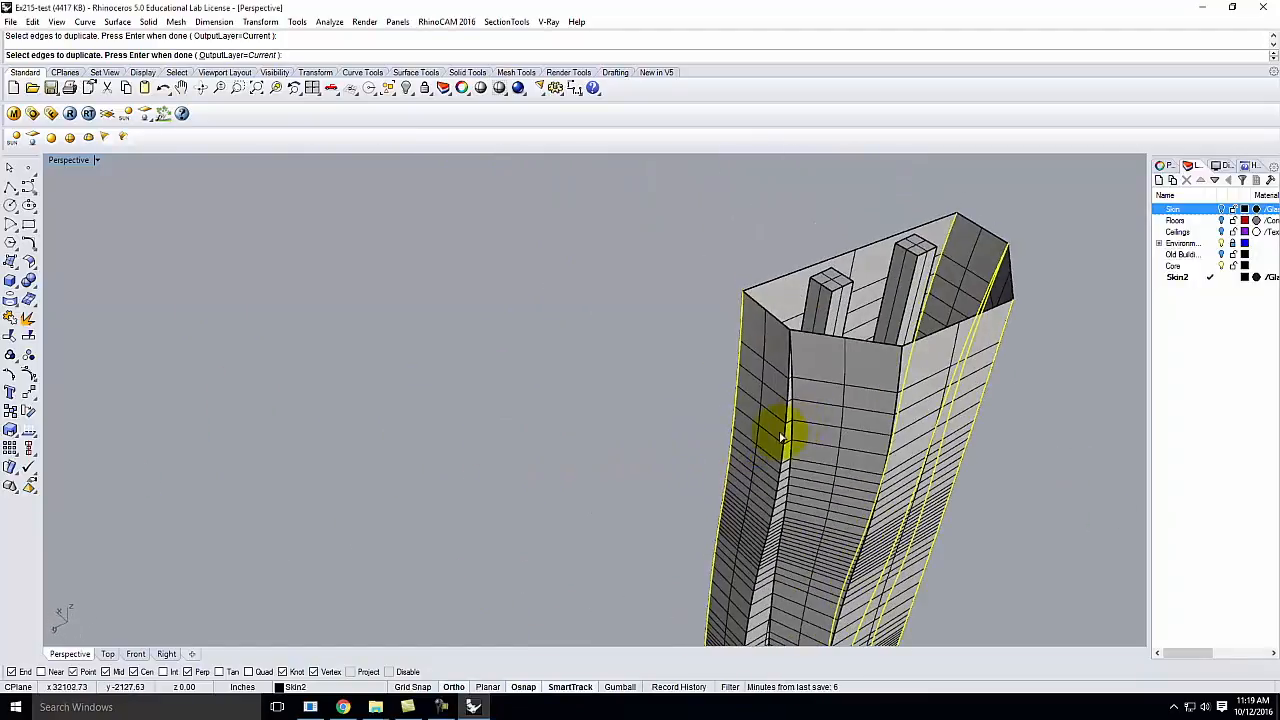
{"action": "left_click", "coordinate": [785, 443]}
{"action": "left_click", "coordinate": [820, 472]}
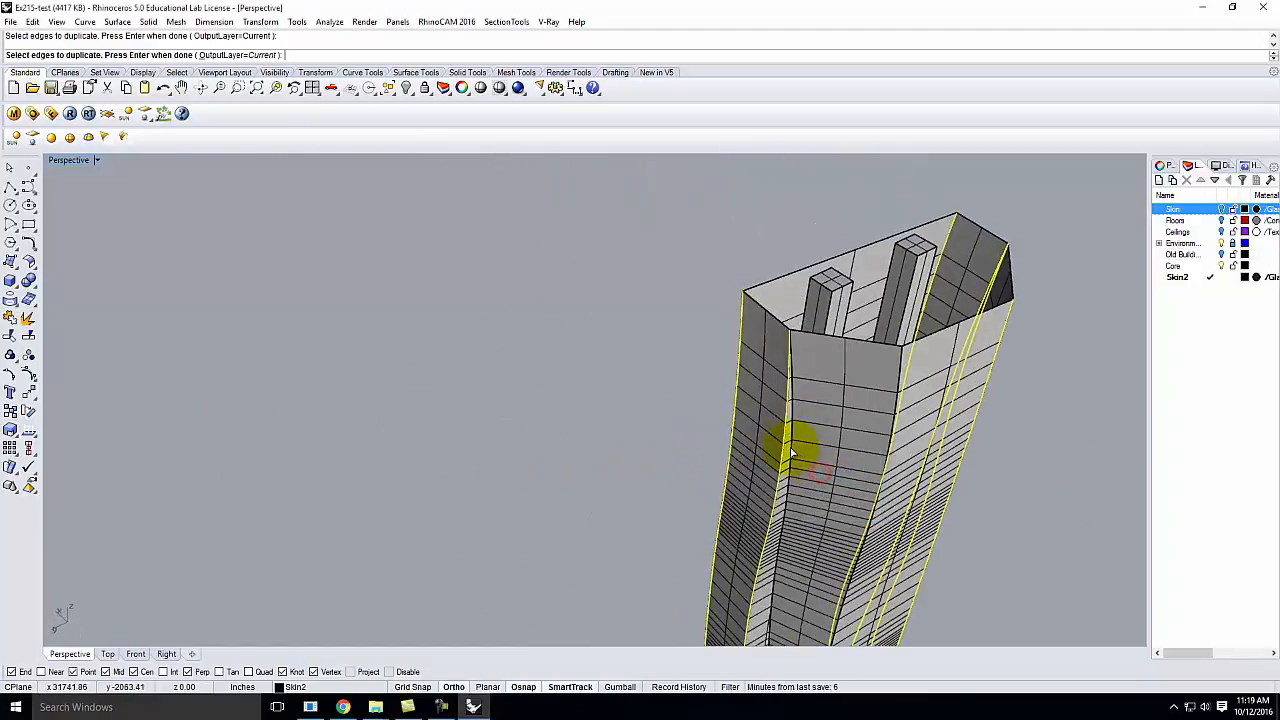
{"action": "left_click", "coordinate": [793, 452]}
{"action": "left_click", "coordinate": [852, 483]}
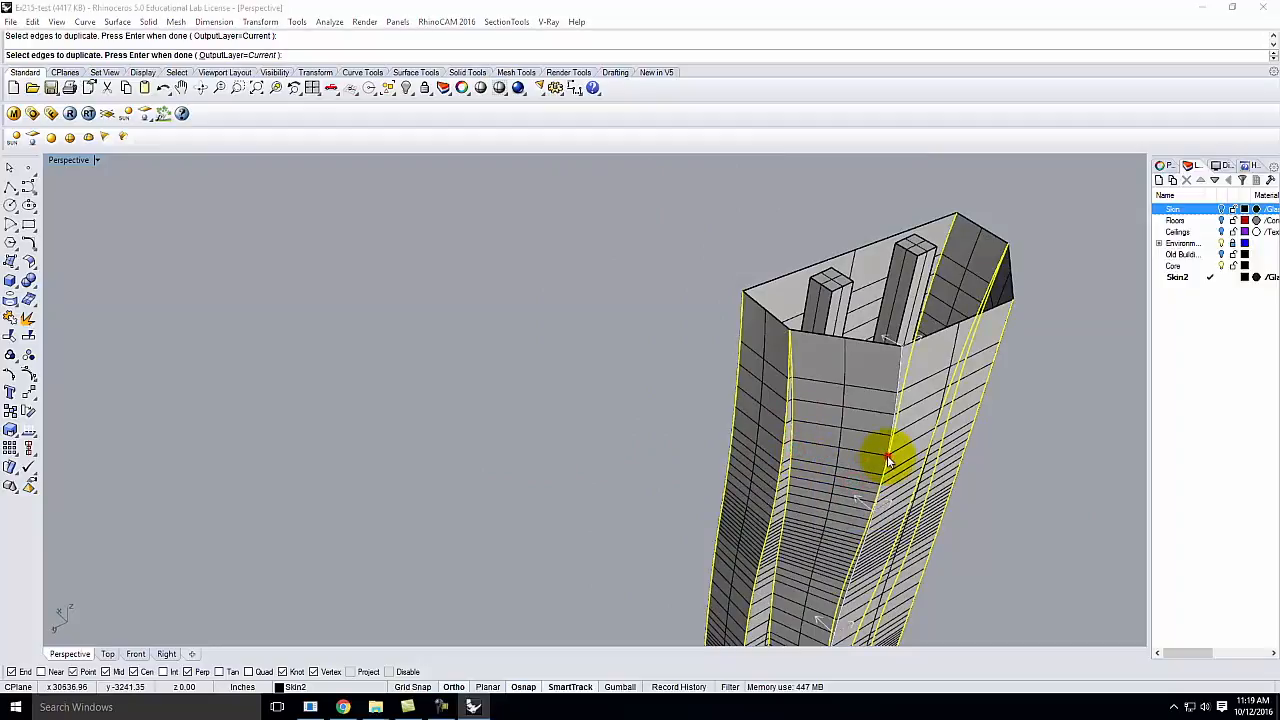
{"action": "left_click", "coordinate": [888, 460]}
{"action": "left_click", "coordinate": [950, 494]}
{"action": "scroll", "coordinate": [823, 375], "scroll_direction": "down", "scroll_amount": 7}
{"action": "right_click_drag", "start_coordinate": [876, 402], "coordinate": [671, 329]}
{"action": "scroll", "coordinate": [821, 368], "scroll_direction": "down", "scroll_amount": 3}
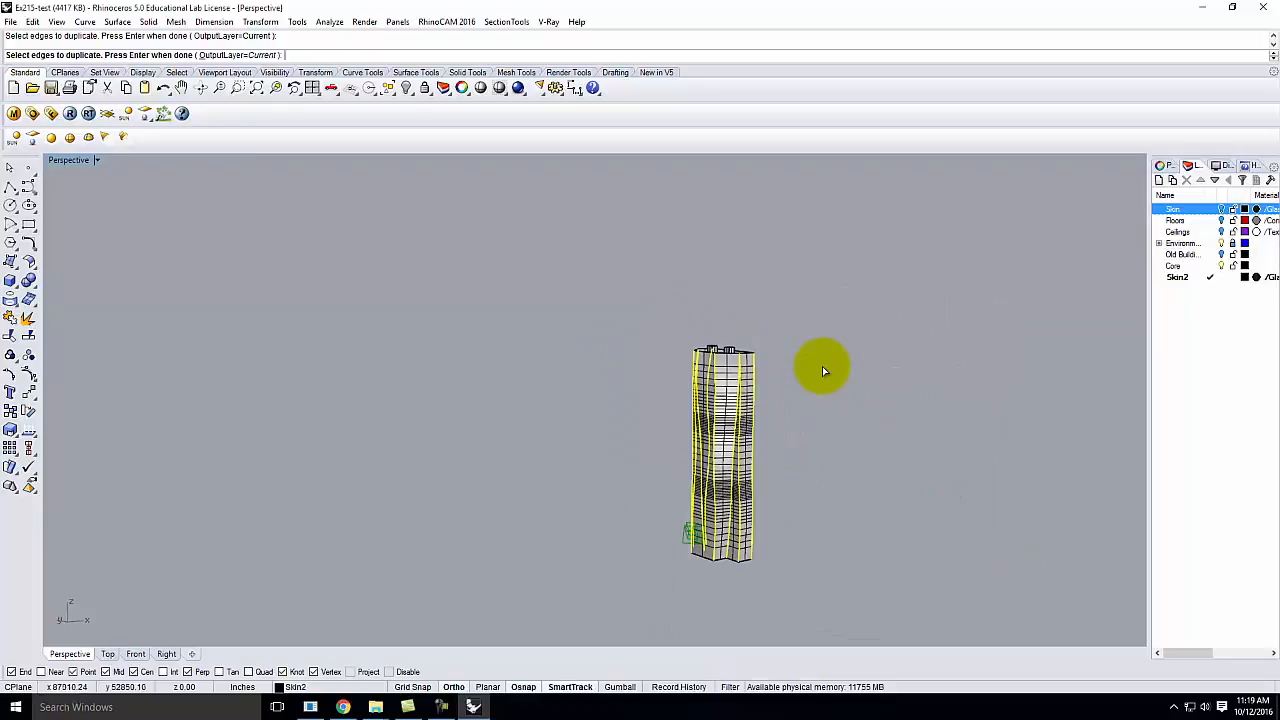
{"action": "key", "text": "Return"}
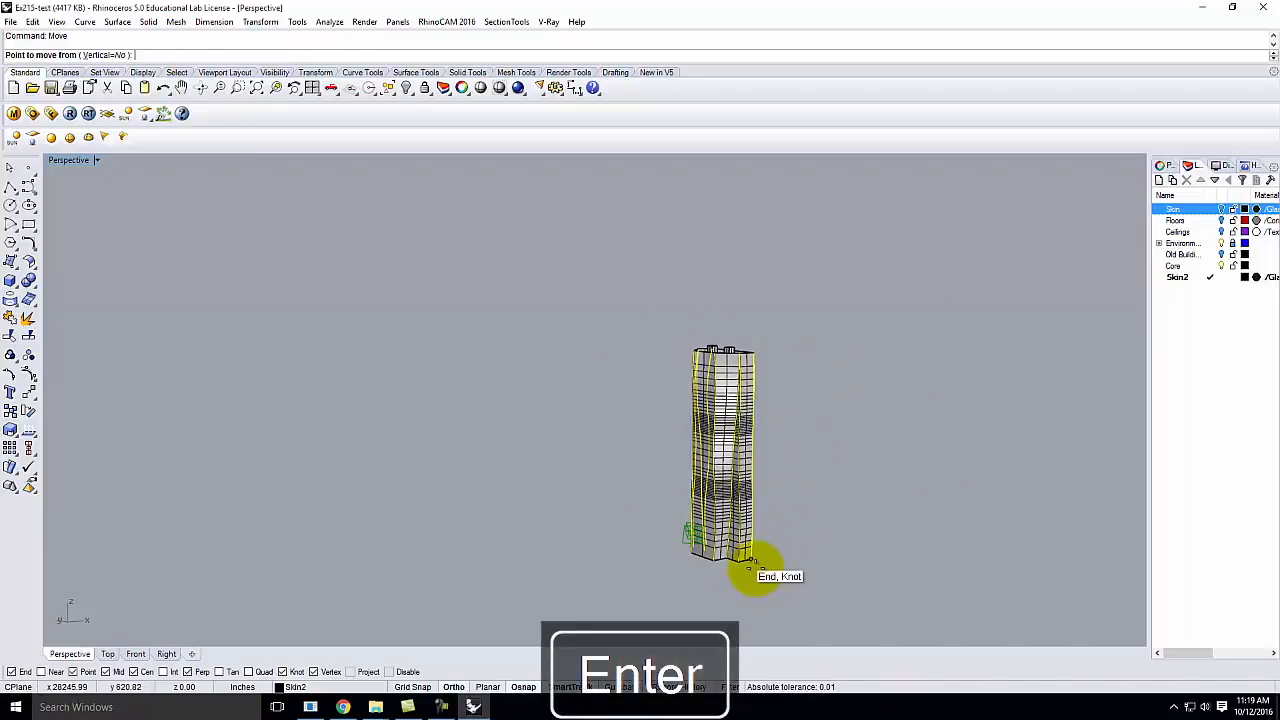
Move the duplicated edge curves from a bottom corner endpoint to empty space beside the tower and clear the selection
{"action": "left_click", "coordinate": [753, 568]}
{"action": "left_click", "coordinate": [900, 533]}
{"action": "key", "text": "Escape"}
Loft the first facade surface between two neighbouring vertical curves of the moved set
{"action": "right_click_drag", "start_coordinate": [928, 476], "coordinate": [742, 424]}
{"action": "scroll", "coordinate": [622, 441], "scroll_direction": "up", "scroll_amount": 3}
{"action": "right_click_drag", "start_coordinate": [622, 441], "coordinate": [563, 503]}
{"action": "left_click", "coordinate": [578, 527]}
{"action": "key", "text": "Return"}
{"action": "left_click", "coordinate": [735, 432]}
Loft the second facade surface from the first surface's edge curve to the next vertical curve, style Normal without simplifying
{"action": "right_click_drag", "start_coordinate": [691, 543], "coordinate": [691, 537]}
{"action": "left_click", "coordinate": [639, 518]}
{"action": "left_click", "coordinate": [665, 536]}
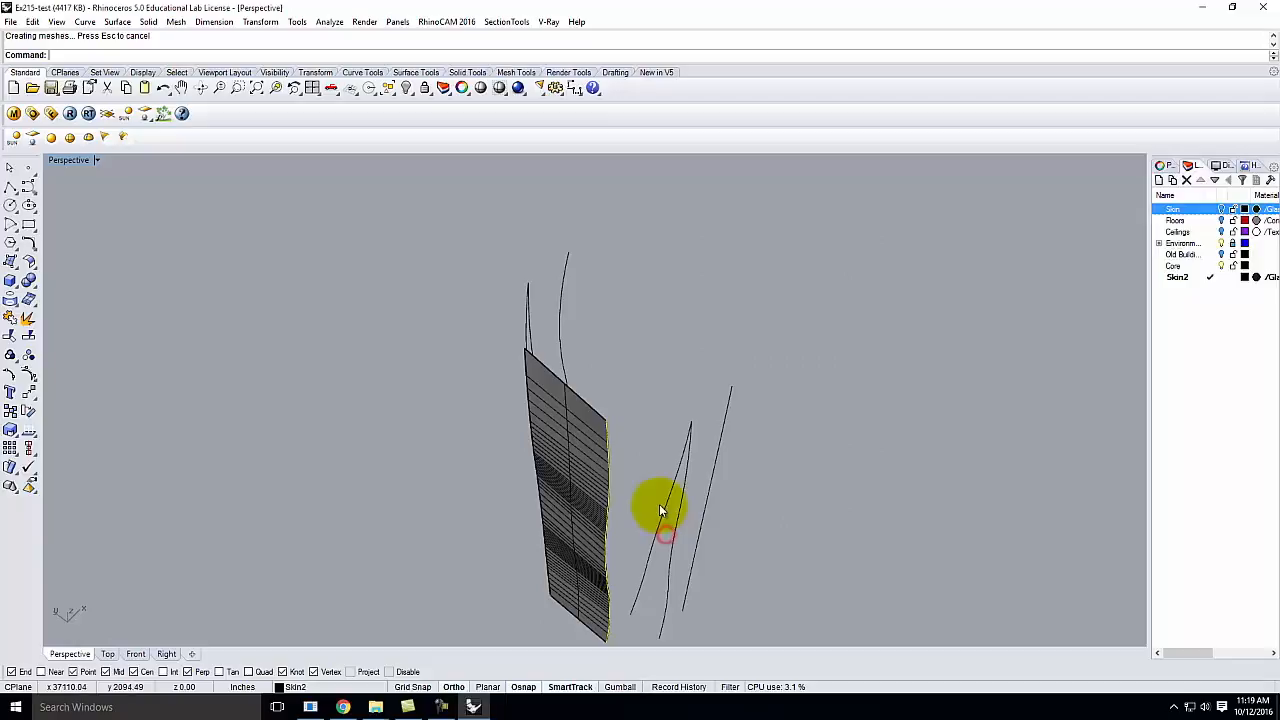
{"action": "key", "text": "Return"}
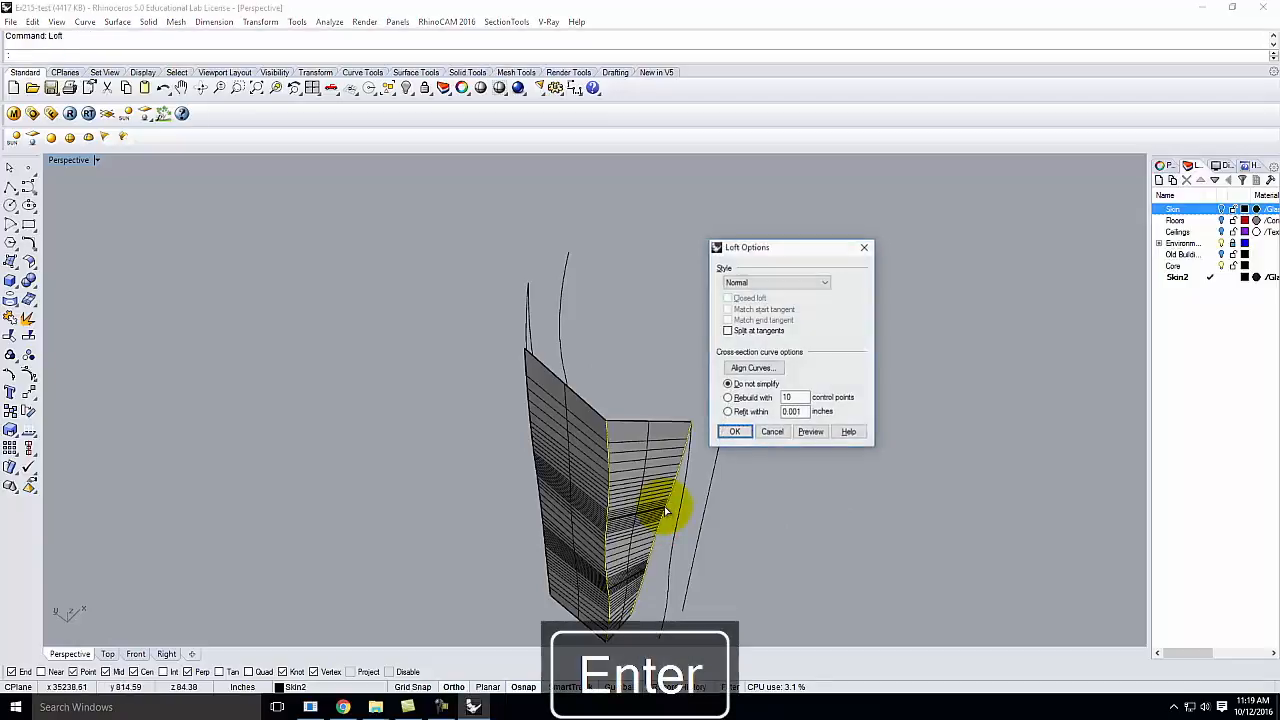
{"action": "left_click", "coordinate": [723, 432]}
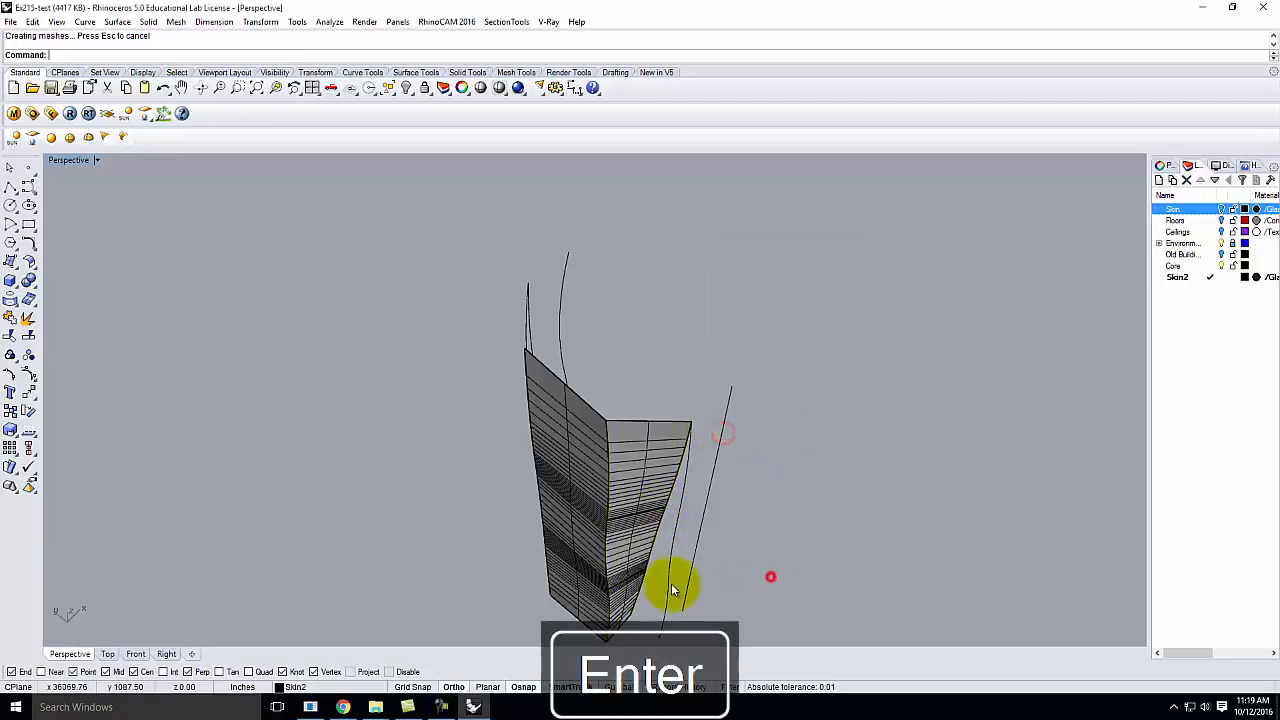
Loft the folded third facade surface between the second surface's outer curve and the adjacent curve sharing its top point
{"action": "left_click", "coordinate": [655, 560]}
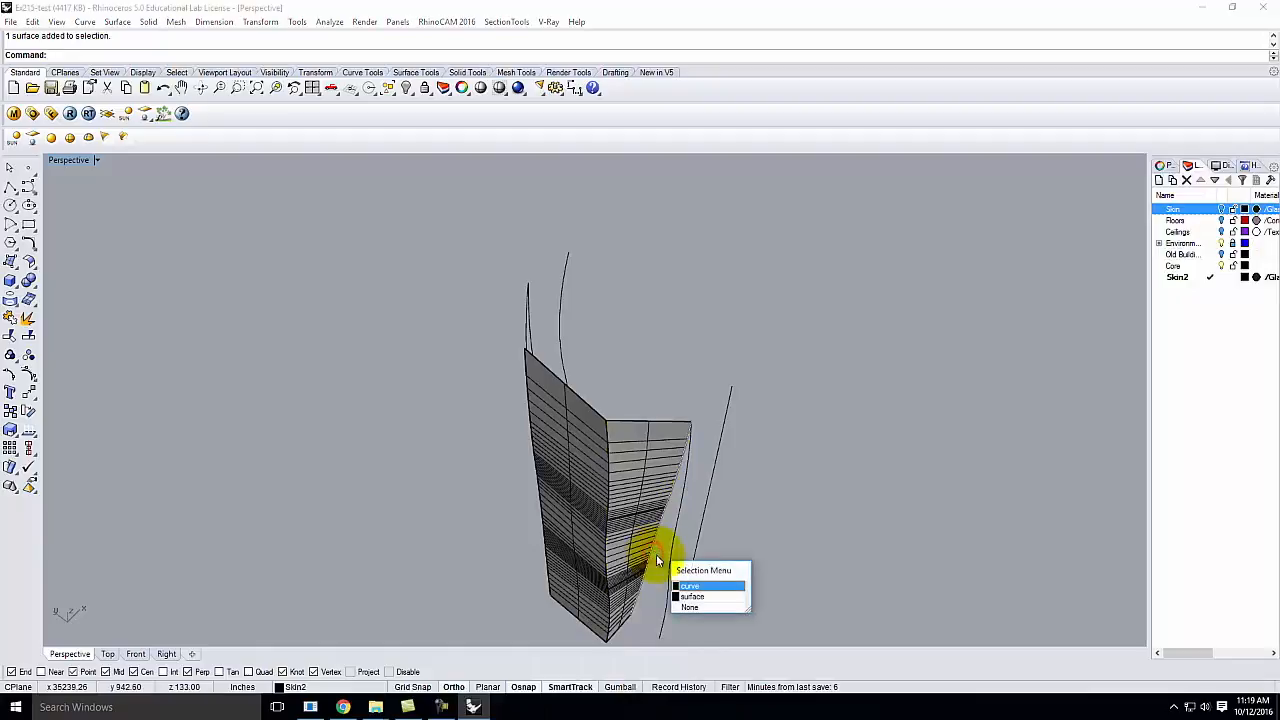
{"action": "left_click", "coordinate": [693, 588]}
{"action": "key", "text": "Return"}
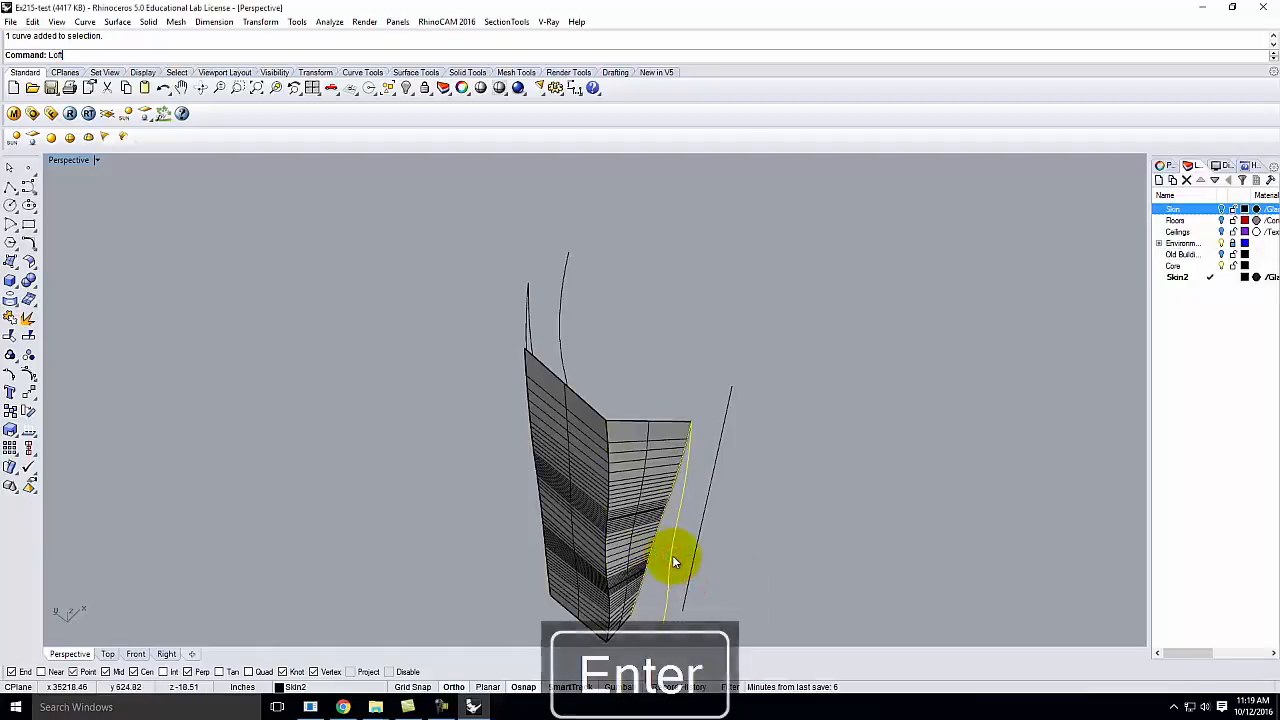
{"action": "left_click", "coordinate": [735, 432]}
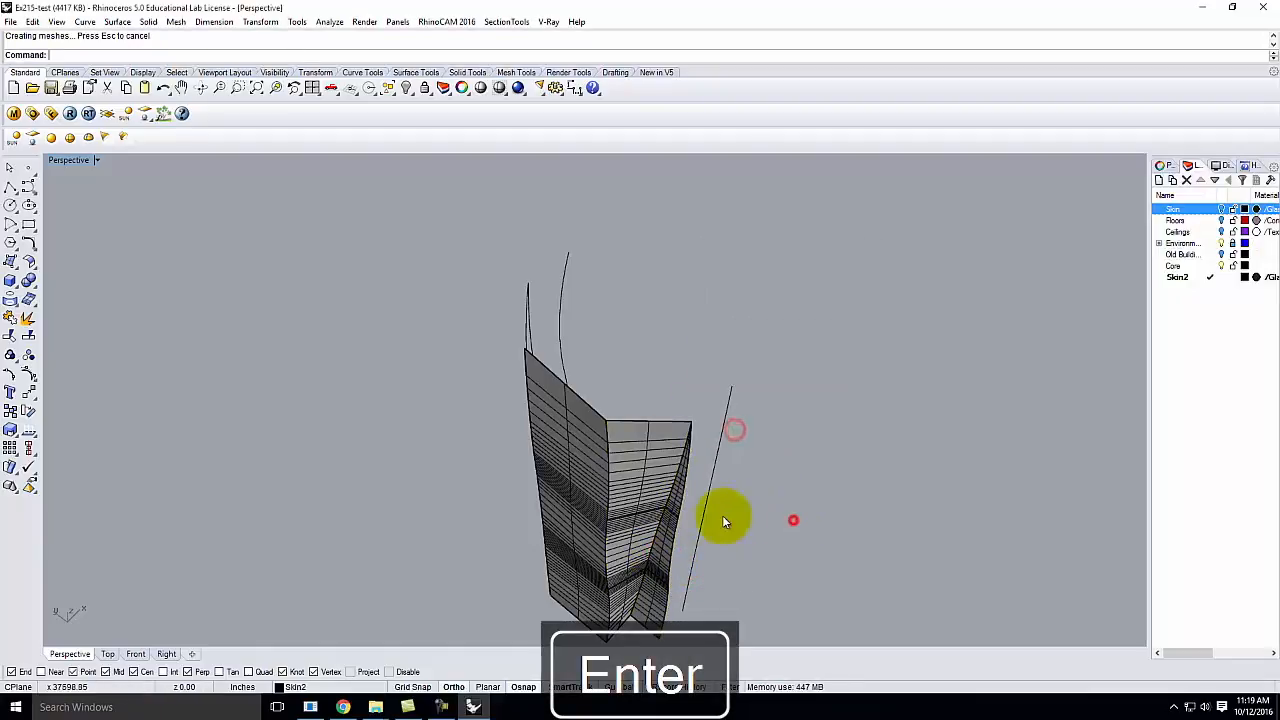
Loft the fourth facade surface from the folded surface's edge curve to the last free curve on that side
{"action": "left_click", "coordinate": [702, 512]}
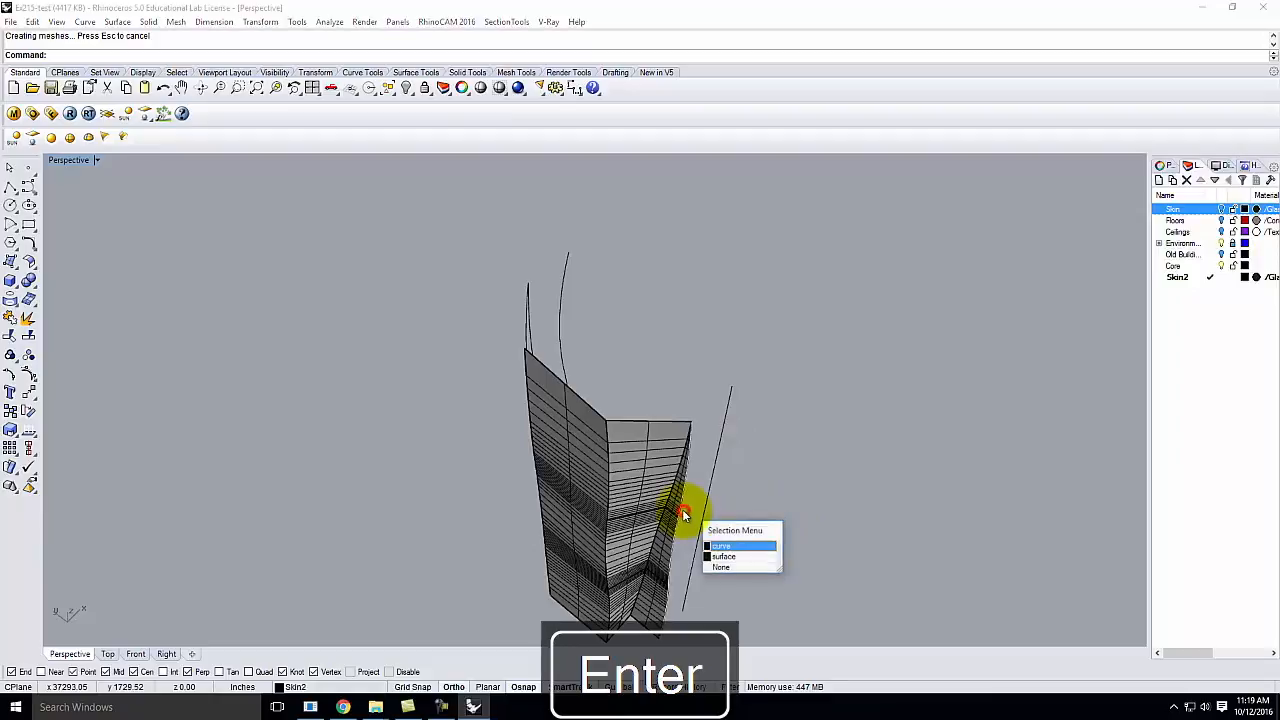
{"action": "left_click", "coordinate": [727, 545]}
{"action": "key", "text": "Return"}
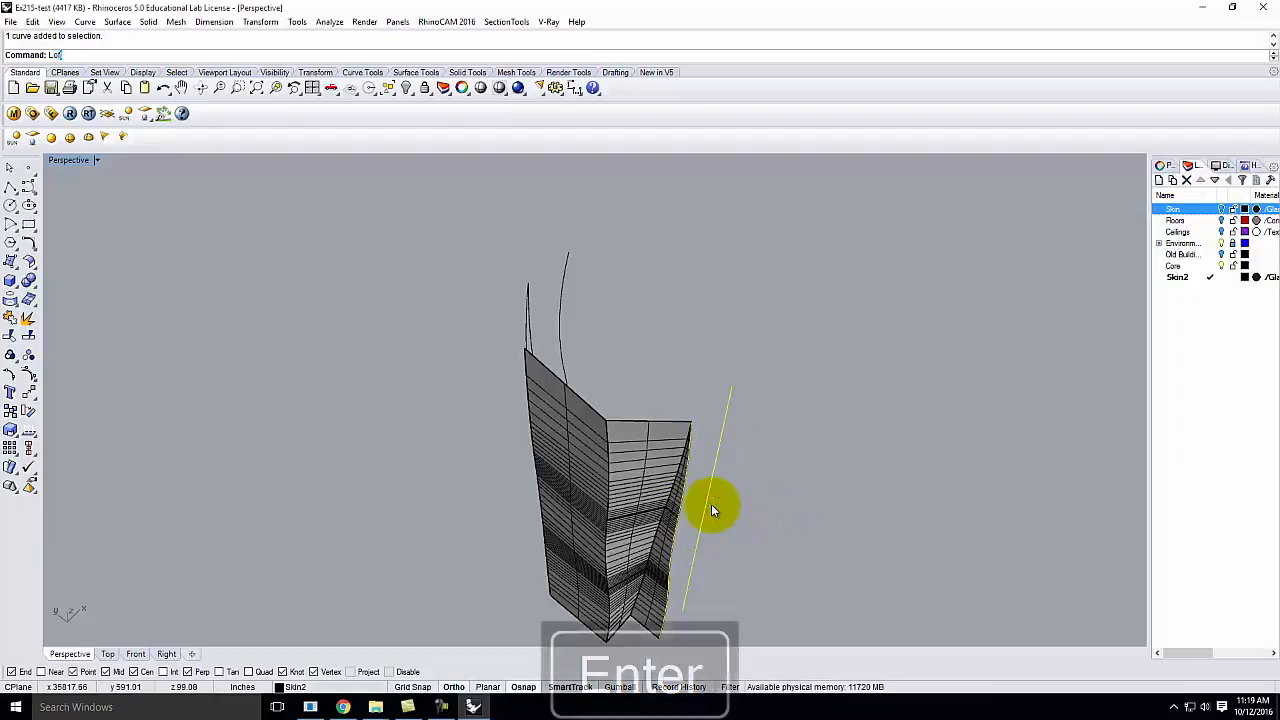
{"action": "left_click", "coordinate": [735, 431]}
Loft the broad facade face from the fourth surface's edge curve to the far curve on the opposite side
{"action": "right_click_drag", "start_coordinate": [886, 491], "coordinate": [596, 572]}
{"action": "left_click", "coordinate": [613, 605]}
{"action": "left_click", "coordinate": [562, 585]}
{"action": "left_click", "coordinate": [628, 626]}
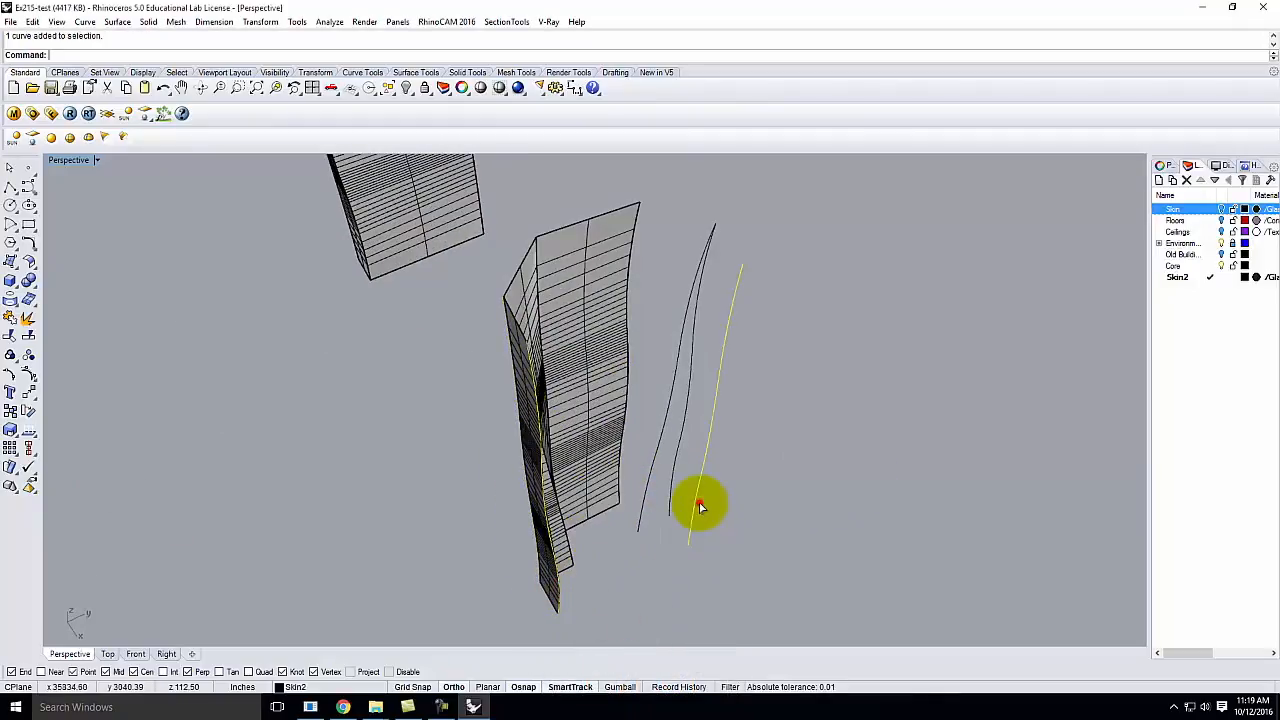
{"action": "key", "text": "Return"}
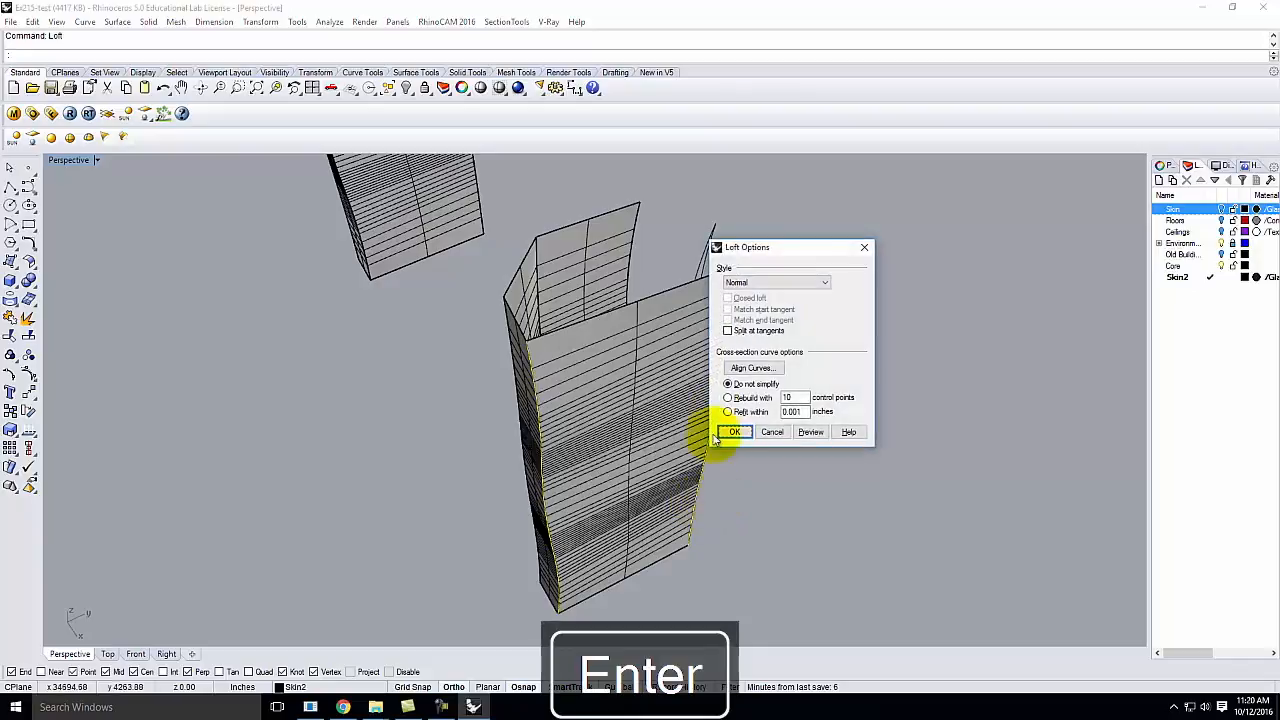
{"action": "left_click", "coordinate": [735, 431]}
Loft the sixth facade surface between the broad face's outer edge curve and the neighbouring free curve
{"action": "right_click_drag", "start_coordinate": [971, 451], "coordinate": [686, 562]}
{"action": "left_click", "coordinate": [622, 605]}
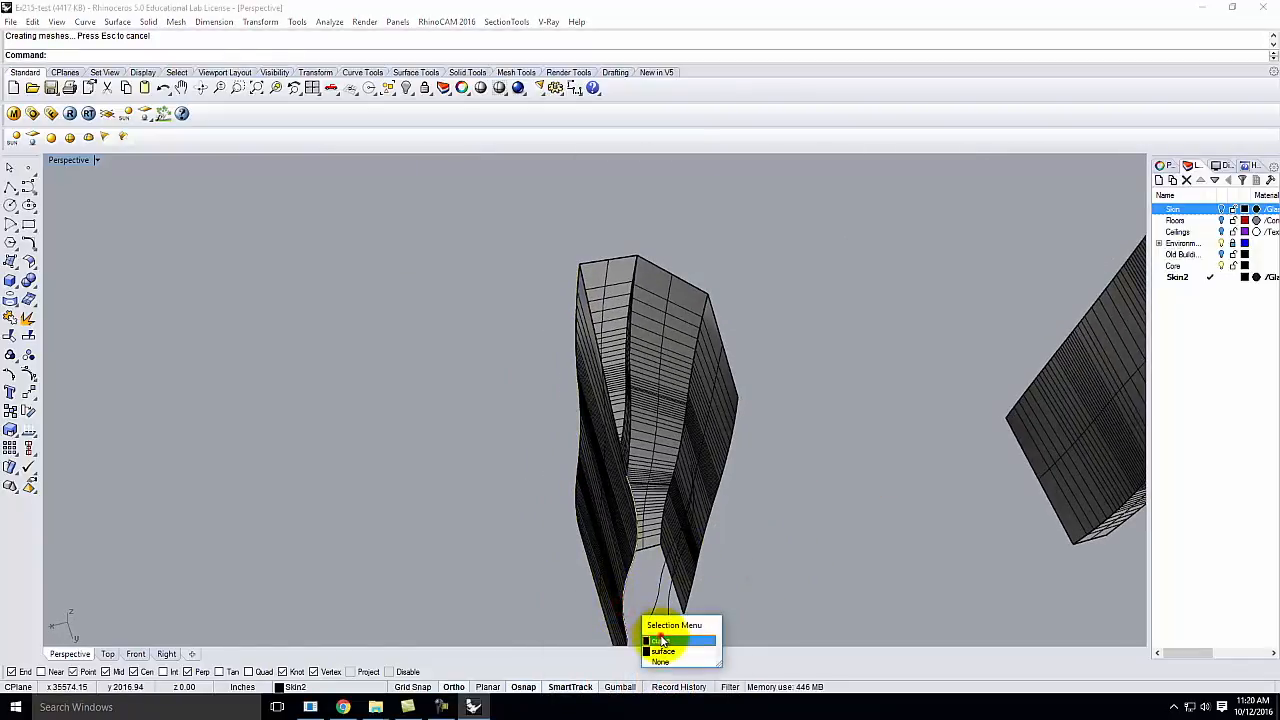
{"action": "left_click", "coordinate": [660, 640]}
{"action": "right_click_drag", "start_coordinate": [674, 594], "coordinate": [603, 569]}
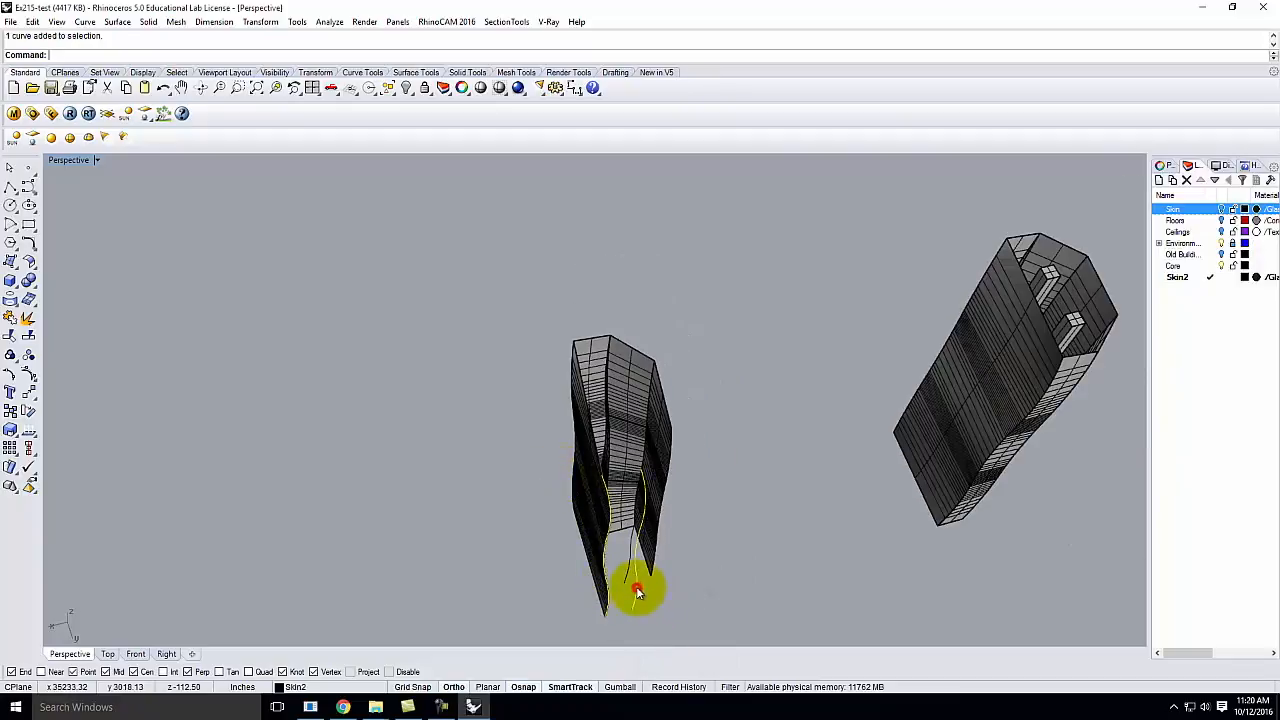
{"action": "key", "text": "Return"}
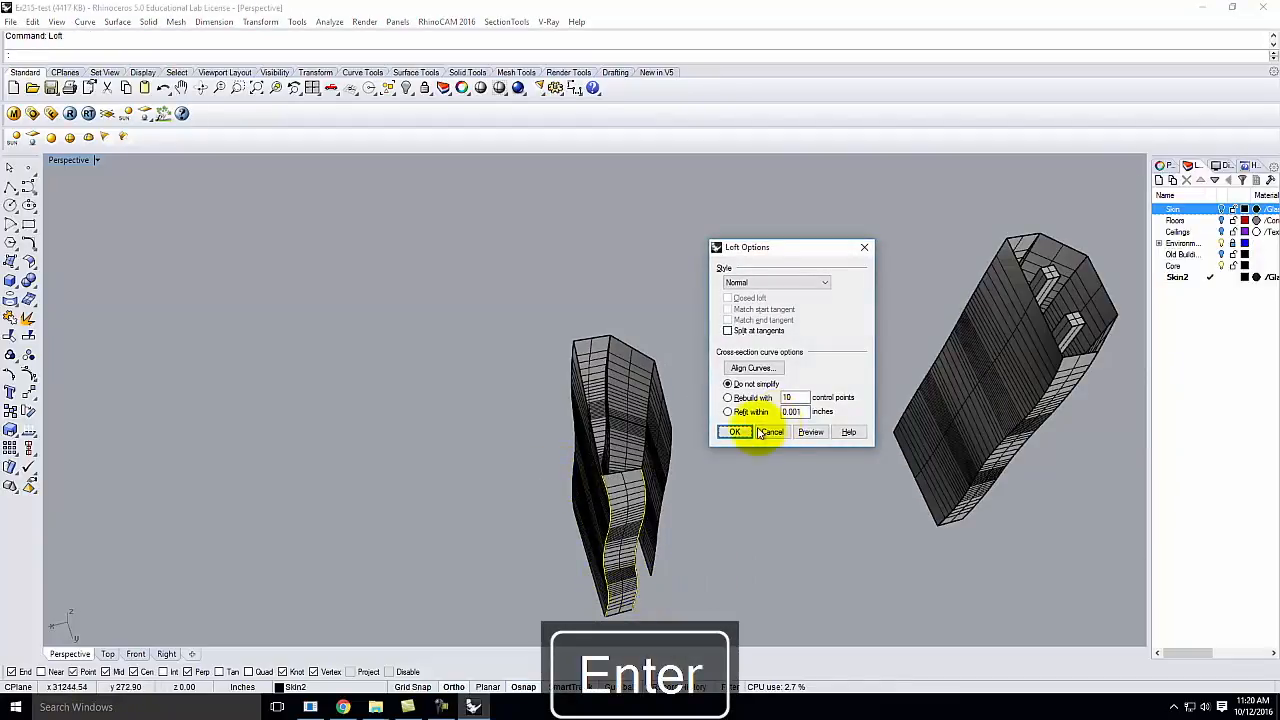
{"action": "left_click", "coordinate": [757, 427]}
Loft the narrow tapering facade surface between the sixth surface's edge curve and the last free curve
{"action": "right_click_drag", "start_coordinate": [811, 475], "coordinate": [634, 506]}
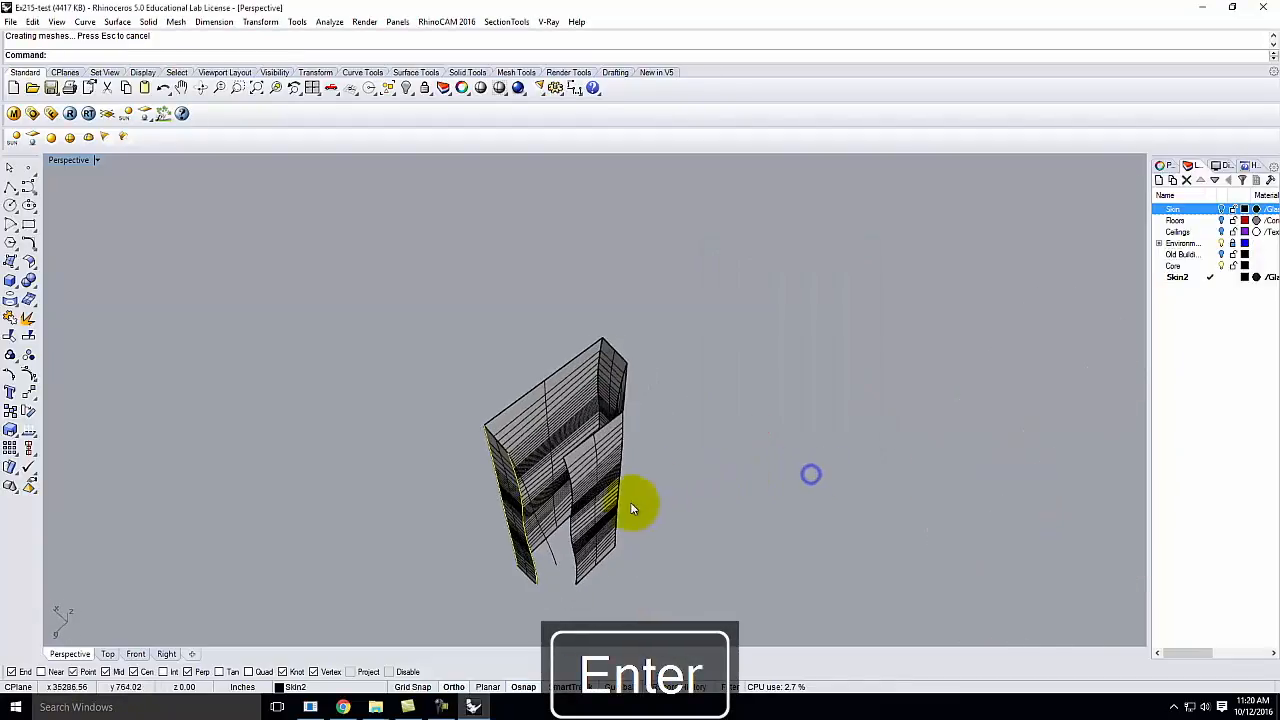
{"action": "left_click", "coordinate": [537, 574]}
{"action": "left_click", "coordinate": [578, 611]}
{"action": "key", "text": "Return"}
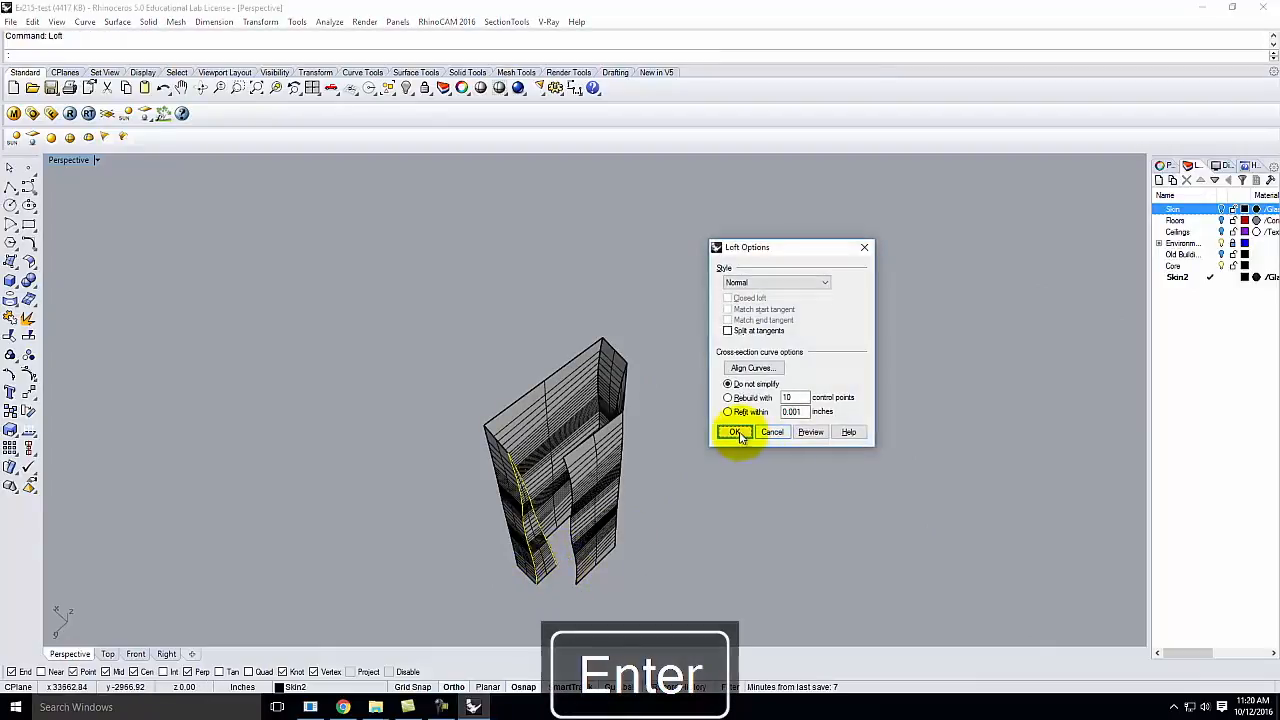
{"action": "left_click", "coordinate": [735, 433]}
Close the facade's remaining gap by lofting between the curve at the tapering surface's edge and the curve of the first surface
{"action": "left_click", "coordinate": [555, 560]}
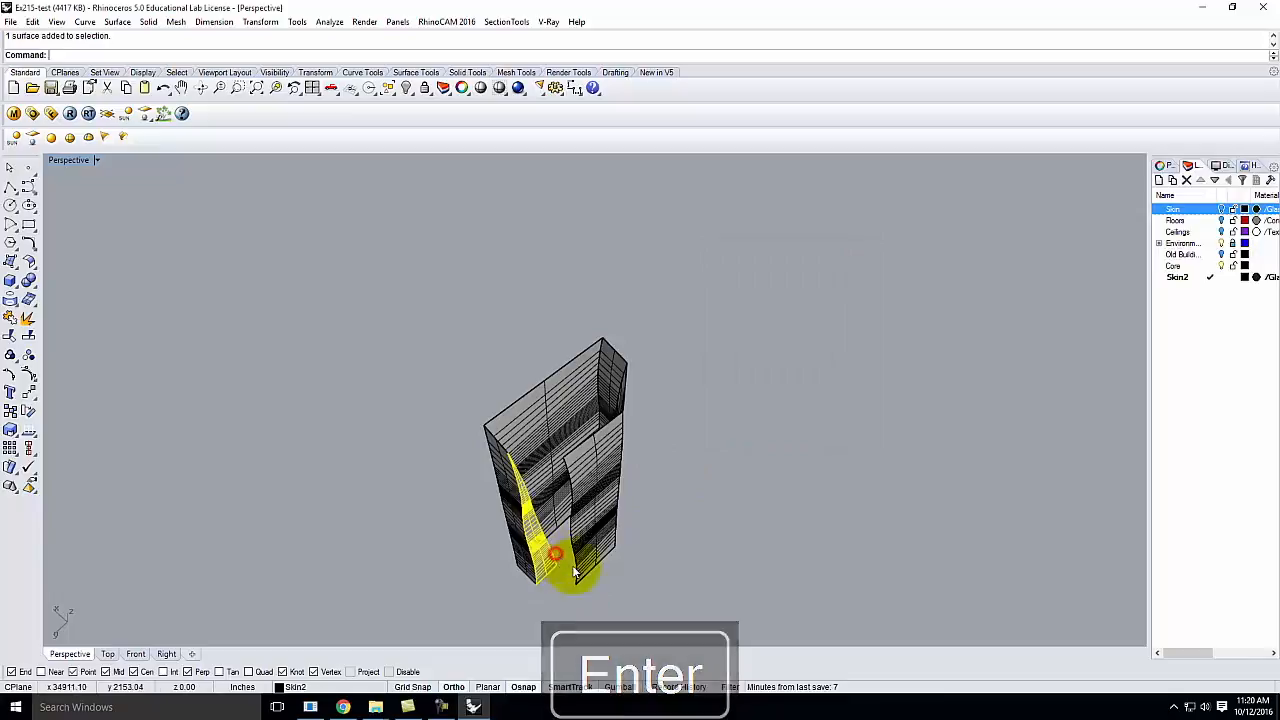
{"action": "left_click", "coordinate": [557, 555]}
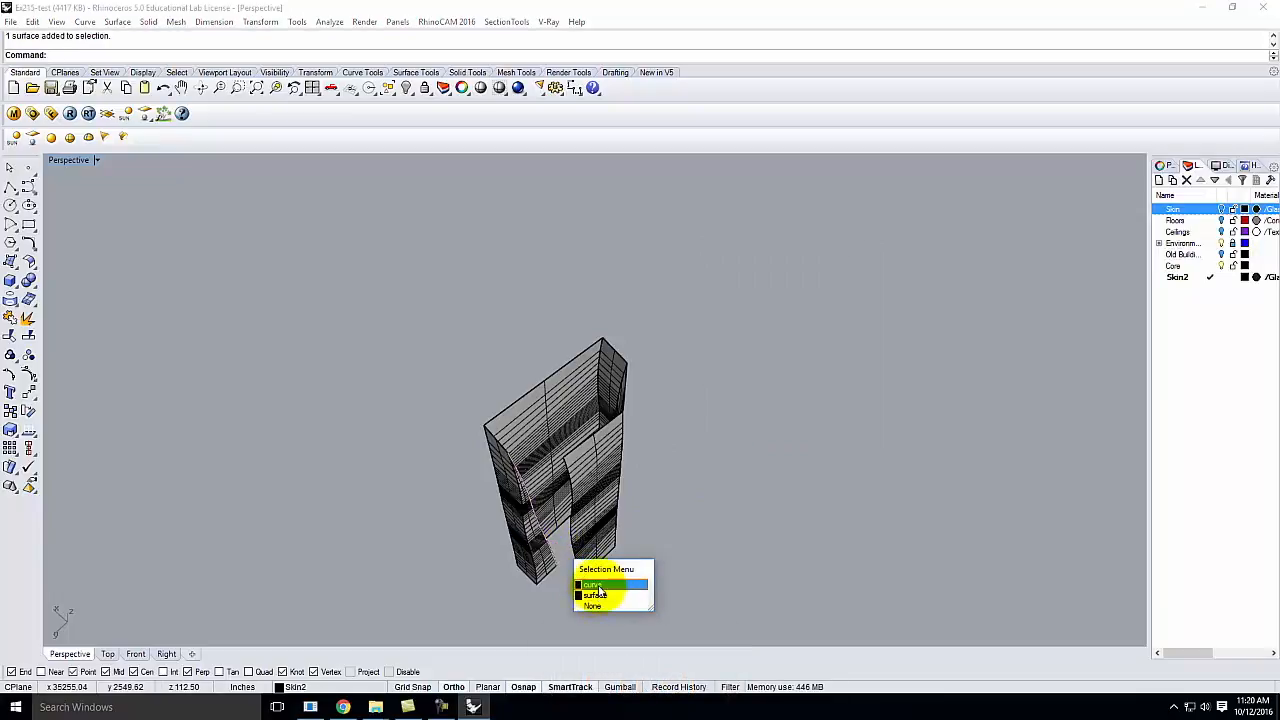
{"action": "left_click", "coordinate": [597, 586]}
{"action": "left_click", "coordinate": [568, 543]}
{"action": "left_click", "coordinate": [604, 575]}
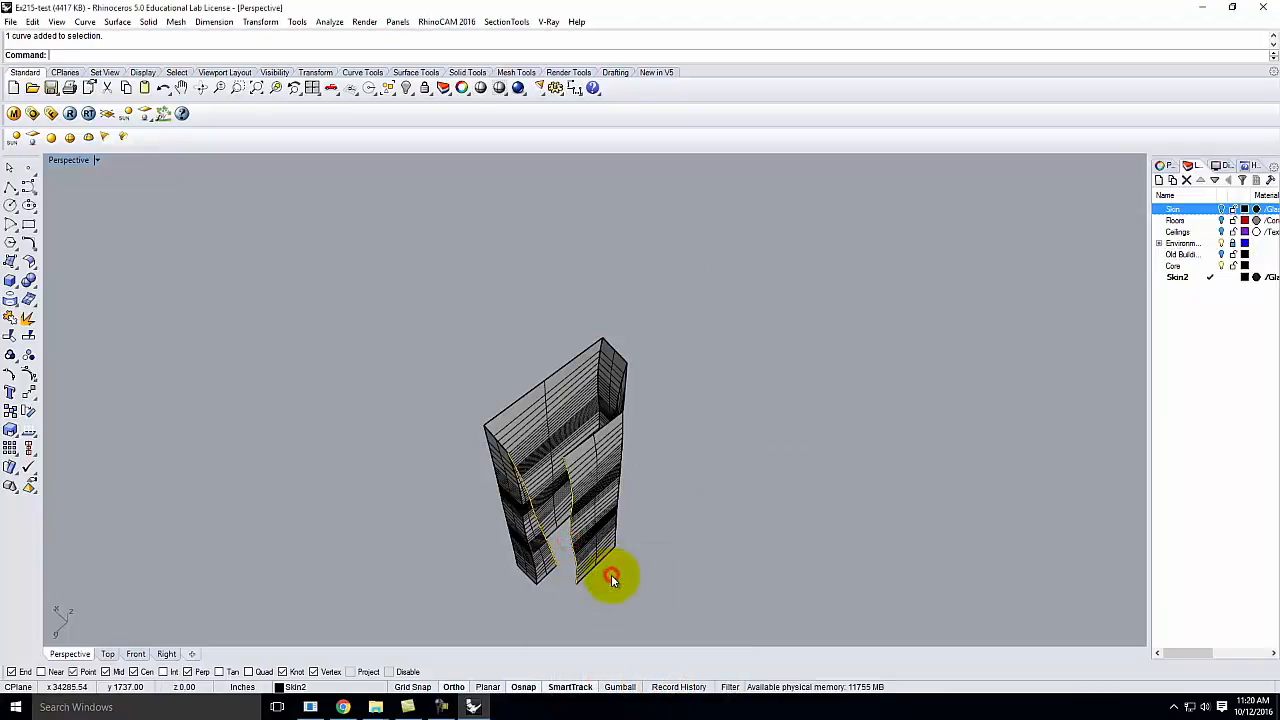
{"action": "key", "text": "Return"}
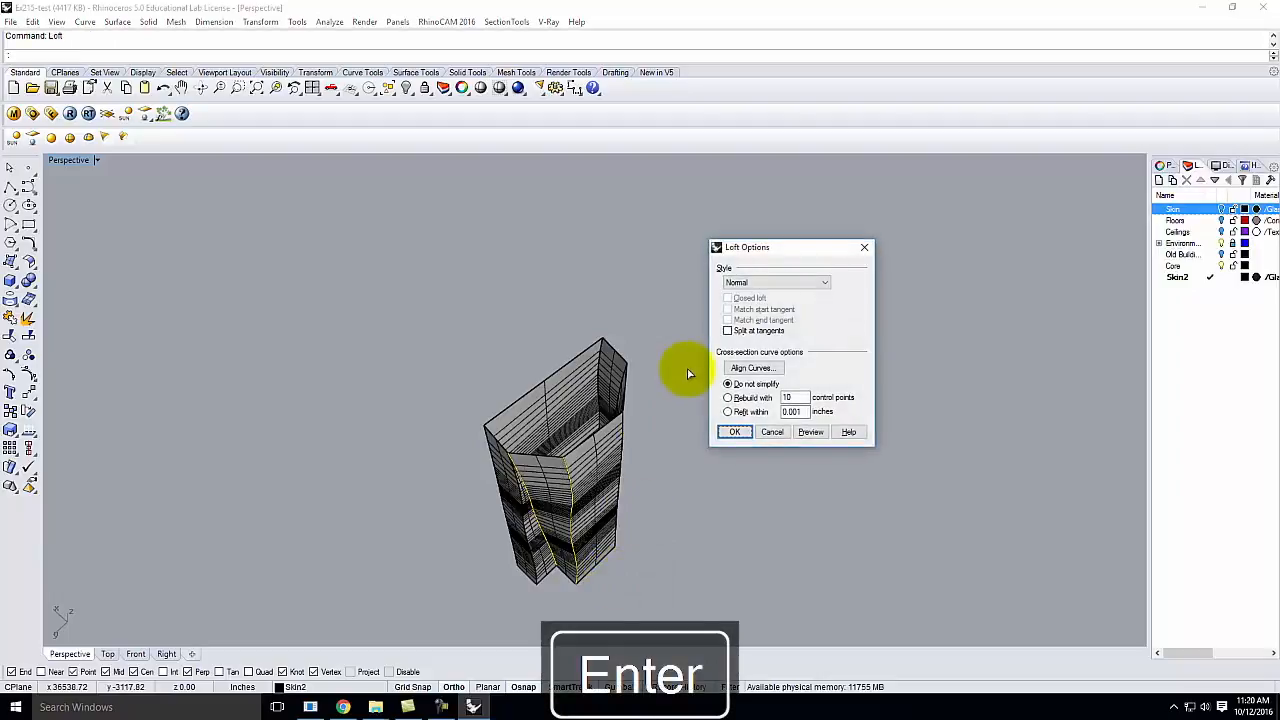
{"action": "left_click", "coordinate": [745, 432]}
Draw a closed polyline through the corner points around the lofted tower's open top
{"action": "right_click_drag", "start_coordinate": [800, 543], "coordinate": [580, 449]}
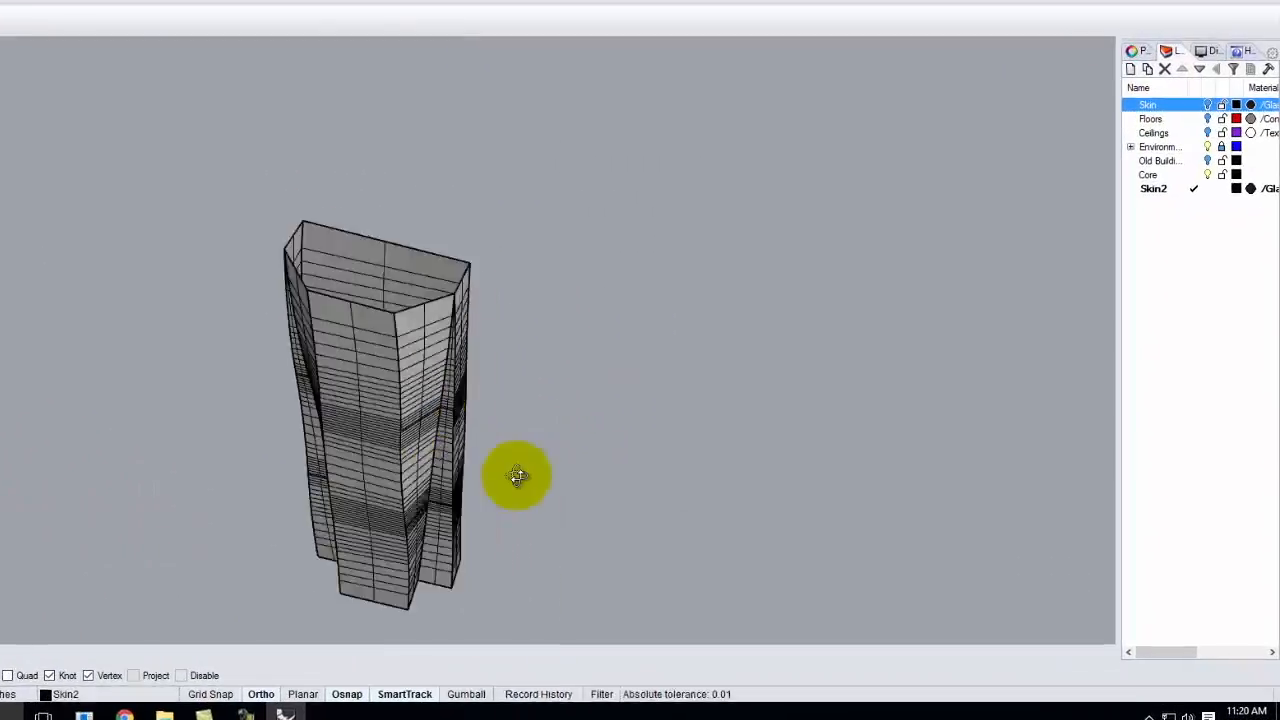
{"action": "right_click_drag", "start_coordinate": [517, 476], "coordinate": [651, 497]}
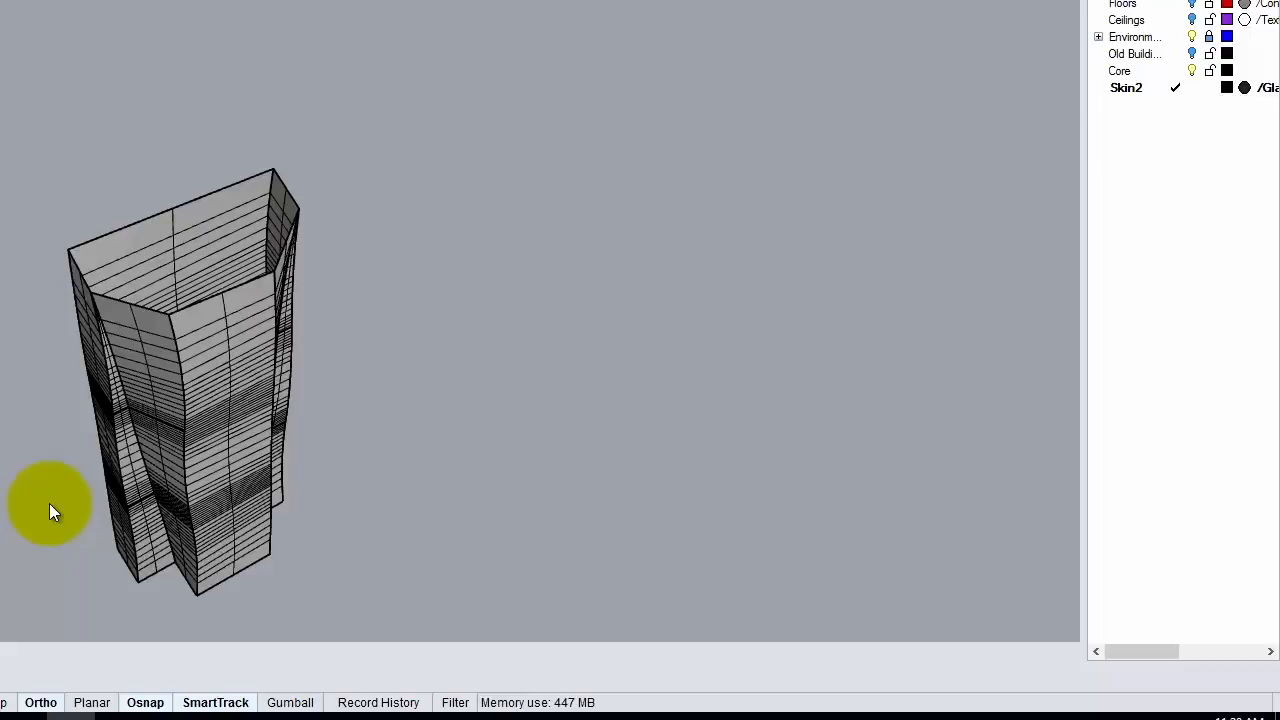
{"action": "right_click_drag", "start_coordinate": [126, 345], "coordinate": [212, 258]}
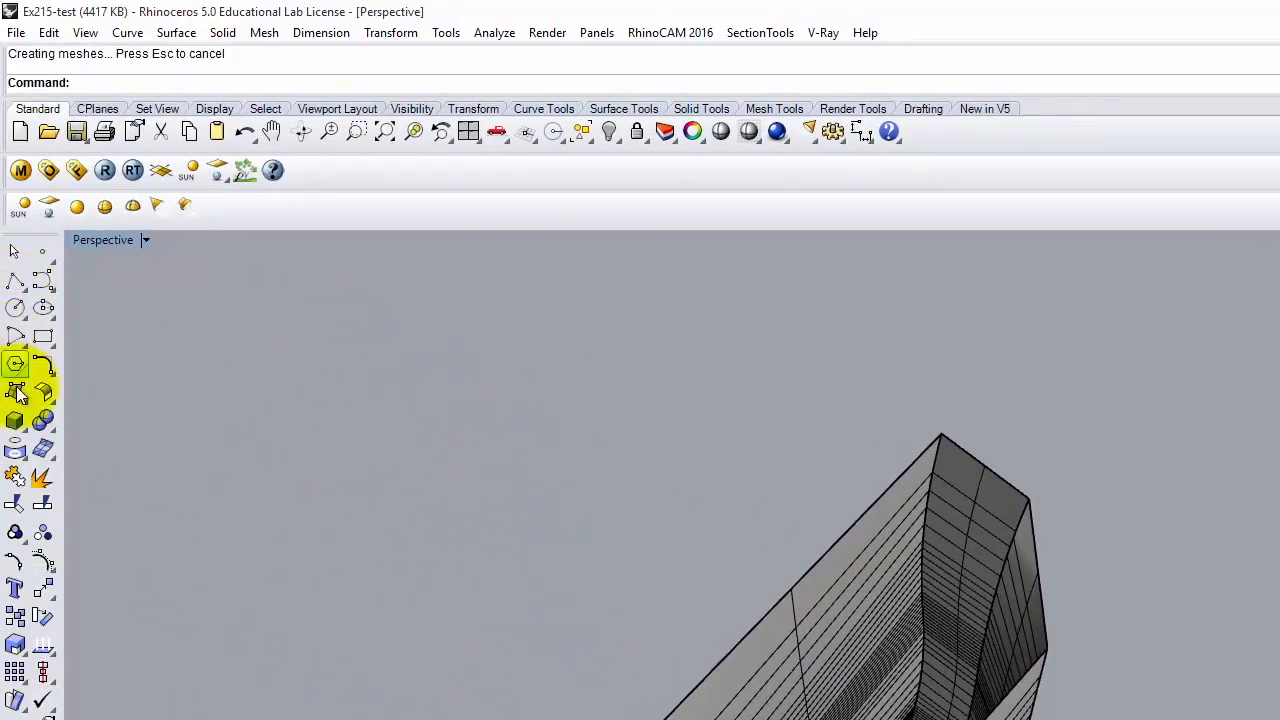
{"action": "left_click", "coordinate": [15, 280]}
{"action": "left_click", "coordinate": [632, 716]}
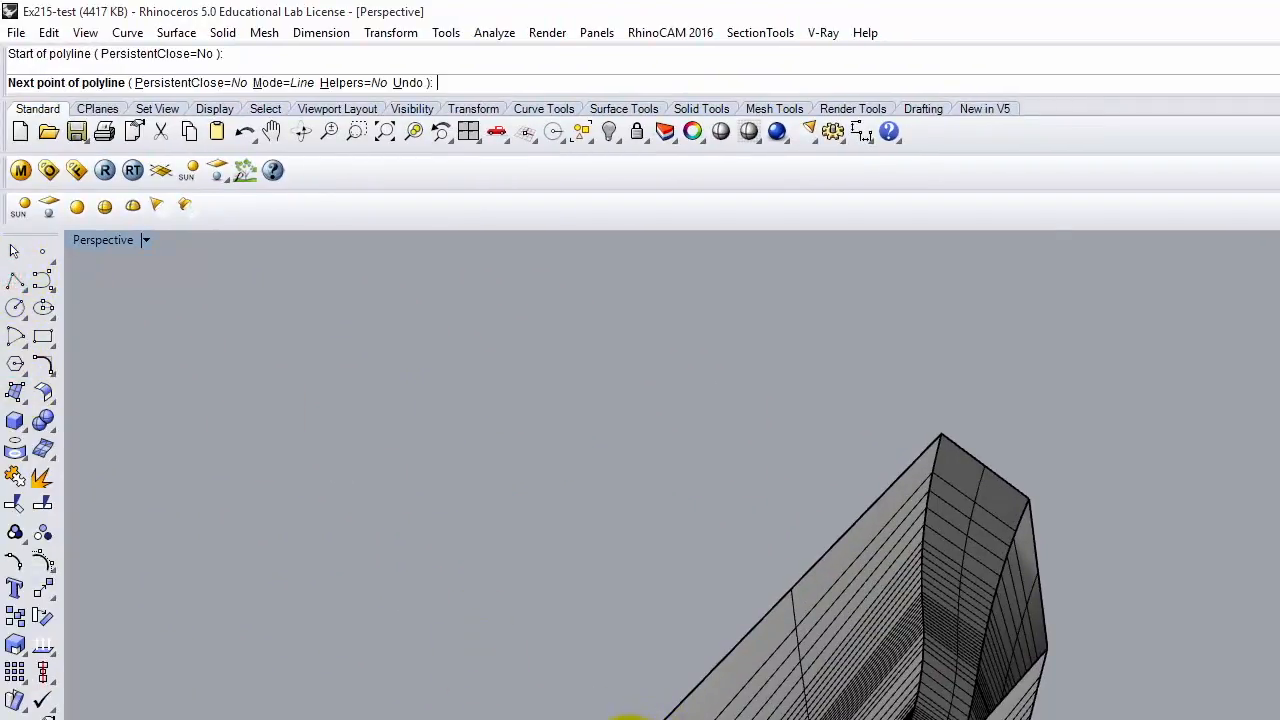
{"action": "left_click", "coordinate": [940, 436]}
{"action": "left_click", "coordinate": [1027, 501]}
{"action": "left_click", "coordinate": [1032, 490]}
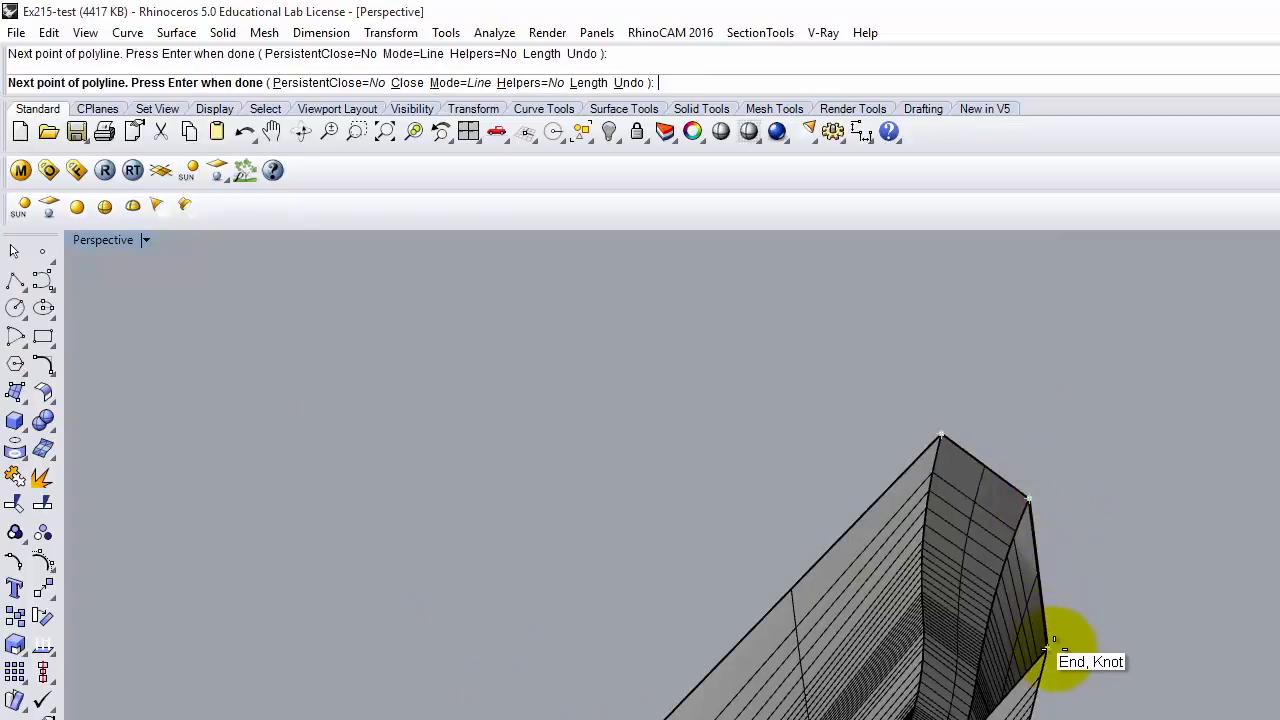
{"action": "left_click", "coordinate": [1053, 650]}
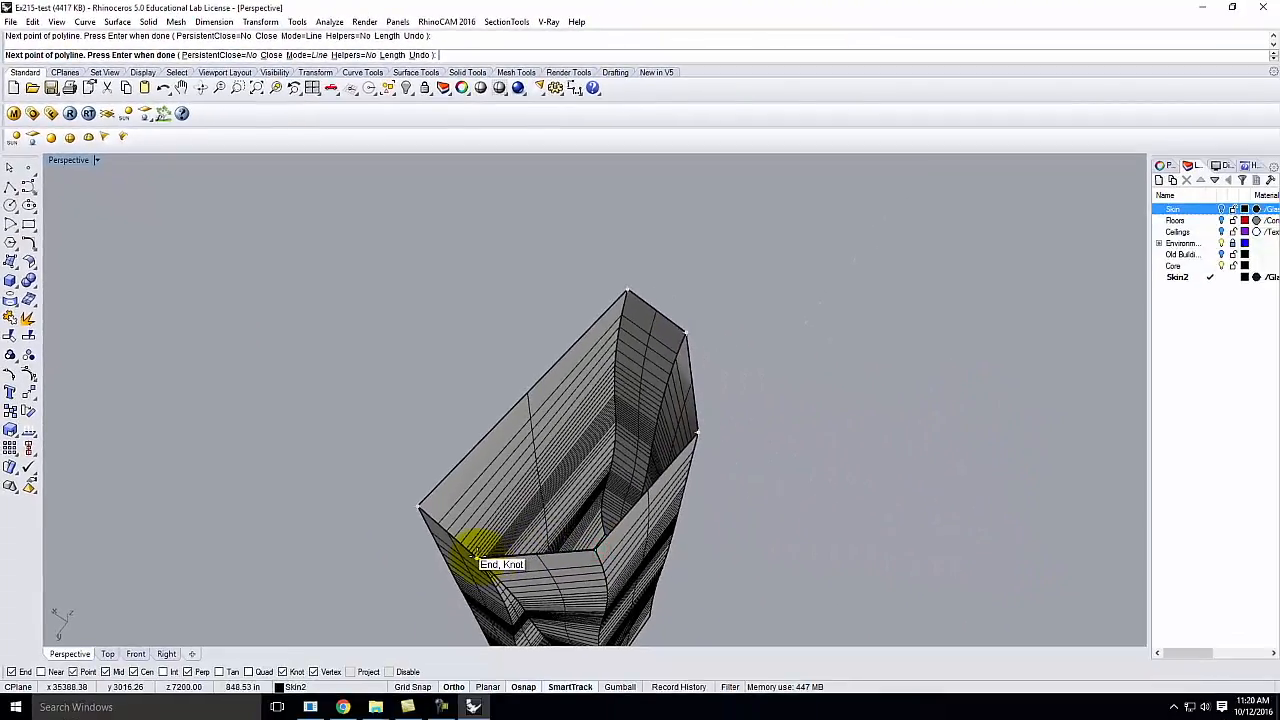
{"action": "left_click", "coordinate": [478, 555]}
{"action": "key", "text": "Return"}
Cap the tower's top with a Patch surface from the closed outline, using 2 U and 2 V spans
{"action": "left_click", "coordinate": [459, 495]}
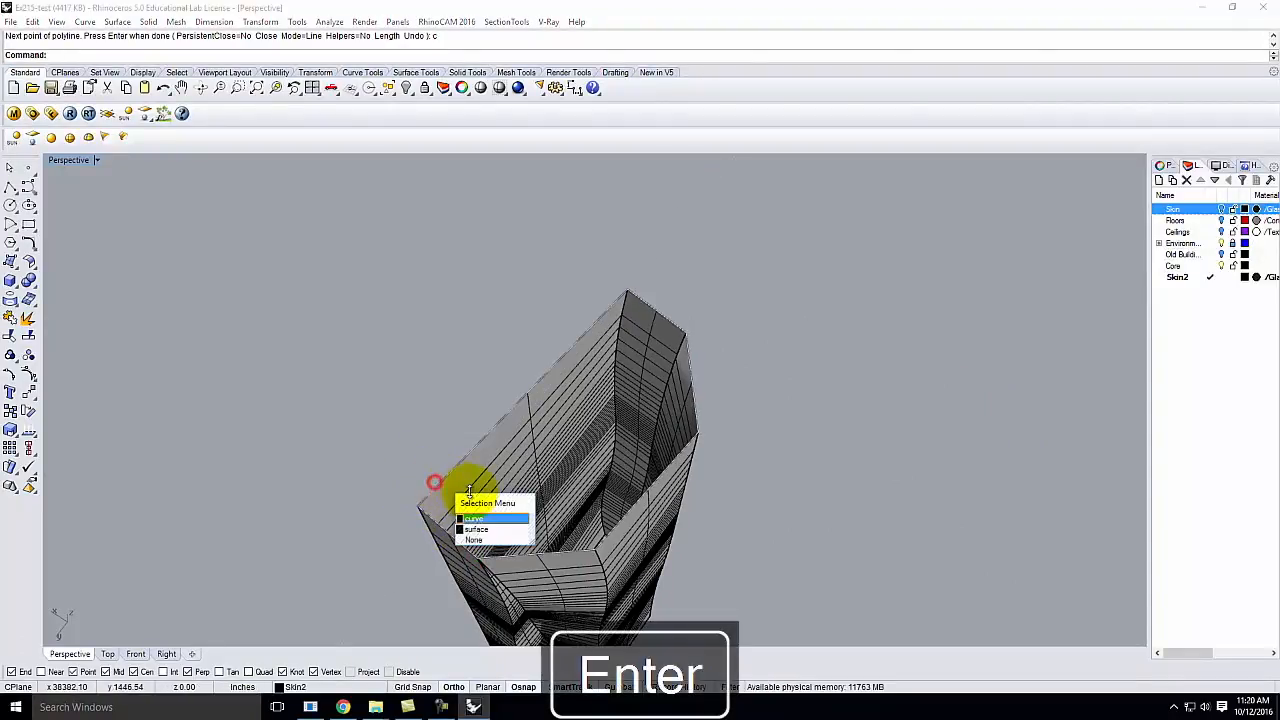
{"action": "left_click", "coordinate": [478, 518]}
{"action": "type", "text": "Patch"}
{"action": "key", "text": "Return"}
{"action": "left_click", "coordinate": [801, 433]}
{"action": "right_click_drag", "start_coordinate": [914, 437], "coordinate": [522, 421]}
{"action": "scroll", "coordinate": [521, 419], "scroll_direction": "up", "scroll_amount": 5}
{"action": "scroll", "coordinate": [288, 365], "scroll_direction": "down", "scroll_amount": 5}
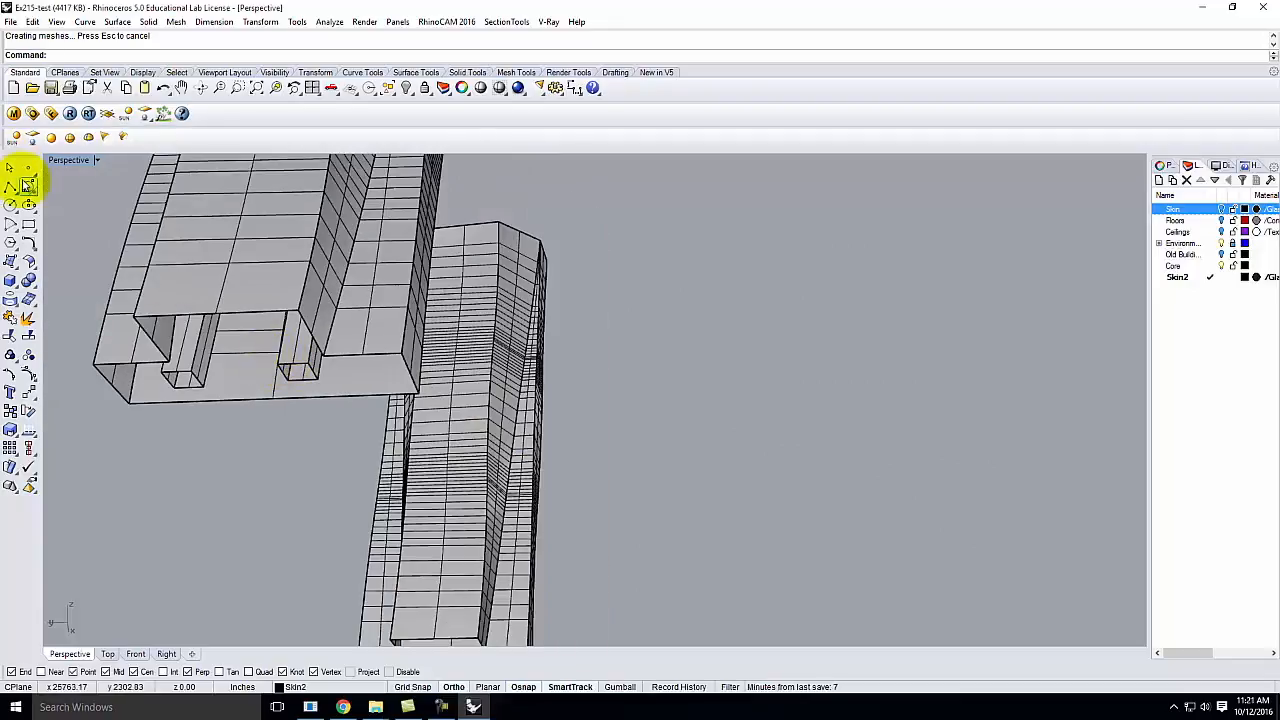
{"action": "type", "text": "upEdge"}
{"action": "key", "text": "Return"}
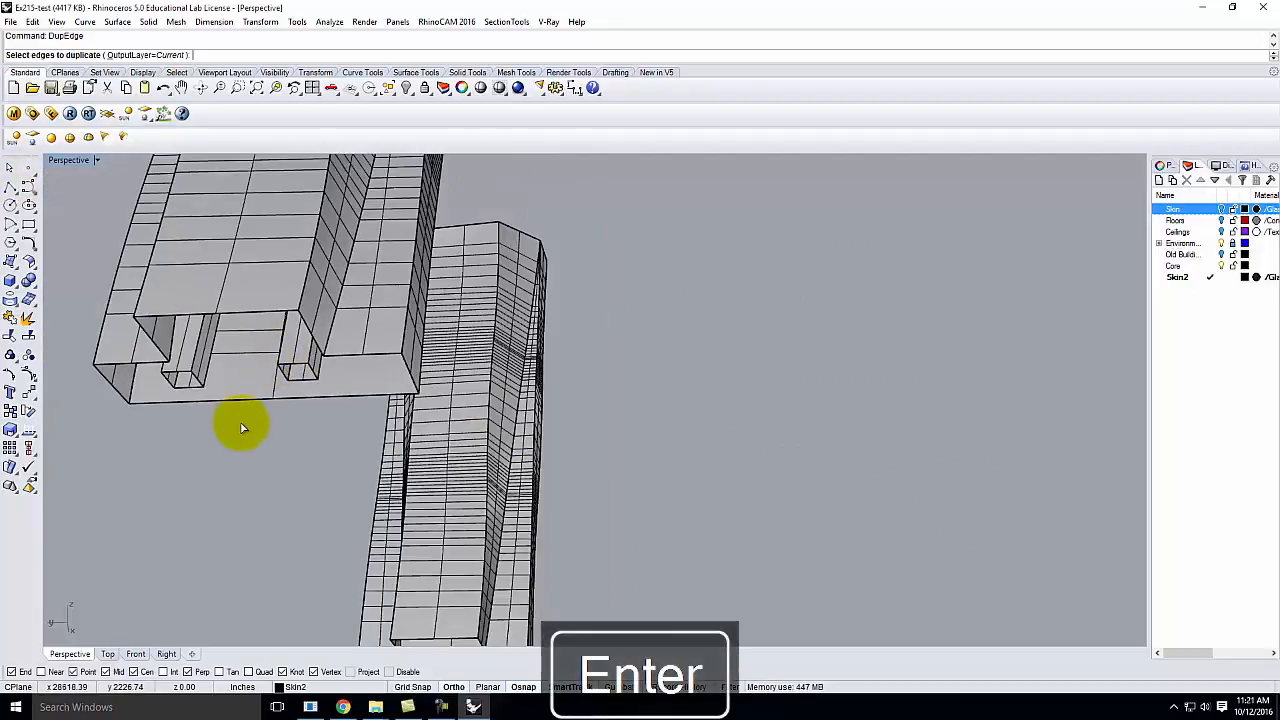
{"action": "left_click", "coordinate": [151, 407]}
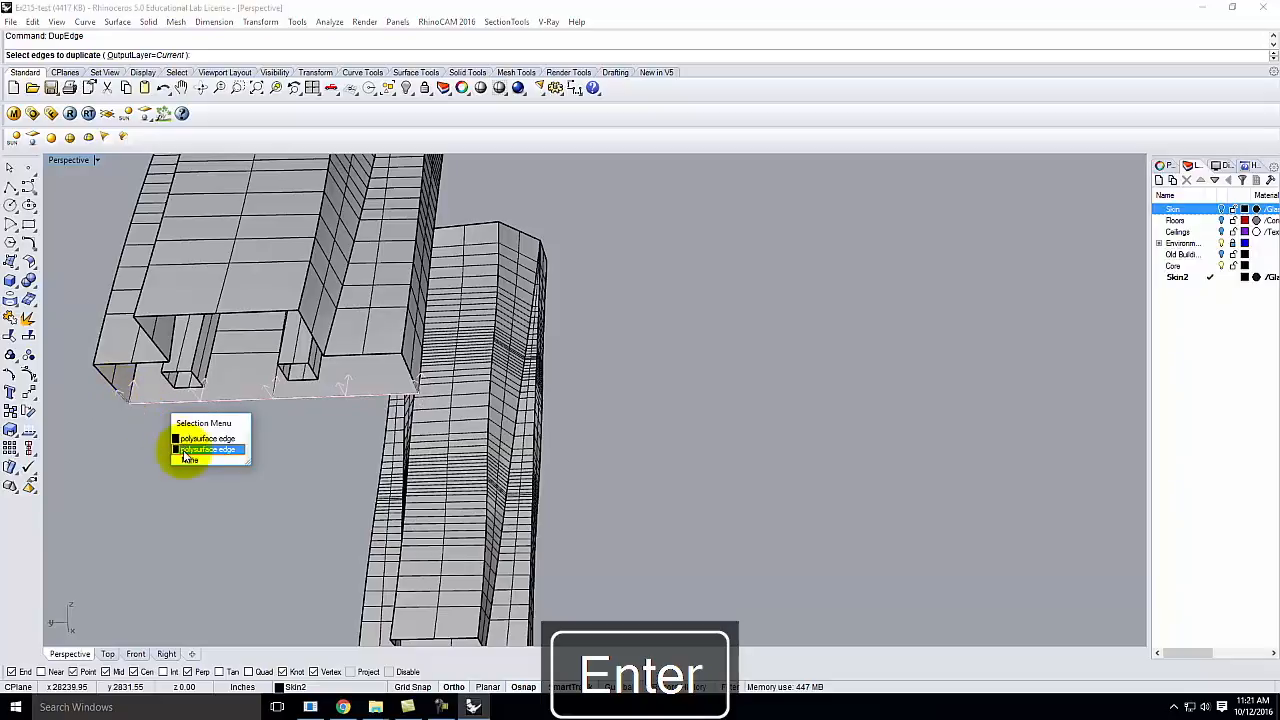
{"action": "left_click", "coordinate": [192, 442]}
{"action": "left_click", "coordinate": [120, 386]}
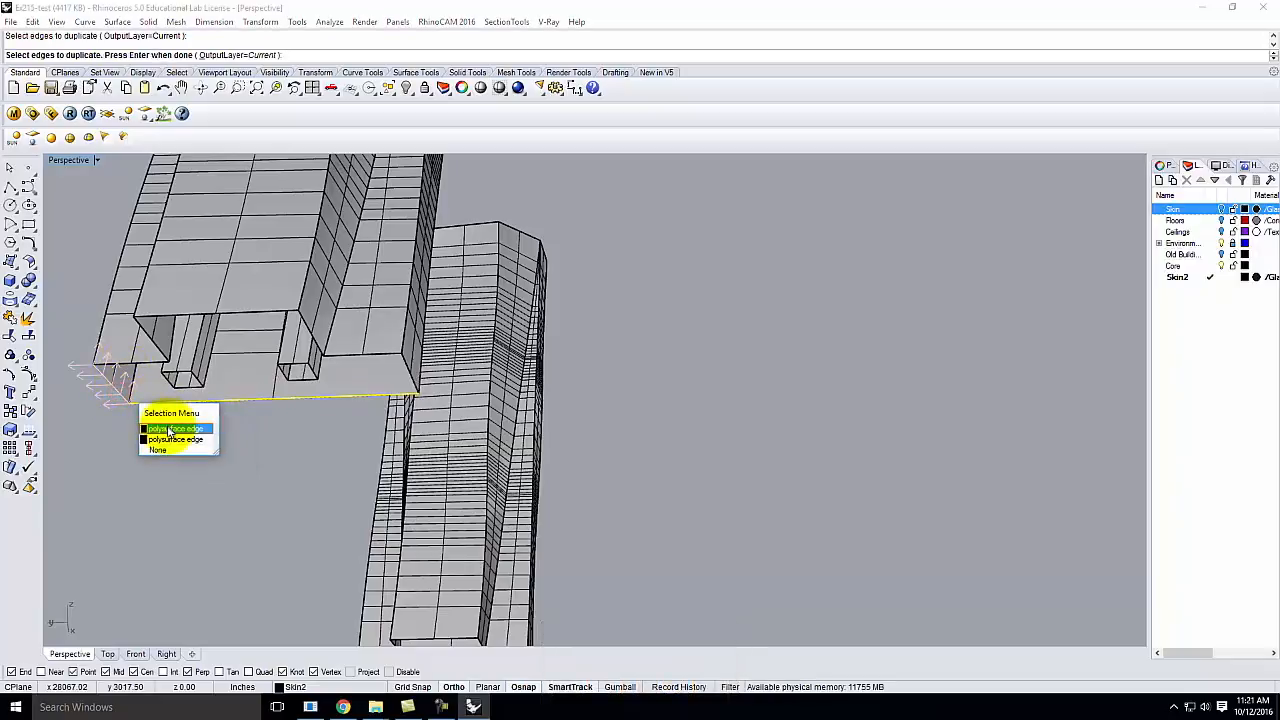
{"action": "left_click", "coordinate": [171, 430]}
{"action": "left_click", "coordinate": [127, 363]}
{"action": "left_click", "coordinate": [193, 400]}
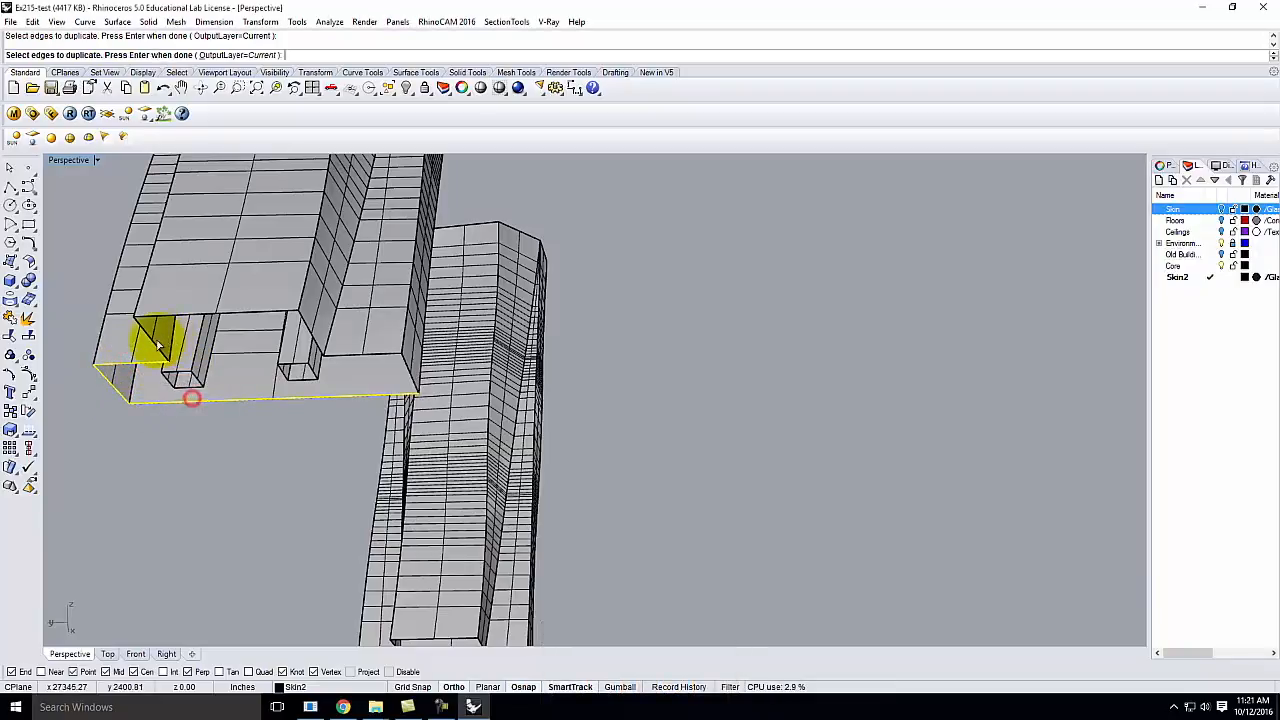
{"action": "left_click", "coordinate": [172, 347]}
{"action": "left_click", "coordinate": [205, 366]}
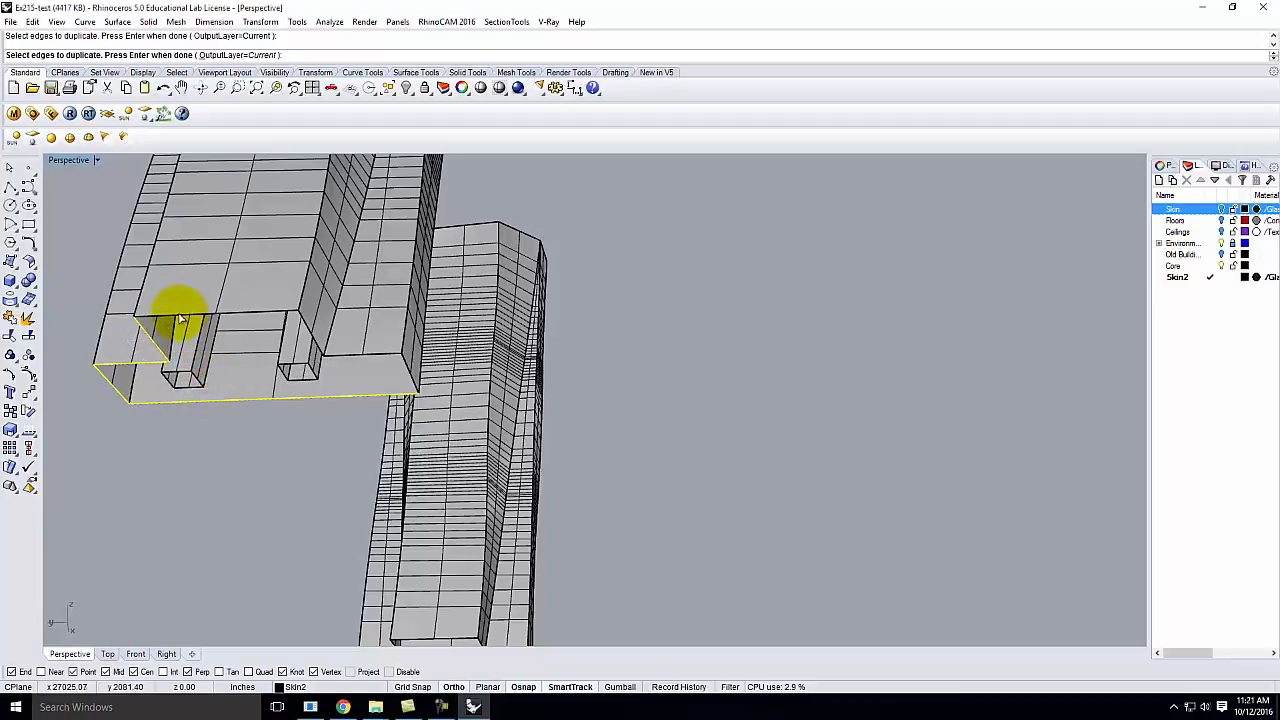
{"action": "left_click", "coordinate": [179, 315]}
{"action": "left_click", "coordinate": [241, 347]}
{"action": "left_click", "coordinate": [307, 320]}
{"action": "left_click", "coordinate": [363, 369]}
{"action": "scroll", "coordinate": [220, 325], "scroll_direction": "down", "scroll_amount": 5}
{"action": "scroll", "coordinate": [257, 330], "scroll_direction": "up", "scroll_amount": 2}
{"action": "key", "text": "Escape"}
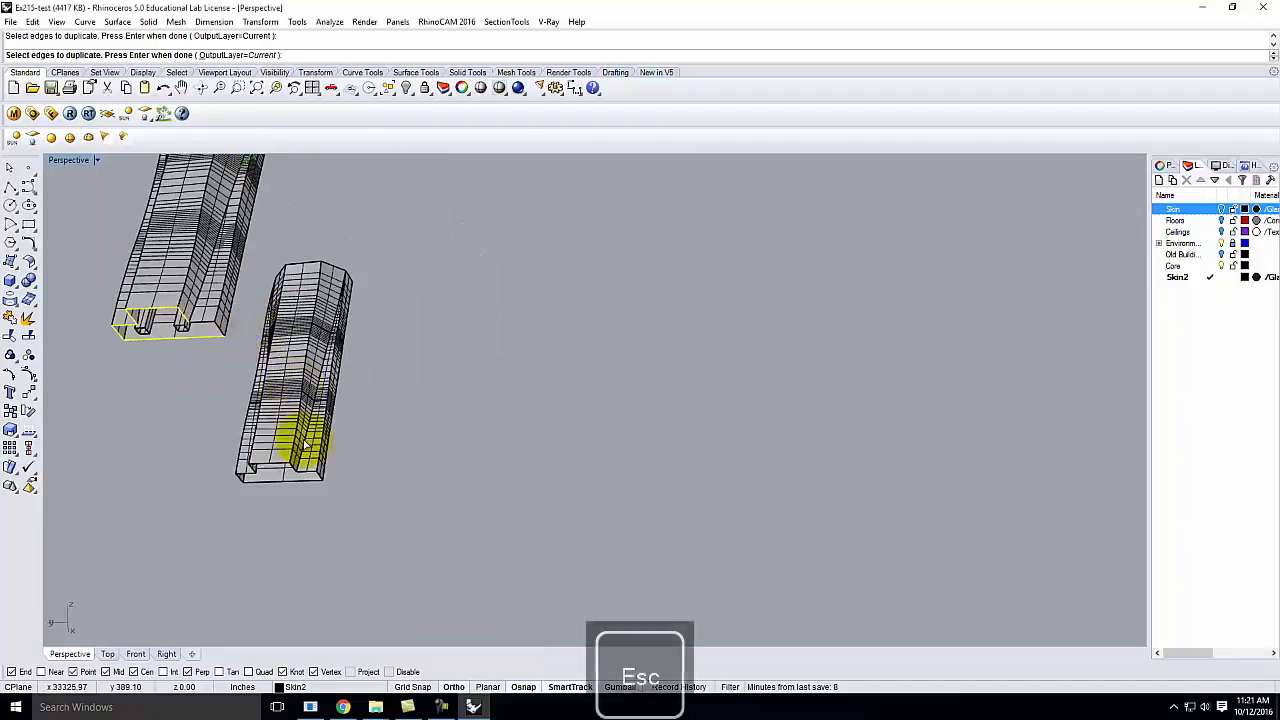
Duplicate all the bottom perimeter edges of the lofted tower as curves
{"action": "scroll", "coordinate": [285, 502], "scroll_direction": "up", "scroll_amount": 5}
{"action": "right_click", "coordinate": [155, 356]}
{"action": "left_click", "coordinate": [133, 425]}
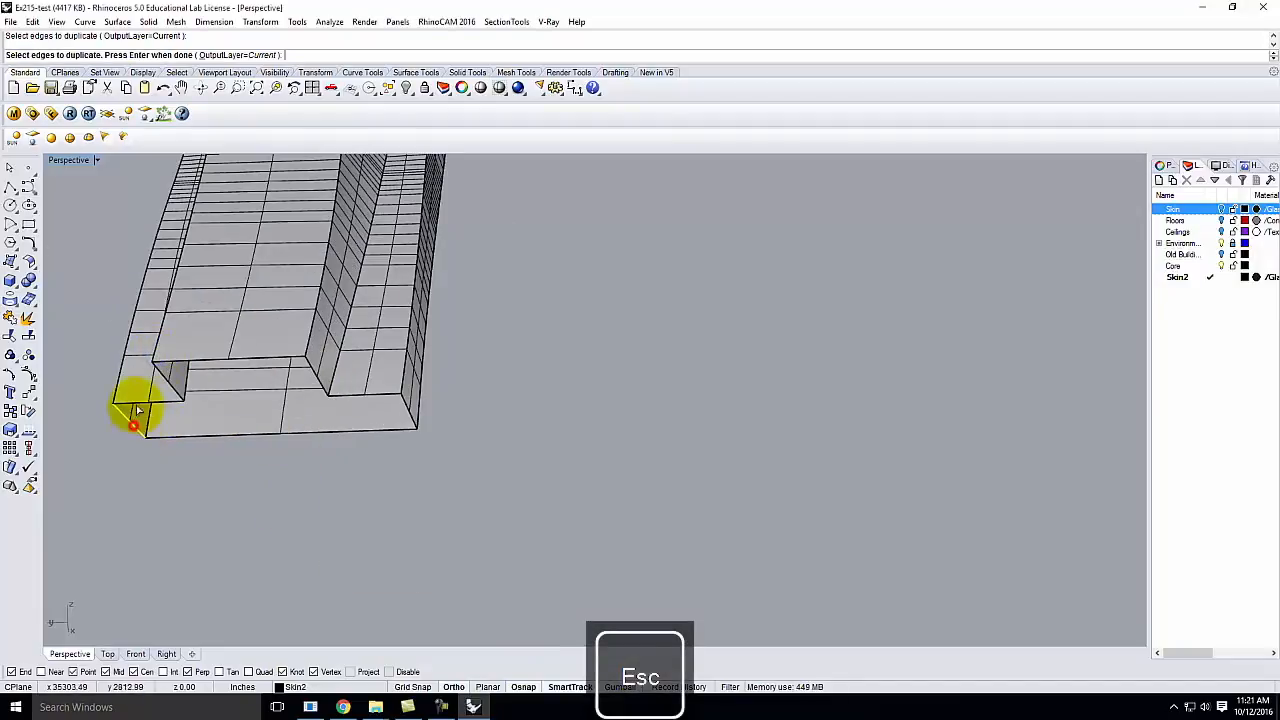
{"action": "left_click", "coordinate": [174, 358]}
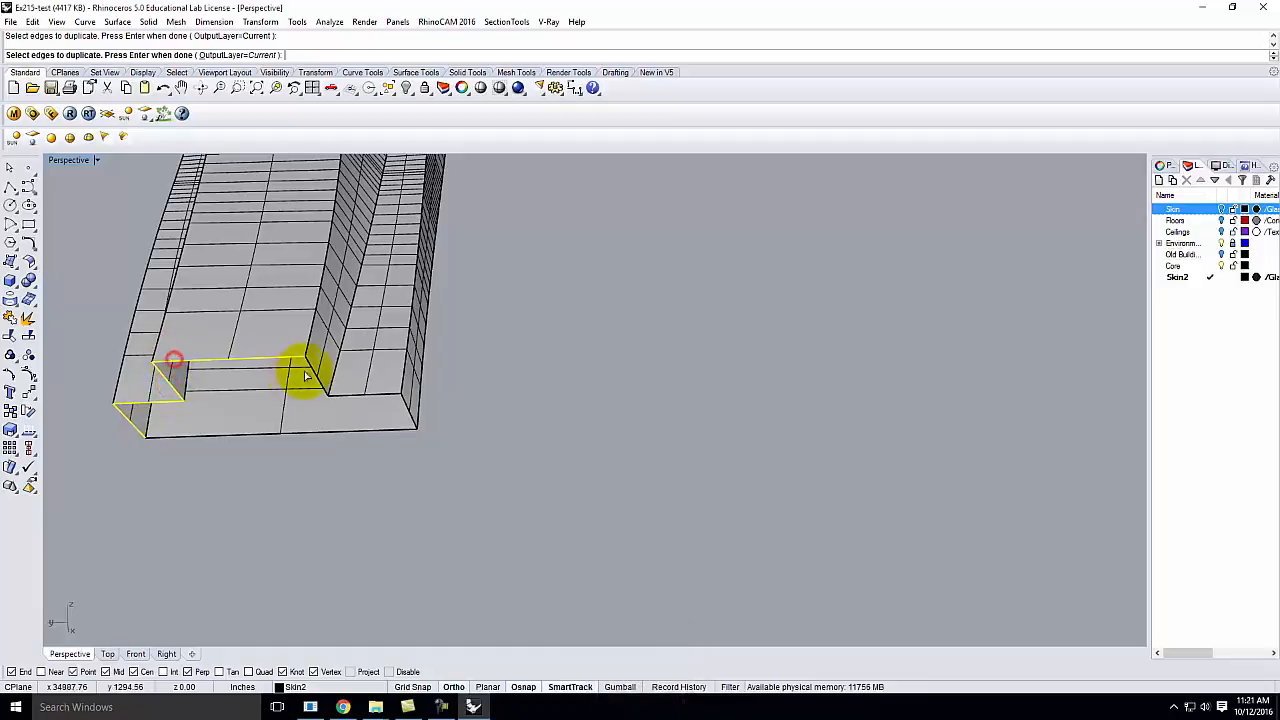
{"action": "left_click", "coordinate": [342, 392]}
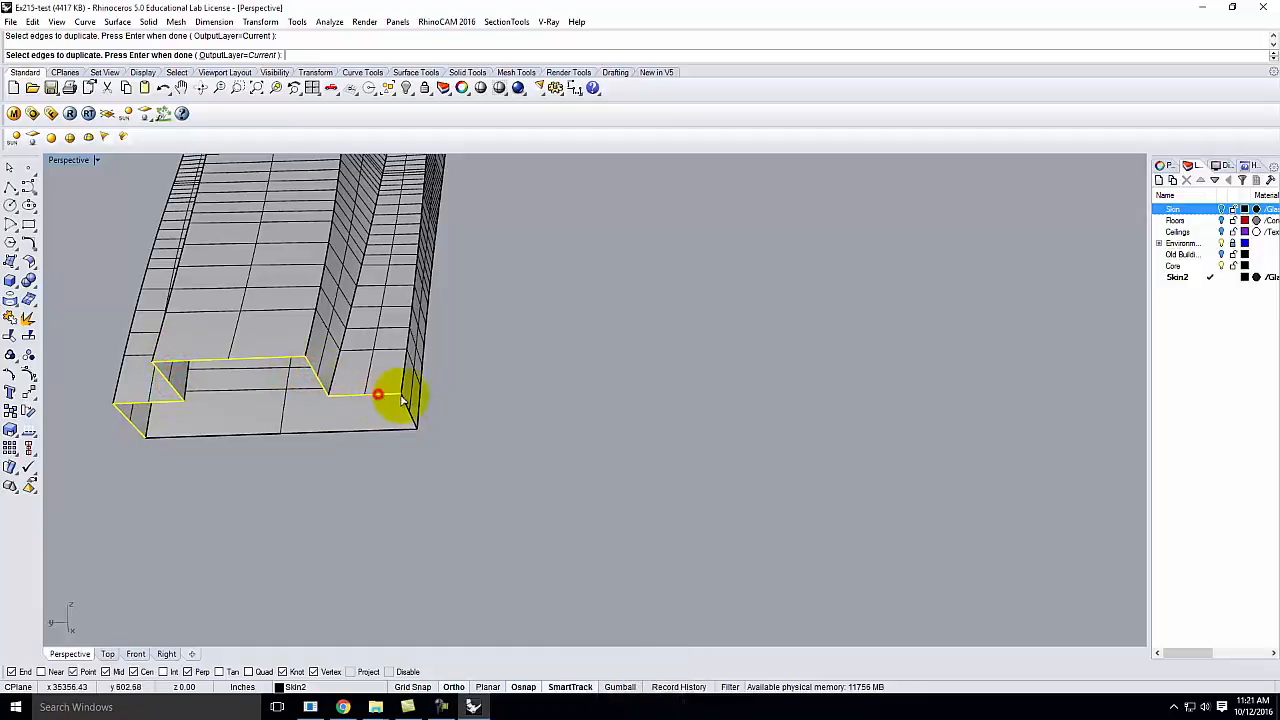
{"action": "key", "text": "Return"}
Cap the tower's base with a Patch surface from the duplicated bottom edges, using 2 U and 2 V spans
{"action": "type", "text": "Patch"}
{"action": "key", "text": "Return"}
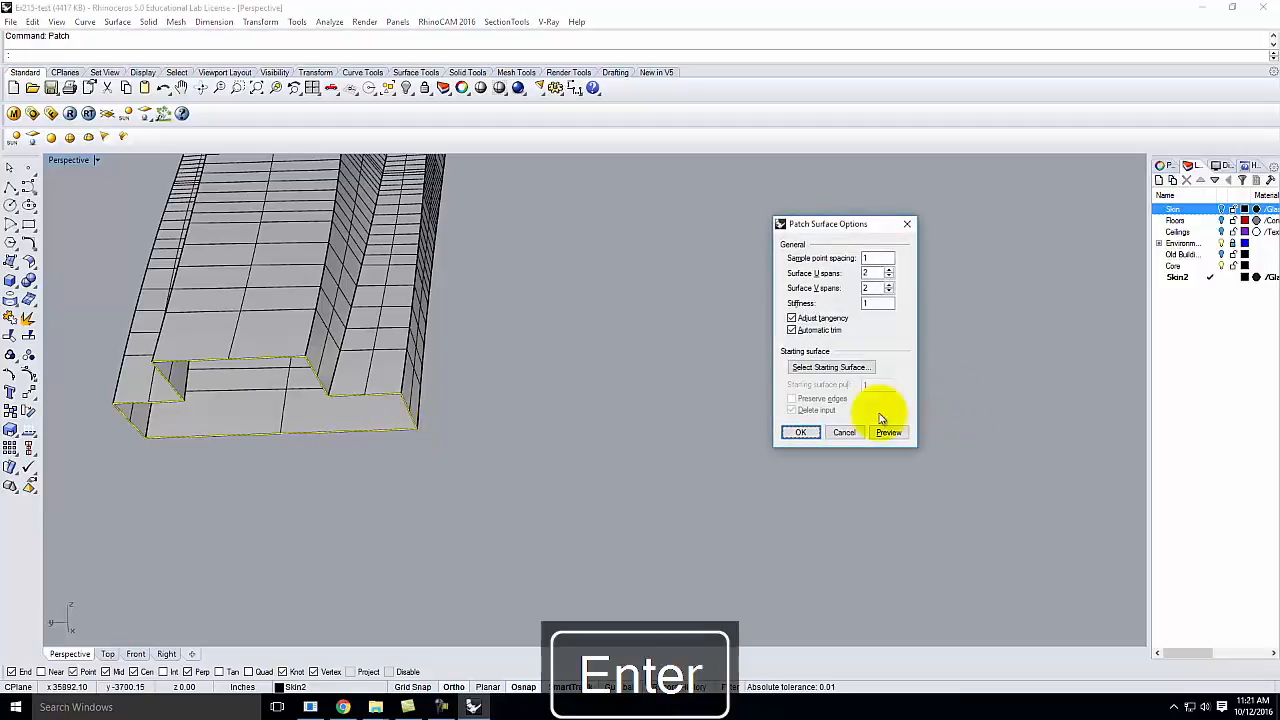
{"action": "left_click", "coordinate": [806, 431]}
Join the lofted facade surfaces and both caps into a single polysurface and check it by selecting it
{"action": "right_click_drag", "start_coordinate": [637, 363], "coordinate": [591, 471]}
{"action": "key", "text": "Home"}
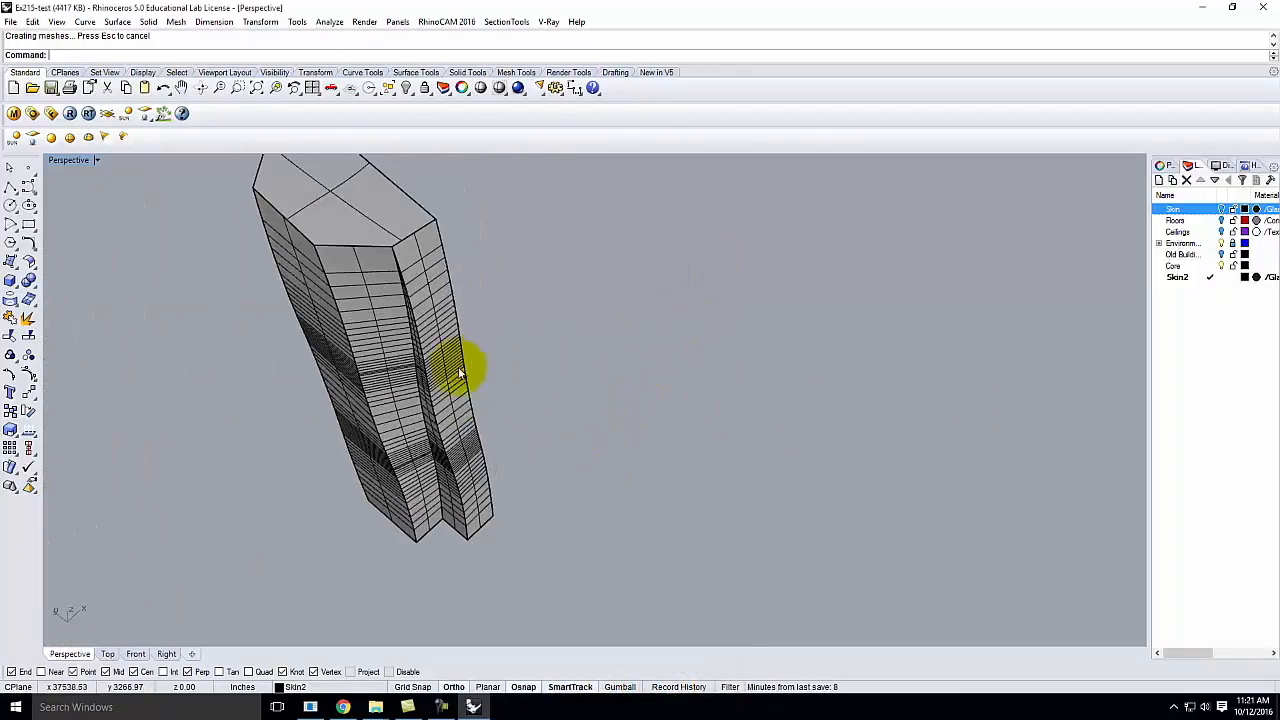
{"action": "key", "text": "Home"}
{"action": "left_click_drag", "start_coordinate": [300, 226], "coordinate": [580, 526]}
{"action": "key", "text": "Return"}
{"action": "left_click", "coordinate": [575, 393]}
{"action": "left_click", "coordinate": [438, 388]}
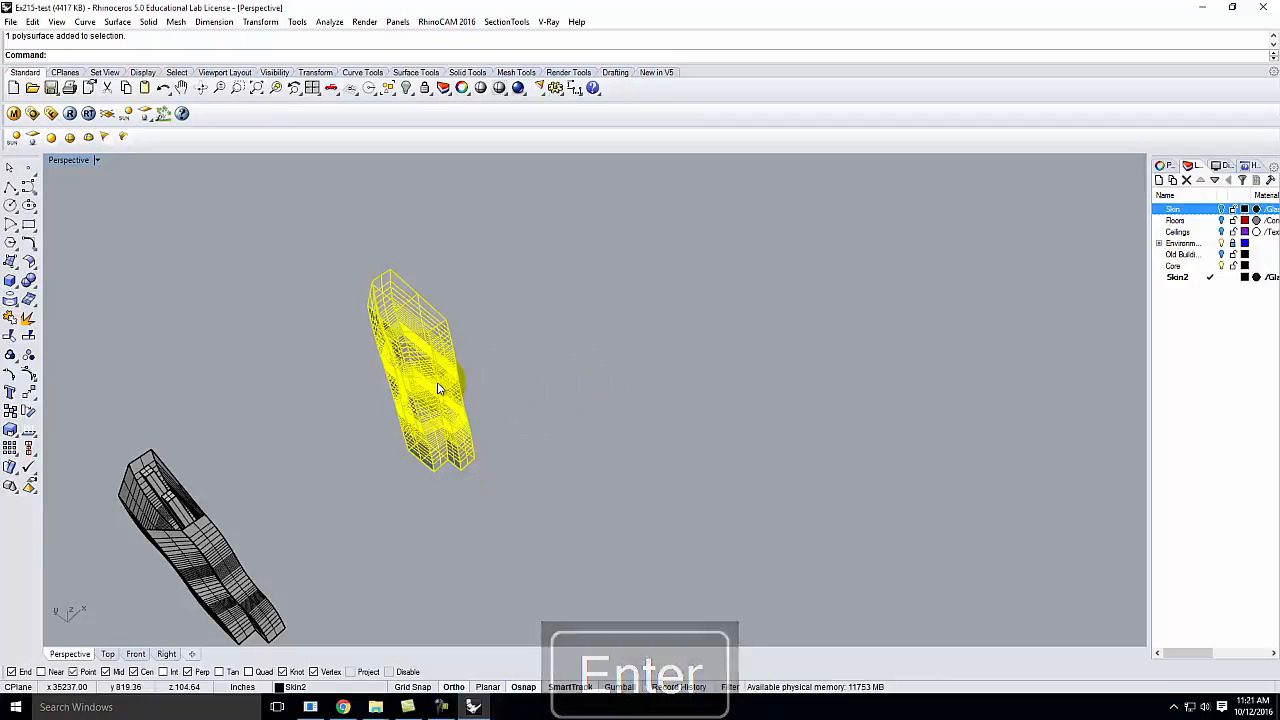
{"action": "left_click", "coordinate": [486, 347]}
{"action": "right_click_drag", "start_coordinate": [577, 372], "coordinate": [452, 350]}
{"action": "scroll", "coordinate": [408, 422], "scroll_direction": "down", "scroll_amount": 4}
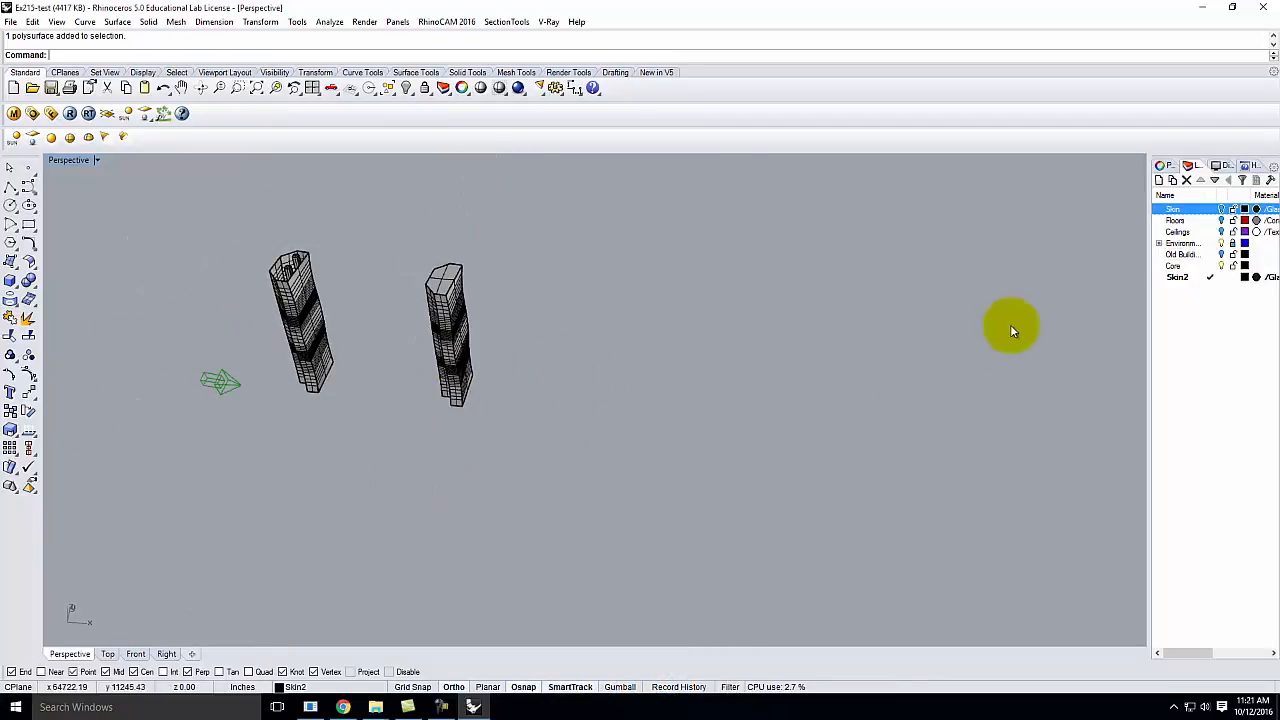
{"action": "scroll", "coordinate": [573, 357], "scroll_direction": "up", "scroll_amount": 2}
{"action": "scroll", "coordinate": [750, 377], "scroll_direction": "down", "scroll_amount": 6}
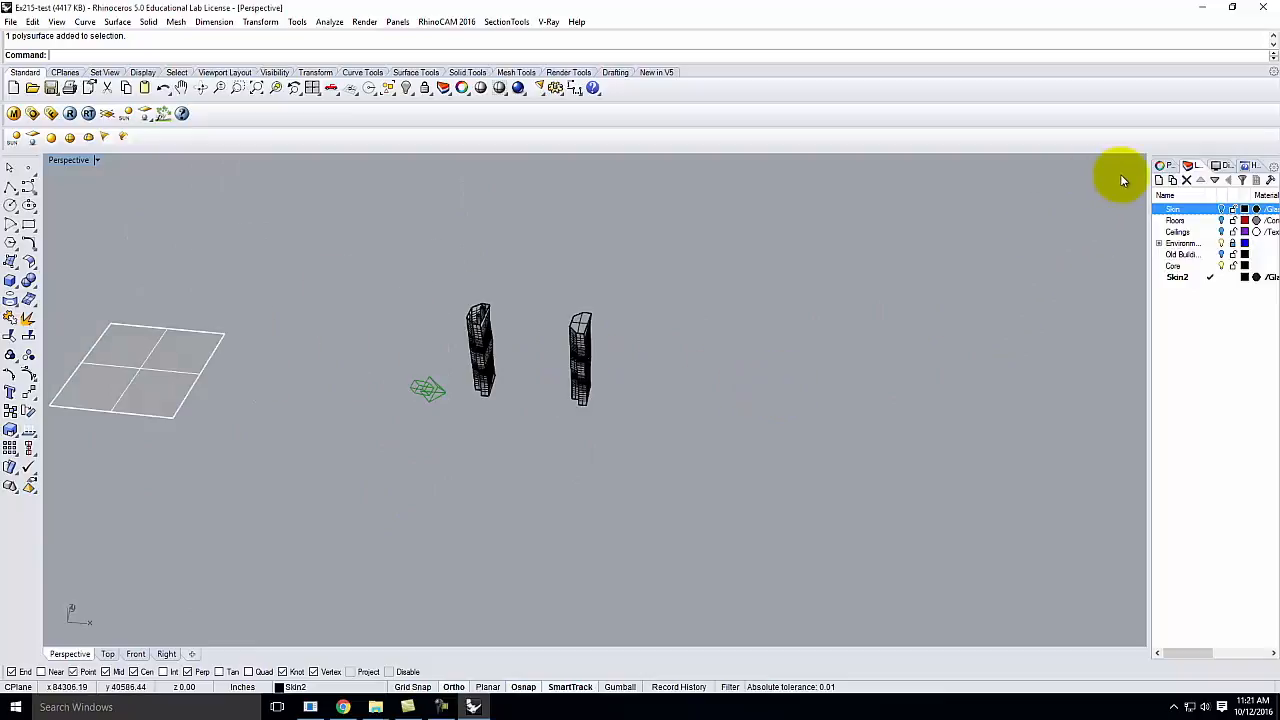
Create a new layer named Unroll
{"action": "left_click", "coordinate": [1220, 243]}
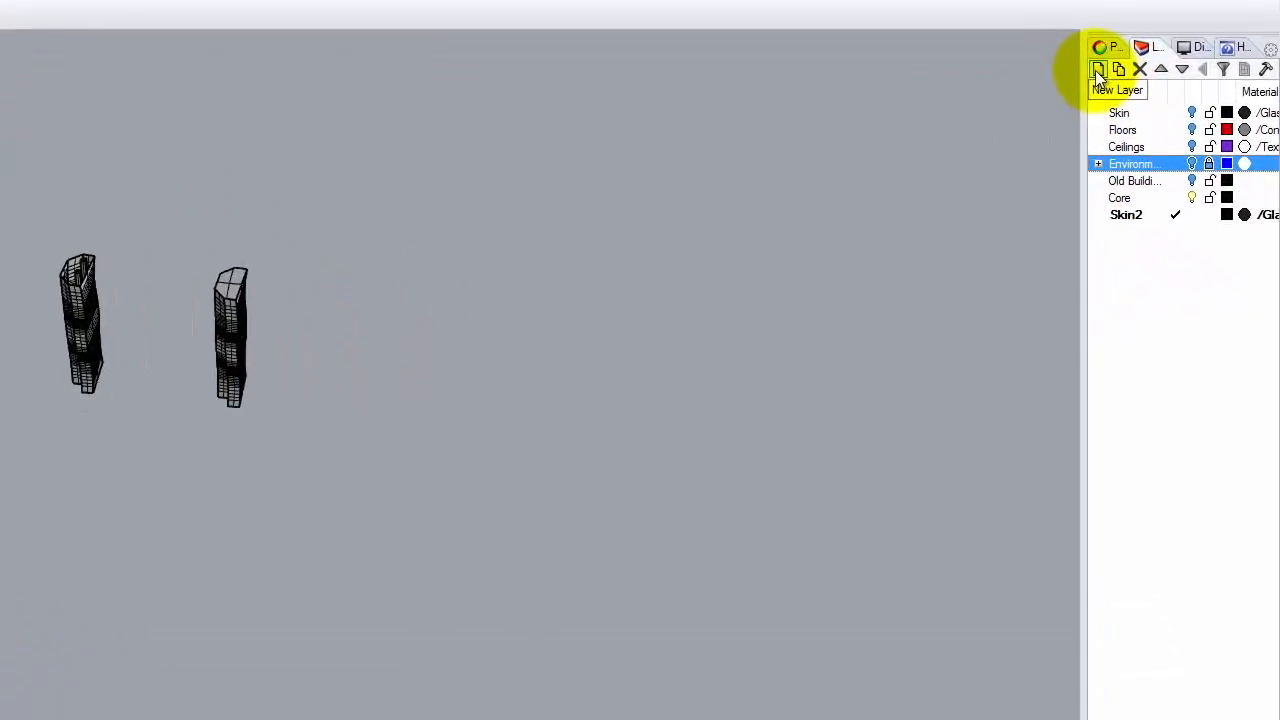
{"action": "left_click", "coordinate": [1097, 70]}
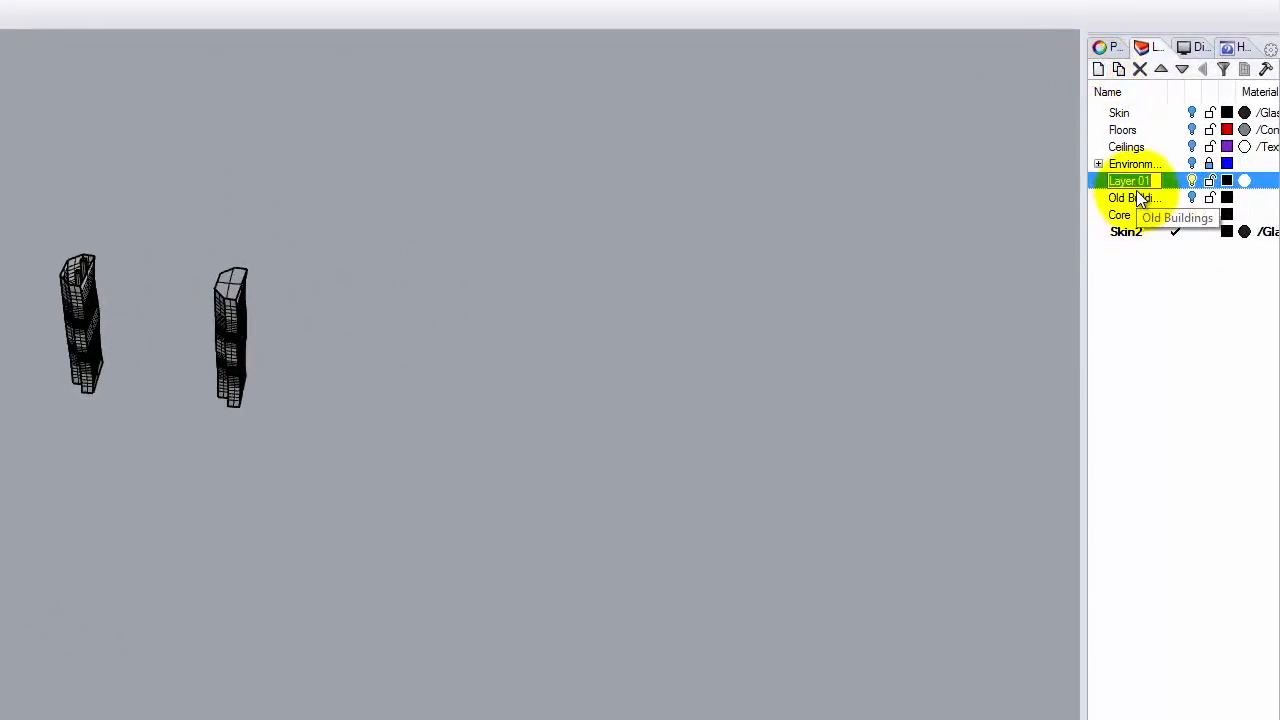
{"action": "type", "text": "Unr"}
{"action": "left_click", "coordinate": [1160, 182]}
Move the Unroll layer below Skin2 in the layer order and make it the current layer
{"action": "left_click", "coordinate": [1183, 68]}
{"action": "left_click", "coordinate": [1183, 68]}
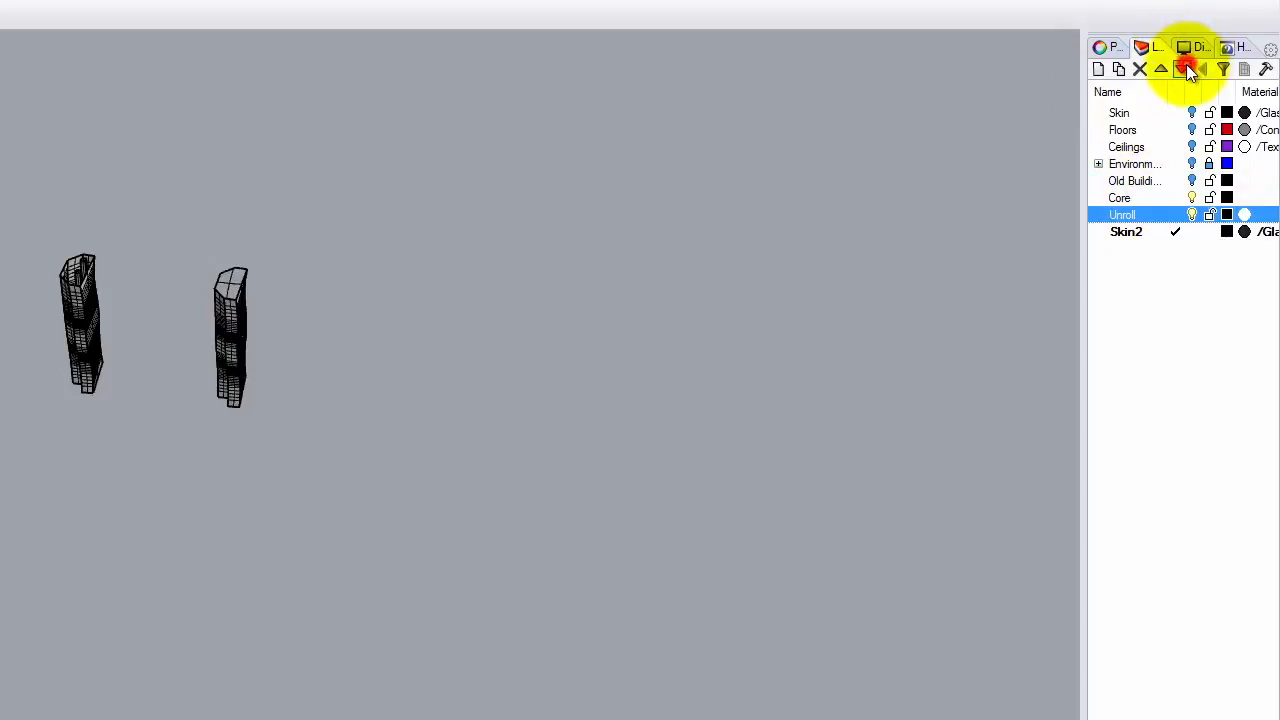
{"action": "left_click", "coordinate": [1183, 68]}
{"action": "left_click", "coordinate": [1168, 232]}
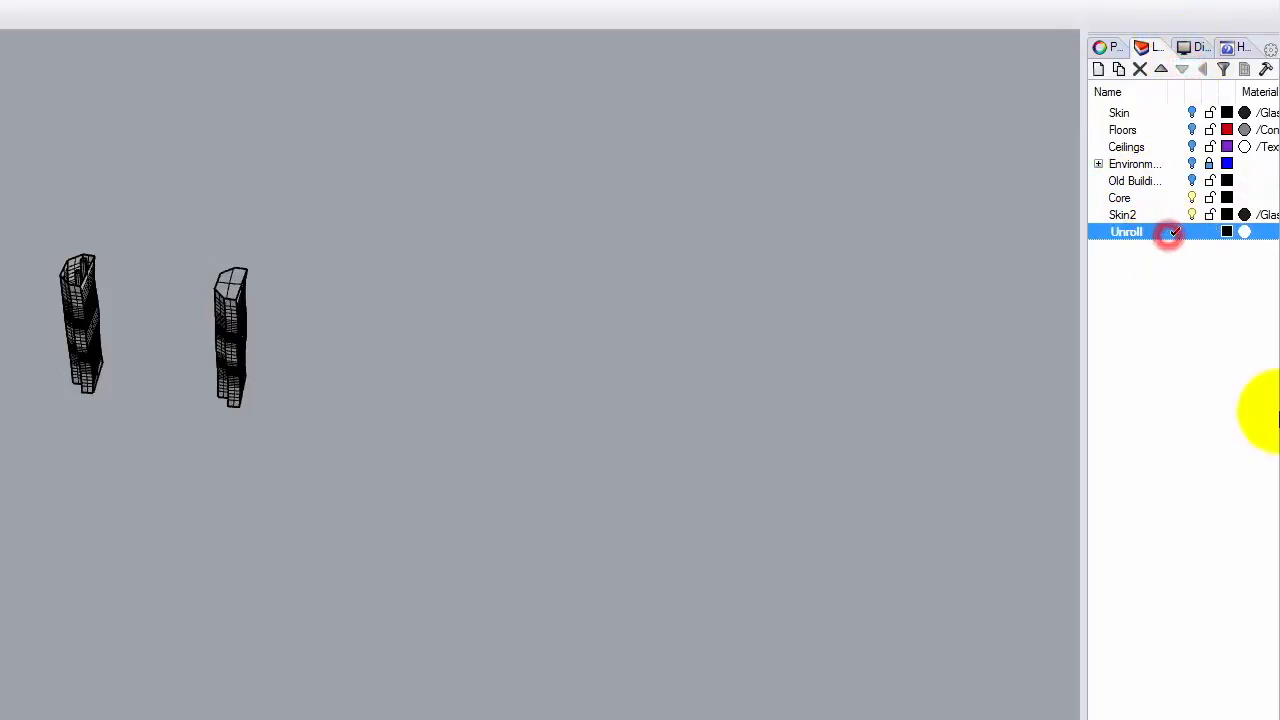
Try to unroll the closed tower polysurface with UnrollSrf
{"action": "right_click_drag", "start_coordinate": [472, 415], "coordinate": [661, 440]}
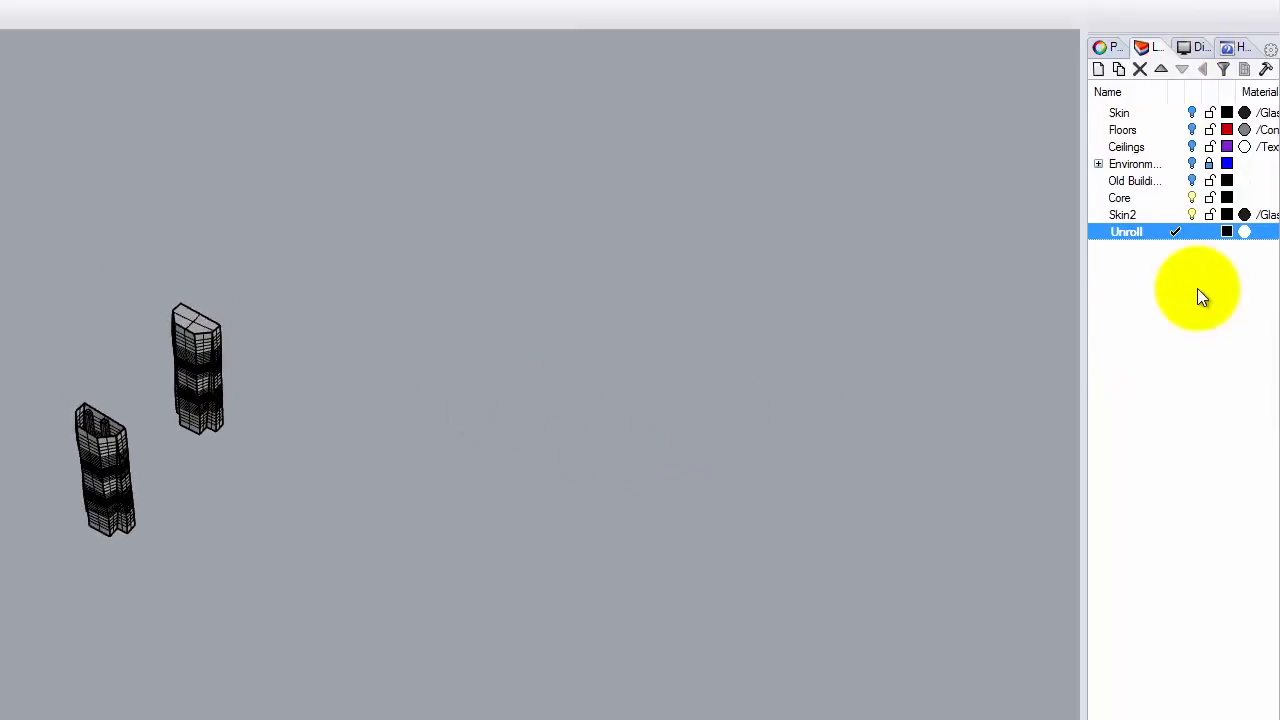
{"action": "left_click", "coordinate": [197, 366]}
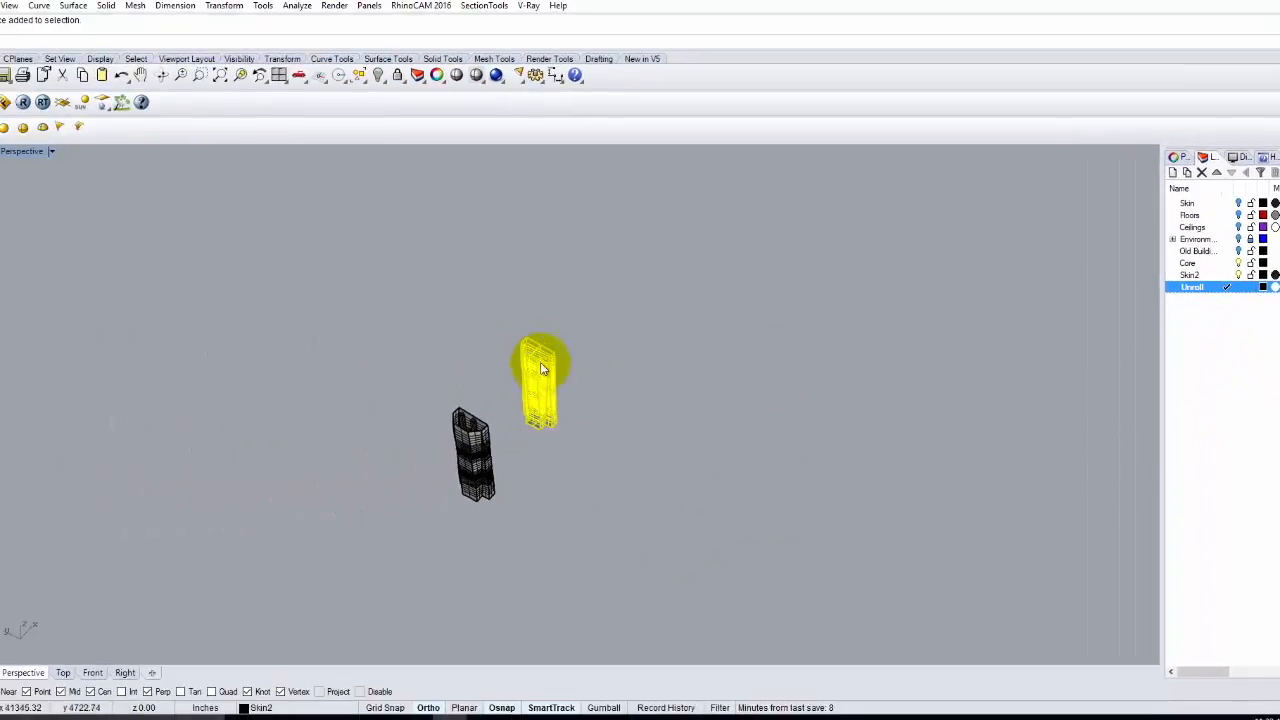
{"action": "scroll", "coordinate": [566, 378], "scroll_direction": "up", "scroll_amount": 3}
{"action": "type", "text": "Unro"}
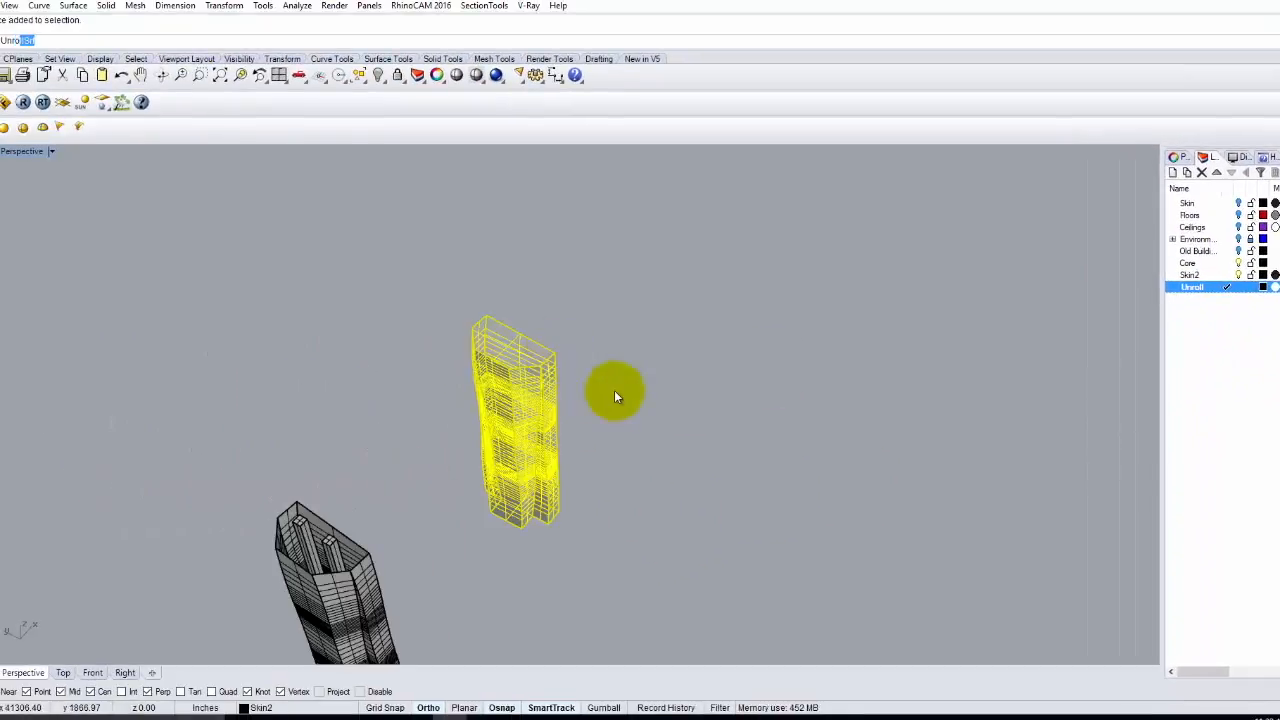
{"action": "type", "text": "llSrf"}
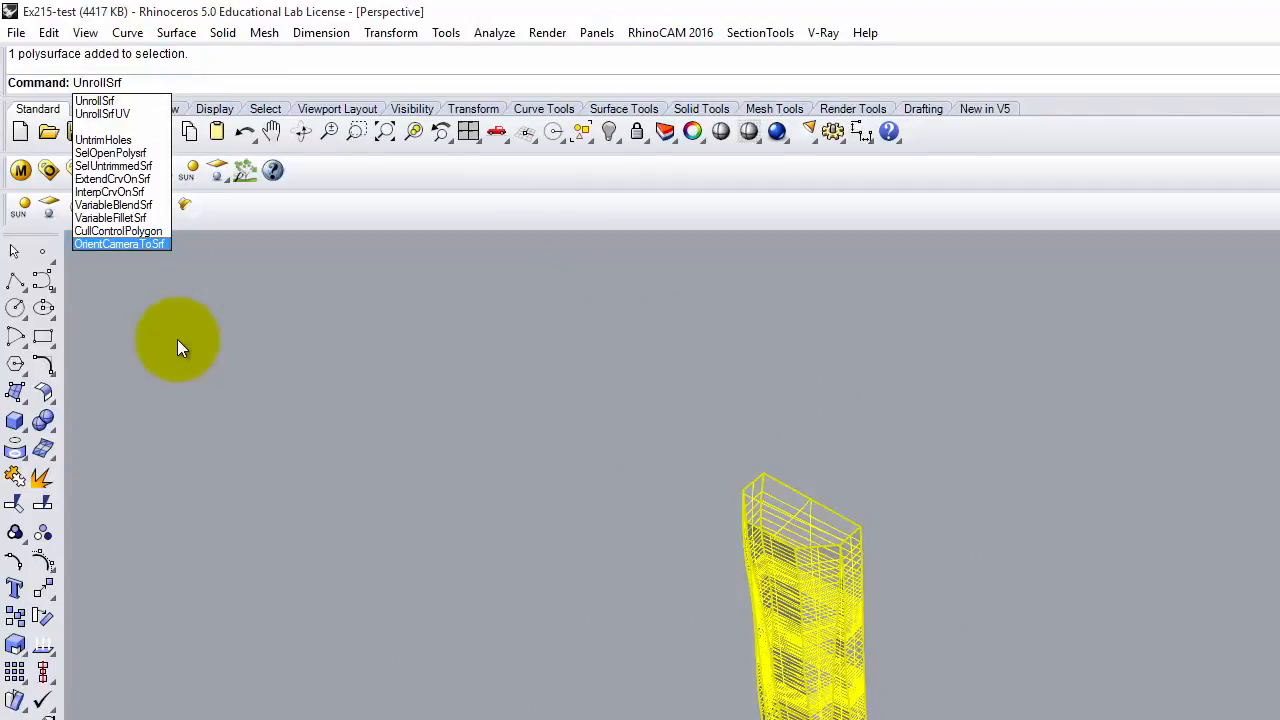
{"action": "key", "text": "Return"}
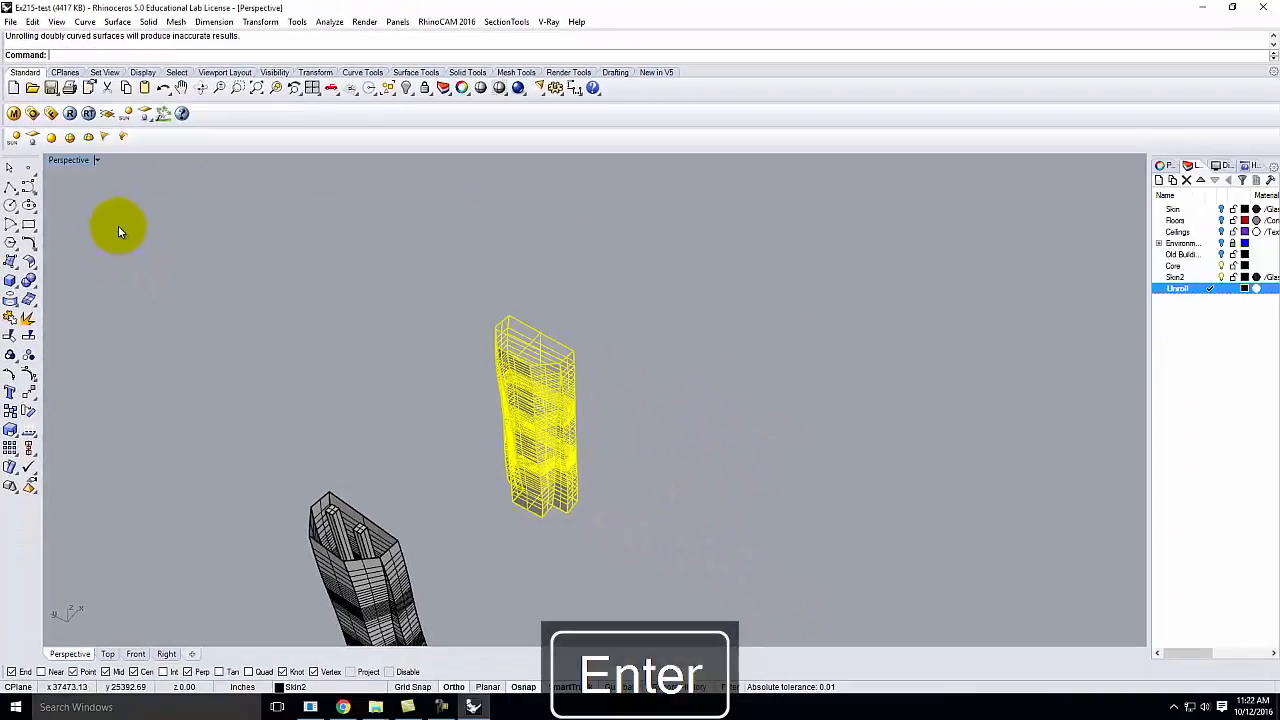
{"action": "mouse_move", "coordinate": [576, 432]}
{"action": "right_mouse_down"}
{"action": "mouse_move", "coordinate": [646, 432]}
{"action": "mouse_move", "coordinate": [596, 432]}
{"action": "right_mouse_up"}
{"action": "key", "text": "Escape"}
Explode the capped tower polysurface into separate surfaces
{"action": "left_click", "coordinate": [488, 462]}
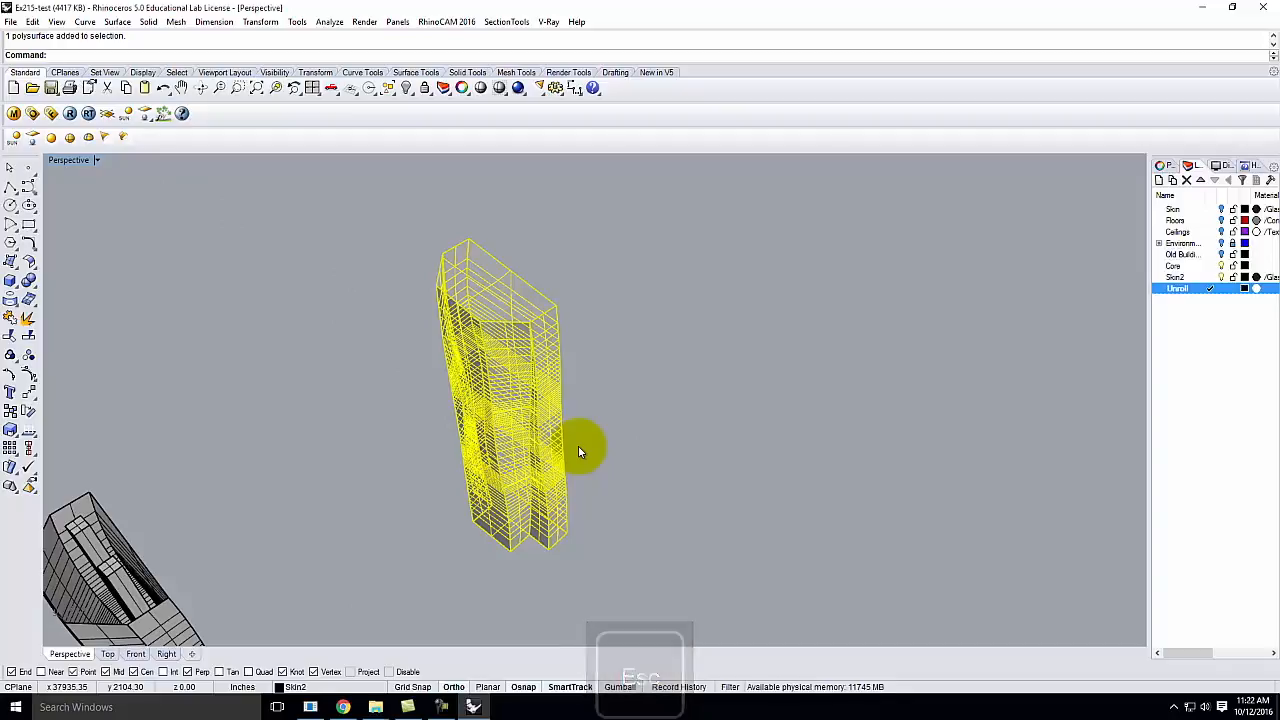
{"action": "left_click", "coordinate": [608, 343]}
{"action": "left_click", "coordinate": [493, 292]}
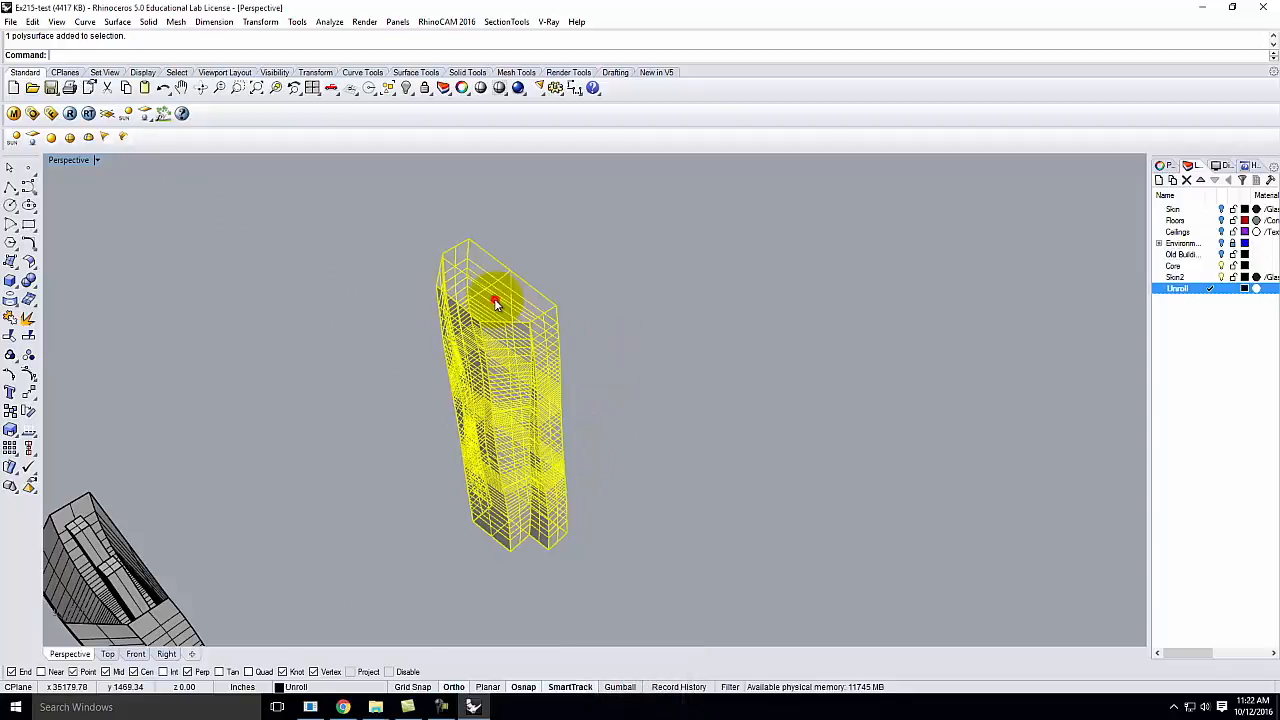
{"action": "key", "text": "Return"}
{"action": "left_click", "coordinate": [548, 276]}
Delete the top cap and the bottom cap surfaces from the exploded tower
{"action": "left_click", "coordinate": [490, 288]}
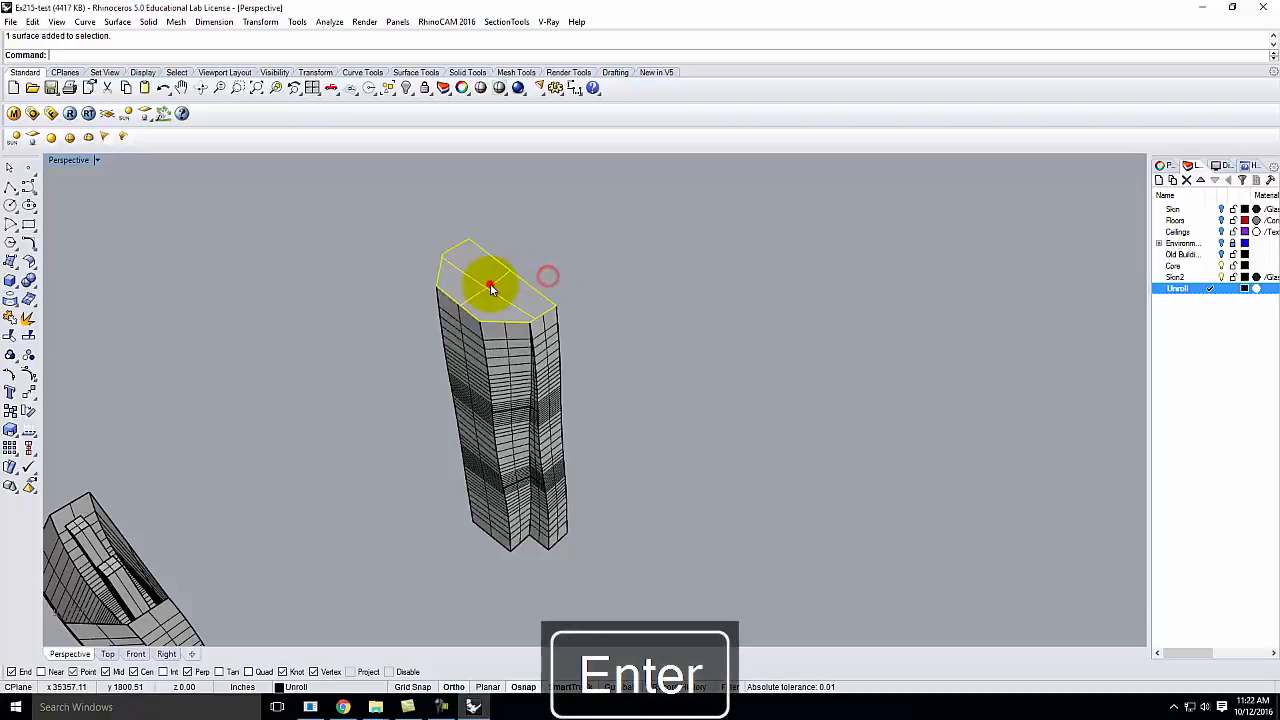
{"action": "key", "text": "Delete"}
{"action": "right_click_drag", "start_coordinate": [631, 500], "coordinate": [605, 290]}
{"action": "left_click", "coordinate": [480, 460]}
{"action": "key", "text": "Delete"}
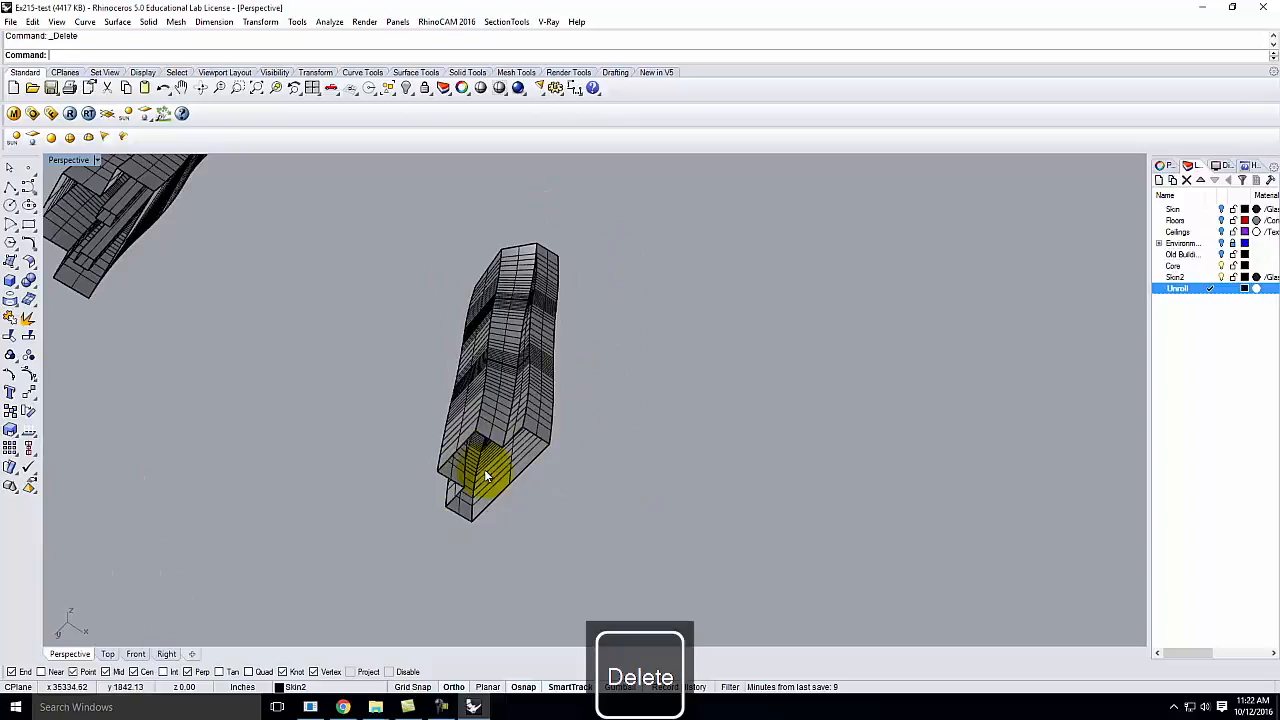
Cap the tower's open bottom with two rectangular corner-to-corner planes snapped to the base outline's corners
{"action": "left_click", "coordinate": [12, 263]}
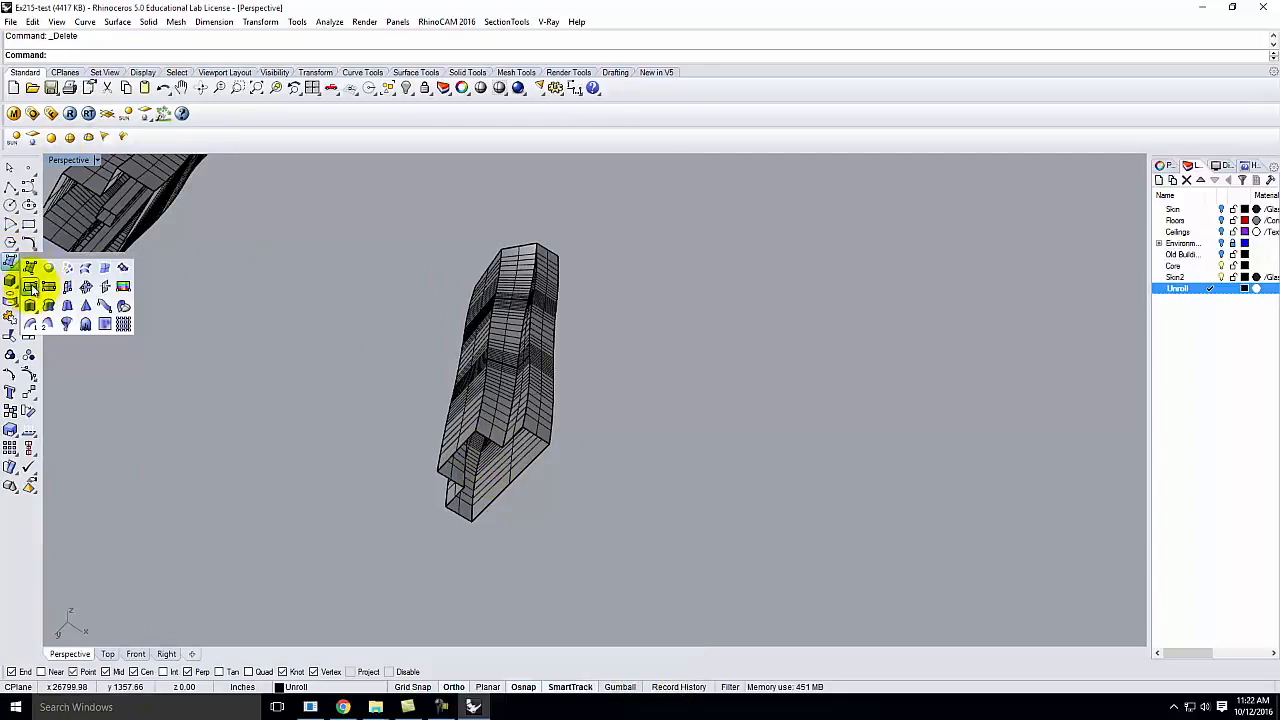
{"action": "left_click", "coordinate": [31, 288]}
{"action": "left_click", "coordinate": [477, 522]}
{"action": "left_click", "coordinate": [518, 432]}
{"action": "key", "text": "Return"}
{"action": "left_click", "coordinate": [476, 432]}
{"action": "left_click", "coordinate": [466, 490]}
Create an oversized rectangular plane over the tower's open top and shift it slightly so it overhangs the rim on all sides
{"action": "right_click_drag", "start_coordinate": [484, 473], "coordinate": [486, 316]}
{"action": "scroll", "coordinate": [500, 310], "scroll_direction": "up", "scroll_amount": 5}
{"action": "key", "text": "Return"}
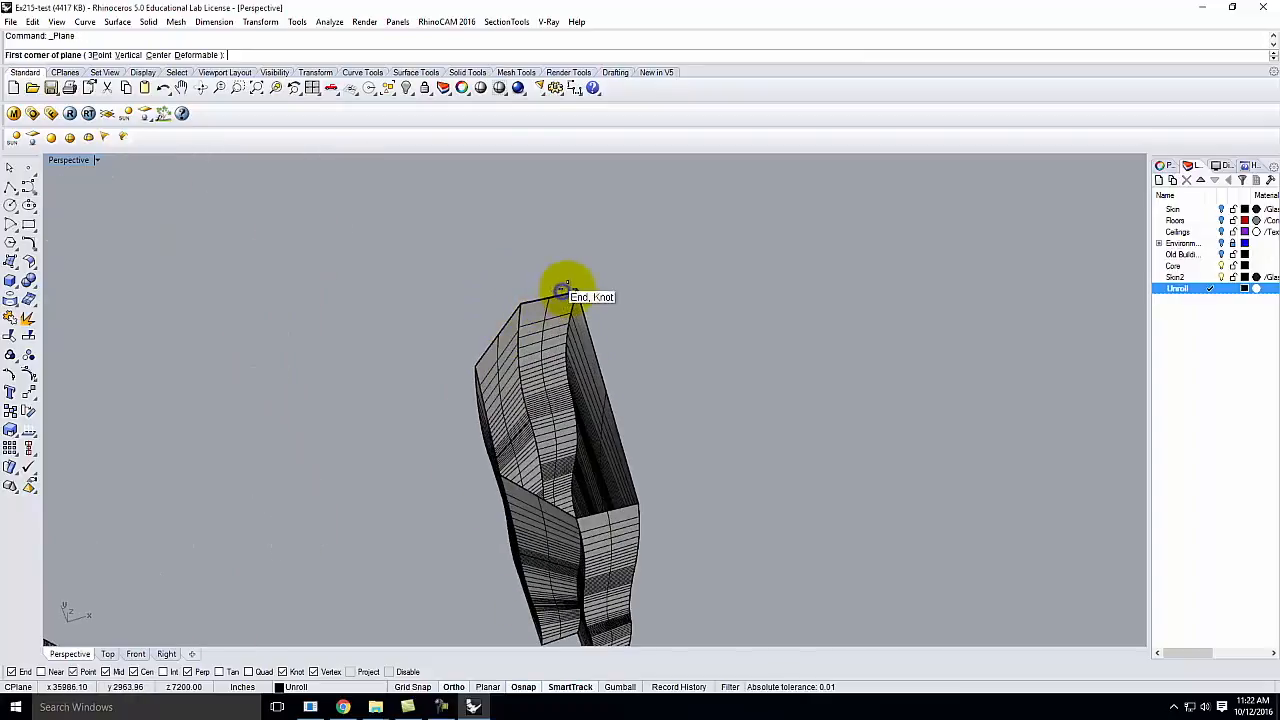
{"action": "left_click", "coordinate": [571, 291]}
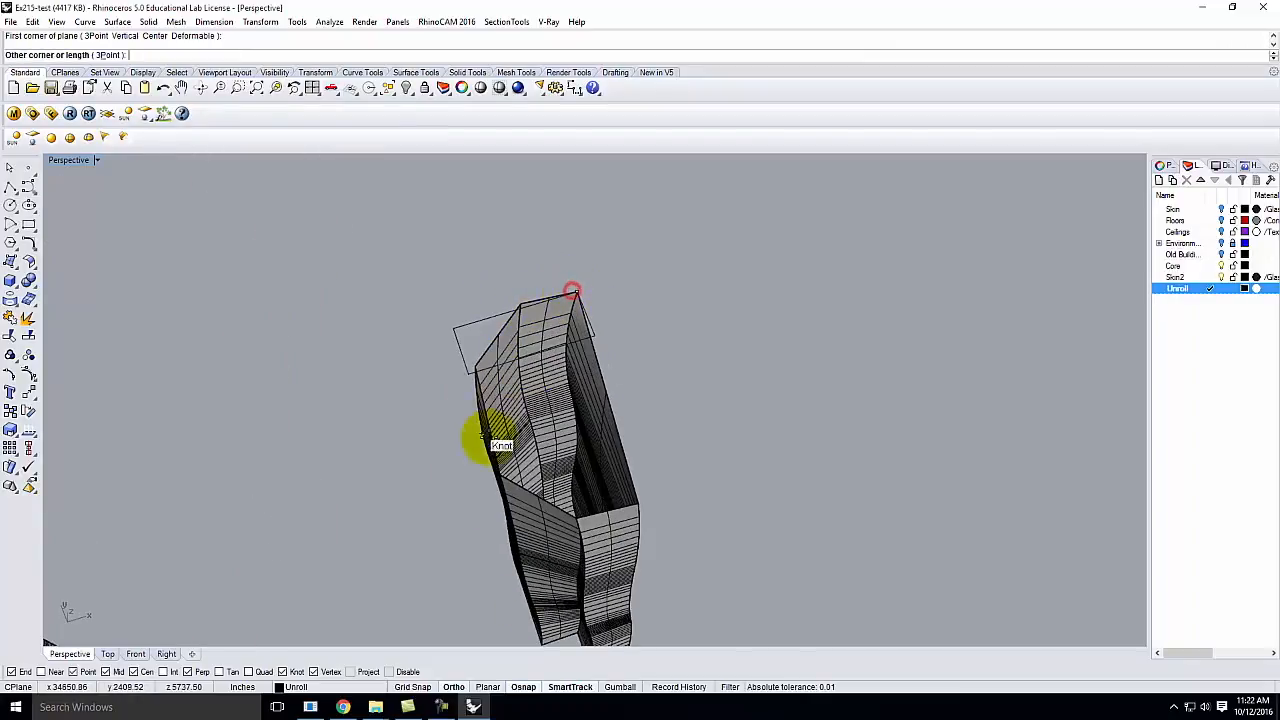
{"action": "left_click", "coordinate": [443, 589]}
{"action": "left_click_drag", "start_coordinate": [428, 376], "coordinate": [422, 360]}
{"action": "key", "text": "Escape"}
{"action": "key", "text": "Escape"}
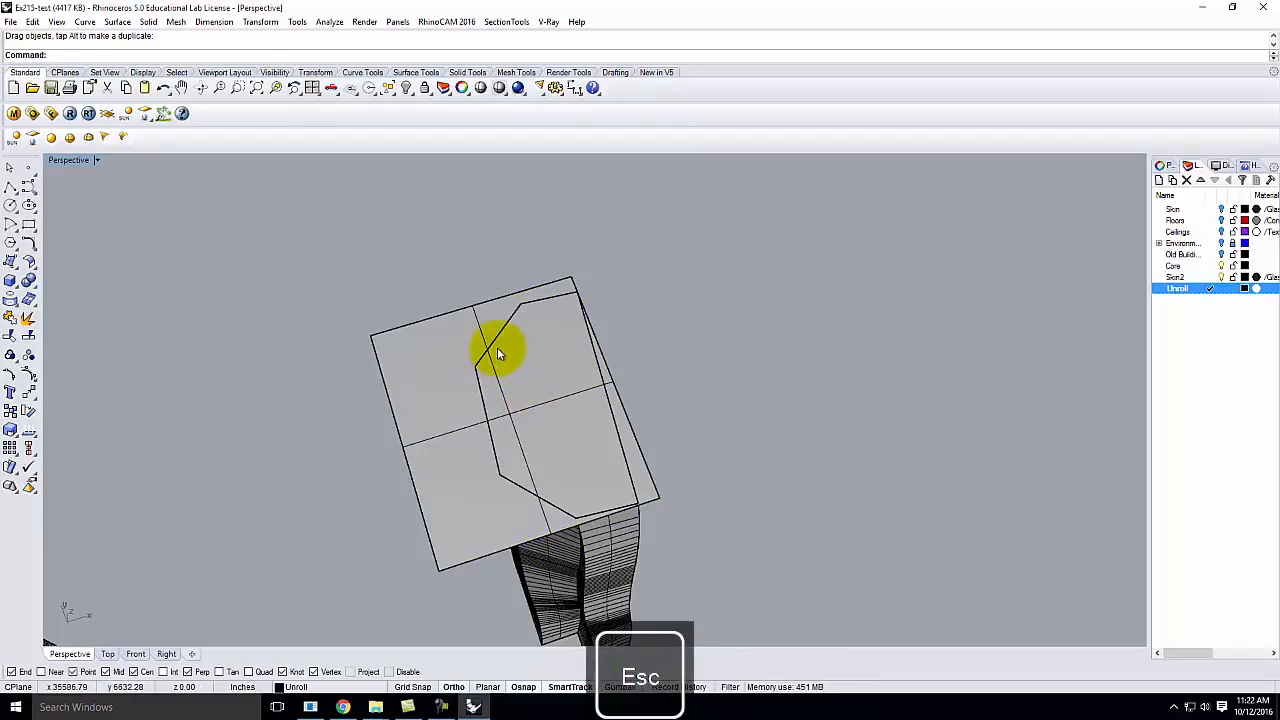
Select all the tower's side wall surfaces and join them
{"action": "left_click", "coordinate": [497, 347]}
{"action": "left_click", "coordinate": [541, 385]}
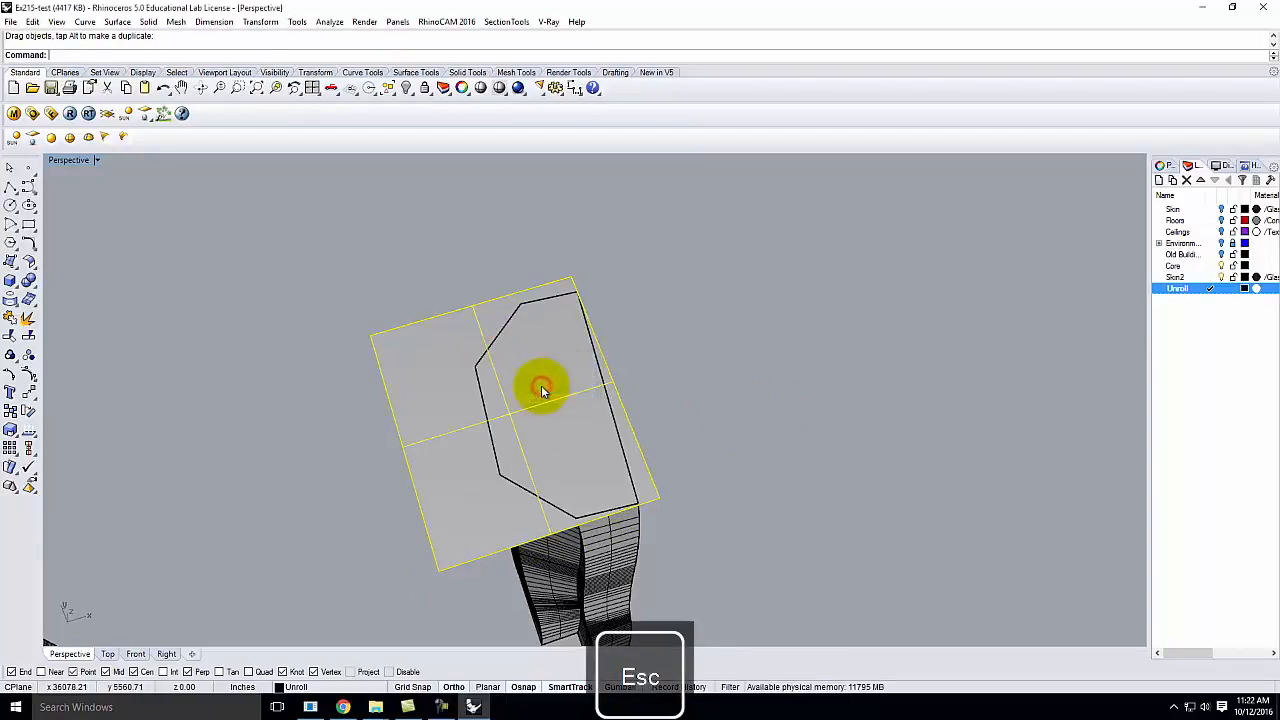
{"action": "key", "text": "Escape"}
{"action": "left_click", "coordinate": [513, 316]}
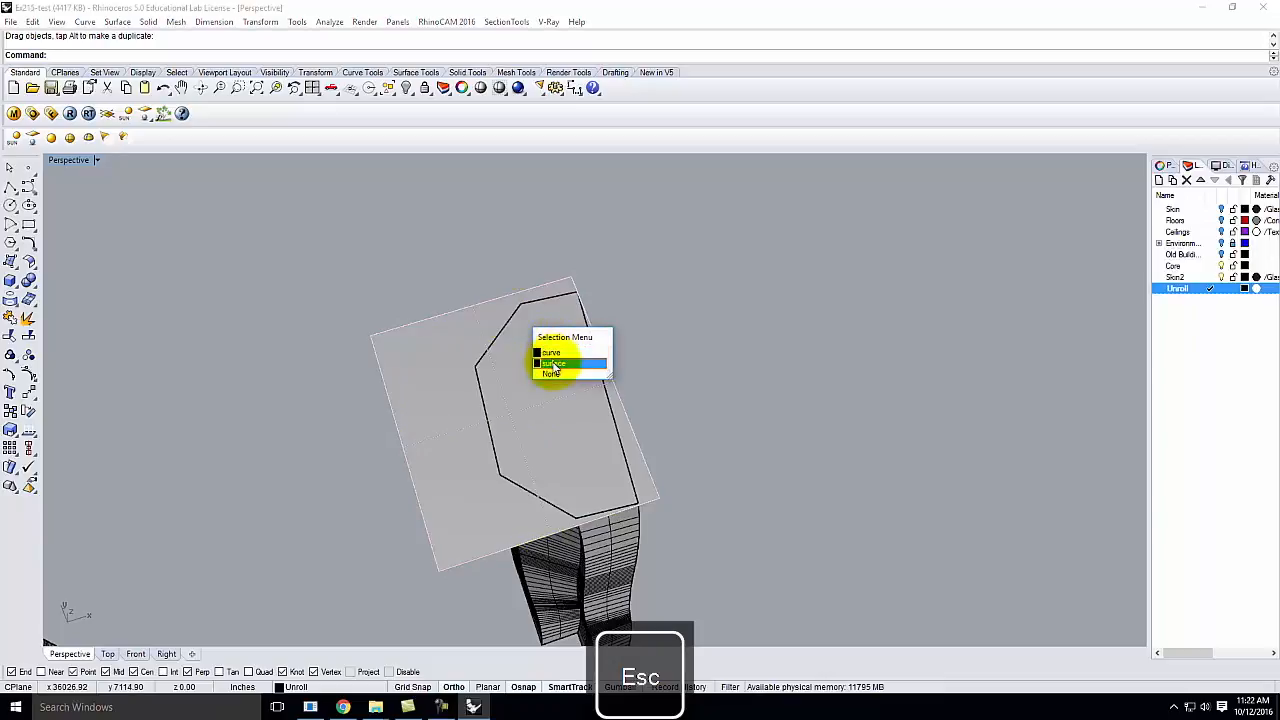
{"action": "left_click", "coordinate": [636, 558]}
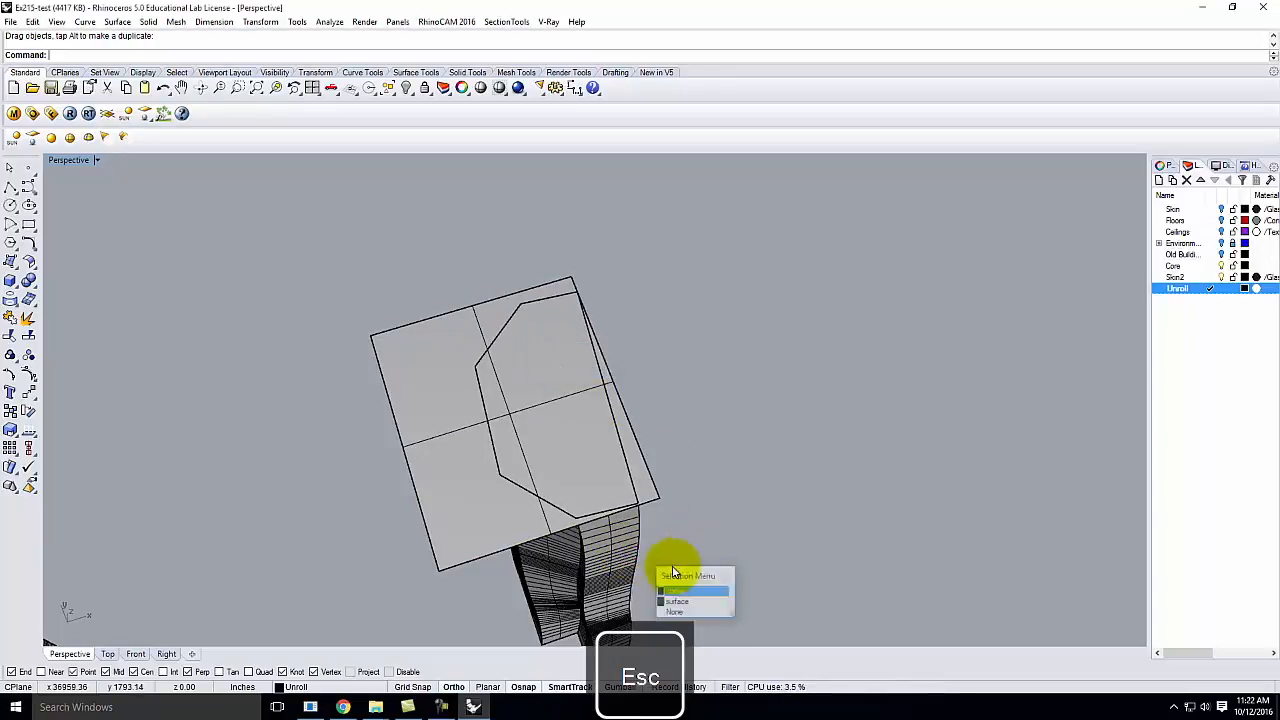
{"action": "left_click", "coordinate": [677, 601]}
{"action": "right_click_drag", "start_coordinate": [582, 553], "coordinate": [623, 517]}
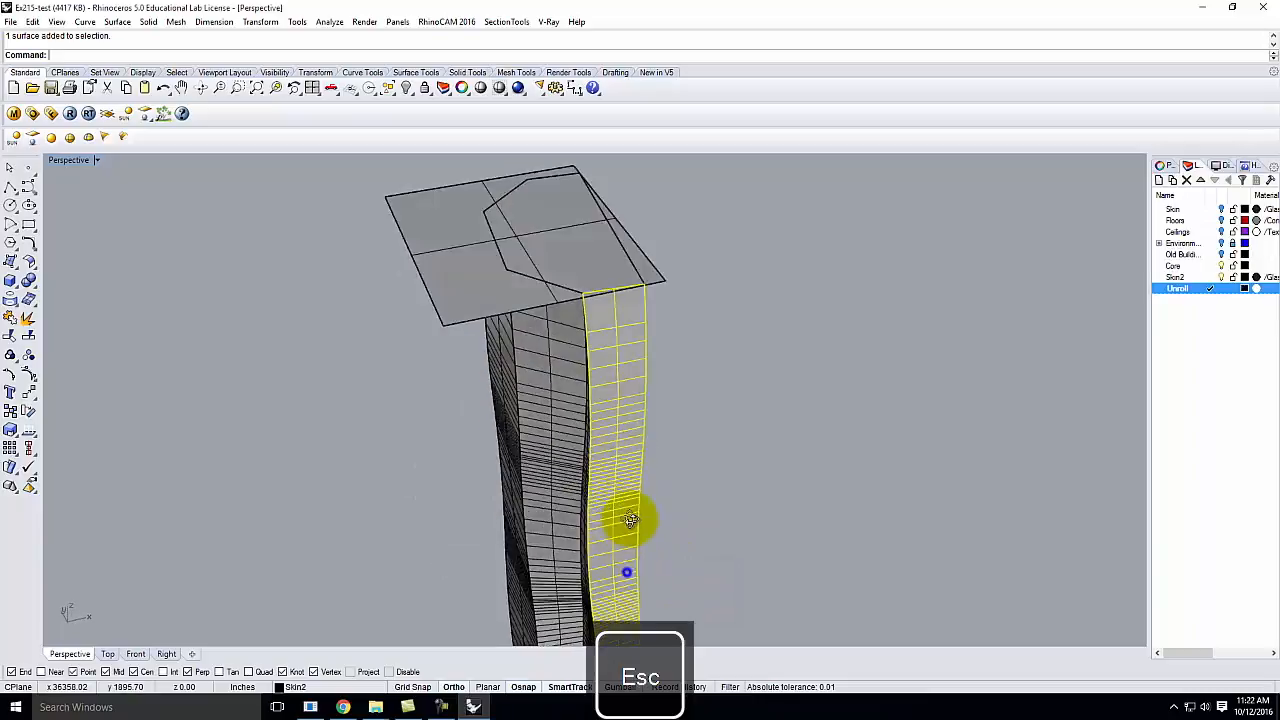
{"action": "scroll", "coordinate": [697, 429], "scroll_direction": "up", "scroll_amount": 3}
{"action": "left_click_drag", "start_coordinate": [781, 414], "coordinate": [459, 381]}
{"action": "key", "text": "Return"}
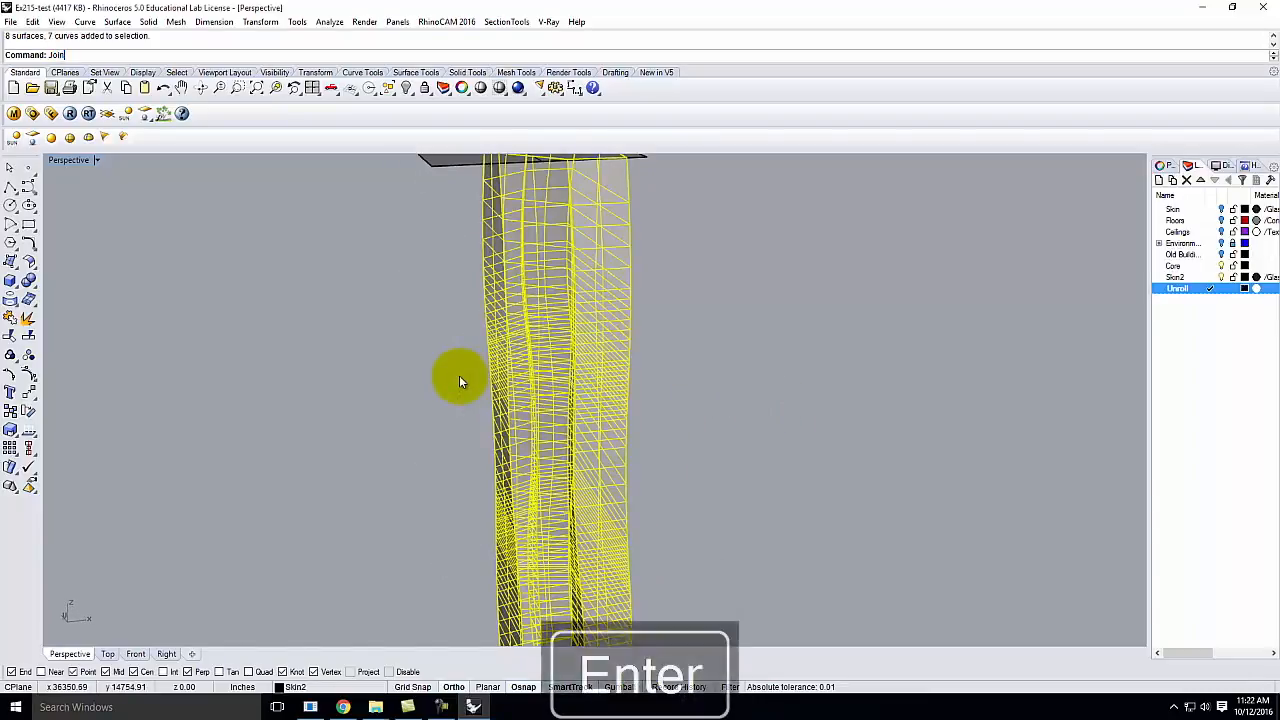
Trim off the part of the top plane outside the rim, using the joined tower walls as the cutting object
{"action": "right_click_drag", "start_coordinate": [459, 381], "coordinate": [800, 414]}
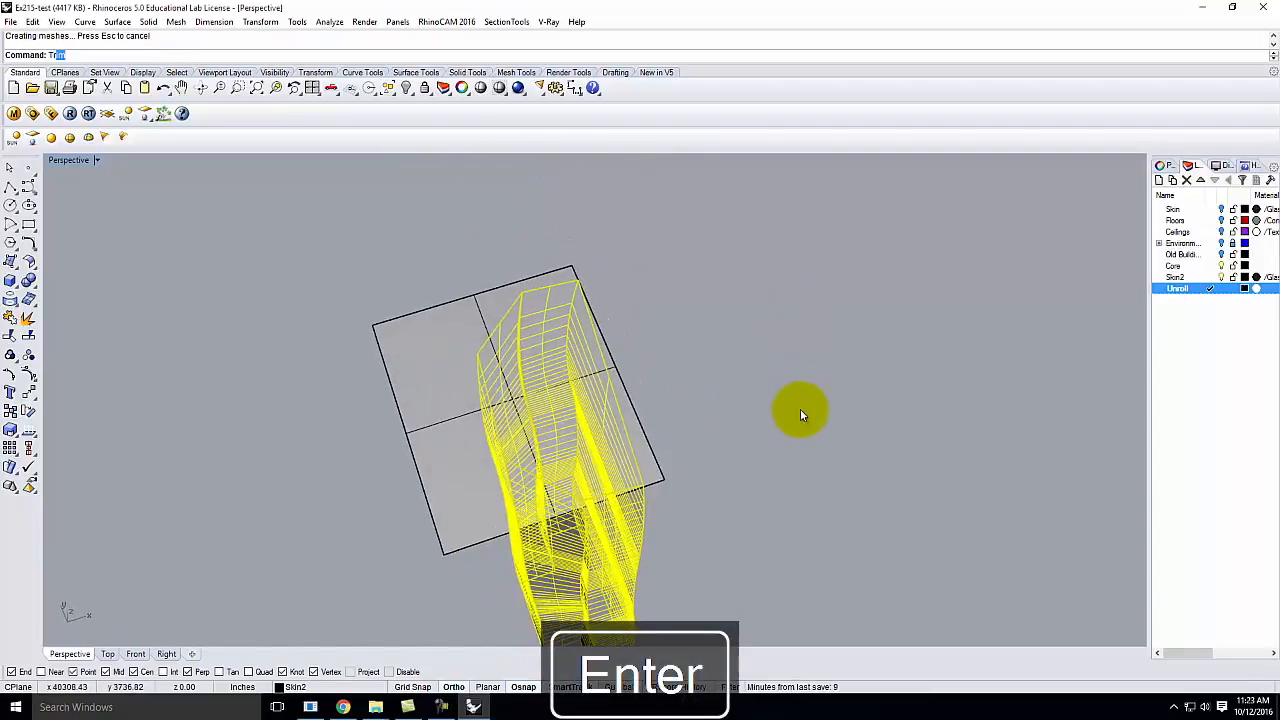
{"action": "key", "text": "Return"}
{"action": "left_click", "coordinate": [435, 345]}
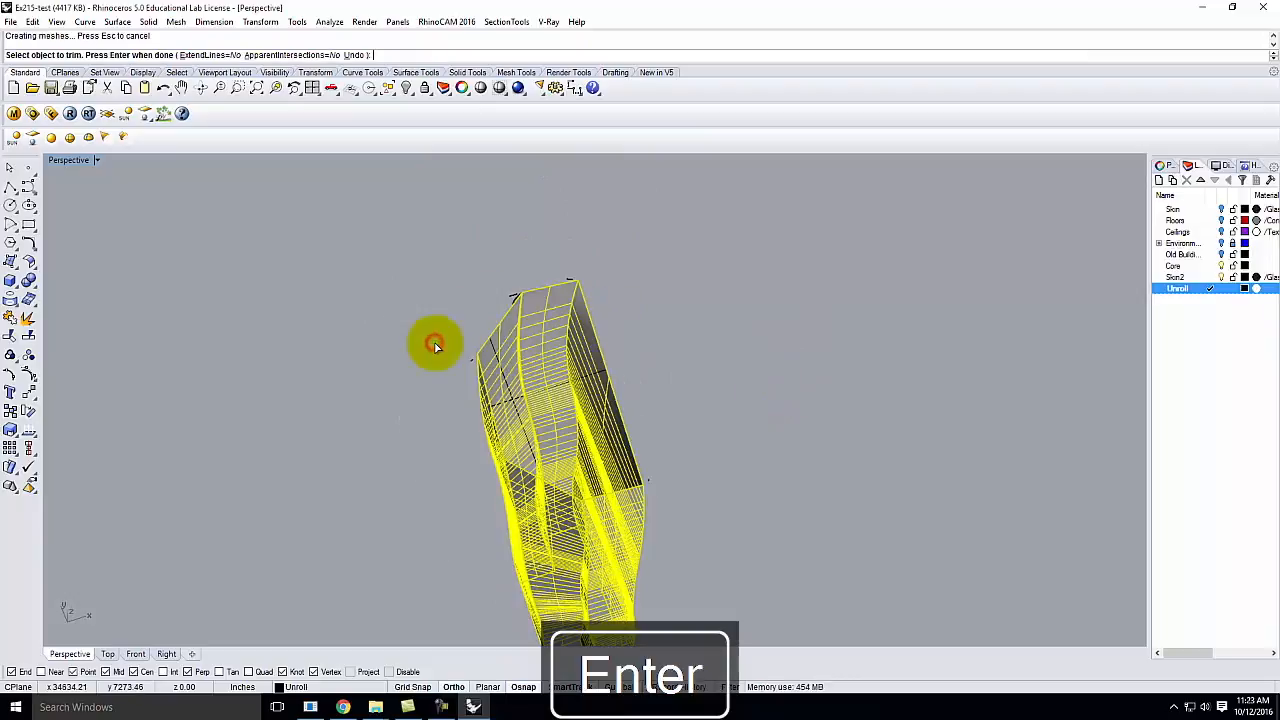
{"action": "key", "text": "Escape"}
Trim the leftover sliver beside the top cap so its edge runs straight along the tower's rim
{"action": "scroll", "coordinate": [560, 306], "scroll_direction": "up", "scroll_amount": 6}
{"action": "right_click_drag", "start_coordinate": [457, 303], "coordinate": [546, 305]}
{"action": "scroll", "coordinate": [804, 326], "scroll_direction": "up", "scroll_amount": 5}
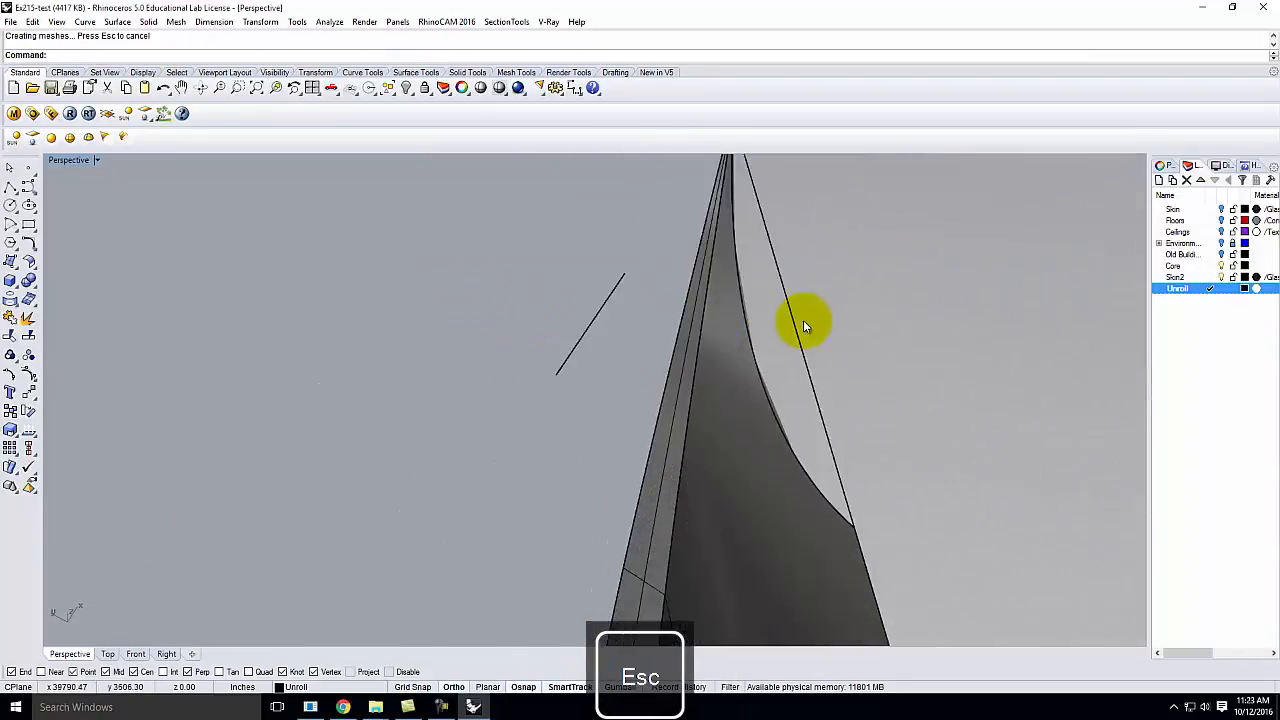
{"action": "left_click", "coordinate": [778, 330]}
{"action": "scroll", "coordinate": [630, 330], "scroll_direction": "down", "scroll_amount": 5}
{"action": "scroll", "coordinate": [642, 332], "scroll_direction": "up", "scroll_amount": 2}
{"action": "key", "text": "Escape"}
{"action": "right_click_drag", "start_coordinate": [642, 330], "coordinate": [710, 319]}
{"action": "left_click", "coordinate": [609, 304]}
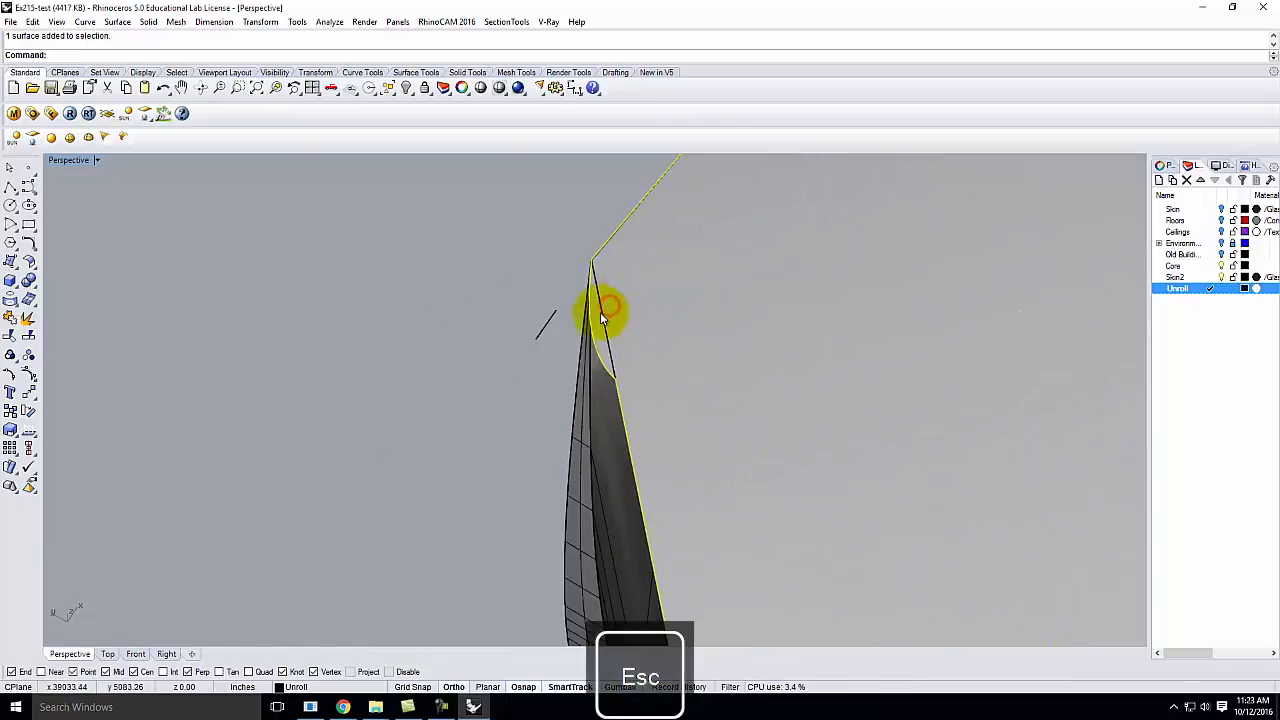
{"action": "left_click", "coordinate": [607, 318]}
{"action": "left_click", "coordinate": [633, 350]}
{"action": "type", "text": "Trim"}
{"action": "key", "text": "Return"}
{"action": "left_click", "coordinate": [602, 348]}
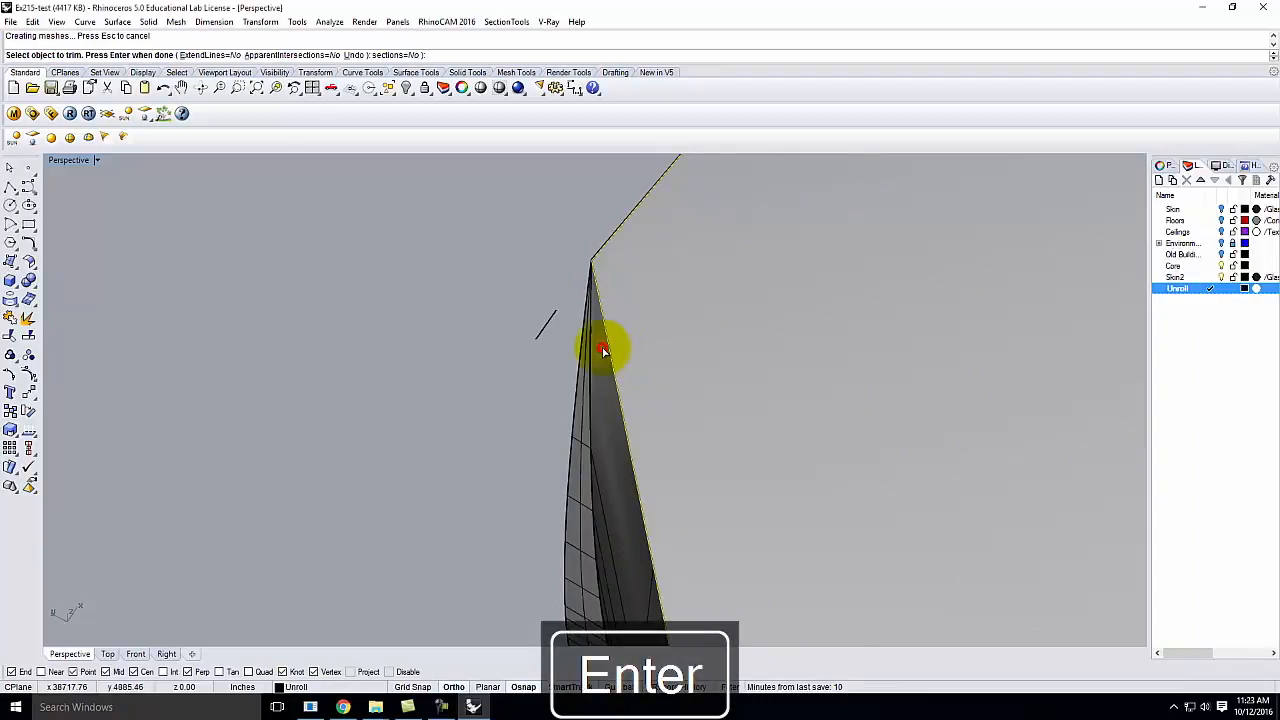
{"action": "key", "text": "Escape"}
Join the tower walls with the top cap and the two bottom planes into one polysurface
{"action": "right_click_drag", "start_coordinate": [506, 323], "coordinate": [580, 420]}
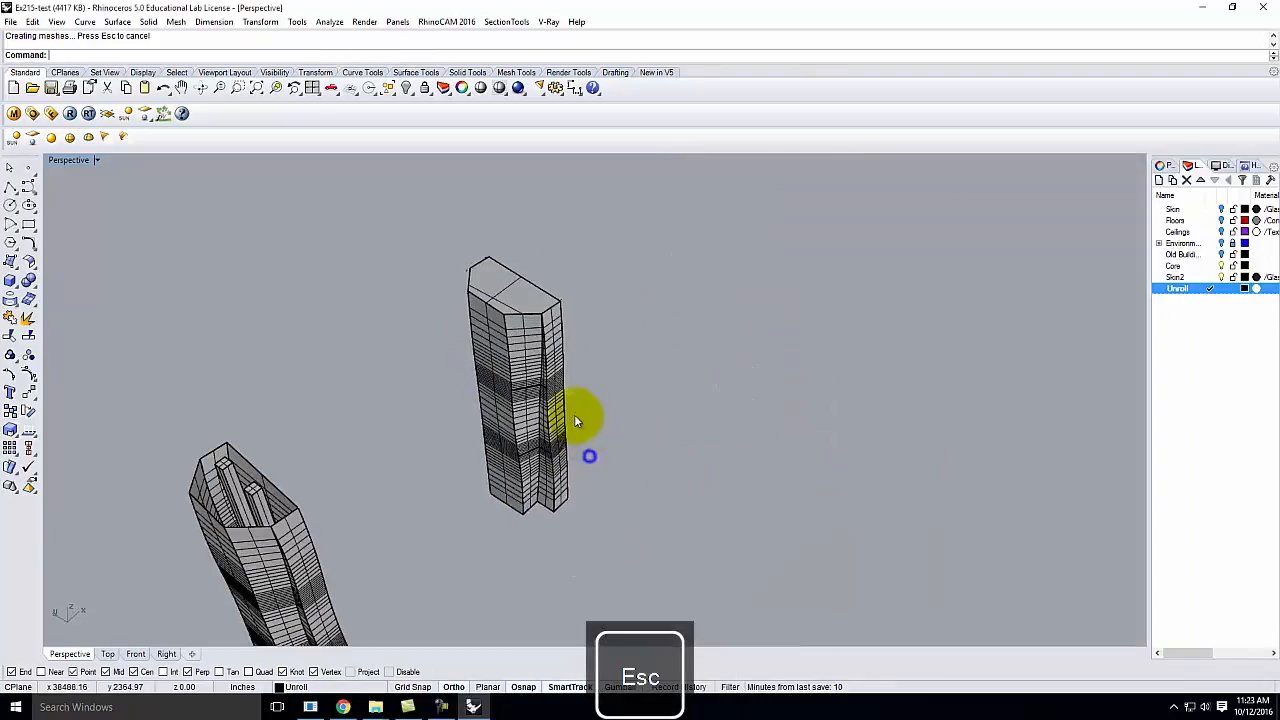
{"action": "left_click", "coordinate": [510, 290]}
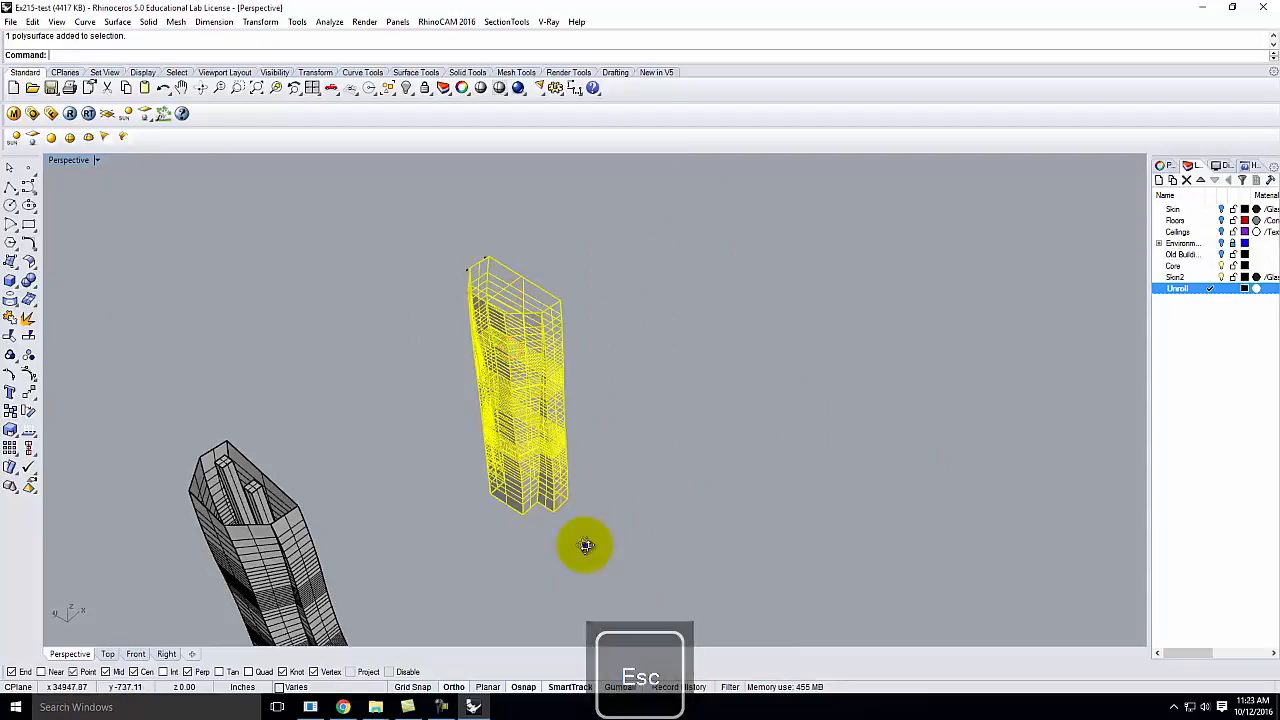
{"action": "right_click_drag", "start_coordinate": [586, 545], "coordinate": [583, 543]}
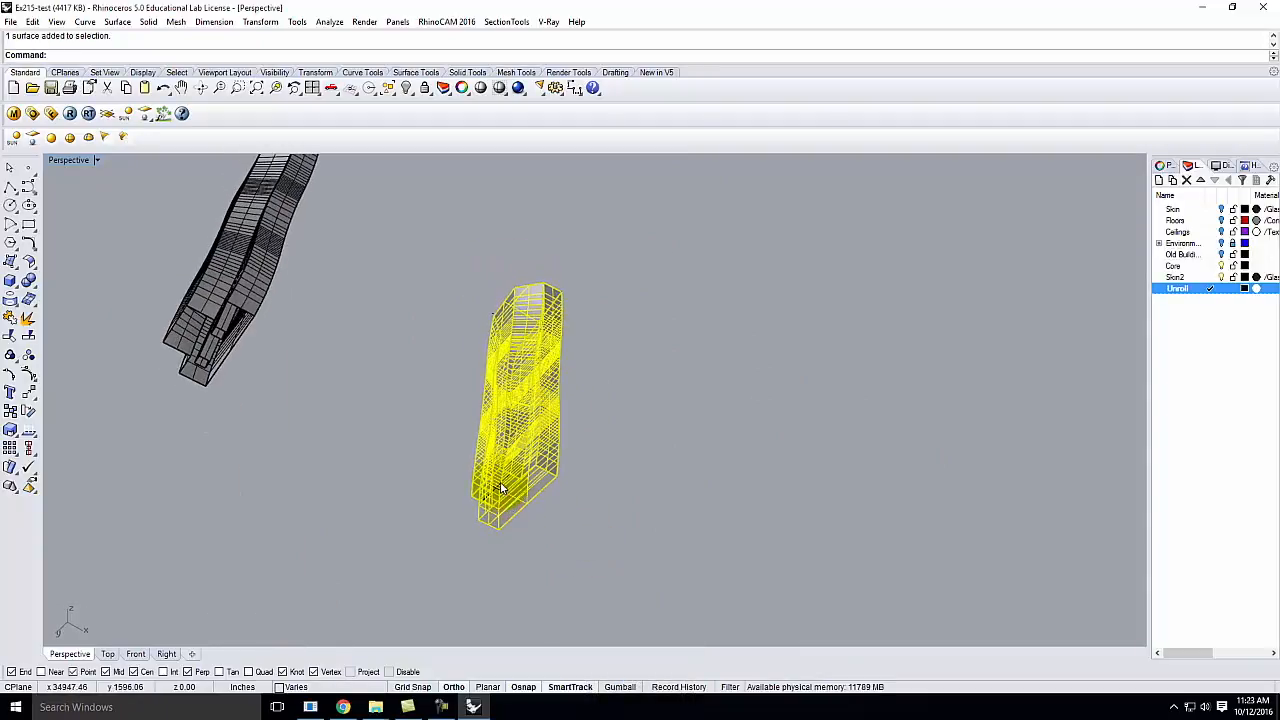
{"action": "key", "text": "Return"}
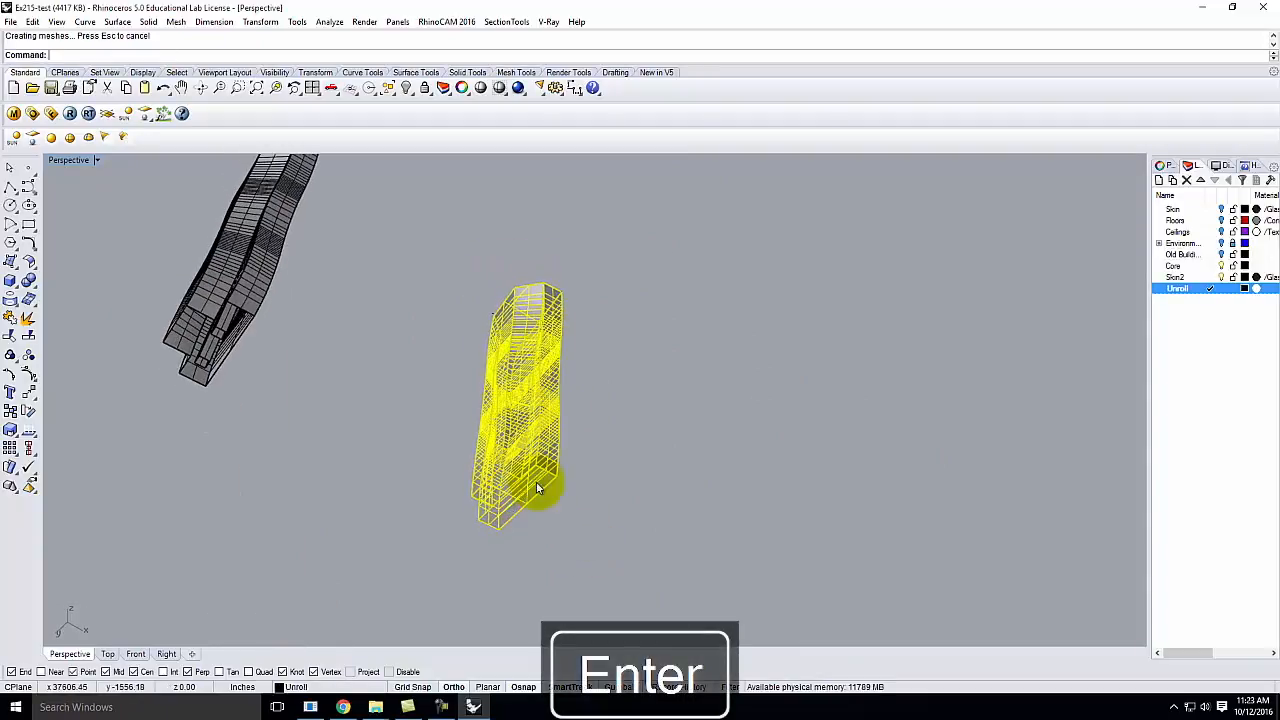
Unroll the joined tower polysurface with Labels set to Yes
{"action": "right_click_drag", "start_coordinate": [749, 393], "coordinate": [560, 337]}
{"action": "left_click", "coordinate": [527, 303]}
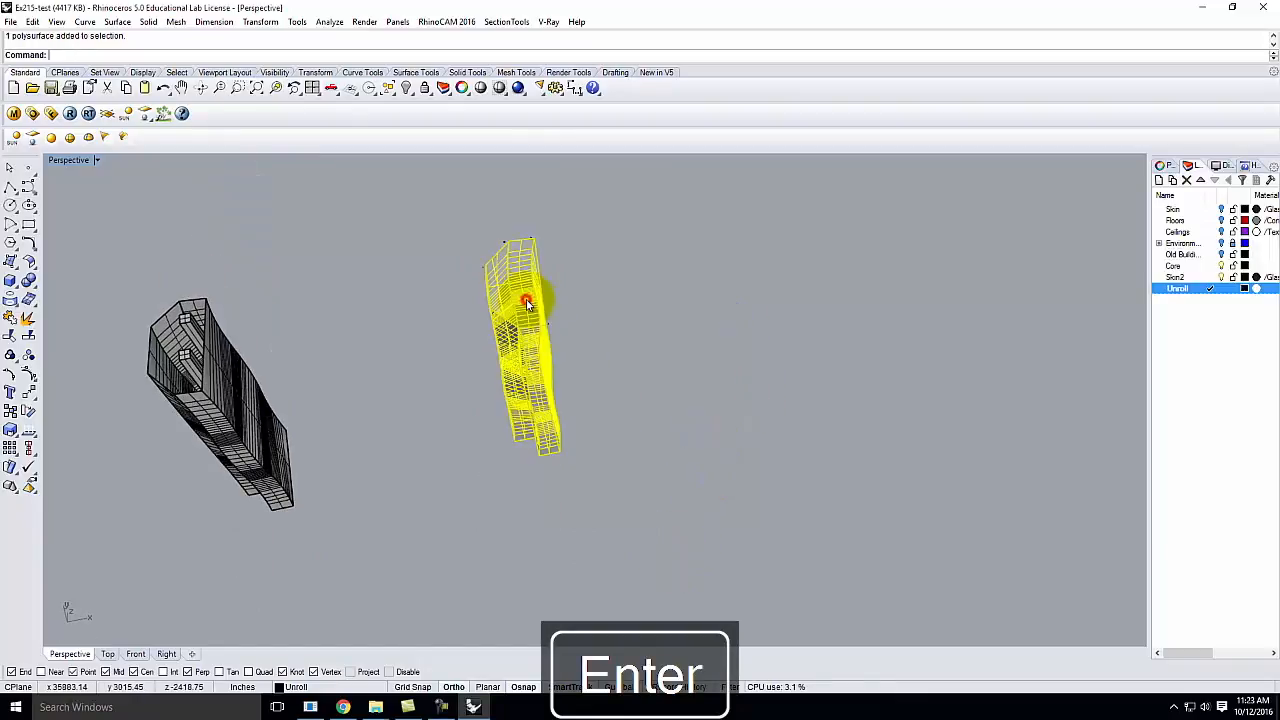
{"action": "type", "text": "Unro"}
{"action": "key", "text": "Return"}
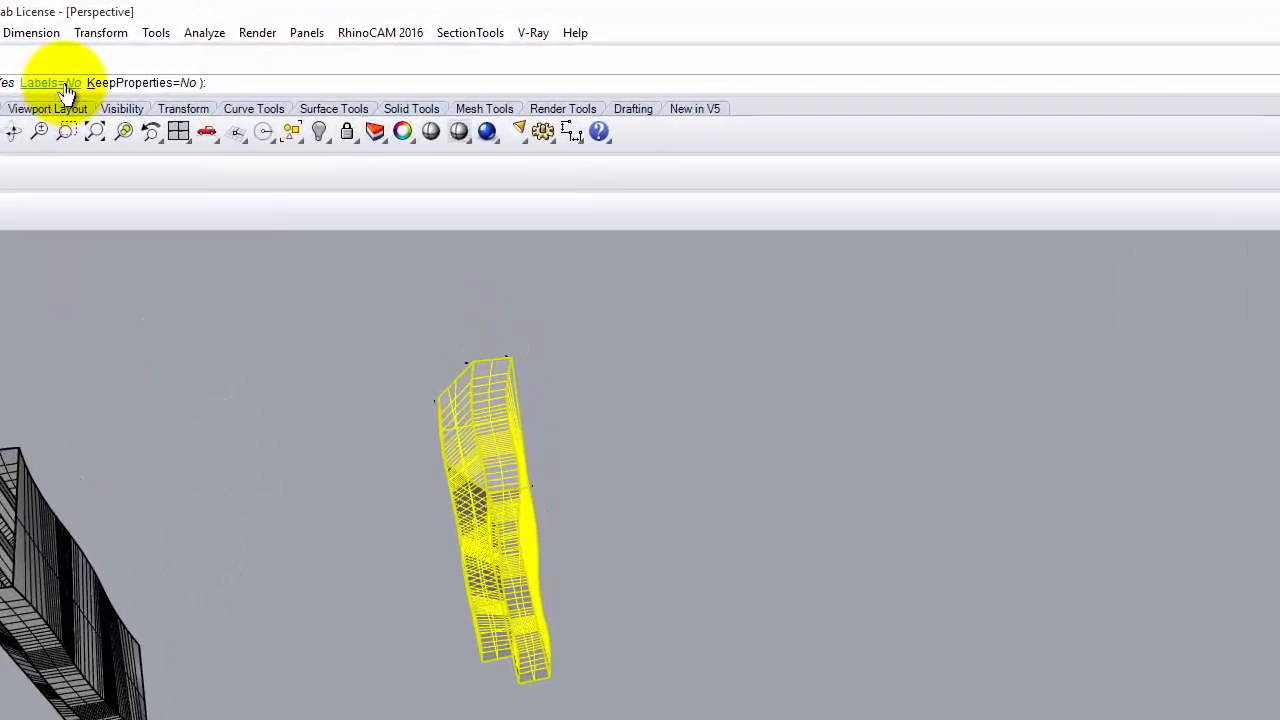
{"action": "left_click", "coordinate": [66, 84]}
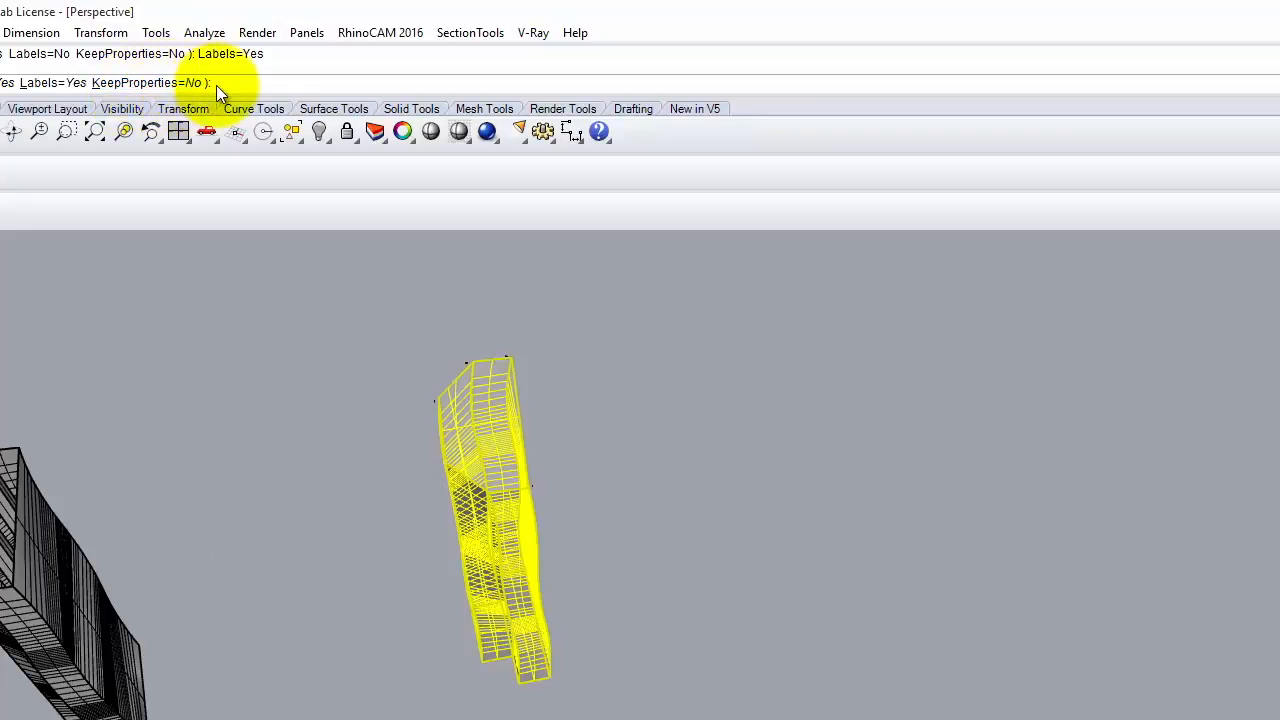
{"action": "key", "text": "Return"}
Examine the numbered edge labels on the tower and on the matching unrolled flat pieces
{"action": "right_click_drag", "start_coordinate": [217, 638], "coordinate": [283, 601]}
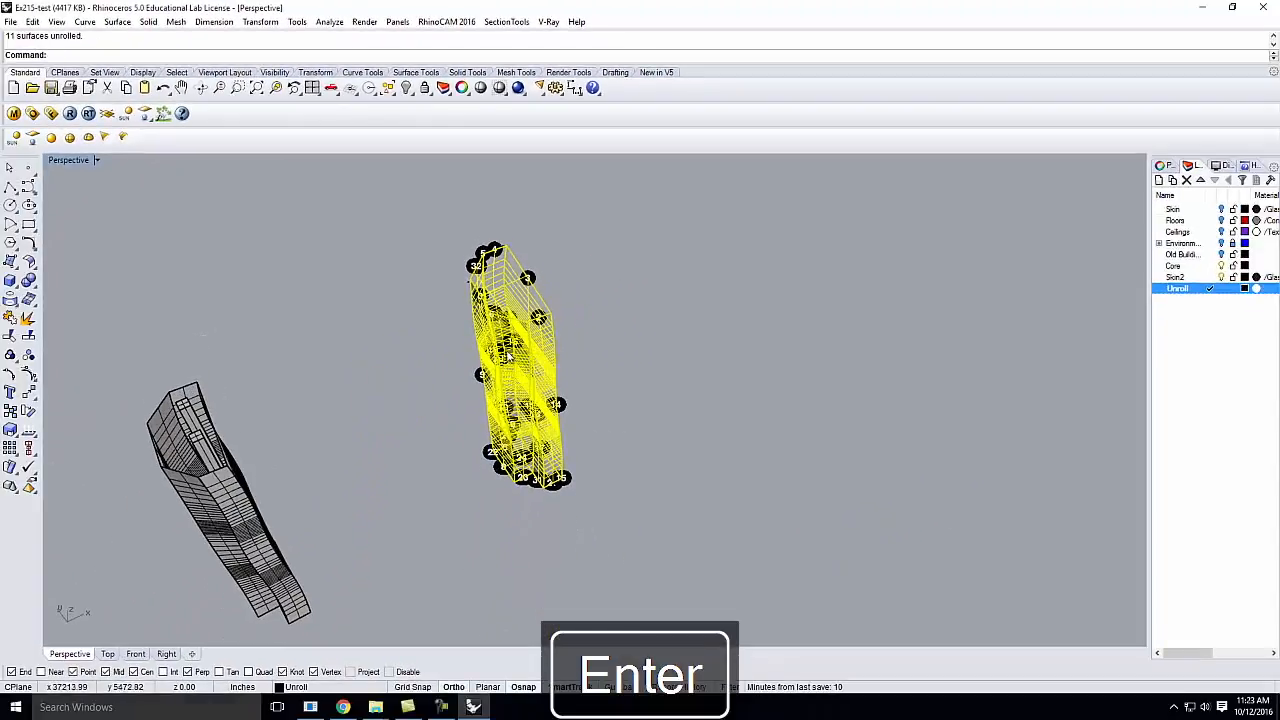
{"action": "left_click", "coordinate": [597, 317]}
{"action": "scroll", "coordinate": [516, 289], "scroll_direction": "up", "scroll_amount": 6}
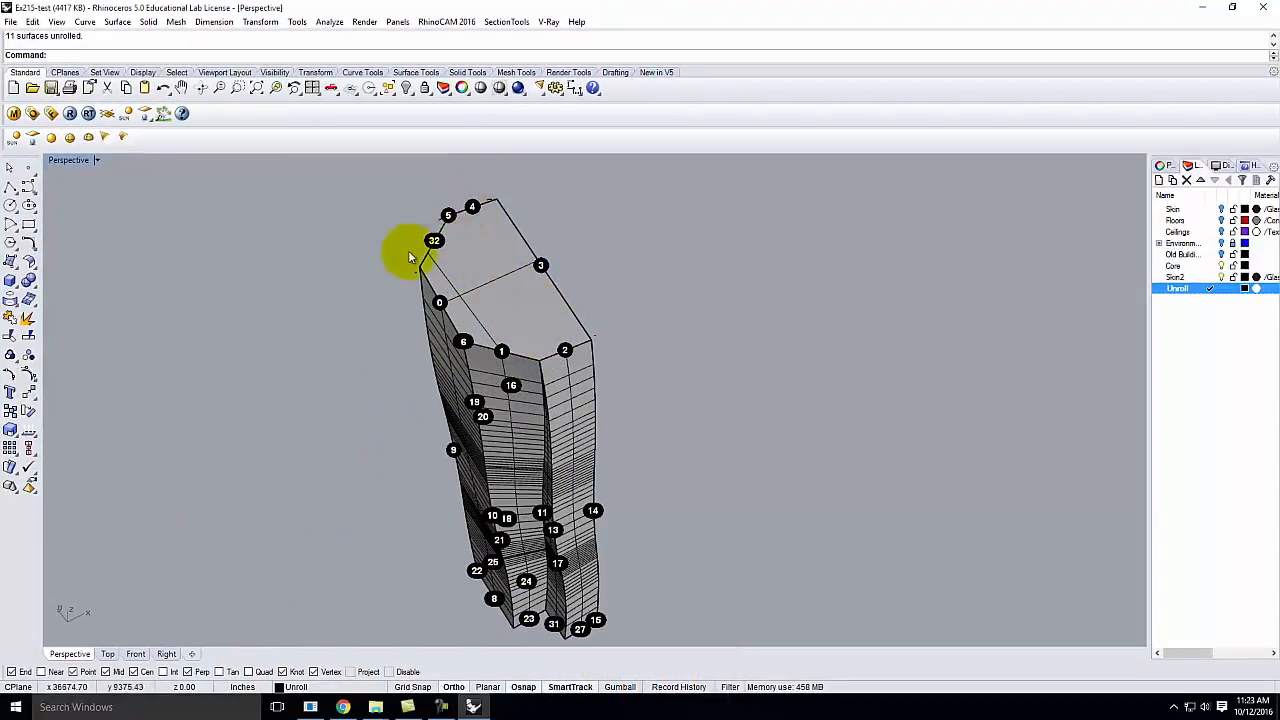
{"action": "scroll", "coordinate": [591, 357], "scroll_direction": "down", "scroll_amount": 4}
{"action": "right_click_drag", "start_coordinate": [613, 432], "coordinate": [390, 390]}
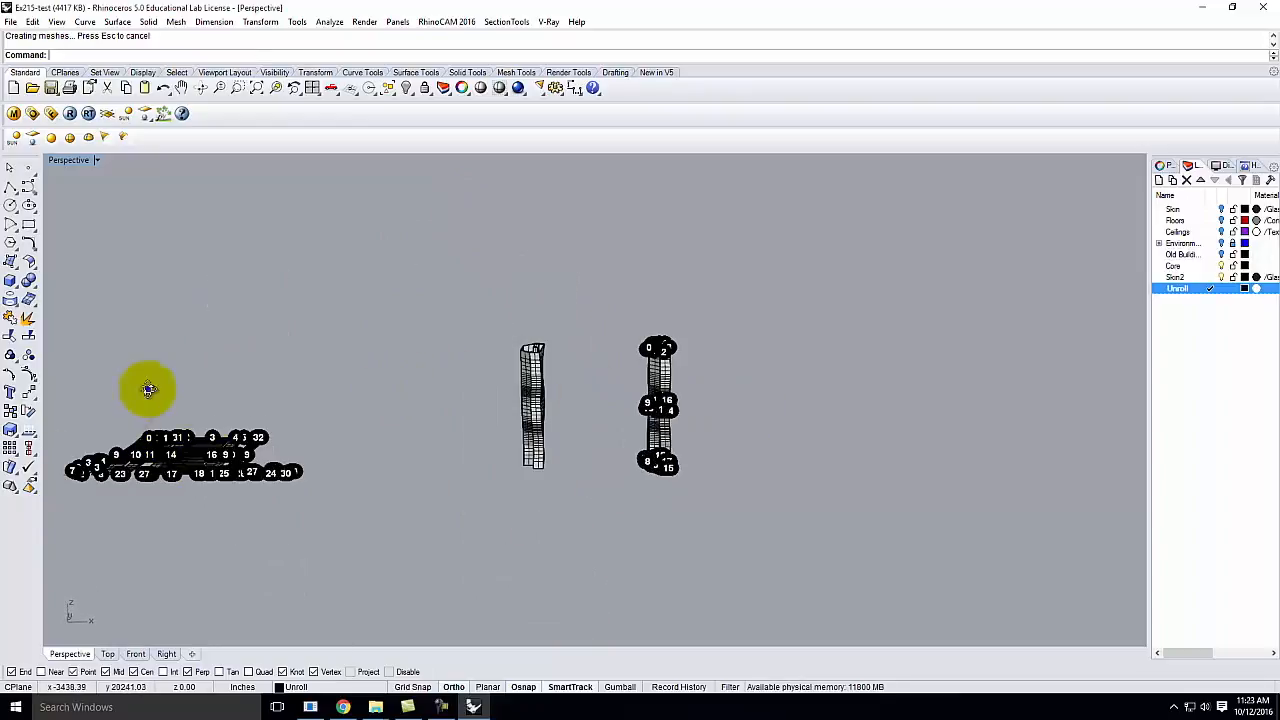
{"action": "right_click_drag", "start_coordinate": [146, 386], "coordinate": [143, 528]}
{"action": "scroll", "coordinate": [120, 414], "scroll_direction": "up", "scroll_amount": 5}
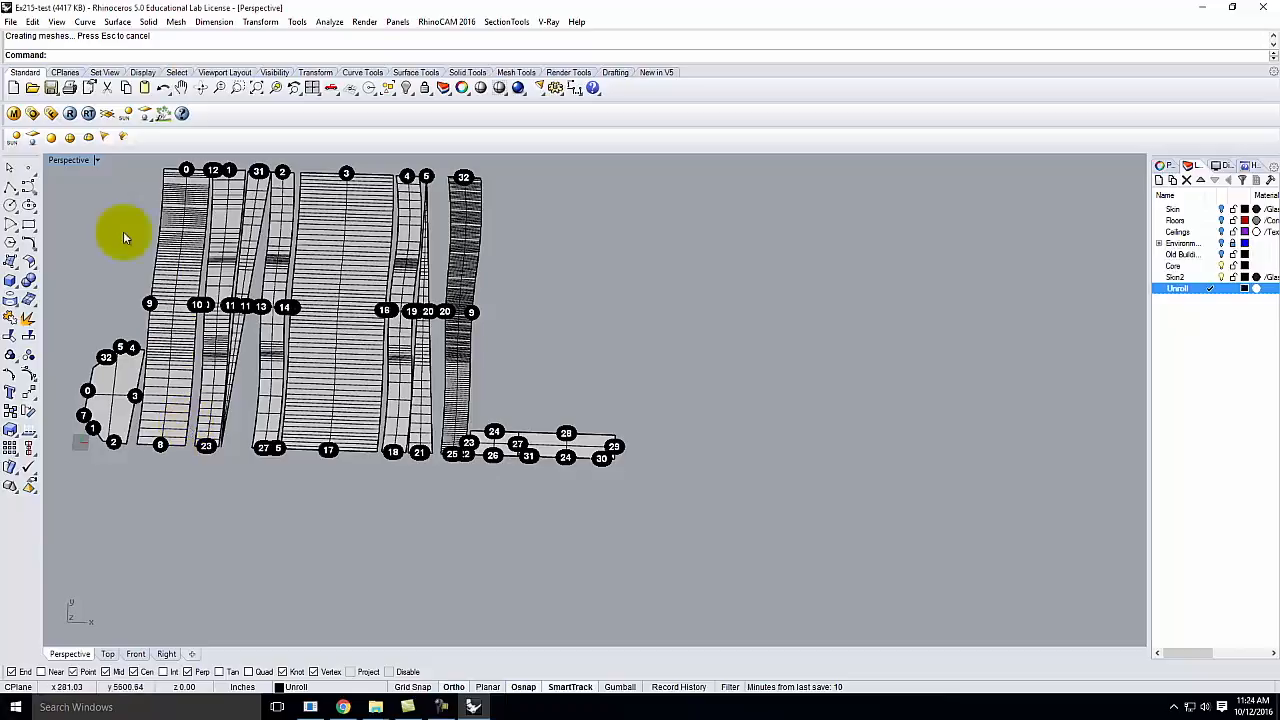
In the Top view, move the unrolled top cap and the two bottom cap rectangles away from the wall strips and each other
{"action": "left_click", "coordinate": [72, 158]}
{"action": "double_click", "coordinate": [66, 159]}
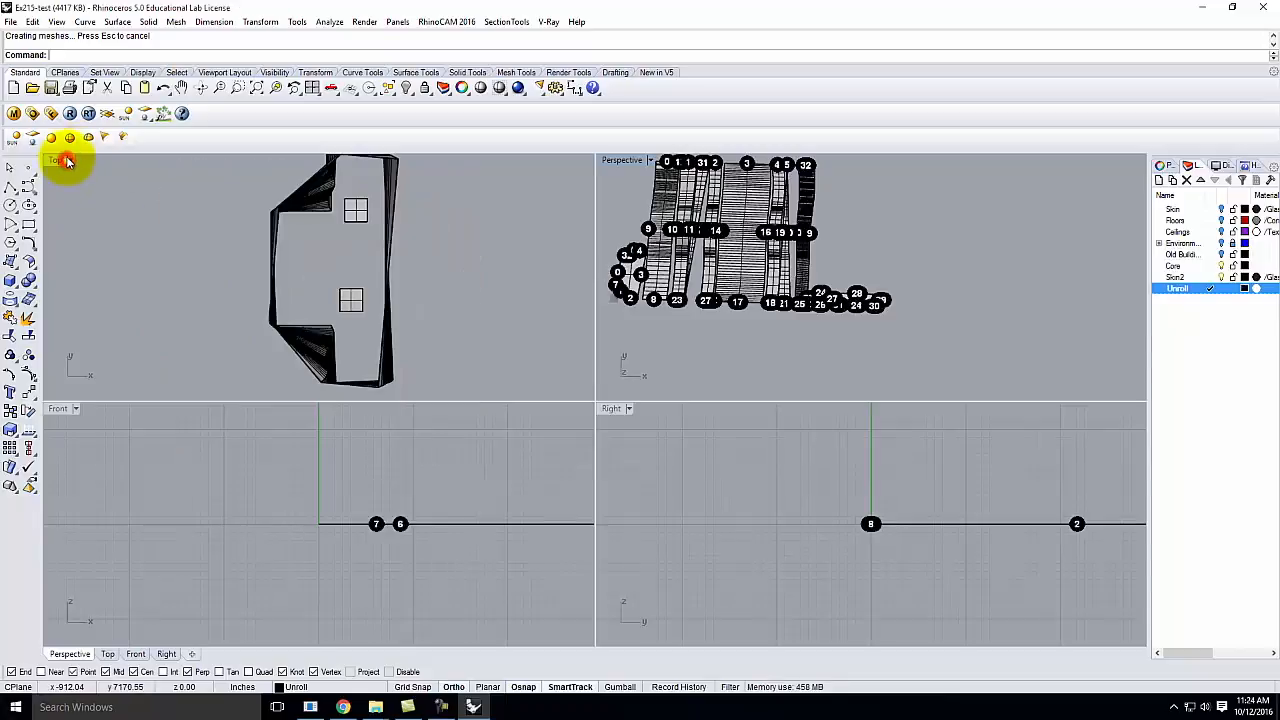
{"action": "double_click", "coordinate": [58, 157]}
{"action": "scroll", "coordinate": [835, 400], "scroll_direction": "down", "scroll_amount": 5}
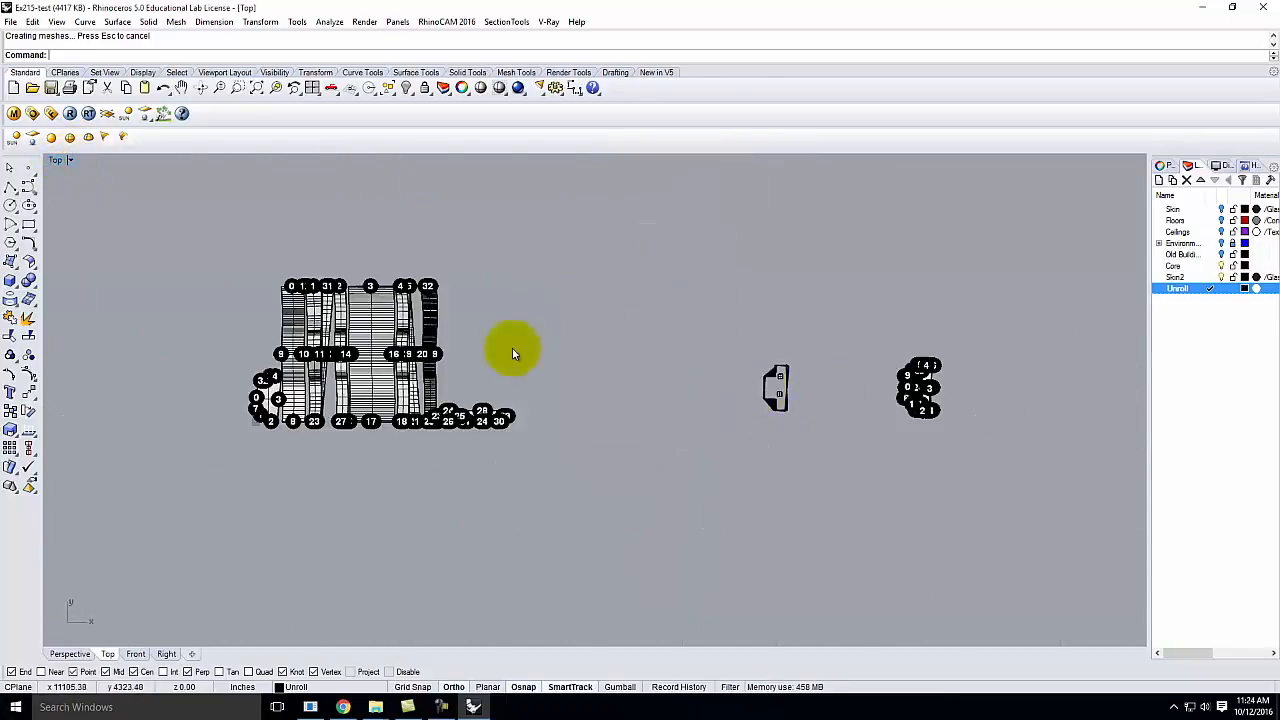
{"action": "scroll", "coordinate": [240, 320], "scroll_direction": "up", "scroll_amount": 5}
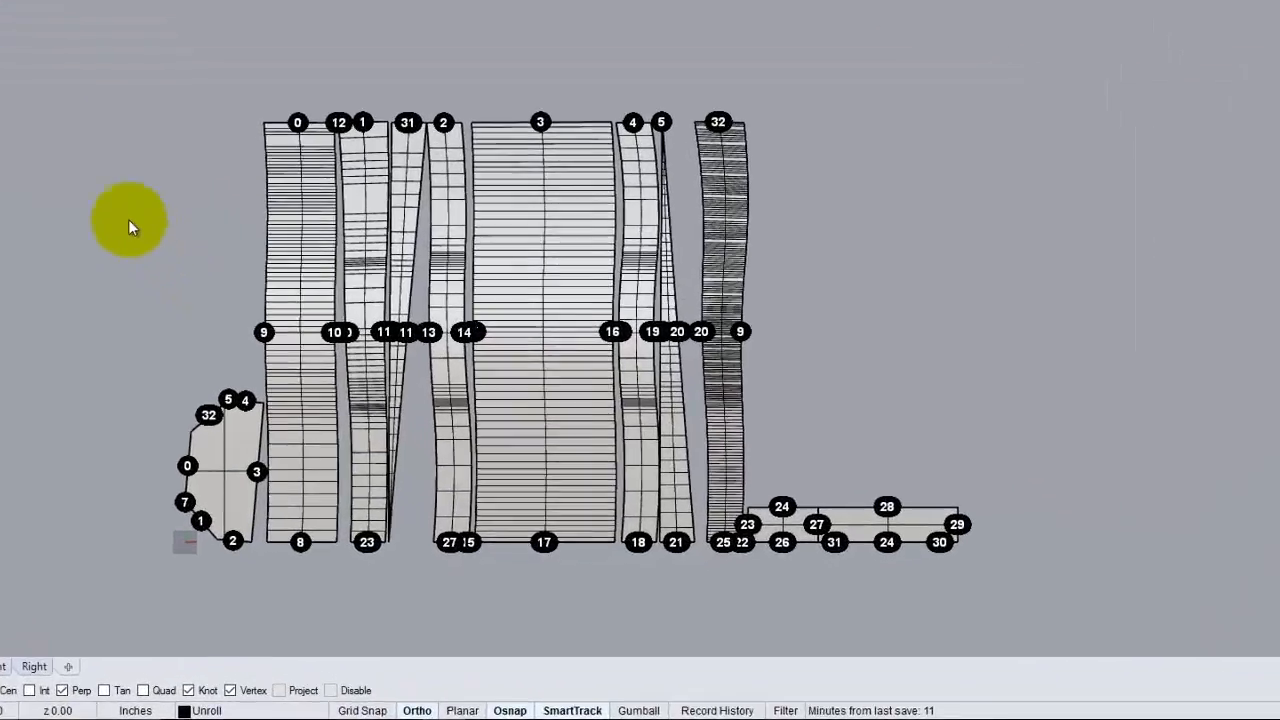
{"action": "left_click_drag", "start_coordinate": [170, 423], "coordinate": [58, 423]}
{"action": "left_click_drag", "start_coordinate": [912, 514], "coordinate": [1040, 513]}
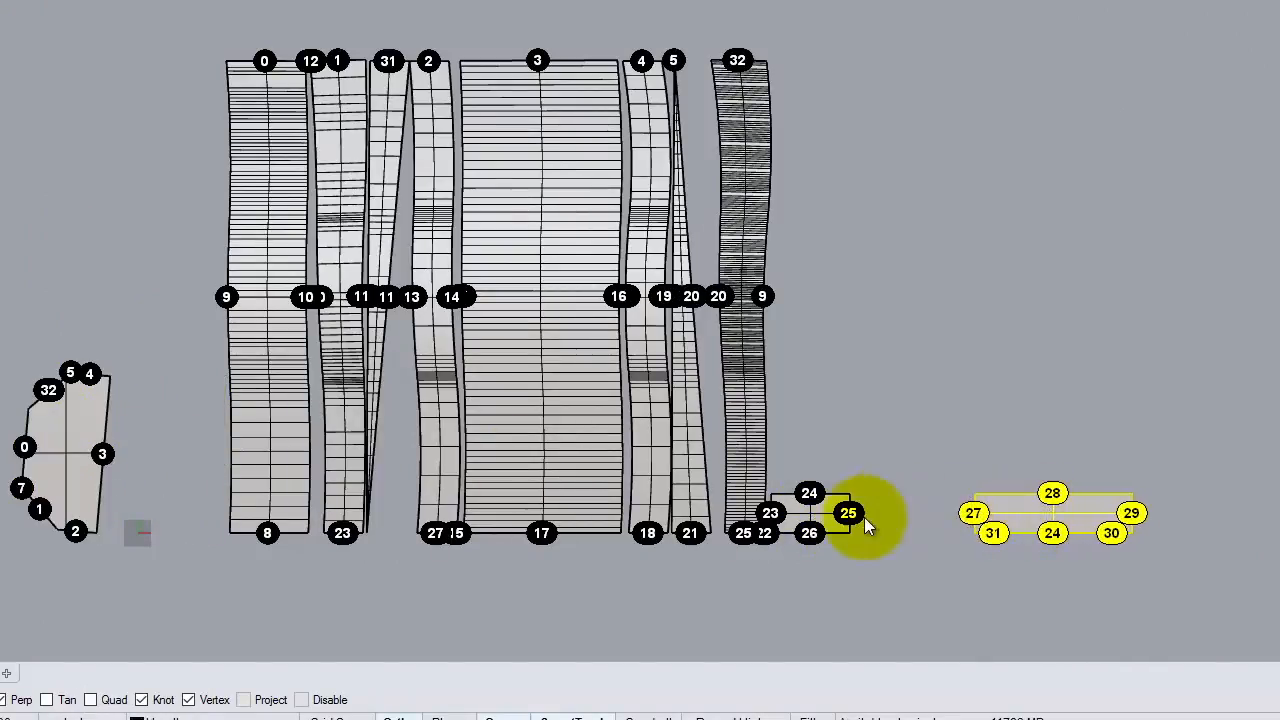
{"action": "left_click_drag", "start_coordinate": [812, 513], "coordinate": [897, 512]}
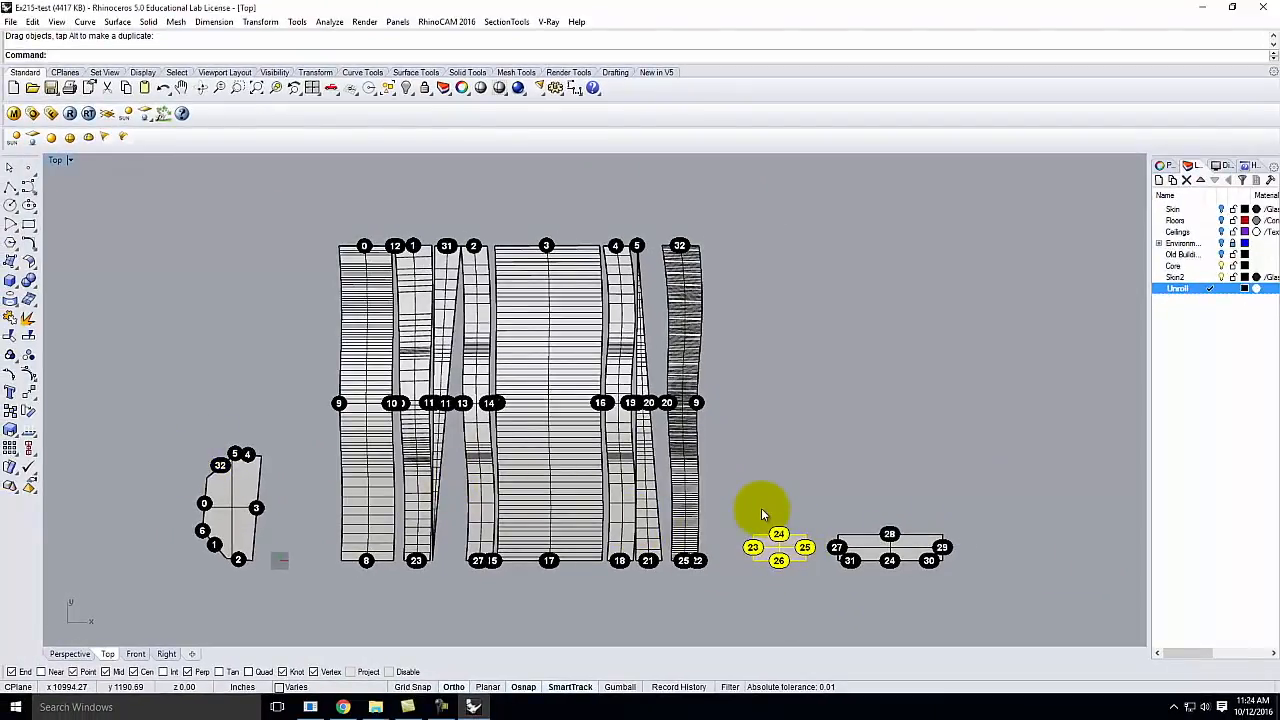
Move the smaller bottom cap rectangle so its edge 24 coincides with edge 24 of the larger bottom cap rectangle
{"action": "scroll", "coordinate": [775, 500], "scroll_direction": "up", "scroll_amount": 4}
{"action": "scroll", "coordinate": [752, 468], "scroll_direction": "up", "scroll_amount": 2}
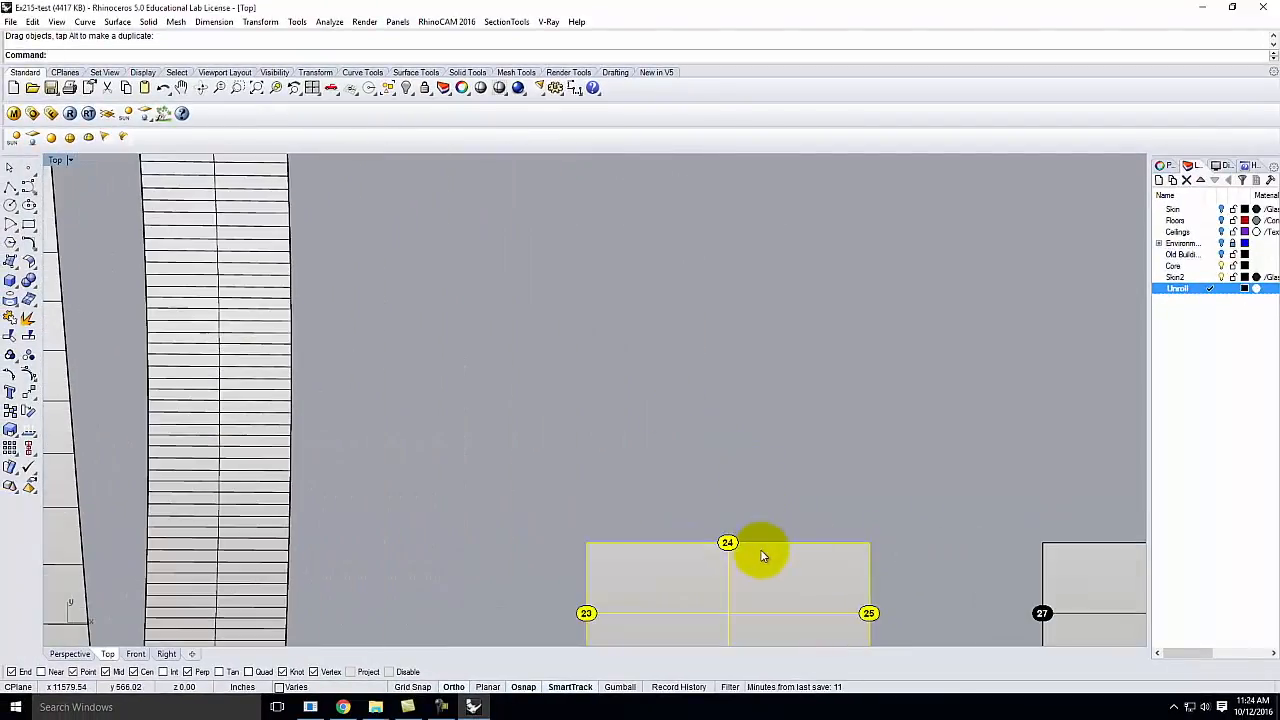
{"action": "scroll", "coordinate": [602, 348], "scroll_direction": "down", "scroll_amount": 5}
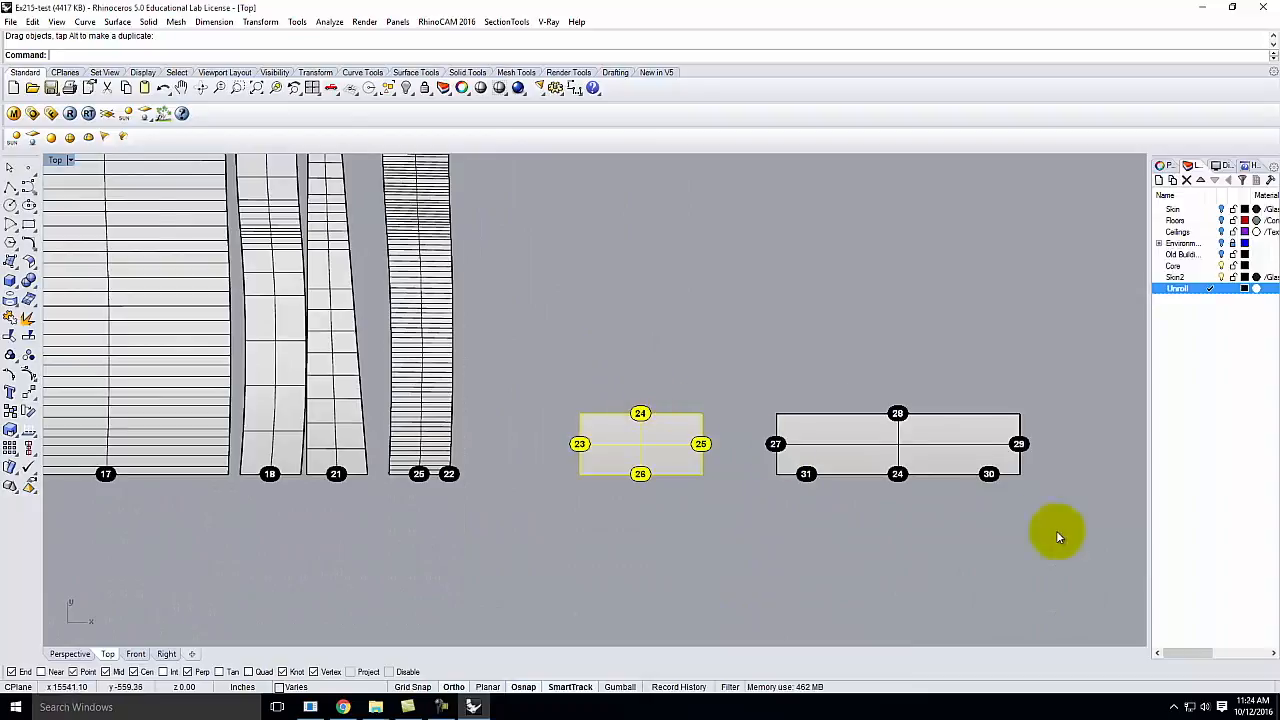
{"action": "scroll", "coordinate": [955, 486], "scroll_direction": "up", "scroll_amount": 3}
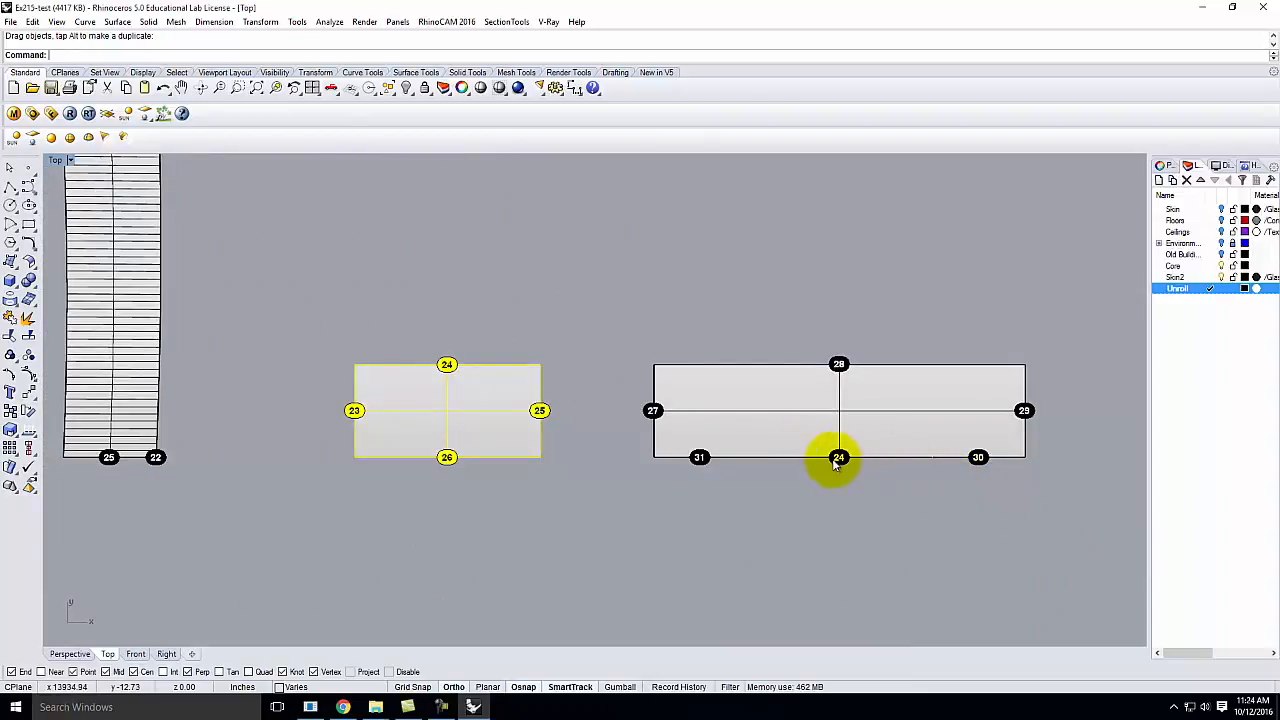
{"action": "key", "text": "Return"}
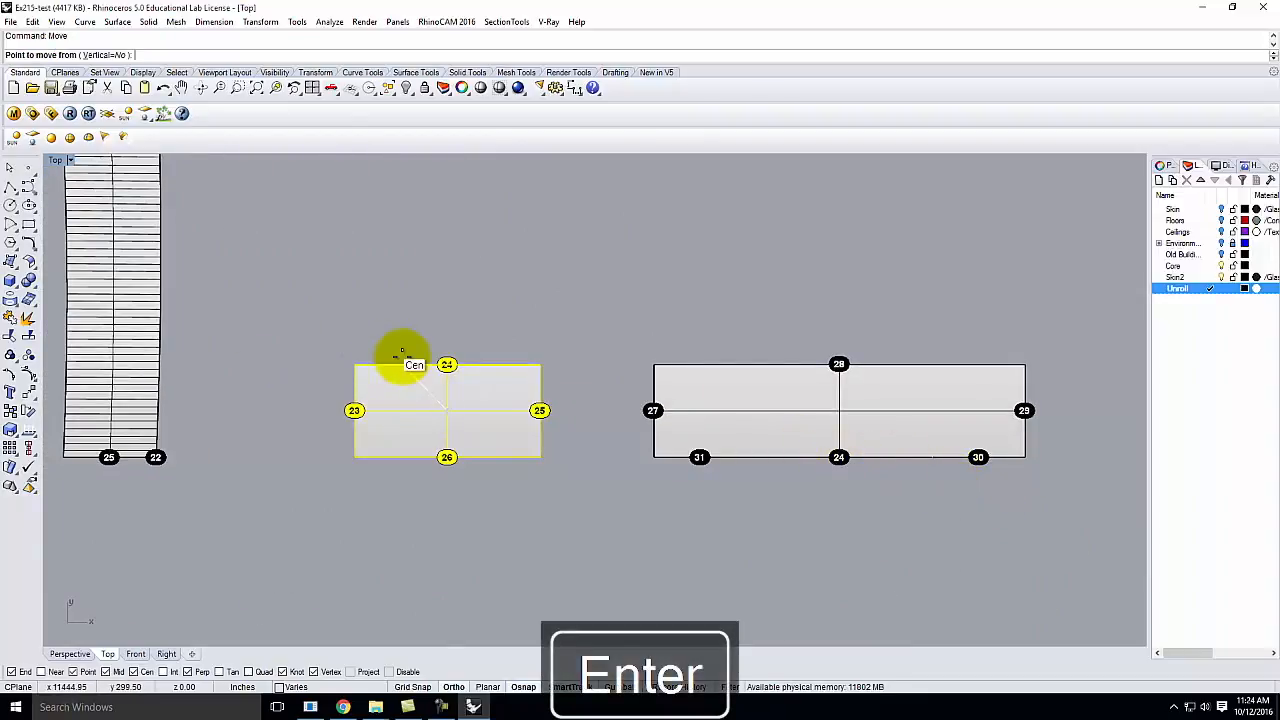
{"action": "left_click", "coordinate": [538, 364]}
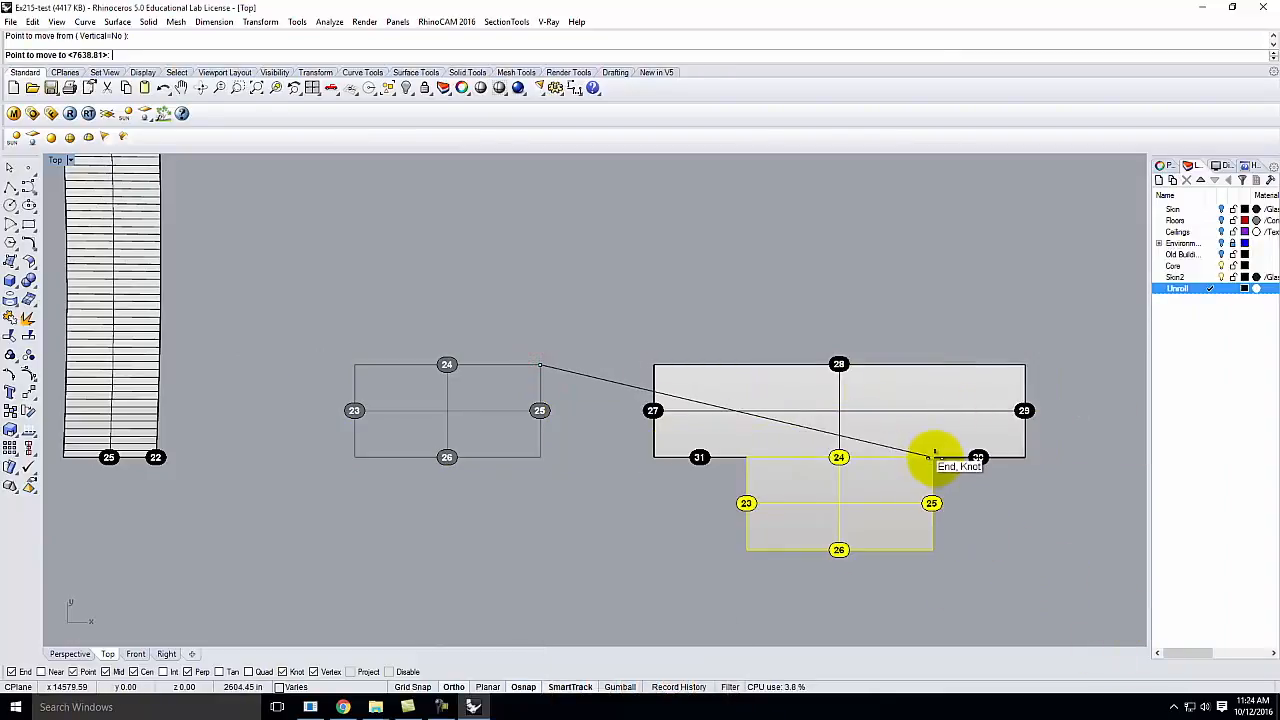
{"action": "left_click", "coordinate": [932, 457]}
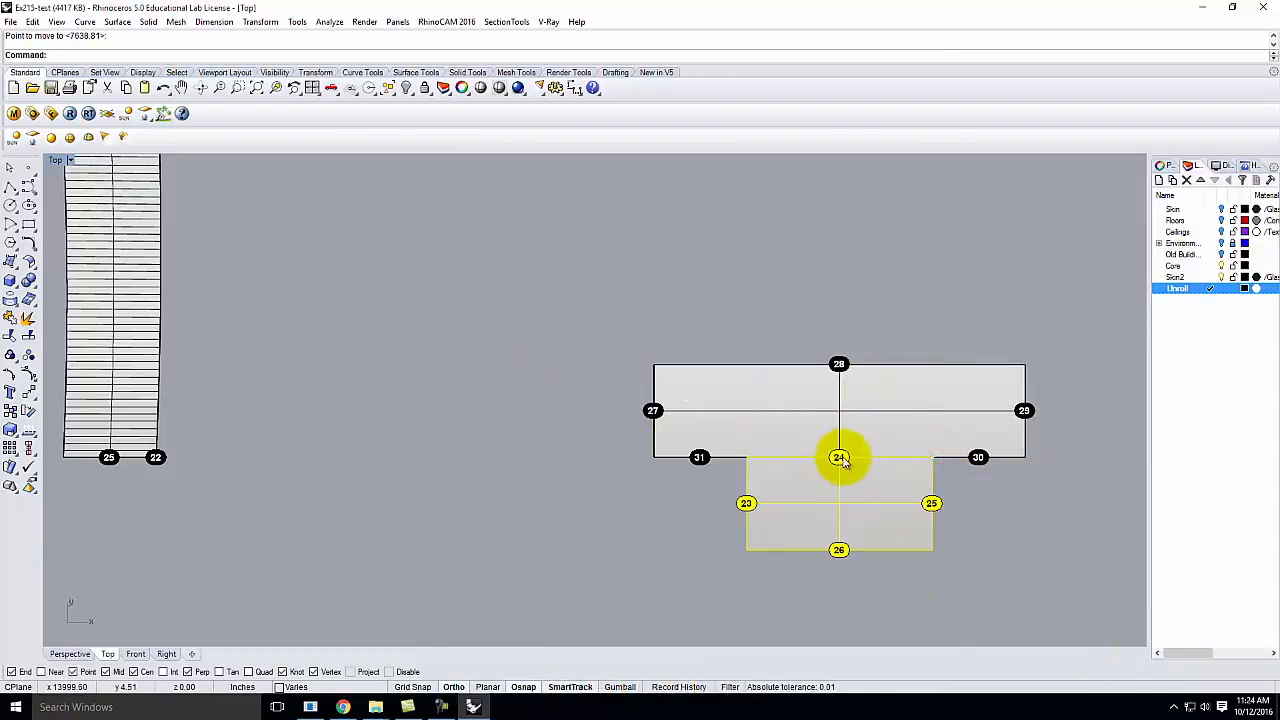
{"action": "left_click", "coordinate": [386, 474]}
Examine the numbered edge labels along both ends of the unrolled wall strips and compare them with the cap pieces
{"action": "scroll", "coordinate": [356, 555], "scroll_direction": "down", "scroll_amount": 5}
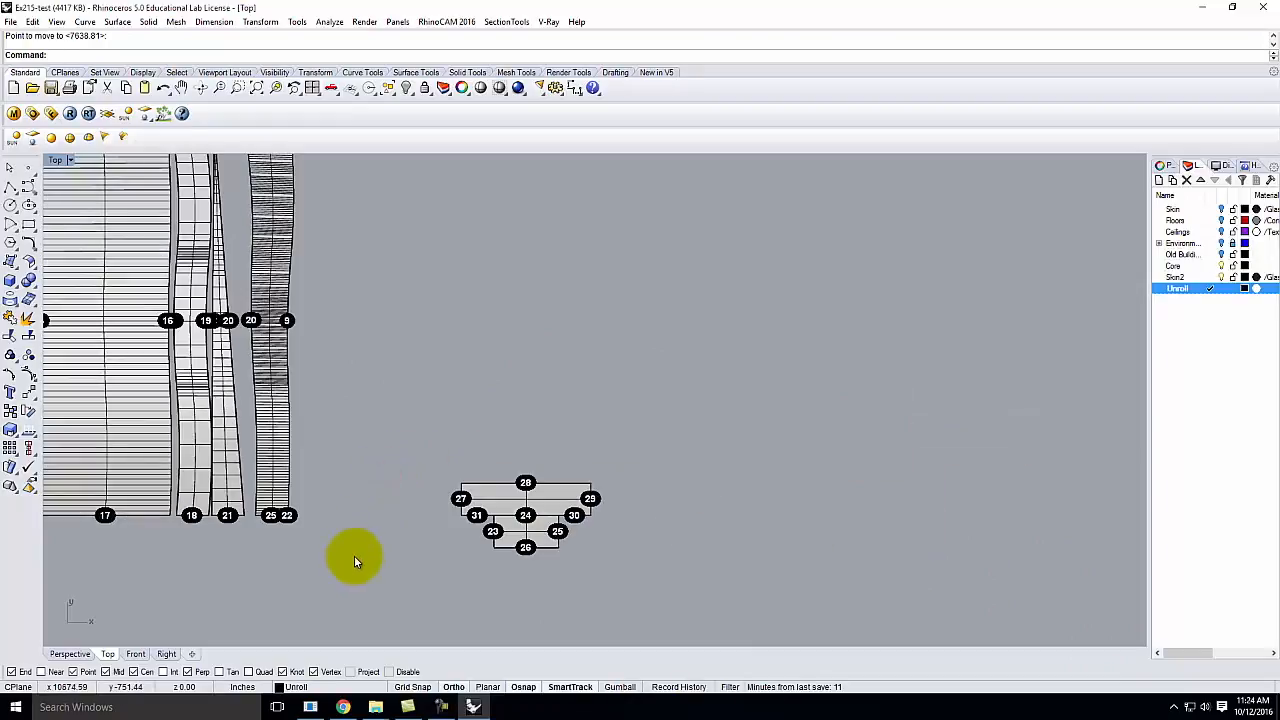
{"action": "scroll", "coordinate": [452, 482], "scroll_direction": "down", "scroll_amount": 2}
{"action": "scroll", "coordinate": [228, 470], "scroll_direction": "up", "scroll_amount": 2}
{"action": "scroll", "coordinate": [160, 491], "scroll_direction": "up", "scroll_amount": 2}
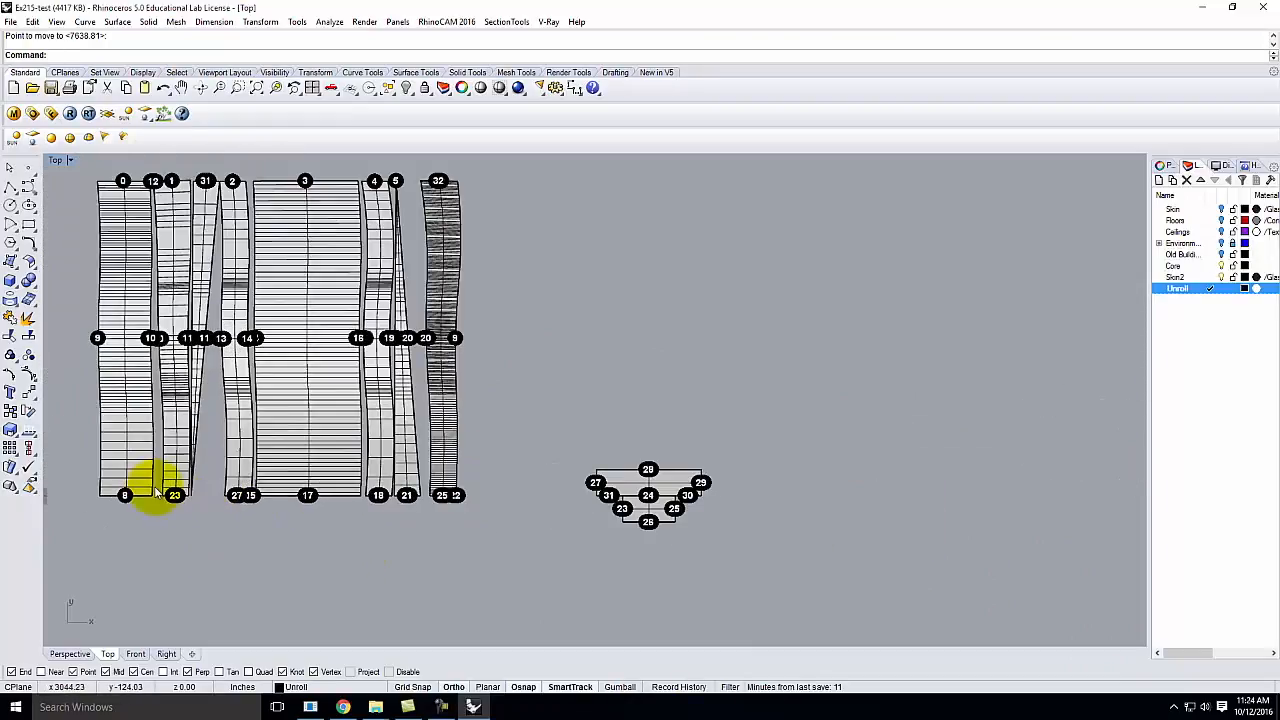
{"action": "scroll", "coordinate": [330, 575], "scroll_direction": "down", "scroll_amount": 2}
{"action": "scroll", "coordinate": [325, 490], "scroll_direction": "up", "scroll_amount": 2}
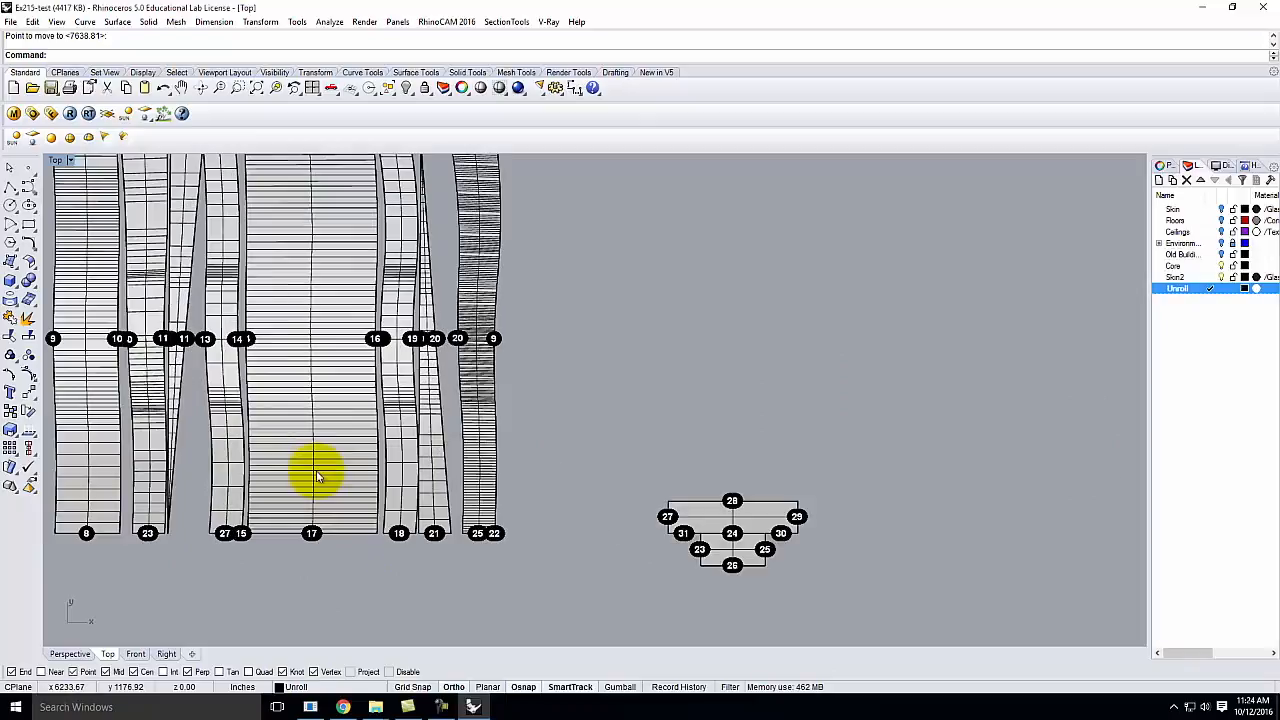
{"action": "scroll", "coordinate": [615, 527], "scroll_direction": "down", "scroll_amount": 2}
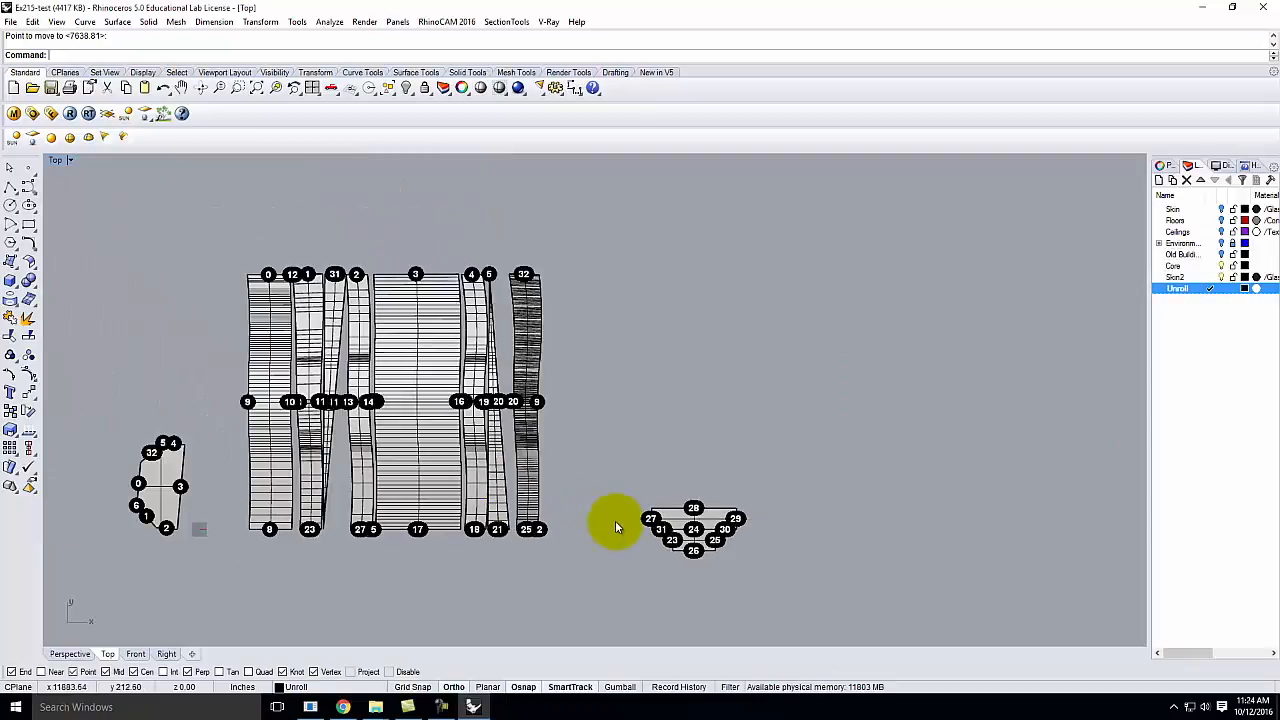
{"action": "scroll", "coordinate": [375, 538], "scroll_direction": "up", "scroll_amount": 1}
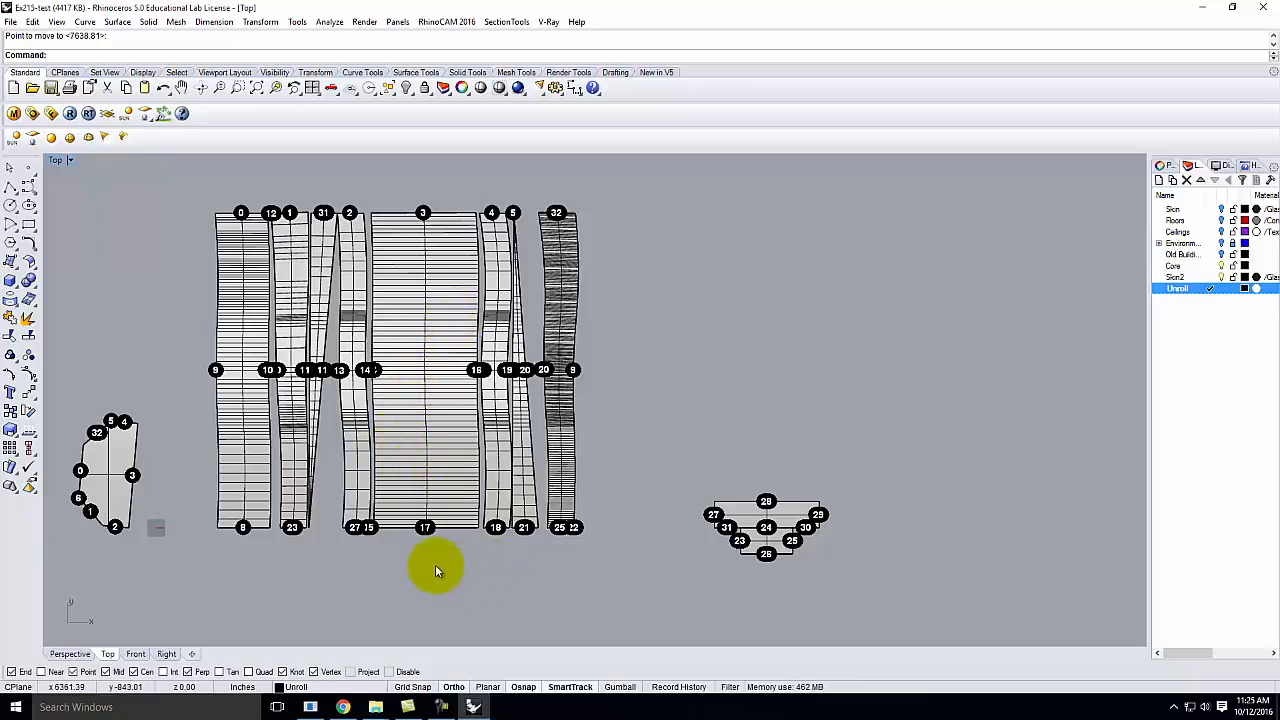
{"action": "left_click", "coordinate": [345, 489]}
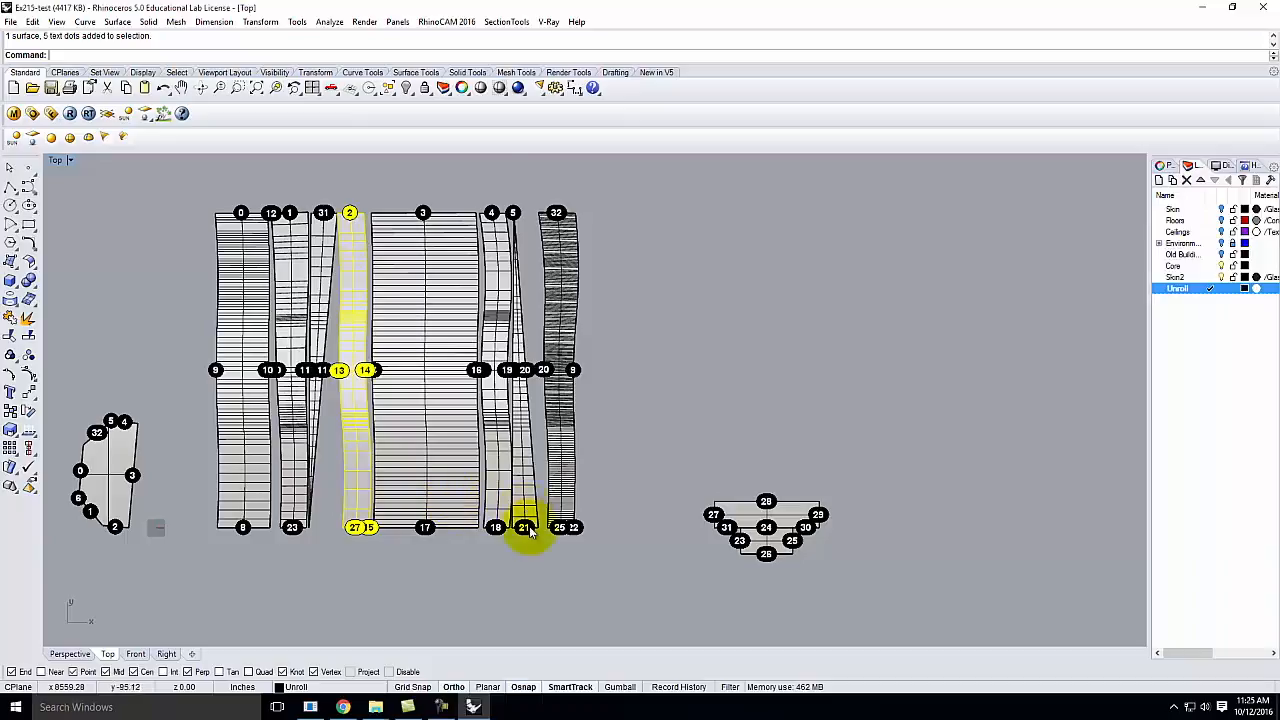
{"action": "scroll", "coordinate": [532, 532], "scroll_direction": "up", "scroll_amount": 6}
{"action": "scroll", "coordinate": [745, 548], "scroll_direction": "down", "scroll_amount": 3}
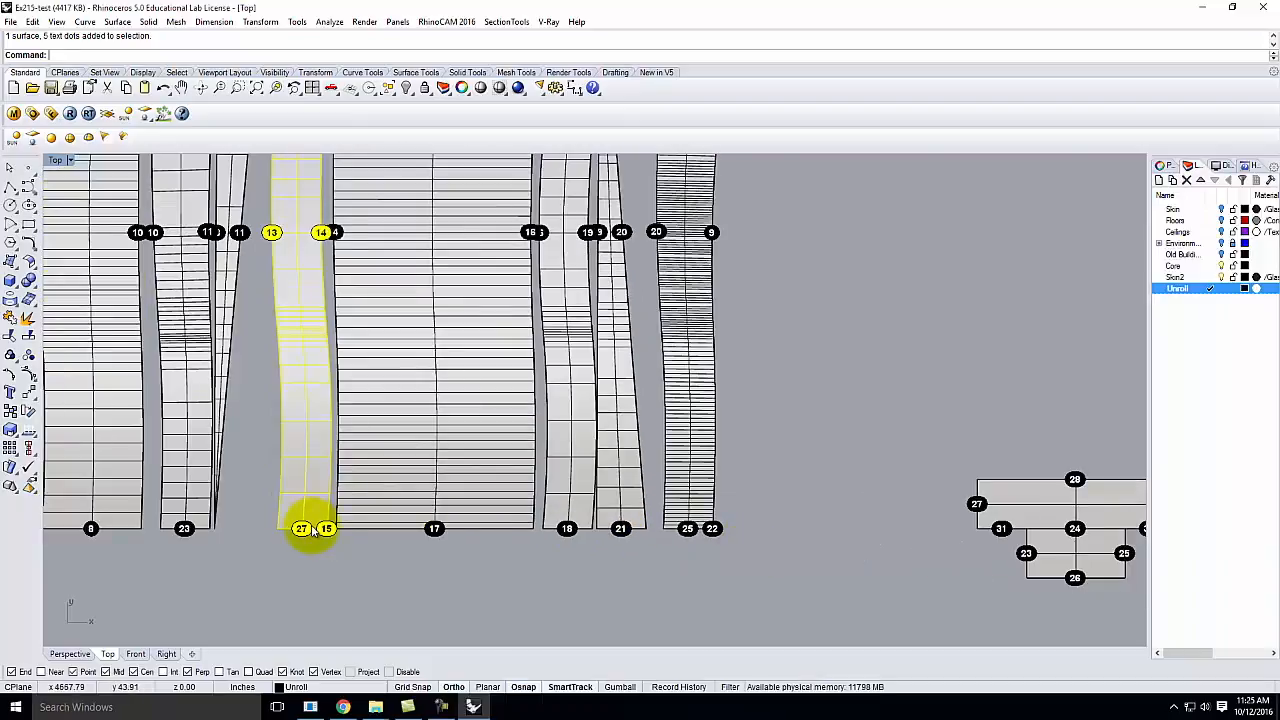
{"action": "scroll", "coordinate": [312, 532], "scroll_direction": "up", "scroll_amount": 3}
{"action": "scroll", "coordinate": [594, 594], "scroll_direction": "down", "scroll_amount": 3}
{"action": "scroll", "coordinate": [500, 606], "scroll_direction": "up", "scroll_amount": 1}
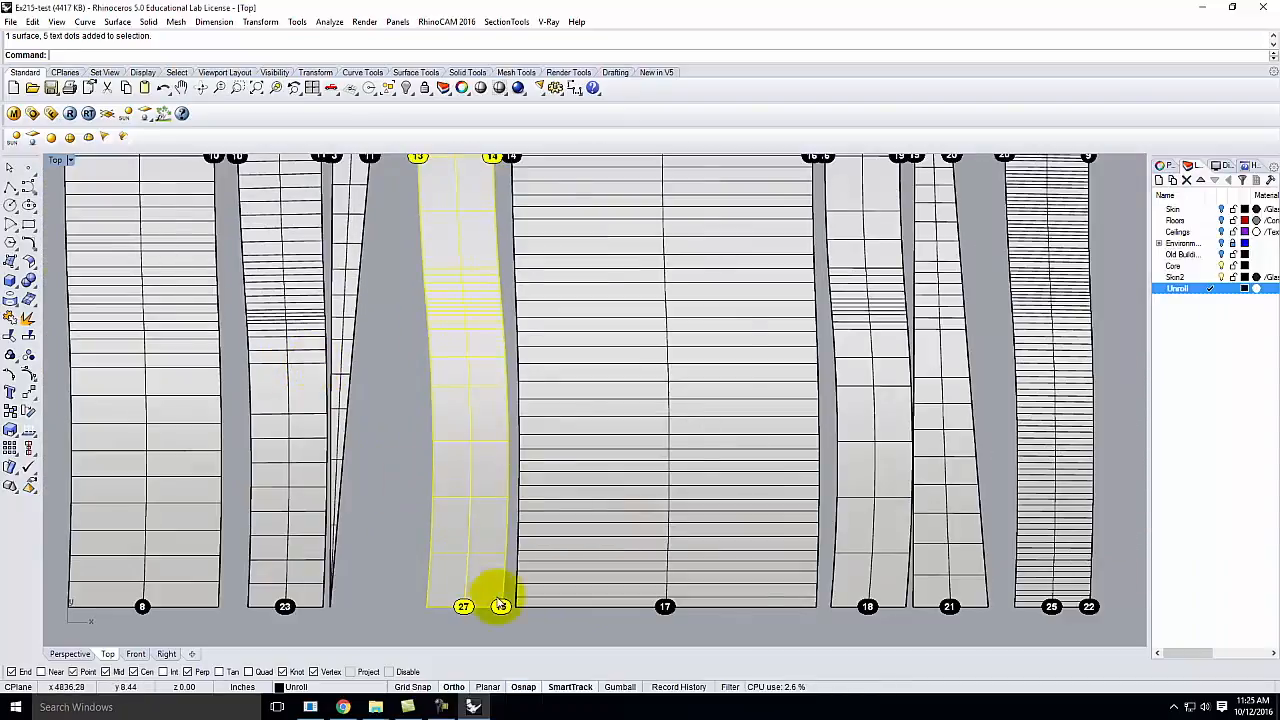
{"action": "scroll", "coordinate": [500, 606], "scroll_direction": "down", "scroll_amount": 3}
{"action": "scroll", "coordinate": [494, 233], "scroll_direction": "up", "scroll_amount": 3}
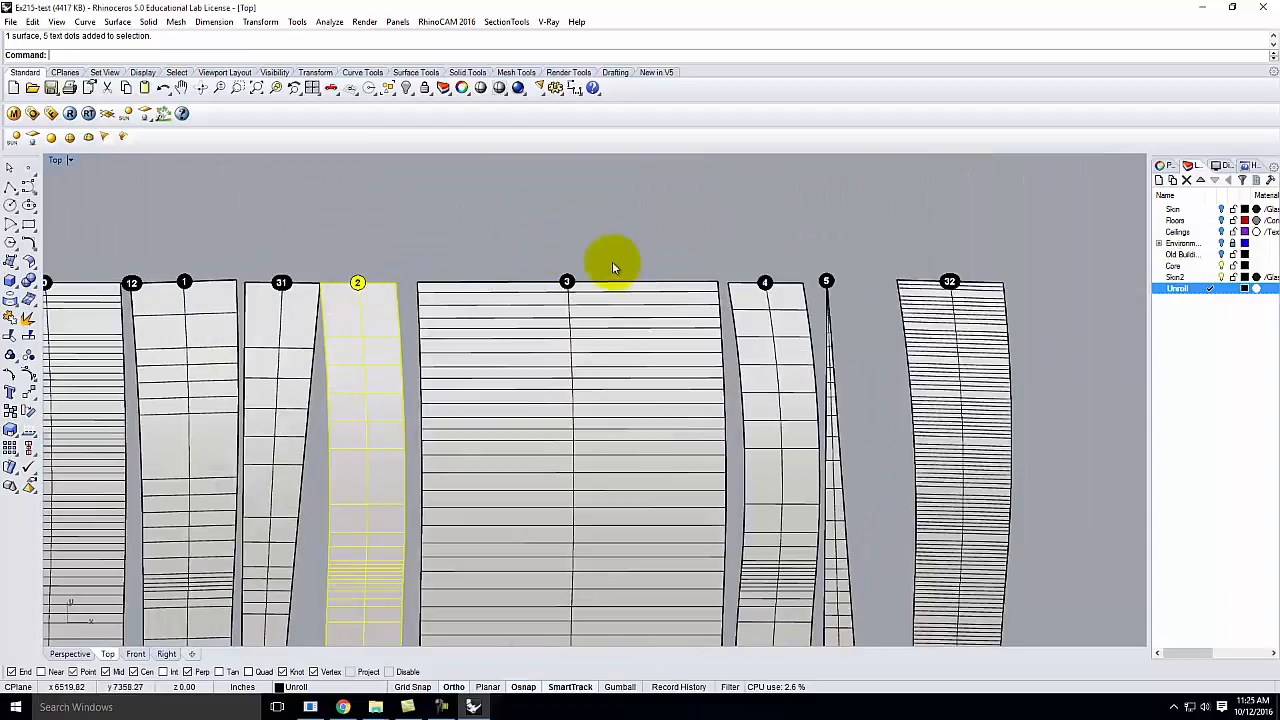
{"action": "scroll", "coordinate": [610, 267], "scroll_direction": "down", "scroll_amount": 5}
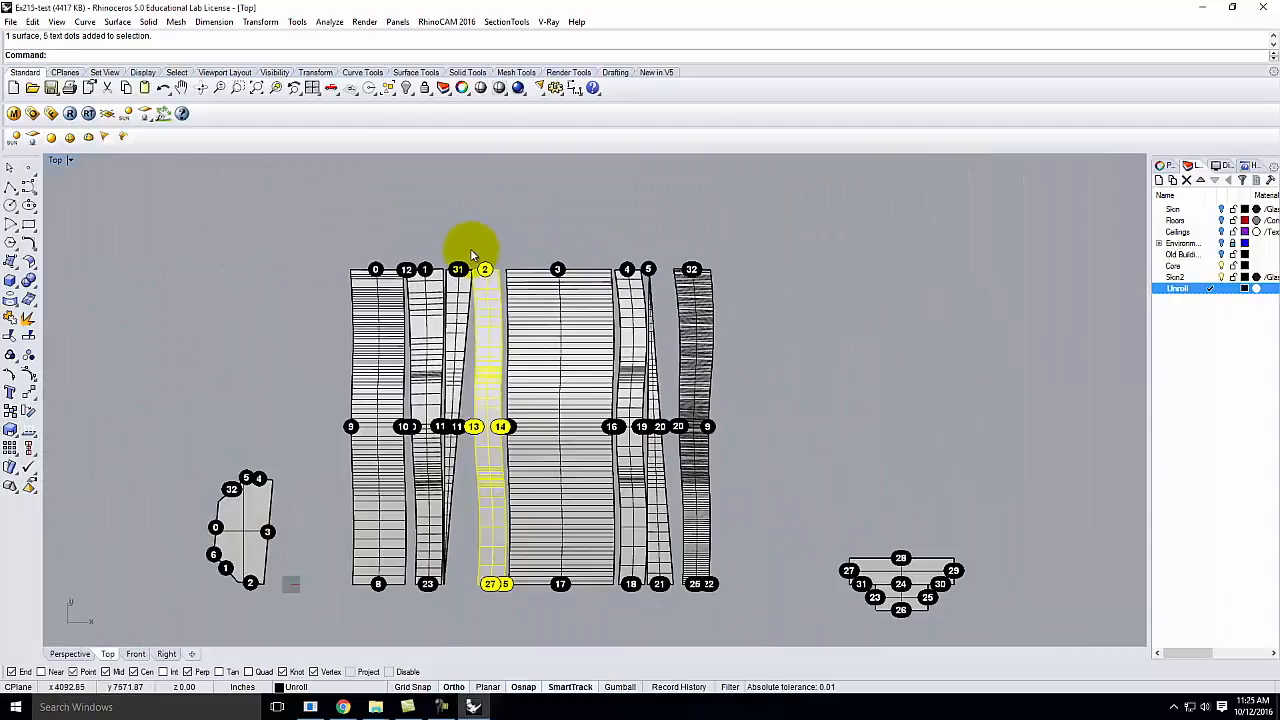
Move the wall strip with edge label 1 by its upper corner to the top cap's corner between edges 1 and 2
{"action": "left_click", "coordinate": [428, 293]}
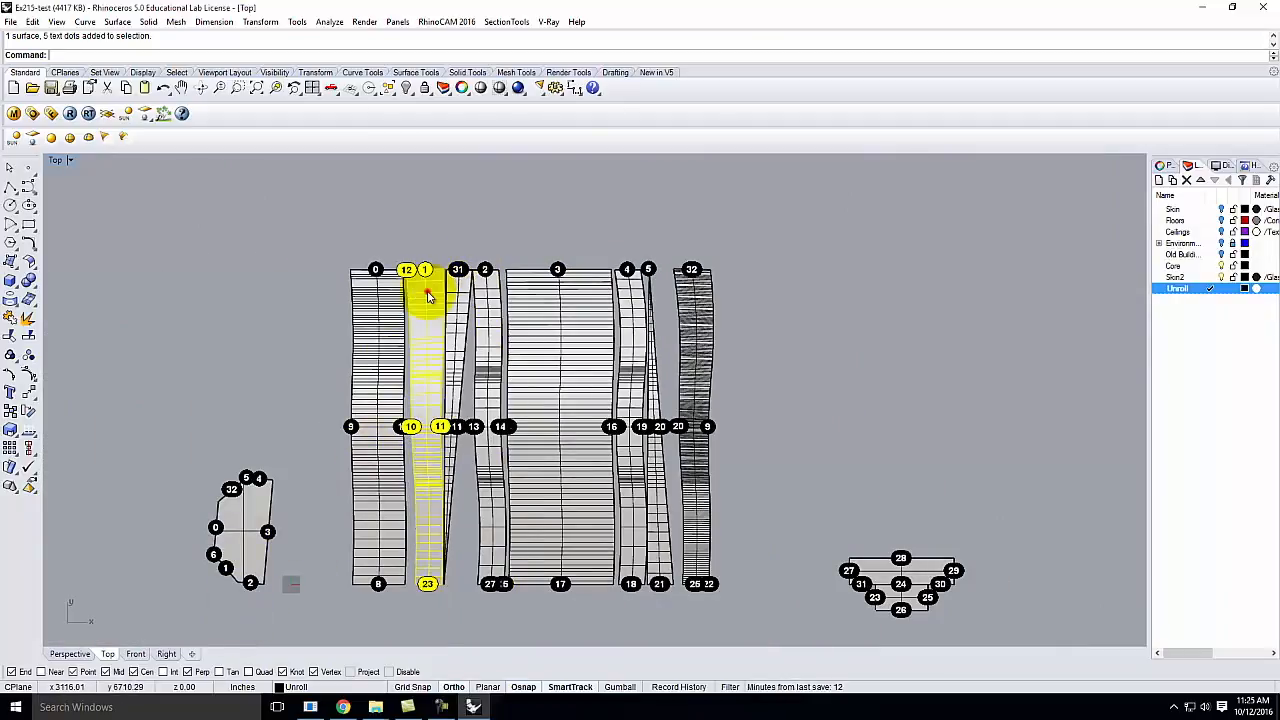
{"action": "key", "text": "Return"}
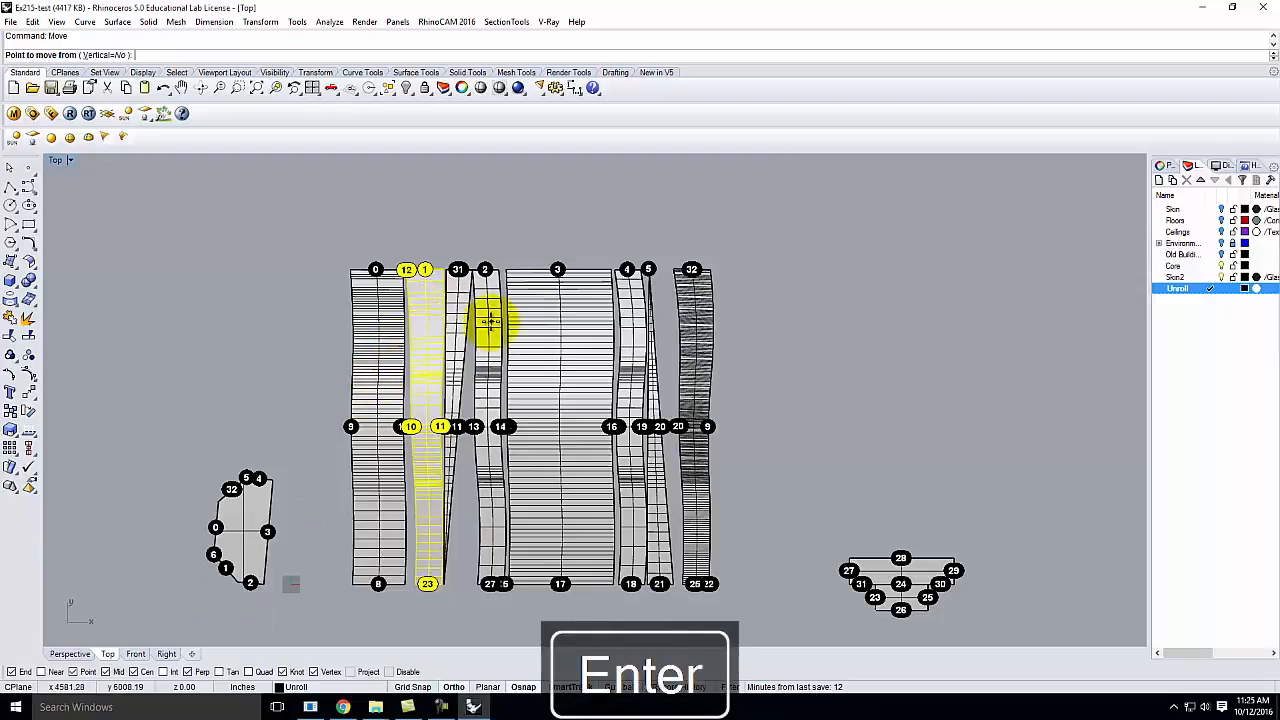
{"action": "left_click", "coordinate": [441, 262]}
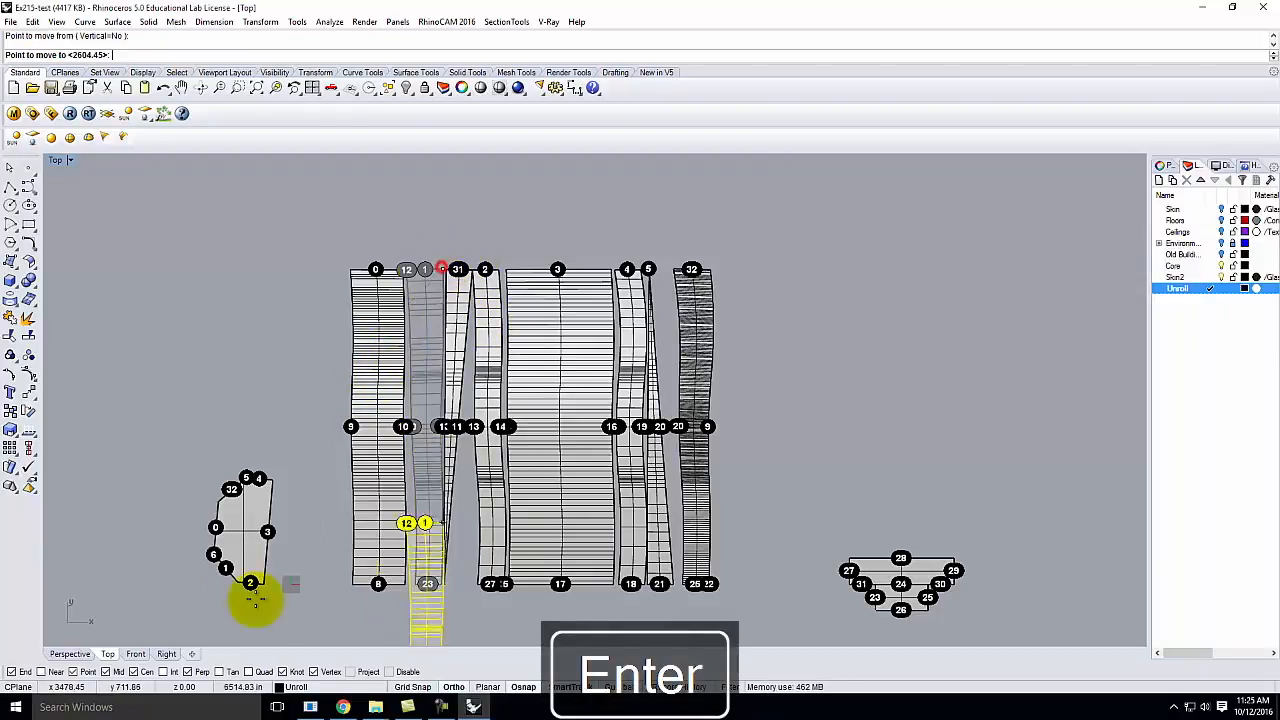
{"action": "scroll", "coordinate": [215, 600], "scroll_direction": "up", "scroll_amount": 3}
{"action": "left_click", "coordinate": [259, 549]}
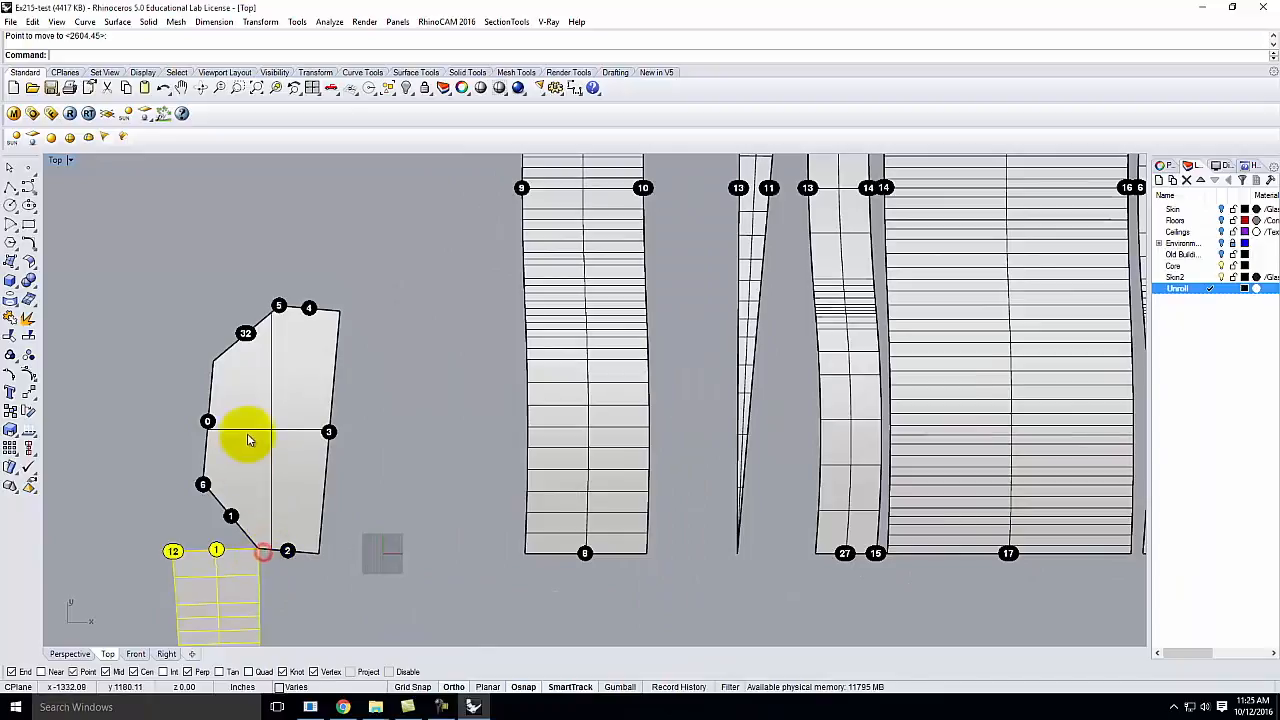
Rotate the moved strip about the shared corner until its edge 1 lies along the top cap's edge 1
{"action": "scroll", "coordinate": [247, 433], "scroll_direction": "down", "scroll_amount": 6}
{"action": "type", "text": "Rotate"}
{"action": "key", "text": "Return"}
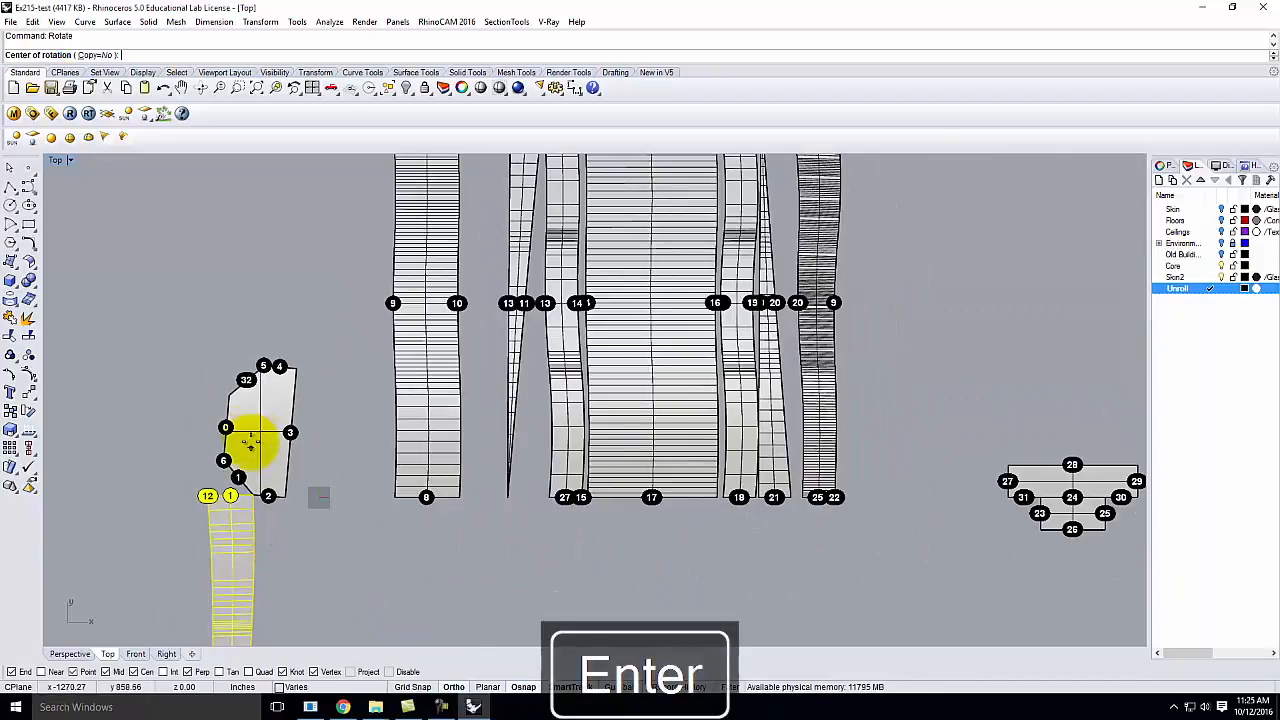
{"action": "left_click", "coordinate": [268, 496]}
{"action": "scroll", "coordinate": [237, 492], "scroll_direction": "up", "scroll_amount": 5}
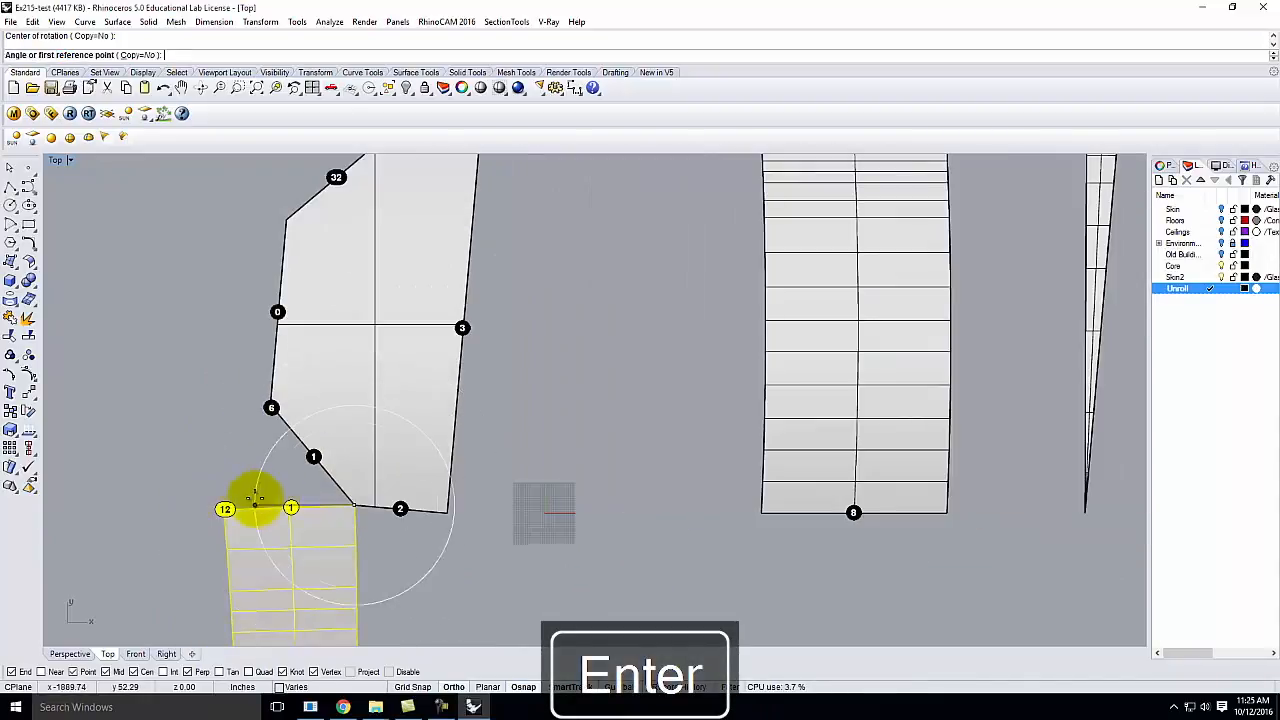
{"action": "left_click", "coordinate": [224, 509]}
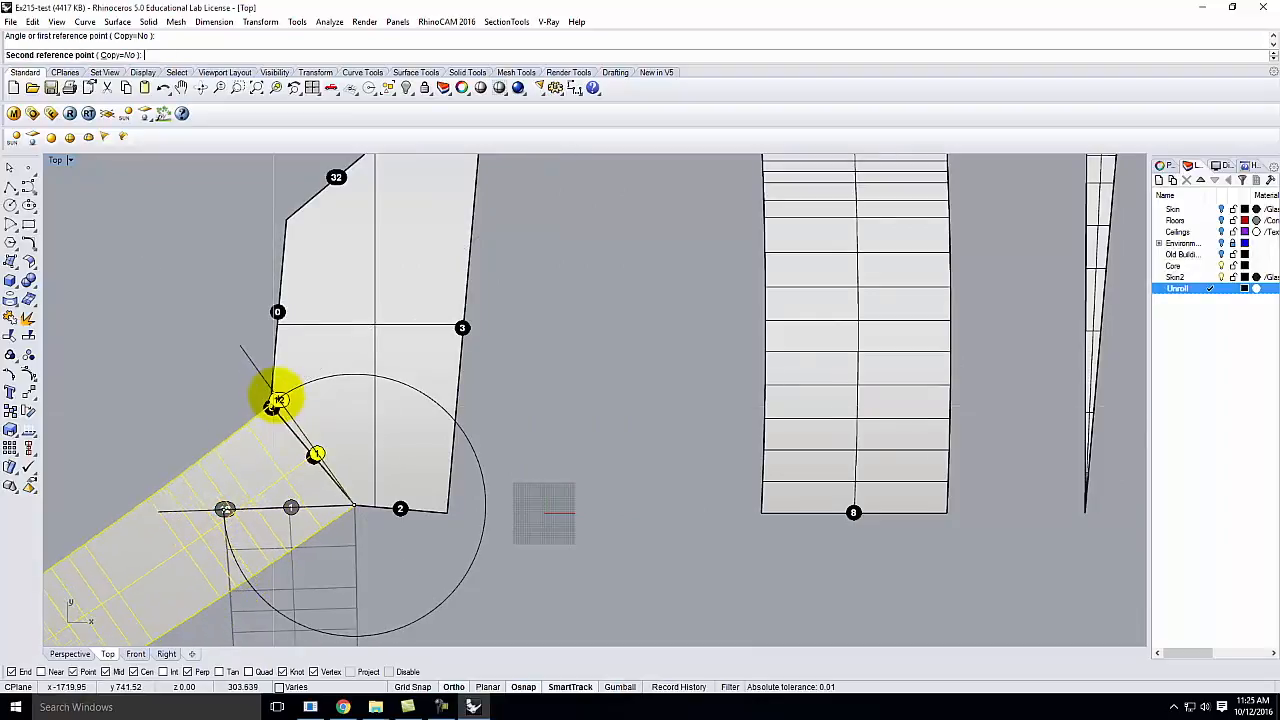
{"action": "scroll", "coordinate": [272, 400], "scroll_direction": "up", "scroll_amount": 5}
{"action": "scroll", "coordinate": [285, 434], "scroll_direction": "up", "scroll_amount": 6}
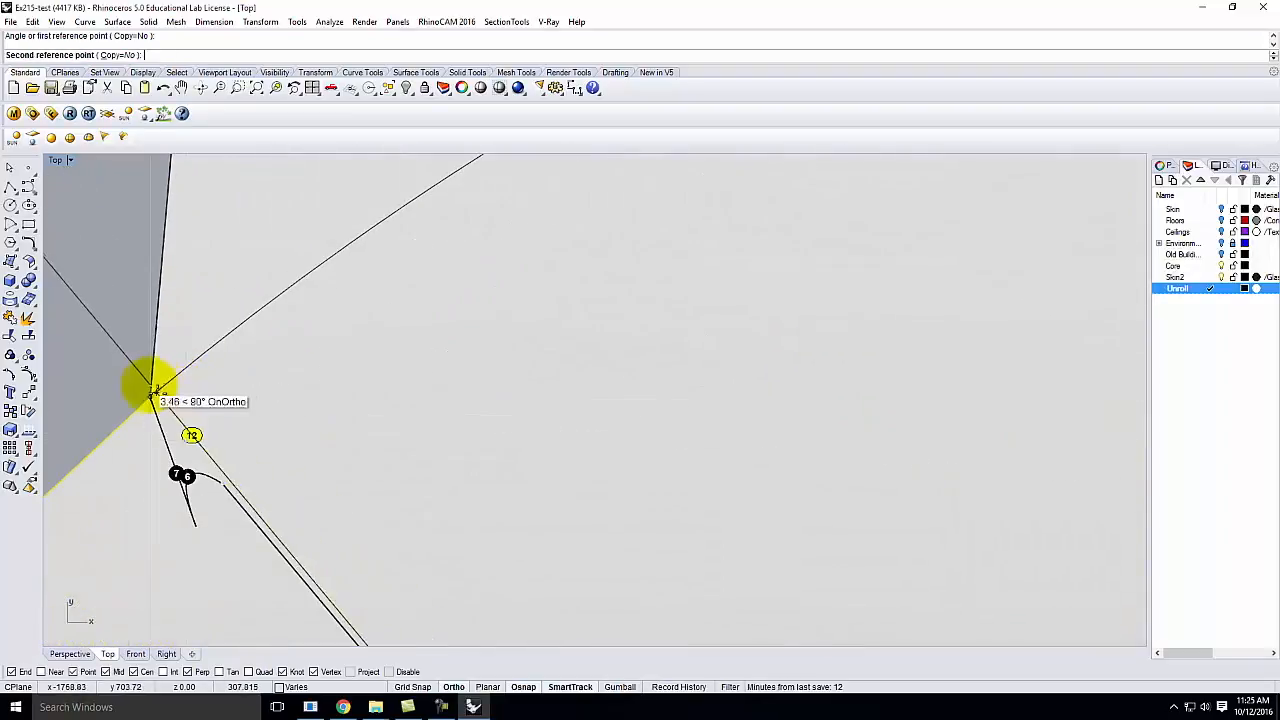
{"action": "left_click", "coordinate": [152, 397]}
{"action": "scroll", "coordinate": [183, 380], "scroll_direction": "down", "scroll_amount": 5}
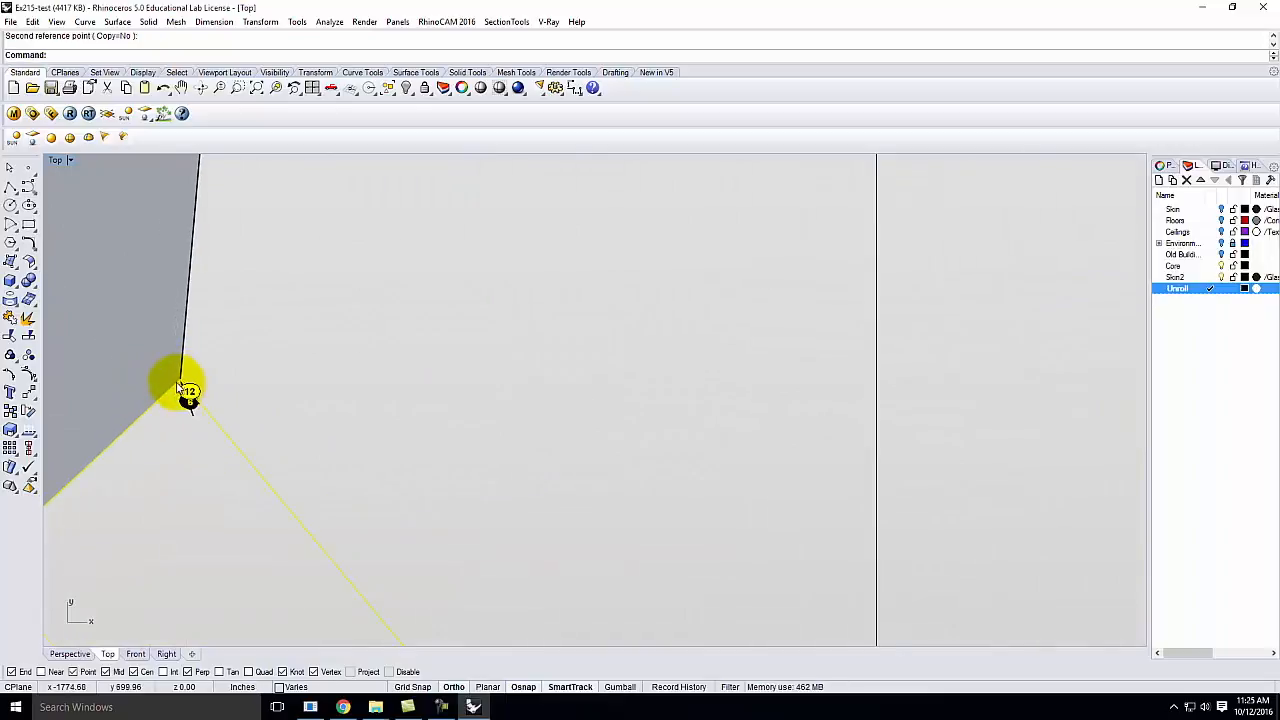
Move the wall strip with edge label 0 by its upper corner to the top cap's corner between edges 0 and 6
{"action": "scroll", "coordinate": [437, 559], "scroll_direction": "down", "scroll_amount": 5}
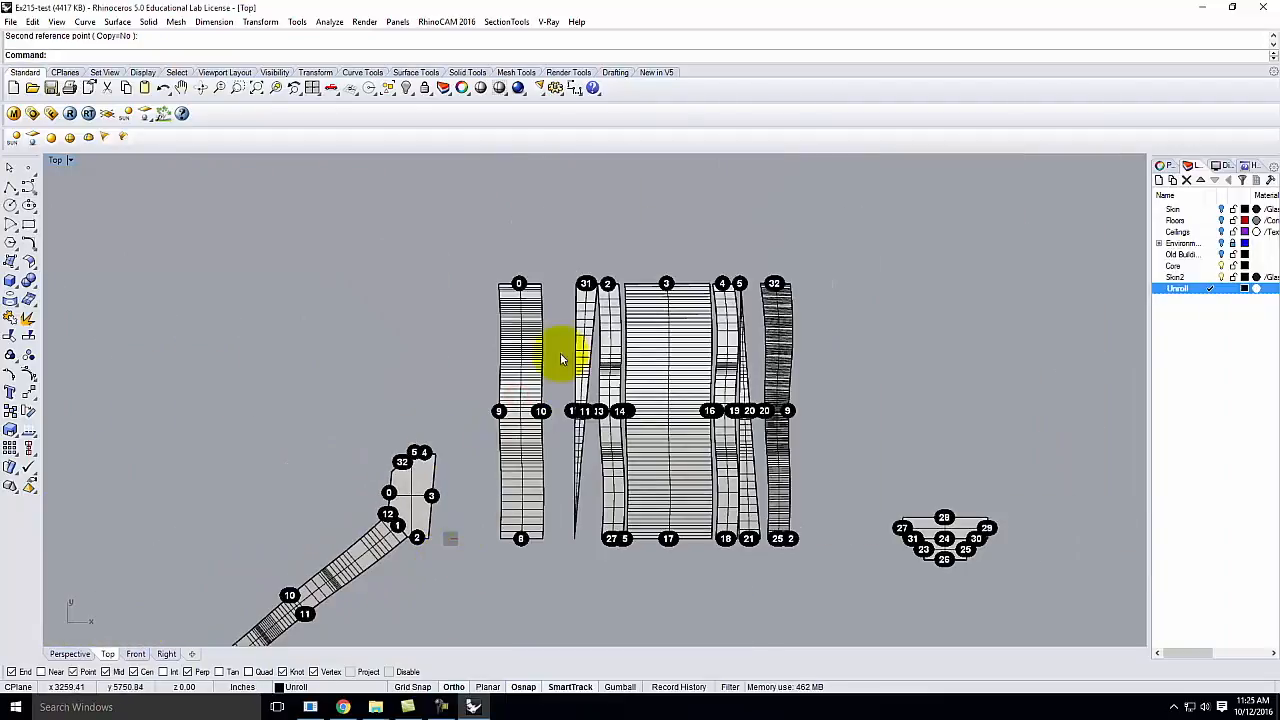
{"action": "left_click", "coordinate": [530, 341]}
{"action": "key", "text": "Return"}
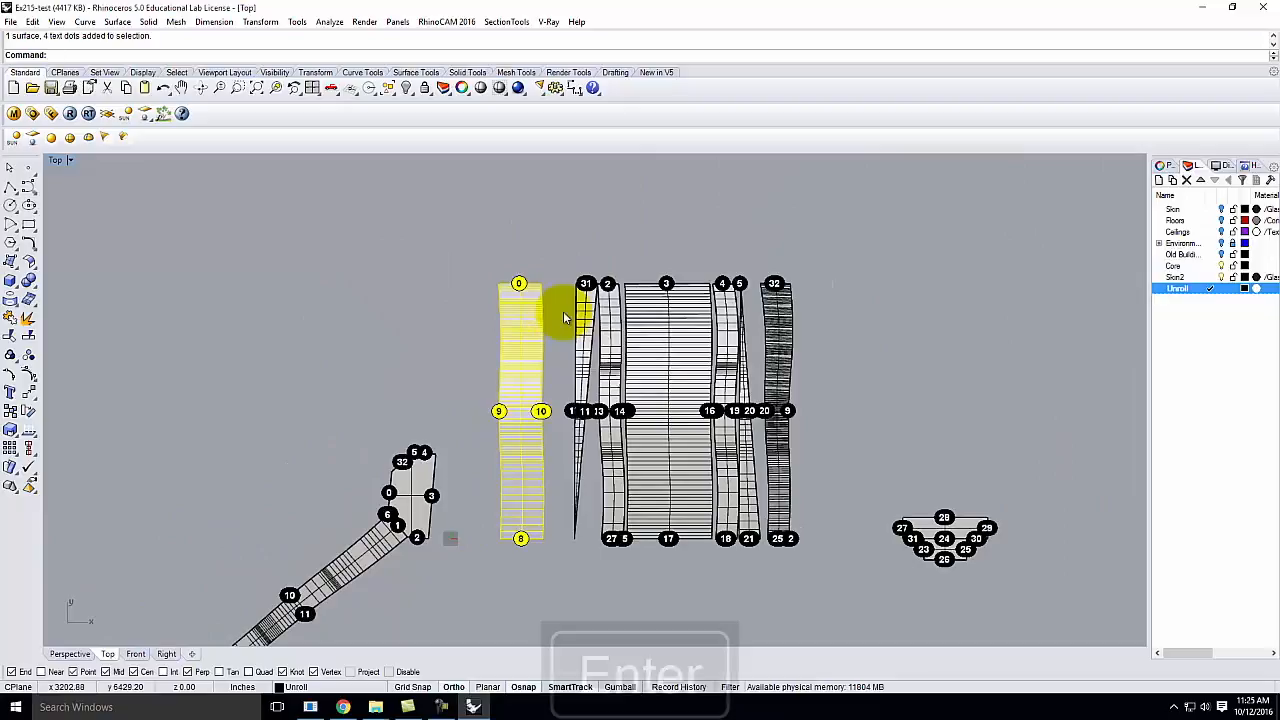
{"action": "left_click", "coordinate": [540, 270]}
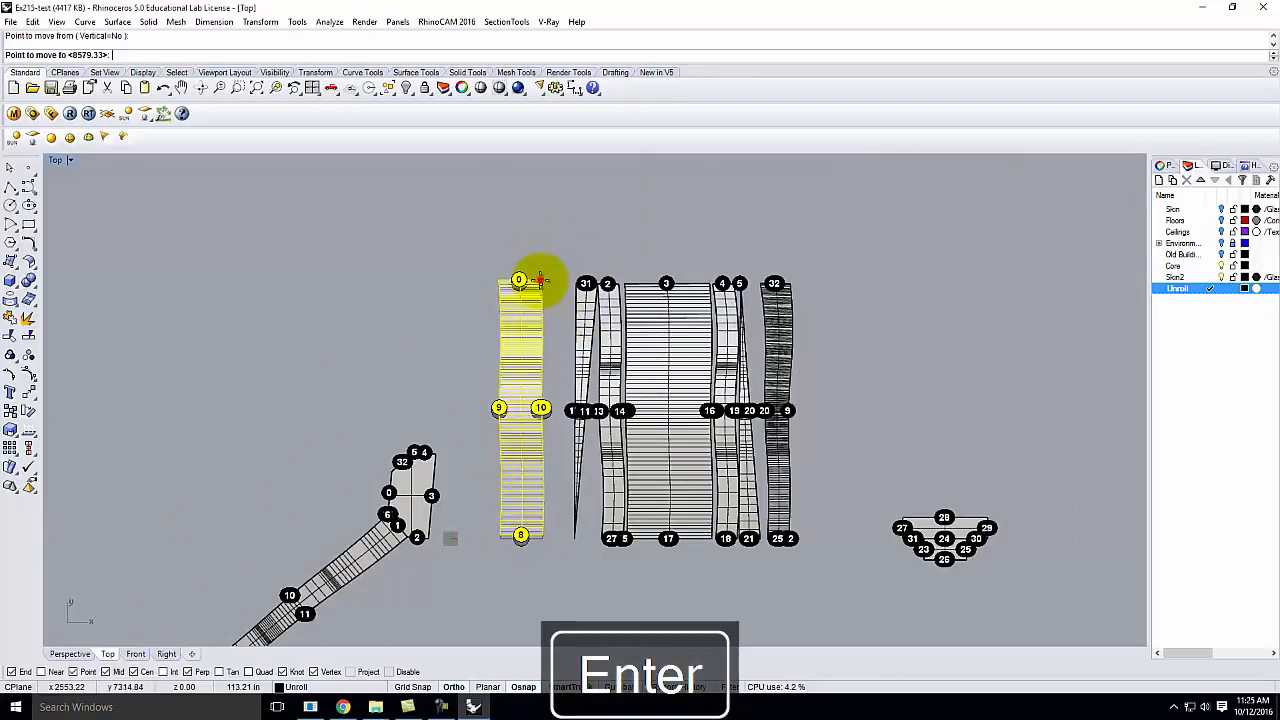
{"action": "scroll", "coordinate": [337, 514], "scroll_direction": "up", "scroll_amount": 10}
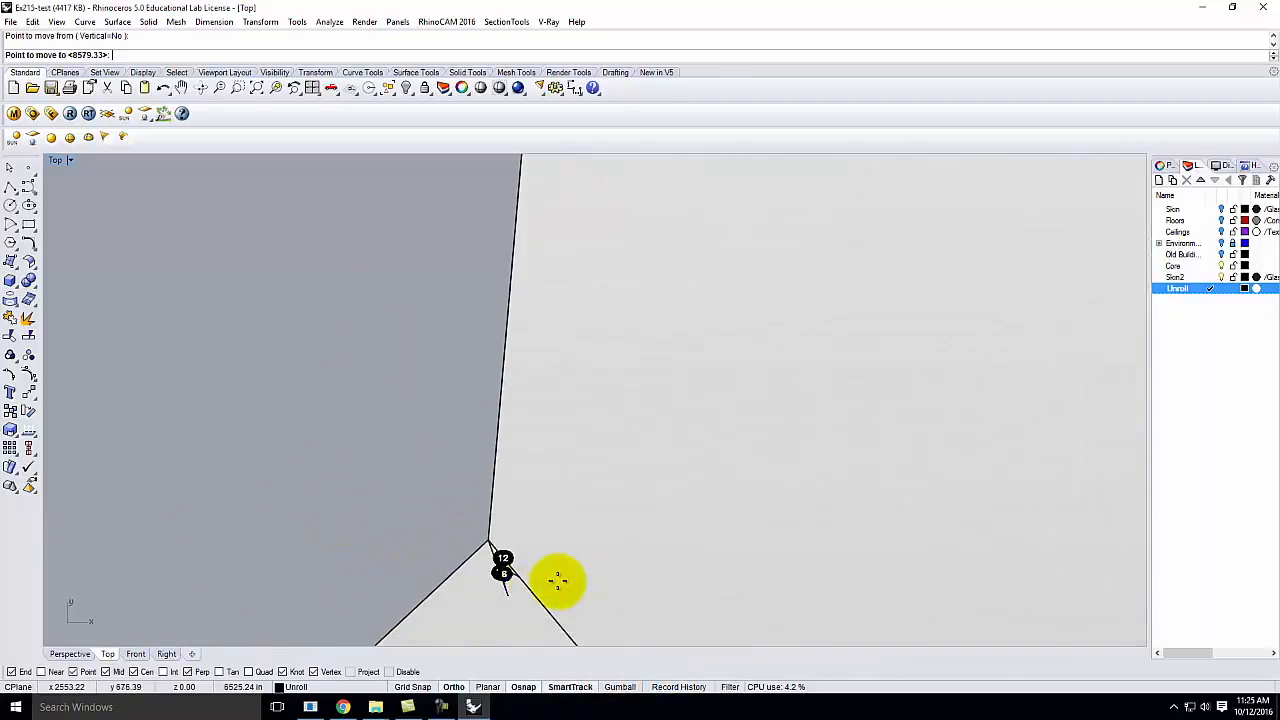
{"action": "left_click", "coordinate": [459, 518]}
Rotate the strip labelled 0 about the shared corner so its end edge lies along the top cap's edge 0
{"action": "scroll", "coordinate": [634, 450], "scroll_direction": "down", "scroll_amount": 10}
{"action": "type", "text": "R"}
{"action": "key", "text": "BackSpace"}
{"action": "type", "text": "otate"}
{"action": "key", "text": "Return"}
{"action": "left_click", "coordinate": [603, 470]}
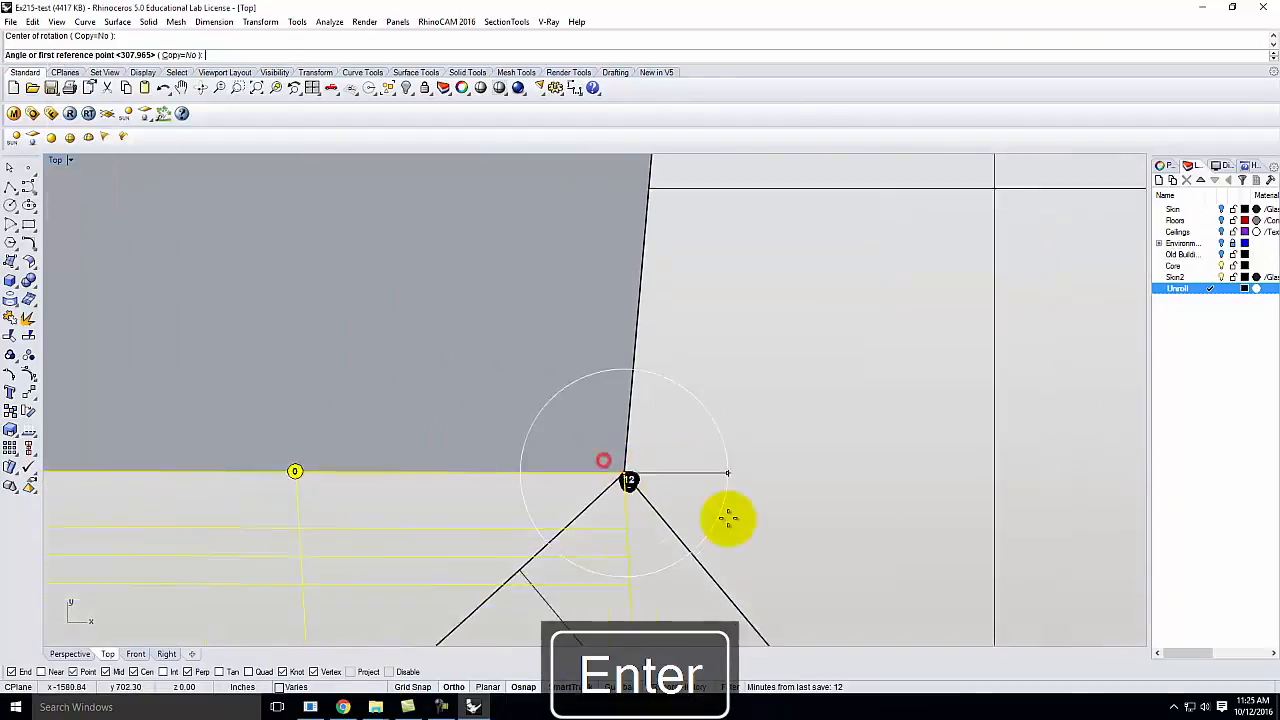
{"action": "scroll", "coordinate": [729, 514], "scroll_direction": "down", "scroll_amount": 8}
{"action": "left_click", "coordinate": [505, 510]}
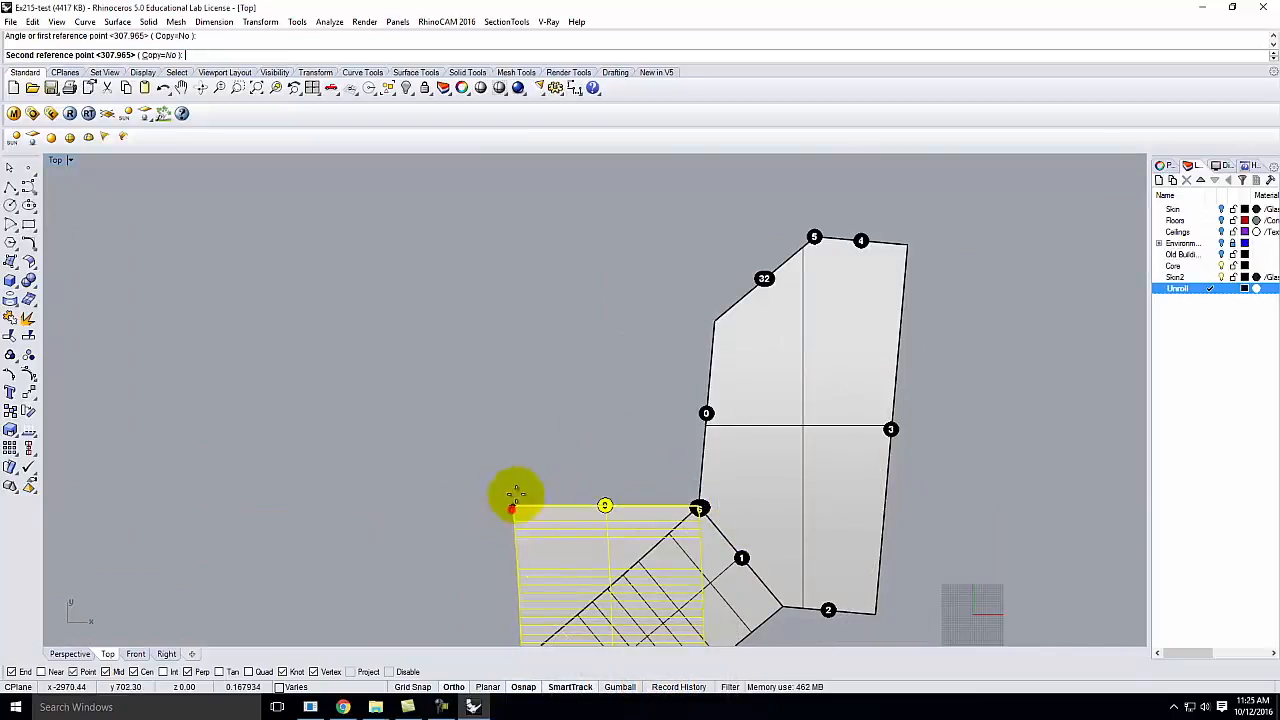
{"action": "key", "text": "Escape"}
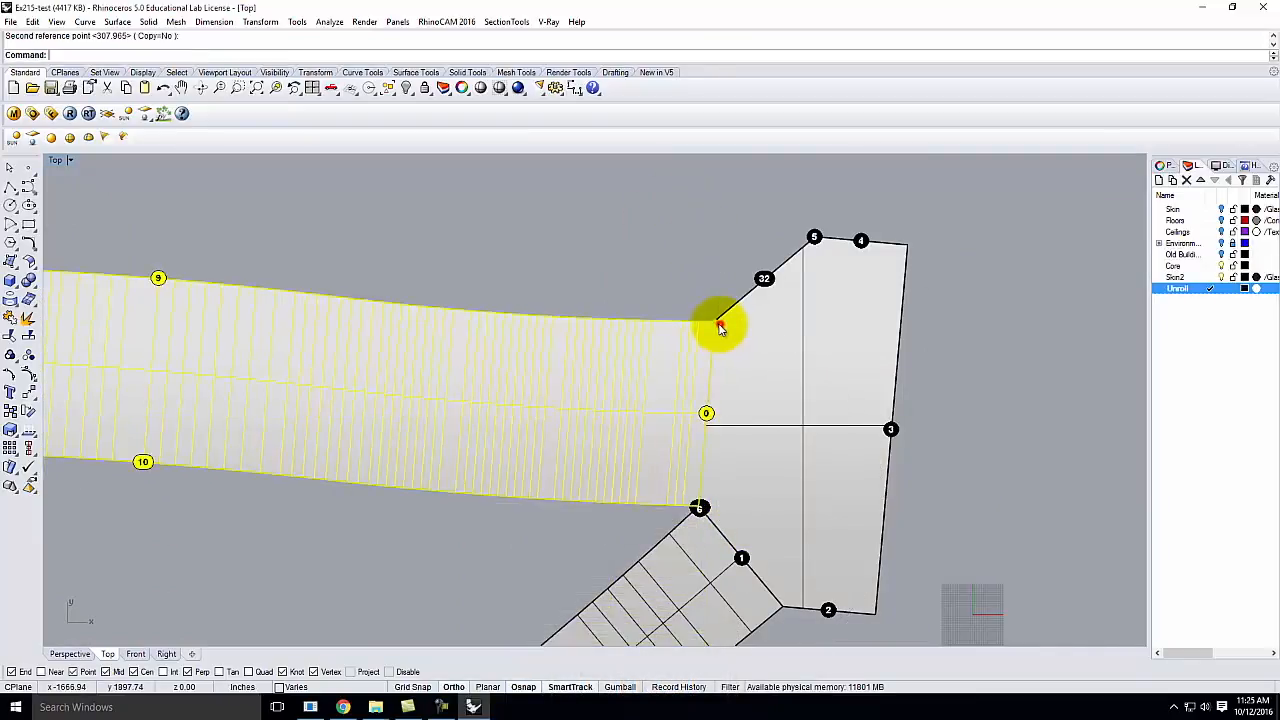
{"action": "scroll", "coordinate": [523, 417], "scroll_direction": "down", "scroll_amount": 6}
{"action": "key", "text": "Escape"}
Move the wall strip with edge label 32 by its upper outer corner to the top cap's corner between edges 0 and 32
{"action": "scroll", "coordinate": [680, 332], "scroll_direction": "up", "scroll_amount": 5}
{"action": "scroll", "coordinate": [682, 398], "scroll_direction": "down", "scroll_amount": 5}
{"action": "scroll", "coordinate": [678, 390], "scroll_direction": "up", "scroll_amount": 4}
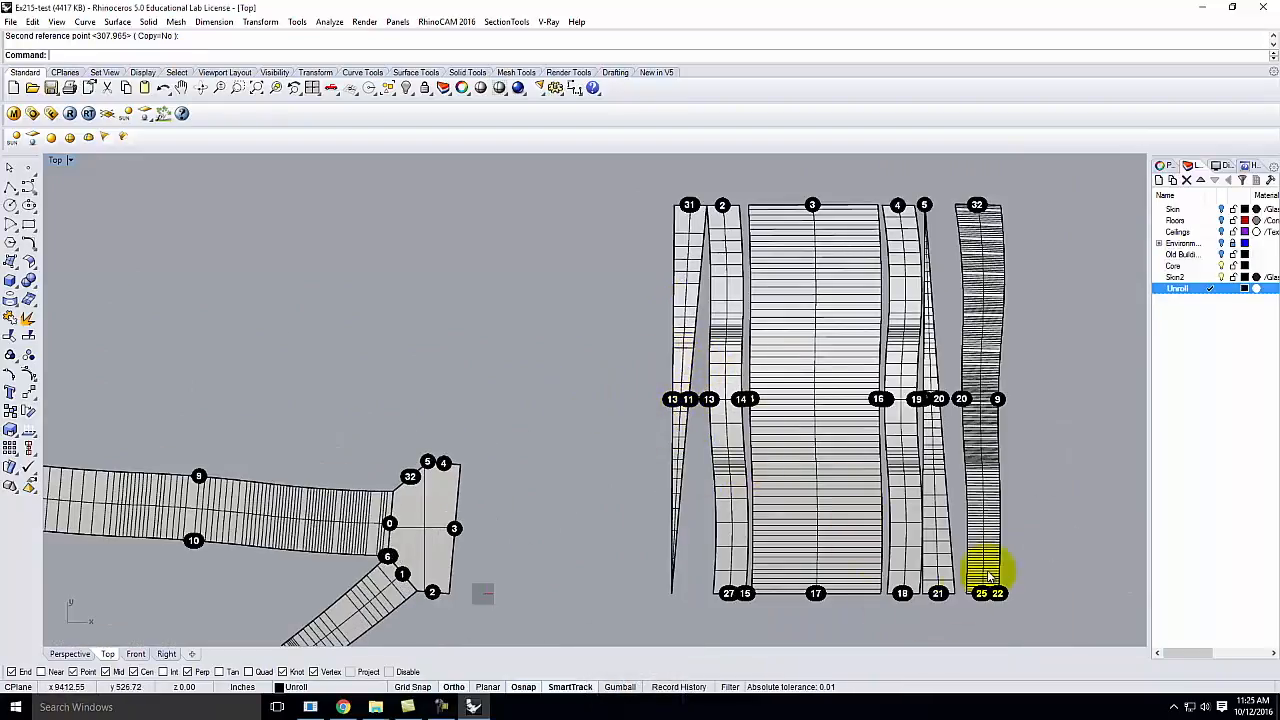
{"action": "left_click", "coordinate": [986, 461]}
{"action": "key", "text": "Return"}
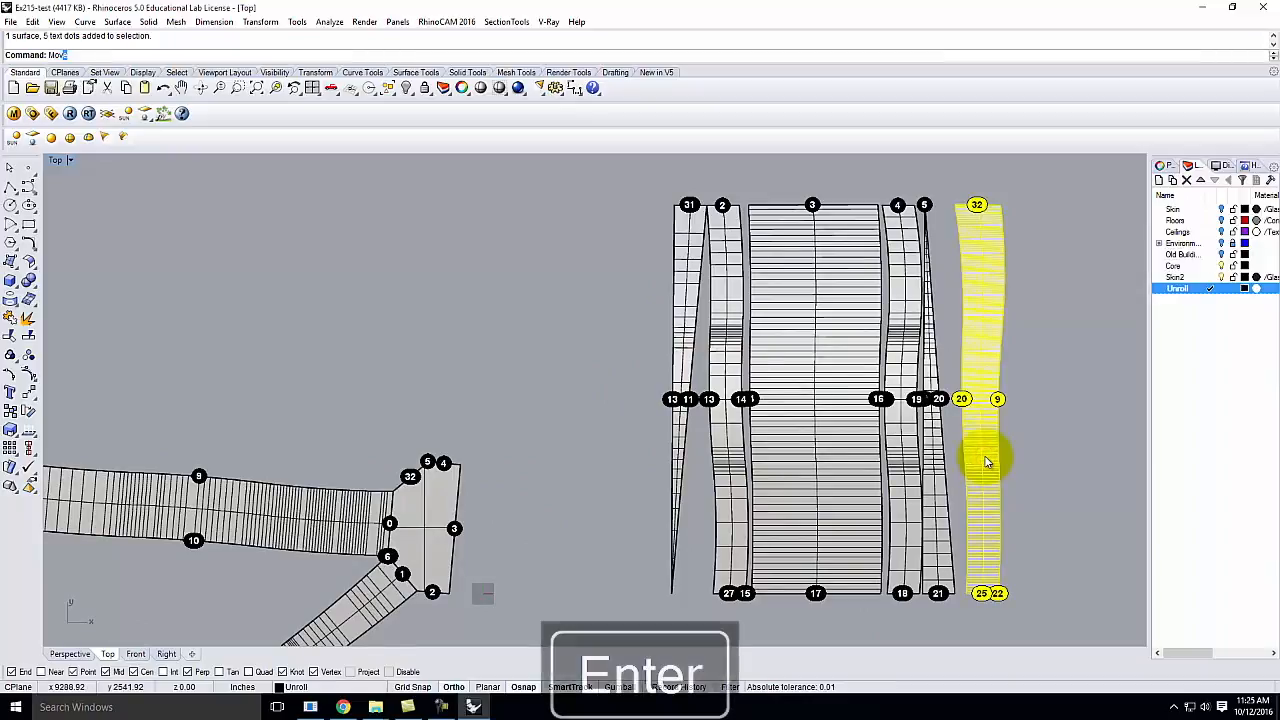
{"action": "left_click", "coordinate": [1001, 203]}
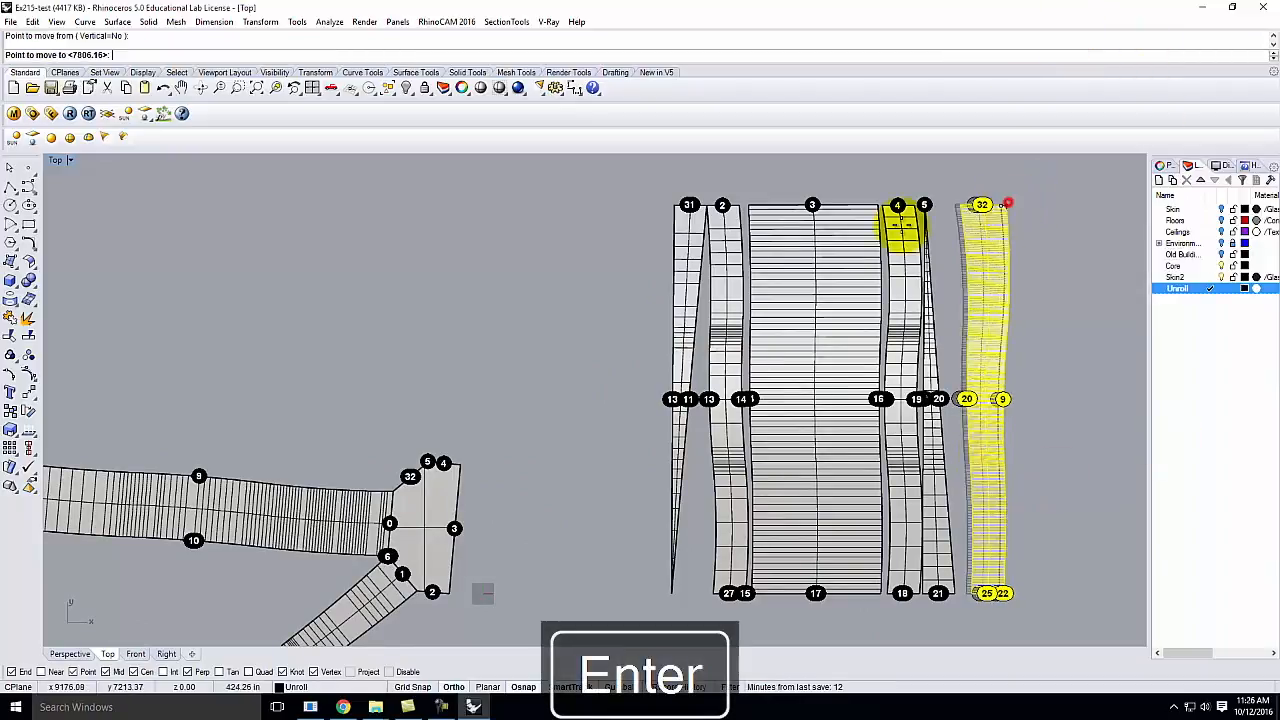
{"action": "scroll", "coordinate": [462, 460], "scroll_direction": "up", "scroll_amount": 3}
{"action": "left_click", "coordinate": [482, 484]}
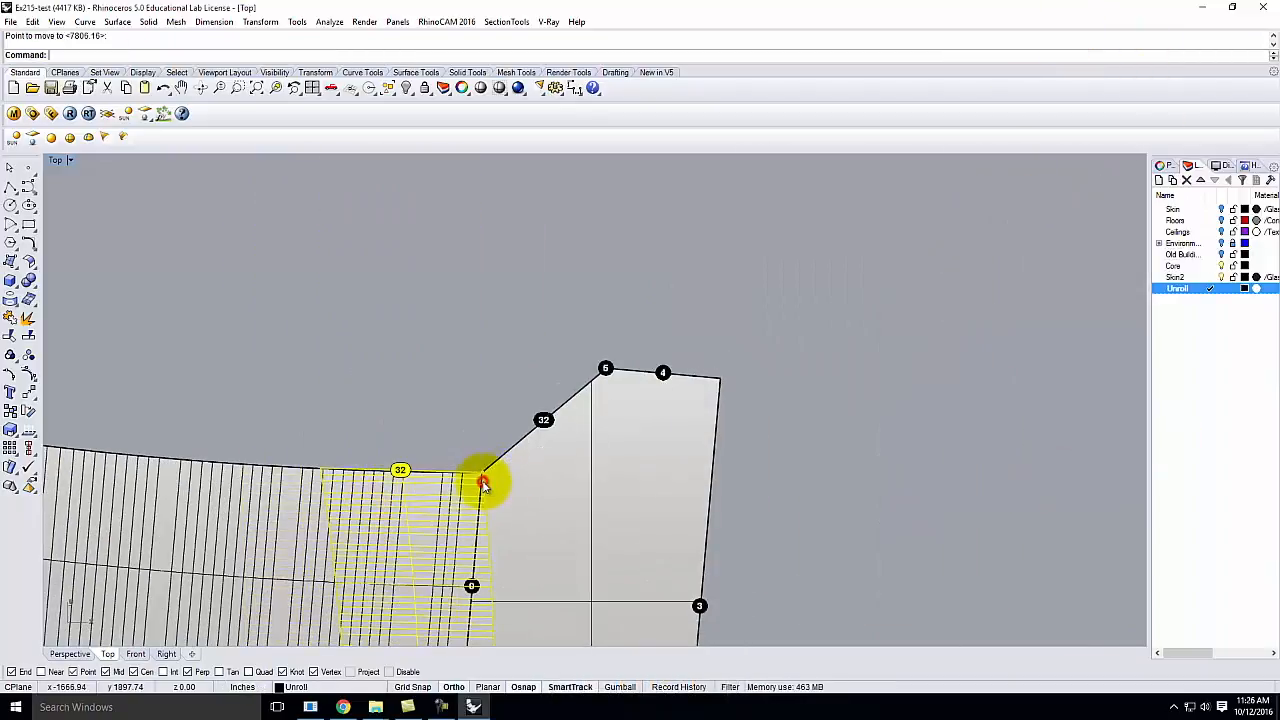
Rotate the strip labelled 32 about the shared corner until its end edge lies along the top cap's edge 32
{"action": "type", "text": "rotate"}
{"action": "key", "text": "Return"}
{"action": "left_click", "coordinate": [484, 459]}
{"action": "left_click", "coordinate": [320, 465]}
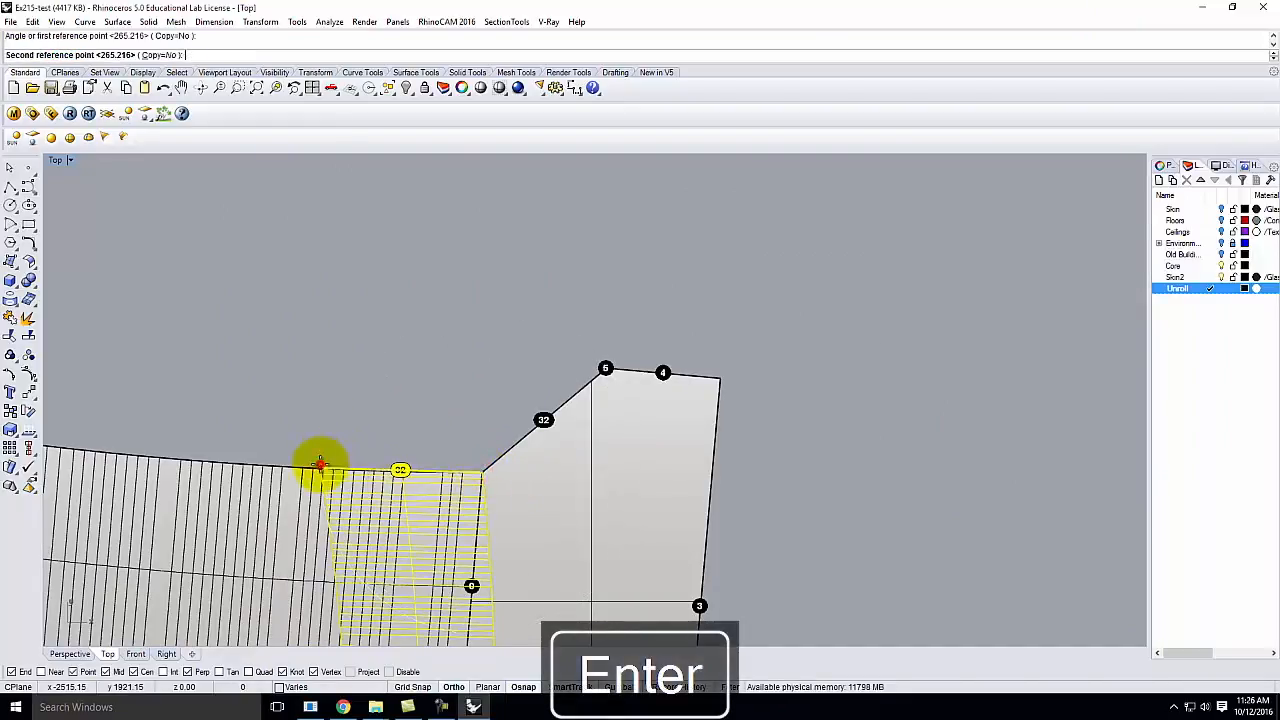
{"action": "left_click", "coordinate": [606, 368]}
{"action": "scroll", "coordinate": [651, 457], "scroll_direction": "down", "scroll_amount": 5}
{"action": "key", "text": "Escape"}
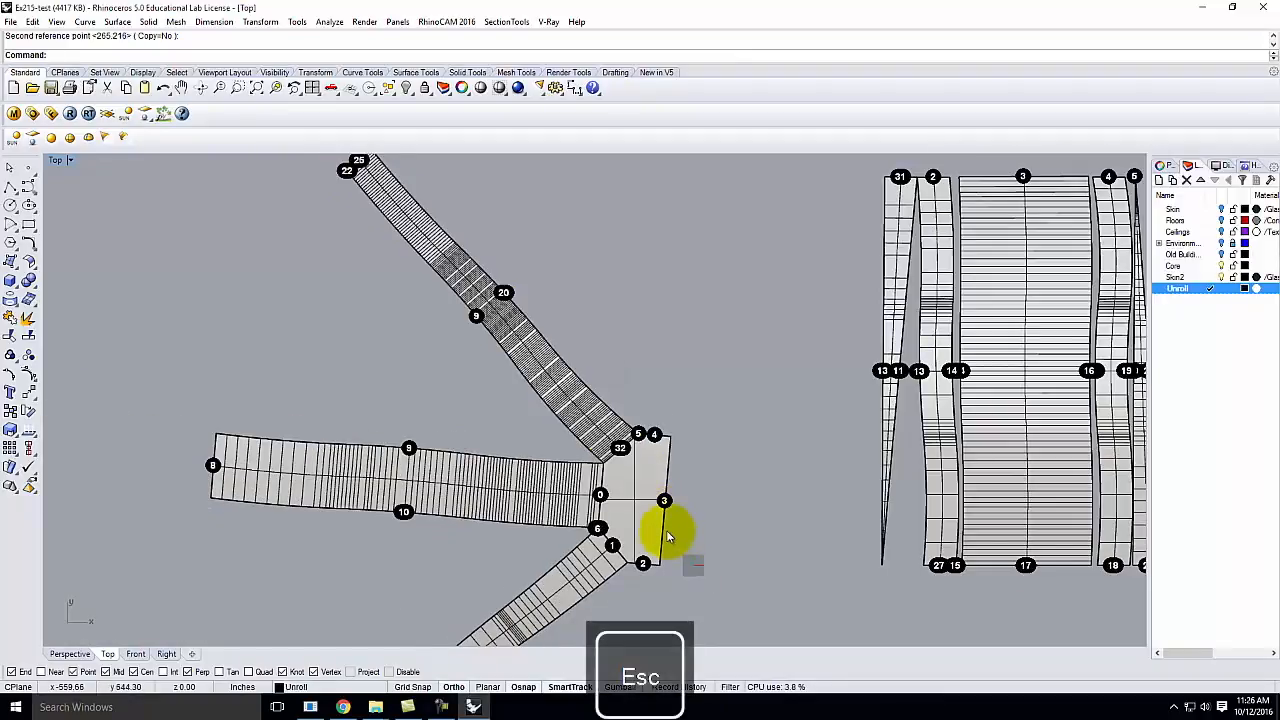
Move the two base pieces labelled 23 to 31 by a corner of edge 26 to the lower far corner of the strip between edges 9 and 10
{"action": "scroll", "coordinate": [567, 530], "scroll_direction": "down", "scroll_amount": 5}
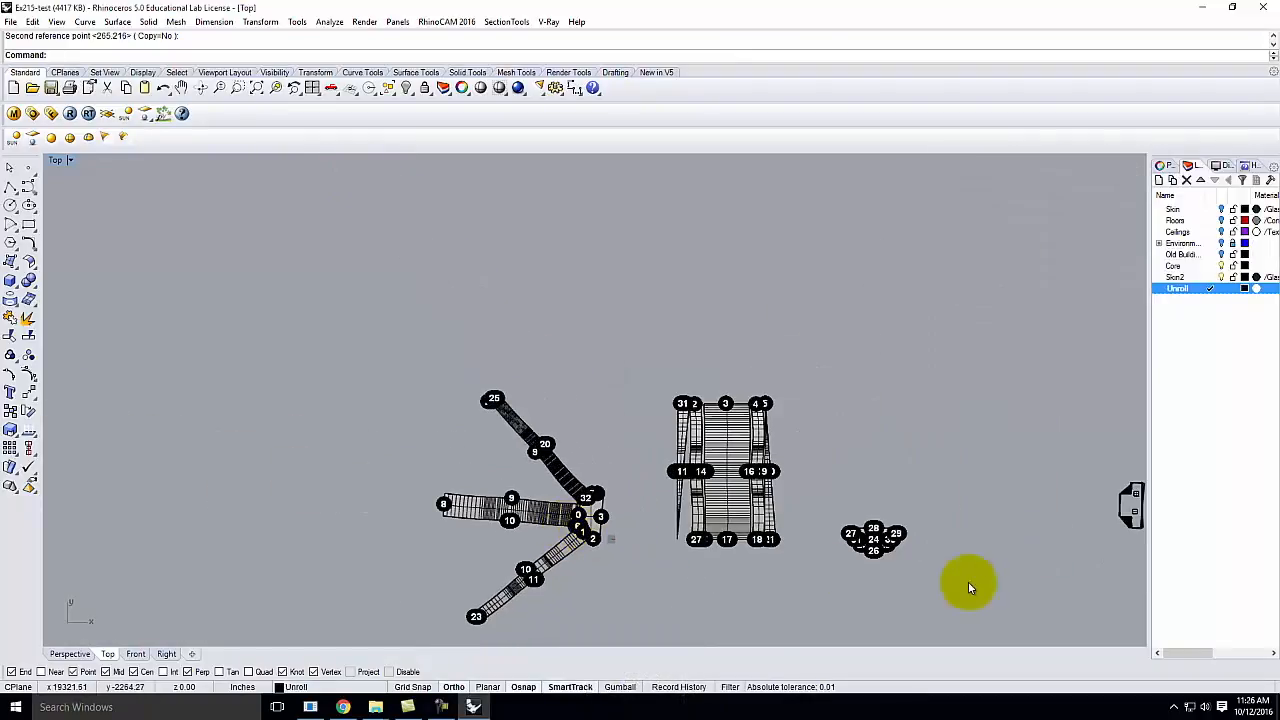
{"action": "scroll", "coordinate": [893, 563], "scroll_direction": "up", "scroll_amount": 3}
{"action": "left_click_drag", "start_coordinate": [859, 459], "coordinate": [857, 457]}
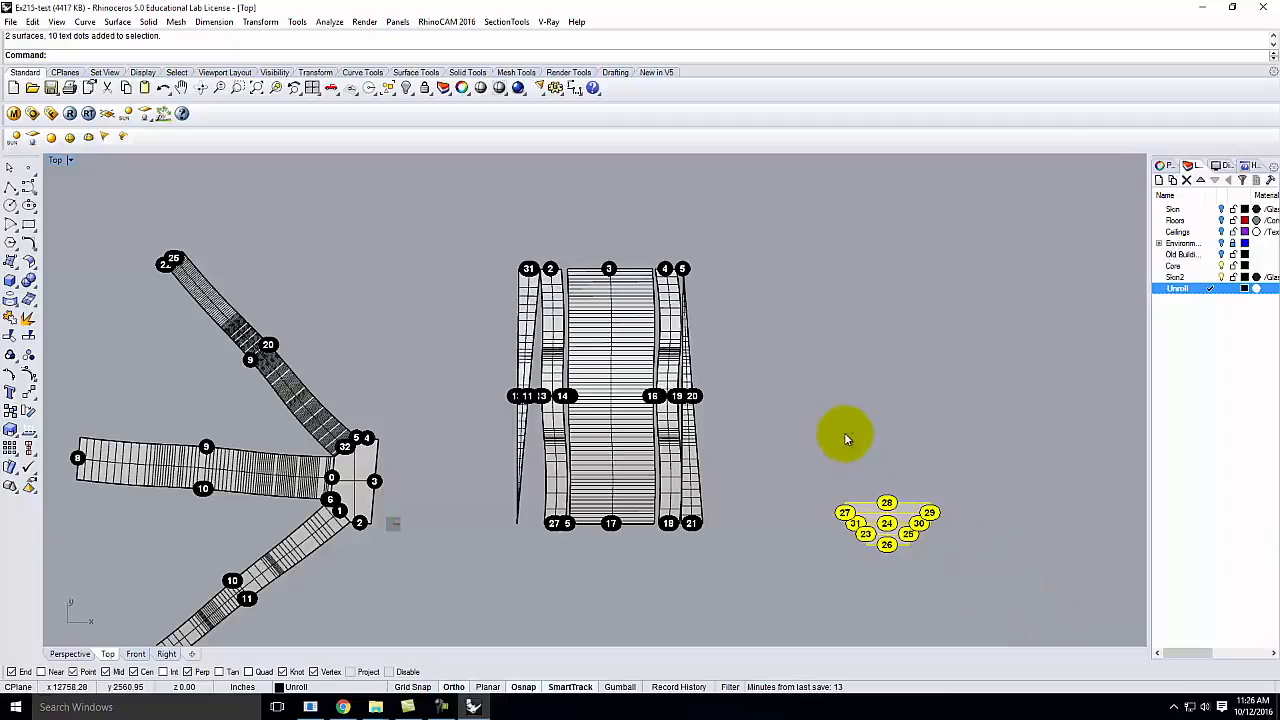
{"action": "type", "text": "m"}
{"action": "key", "text": "Return"}
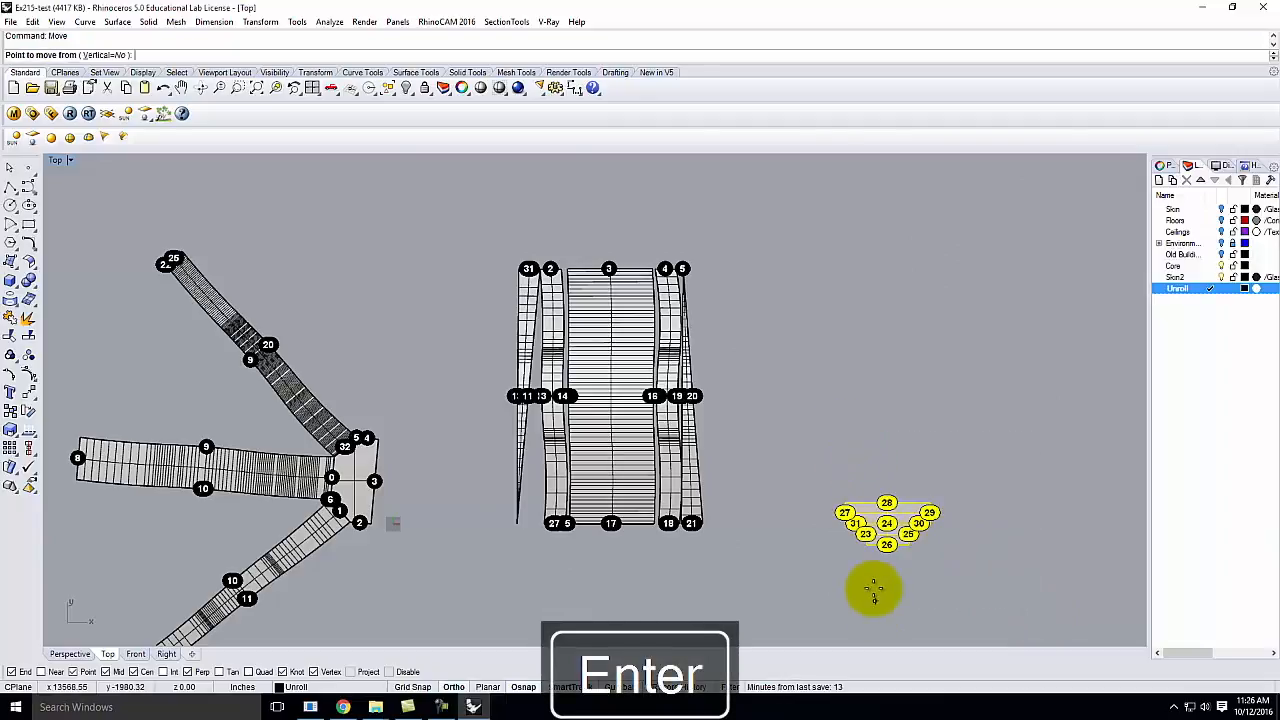
{"action": "scroll", "coordinate": [871, 587], "scroll_direction": "up", "scroll_amount": 3}
{"action": "left_click", "coordinate": [852, 510]}
{"action": "scroll", "coordinate": [855, 510], "scroll_direction": "down", "scroll_amount": 4}
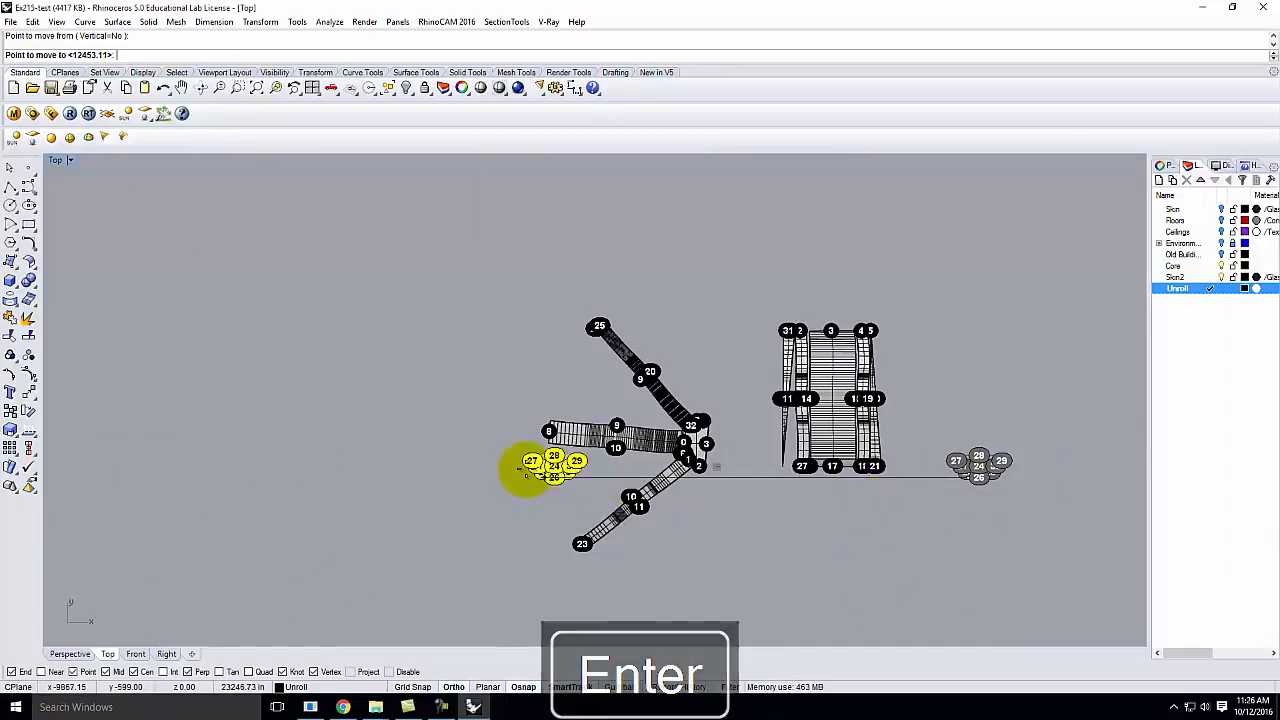
{"action": "scroll", "coordinate": [545, 445], "scroll_direction": "up", "scroll_amount": 5}
{"action": "left_click", "coordinate": [586, 448]}
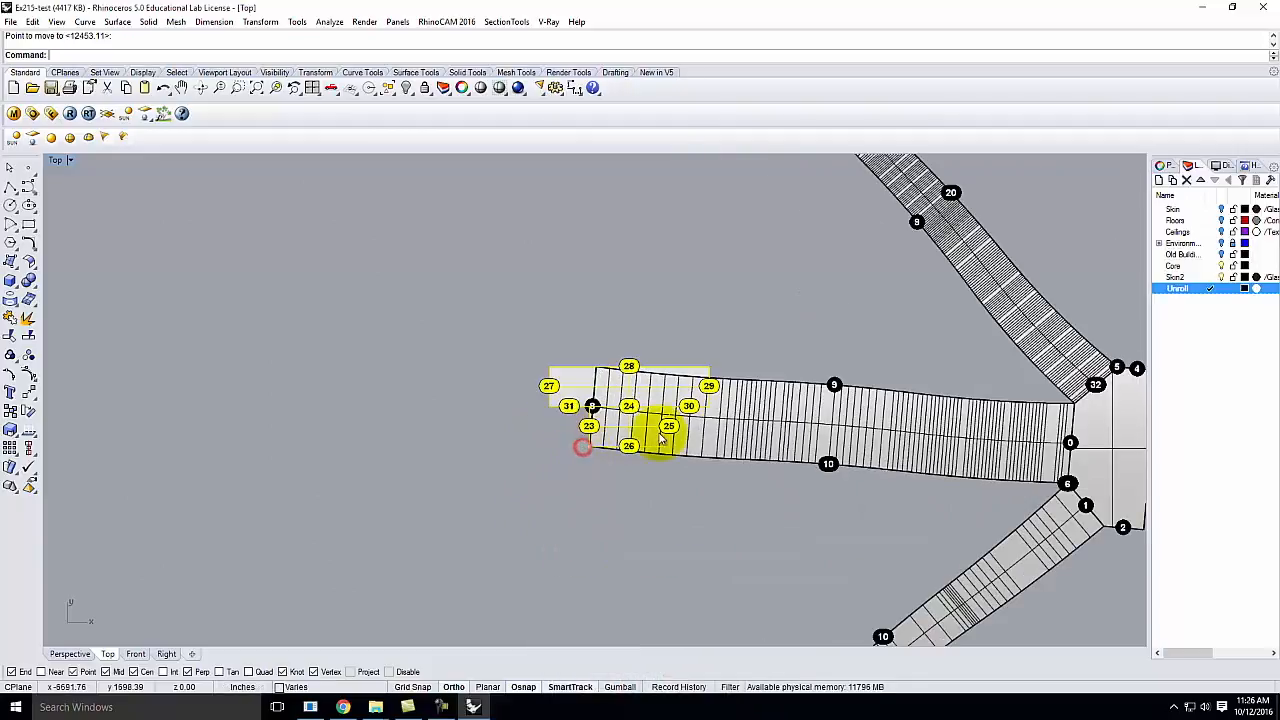
Rotate the base pieces about the shared corner so edge 26 lies along the strip's far end edge labelled 8
{"action": "type", "text": "rotate"}
{"action": "key", "text": "Return"}
{"action": "left_click", "coordinate": [587, 446]}
{"action": "left_click", "coordinate": [670, 449]}
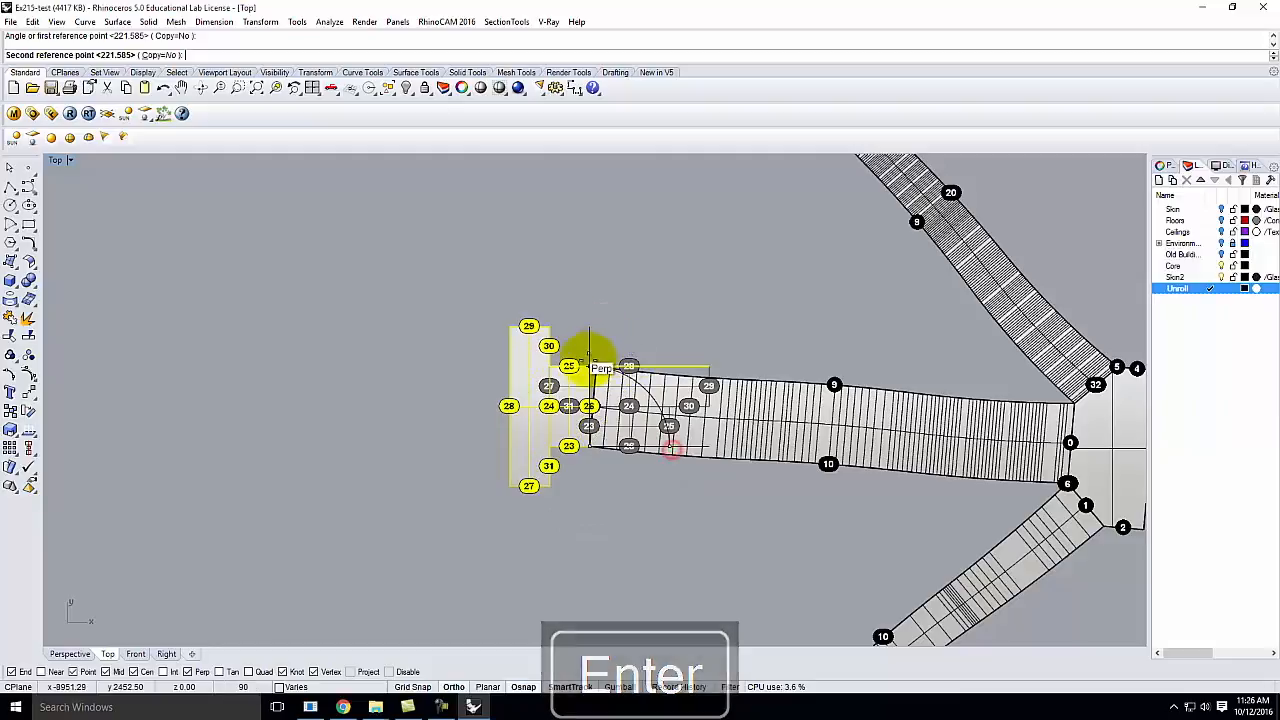
{"action": "left_click", "coordinate": [597, 372]}
{"action": "key", "text": "Escape"}
{"action": "scroll", "coordinate": [590, 375], "scroll_direction": "down", "scroll_amount": 1}
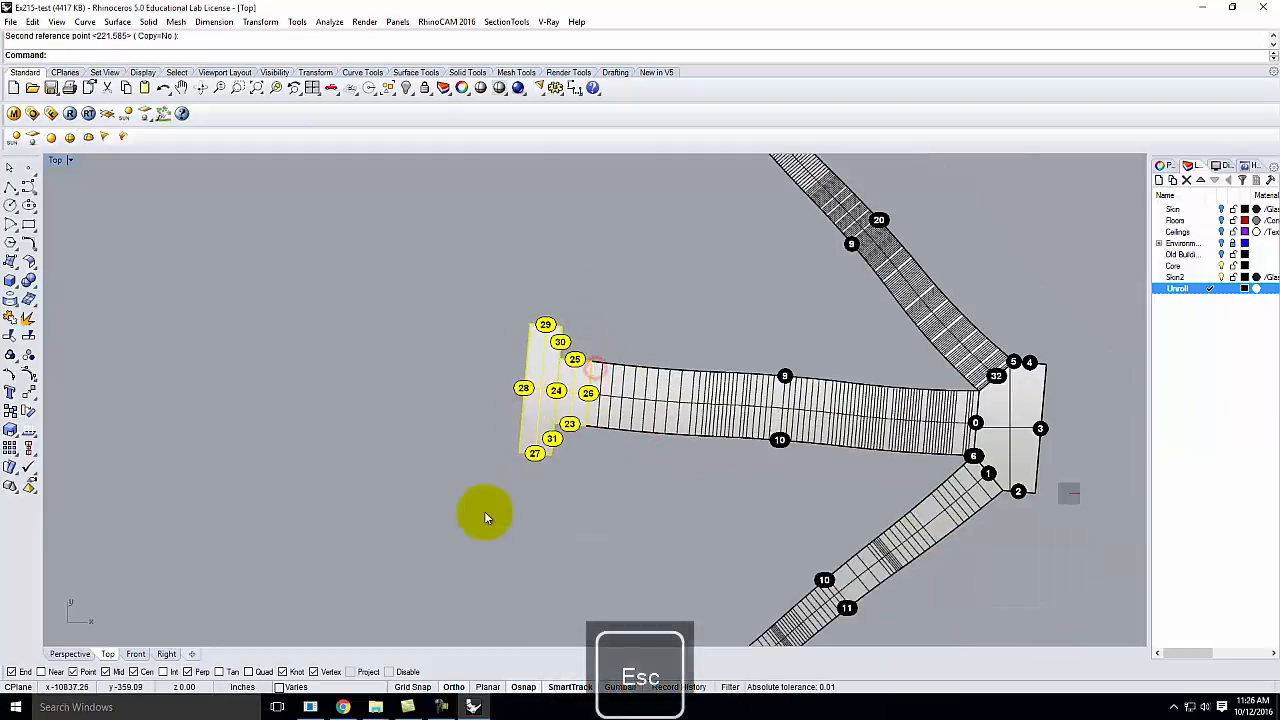
Move the wide wall strip with edge label 3 by its upper corner to the top cap's corner between edges 2 and 3
{"action": "scroll", "coordinate": [527, 450], "scroll_direction": "down", "scroll_amount": 3}
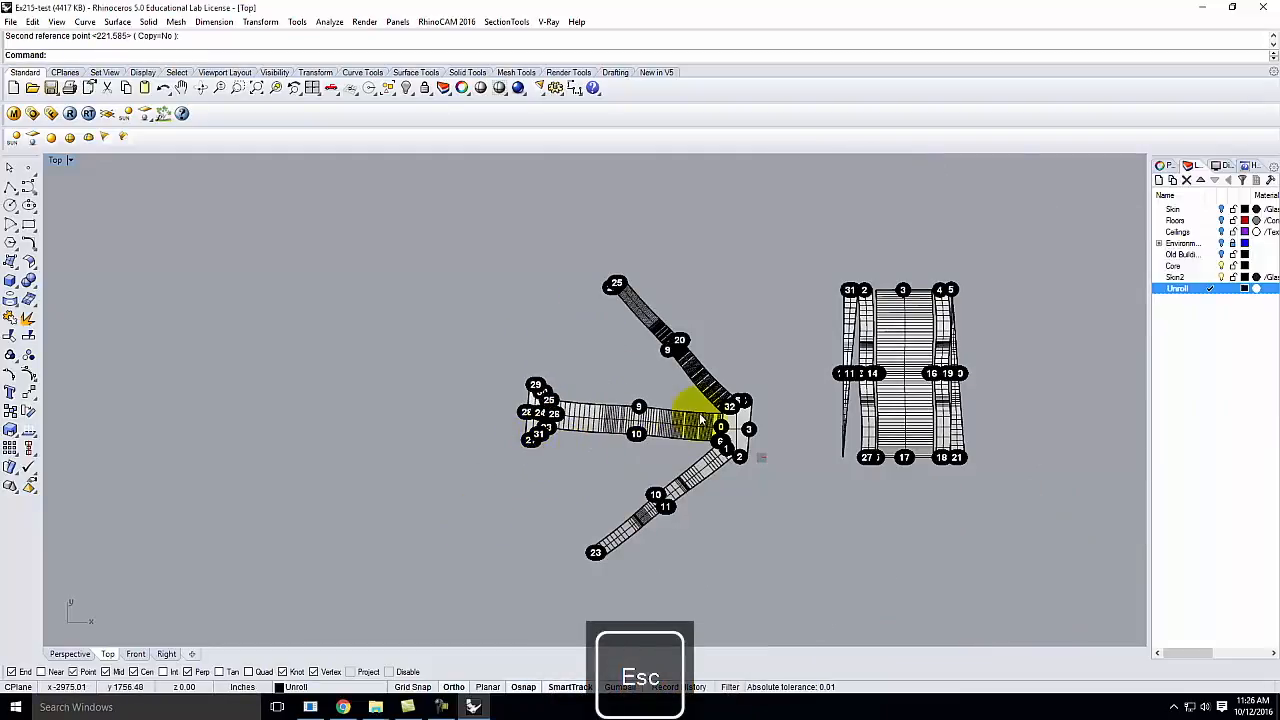
{"action": "scroll", "coordinate": [741, 405], "scroll_direction": "up", "scroll_amount": 3}
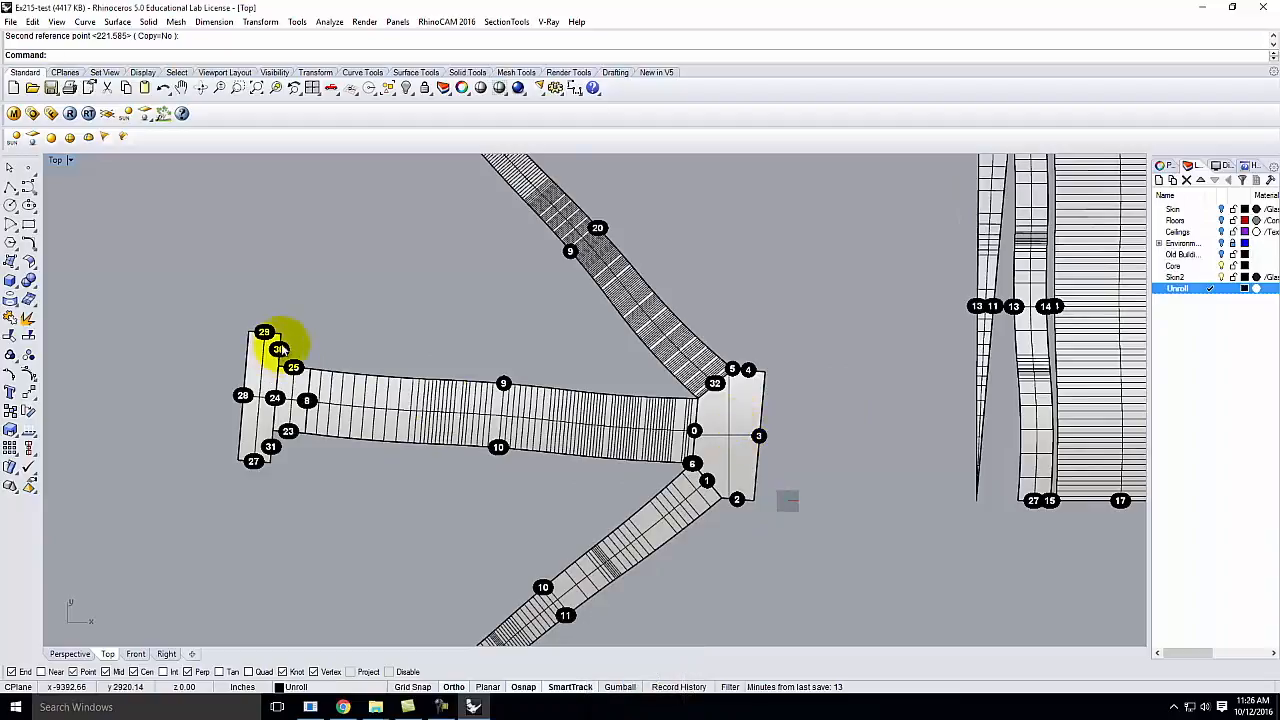
{"action": "scroll", "coordinate": [465, 405], "scroll_direction": "down", "scroll_amount": 3}
{"action": "scroll", "coordinate": [733, 300], "scroll_direction": "up", "scroll_amount": 1}
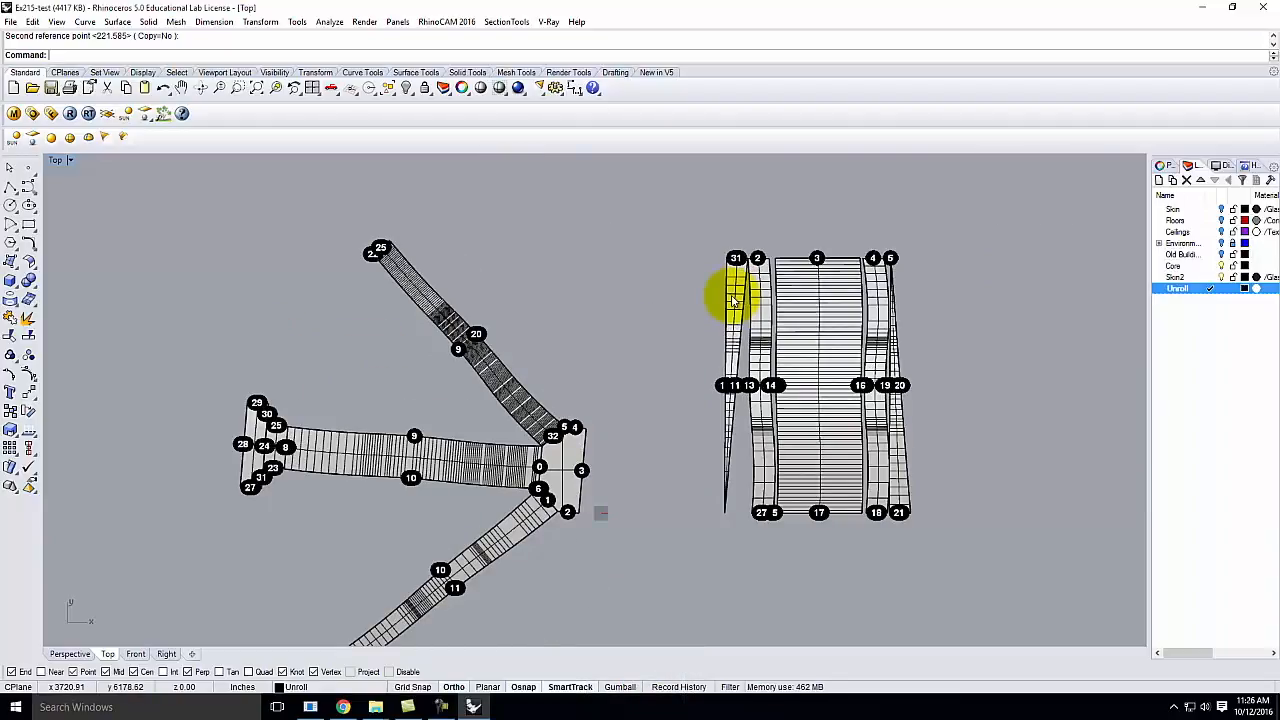
{"action": "left_click", "coordinate": [733, 300]}
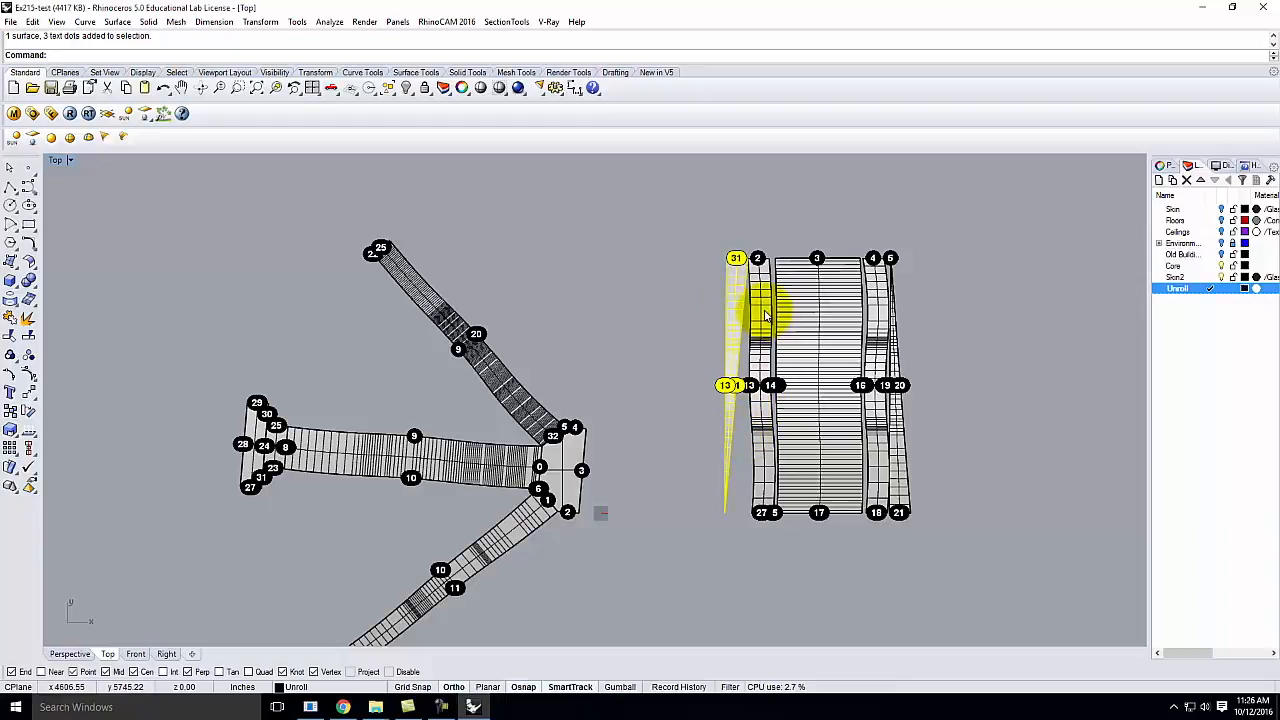
{"action": "left_click", "coordinate": [829, 284]}
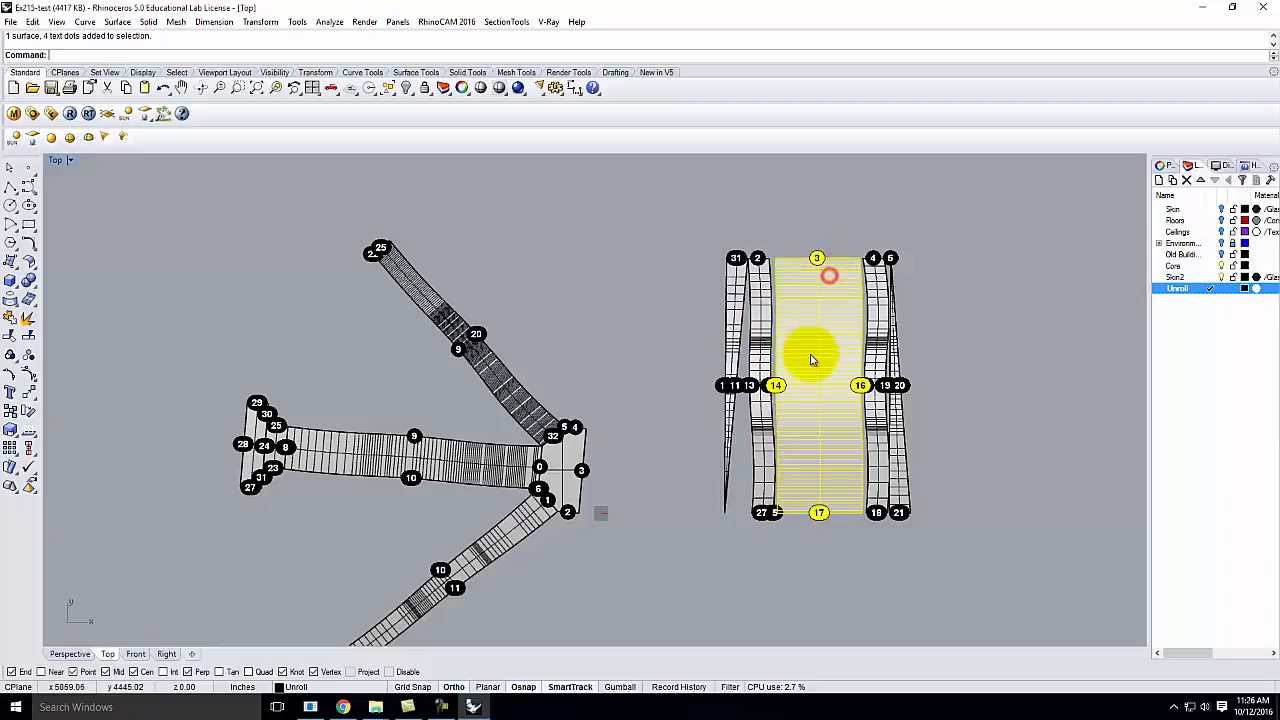
{"action": "type", "text": "move"}
{"action": "key", "text": "Return"}
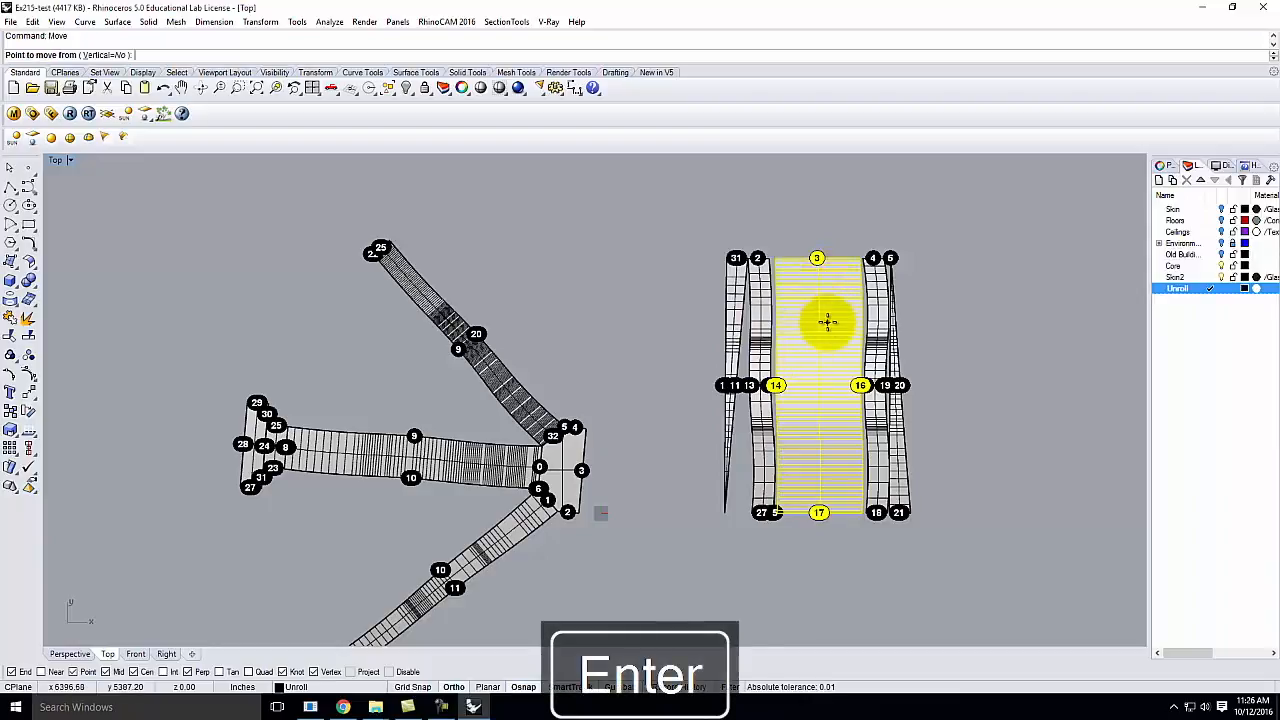
{"action": "left_click", "coordinate": [775, 258]}
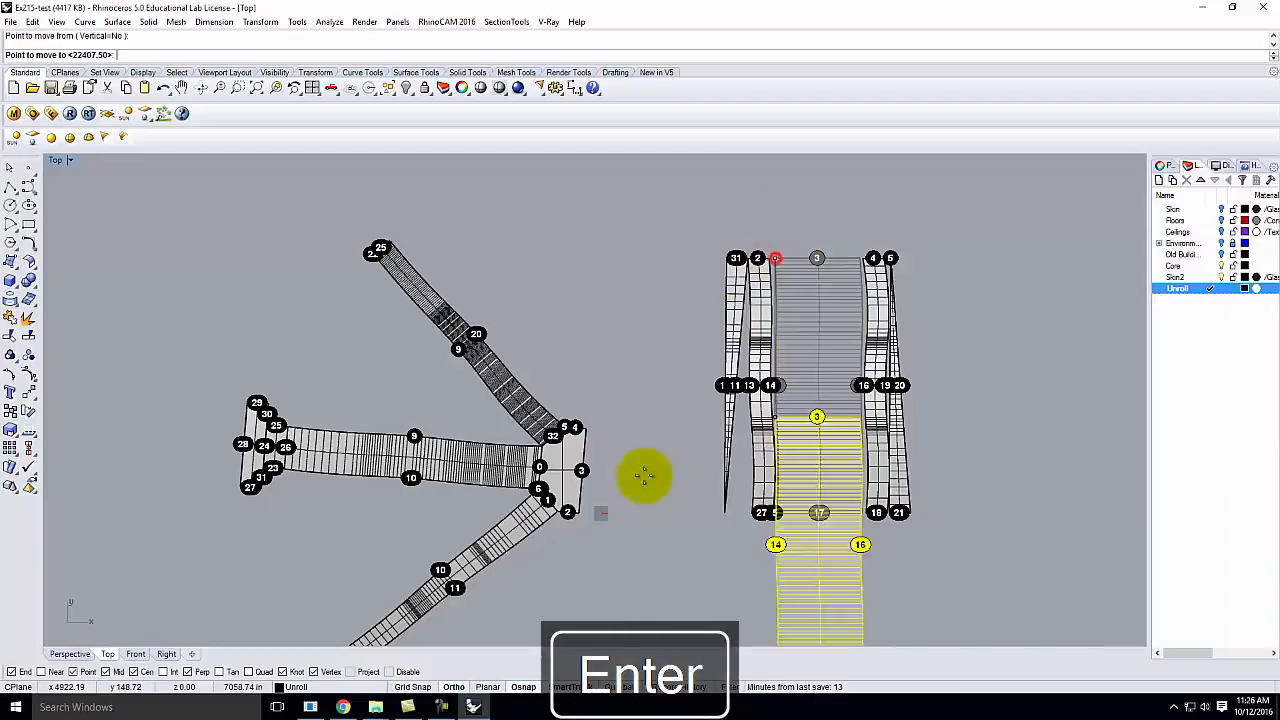
{"action": "left_click", "coordinate": [578, 515]}
Rotate the wide strip about the shared corner until its end edge lies along the top cap's edge 3
{"action": "type", "text": "rotate"}
{"action": "key", "text": "Return"}
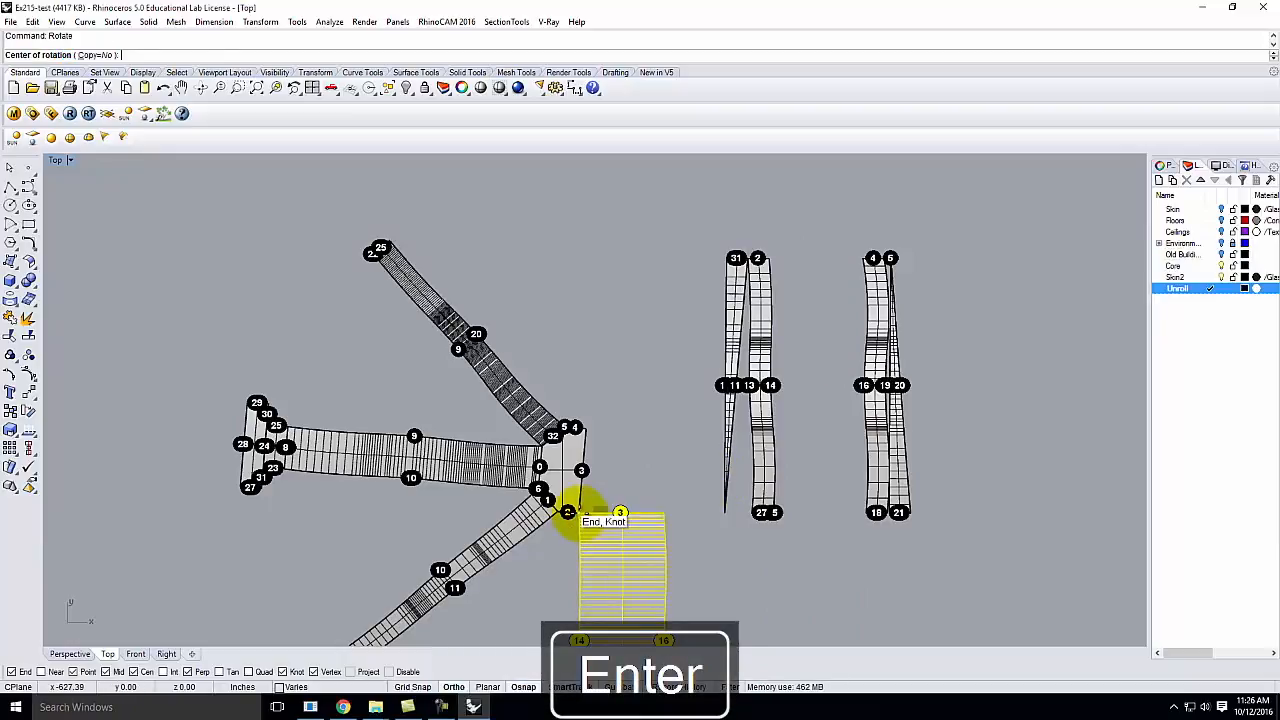
{"action": "left_click", "coordinate": [574, 513]}
{"action": "left_click", "coordinate": [665, 513]}
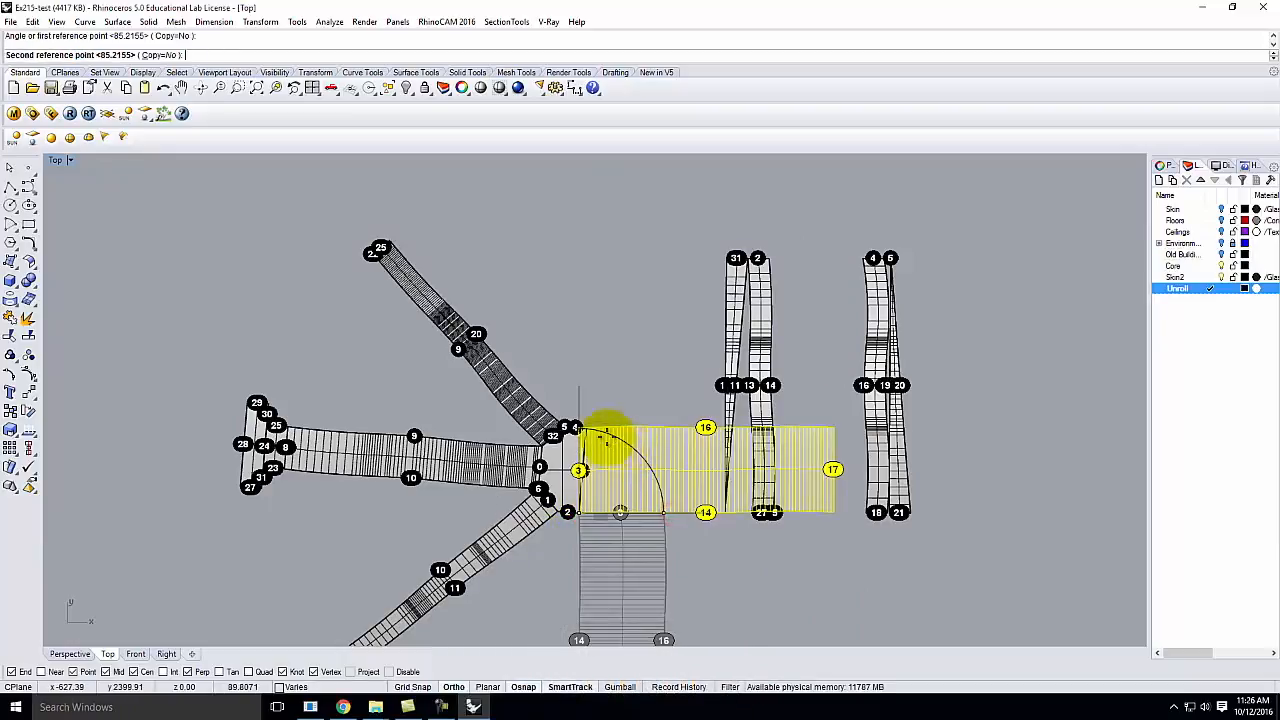
{"action": "left_click", "coordinate": [588, 424]}
{"action": "key", "text": "Escape"}
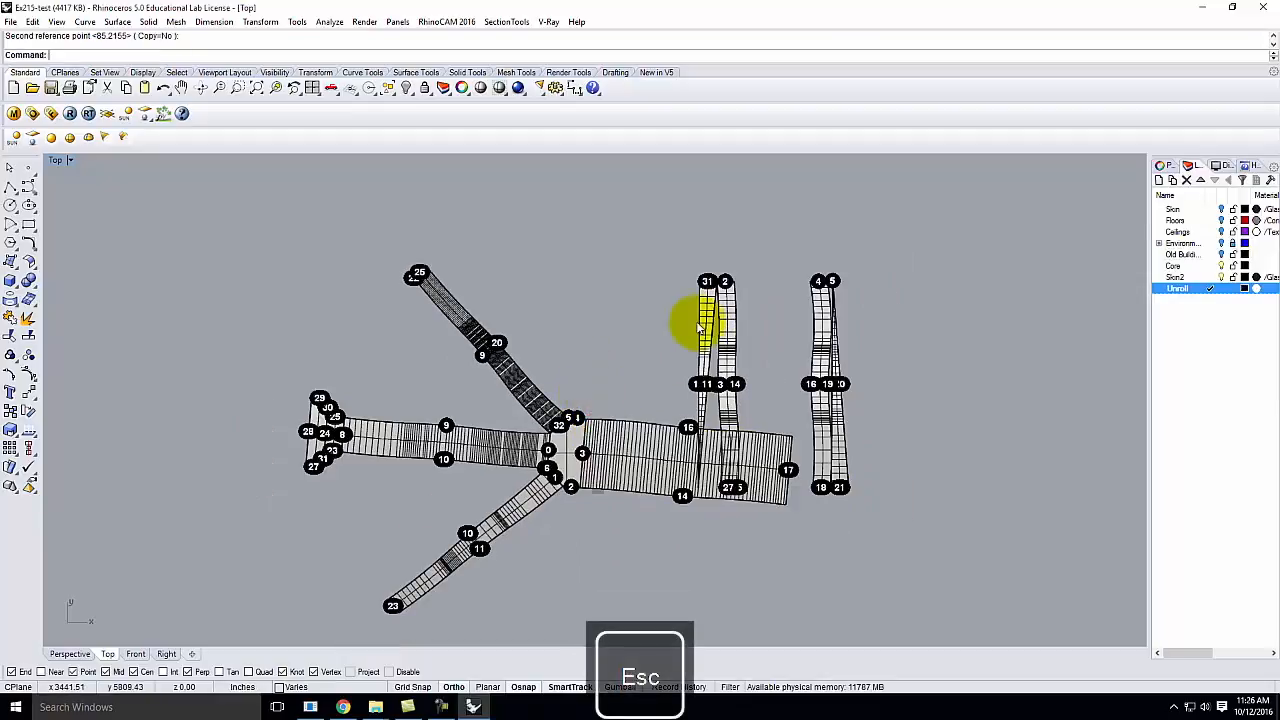
Move the wall strip with edge label 2 by its upper corner beside edge 14 to the top cap's corner between edges 2 and 3
{"action": "scroll", "coordinate": [548, 555], "scroll_direction": "up", "scroll_amount": 2}
{"action": "scroll", "coordinate": [541, 437], "scroll_direction": "down", "scroll_amount": 4}
{"action": "scroll", "coordinate": [860, 424], "scroll_direction": "up", "scroll_amount": 4}
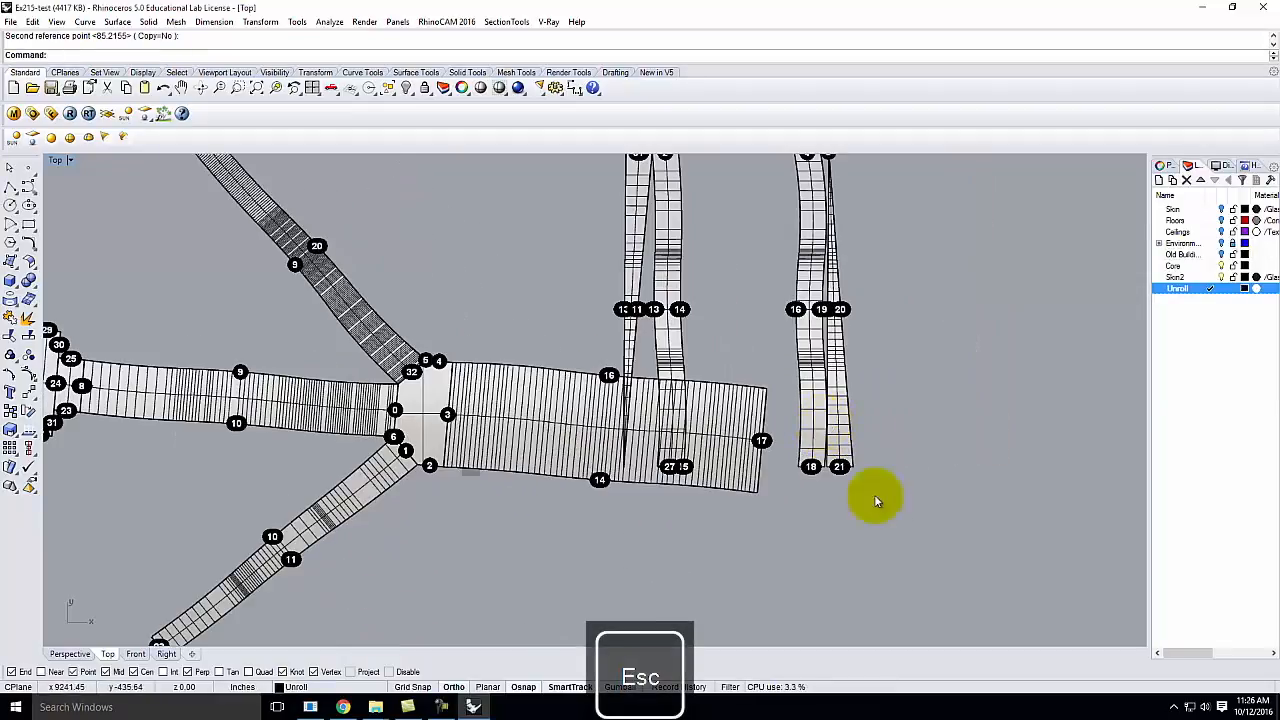
{"action": "scroll", "coordinate": [874, 494], "scroll_direction": "down", "scroll_amount": 2}
{"action": "left_click", "coordinate": [712, 241]}
{"action": "key", "text": "Return"}
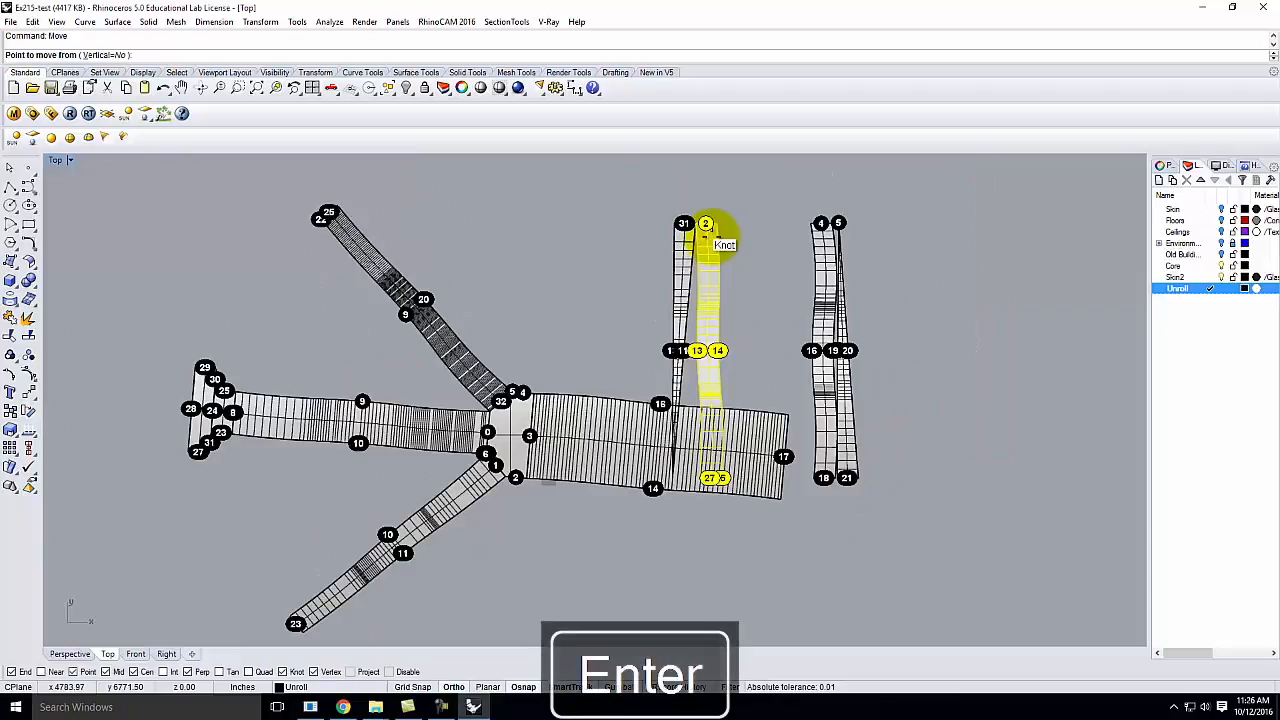
{"action": "left_click", "coordinate": [717, 218]}
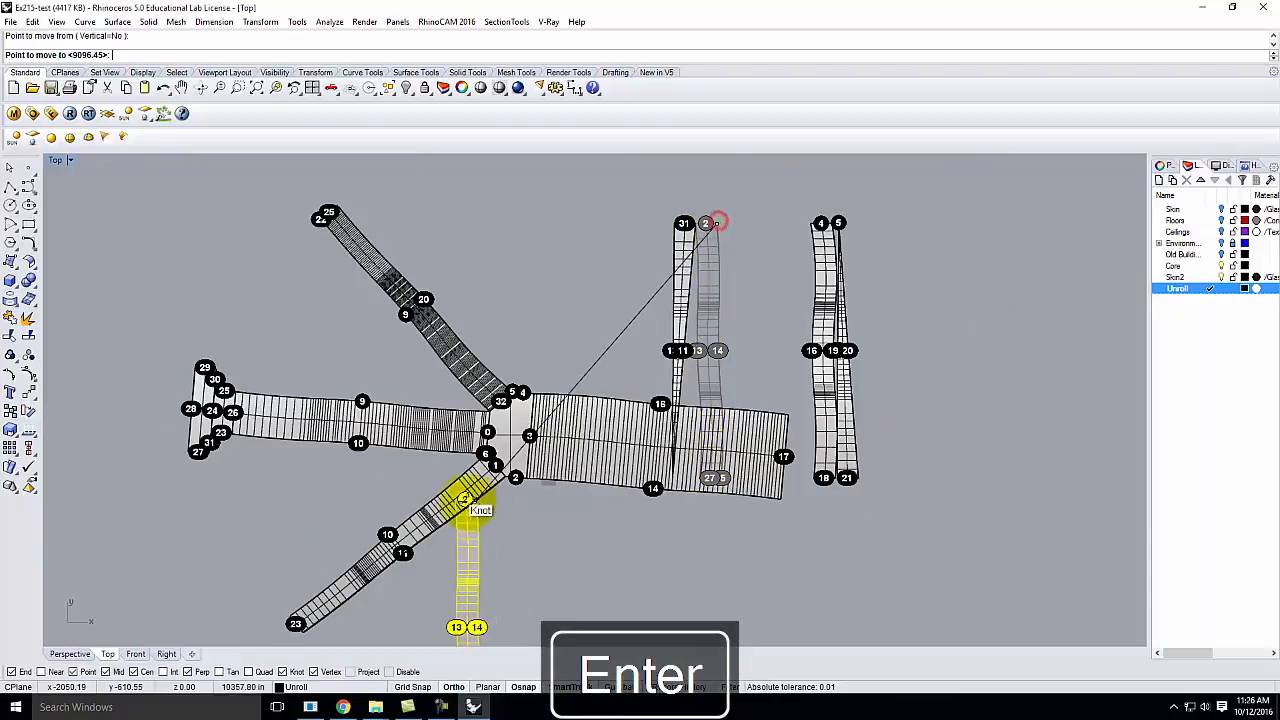
{"action": "scroll", "coordinate": [490, 492], "scroll_direction": "up", "scroll_amount": 3}
{"action": "left_click", "coordinate": [568, 473]}
Rotate the strip labelled 2 about the shared corner so its end edge lies along the top cap's edge 2
{"action": "type", "text": "rotate"}
{"action": "key", "text": "Return"}
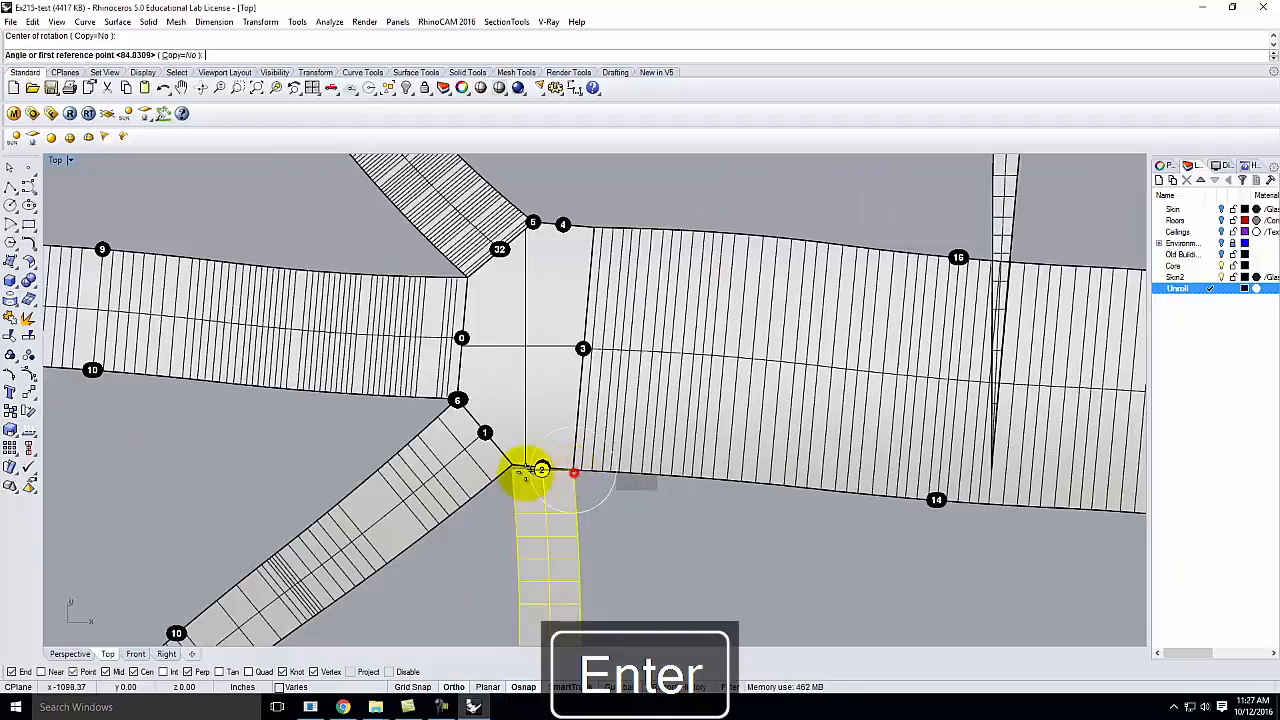
{"action": "left_click", "coordinate": [514, 460]}
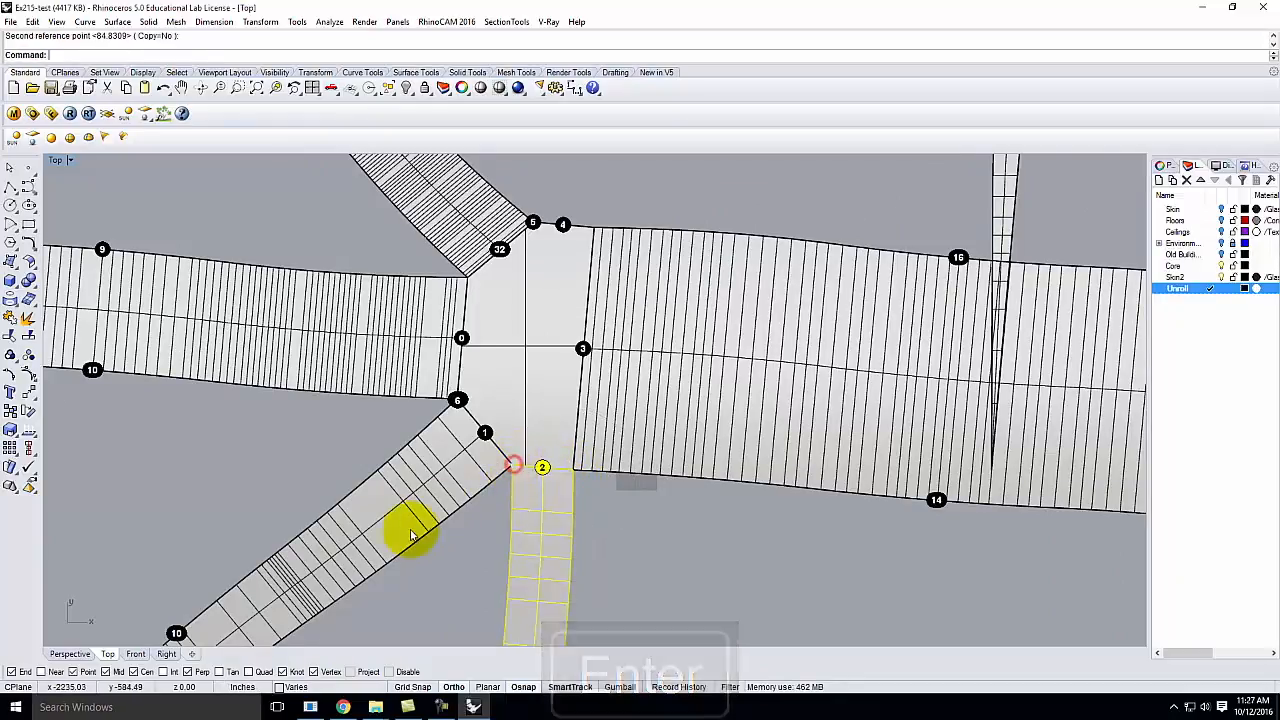
Move the wall strip with edge label 4 by its upper corner beside edge 16 to the top cap's corner between edges 3 and 4
{"action": "scroll", "coordinate": [428, 514], "scroll_direction": "down", "scroll_amount": 5}
{"action": "left_click", "coordinate": [760, 293]}
{"action": "type", "text": "move"}
{"action": "key", "text": "Return"}
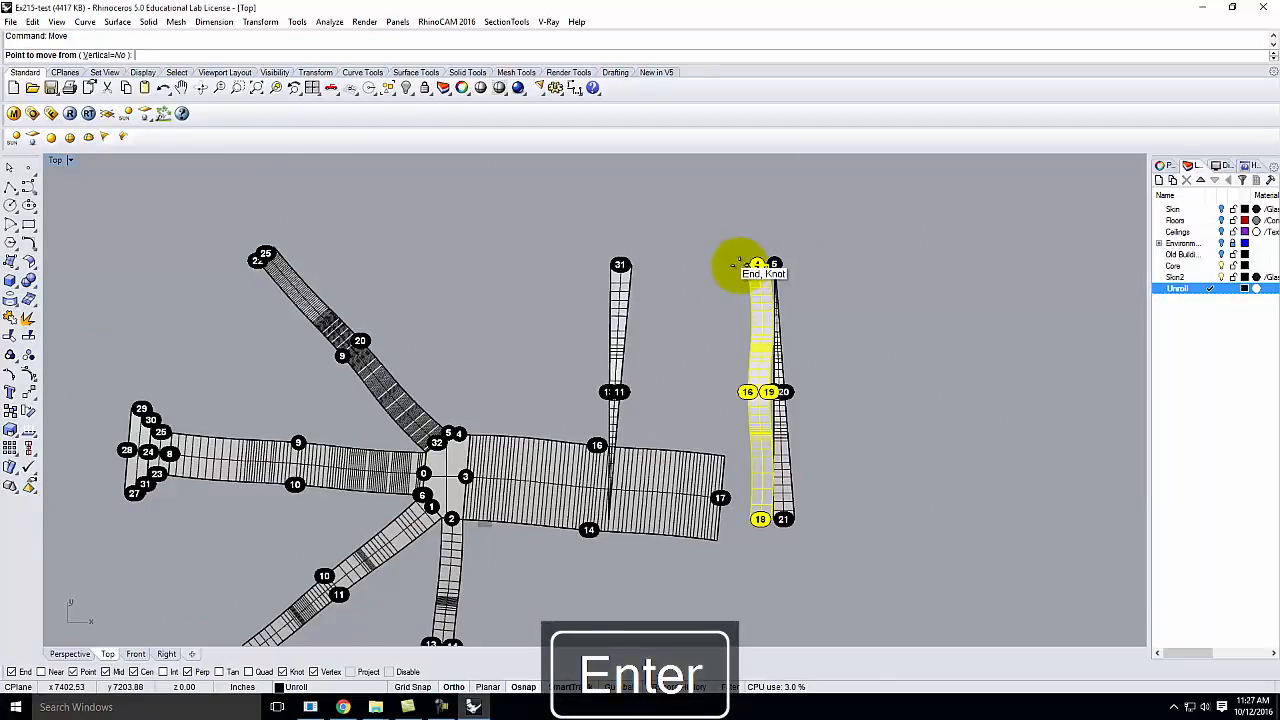
{"action": "left_click", "coordinate": [758, 265]}
{"action": "scroll", "coordinate": [510, 425], "scroll_direction": "up", "scroll_amount": 5}
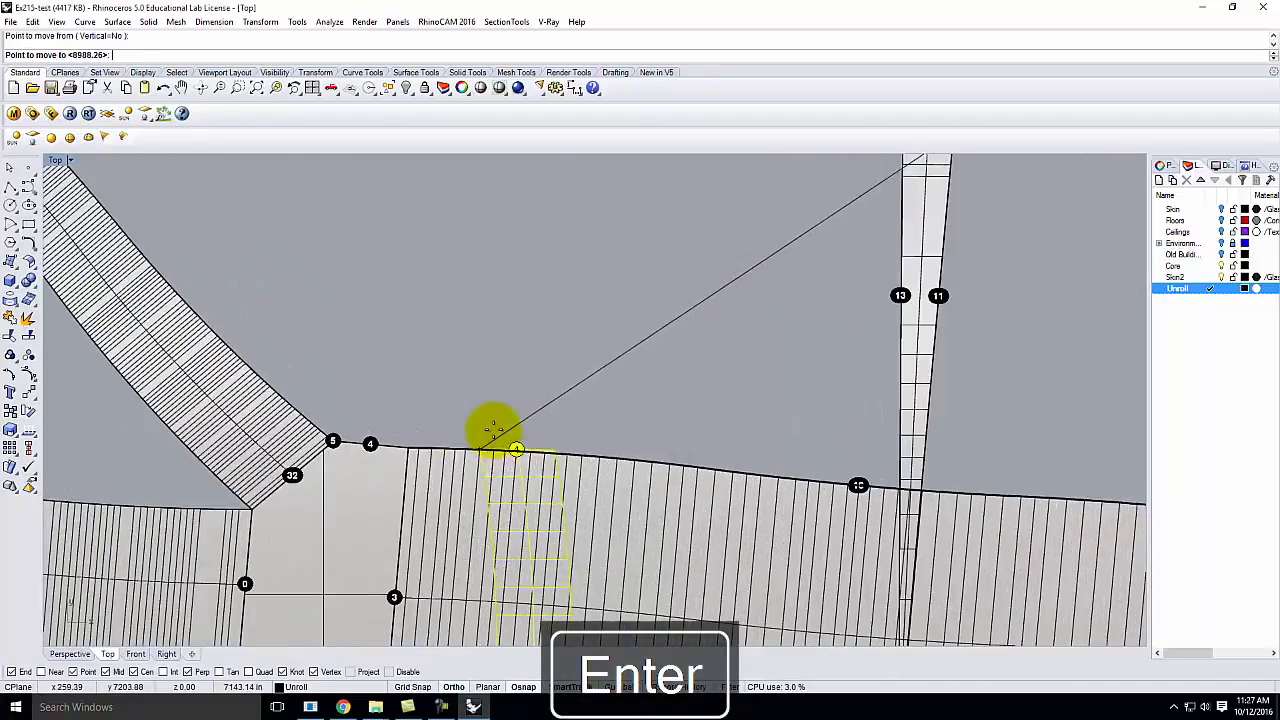
{"action": "left_click", "coordinate": [411, 440]}
Rotate the strip labelled 4 about the shared corner until its end edge lies along the top cap's edge 4
{"action": "type", "text": "rotate"}
{"action": "key", "text": "Return"}
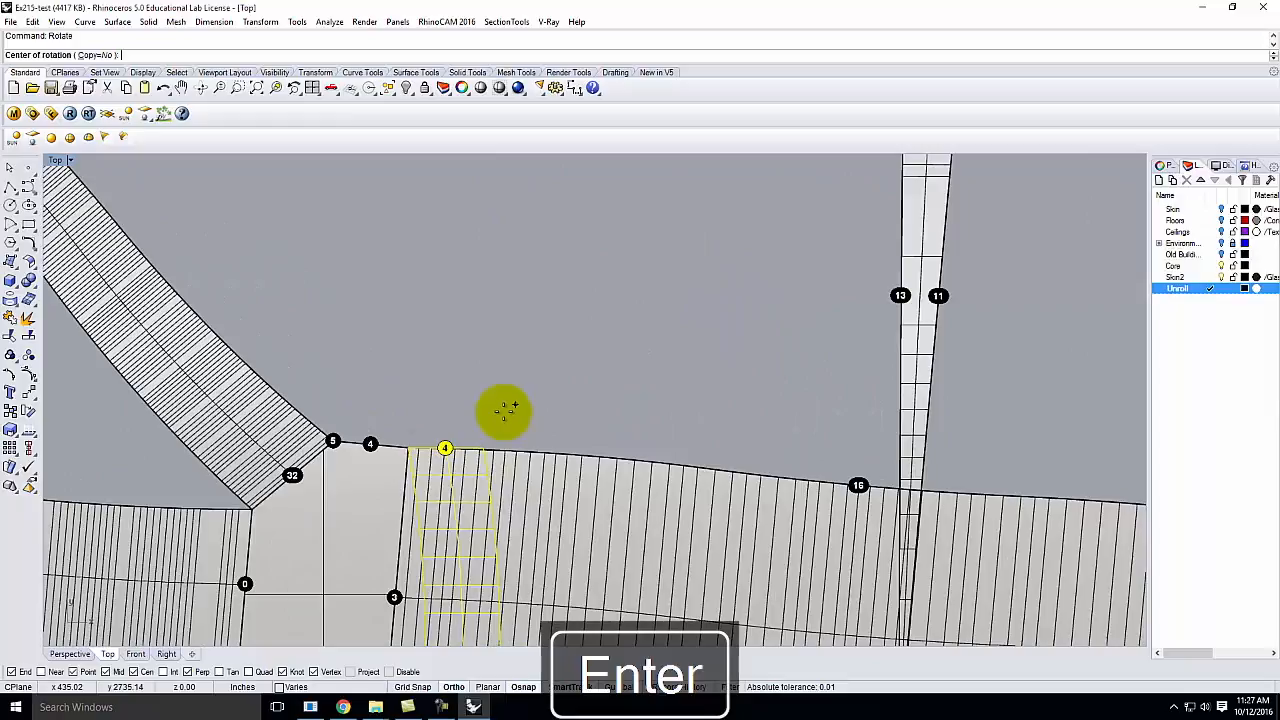
{"action": "left_click", "coordinate": [408, 443]}
{"action": "left_click", "coordinate": [481, 443]}
{"action": "left_click", "coordinate": [335, 439]}
{"action": "scroll", "coordinate": [347, 495], "scroll_direction": "down", "scroll_amount": 2}
{"action": "key", "text": "Escape"}
Compare the loose tapered strip labelled 21 with the edge labels of the base piece to find its matching edge
{"action": "scroll", "coordinate": [481, 449], "scroll_direction": "down", "scroll_amount": 4}
{"action": "scroll", "coordinate": [516, 390], "scroll_direction": "up", "scroll_amount": 3}
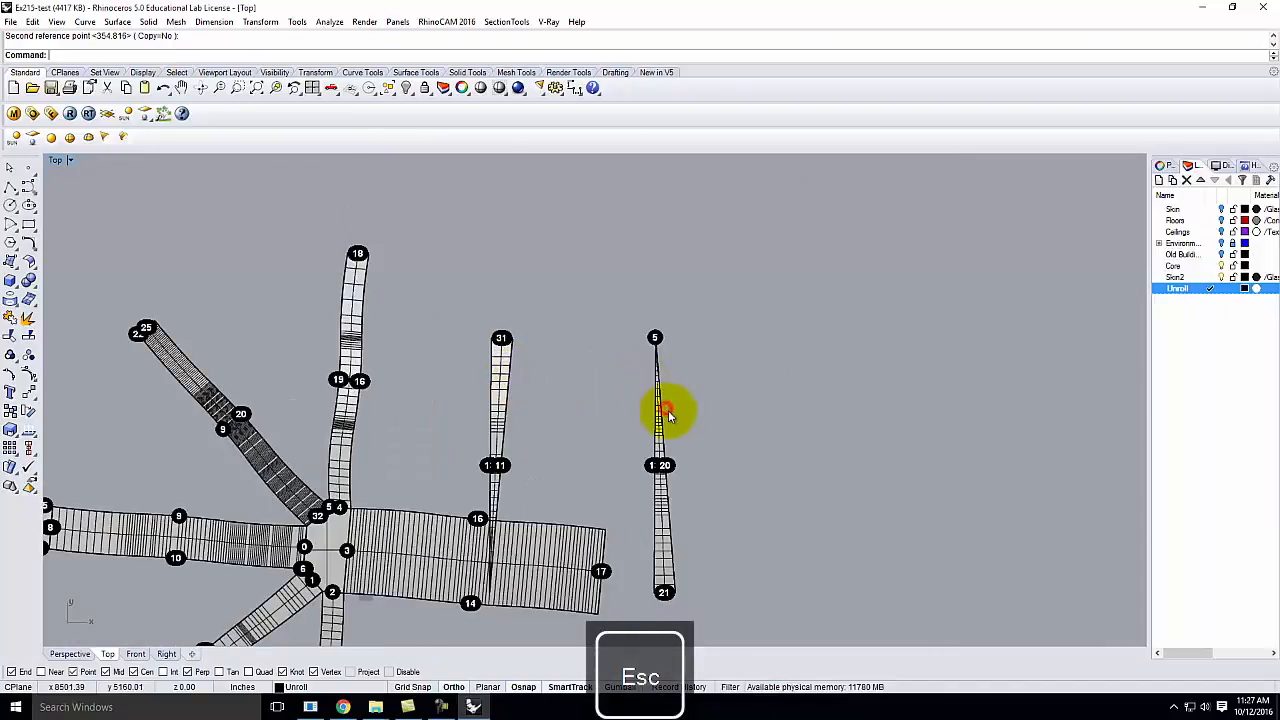
{"action": "left_click", "coordinate": [663, 528]}
{"action": "scroll", "coordinate": [717, 423], "scroll_direction": "down", "scroll_amount": 3}
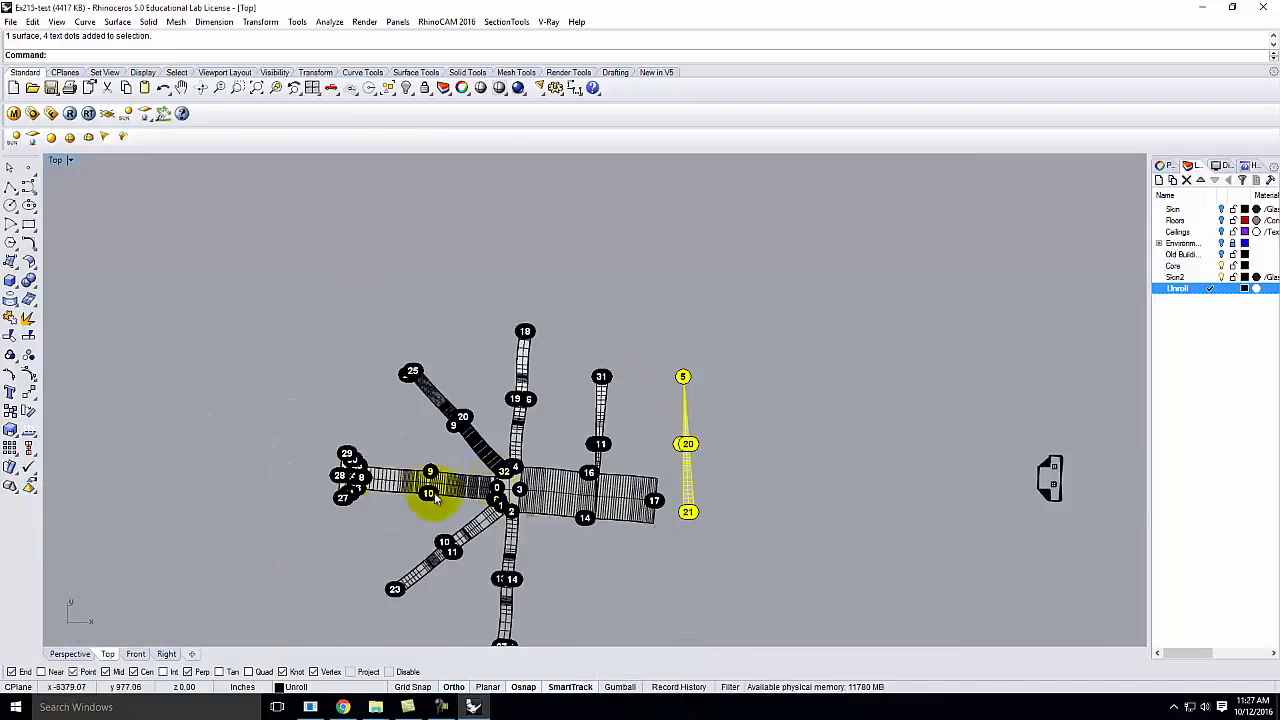
{"action": "scroll", "coordinate": [400, 490], "scroll_direction": "up", "scroll_amount": 4}
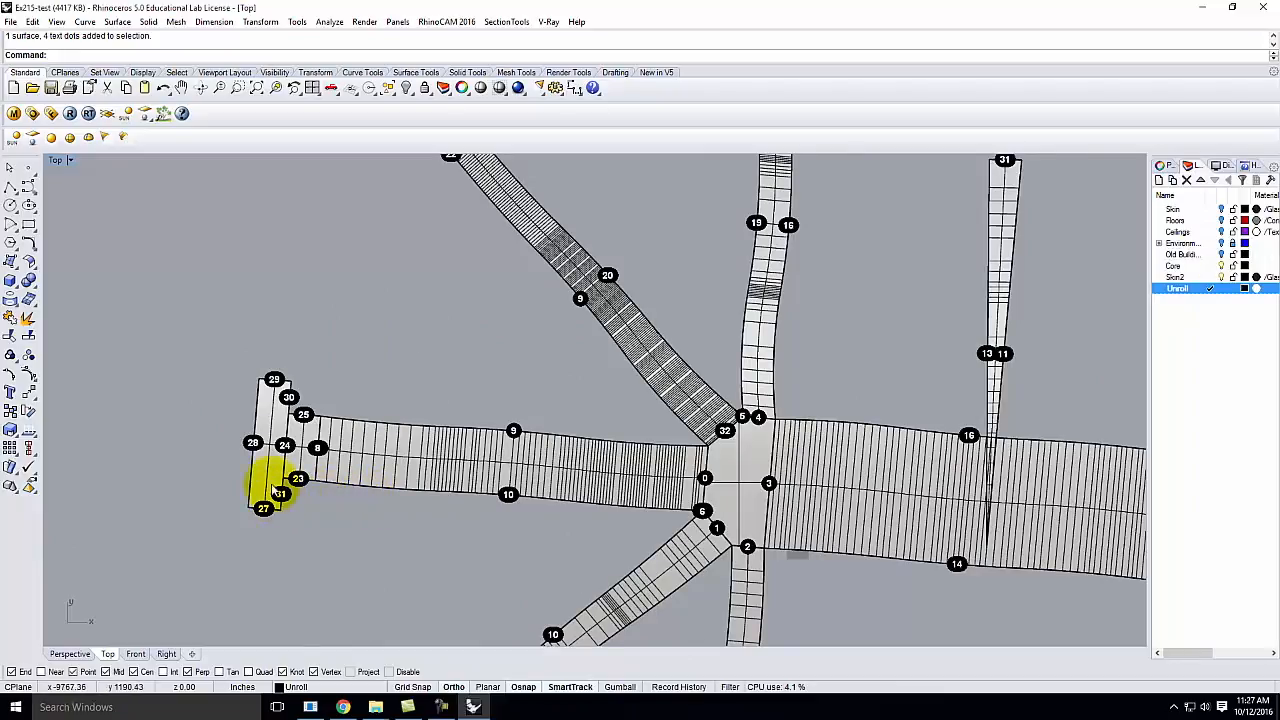
{"action": "scroll", "coordinate": [276, 490], "scroll_direction": "down", "scroll_amount": 2}
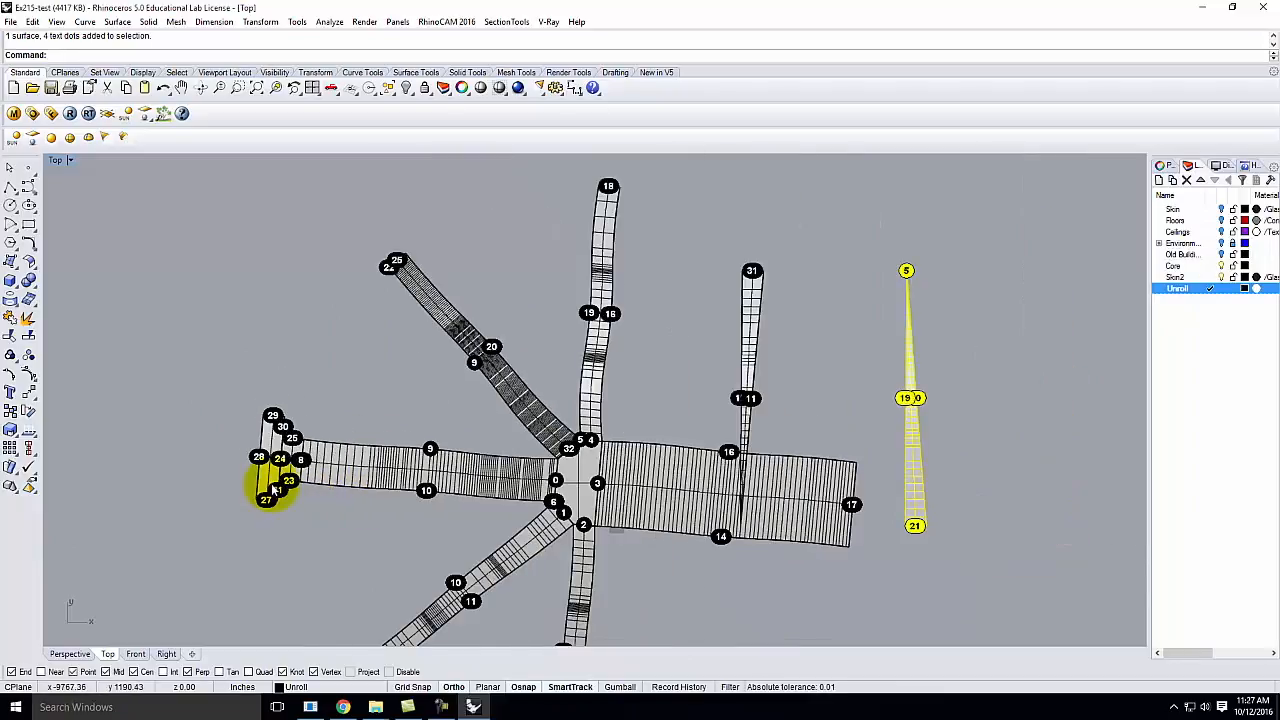
{"action": "scroll", "coordinate": [276, 487], "scroll_direction": "up", "scroll_amount": 4}
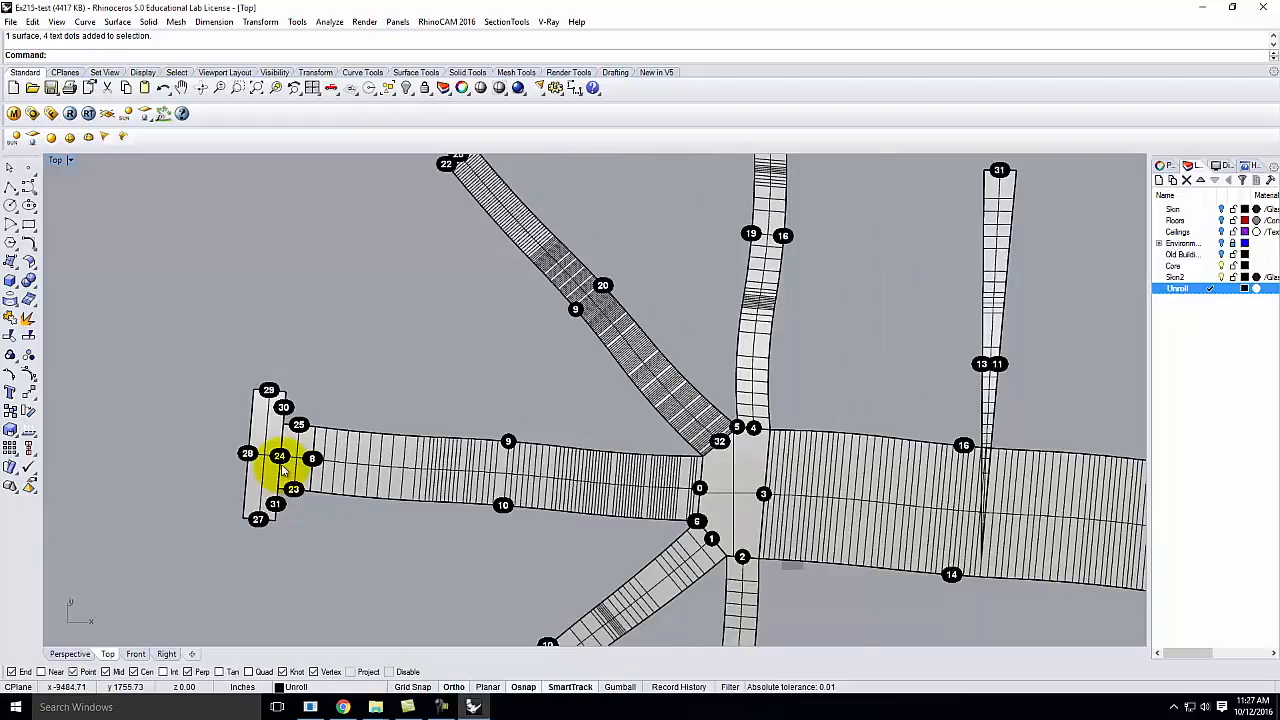
{"action": "scroll", "coordinate": [283, 470], "scroll_direction": "down", "scroll_amount": 2}
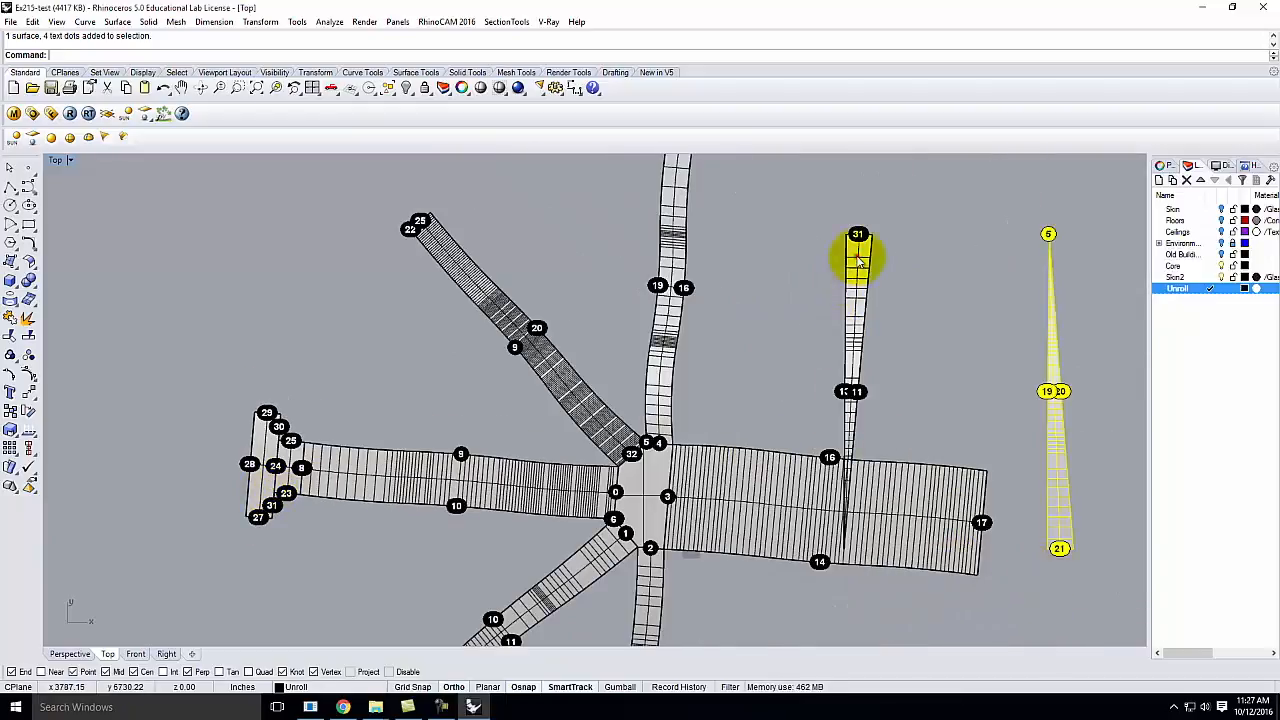
Move the tapered strip with edge label 31 by its upper corner beside edge 13 to the base piece's corner between edges 27 and 31
{"action": "left_click", "coordinate": [857, 258]}
{"action": "key", "text": "Return"}
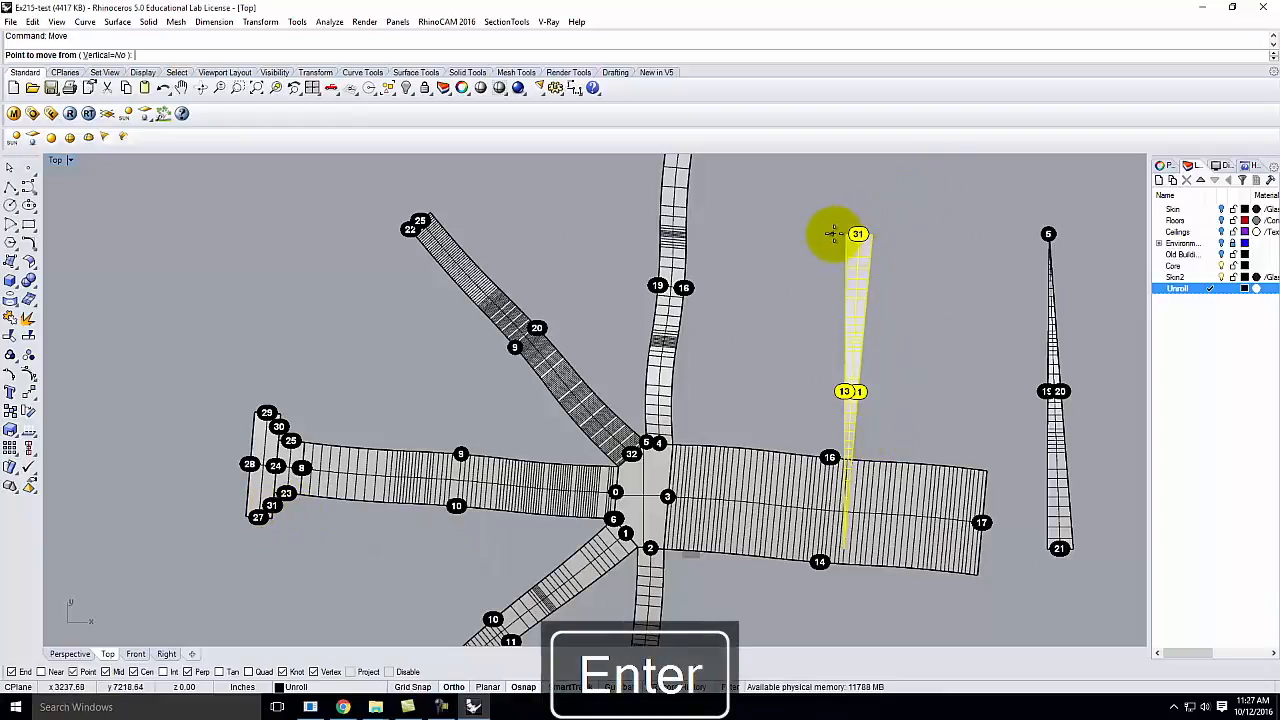
{"action": "left_click", "coordinate": [845, 234]}
{"action": "scroll", "coordinate": [920, 226], "scroll_direction": "down", "scroll_amount": 3}
{"action": "scroll", "coordinate": [592, 353], "scroll_direction": "up", "scroll_amount": 7}
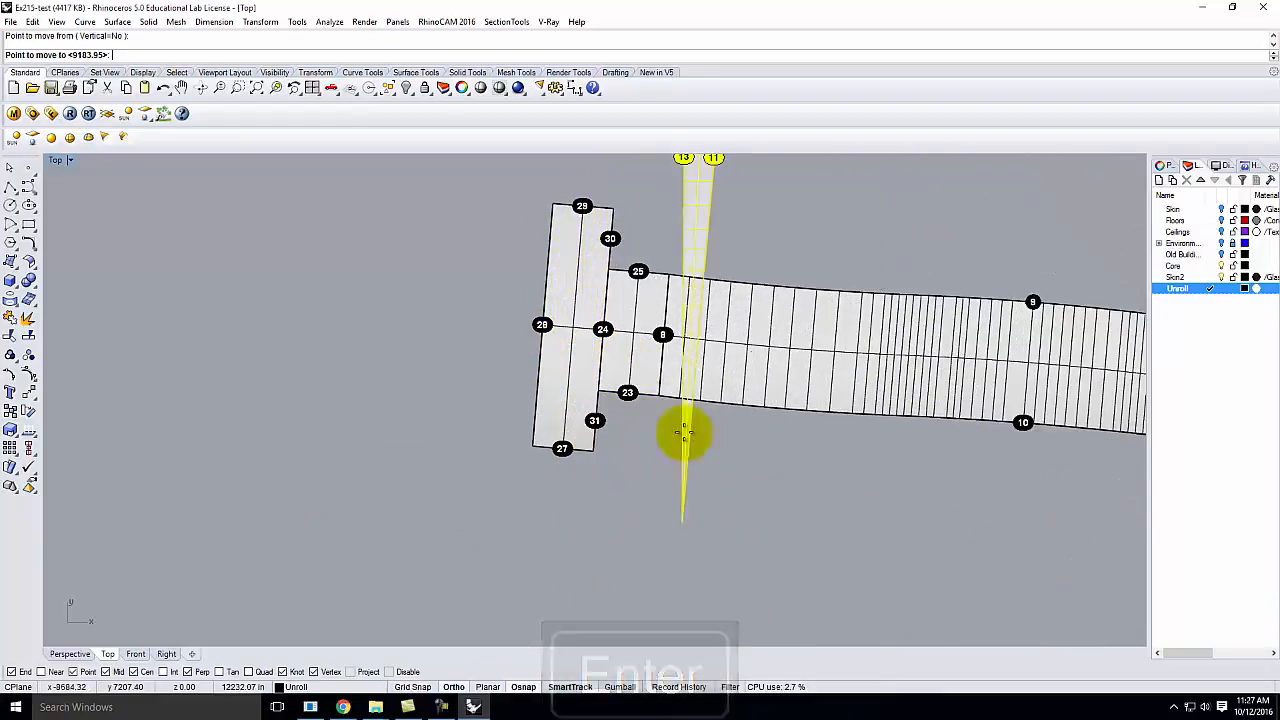
{"action": "left_click", "coordinate": [594, 449]}
Rotate the tapered strip about the shared corner until its end edge 31 lies along the base piece's edge 31
{"action": "key", "text": "Return"}
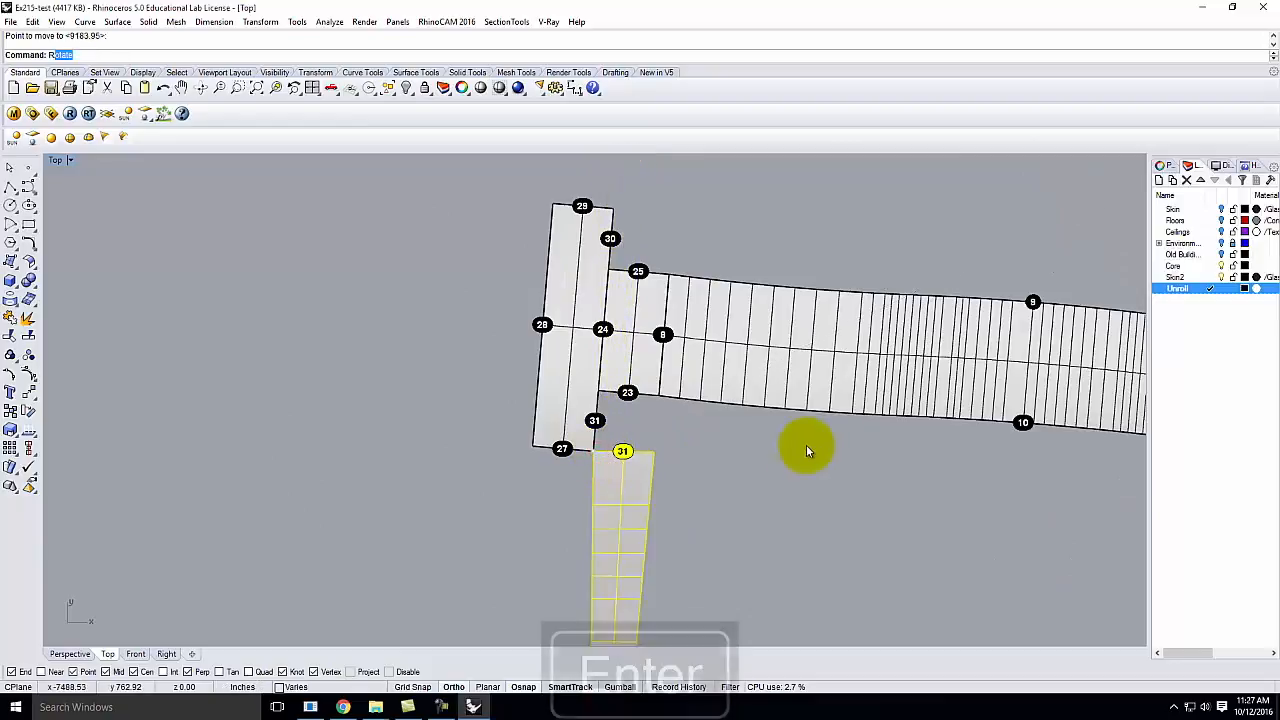
{"action": "left_click", "coordinate": [593, 451]}
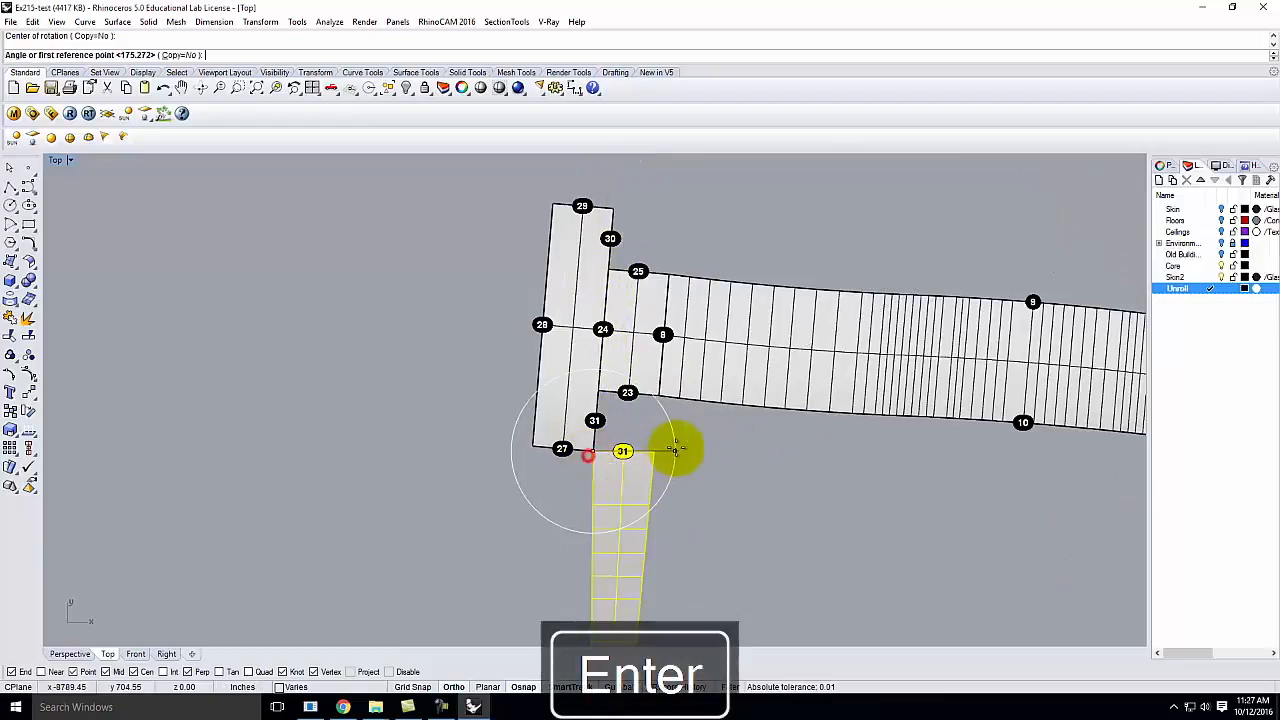
{"action": "left_click", "coordinate": [653, 453]}
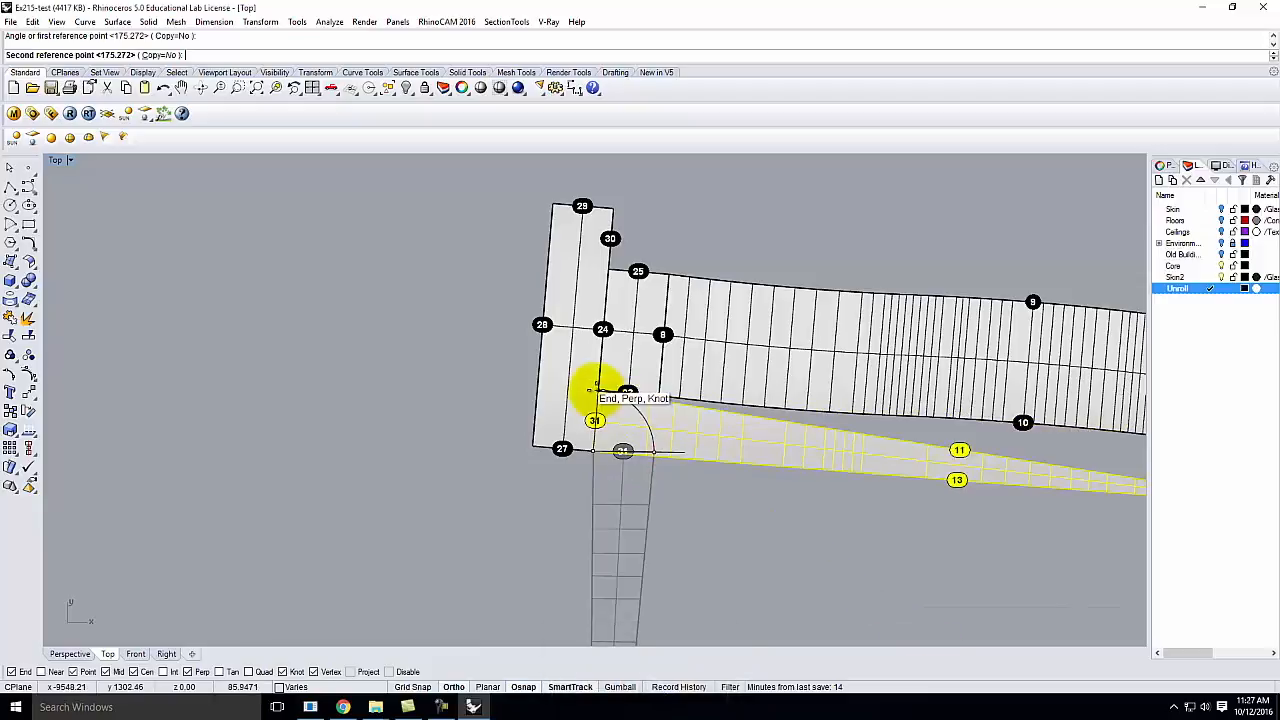
{"action": "scroll", "coordinate": [430, 483], "scroll_direction": "down", "scroll_amount": 3}
{"action": "key", "text": "Escape"}
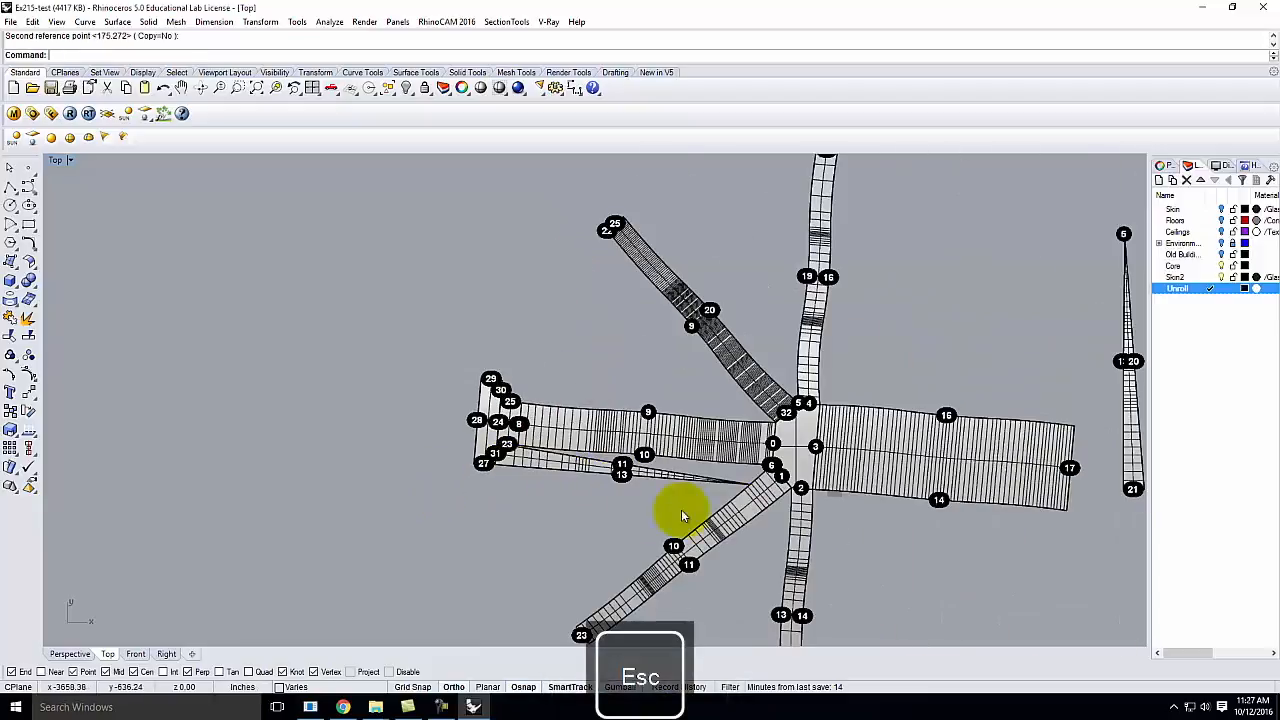
Move the tapered strip with edge label 21 by its lower corner beside edge 20 to the base piece's inner corner between edges 25 and 30
{"action": "scroll", "coordinate": [775, 490], "scroll_direction": "up", "scroll_amount": 5}
{"action": "scroll", "coordinate": [776, 489], "scroll_direction": "up", "scroll_amount": 5}
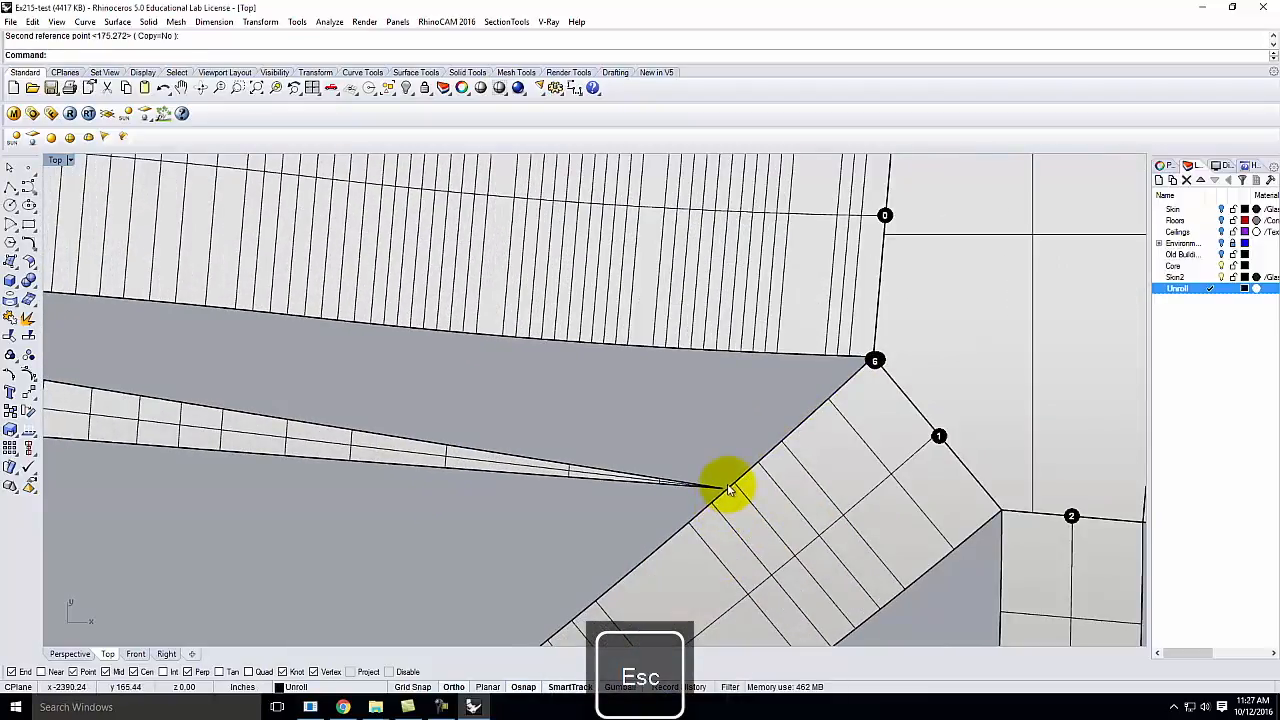
{"action": "scroll", "coordinate": [546, 560], "scroll_direction": "down", "scroll_amount": 6}
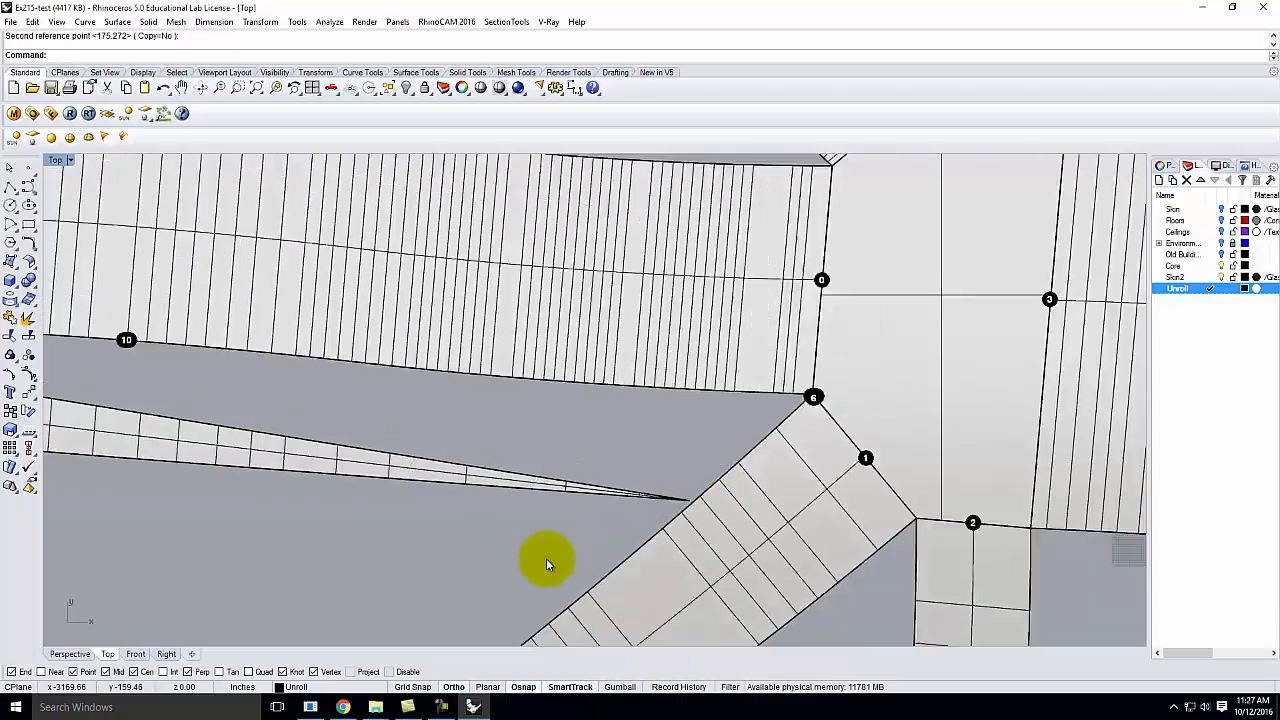
{"action": "scroll", "coordinate": [543, 563], "scroll_direction": "down", "scroll_amount": 2}
{"action": "left_click", "coordinate": [875, 489]}
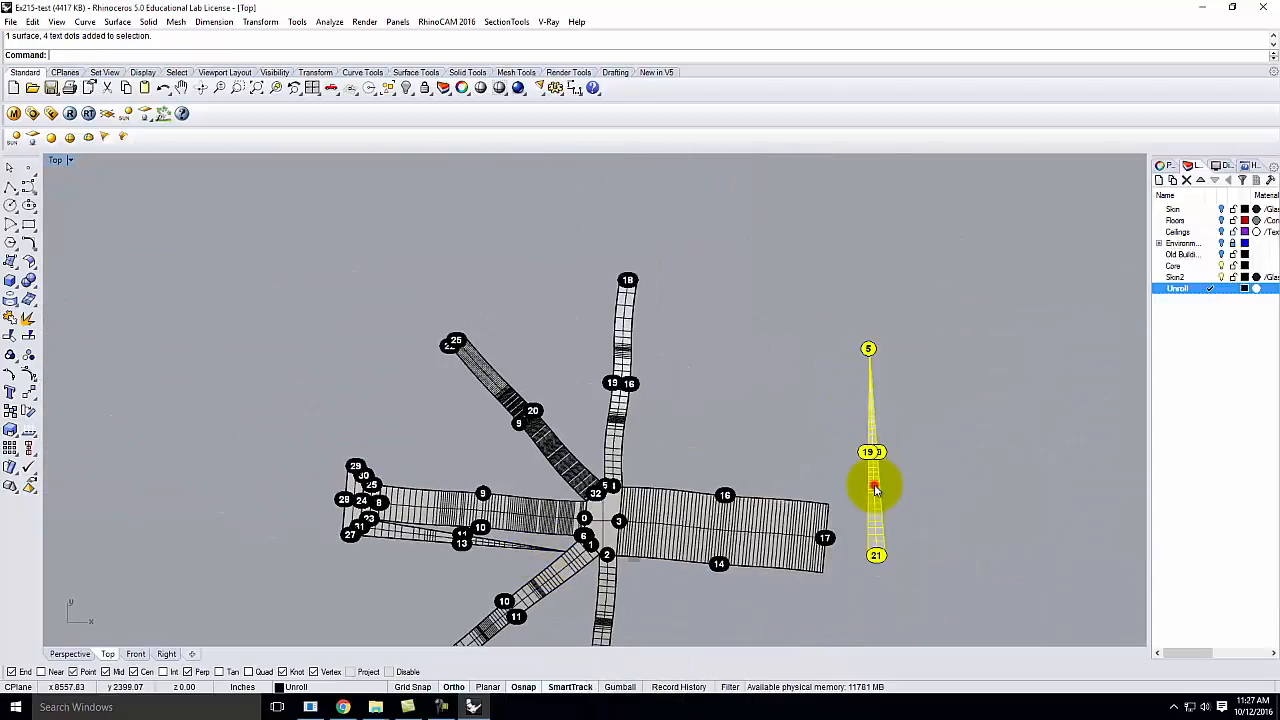
{"action": "key", "text": "Return"}
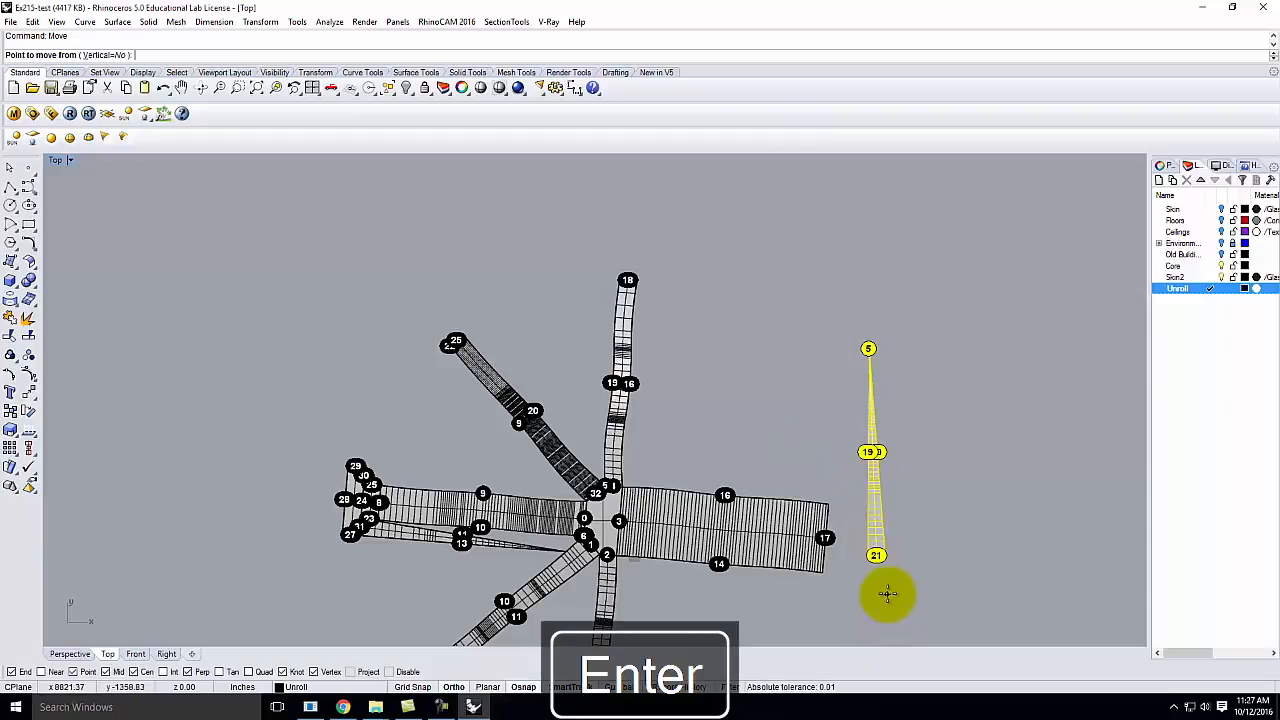
{"action": "left_click", "coordinate": [880, 553]}
{"action": "scroll", "coordinate": [330, 455], "scroll_direction": "up", "scroll_amount": 5}
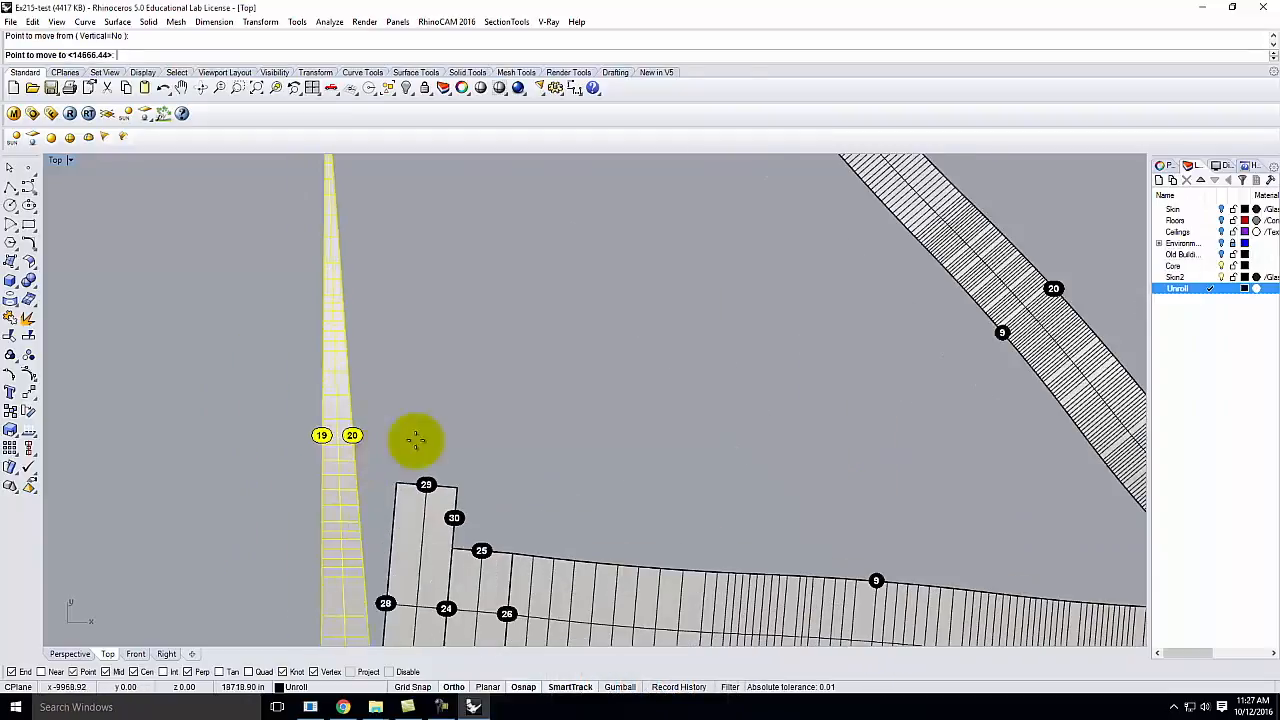
{"action": "scroll", "coordinate": [470, 510], "scroll_direction": "up", "scroll_amount": 4}
{"action": "left_click", "coordinate": [418, 612]}
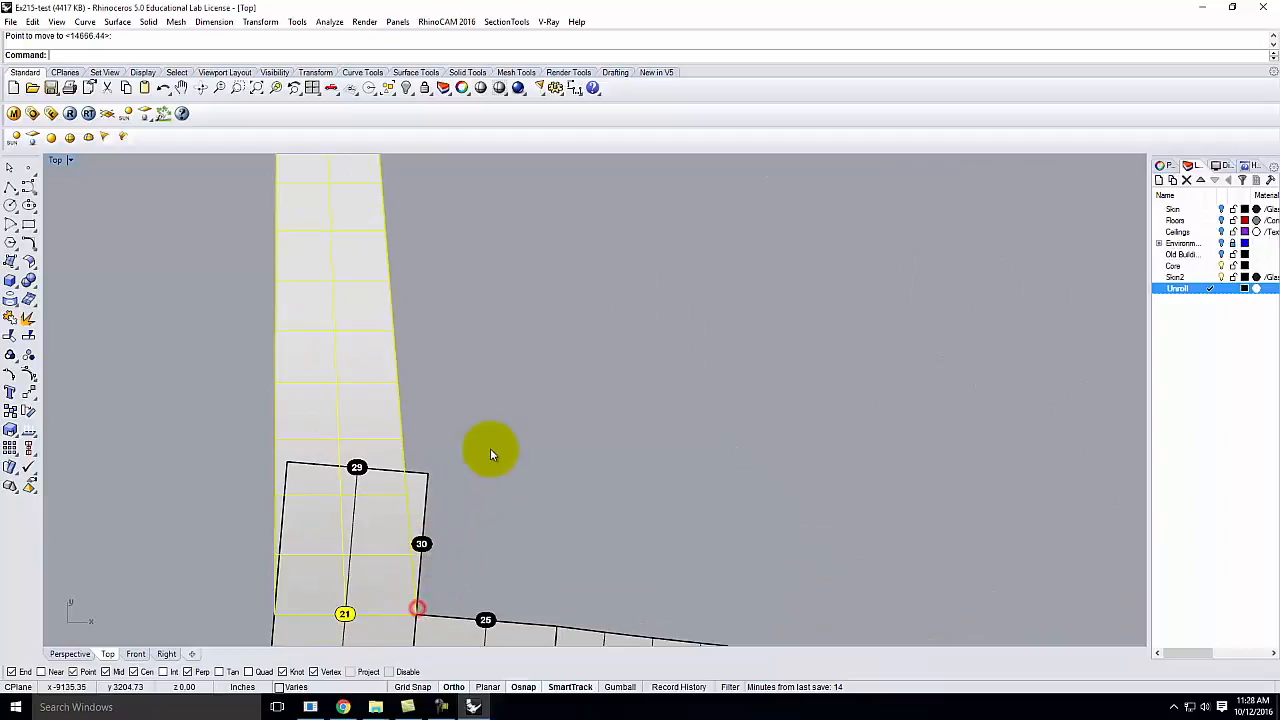
Rotate the tapered strip about the shared corner until its end edge 21 lies along the base piece's edge 30
{"action": "type", "text": "Rotate"}
{"action": "key", "text": "Return"}
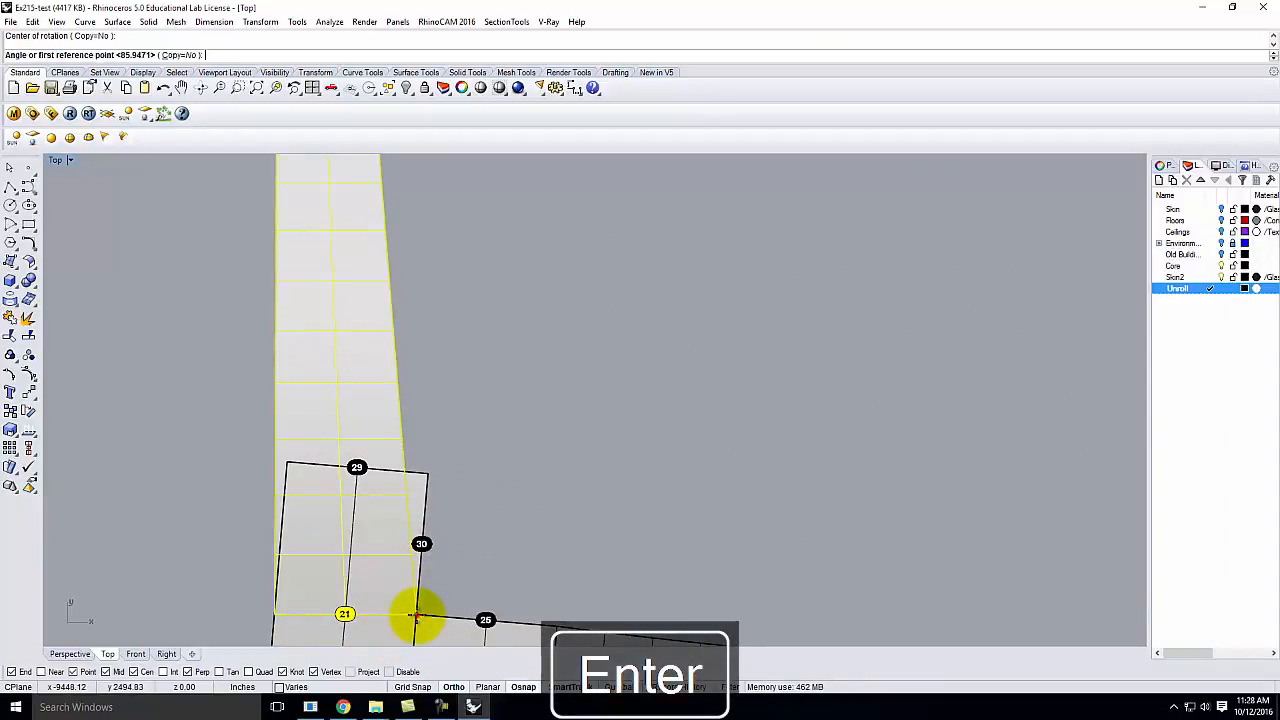
{"action": "left_click", "coordinate": [418, 614]}
{"action": "left_click", "coordinate": [278, 615]}
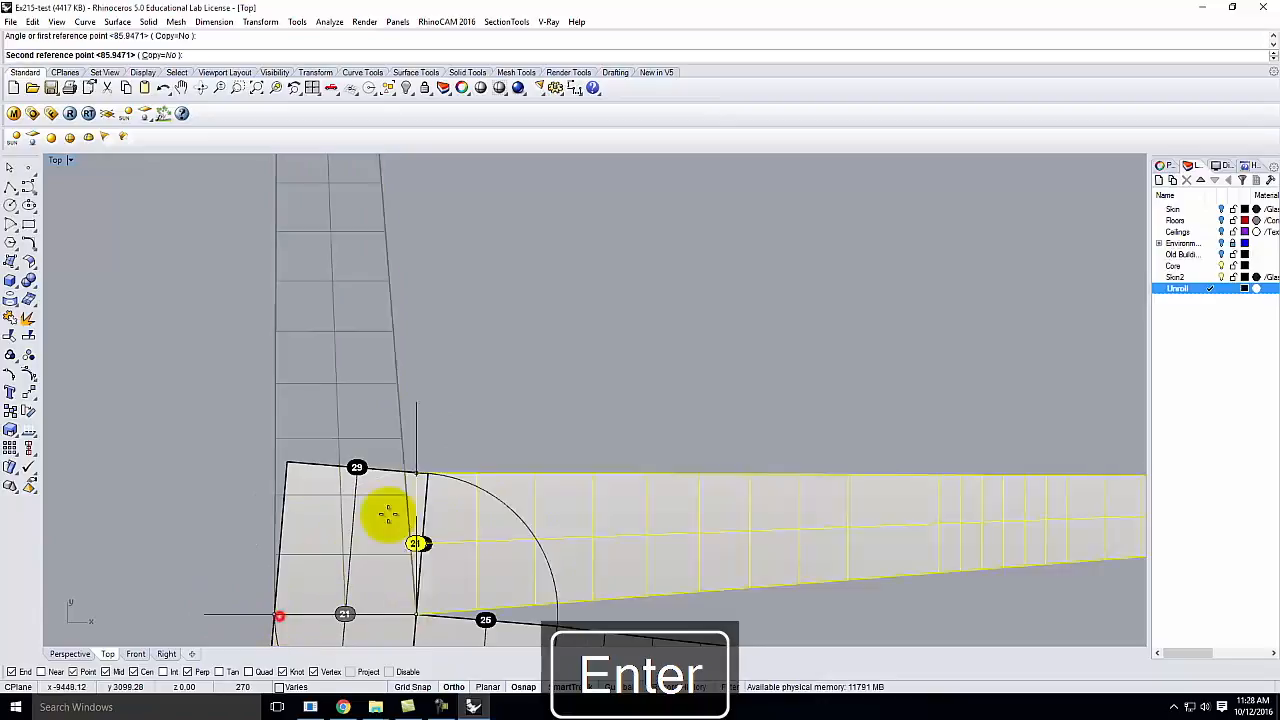
{"action": "left_click", "coordinate": [428, 470]}
{"action": "key", "text": "Escape"}
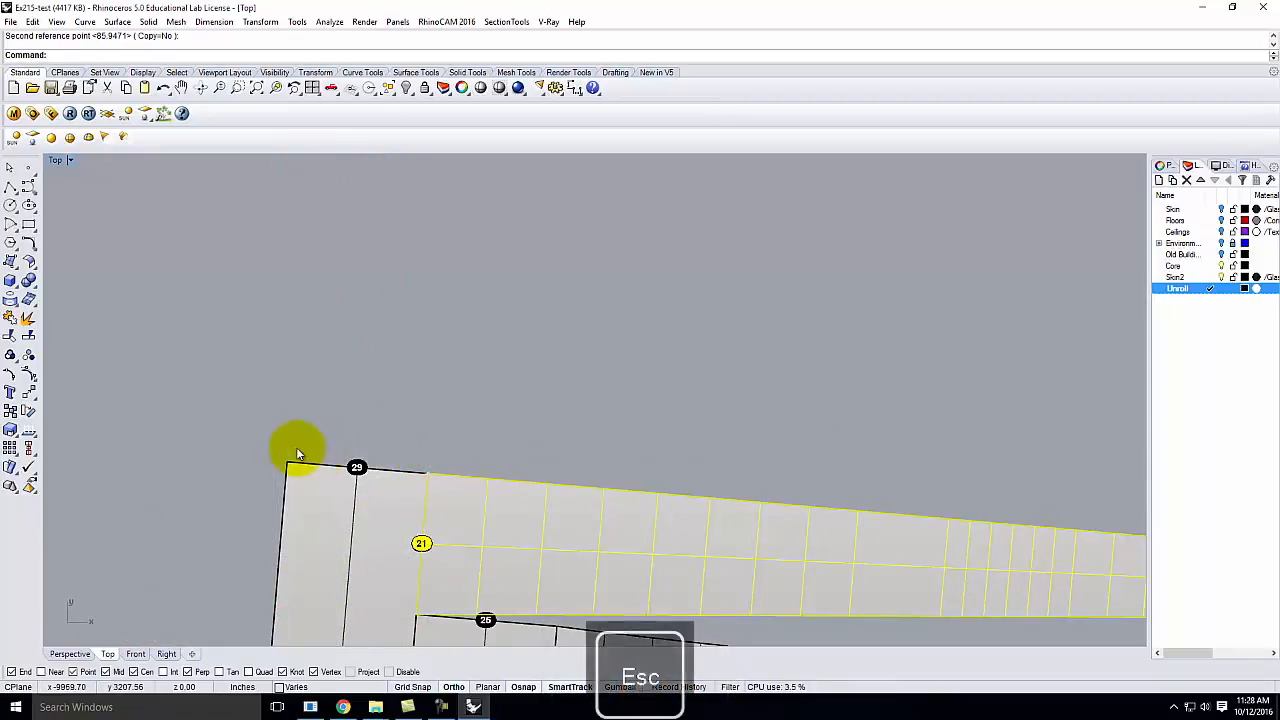
Move the base assembly with its attached strips by the corner between edges 27 and 28 to the wide wall strip's corner between edges 14 and 17
{"action": "scroll", "coordinate": [233, 428], "scroll_direction": "down", "scroll_amount": 5}
{"action": "scroll", "coordinate": [858, 484], "scroll_direction": "up", "scroll_amount": 2}
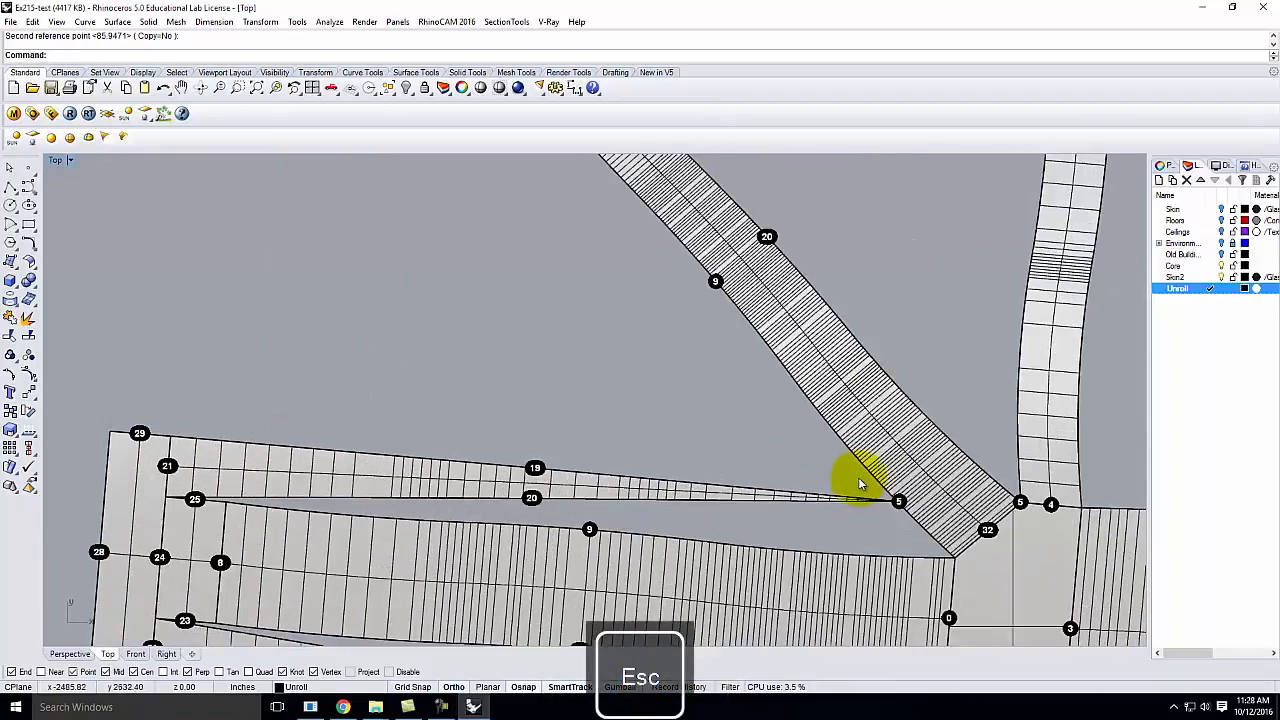
{"action": "scroll", "coordinate": [858, 484], "scroll_direction": "up", "scroll_amount": 6}
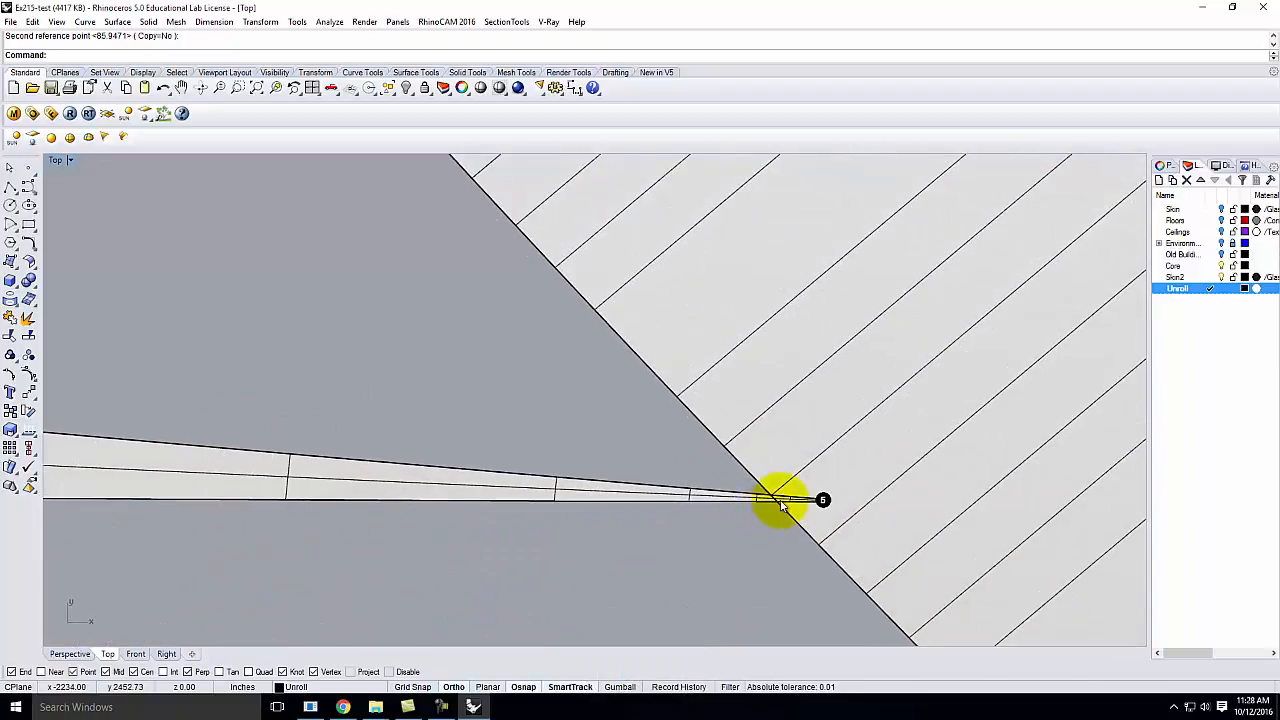
{"action": "scroll", "coordinate": [783, 505], "scroll_direction": "down", "scroll_amount": 6}
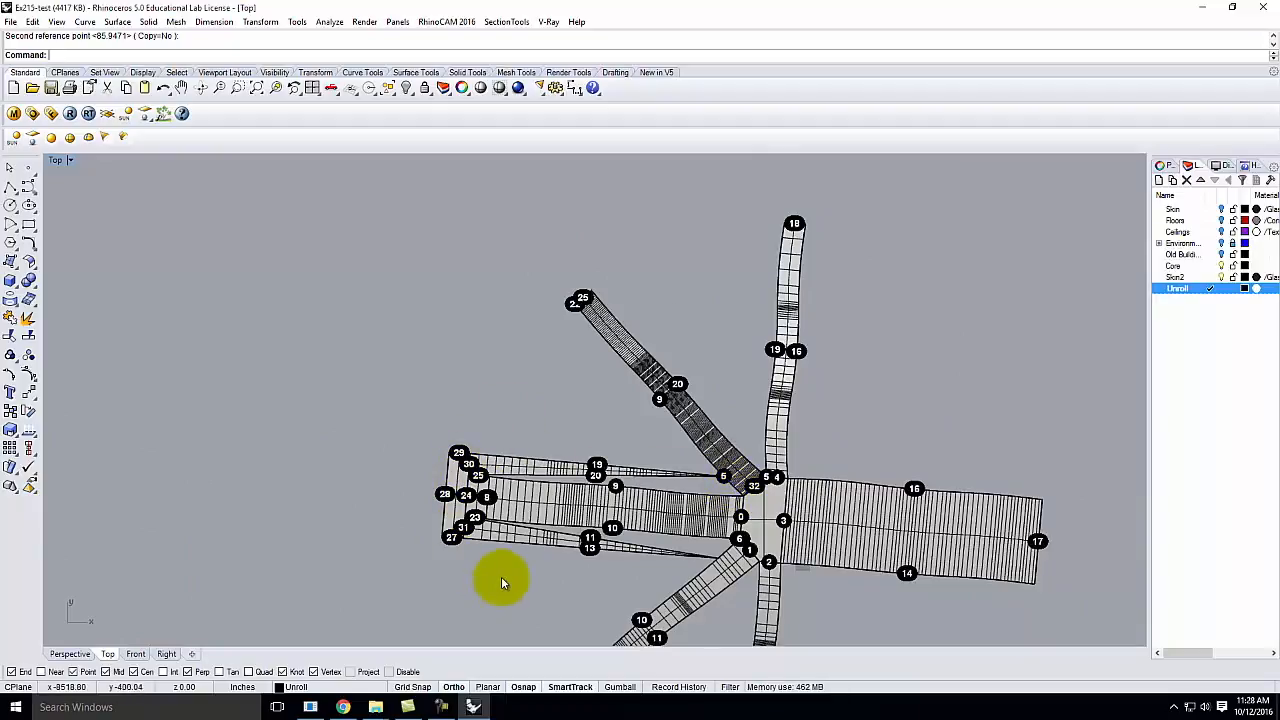
{"action": "left_click_drag", "start_coordinate": [501, 577], "coordinate": [380, 380]}
{"action": "key", "text": "Return"}
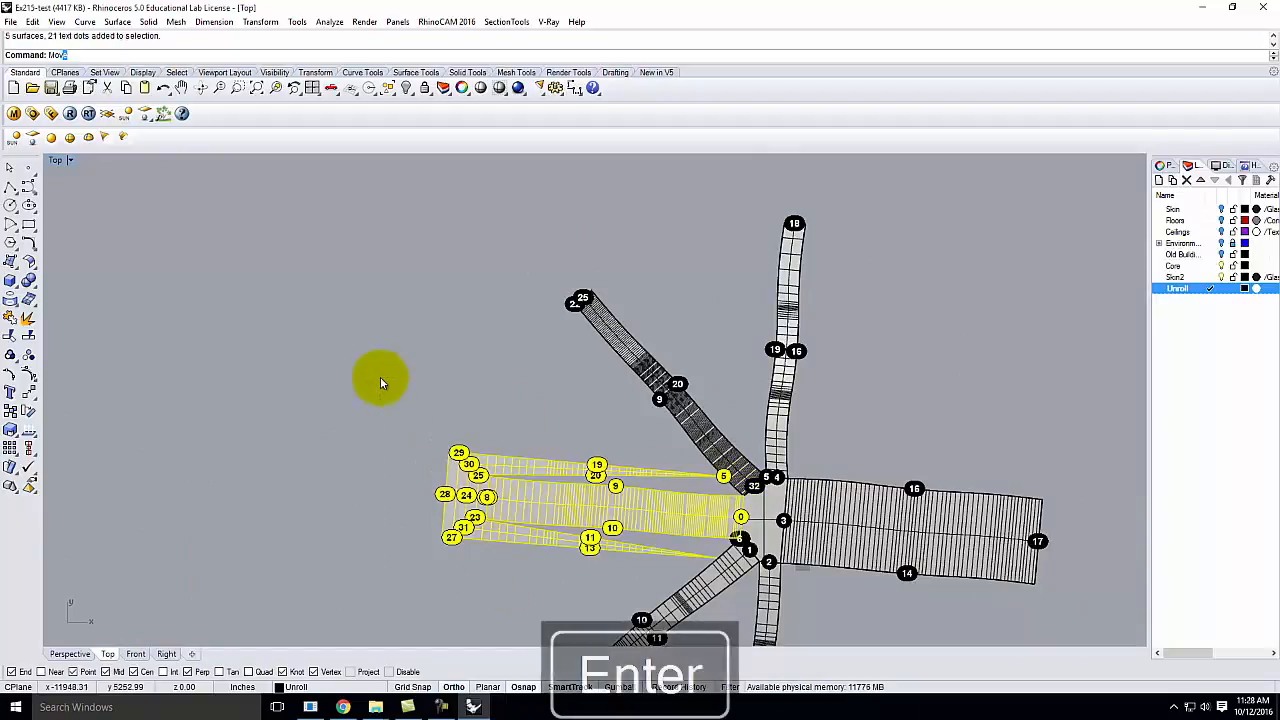
{"action": "left_click", "coordinate": [437, 540]}
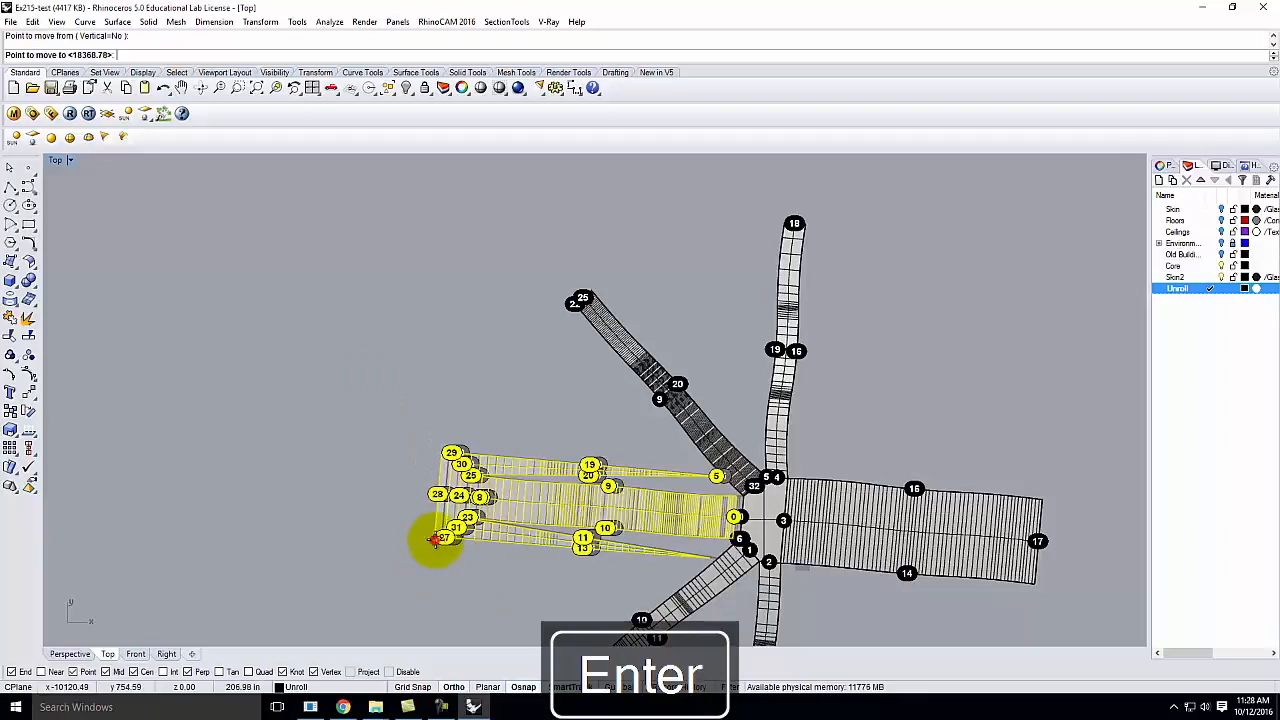
{"action": "scroll", "coordinate": [1048, 603], "scroll_direction": "up", "scroll_amount": 5}
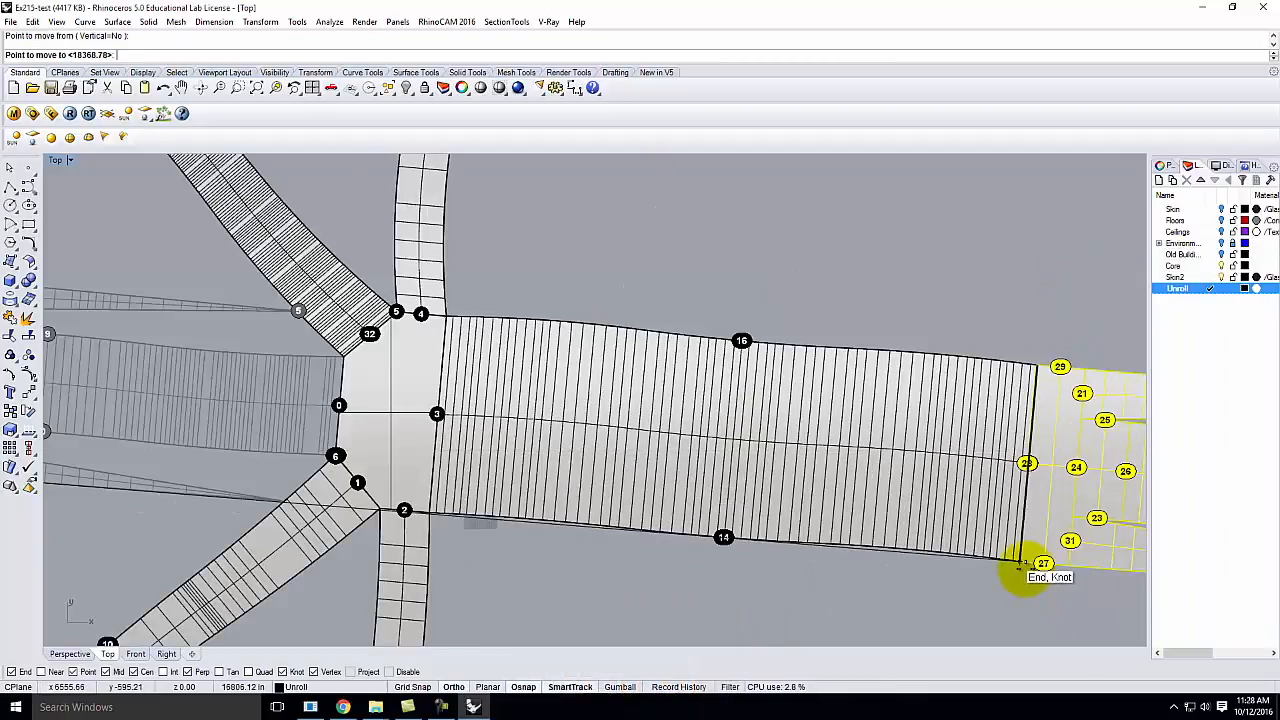
{"action": "left_click", "coordinate": [1028, 563]}
Rotate the base assembly about the shared corner until its edge 28 lies along the wide wall strip's edge 17
{"action": "scroll", "coordinate": [576, 548], "scroll_direction": "down", "scroll_amount": 4}
{"action": "scroll", "coordinate": [838, 558], "scroll_direction": "up", "scroll_amount": 5}
{"action": "type", "text": "Rotate"}
{"action": "key", "text": "Return"}
{"action": "left_click", "coordinate": [838, 552]}
{"action": "scroll", "coordinate": [829, 394], "scroll_direction": "up", "scroll_amount": 5}
{"action": "left_click", "coordinate": [804, 436]}
{"action": "key", "text": "Escape"}
{"action": "scroll", "coordinate": [814, 437], "scroll_direction": "down", "scroll_amount": 4}
{"action": "key", "text": "Escape"}
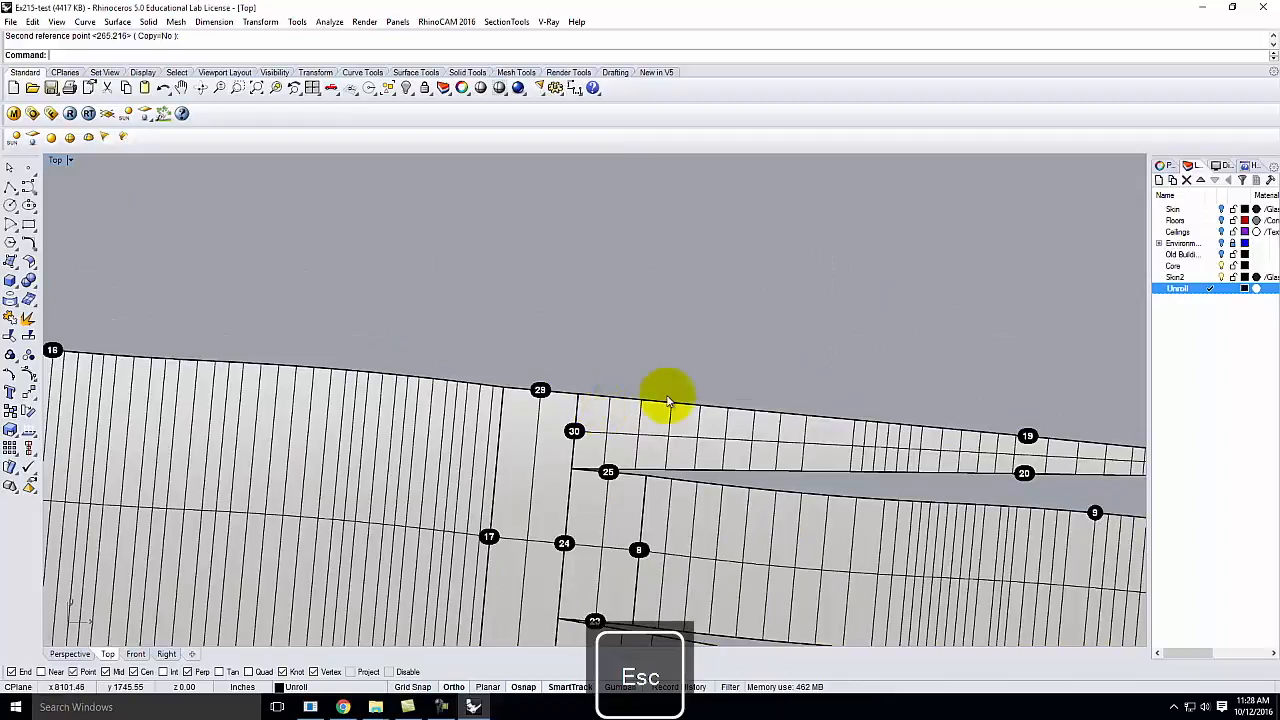
{"action": "scroll", "coordinate": [670, 399], "scroll_direction": "down", "scroll_amount": 4}
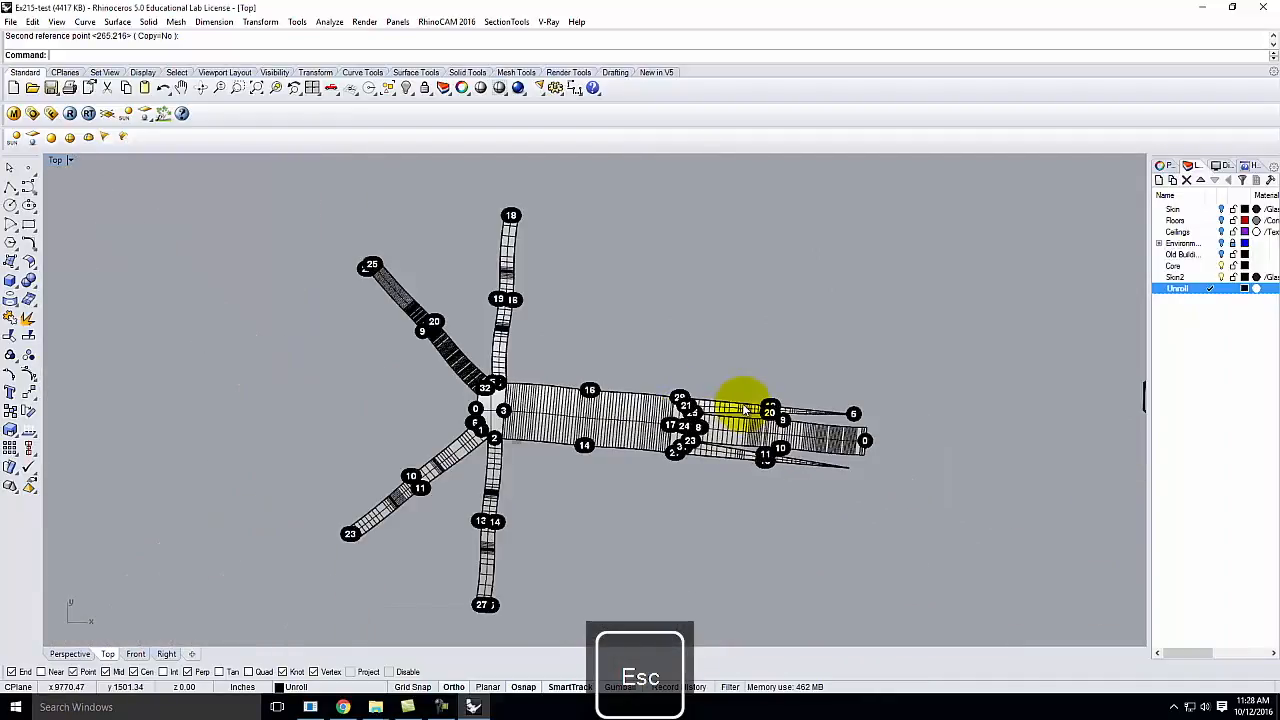
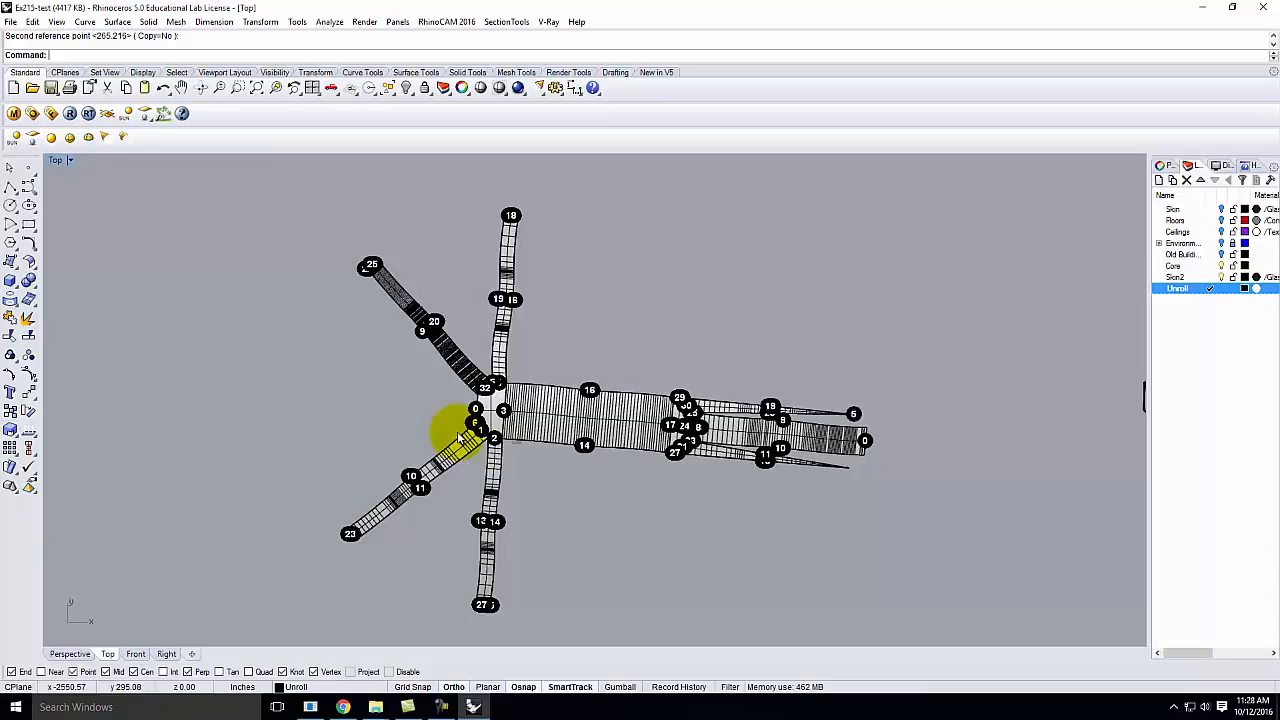
Create a Lasercut layer with two sublayers named Cut and Engrave
{"action": "key", "text": "Escape"}
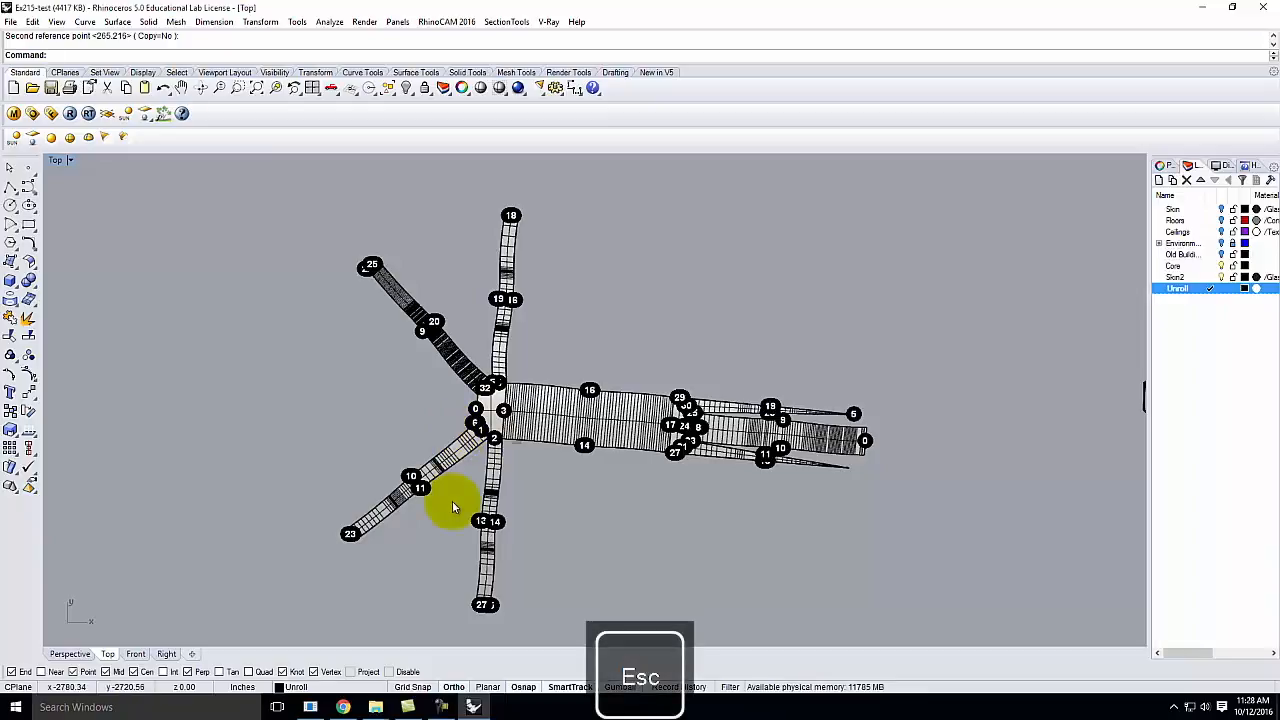
{"action": "left_click", "coordinate": [1161, 180]}
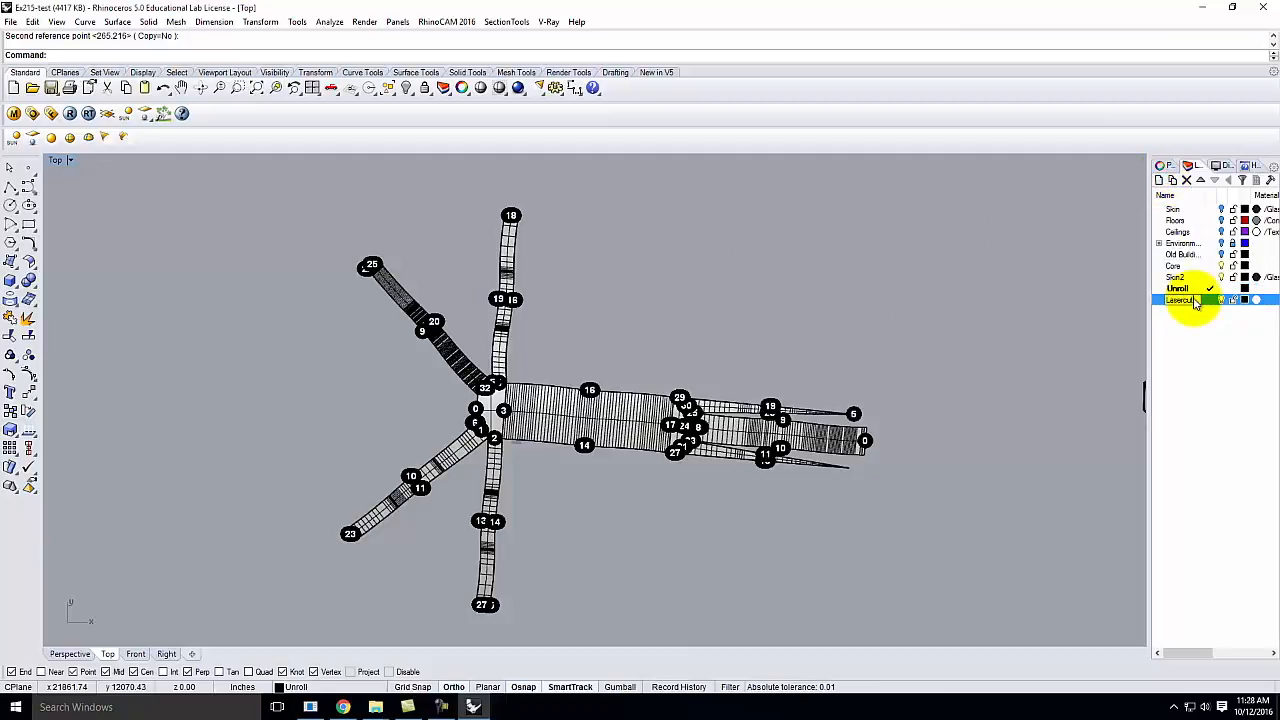
{"action": "left_click", "coordinate": [1173, 180]}
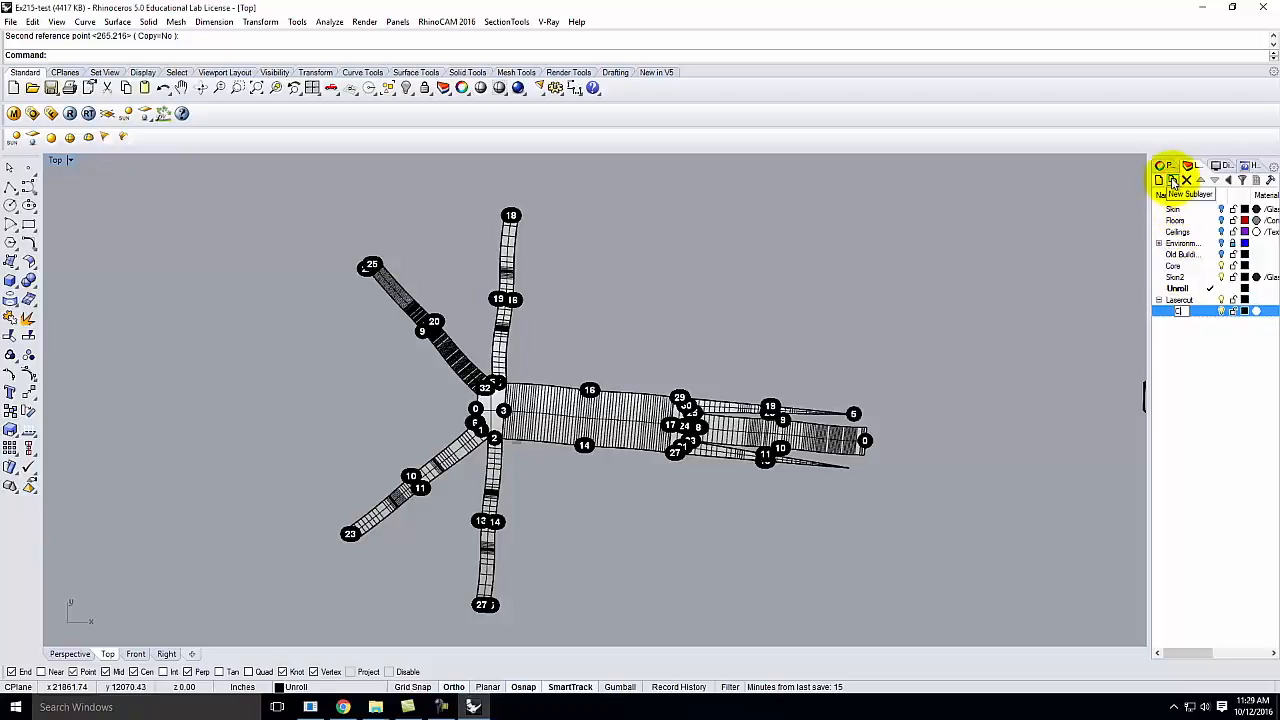
{"action": "type", "text": "Cut"}
{"action": "left_click", "coordinate": [1152, 302]}
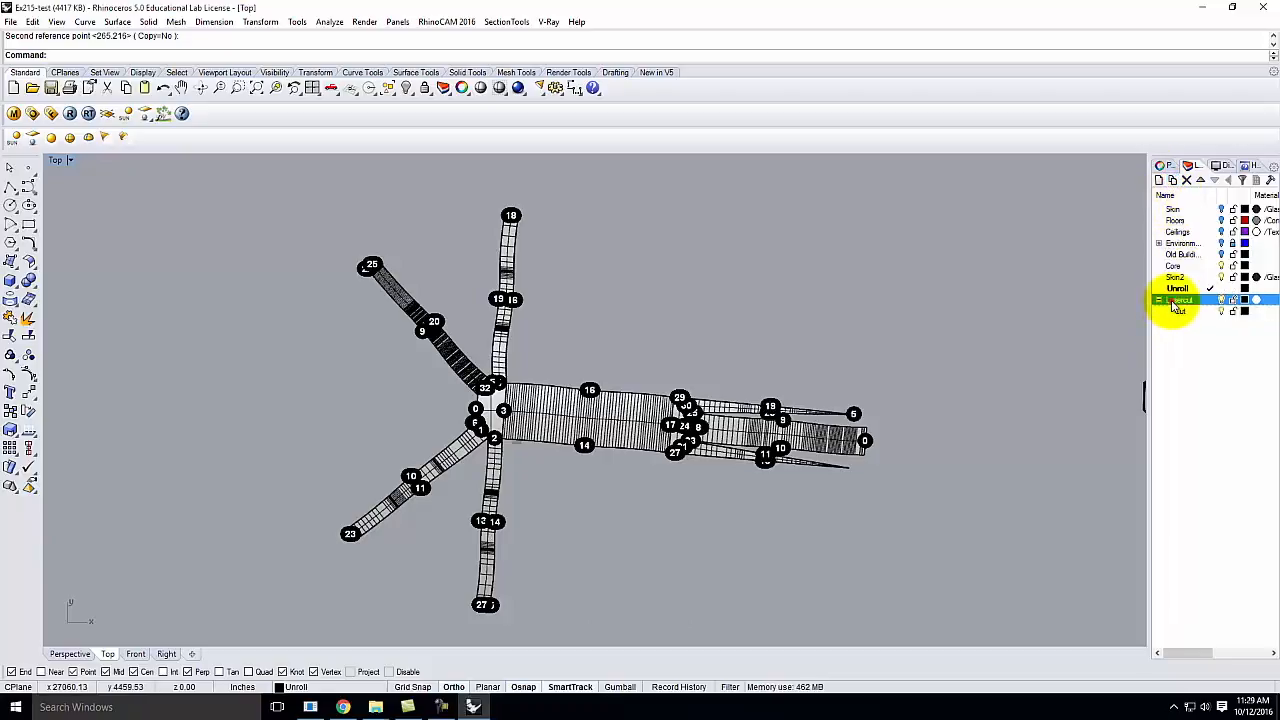
{"action": "left_click", "coordinate": [1173, 181]}
{"action": "type", "text": "Engrave"}
{"action": "key", "text": "Return"}
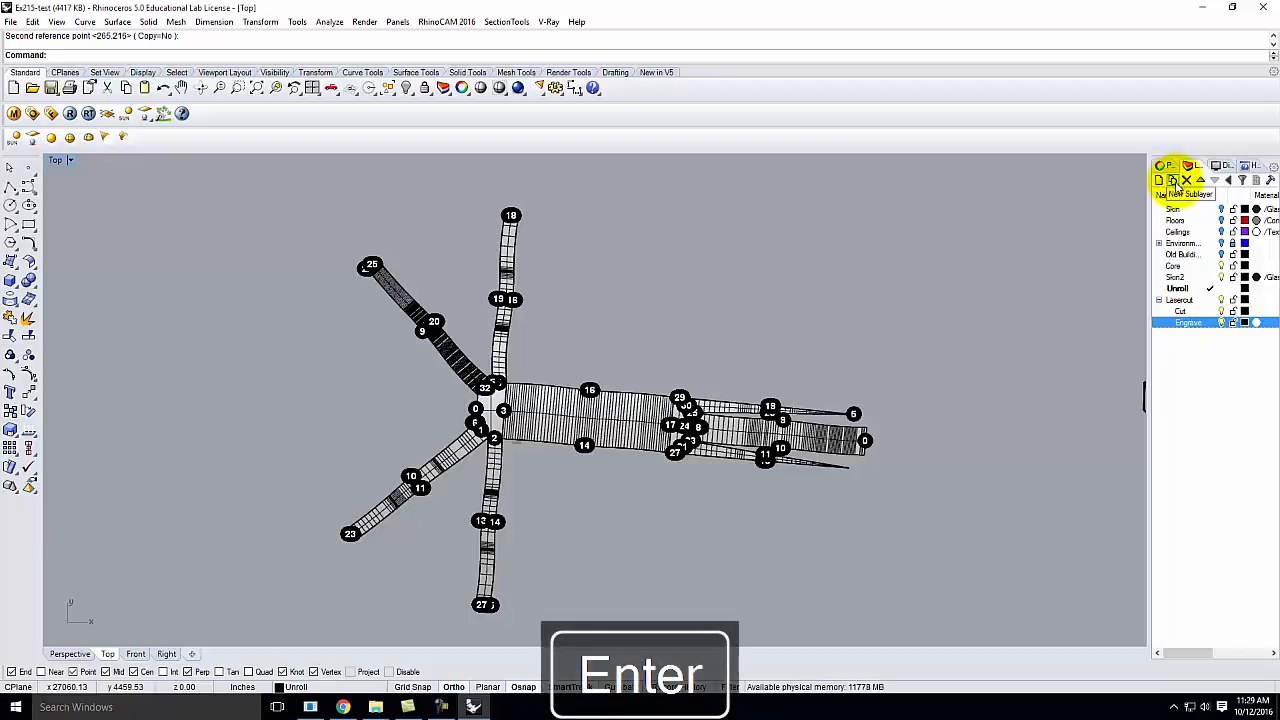
Set the Cut sublayer's colour to red and the Engrave sublayer's colour to blue
{"action": "left_click", "coordinate": [1245, 311]}
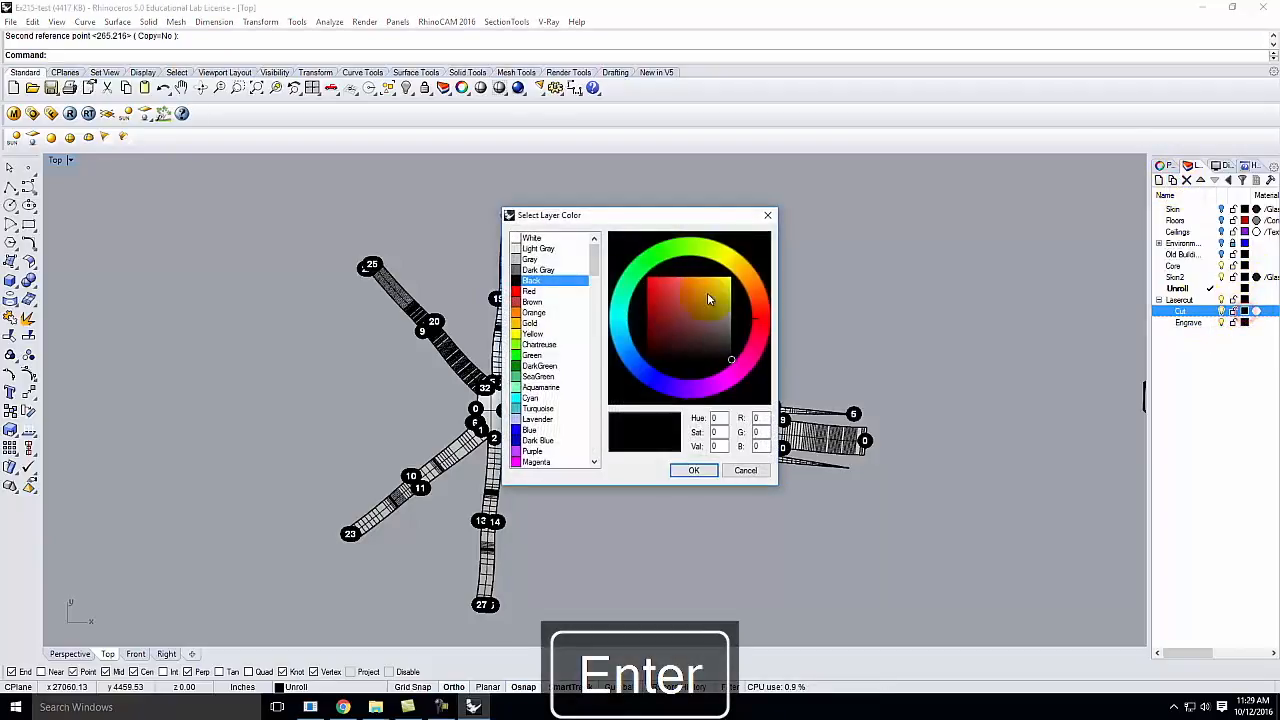
{"action": "left_click", "coordinate": [545, 291]}
{"action": "left_click", "coordinate": [690, 472]}
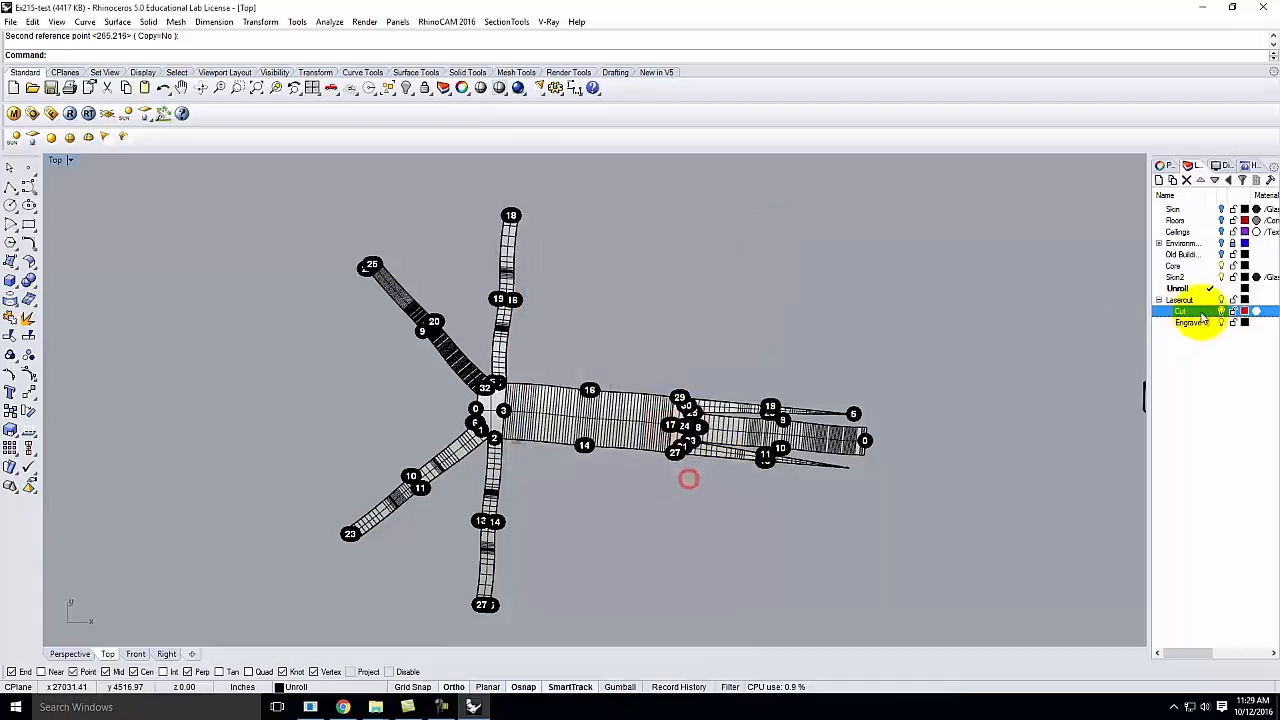
{"action": "left_click", "coordinate": [1245, 322]}
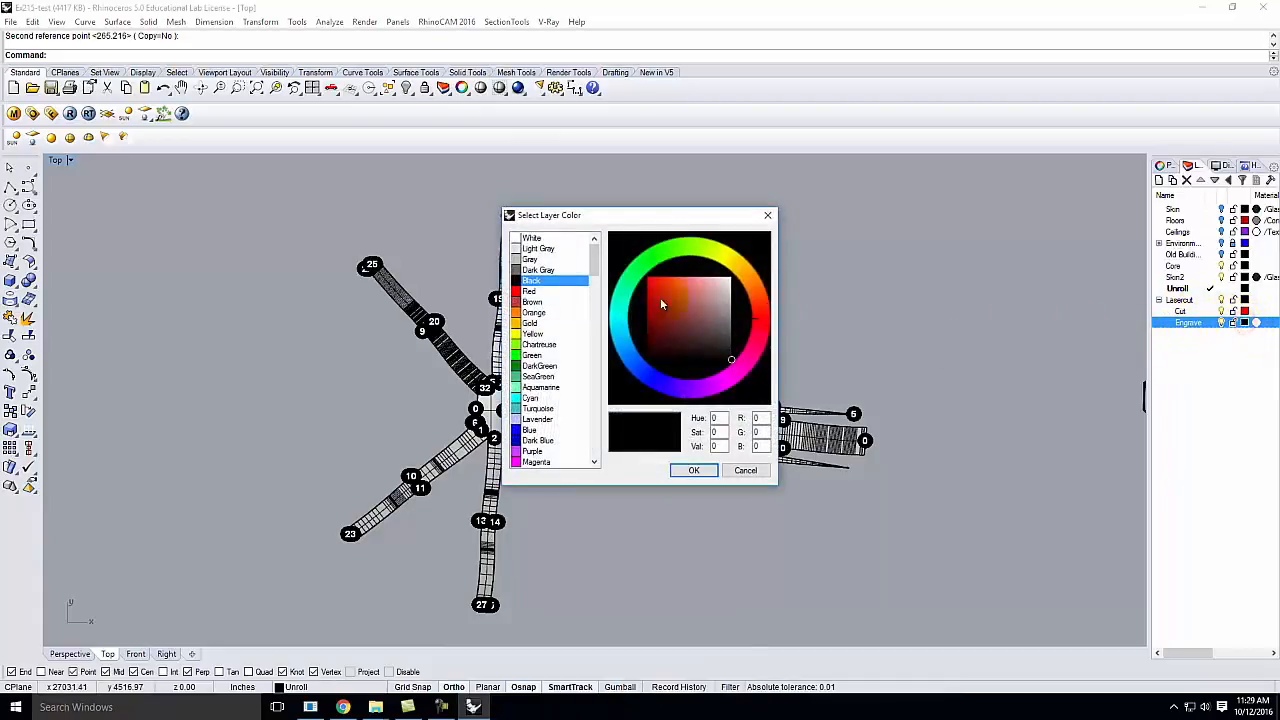
{"action": "left_click", "coordinate": [540, 430]}
{"action": "left_click", "coordinate": [693, 472]}
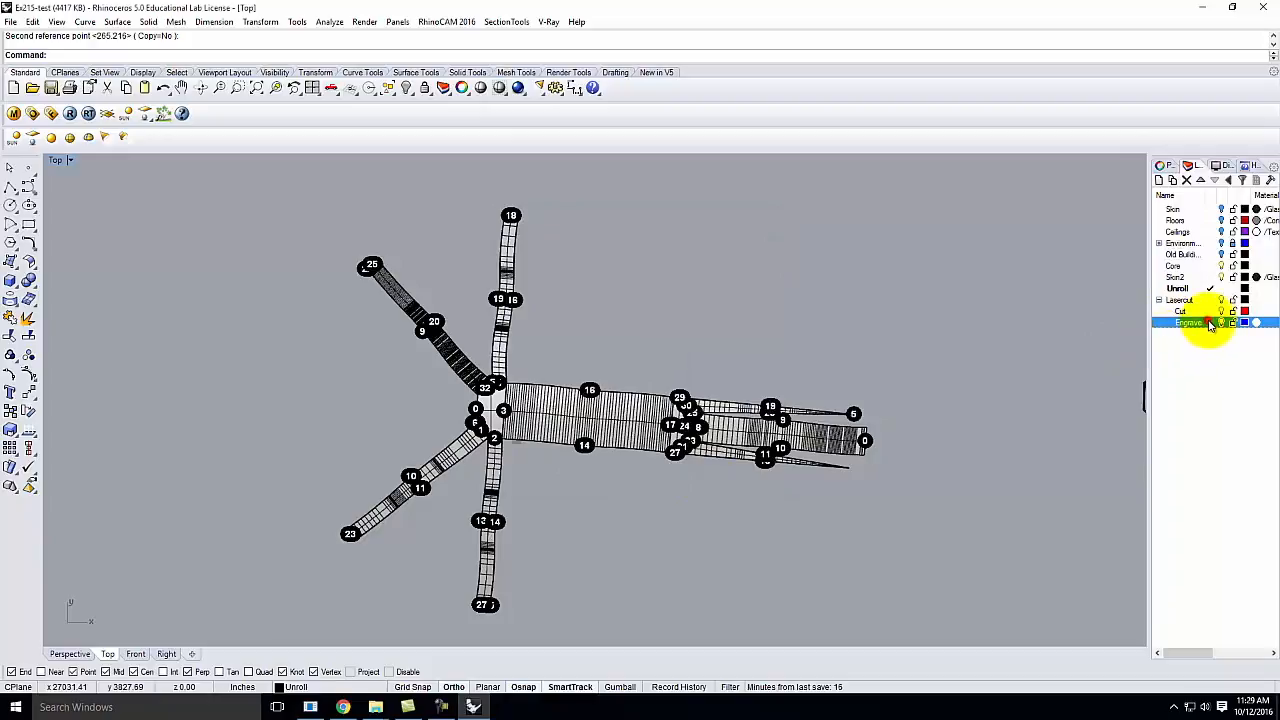
With Engrave as the current layer, run DupEdge and select the main strip's upper edge, the upper prong's long sides and the central prong's outer edges
{"action": "left_click", "coordinate": [1210, 322]}
{"action": "scroll", "coordinate": [648, 486], "scroll_direction": "up", "scroll_amount": 4}
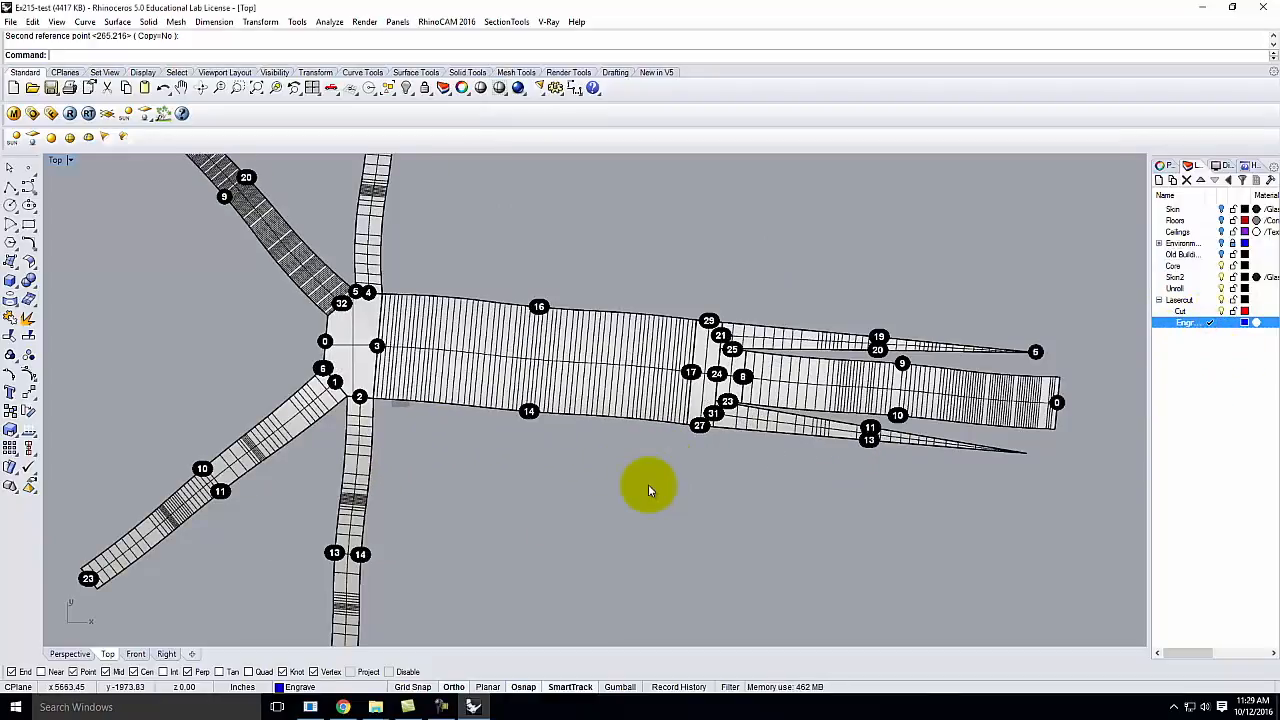
{"action": "type", "text": "DupEdge"}
{"action": "key", "text": "BackSpace"}
{"action": "type", "text": "p"}
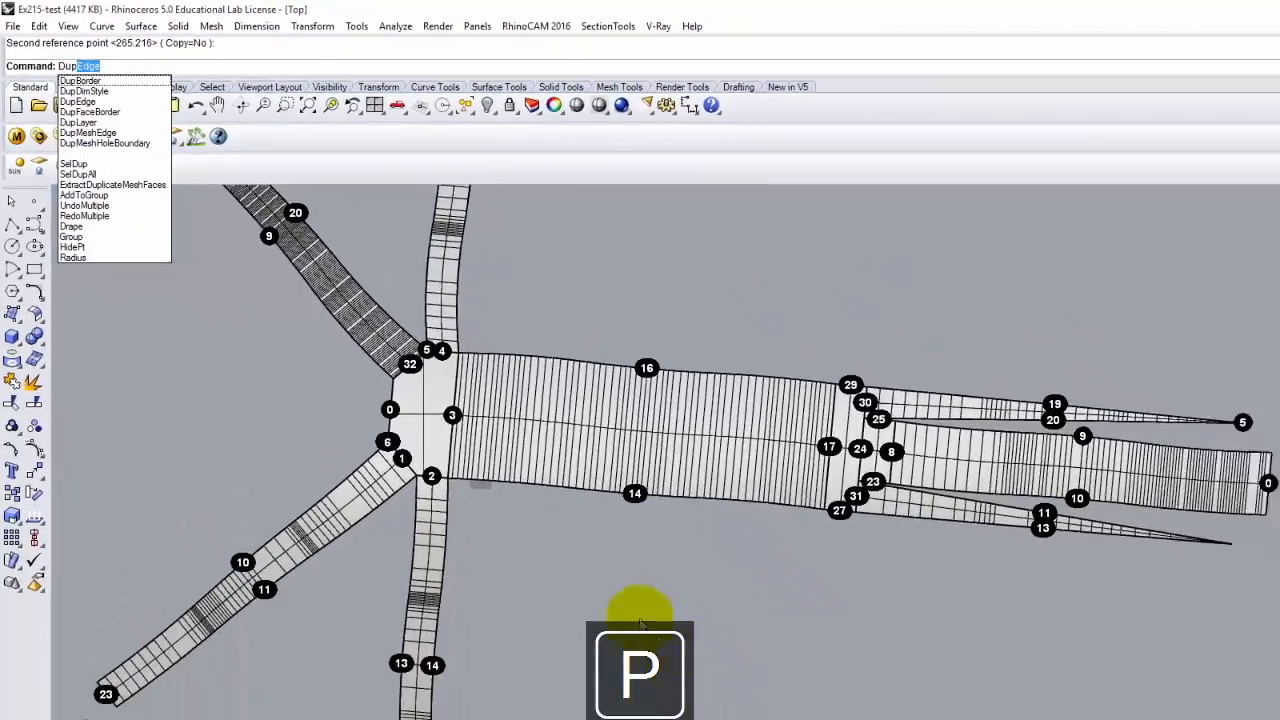
{"action": "key", "text": "Return"}
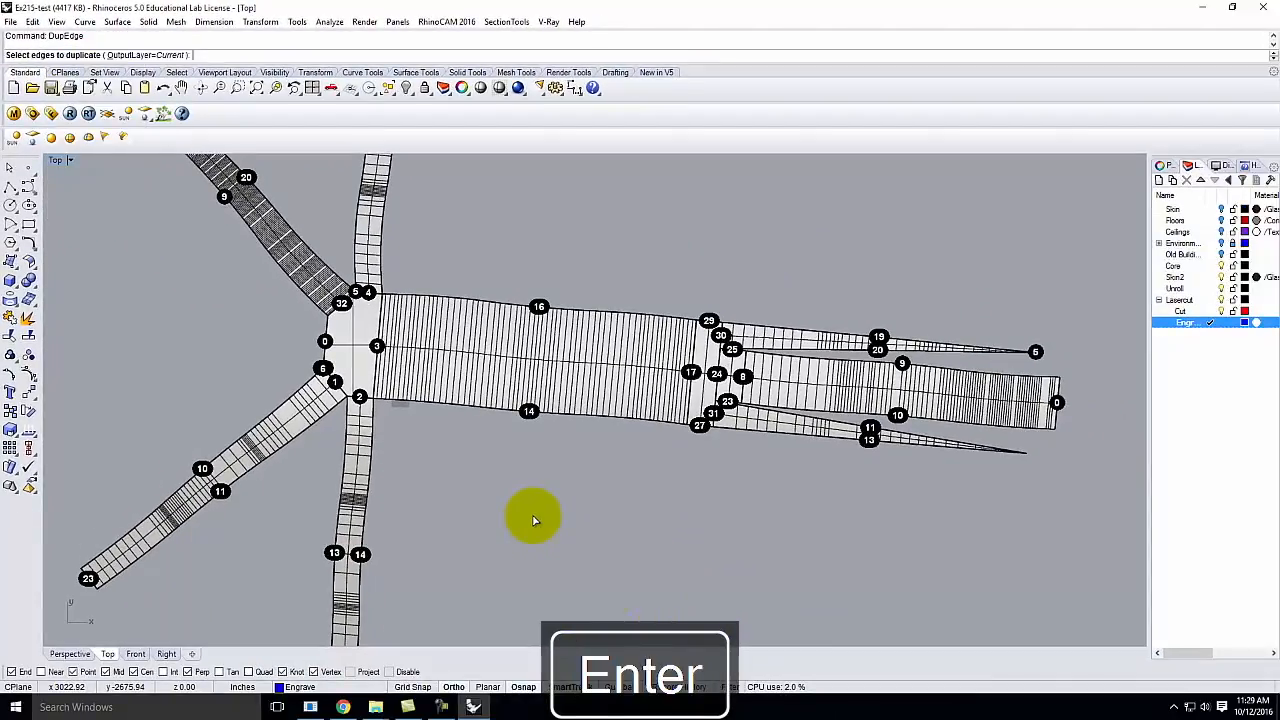
{"action": "left_click", "coordinate": [585, 314]}
{"action": "left_click", "coordinate": [760, 326]}
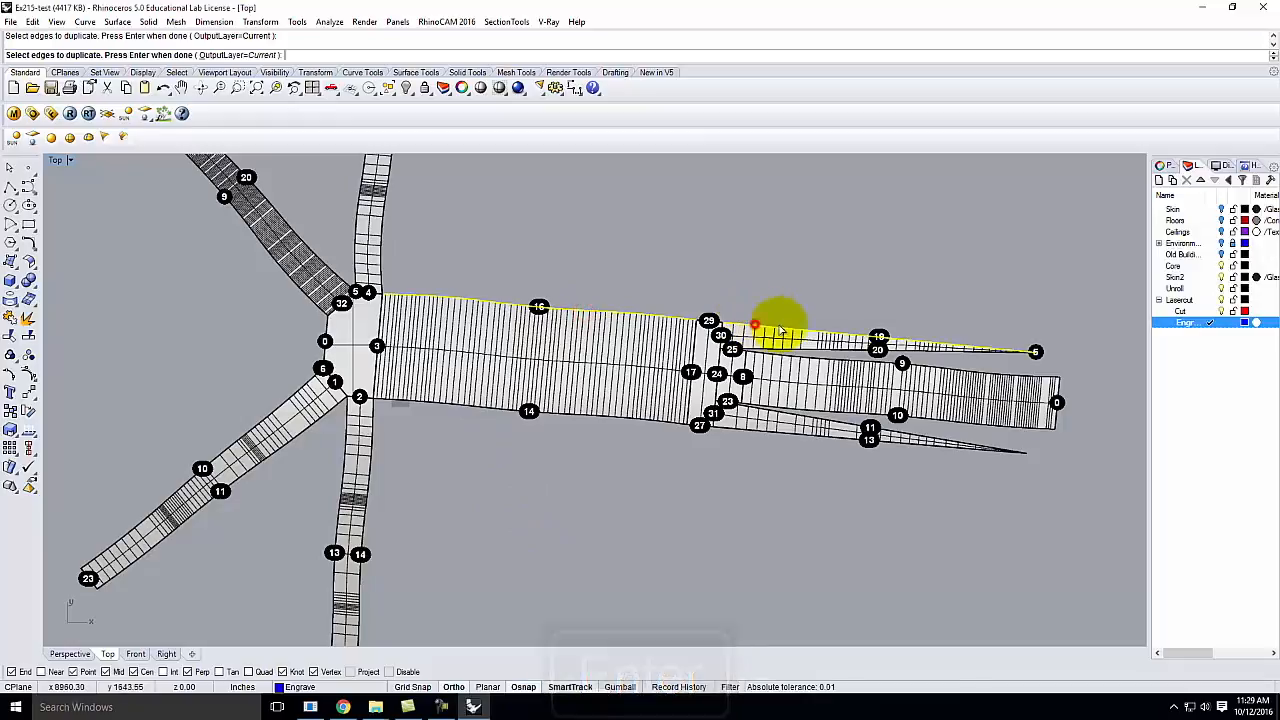
{"action": "left_click", "coordinate": [834, 350]}
{"action": "left_click", "coordinate": [843, 366]}
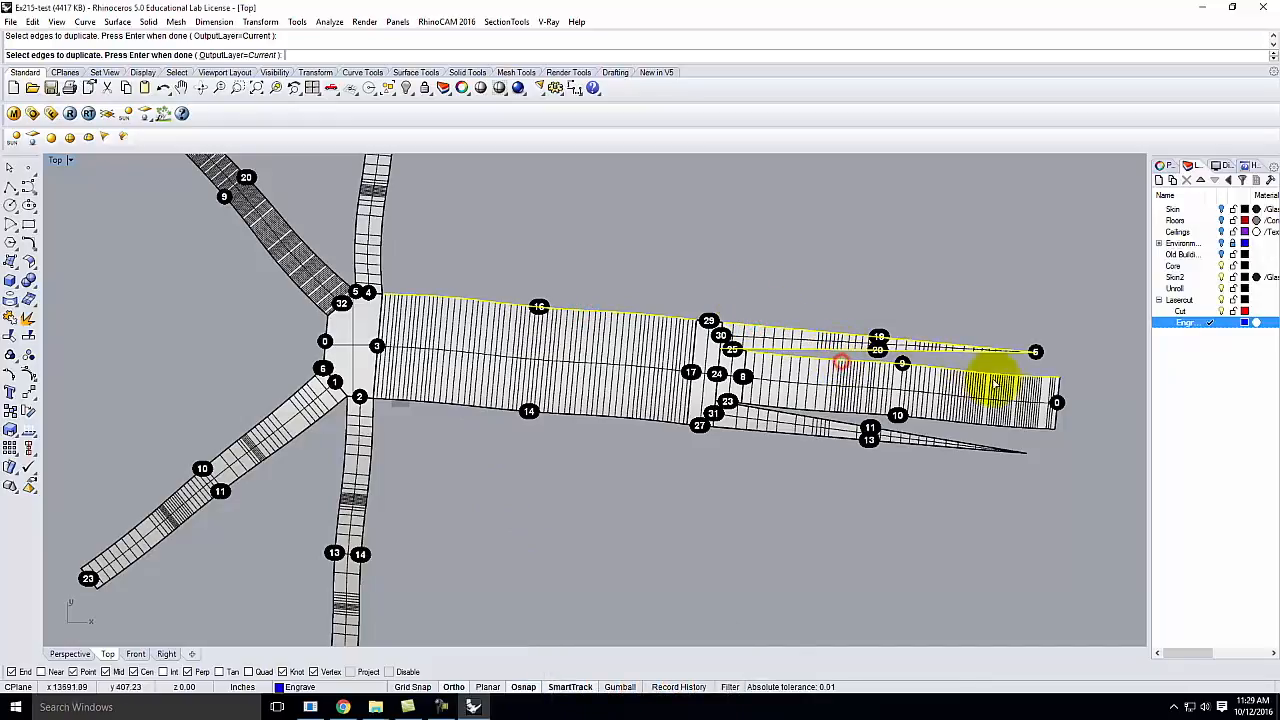
{"action": "left_click", "coordinate": [1058, 390]}
{"action": "left_click", "coordinate": [995, 428]}
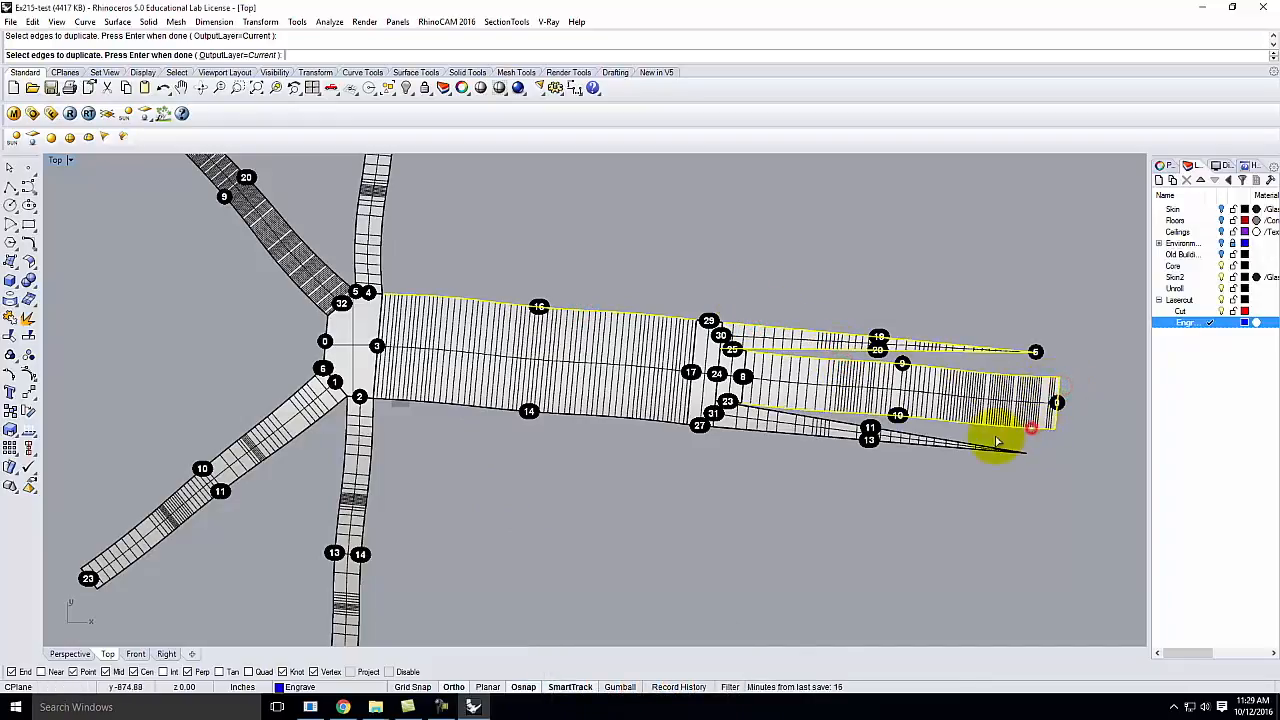
Add the lower prong's two long sides, its base edge and the central prong's base edge to the edges being duplicated
{"action": "left_click", "coordinate": [969, 444]}
{"action": "left_click", "coordinate": [962, 448]}
{"action": "left_click", "coordinate": [712, 395]}
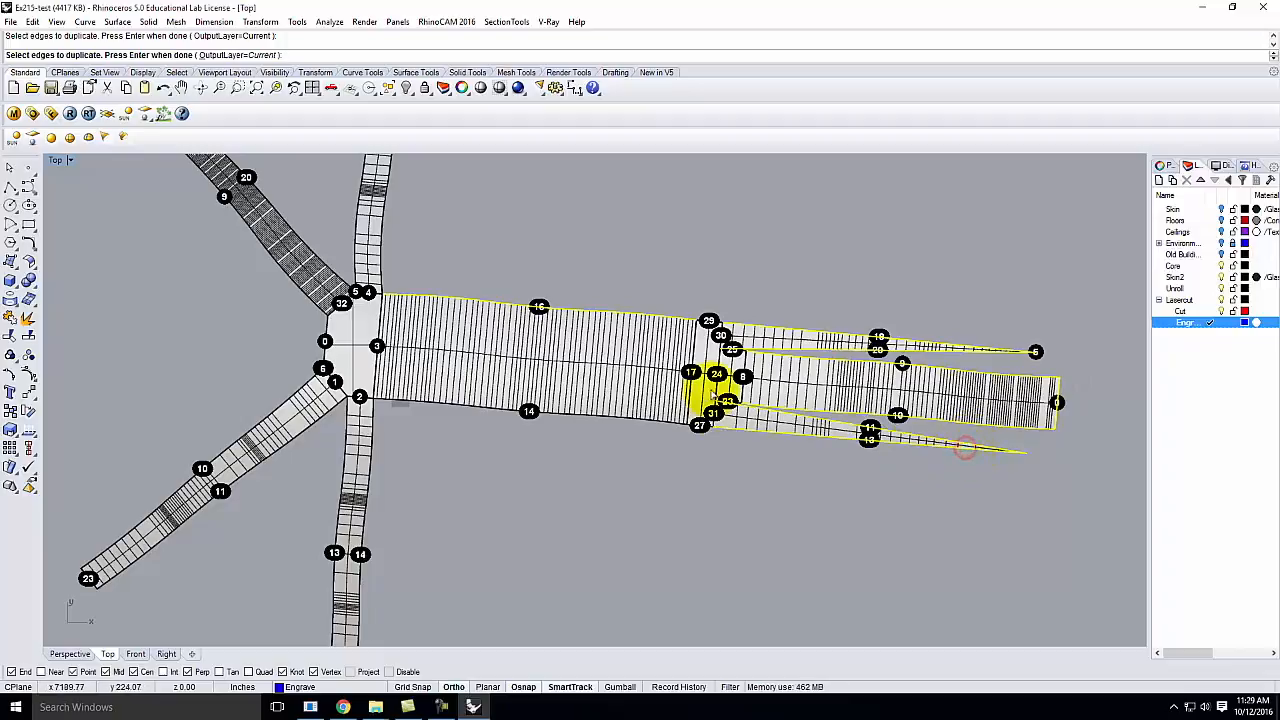
{"action": "left_click", "coordinate": [716, 412]}
{"action": "left_click", "coordinate": [768, 441]}
{"action": "left_click", "coordinate": [719, 395]}
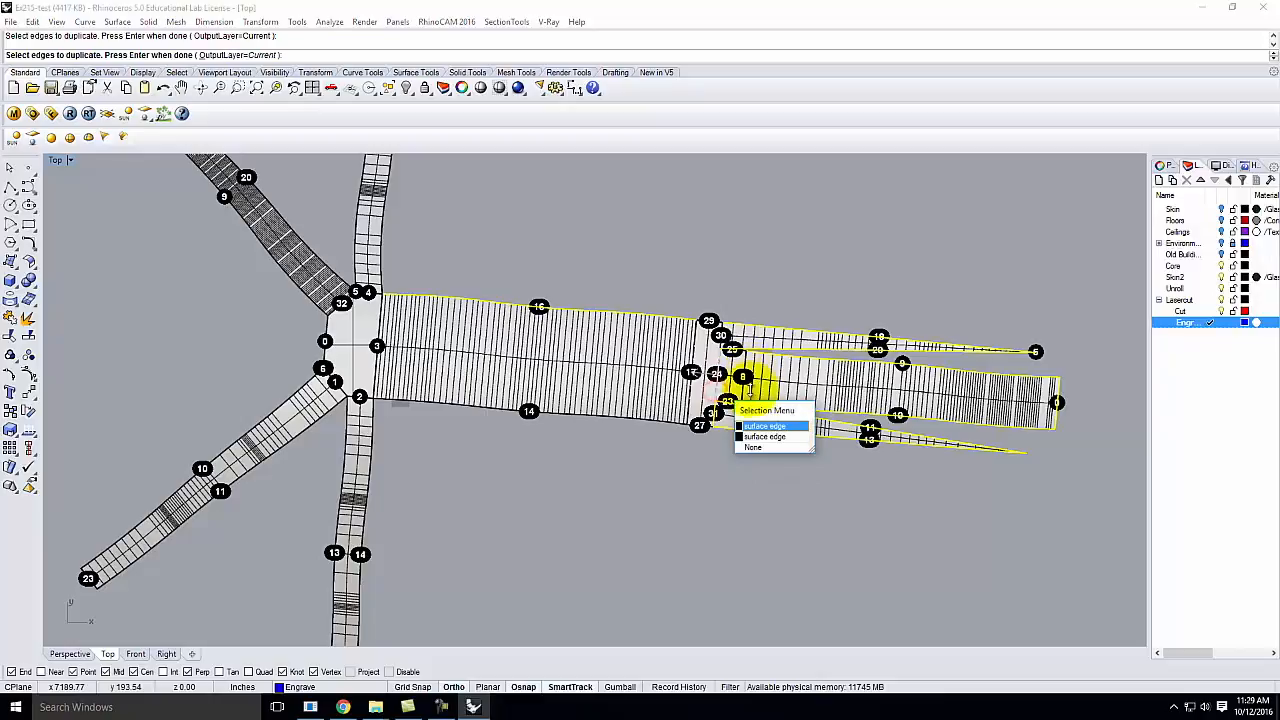
{"action": "left_click", "coordinate": [772, 448]}
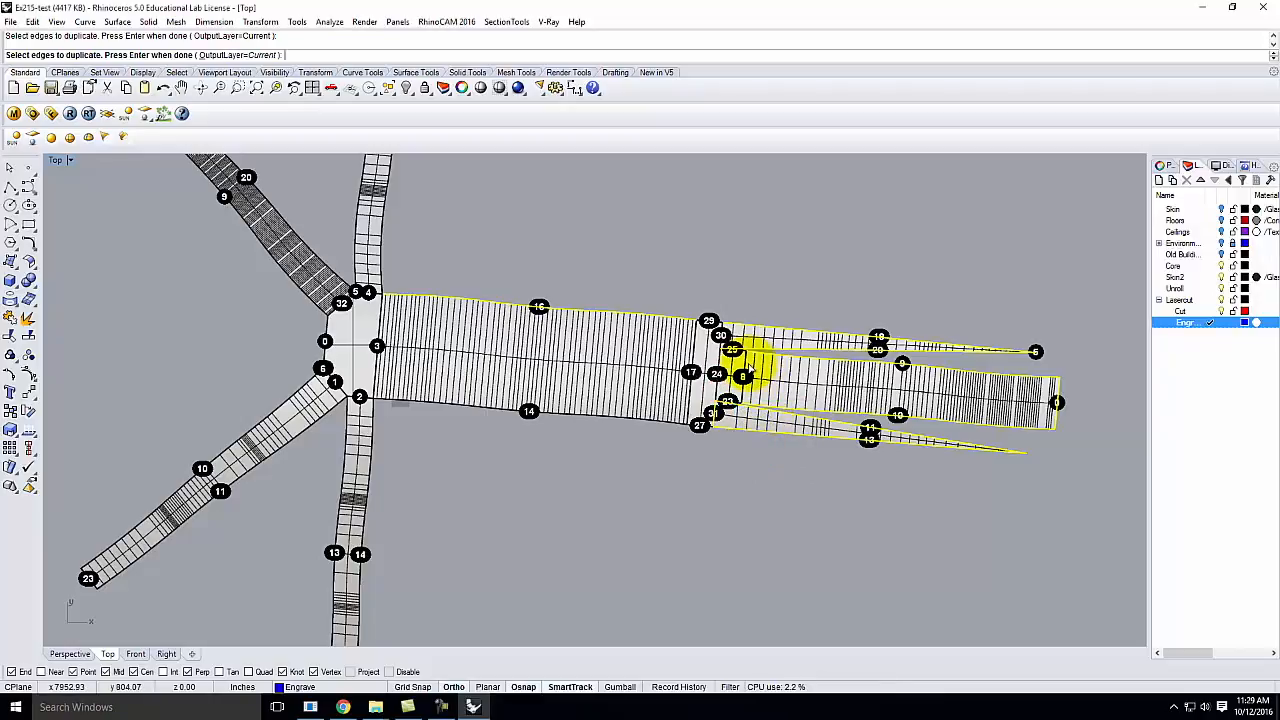
{"action": "left_click", "coordinate": [757, 360]}
{"action": "left_click", "coordinate": [802, 397]}
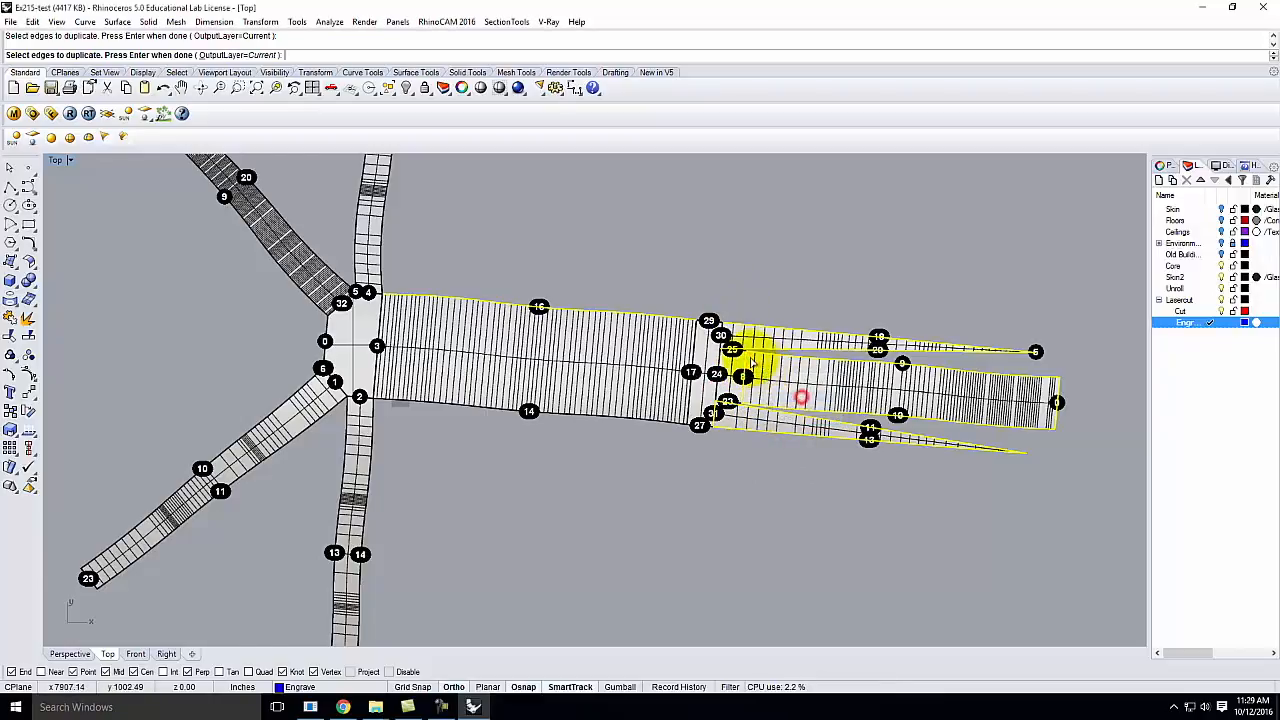
Add the upper prong's base edge and the short edges around the prong junction to the duplication selection
{"action": "scroll", "coordinate": [752, 362], "scroll_direction": "up", "scroll_amount": 5}
{"action": "left_click", "coordinate": [709, 328]}
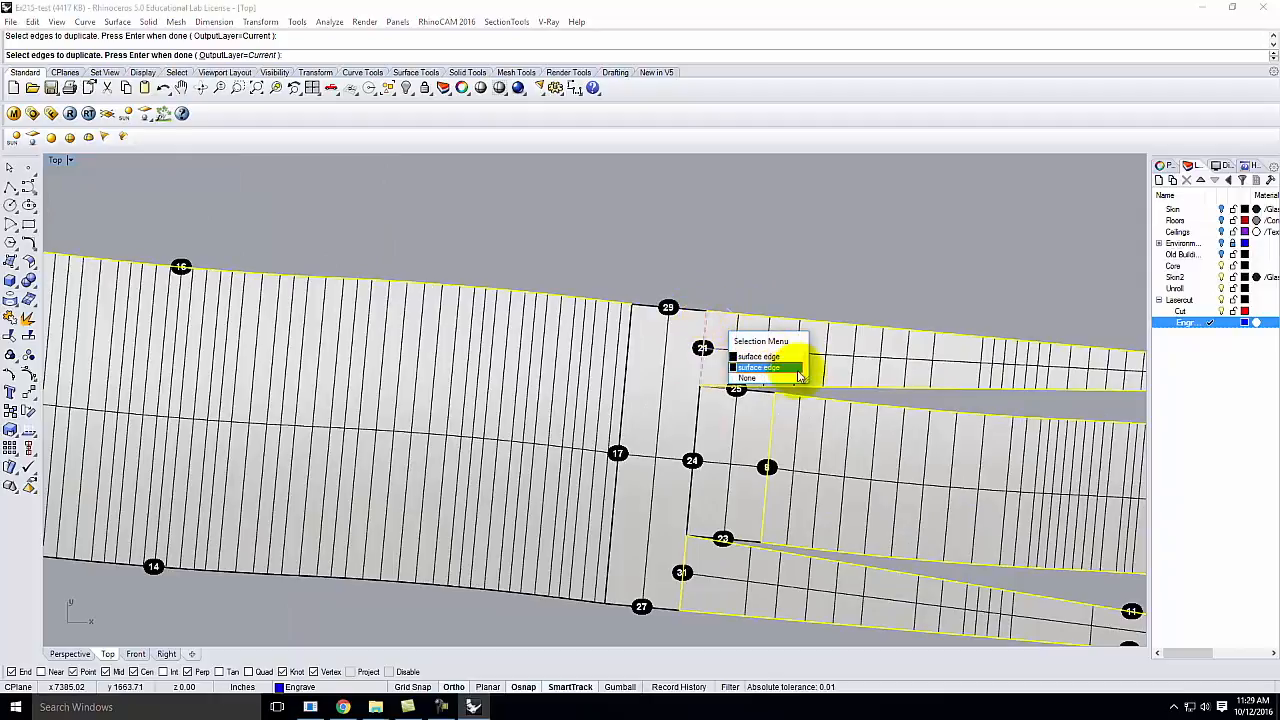
{"action": "left_click", "coordinate": [772, 357]}
{"action": "left_click", "coordinate": [651, 304]}
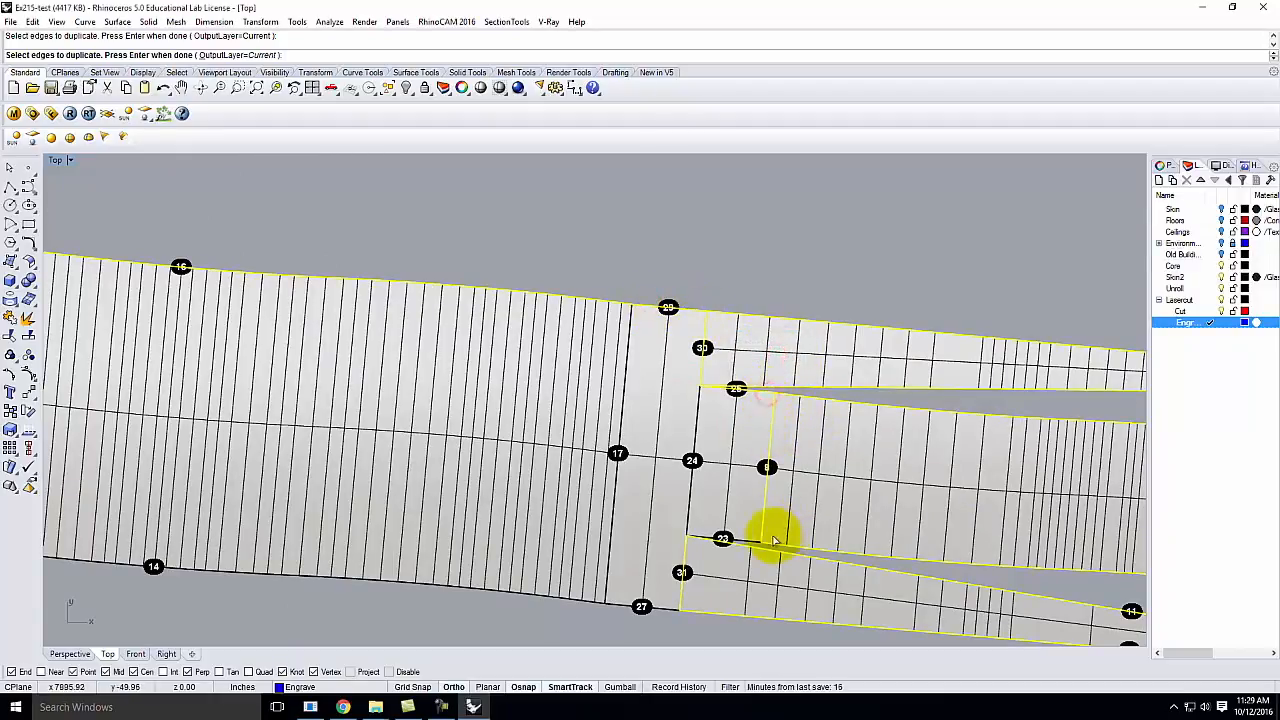
{"action": "left_click", "coordinate": [724, 539]}
Add the cross edge between the main strip and the prong junction, plus the main strip's lower edges, to the duplication selection
{"action": "scroll", "coordinate": [890, 327], "scroll_direction": "down", "scroll_amount": 3}
{"action": "scroll", "coordinate": [758, 465], "scroll_direction": "up", "scroll_amount": 2}
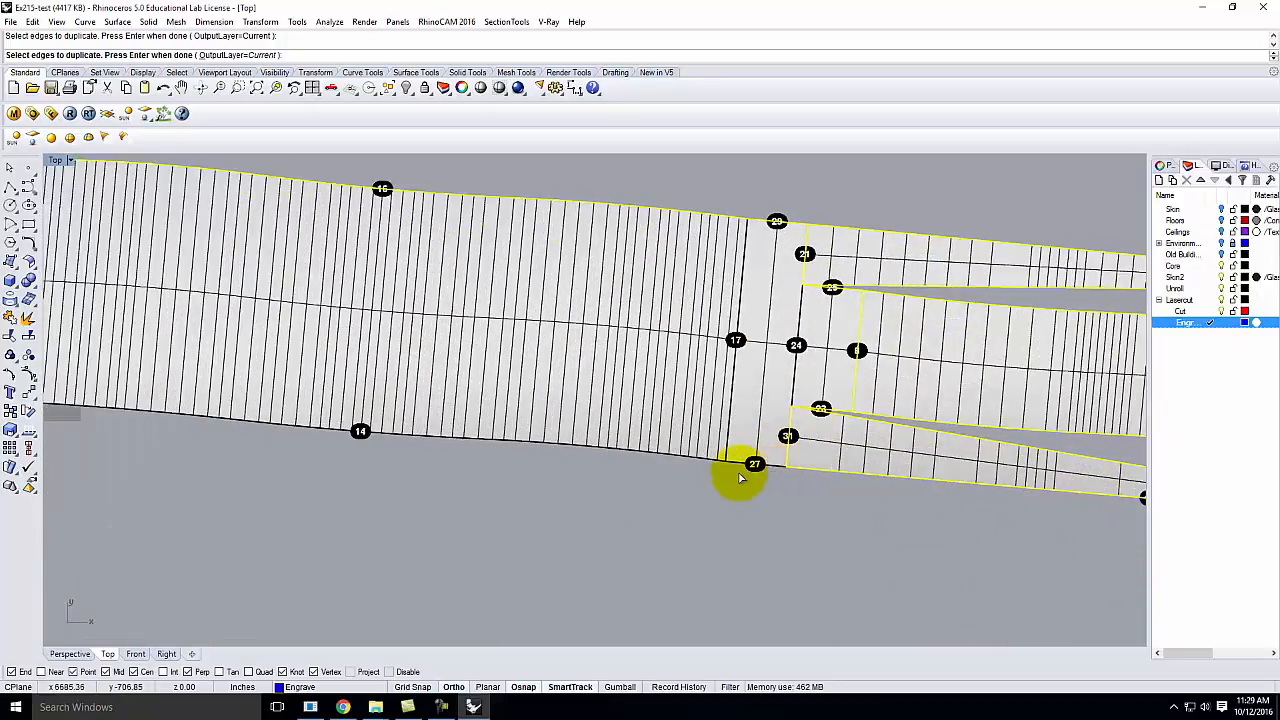
{"action": "left_click", "coordinate": [724, 440]}
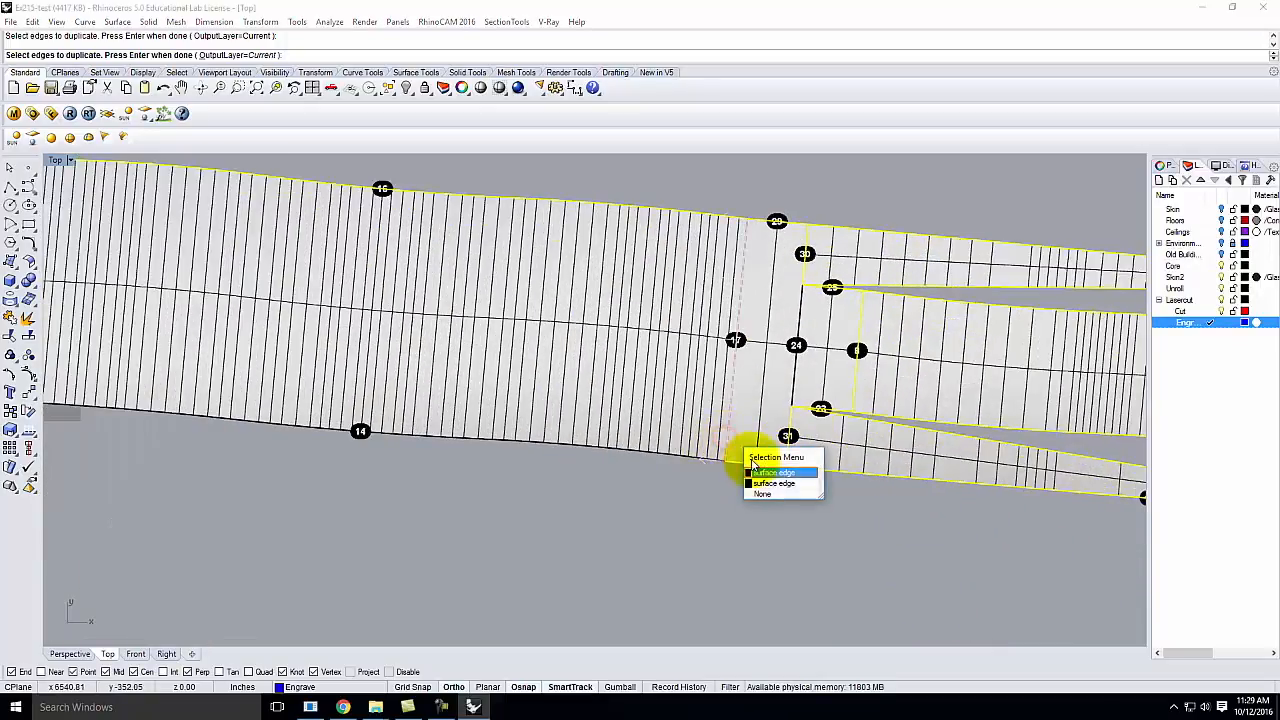
{"action": "left_click", "coordinate": [774, 483]}
{"action": "left_click", "coordinate": [708, 460]}
Add the hub's bottom, lower-left and left edges and both long sides of the two lower arms to the duplication selection
{"action": "scroll", "coordinate": [900, 470], "scroll_direction": "down", "scroll_amount": 3}
{"action": "scroll", "coordinate": [620, 470], "scroll_direction": "up", "scroll_amount": 5}
{"action": "left_click", "coordinate": [608, 422]}
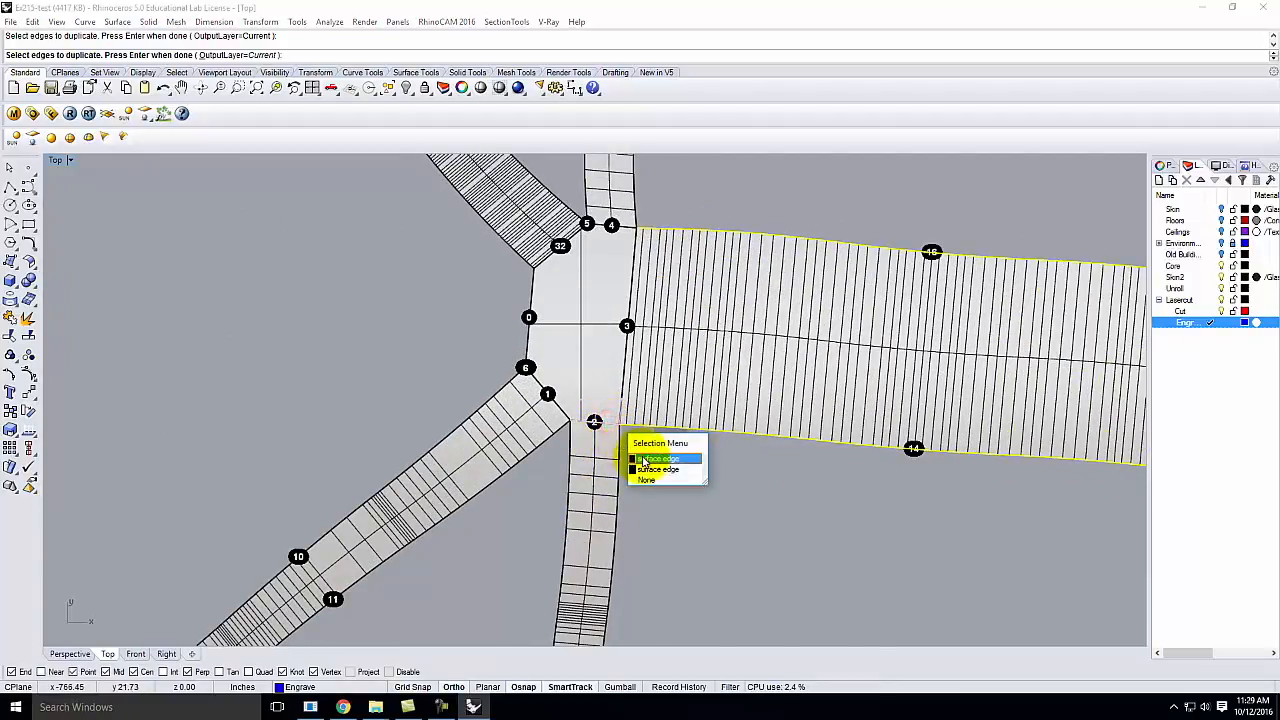
{"action": "left_click", "coordinate": [609, 448]}
{"action": "left_click", "coordinate": [572, 447]}
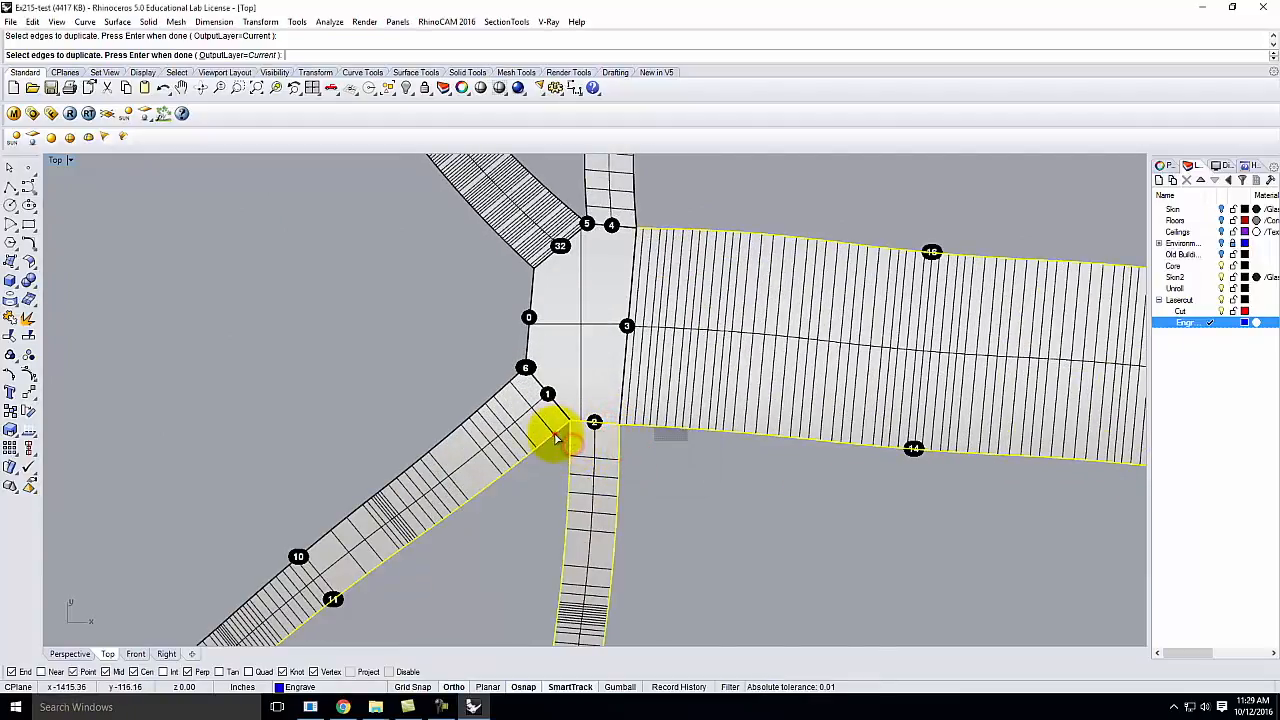
{"action": "left_click", "coordinate": [555, 432]}
{"action": "left_click", "coordinate": [492, 397]}
{"action": "left_click", "coordinate": [549, 390]}
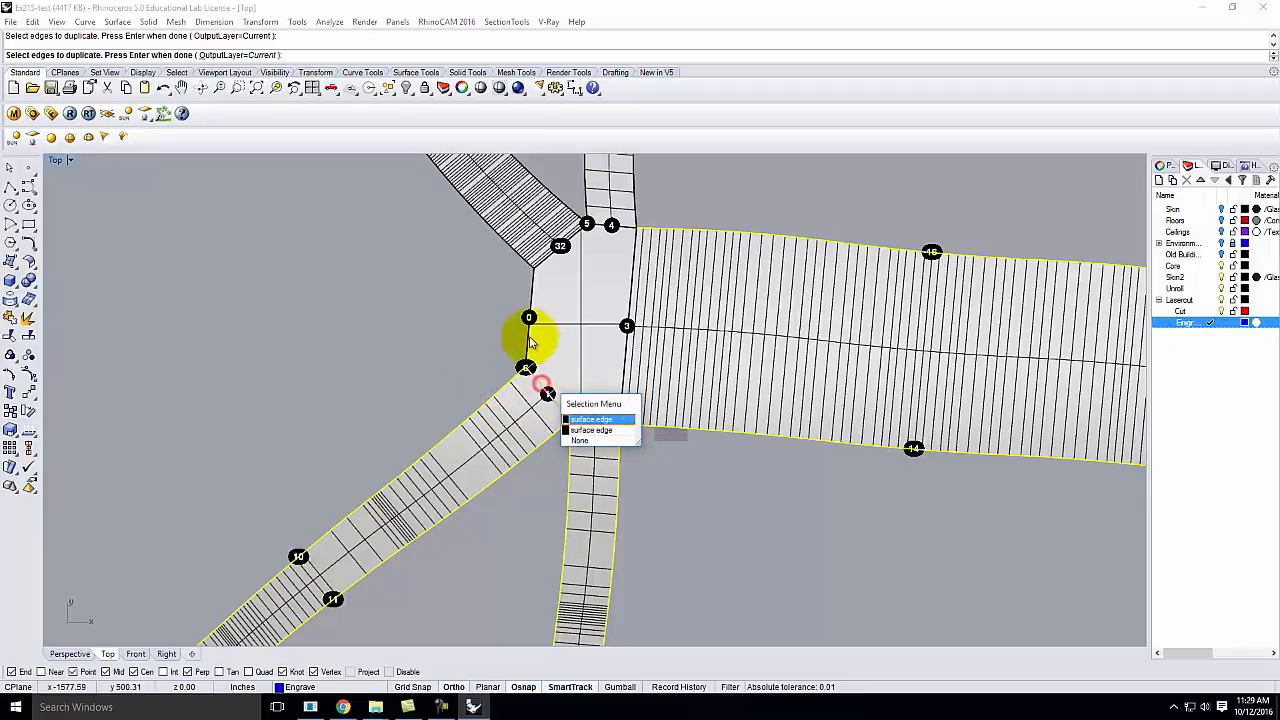
{"action": "left_click", "coordinate": [582, 418]}
{"action": "left_click", "coordinate": [530, 345]}
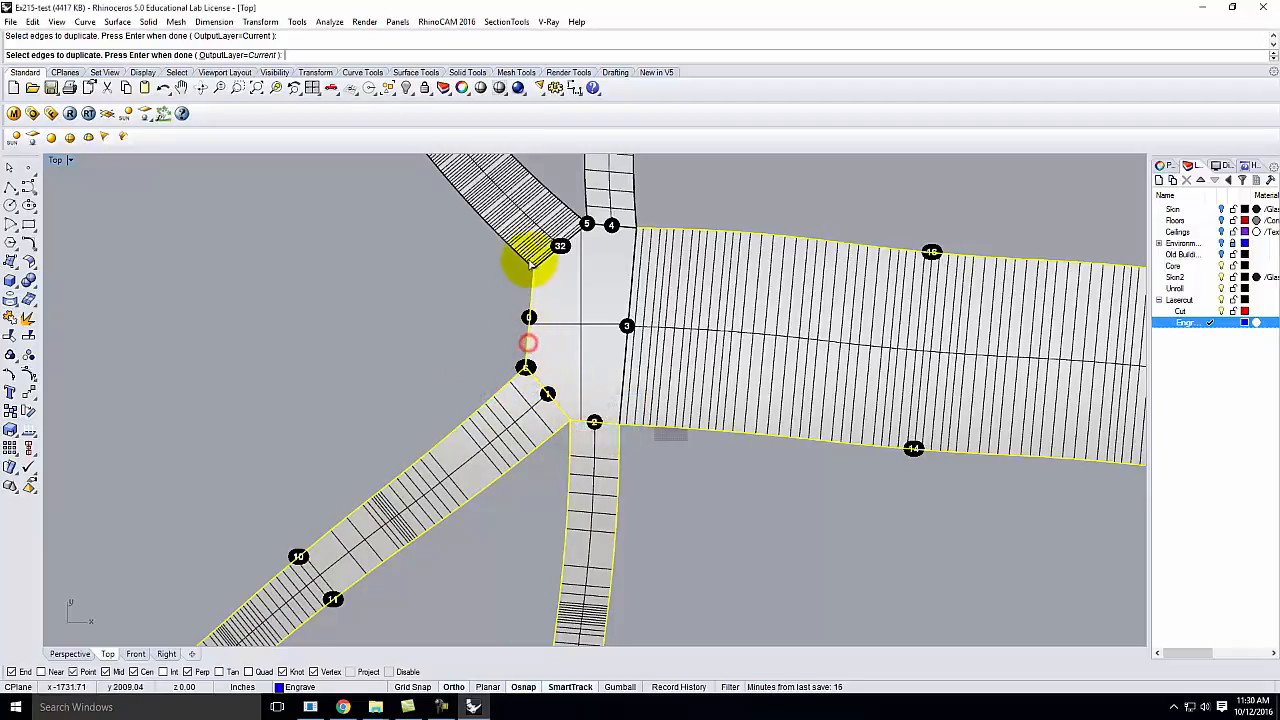
Add the hub's upper-left and top edges and the long sides of the two upper arms to the duplication selection
{"action": "left_click", "coordinate": [552, 254]}
{"action": "left_click", "coordinate": [598, 291]}
{"action": "left_click", "coordinate": [563, 201]}
{"action": "left_click", "coordinate": [600, 228]}
{"action": "left_click", "coordinate": [598, 204]}
{"action": "left_click", "coordinate": [584, 191]}
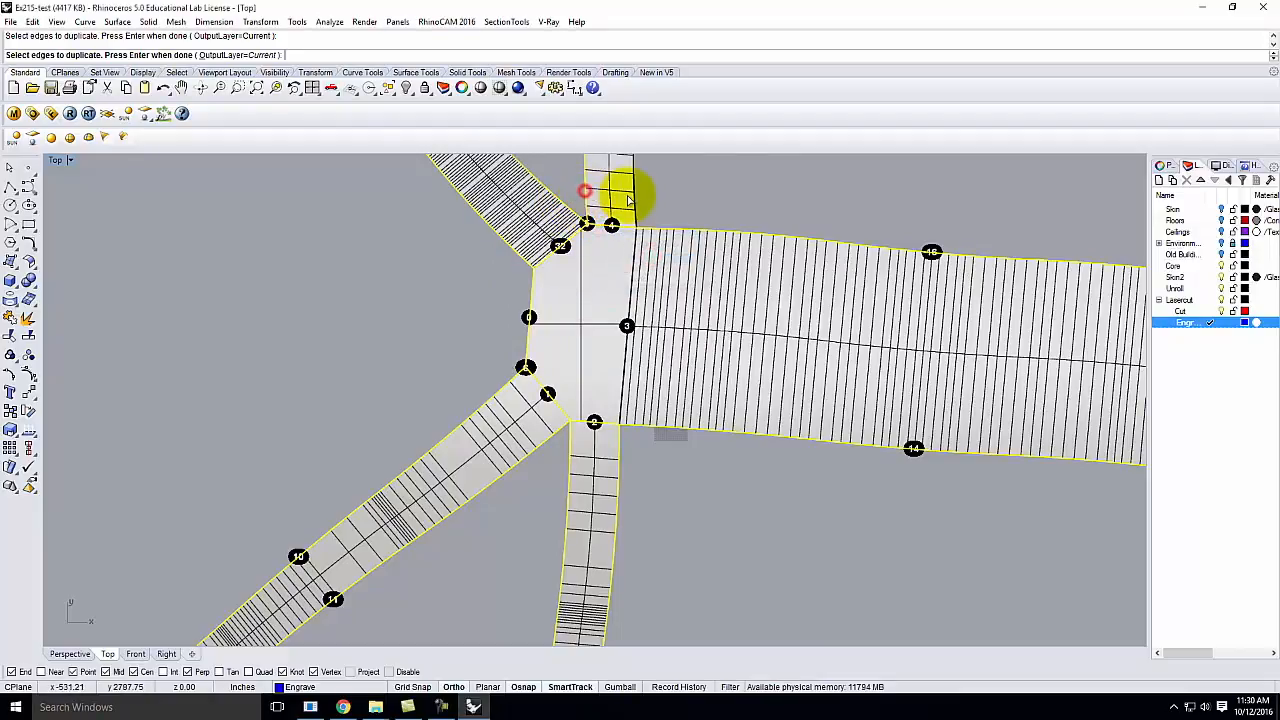
Complete the edge duplication with the end edges of the four arms and hide the Unroll layer
{"action": "scroll", "coordinate": [671, 514], "scroll_direction": "down", "scroll_amount": 5}
{"action": "scroll", "coordinate": [634, 480], "scroll_direction": "up", "scroll_amount": 5}
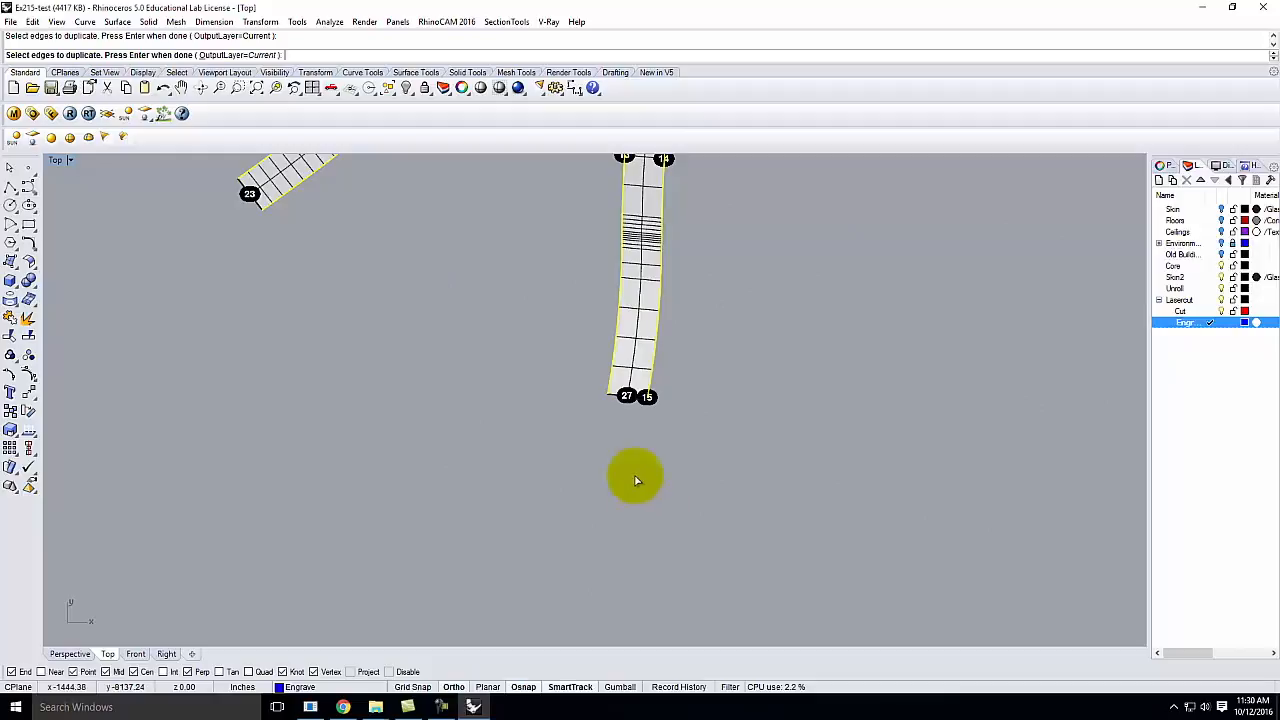
{"action": "scroll", "coordinate": [549, 406], "scroll_direction": "down", "scroll_amount": 3}
{"action": "scroll", "coordinate": [486, 337], "scroll_direction": "up", "scroll_amount": 4}
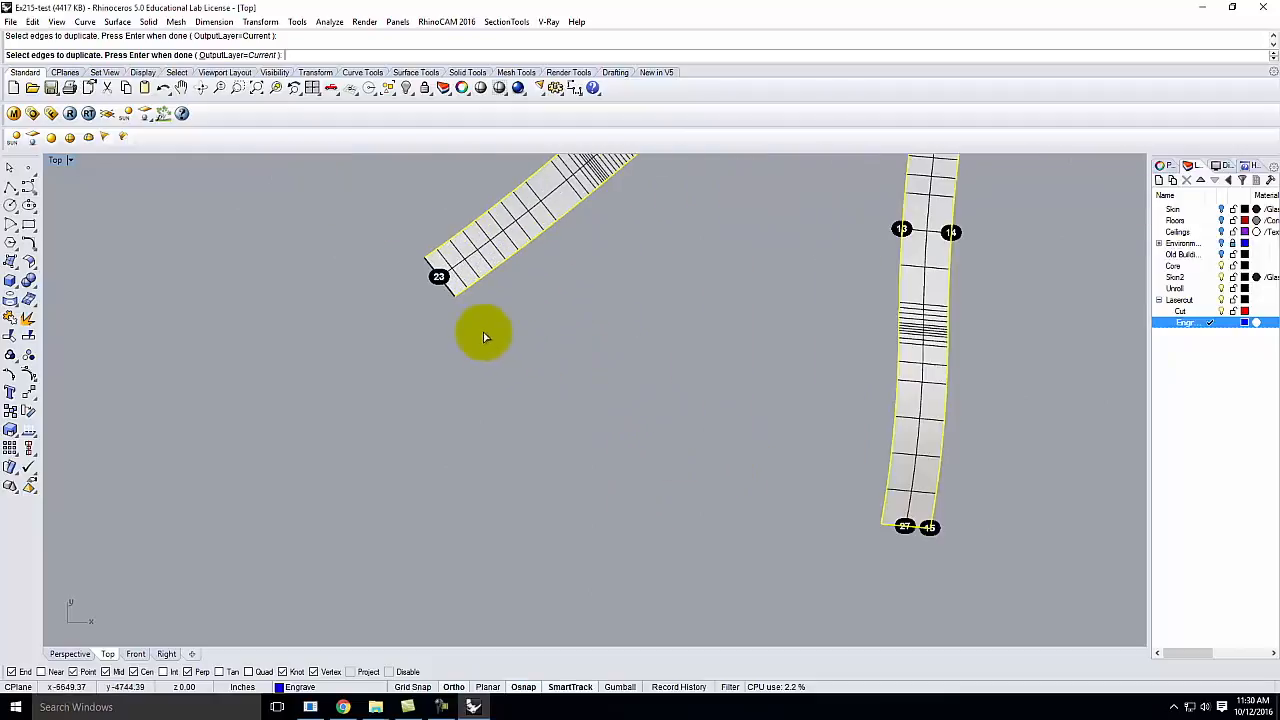
{"action": "left_click", "coordinate": [445, 287]}
{"action": "scroll", "coordinate": [505, 430], "scroll_direction": "down", "scroll_amount": 4}
{"action": "scroll", "coordinate": [496, 255], "scroll_direction": "up", "scroll_amount": 3}
{"action": "scroll", "coordinate": [496, 251], "scroll_direction": "up", "scroll_amount": 1}
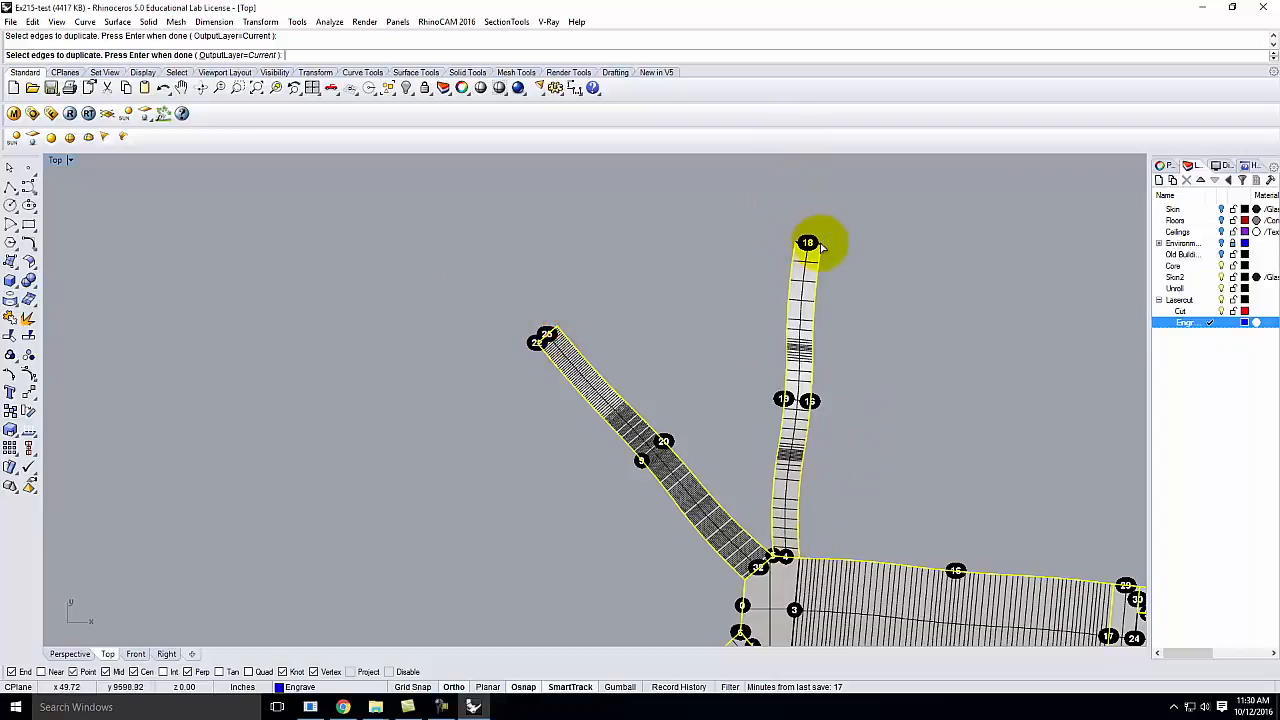
{"action": "scroll", "coordinate": [818, 235], "scroll_direction": "down", "scroll_amount": 3}
{"action": "scroll", "coordinate": [777, 409], "scroll_direction": "up", "scroll_amount": 3}
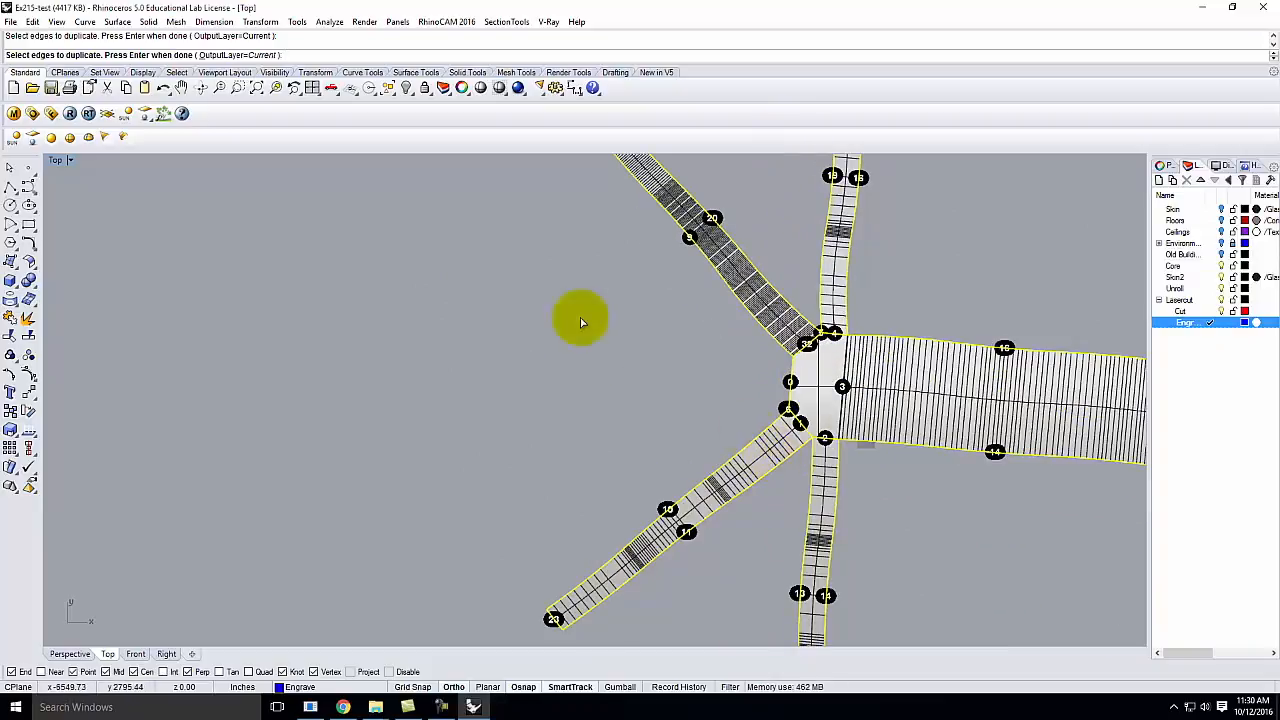
{"action": "scroll", "coordinate": [749, 431], "scroll_direction": "down", "scroll_amount": 2}
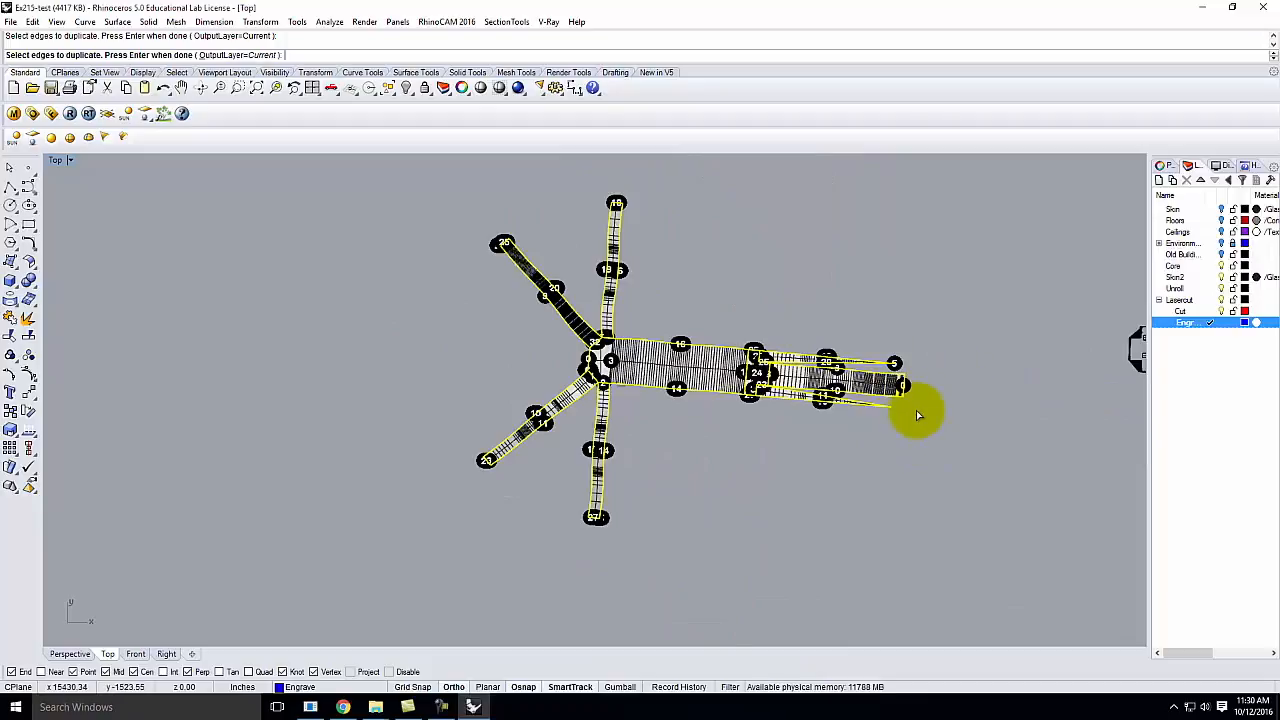
{"action": "key", "text": "Return"}
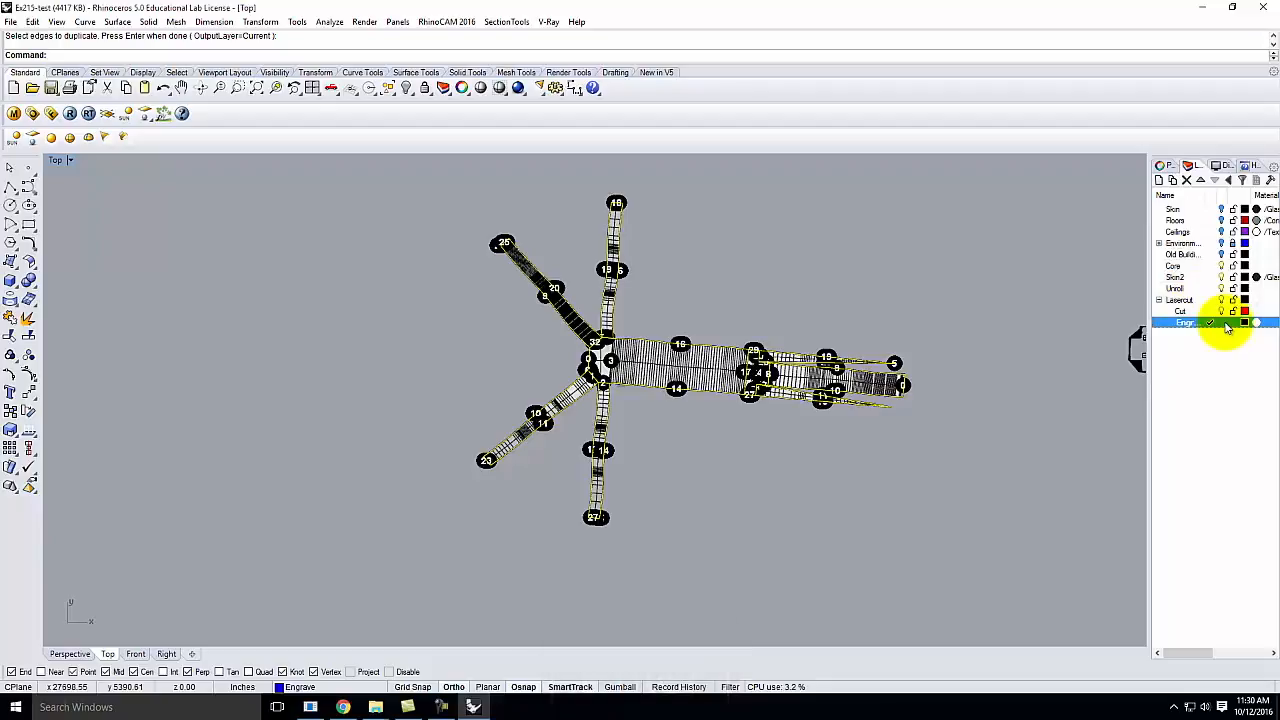
{"action": "left_click", "coordinate": [1220, 288]}
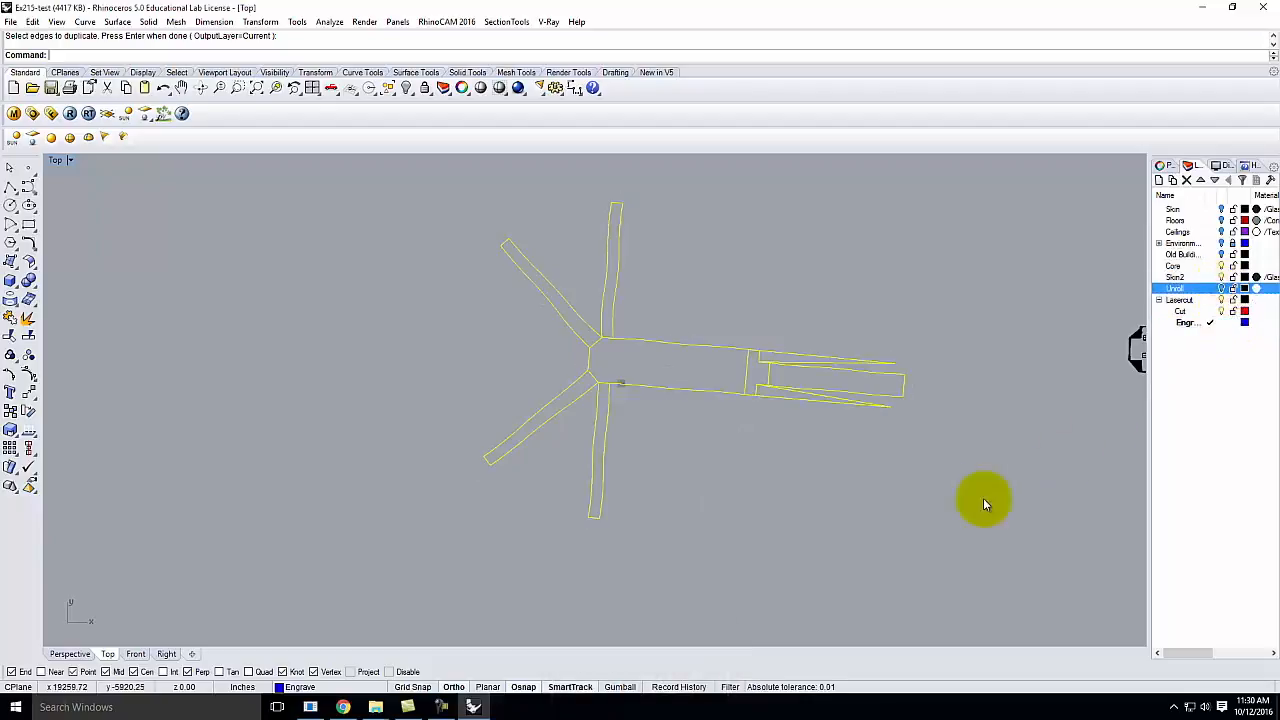
Clear the selection of duplicated curves and make the Cut layer current
{"action": "left_click", "coordinate": [940, 505]}
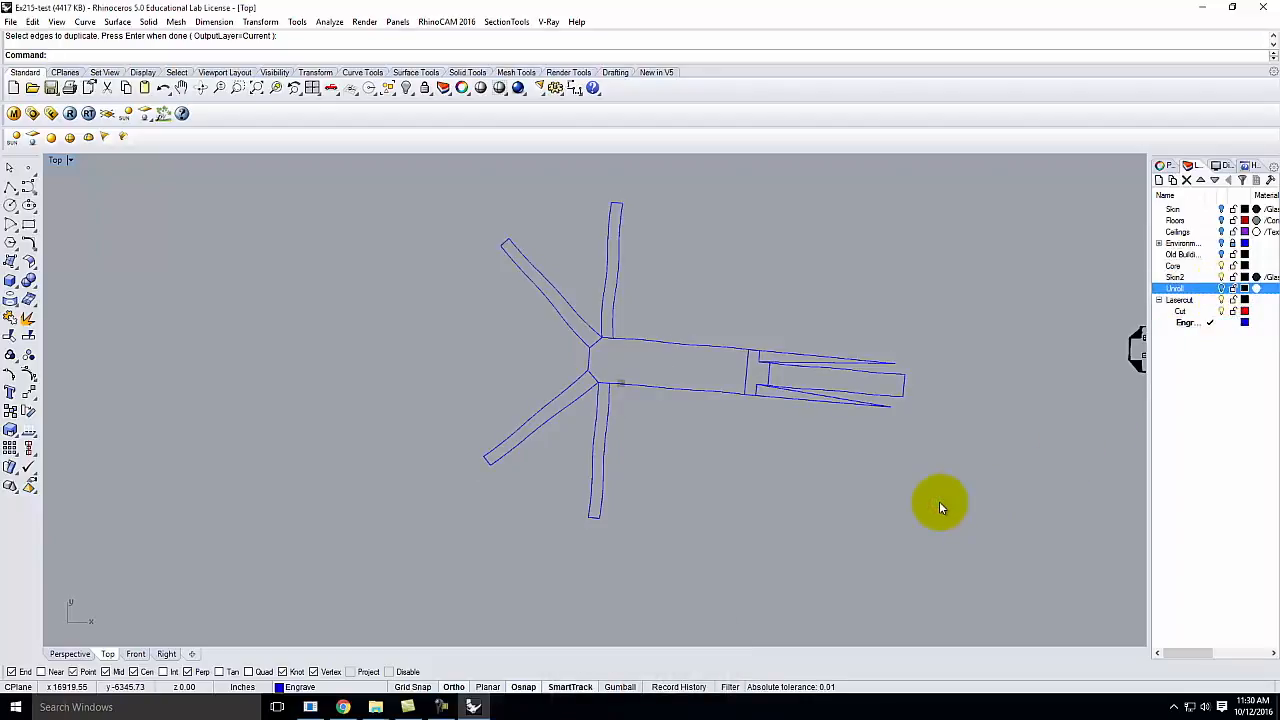
{"action": "scroll", "coordinate": [714, 360], "scroll_direction": "up", "scroll_amount": 6}
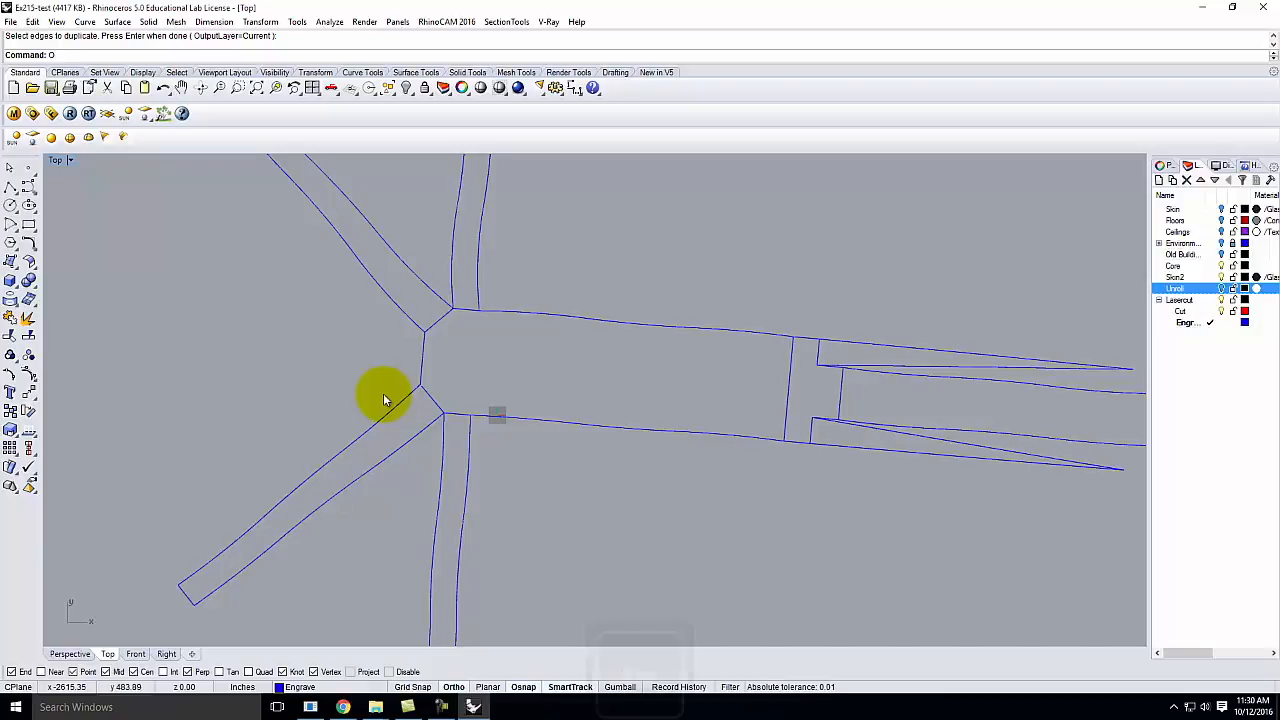
{"action": "key", "text": "Escape"}
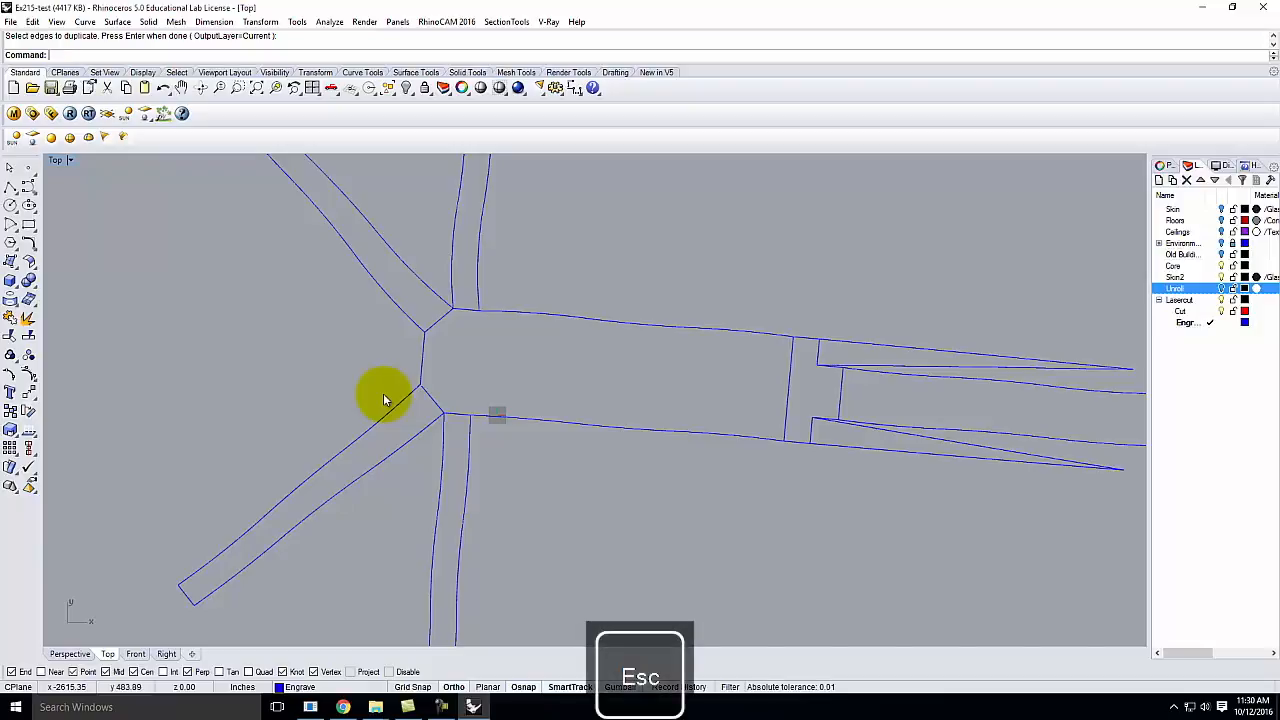
{"action": "left_click", "coordinate": [1212, 311]}
Start an offset and define its distance as about 135 inches by picking two points outward from the hub's lower-left corner
{"action": "key", "text": "Return"}
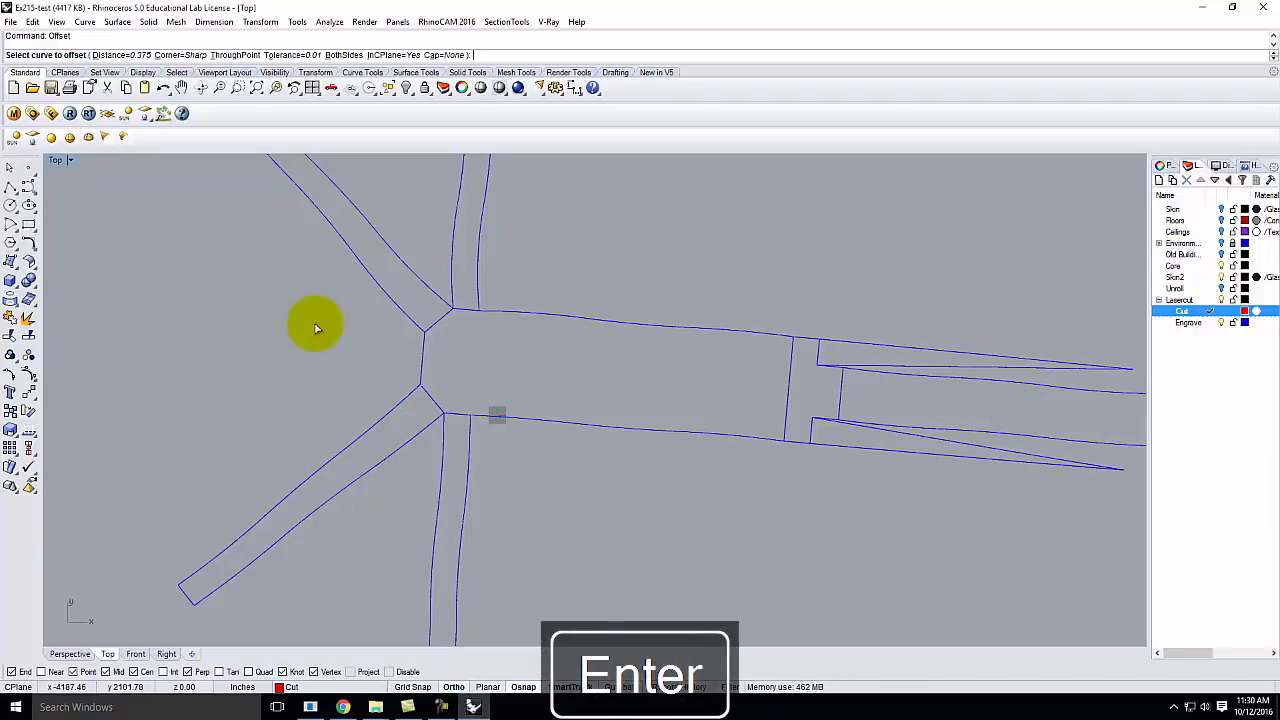
{"action": "type", "text": "d"}
{"action": "key", "text": "Return"}
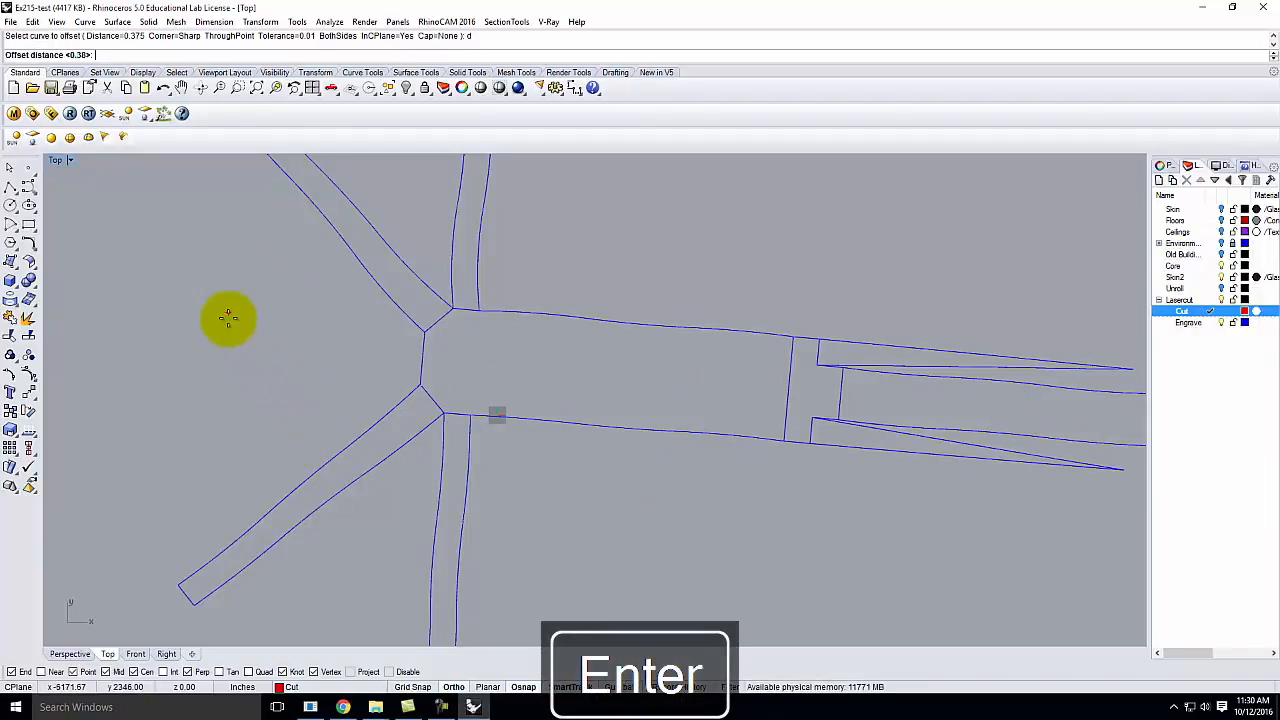
{"action": "scroll", "coordinate": [246, 351], "scroll_direction": "up", "scroll_amount": 3}
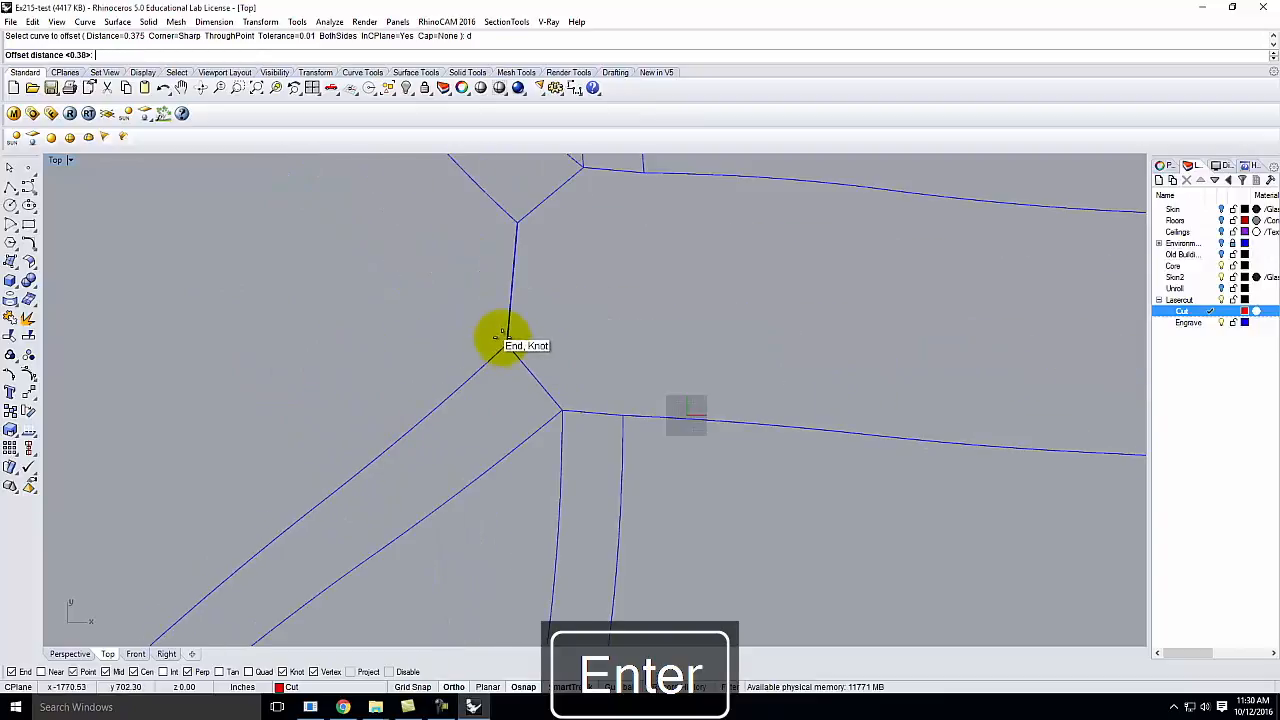
{"action": "scroll", "coordinate": [500, 345], "scroll_direction": "up", "scroll_amount": 3}
{"action": "left_click", "coordinate": [486, 346]}
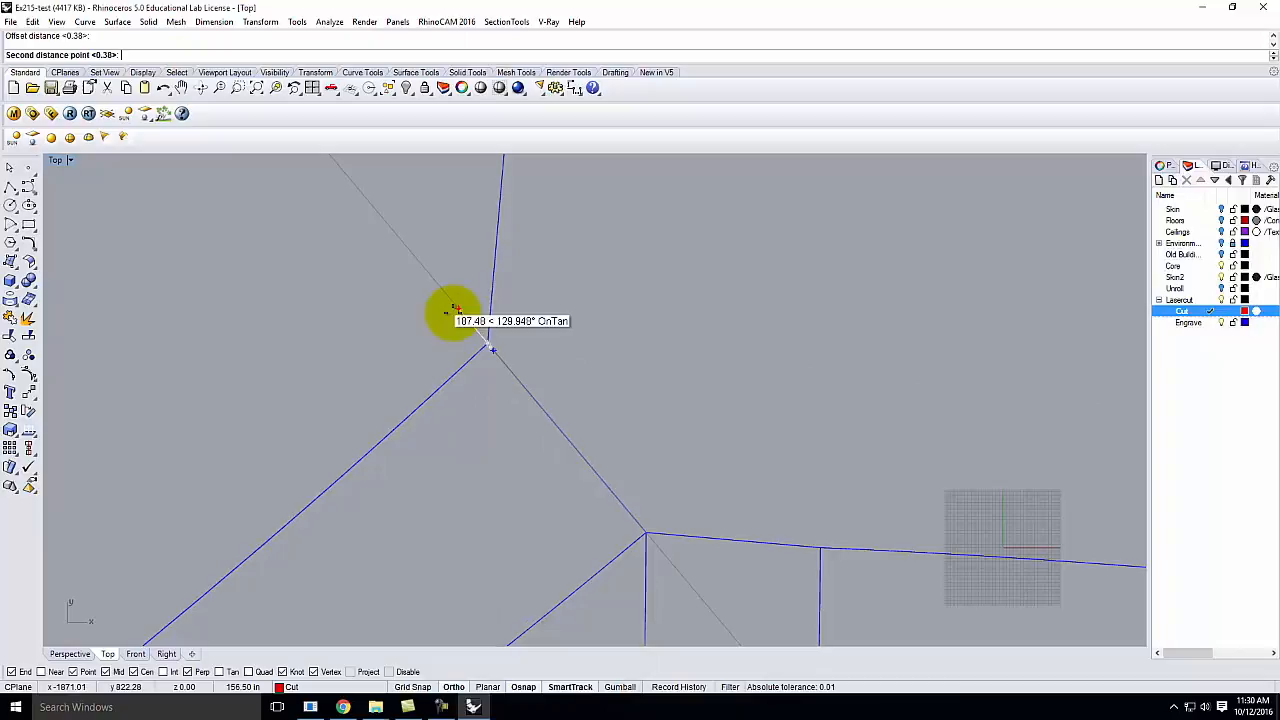
{"action": "left_click", "coordinate": [456, 318]}
Offset the upper long edge of the lower-left diagonal arm outward
{"action": "scroll", "coordinate": [709, 318], "scroll_direction": "down", "scroll_amount": 8}
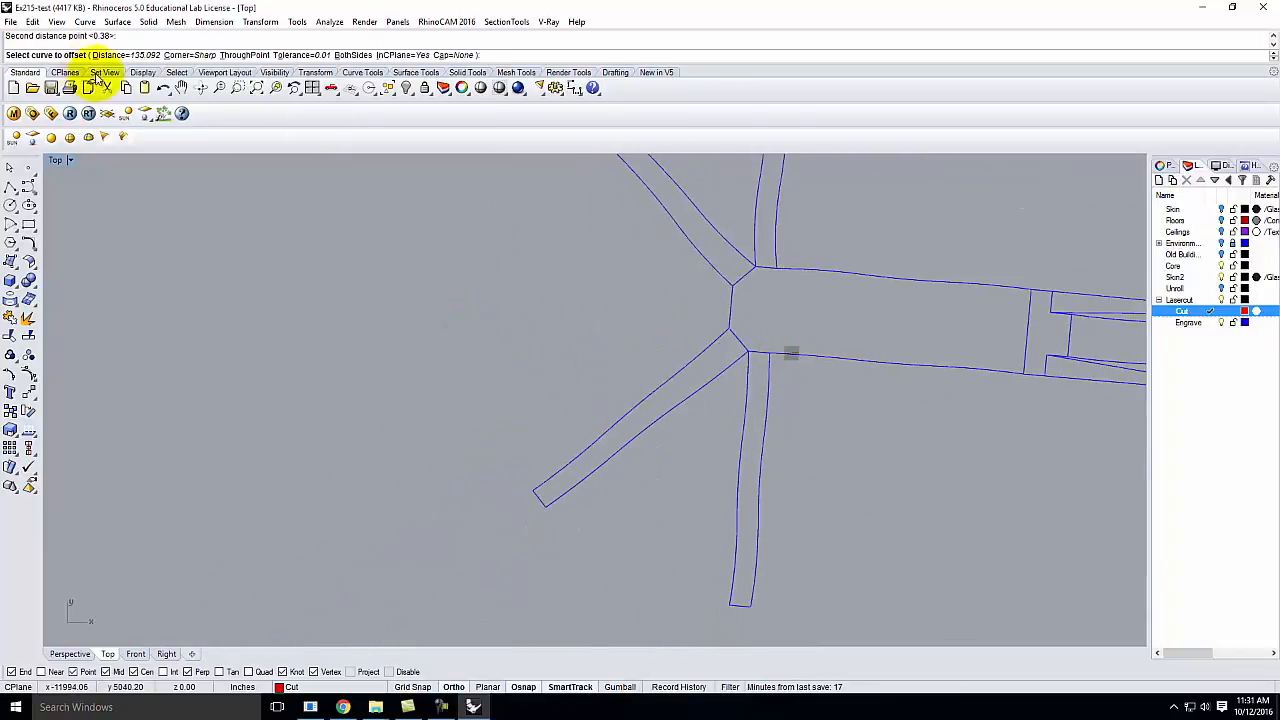
{"action": "left_click", "coordinate": [610, 427]}
{"action": "left_click", "coordinate": [585, 400]}
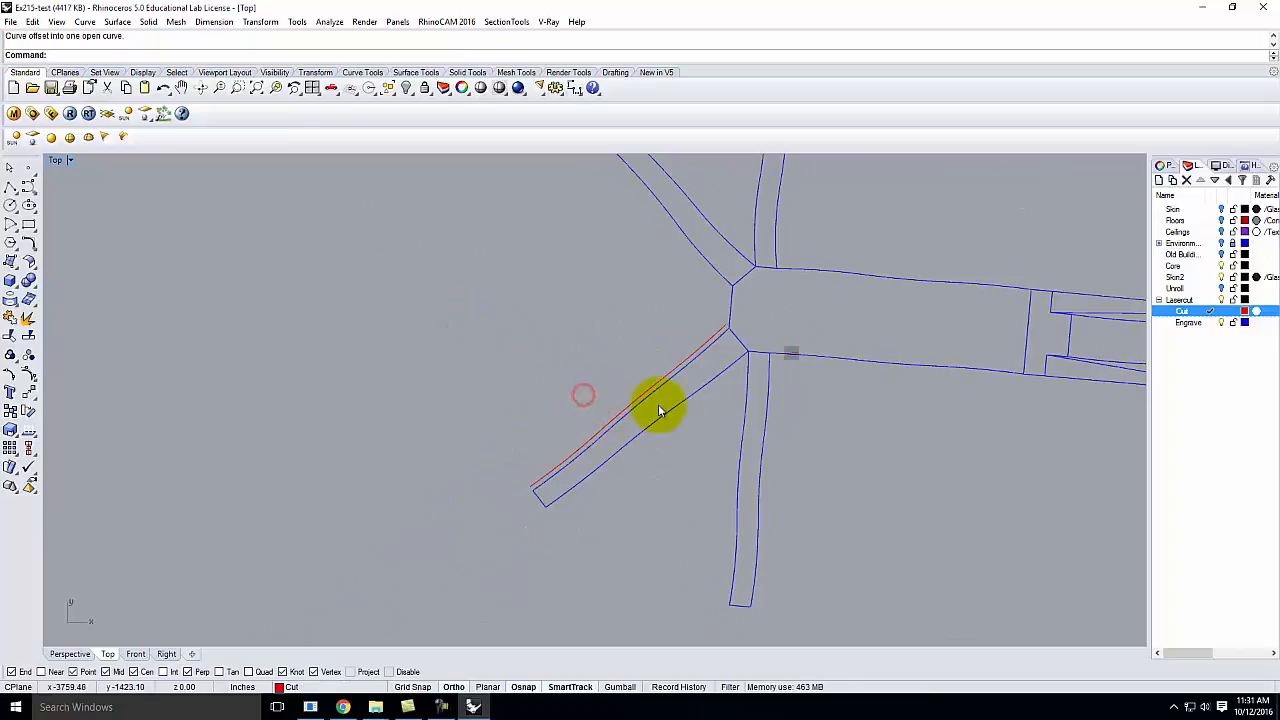
Offset the lower-left long edge of the upper-left diagonal arm outward by the same distance
{"action": "scroll", "coordinate": [656, 410], "scroll_direction": "up", "scroll_amount": 5}
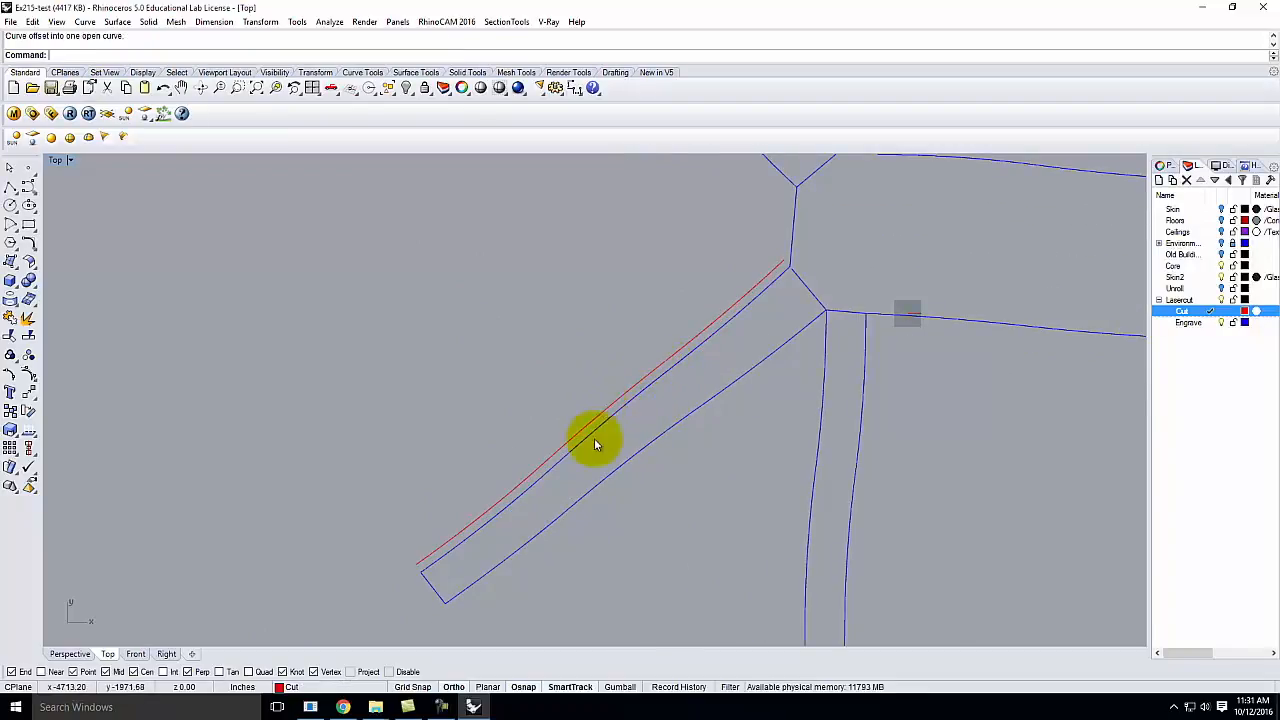
{"action": "scroll", "coordinate": [594, 448], "scroll_direction": "down", "scroll_amount": 6}
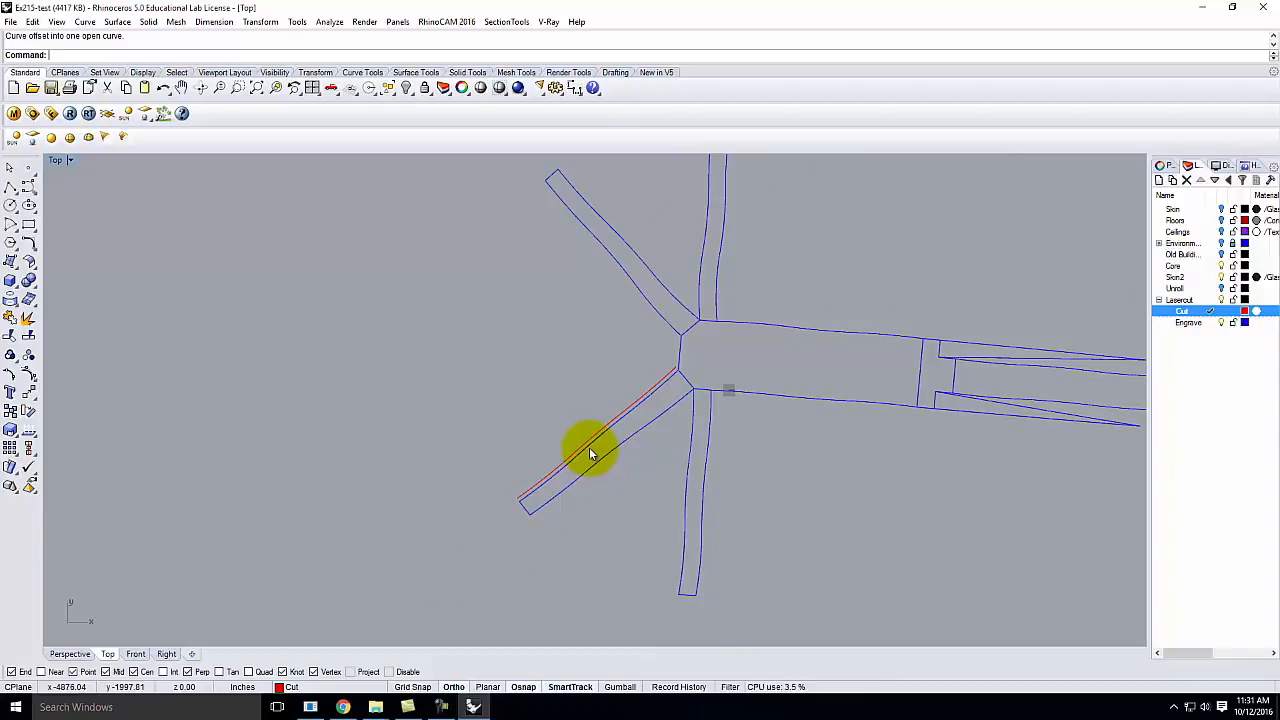
{"action": "scroll", "coordinate": [514, 409], "scroll_direction": "down", "scroll_amount": 4}
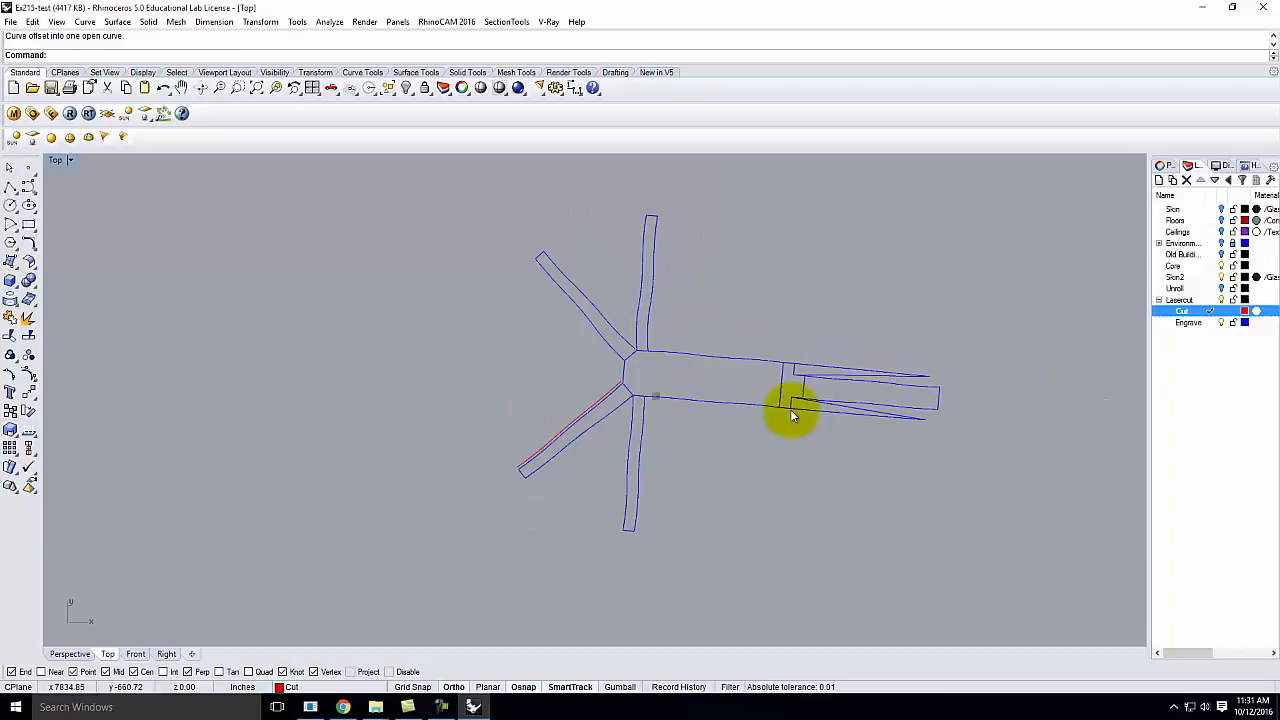
{"action": "scroll", "coordinate": [928, 418], "scroll_direction": "up", "scroll_amount": 6}
{"action": "left_click", "coordinate": [379, 279]}
{"action": "key", "text": "Return"}
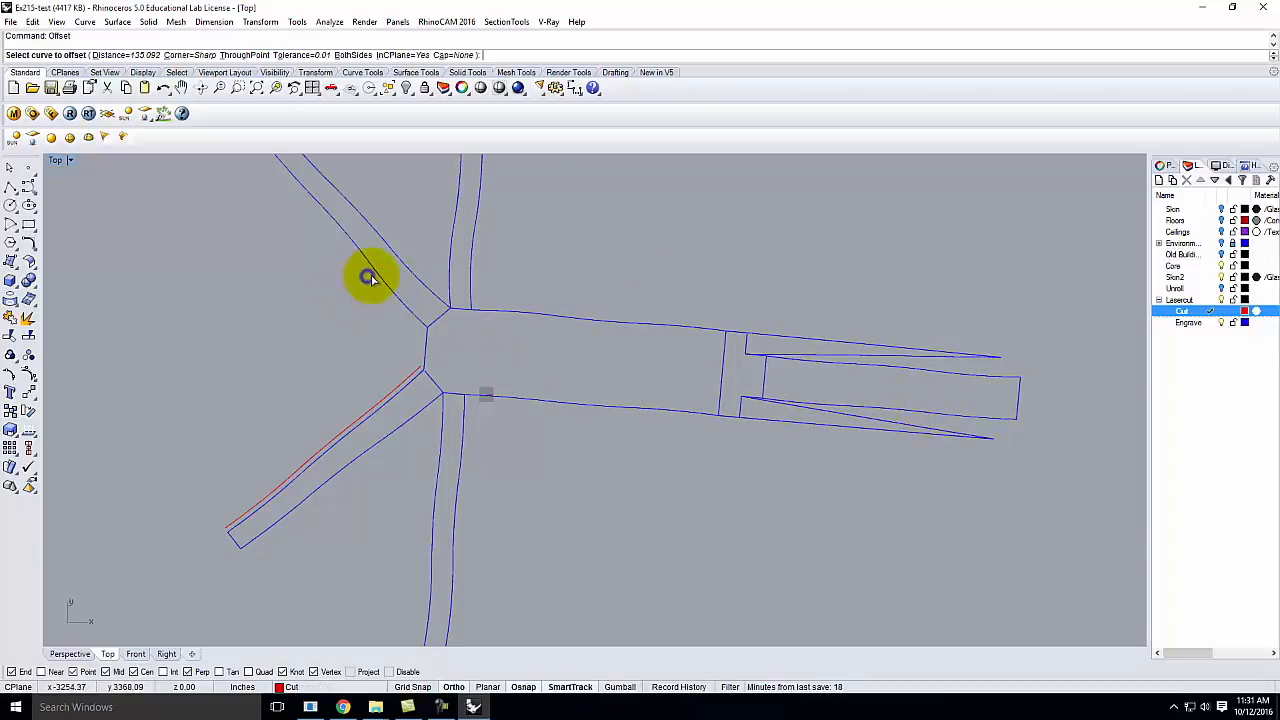
{"action": "left_click", "coordinate": [329, 295]}
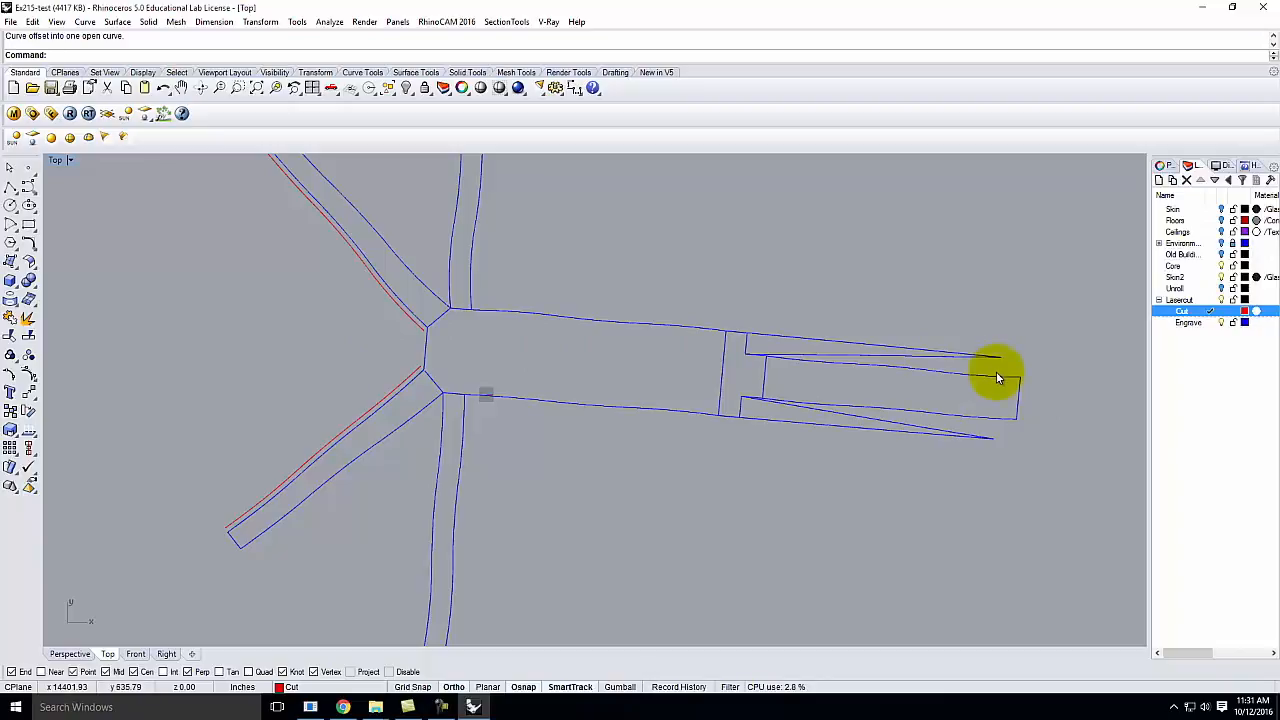
Offset the end edge of the middle prong, at the far end of the main strip, outward
{"action": "right_click", "coordinate": [1022, 396]}
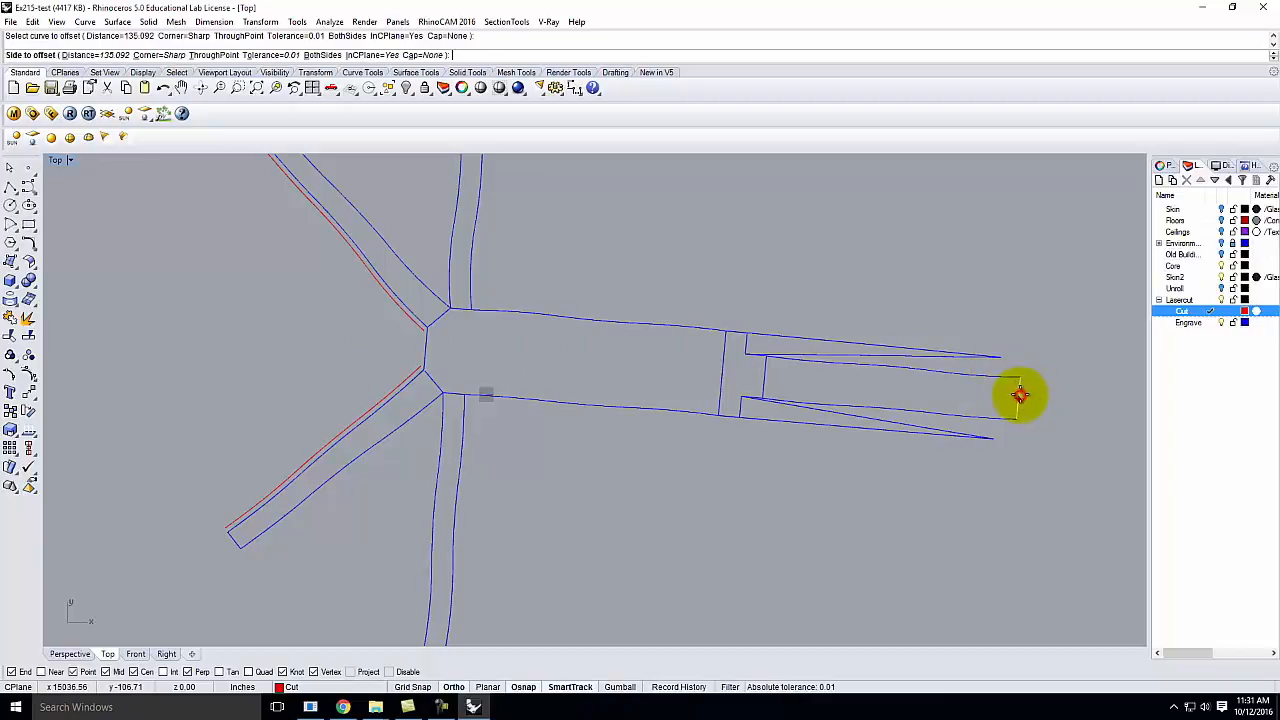
{"action": "left_click", "coordinate": [1019, 395]}
{"action": "left_click", "coordinate": [1054, 399]}
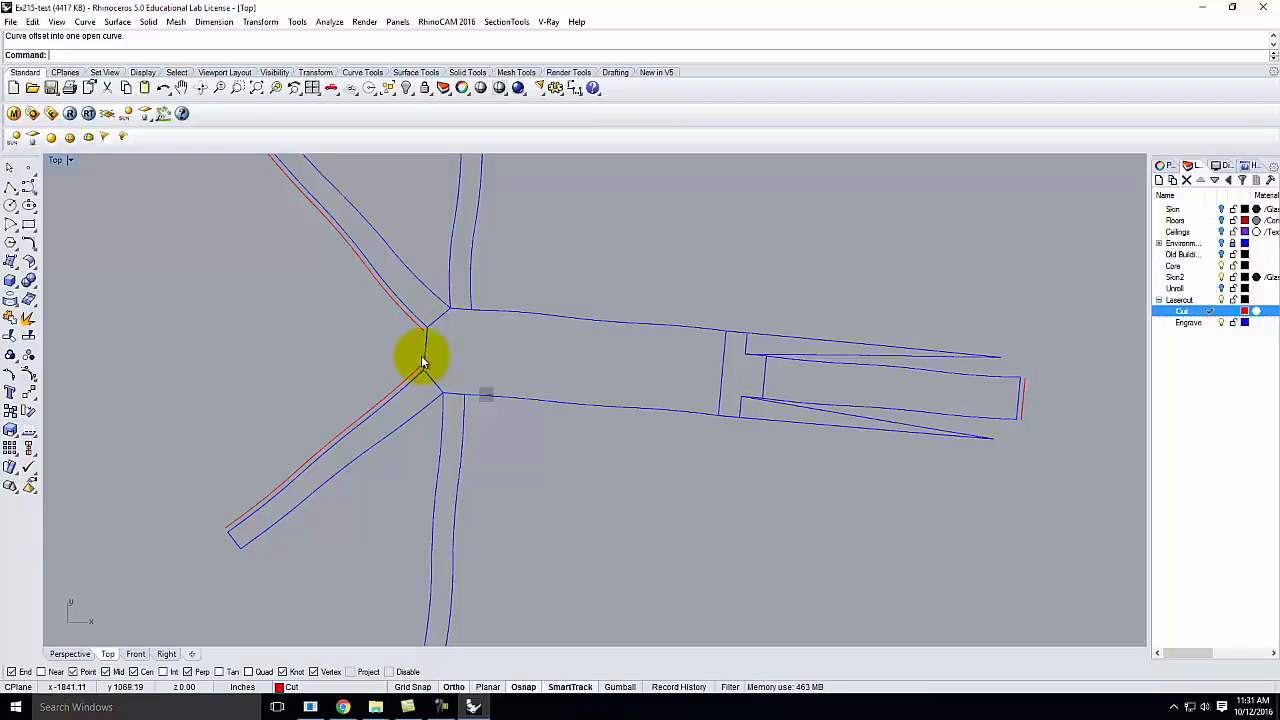
Offset the remaining long edges of the lower-left and upper-left diagonal arms outward
{"action": "right_click", "coordinate": [421, 355]}
{"action": "left_click", "coordinate": [415, 416]}
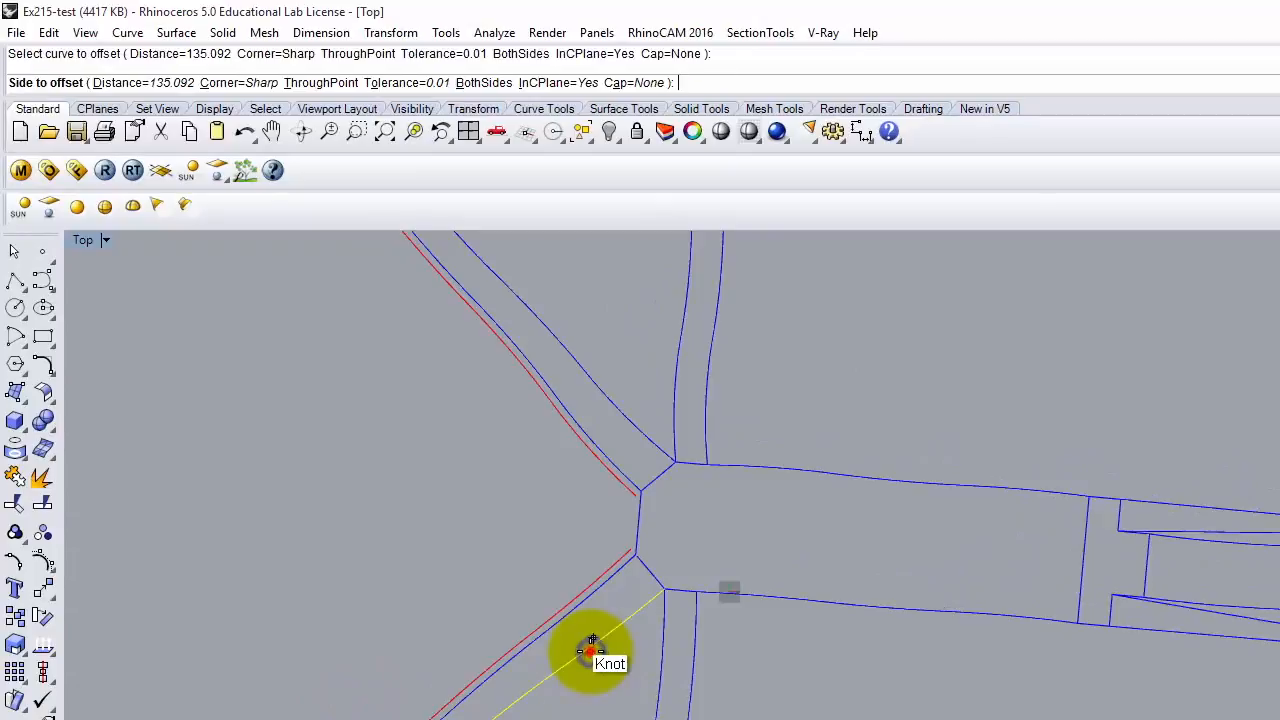
{"action": "left_click", "coordinate": [590, 652]}
{"action": "right_click", "coordinate": [558, 325]}
{"action": "left_click", "coordinate": [552, 330]}
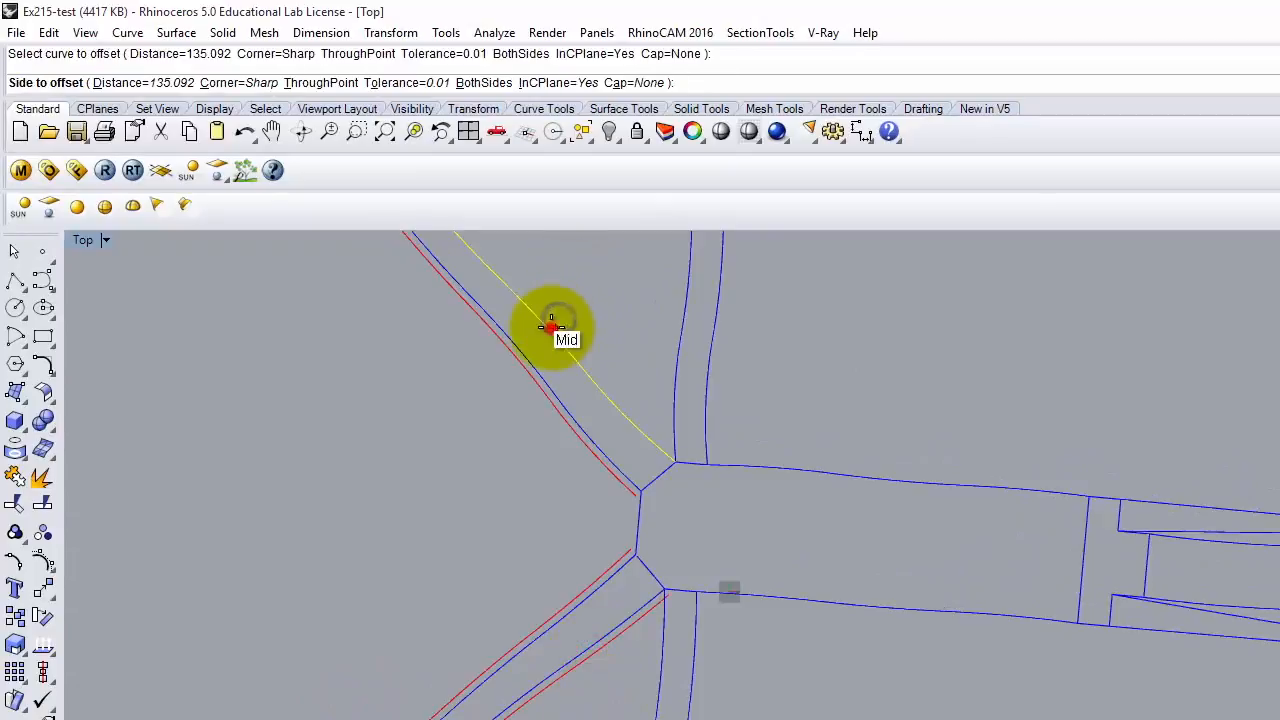
{"action": "left_click", "coordinate": [573, 299]}
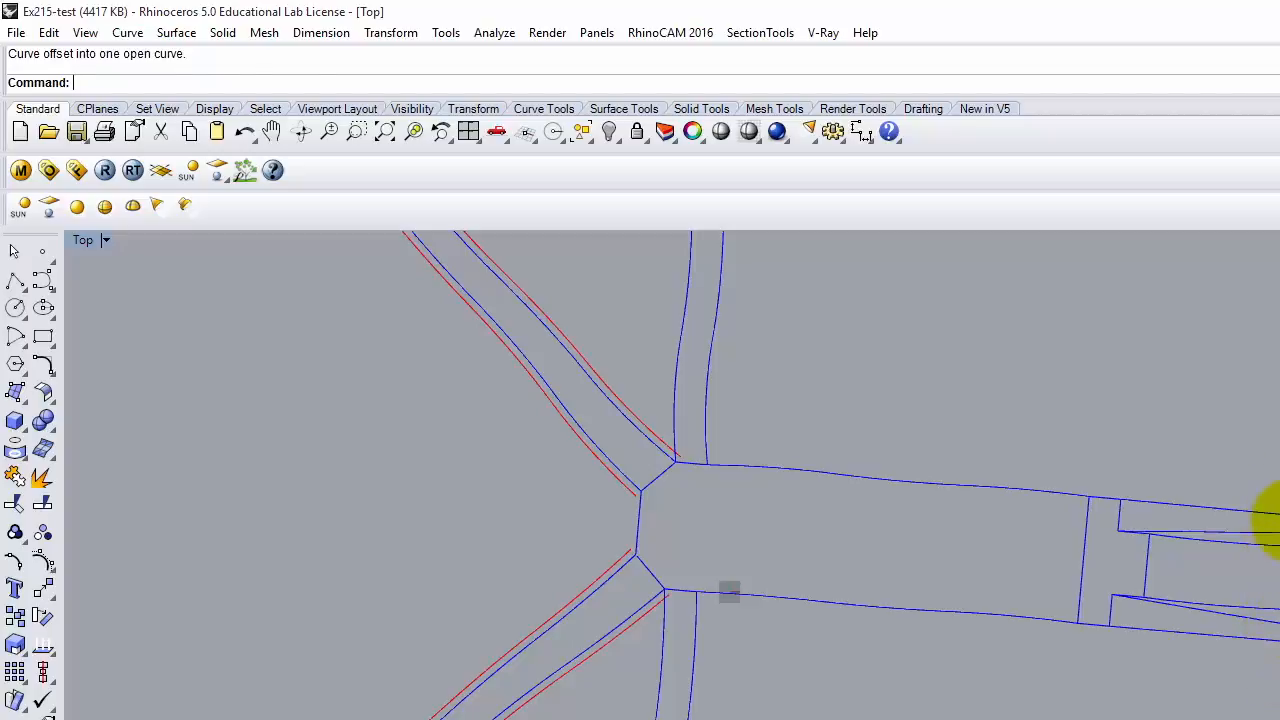
Offset both long edges of the lower vertical arm outward
{"action": "right_click", "coordinate": [640, 705]}
{"action": "left_click", "coordinate": [658, 706]}
{"action": "left_click", "coordinate": [608, 719]}
{"action": "left_click", "coordinate": [689, 714]}
{"action": "right_click", "coordinate": [690, 715]}
{"action": "left_click", "coordinate": [740, 719]}
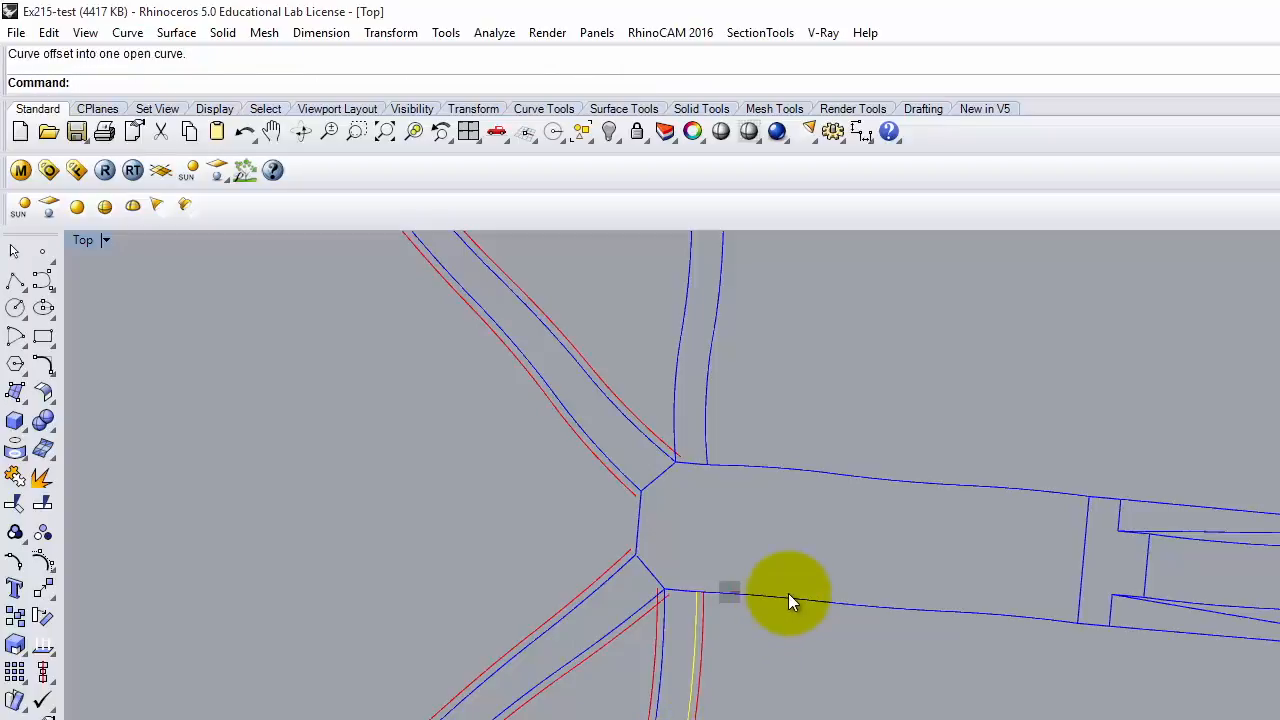
{"action": "right_click", "coordinate": [703, 418]}
{"action": "left_click", "coordinate": [707, 416]}
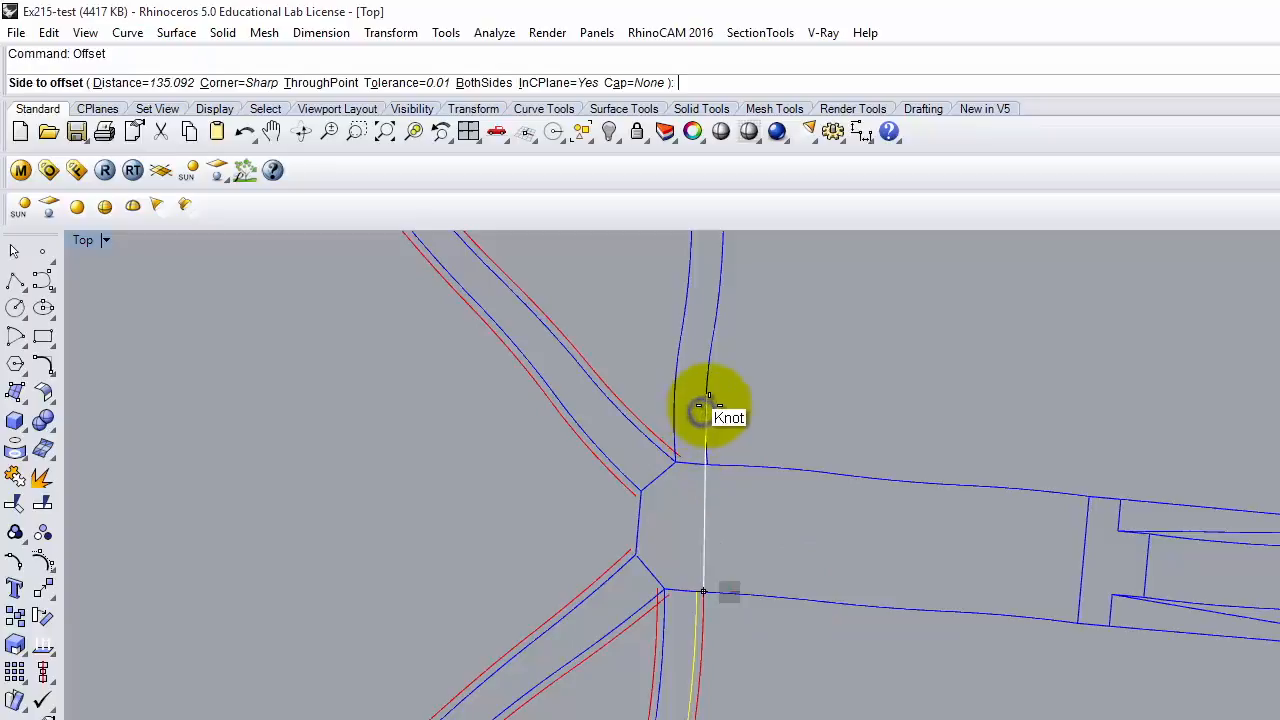
{"action": "key", "text": "Escape"}
Offset the right long edge of the upper vertical arm outward and undo the extra offset on the arm's inner side
{"action": "left_click", "coordinate": [712, 381]}
{"action": "right_click", "coordinate": [712, 381]}
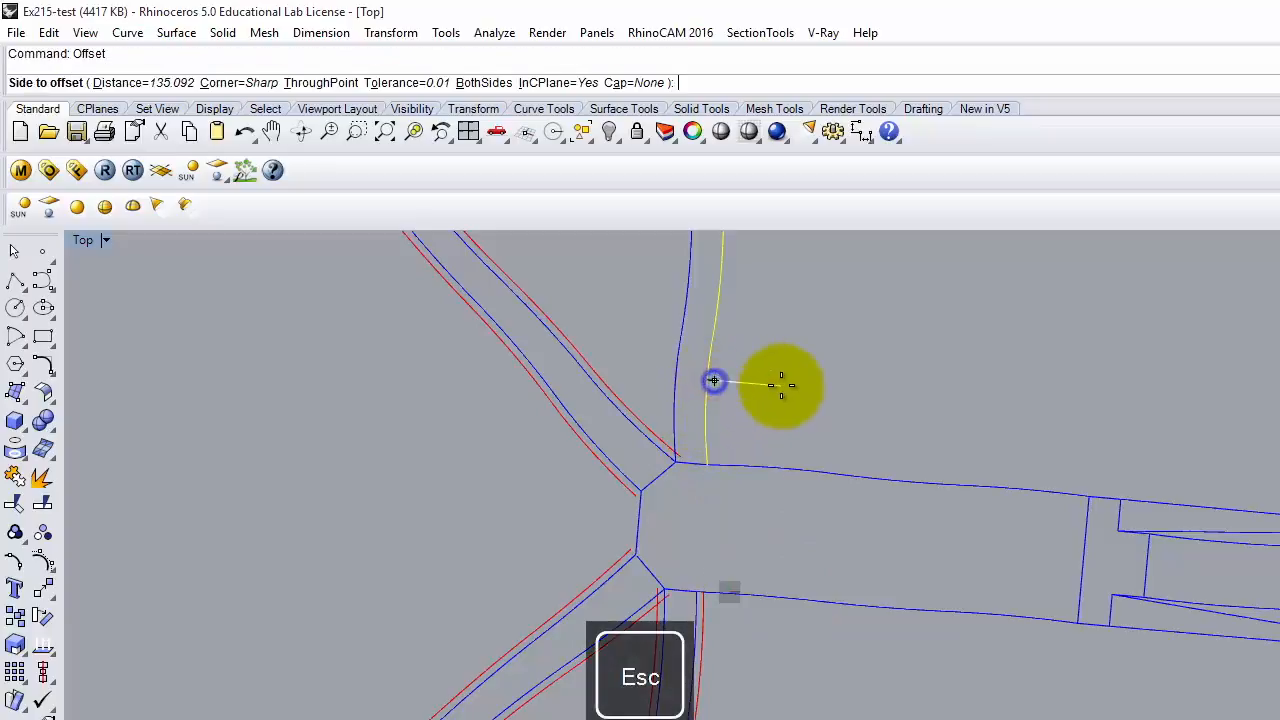
{"action": "left_click", "coordinate": [780, 386]}
{"action": "right_click", "coordinate": [680, 358]}
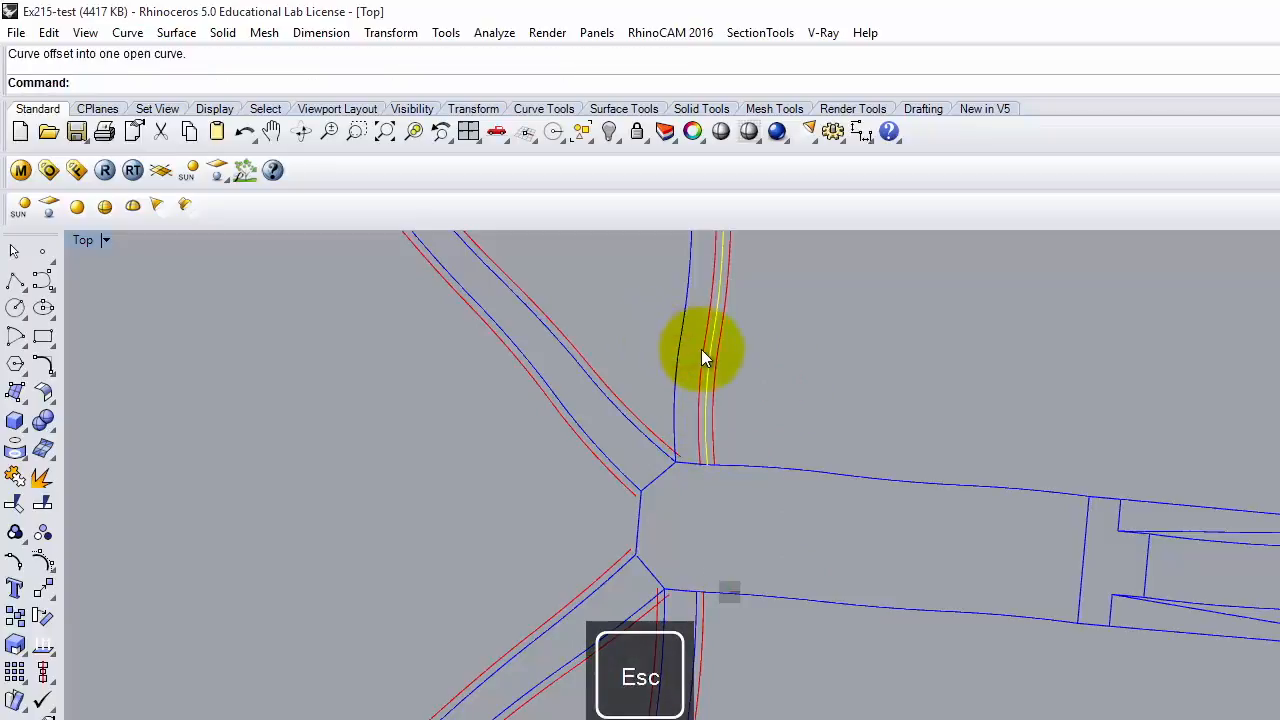
{"action": "key", "text": "ctrl+z"}
Offset the left long edge of the upper vertical arm outward
{"action": "left_click", "coordinate": [683, 326]}
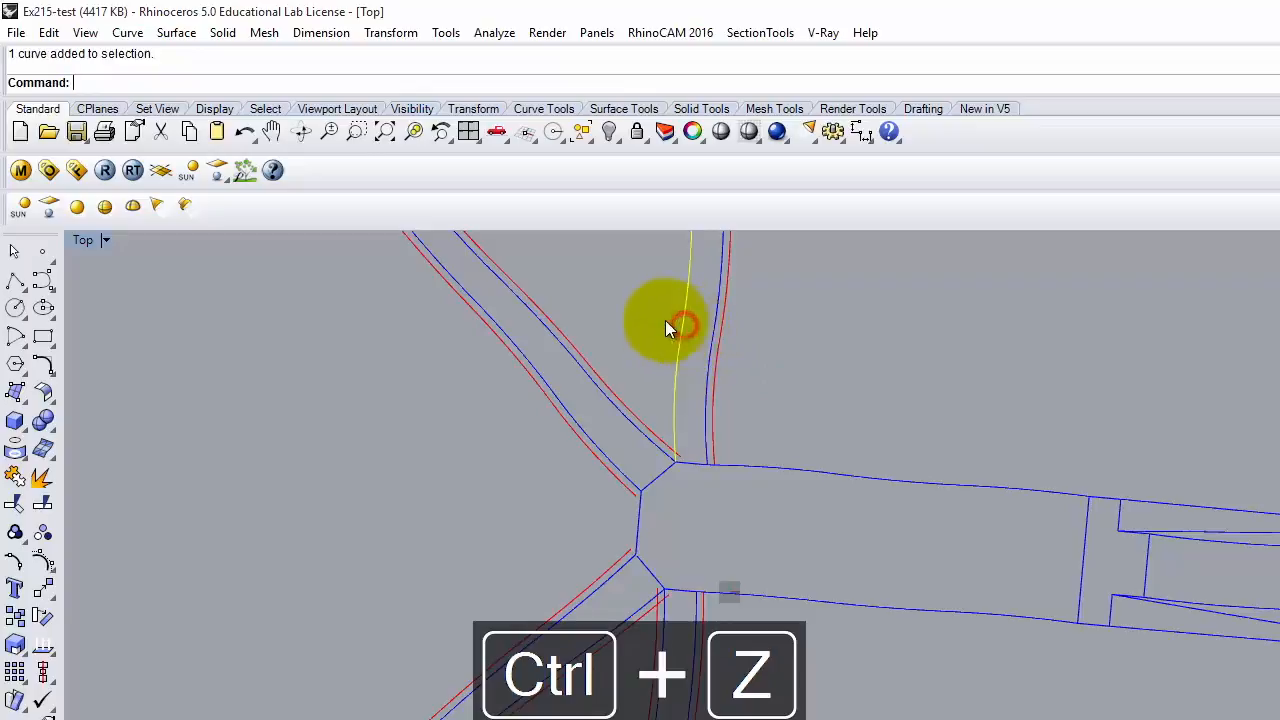
{"action": "right_click", "coordinate": [664, 316]}
{"action": "left_click", "coordinate": [626, 312]}
{"action": "scroll", "coordinate": [746, 550], "scroll_direction": "down", "scroll_amount": 5}
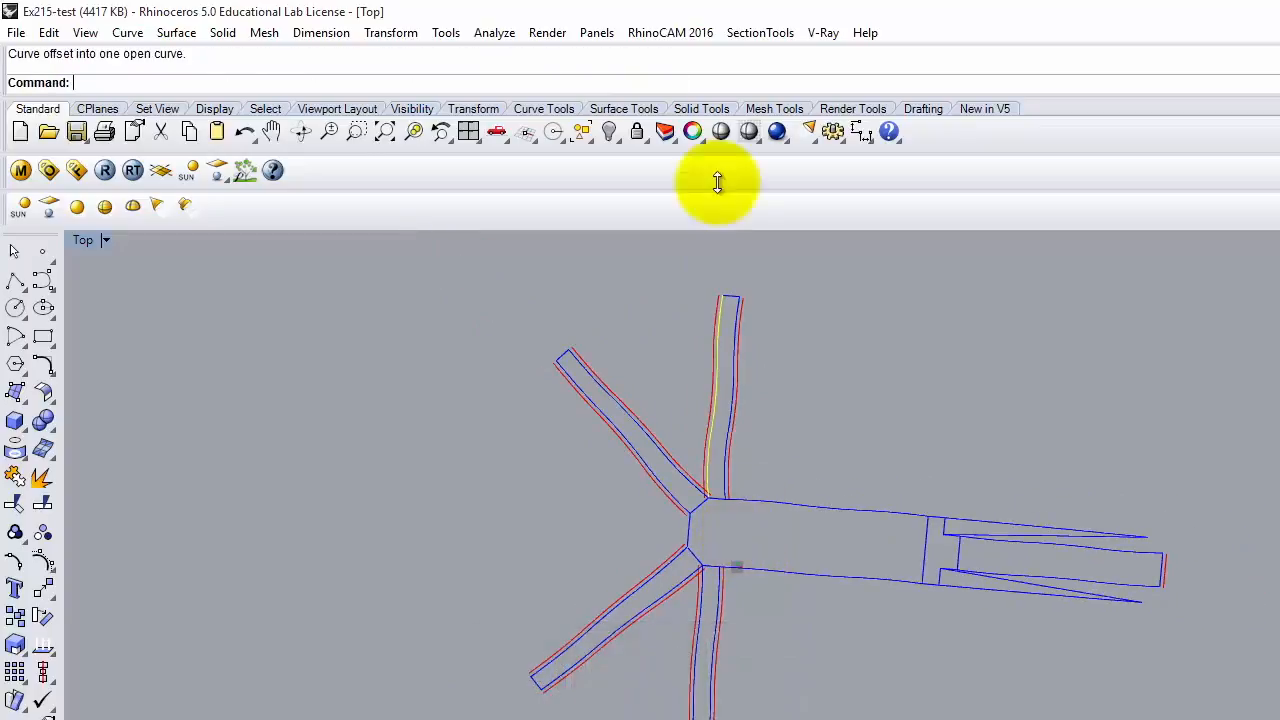
{"action": "scroll", "coordinate": [748, 324], "scroll_direction": "up", "scroll_amount": 4}
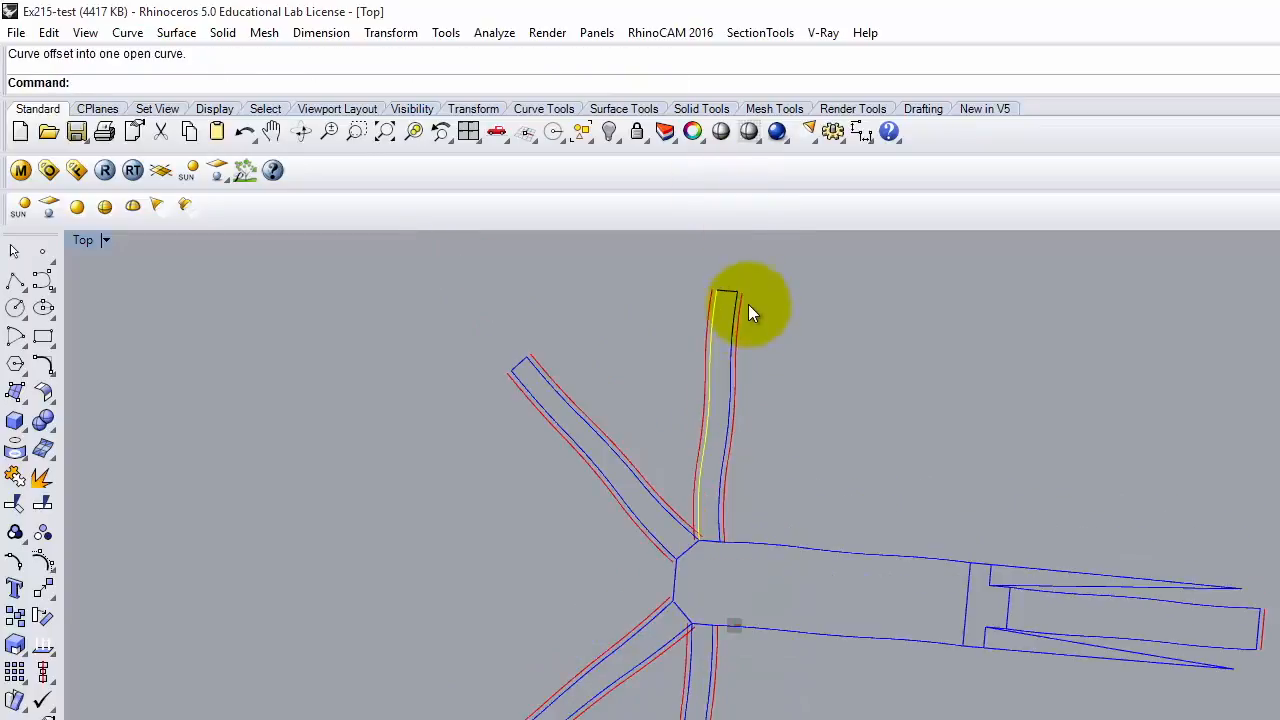
Offset the end edge of the upper vertical arm outward
{"action": "right_click", "coordinate": [725, 296]}
{"action": "key", "text": "Escape"}
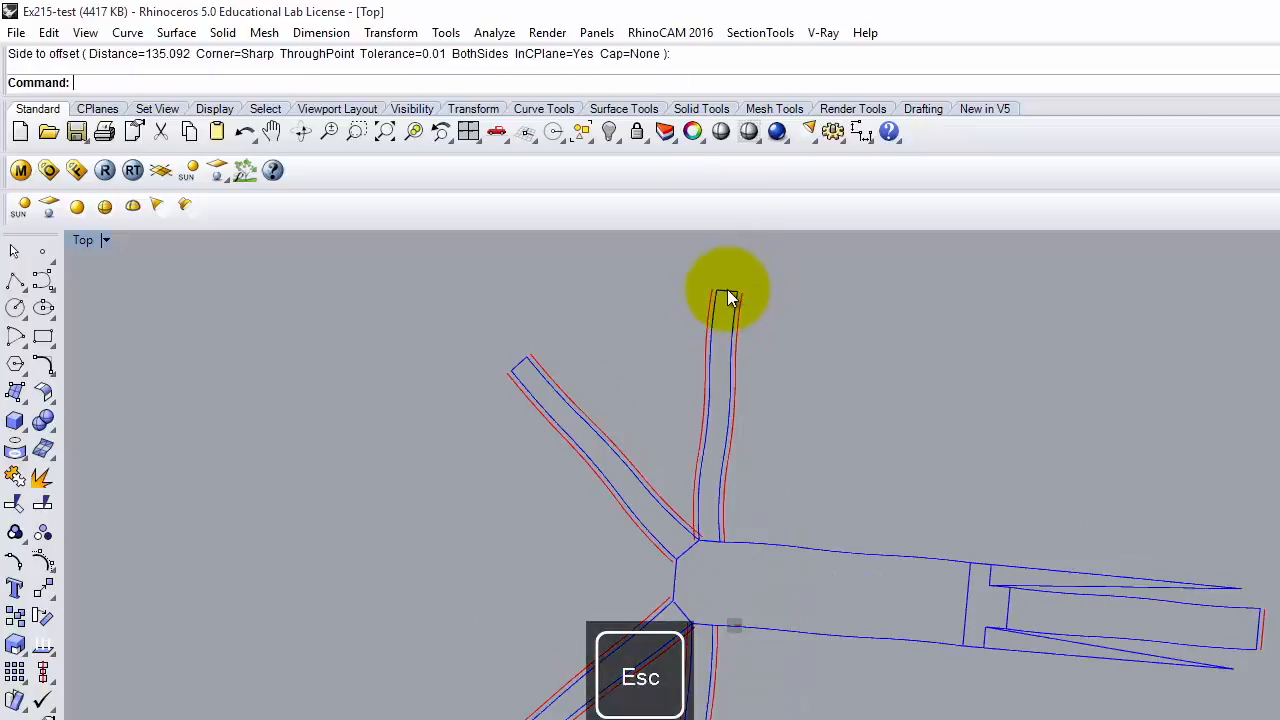
{"action": "left_click", "coordinate": [727, 289]}
{"action": "right_click", "coordinate": [728, 253]}
{"action": "left_click", "coordinate": [734, 255]}
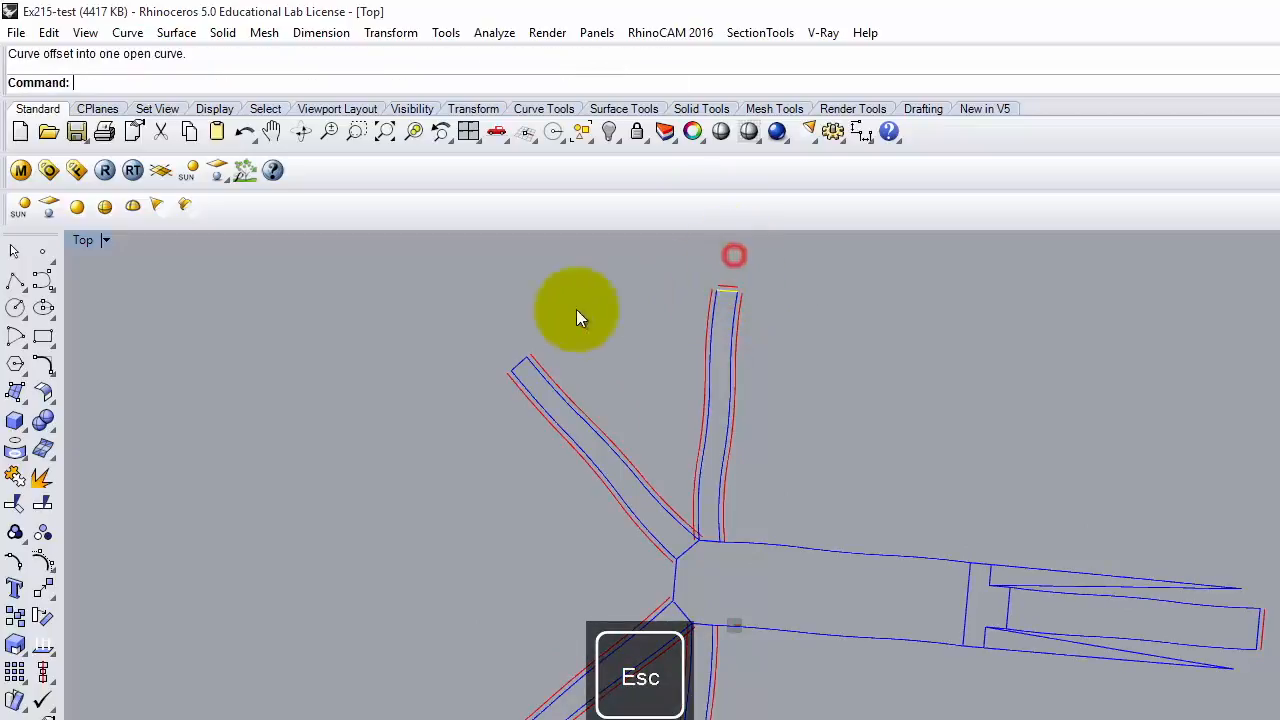
Offset the end edge of the upper-left diagonal arm outward
{"action": "right_click", "coordinate": [509, 357]}
{"action": "key", "text": "Escape"}
{"action": "left_click", "coordinate": [517, 363]}
{"action": "right_click", "coordinate": [499, 338]}
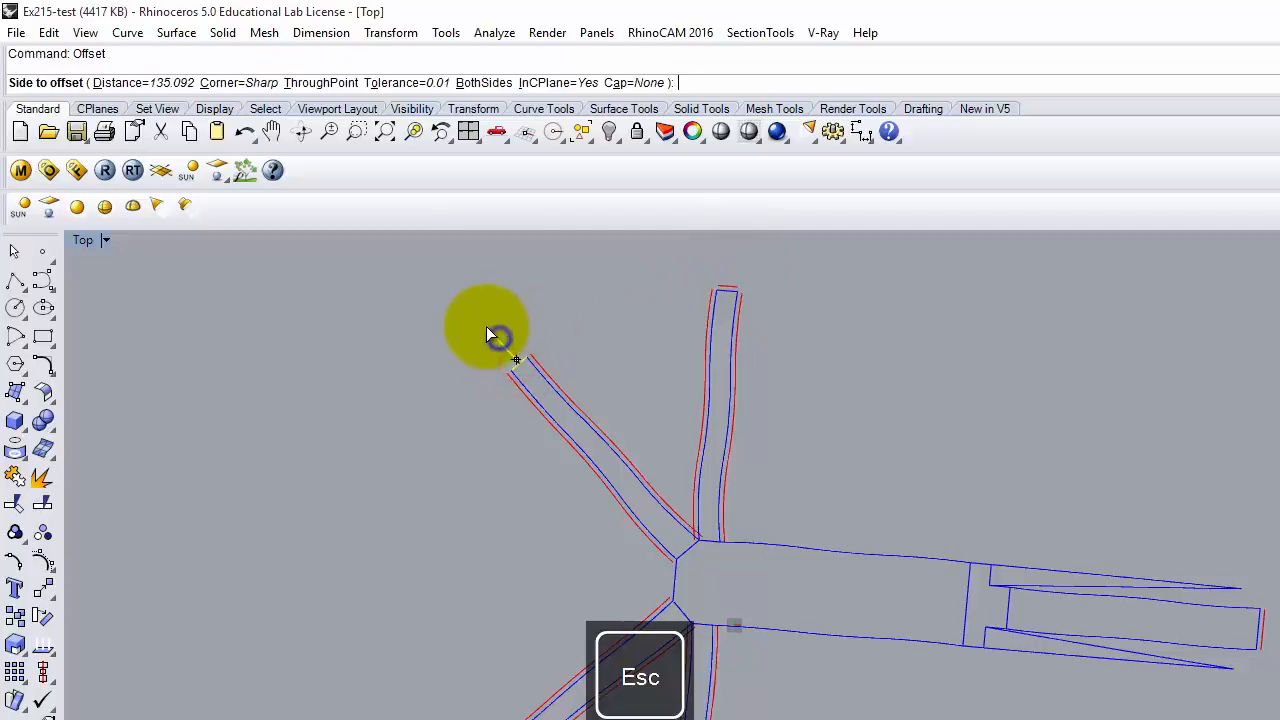
{"action": "left_click", "coordinate": [490, 330]}
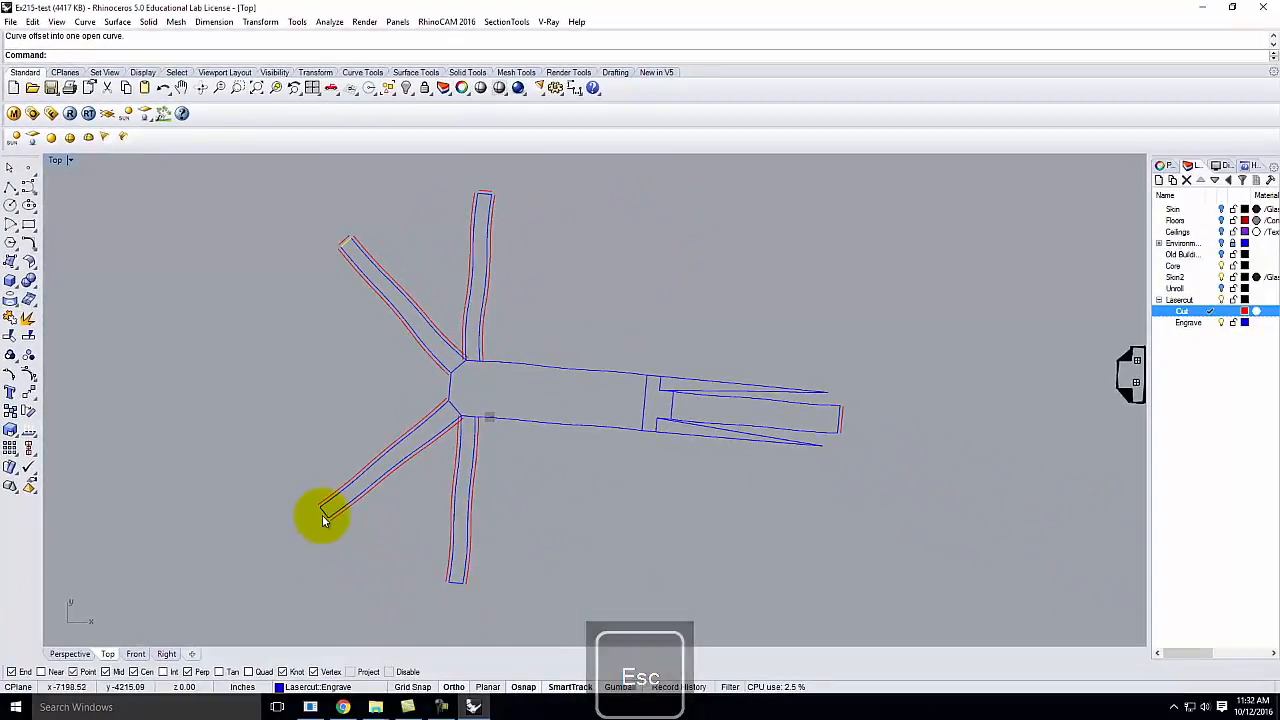
Offset the end edges of the lower-left diagonal arm and the lower vertical arm outward
{"action": "left_click", "coordinate": [322, 516]}
{"action": "right_click", "coordinate": [315, 521]}
{"action": "left_click", "coordinate": [300, 532]}
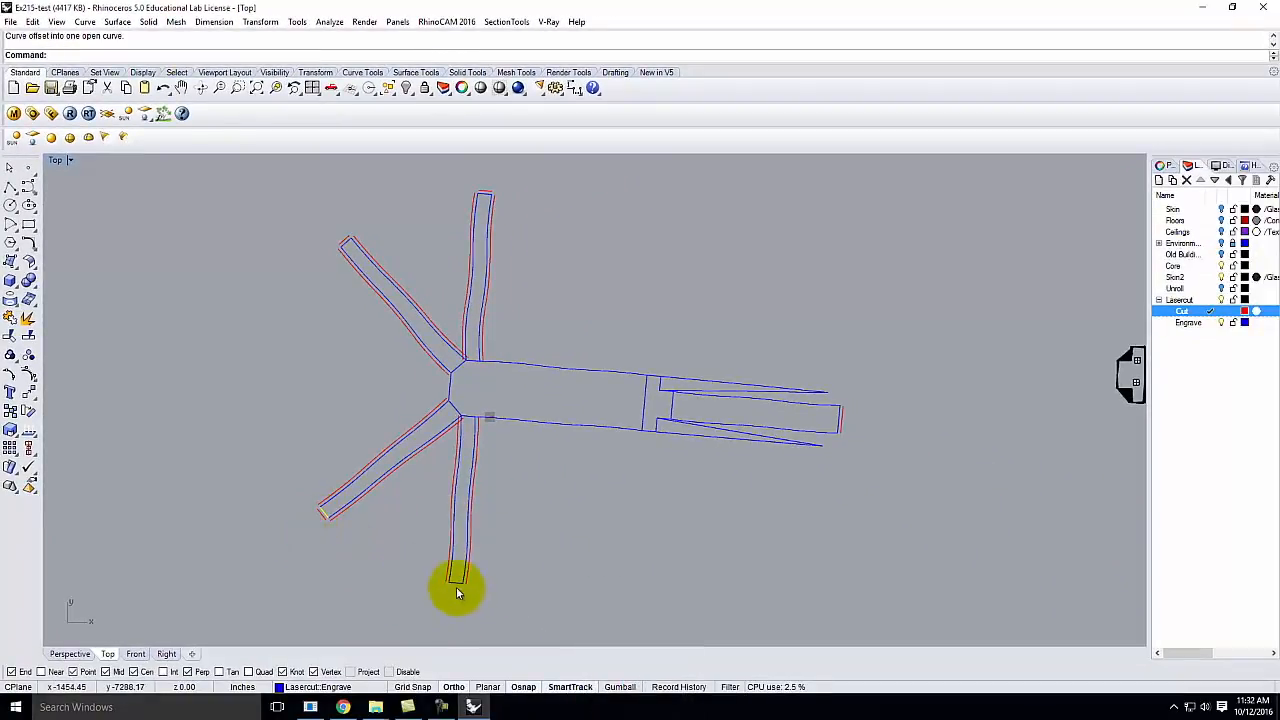
{"action": "right_click", "coordinate": [453, 592]}
{"action": "left_click", "coordinate": [451, 606]}
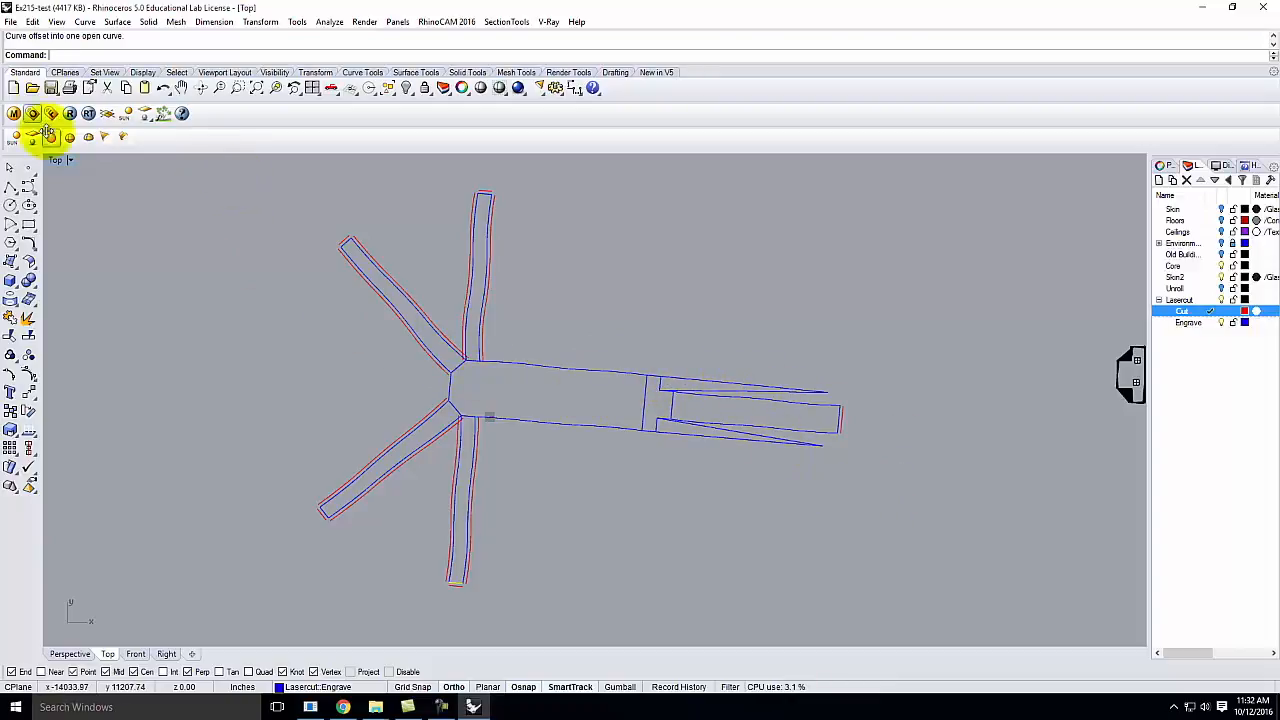
Connect the end and lower-left side offsets of the upper-left arm with a polyline through the arm's original left corner
{"action": "left_click", "coordinate": [10, 190]}
{"action": "scroll", "coordinate": [457, 266], "scroll_direction": "up", "scroll_amount": 10}
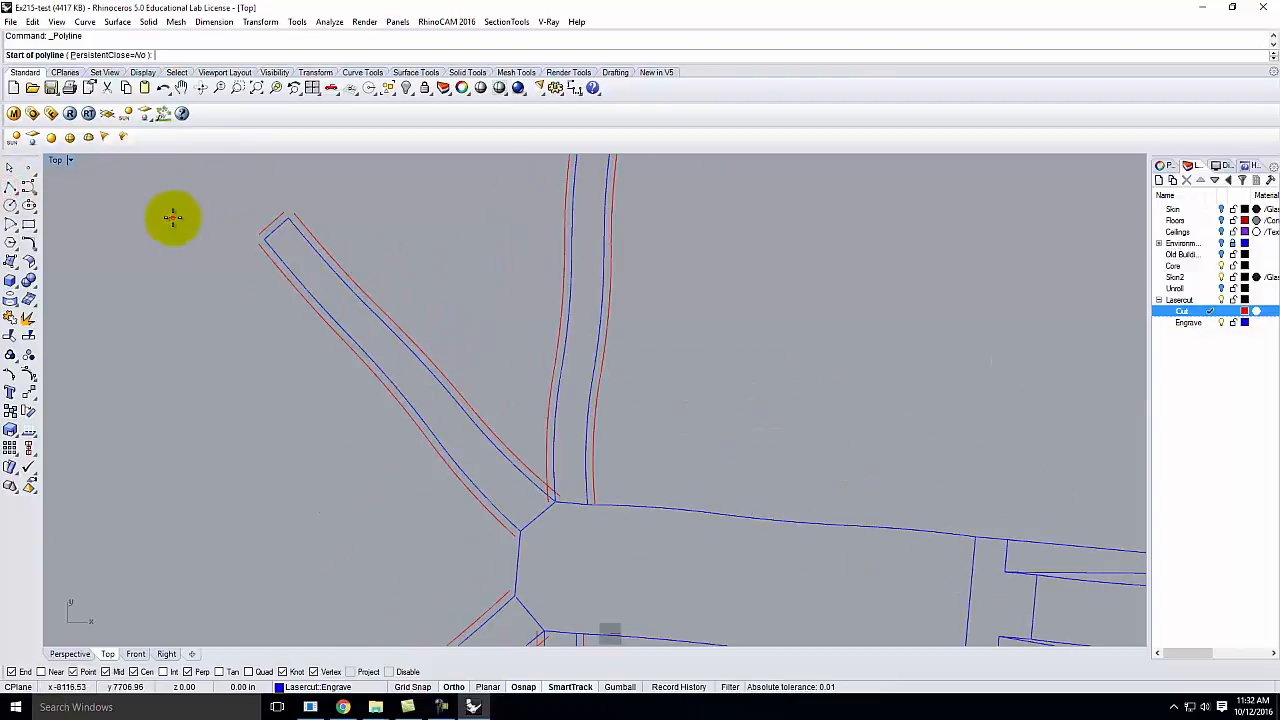
{"action": "left_click", "coordinate": [394, 276]}
{"action": "key", "text": "Return"}
Connect the end and upper-right side offsets of the upper-left arm with a polyline through the arm's original top corner
{"action": "key", "text": "Return"}
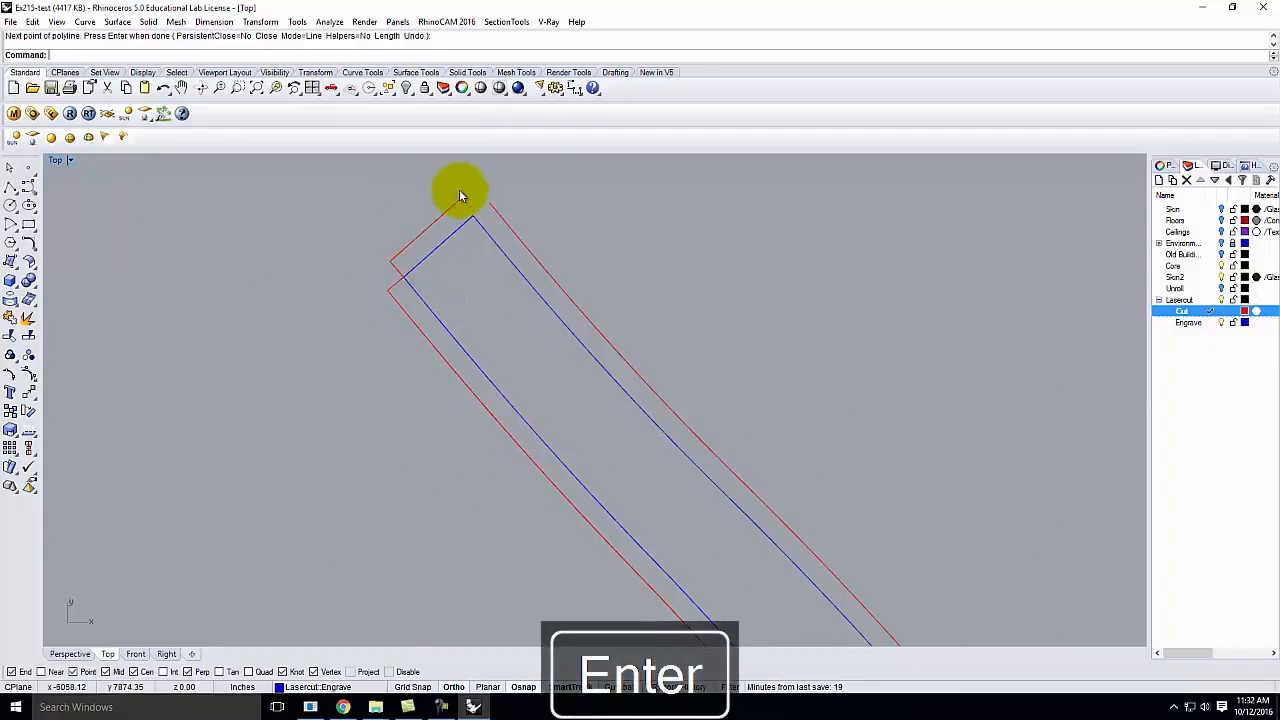
{"action": "left_click", "coordinate": [464, 200]}
{"action": "left_click", "coordinate": [473, 215]}
{"action": "left_click", "coordinate": [490, 204]}
{"action": "key", "text": "Return"}
{"action": "scroll", "coordinate": [343, 240], "scroll_direction": "down", "scroll_amount": 7}
{"action": "scroll", "coordinate": [331, 308], "scroll_direction": "down", "scroll_amount": 4}
{"action": "scroll", "coordinate": [506, 205], "scroll_direction": "up", "scroll_amount": 8}
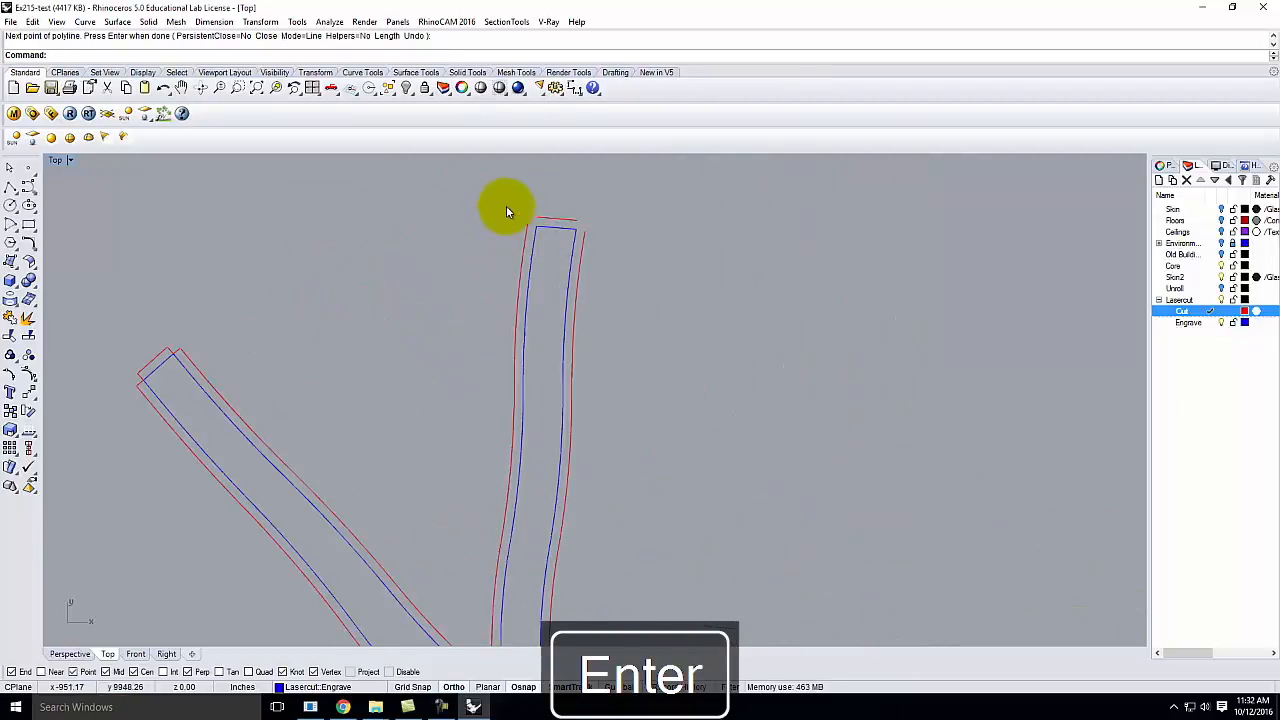
Connect the end and side offsets of the upper vertical arm with polylines through the arm's two original end corners
{"action": "key", "text": "Return"}
{"action": "left_click", "coordinate": [522, 221]}
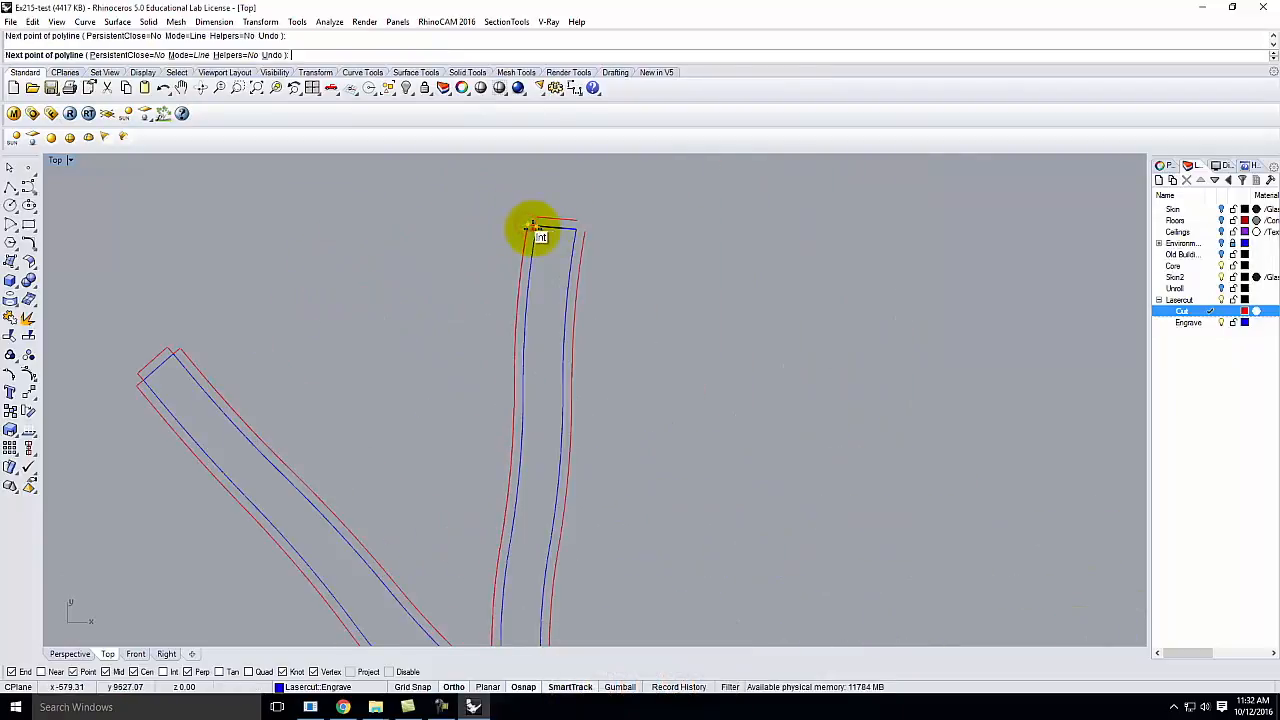
{"action": "key", "text": "Return"}
{"action": "key", "text": "Return"}
{"action": "left_click", "coordinate": [575, 222]}
{"action": "key", "text": "Return"}
{"action": "key", "text": "Return"}
{"action": "left_click", "coordinate": [579, 227]}
{"action": "key", "text": "Return"}
With intersection snapping on, draw a polyline from the crossing of the two upper arms' offsets to the inner corner between them
{"action": "scroll", "coordinate": [575, 212], "scroll_direction": "down", "scroll_amount": 5}
{"action": "scroll", "coordinate": [545, 387], "scroll_direction": "up", "scroll_amount": 6}
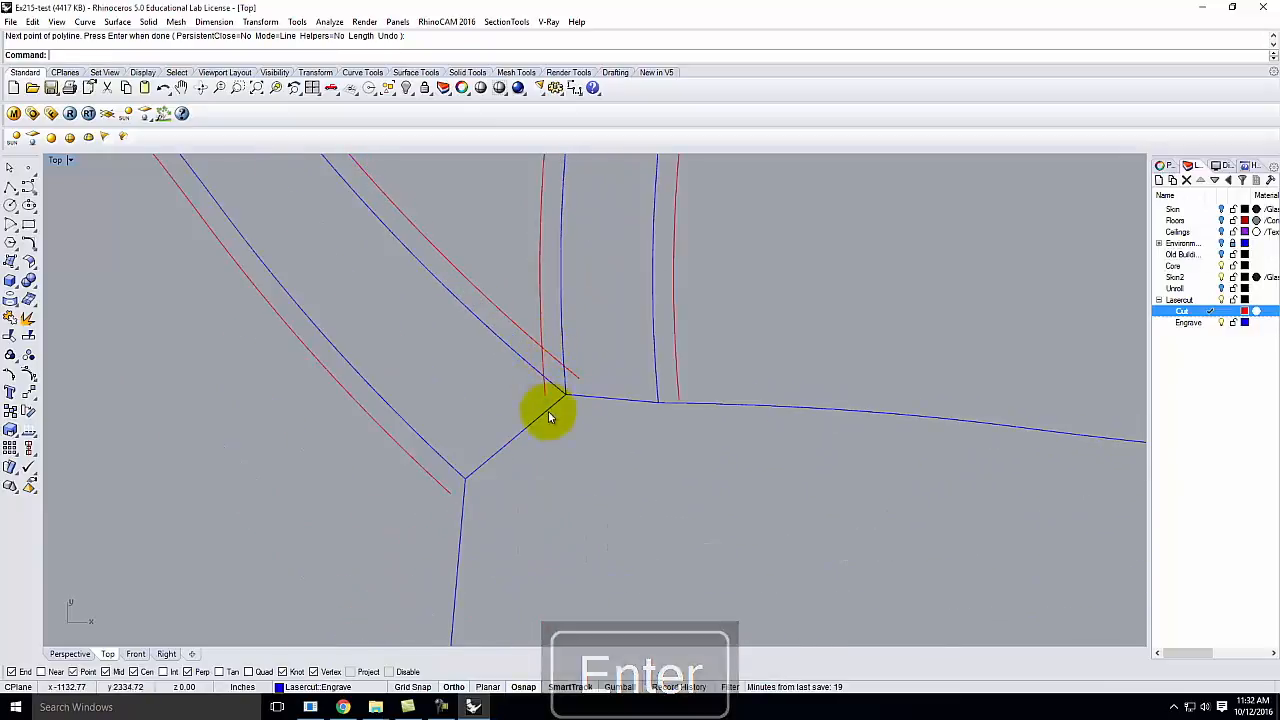
{"action": "right_click", "coordinate": [547, 346]}
{"action": "scroll", "coordinate": [547, 346], "scroll_direction": "up", "scroll_amount": 2}
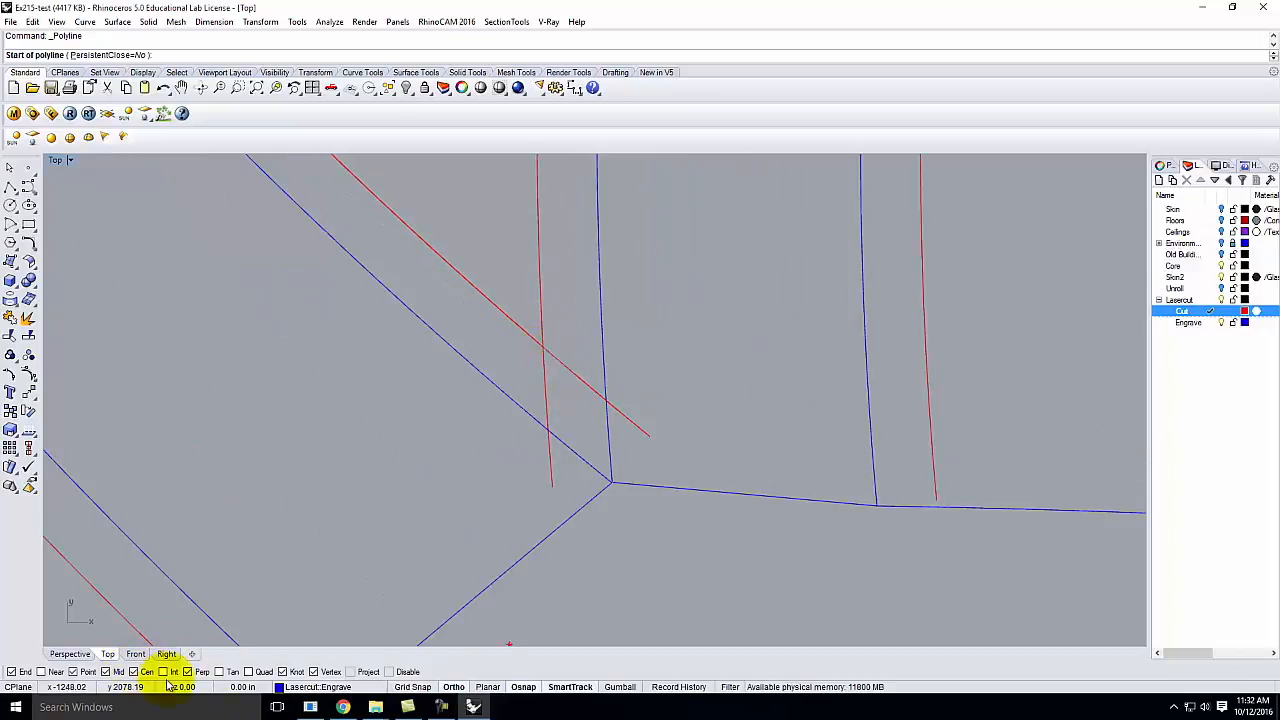
{"action": "left_click", "coordinate": [540, 349]}
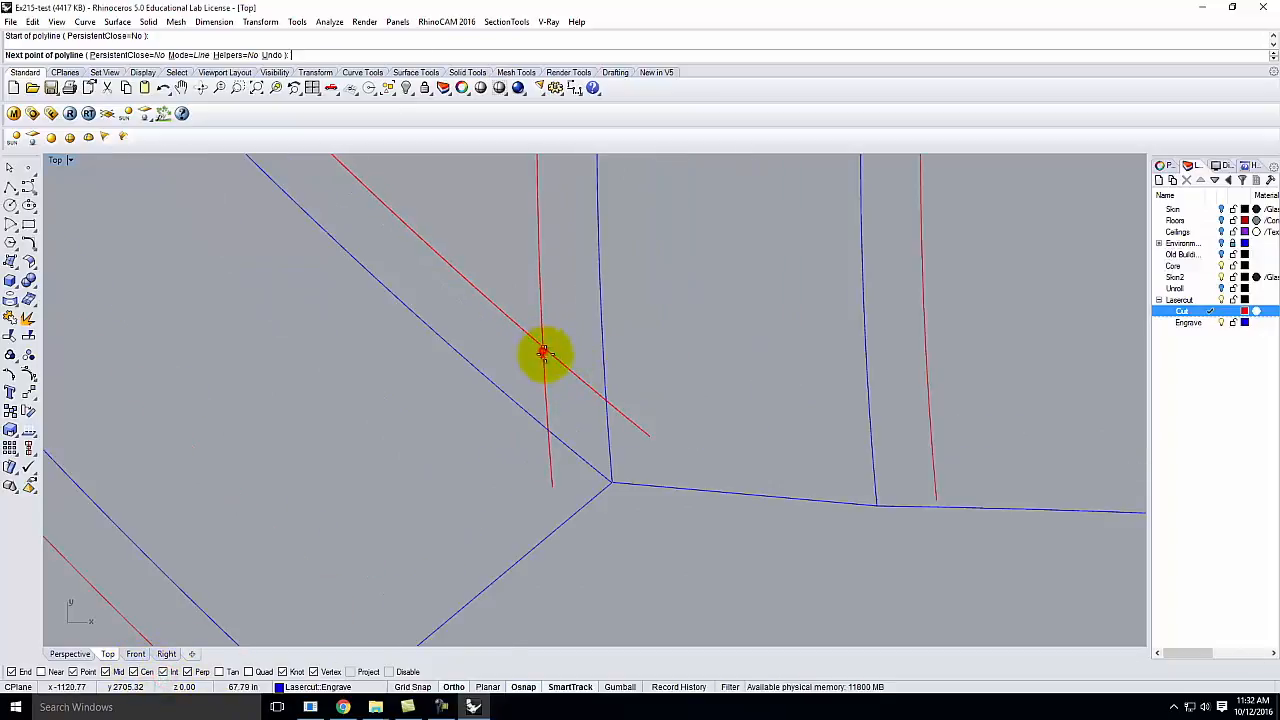
{"action": "left_click", "coordinate": [610, 485]}
{"action": "key", "text": "Return"}
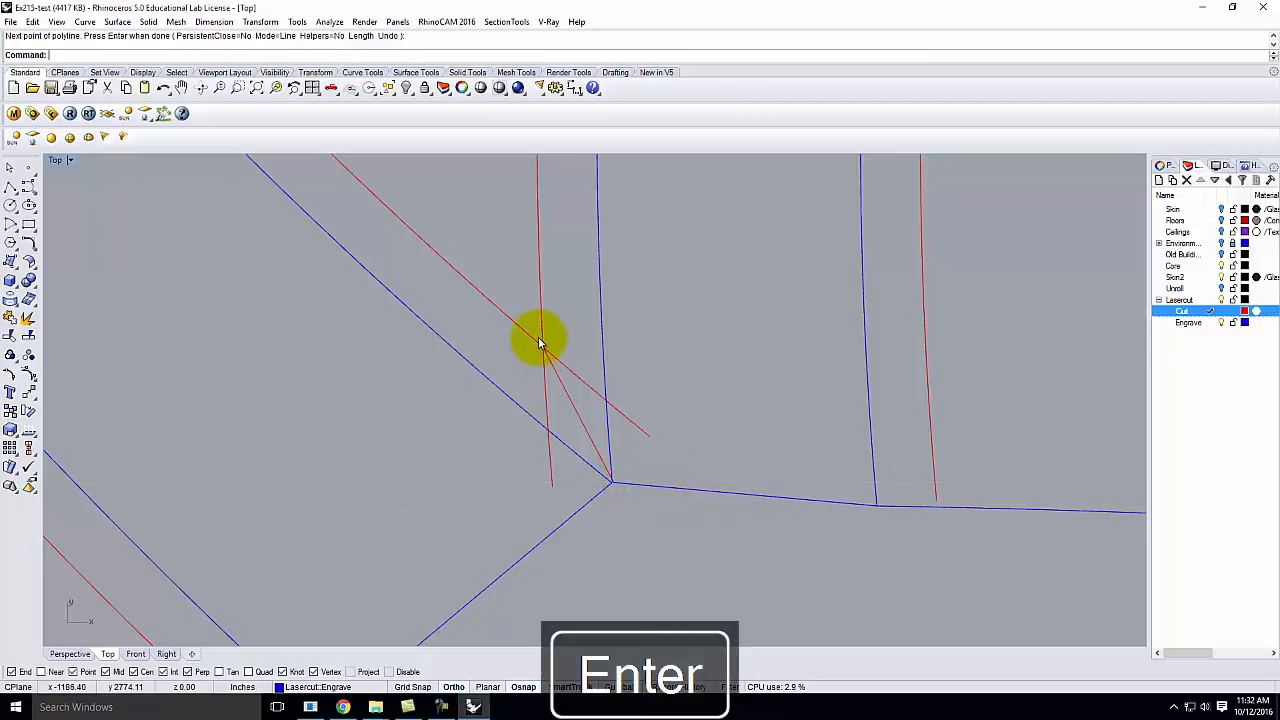
Trim the offset ends that overshoot the connecting line between the two upper arms
{"action": "left_click", "coordinate": [566, 398]}
{"action": "key", "text": "Return"}
{"action": "left_click", "coordinate": [571, 374]}
{"action": "left_click", "coordinate": [545, 377]}
{"action": "key", "text": "Escape"}
Close the base of the upper-left arm's outer offset with a polyline to the adjacent body corner
{"action": "scroll", "coordinate": [590, 360], "scroll_direction": "down", "scroll_amount": 10}
{"action": "scroll", "coordinate": [512, 334], "scroll_direction": "down", "scroll_amount": 3}
{"action": "scroll", "coordinate": [410, 340], "scroll_direction": "up", "scroll_amount": 3}
{"action": "left_click", "coordinate": [10, 190]}
{"action": "scroll", "coordinate": [490, 400], "scroll_direction": "up", "scroll_amount": 3}
{"action": "left_click", "coordinate": [499, 370]}
{"action": "left_click", "coordinate": [525, 340]}
{"action": "key", "text": "Return"}
Close the base of the upper vertical arm's right offset with a polyline to the body outline
{"action": "scroll", "coordinate": [396, 389], "scroll_direction": "down", "scroll_amount": 3}
{"action": "scroll", "coordinate": [634, 290], "scroll_direction": "up", "scroll_amount": 3}
{"action": "key", "text": "Return"}
{"action": "left_click", "coordinate": [580, 317]}
{"action": "left_click", "coordinate": [617, 316]}
{"action": "key", "text": "Return"}
Move the body's short left edge between the two diagonal arms to the Cut layer
{"action": "scroll", "coordinate": [620, 277], "scroll_direction": "down", "scroll_amount": 3}
{"action": "key", "text": "Return"}
{"action": "left_click", "coordinate": [485, 371]}
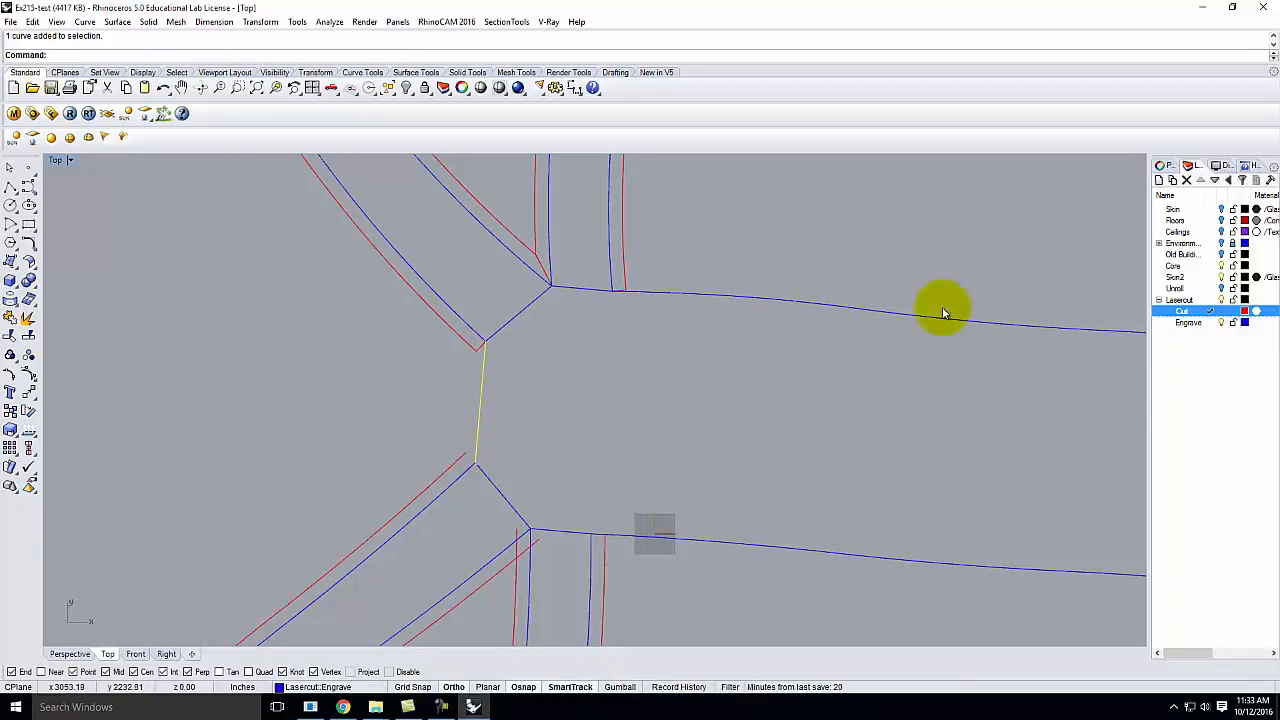
{"action": "right_click", "coordinate": [1182, 311]}
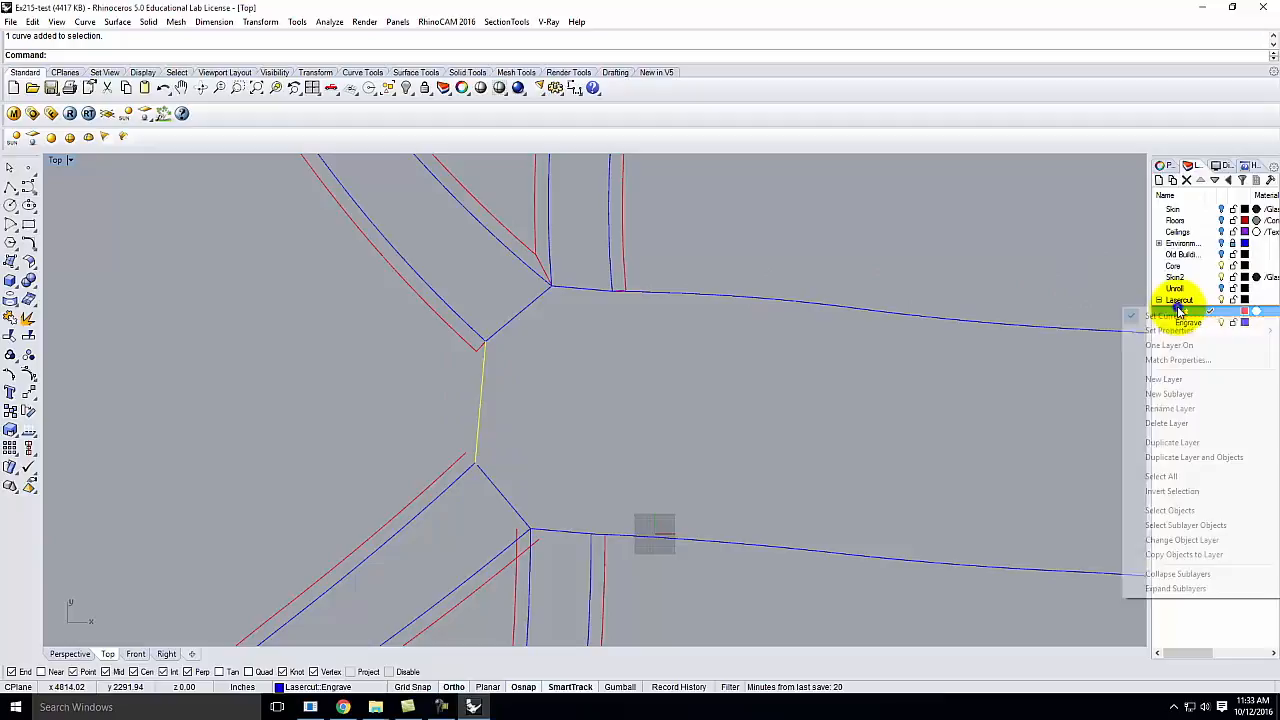
{"action": "left_click", "coordinate": [1179, 540]}
{"action": "key", "text": "Escape"}
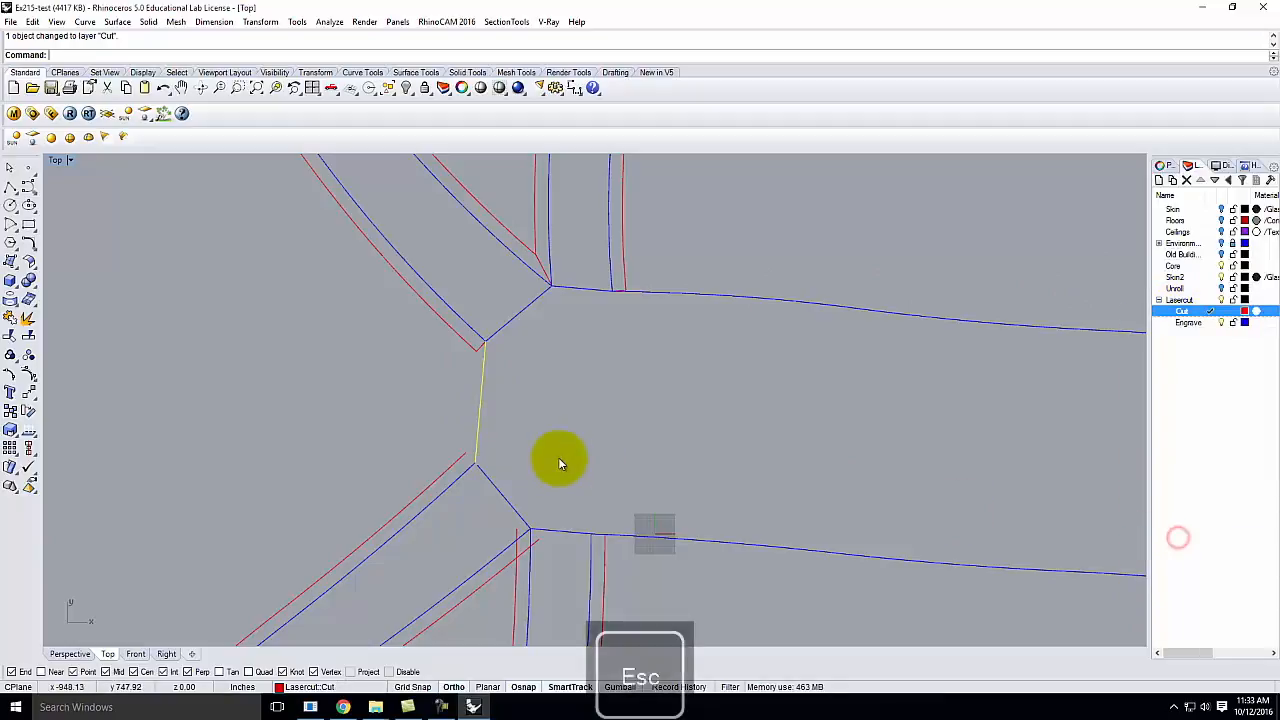
Close the base of the lower-left arm's upper offset with a polyline from the body's left corner
{"action": "left_click", "coordinate": [10, 188]}
{"action": "left_click", "coordinate": [475, 460]}
{"action": "left_click", "coordinate": [467, 454]}
{"action": "key", "text": "Return"}
Draw a polyline from the crossing of the two lower arms' offsets to the inner corner between them
{"action": "scroll", "coordinate": [538, 568], "scroll_direction": "up", "scroll_amount": 5}
{"action": "key", "text": "Return"}
{"action": "left_click", "coordinate": [487, 511]}
{"action": "left_click", "coordinate": [530, 428]}
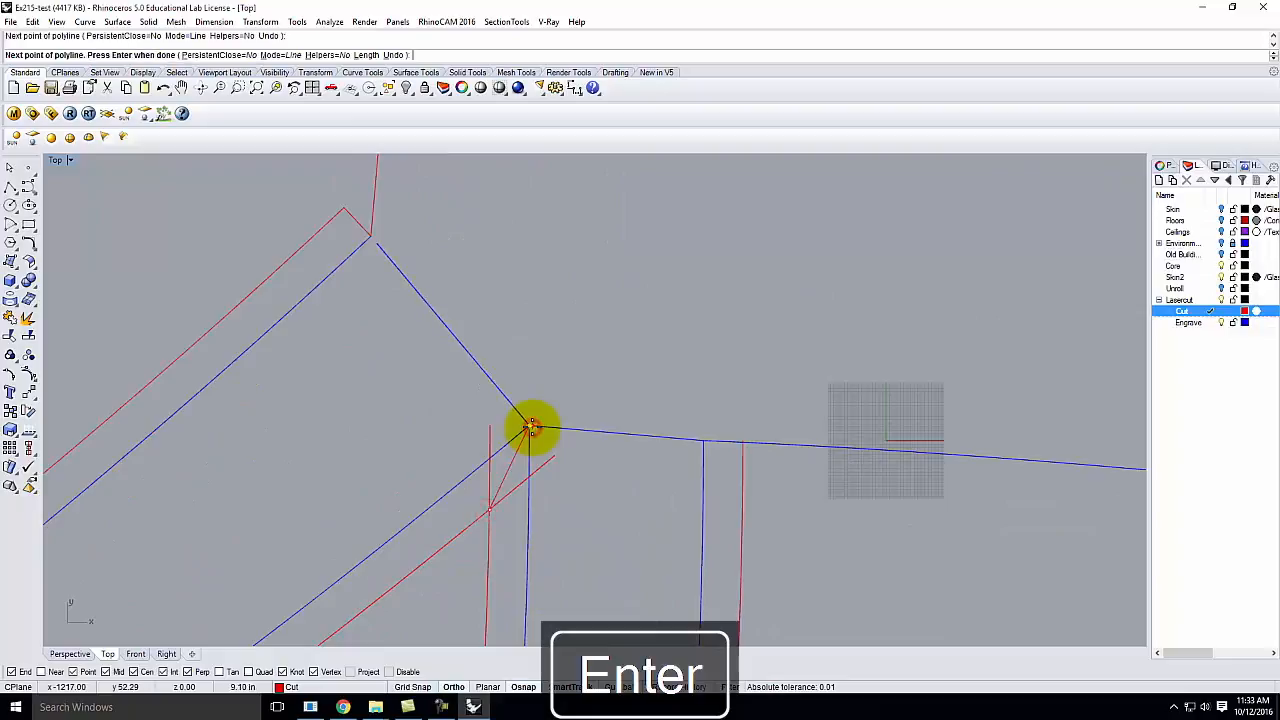
{"action": "key", "text": "Return"}
Trim the offset ends that overshoot the connecting line between the two lower arms
{"action": "left_click", "coordinate": [510, 467]}
{"action": "key", "text": "Return"}
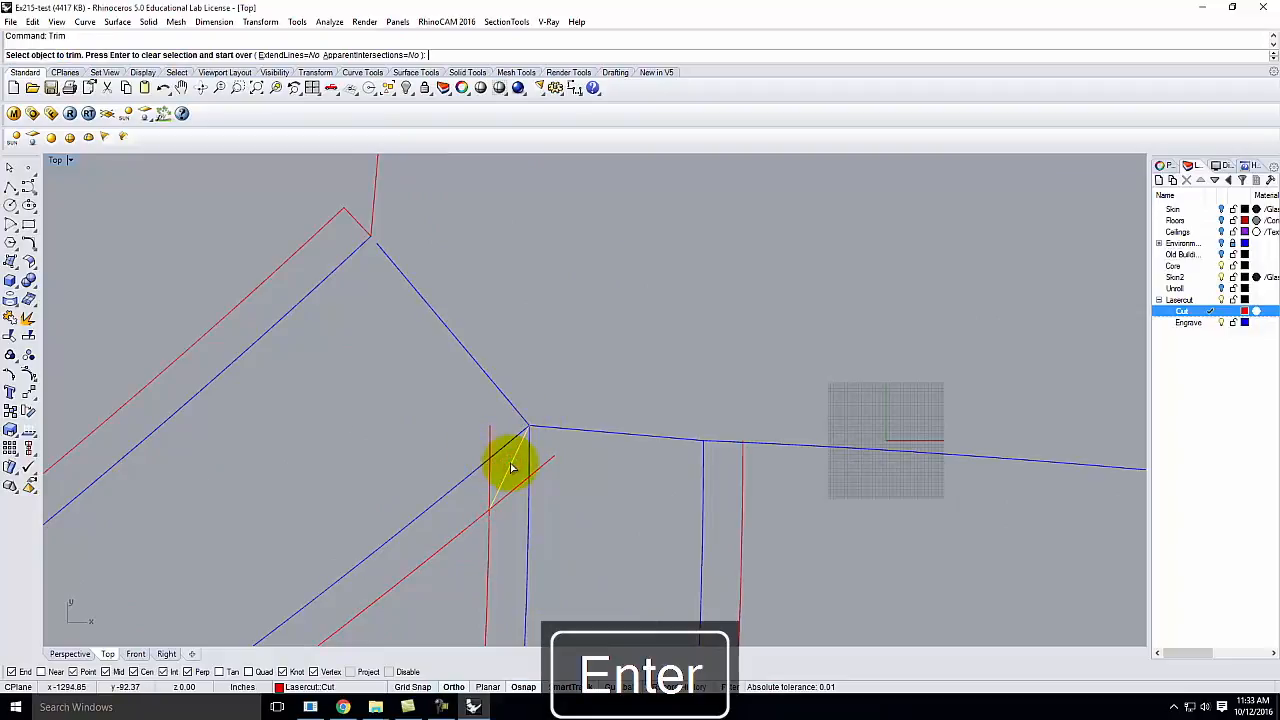
{"action": "left_click", "coordinate": [492, 426]}
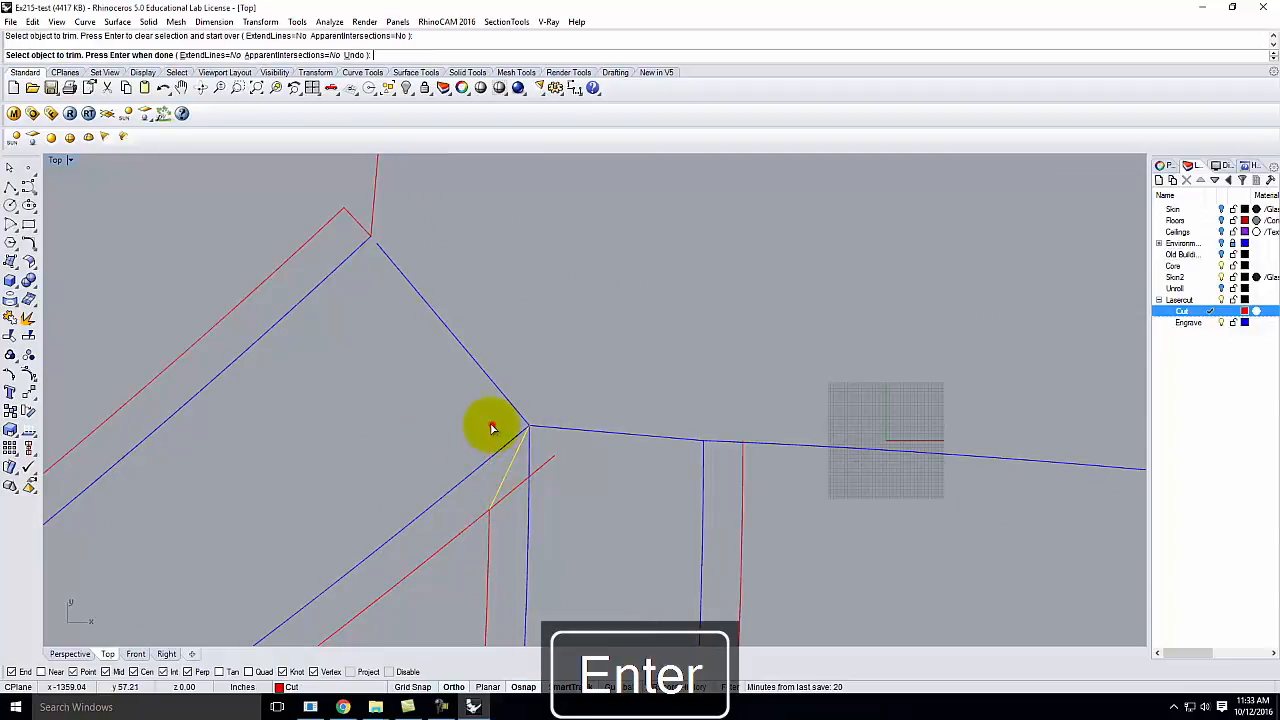
{"action": "left_click", "coordinate": [508, 493]}
{"action": "scroll", "coordinate": [515, 420], "scroll_direction": "down", "scroll_amount": 5}
{"action": "key", "text": "Escape"}
Connect the end and side offsets of the lower-left diagonal arm with polylines at its two original end corners
{"action": "scroll", "coordinate": [309, 495], "scroll_direction": "up", "scroll_amount": 6}
{"action": "left_click", "coordinate": [10, 186]}
{"action": "scroll", "coordinate": [363, 486], "scroll_direction": "up", "scroll_amount": 3}
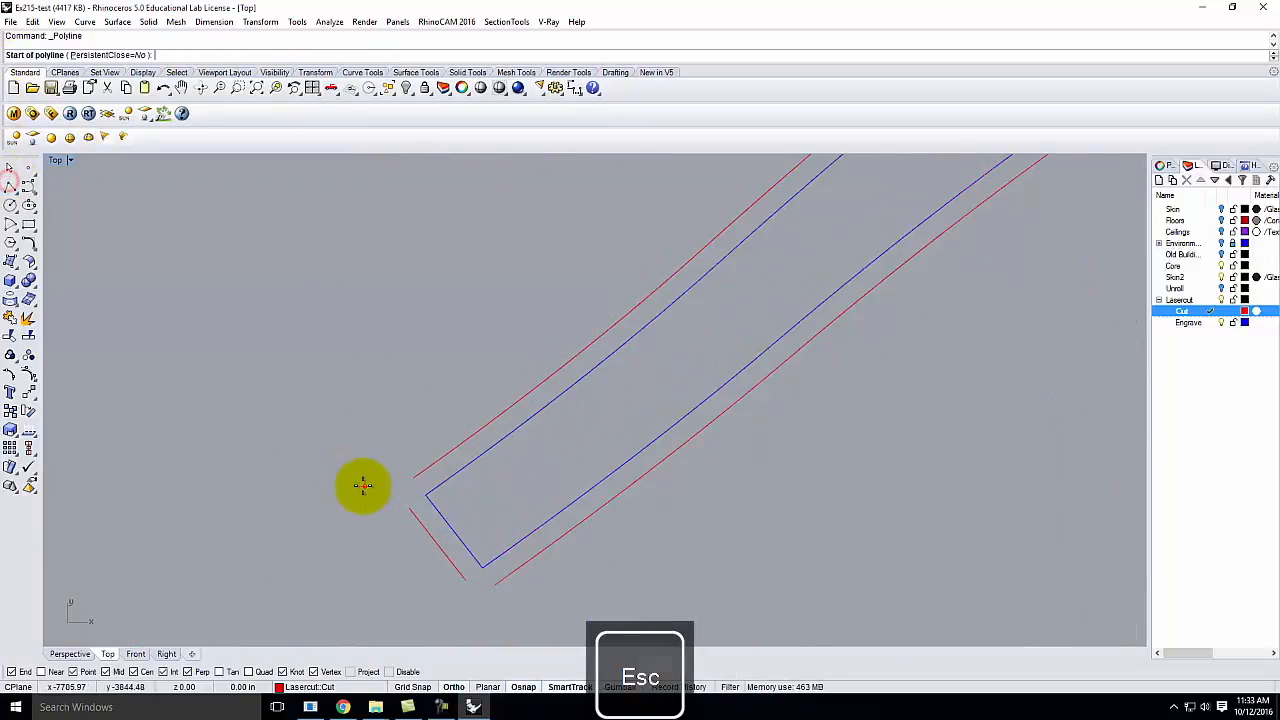
{"action": "left_click", "coordinate": [427, 500]}
{"action": "left_click", "coordinate": [415, 477]}
{"action": "key", "text": "Return"}
{"action": "key", "text": "Return"}
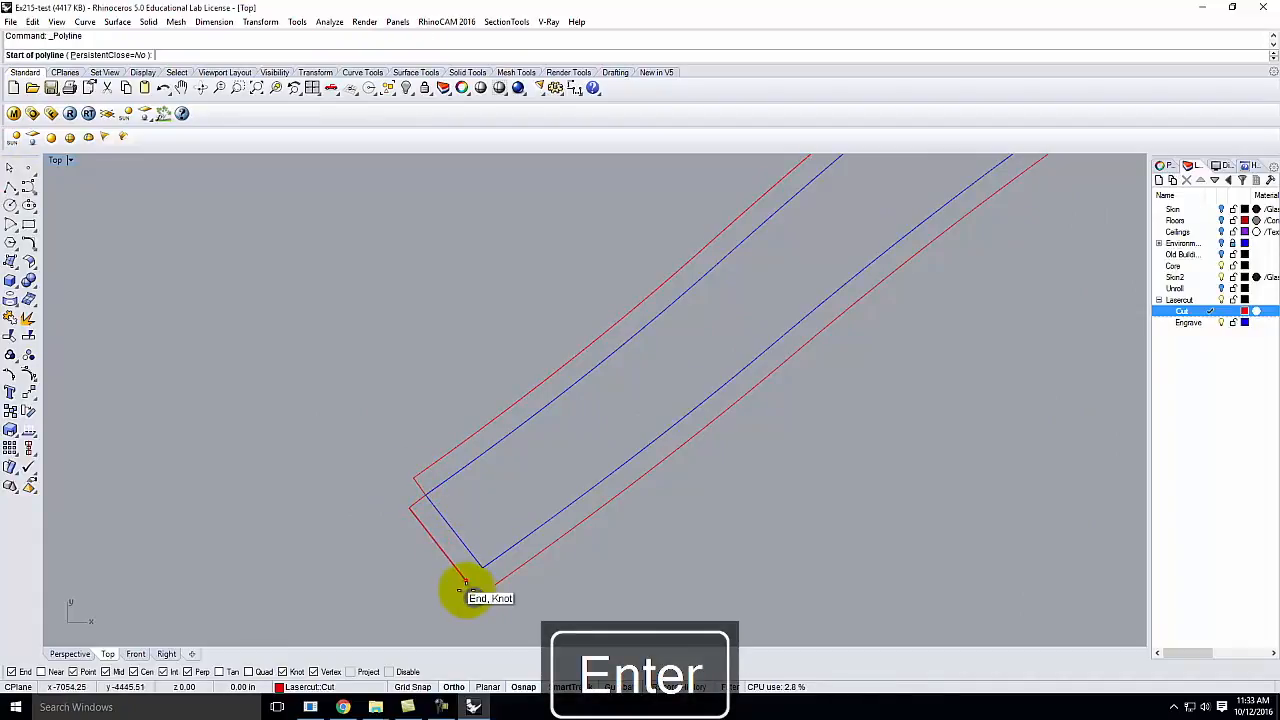
{"action": "left_click", "coordinate": [466, 580]}
{"action": "left_click", "coordinate": [490, 588]}
{"action": "key", "text": "Return"}
Connect the end and side offsets of the lower vertical arm with polylines at its two original end corners
{"action": "scroll", "coordinate": [243, 497], "scroll_direction": "down", "scroll_amount": 3}
{"action": "scroll", "coordinate": [408, 425], "scroll_direction": "down", "scroll_amount": 6}
{"action": "scroll", "coordinate": [495, 598], "scroll_direction": "up", "scroll_amount": 10}
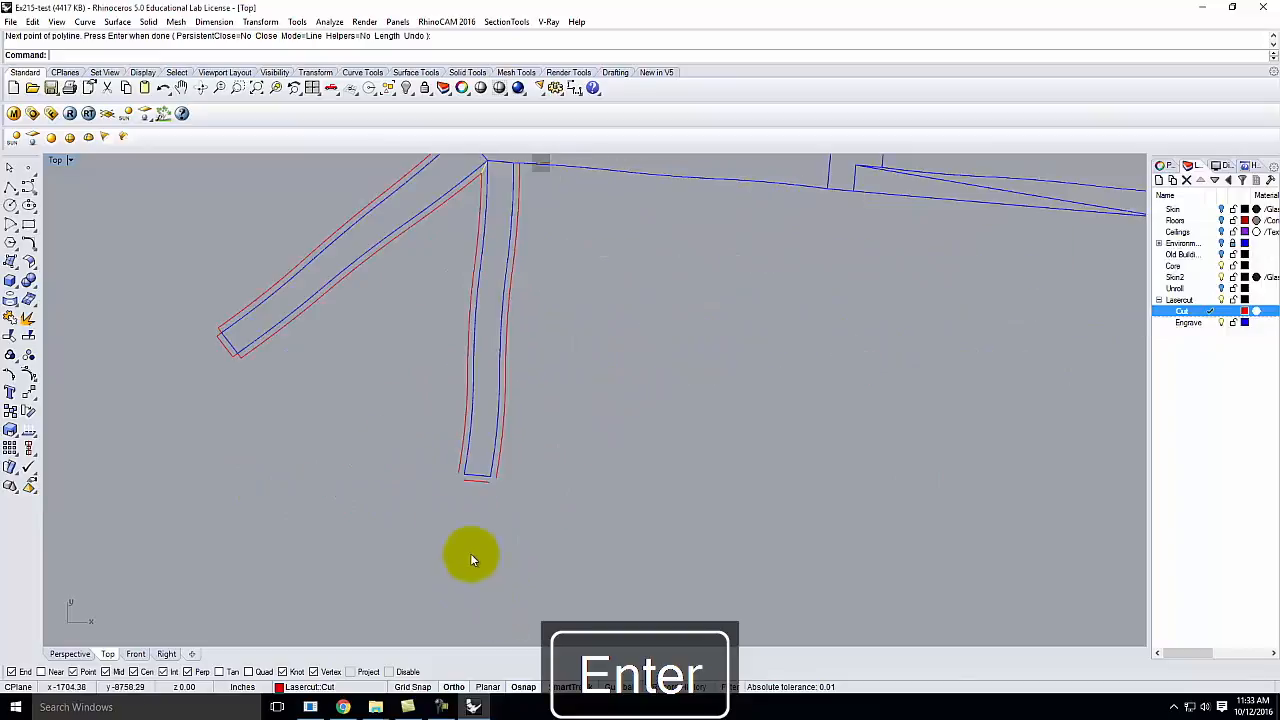
{"action": "key", "text": "Return"}
{"action": "left_click", "coordinate": [467, 469]}
{"action": "left_click", "coordinate": [479, 470]}
{"action": "left_click", "coordinate": [480, 480]}
{"action": "key", "text": "Return"}
{"action": "key", "text": "Return"}
{"action": "left_click", "coordinate": [515, 473]}
{"action": "left_click", "coordinate": [519, 471]}
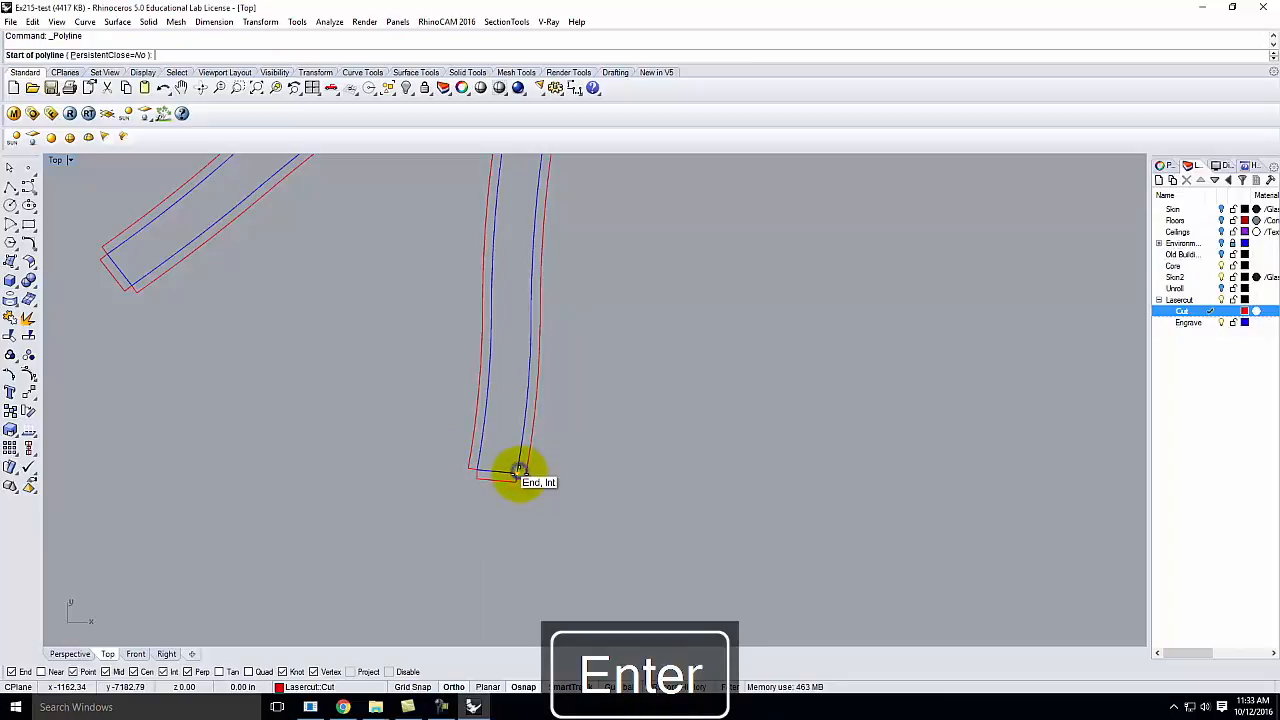
{"action": "key", "text": "Return"}
Move the body's long lower edge, starting at the lower vertical arm, to the Cut layer
{"action": "scroll", "coordinate": [580, 486], "scroll_direction": "down", "scroll_amount": 3}
{"action": "scroll", "coordinate": [548, 295], "scroll_direction": "up", "scroll_amount": 5}
{"action": "scroll", "coordinate": [578, 394], "scroll_direction": "up", "scroll_amount": 5}
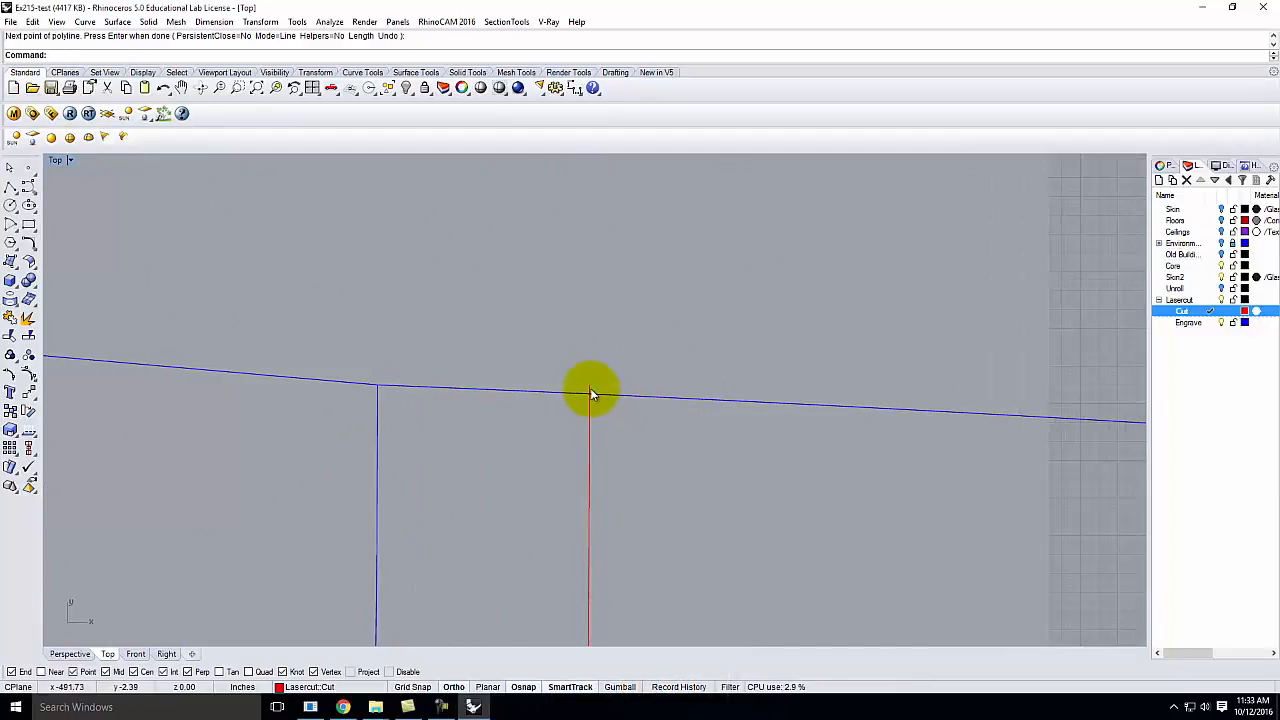
{"action": "right_click", "coordinate": [437, 395]}
{"action": "key", "text": "Escape"}
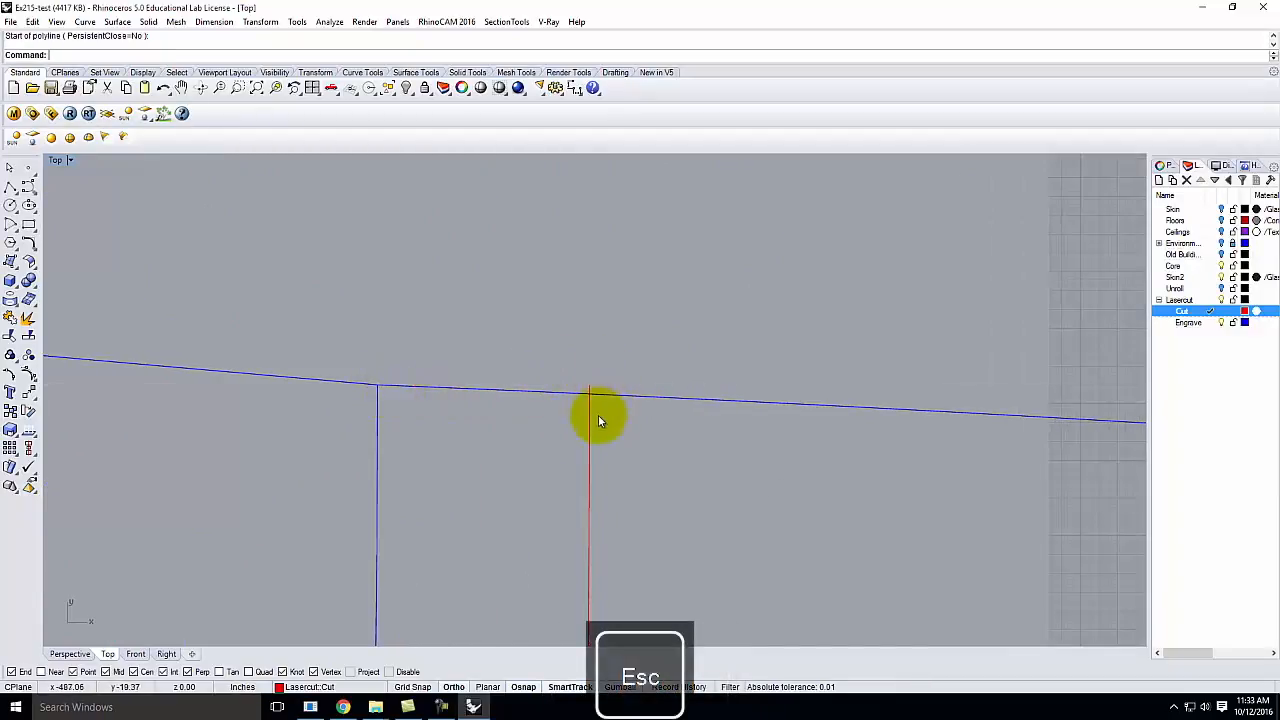
{"action": "left_click", "coordinate": [611, 398]}
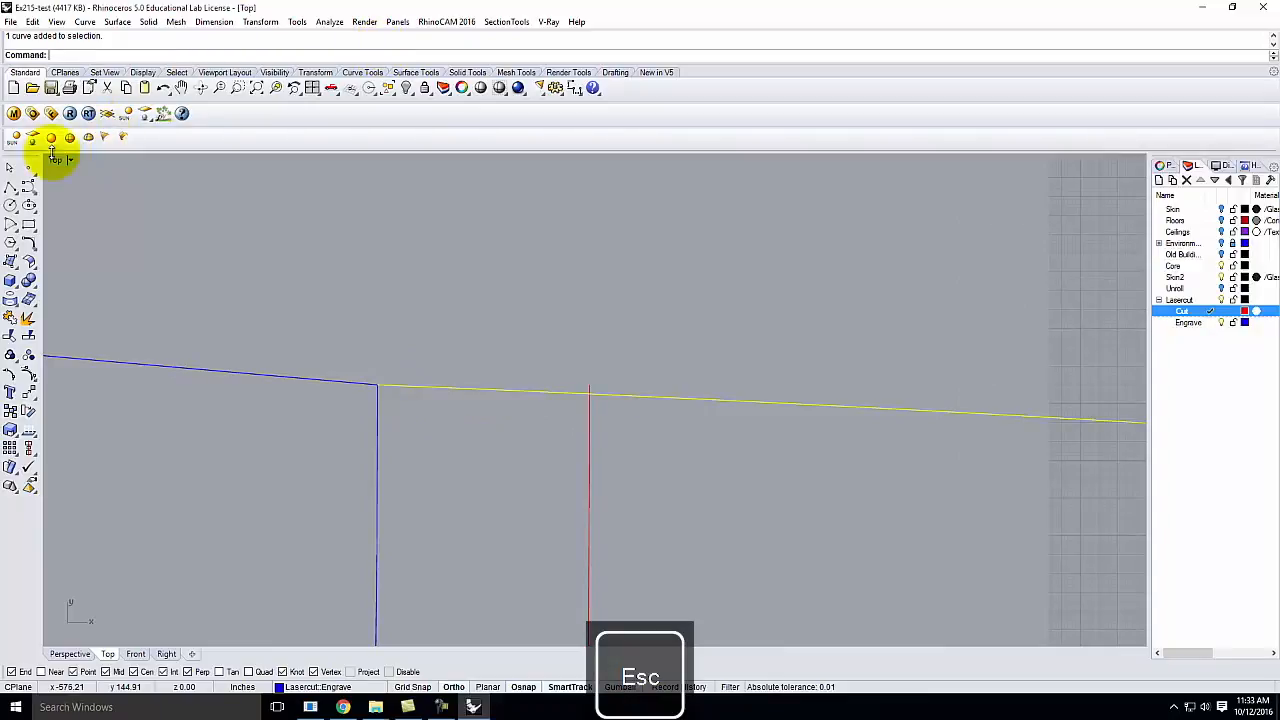
{"action": "right_click", "coordinate": [1181, 313]}
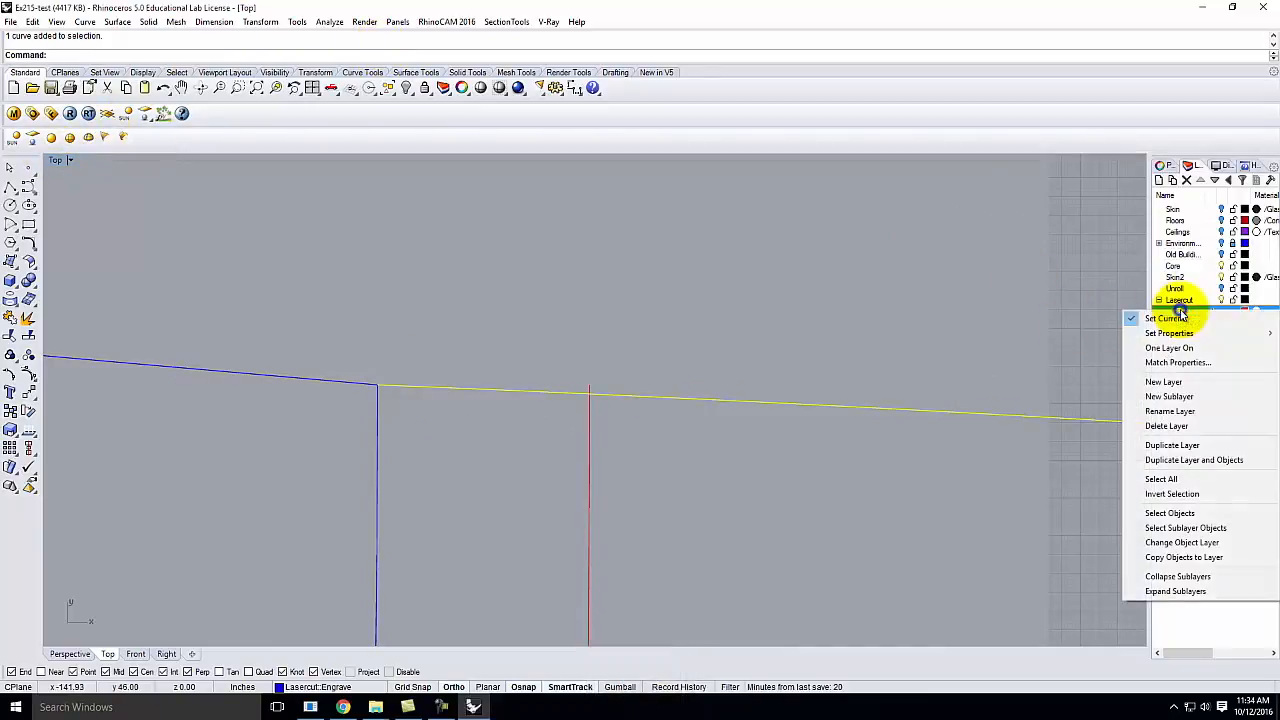
{"action": "left_click", "coordinate": [1175, 545]}
{"action": "key", "text": "Escape"}
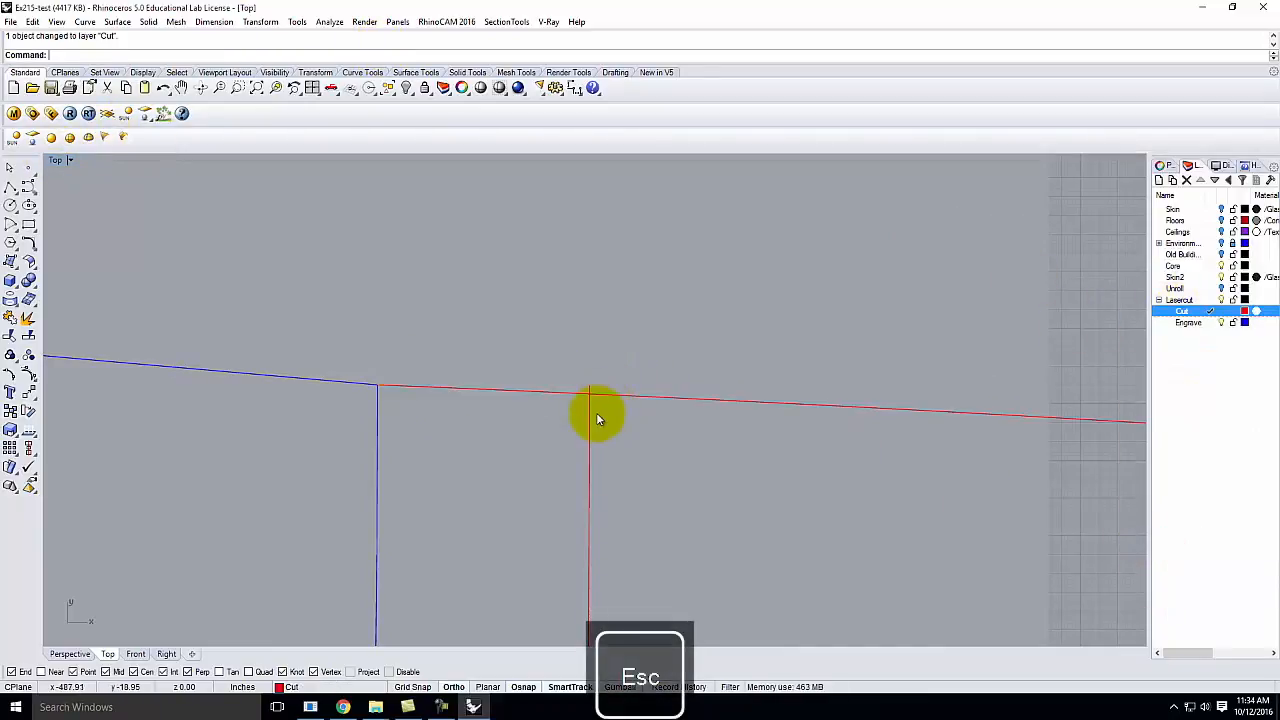
Trim the lower vertical arm's right offset and the body's lower edge against each other at their crossing
{"action": "key", "text": "Return"}
{"action": "left_click", "coordinate": [590, 388]}
{"action": "left_click", "coordinate": [600, 393]}
{"action": "key", "text": "Return"}
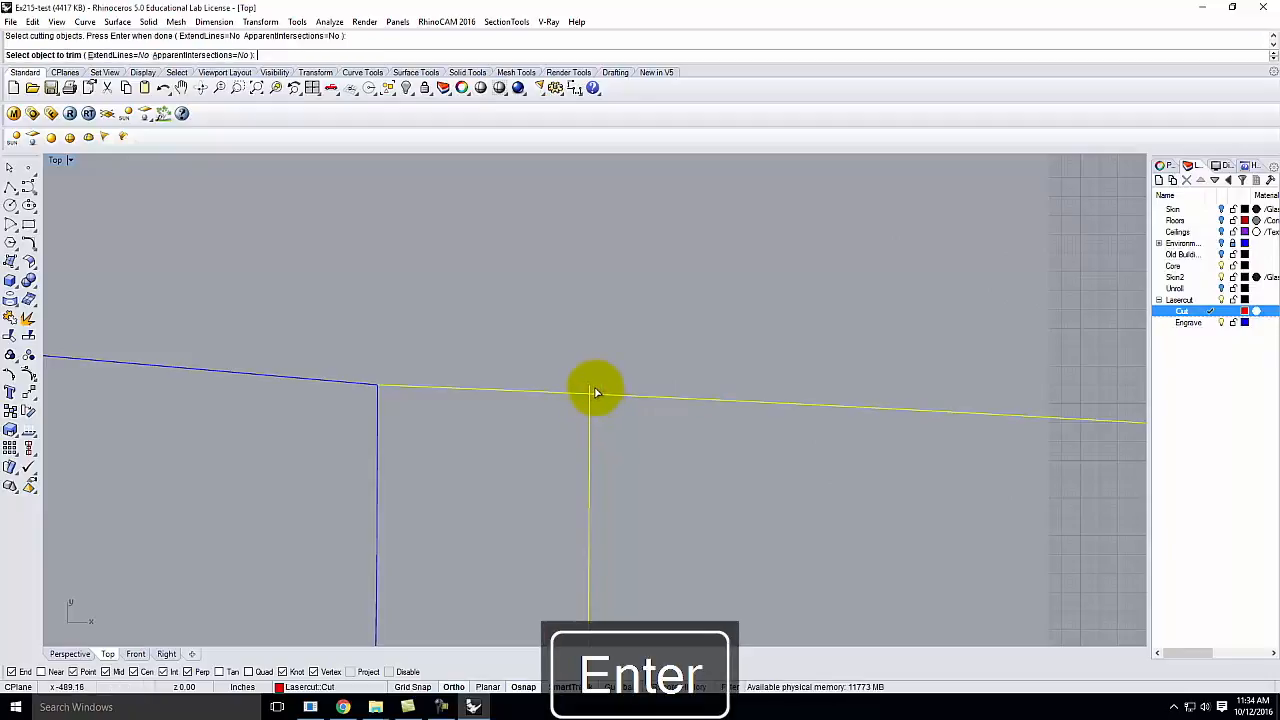
{"action": "key", "text": "Escape"}
{"action": "scroll", "coordinate": [386, 405], "scroll_direction": "down", "scroll_amount": 8}
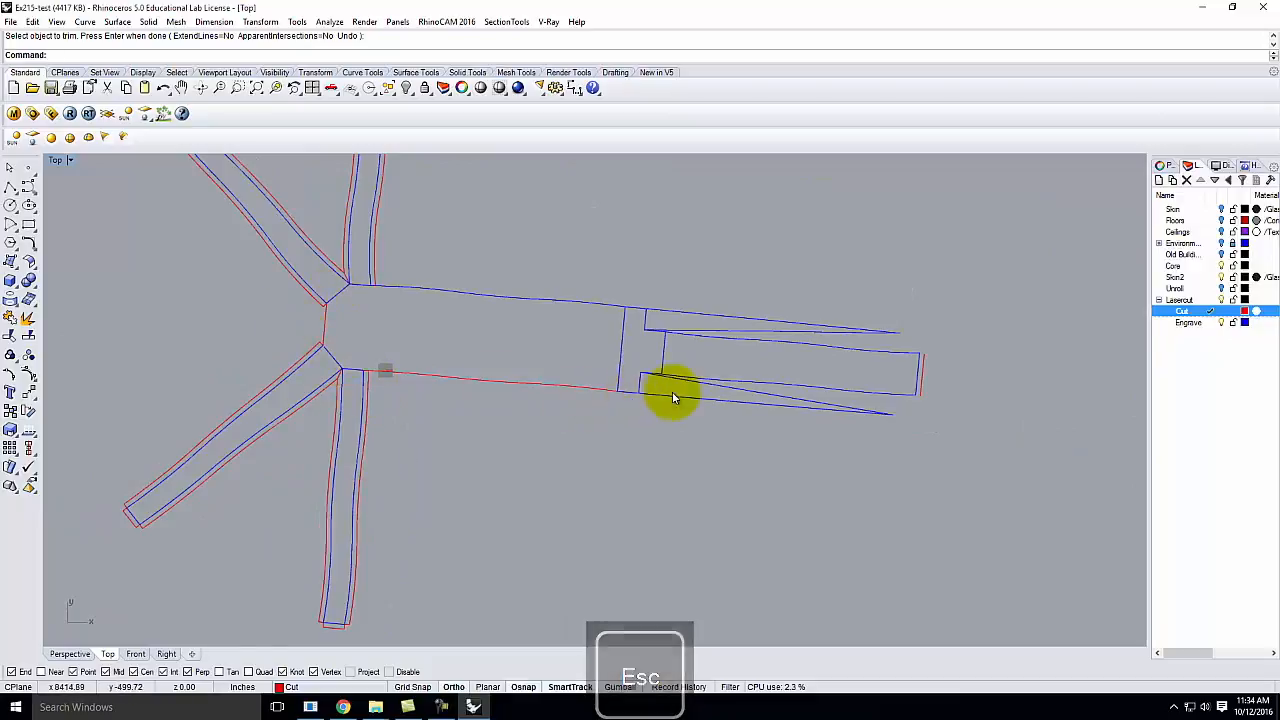
{"action": "scroll", "coordinate": [675, 398], "scroll_direction": "up", "scroll_amount": 4}
{"action": "left_click", "coordinate": [608, 403]}
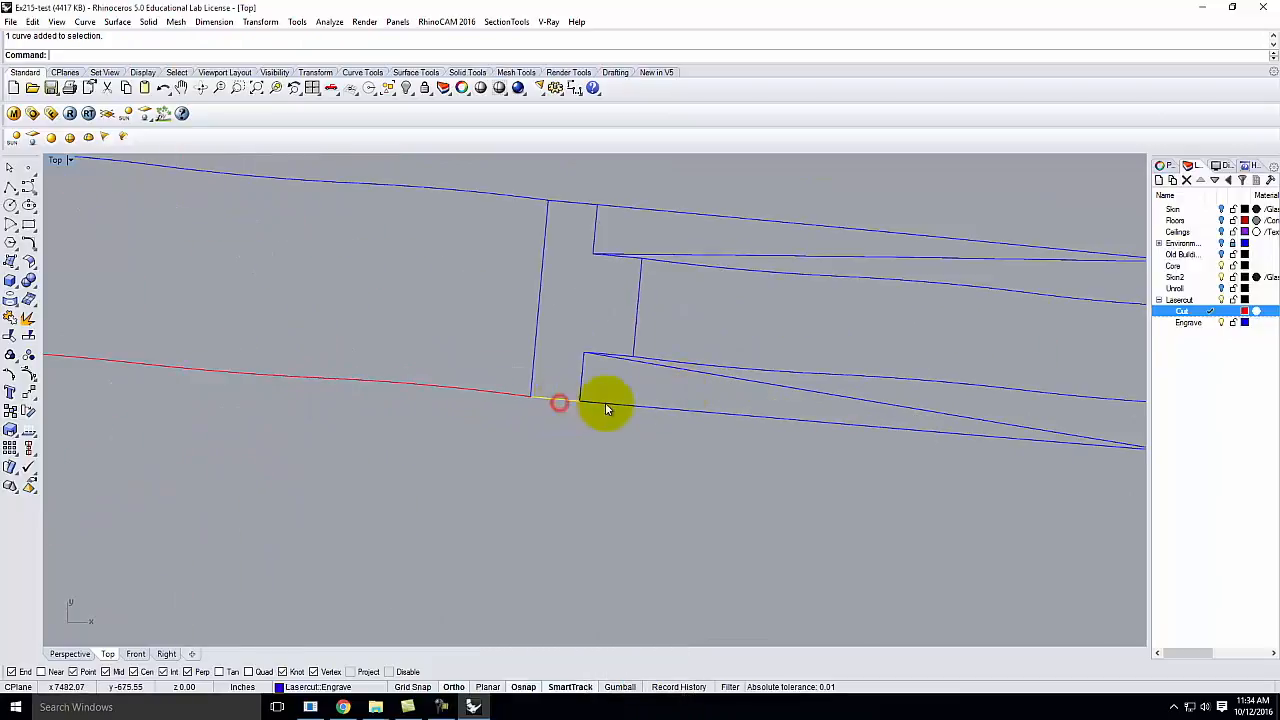
{"action": "left_click", "coordinate": [1000, 418], "text": "shift"}
{"action": "left_click", "coordinate": [1000, 389], "text": "shift"}
{"action": "scroll", "coordinate": [620, 352], "scroll_direction": "up", "scroll_amount": 4}
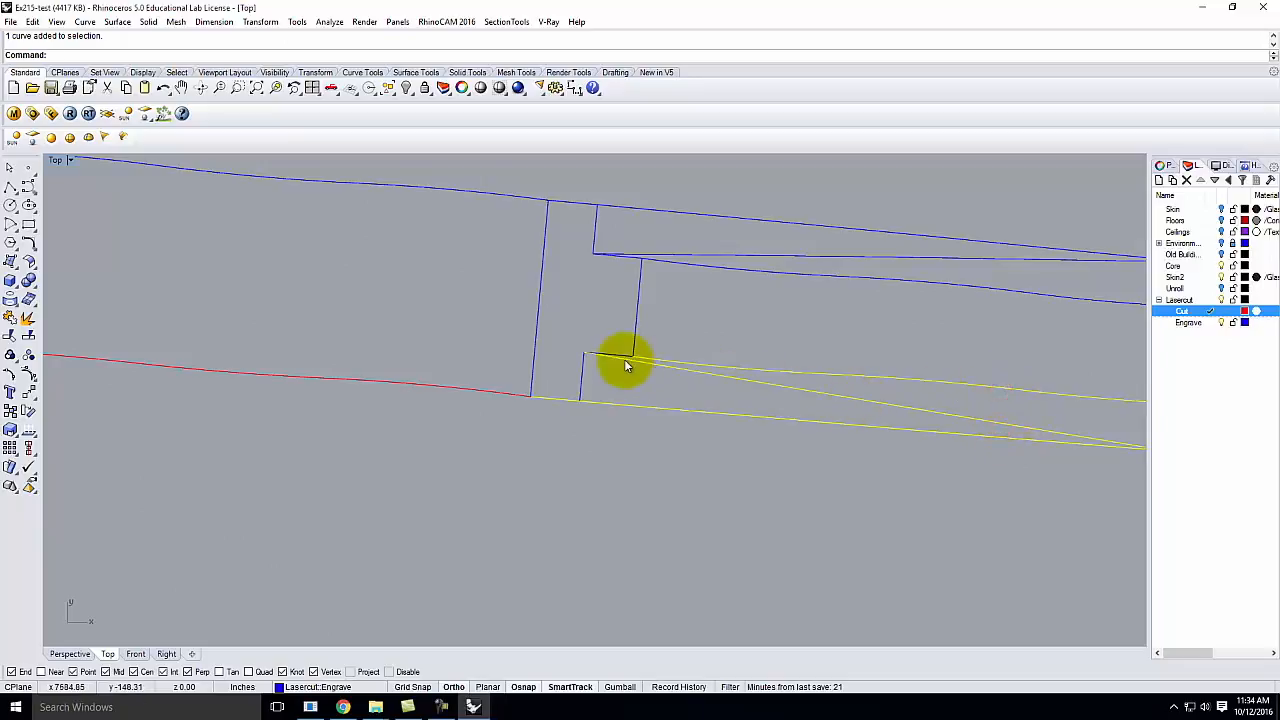
{"action": "left_click", "coordinate": [620, 352], "text": "shift"}
{"action": "scroll", "coordinate": [491, 391], "scroll_direction": "down", "scroll_amount": 4}
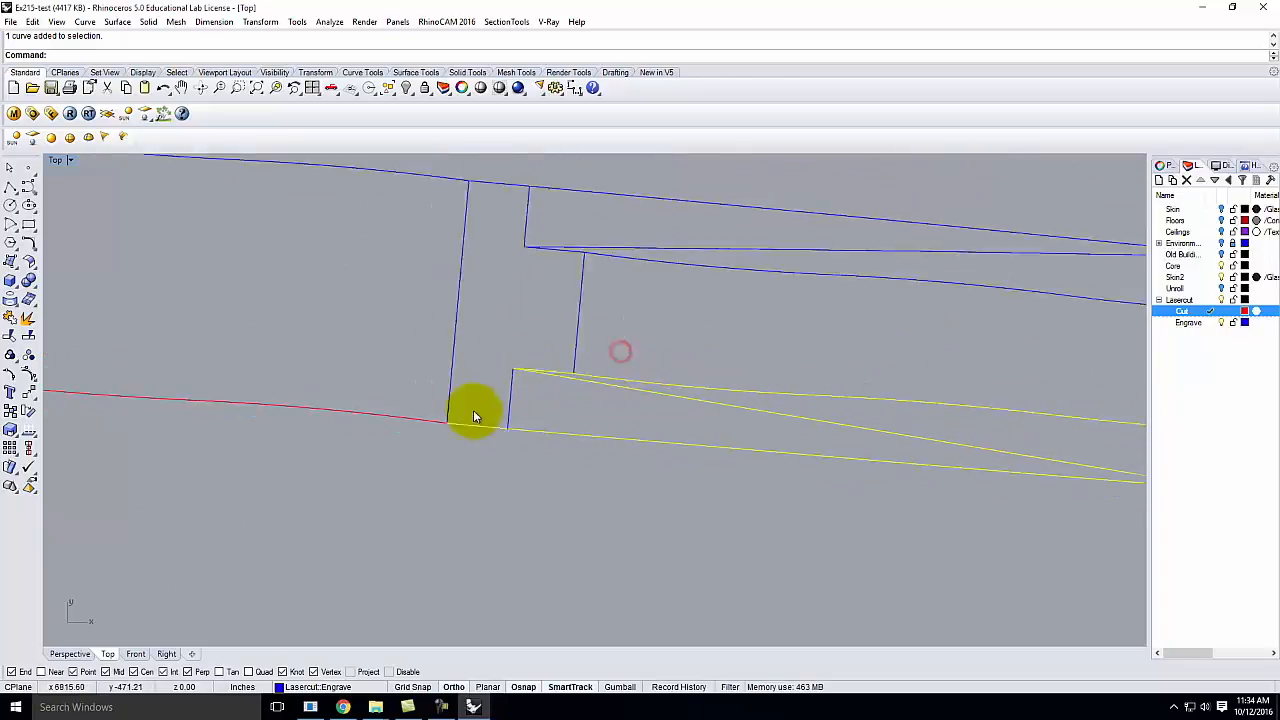
{"action": "left_click", "coordinate": [811, 381], "text": "shift"}
{"action": "scroll", "coordinate": [481, 368], "scroll_direction": "up", "scroll_amount": 3}
{"action": "left_click", "coordinate": [474, 362], "text": "shift"}
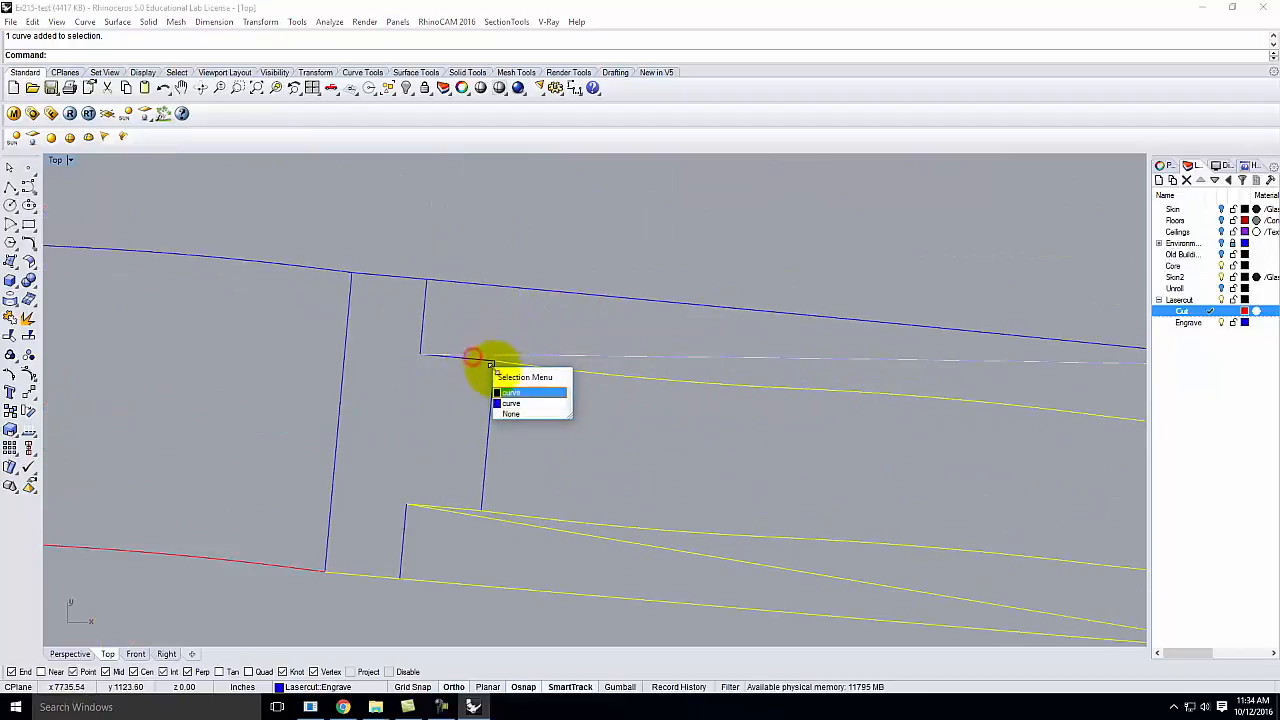
{"action": "left_click", "coordinate": [517, 402]}
{"action": "left_click", "coordinate": [548, 356], "text": "shift"}
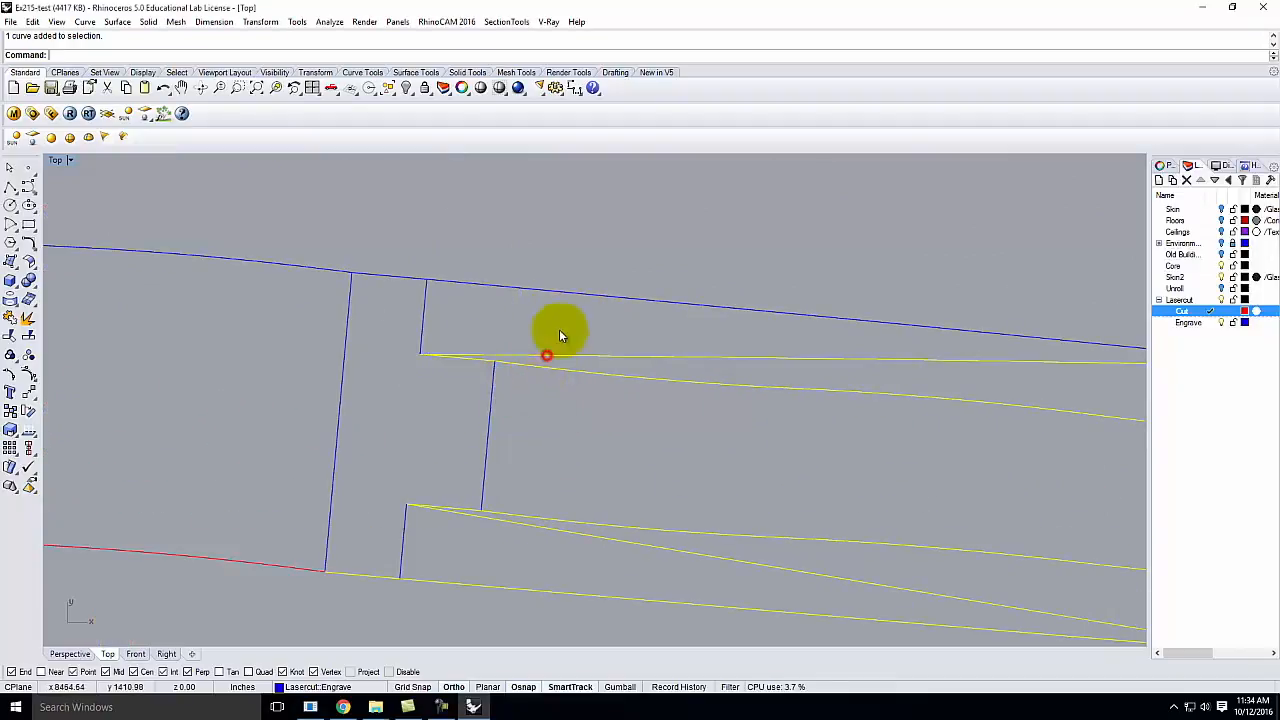
{"action": "left_click", "coordinate": [570, 292], "text": "shift"}
{"action": "left_click", "coordinate": [400, 285], "text": "shift"}
{"action": "left_click", "coordinate": [310, 264], "text": "shift"}
{"action": "scroll", "coordinate": [772, 432], "scroll_direction": "down", "scroll_amount": 3}
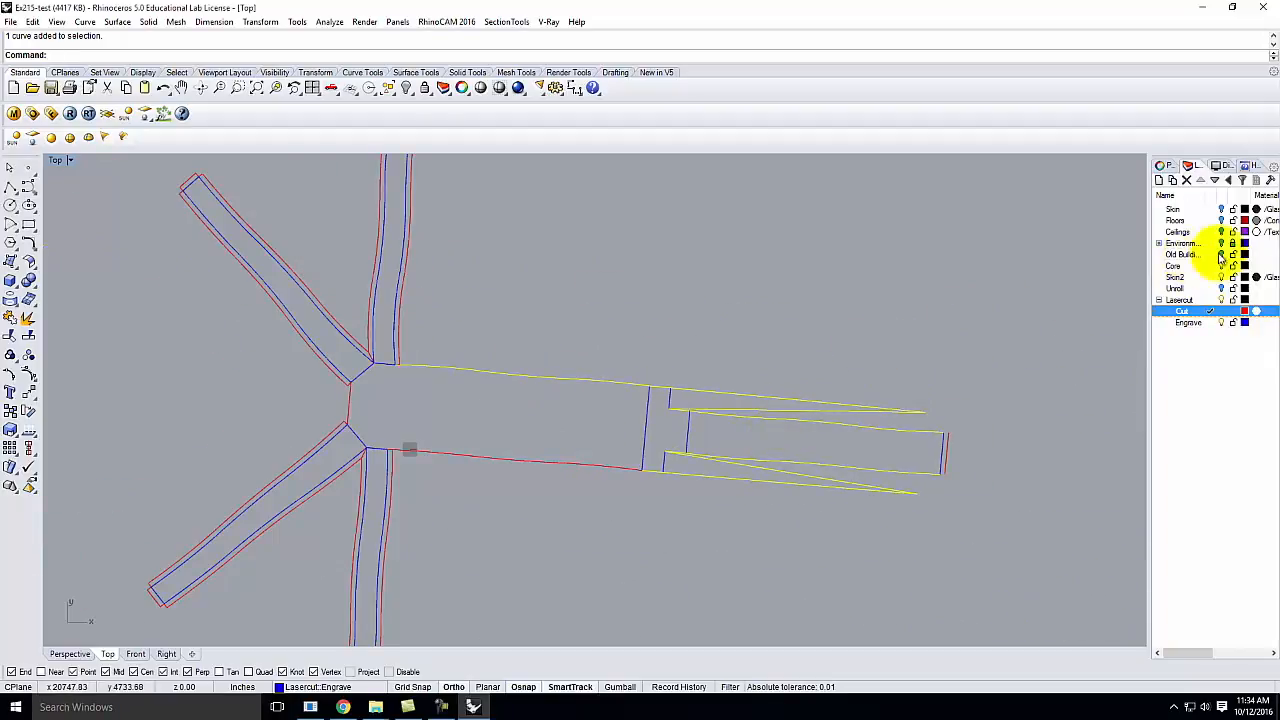
{"action": "right_click", "coordinate": [1183, 311]}
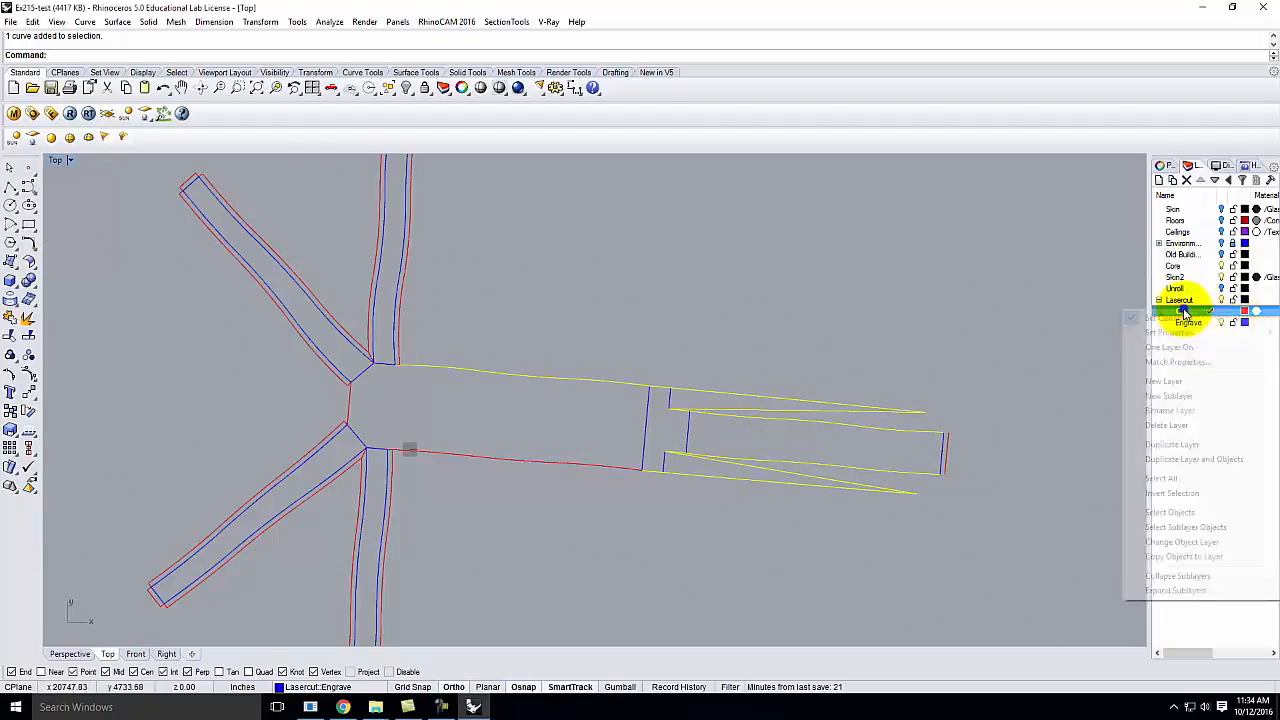
{"action": "left_click", "coordinate": [1190, 514]}
{"action": "left_click", "coordinate": [601, 294]}
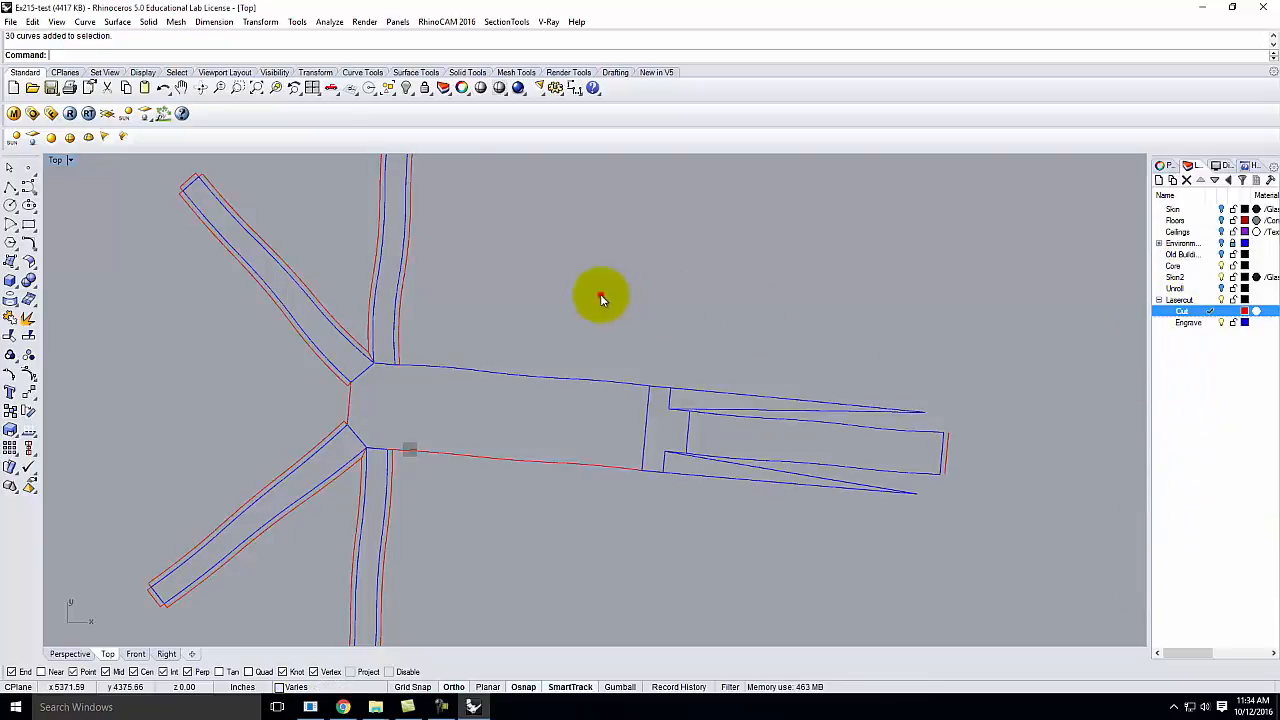
Move the body's long upper edge and the outer edges of the three tail strips to the Cut layer
{"action": "left_click", "coordinate": [542, 370]}
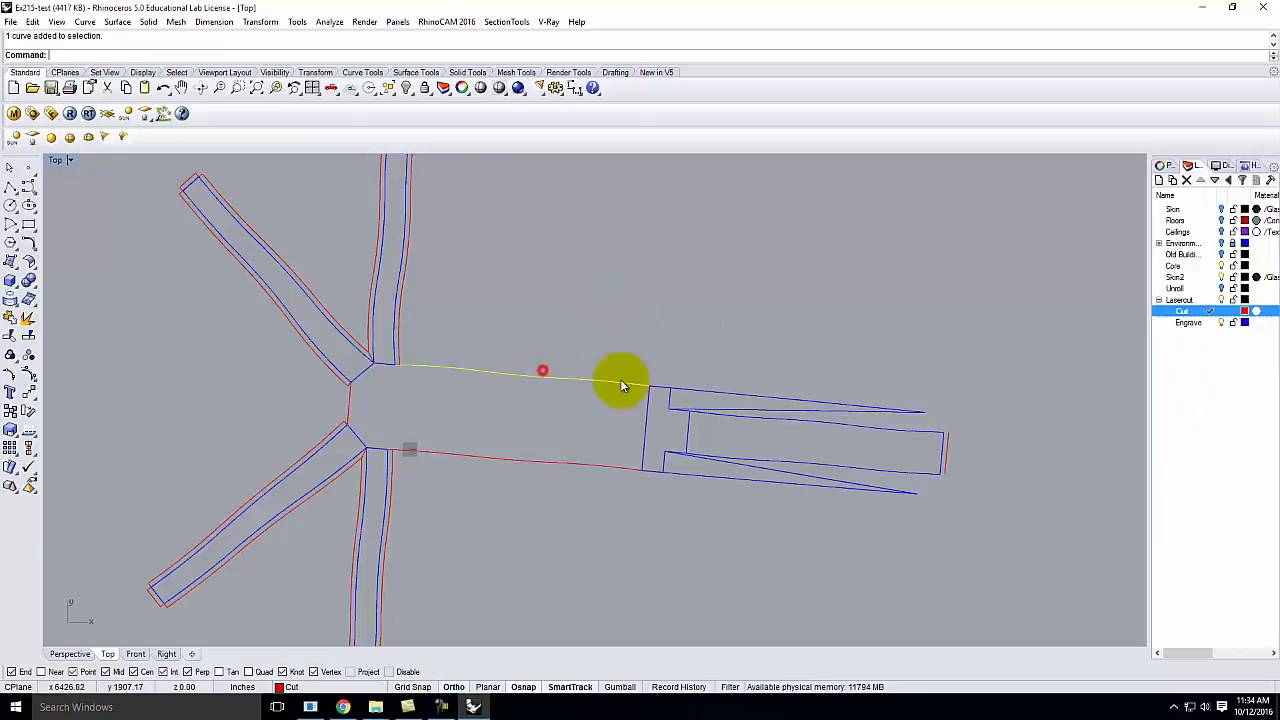
{"action": "left_click", "coordinate": [716, 390], "text": "shift"}
{"action": "scroll", "coordinate": [686, 413], "scroll_direction": "up", "scroll_amount": 6}
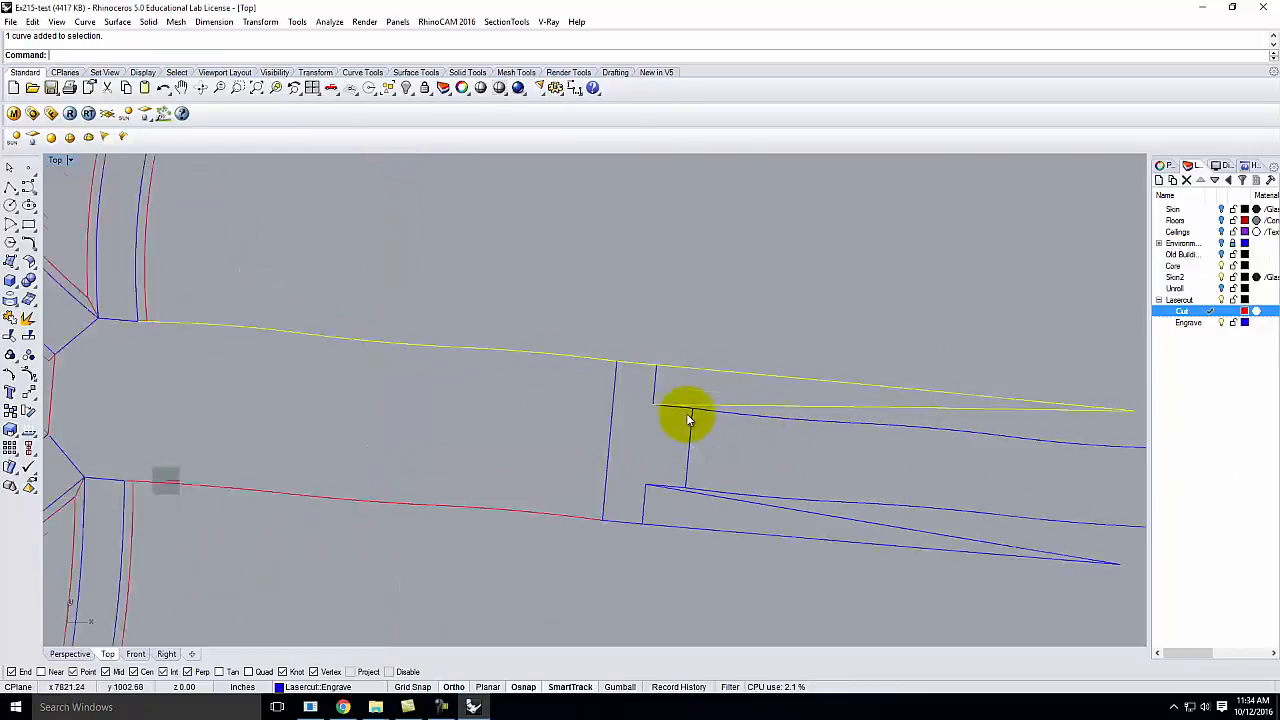
{"action": "left_click", "coordinate": [686, 404]}
{"action": "left_click", "coordinate": [719, 406], "text": "shift"}
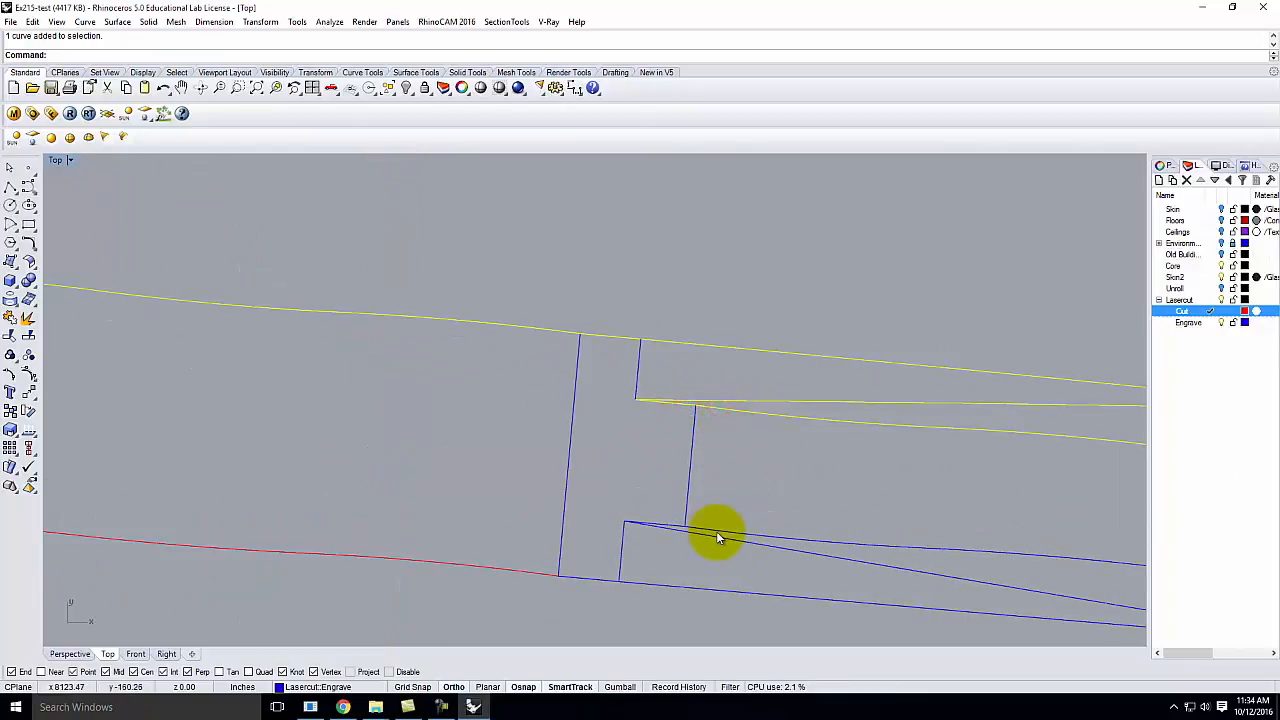
{"action": "left_click", "coordinate": [719, 530], "text": "shift"}
{"action": "left_click", "coordinate": [691, 533], "text": "shift"}
{"action": "left_click", "coordinate": [688, 585], "text": "shift"}
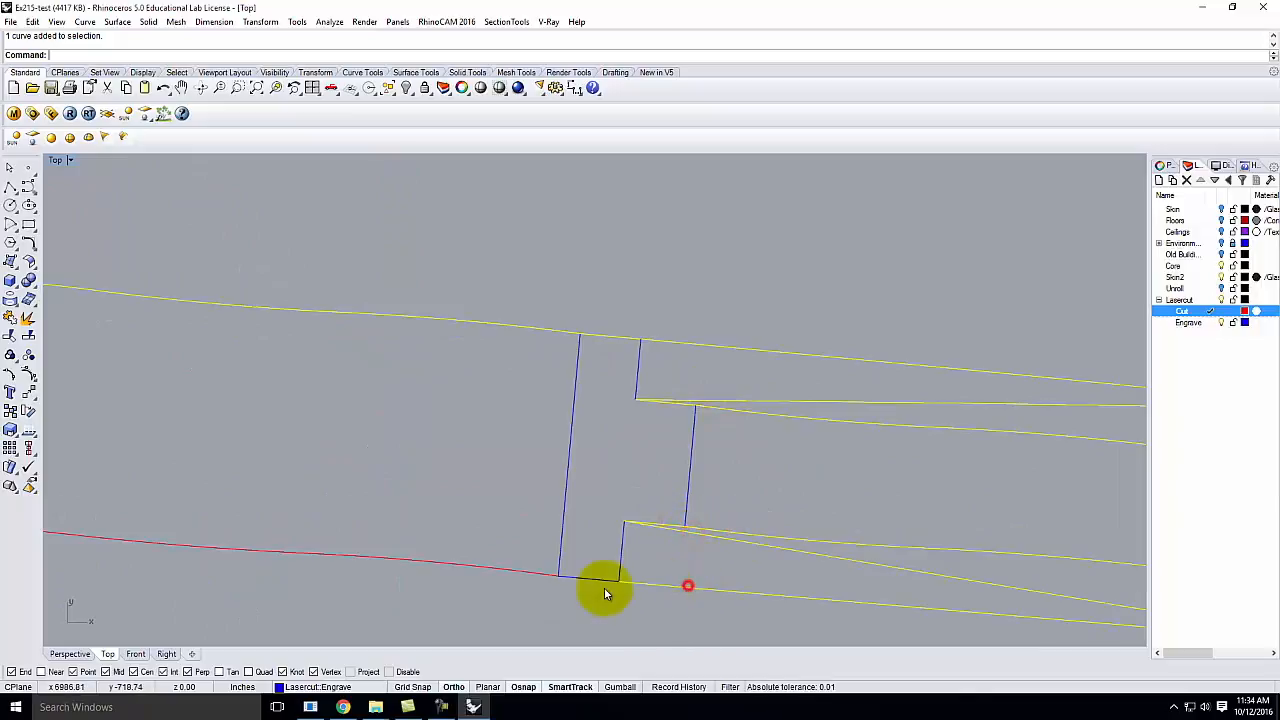
{"action": "right_click", "coordinate": [1190, 311]}
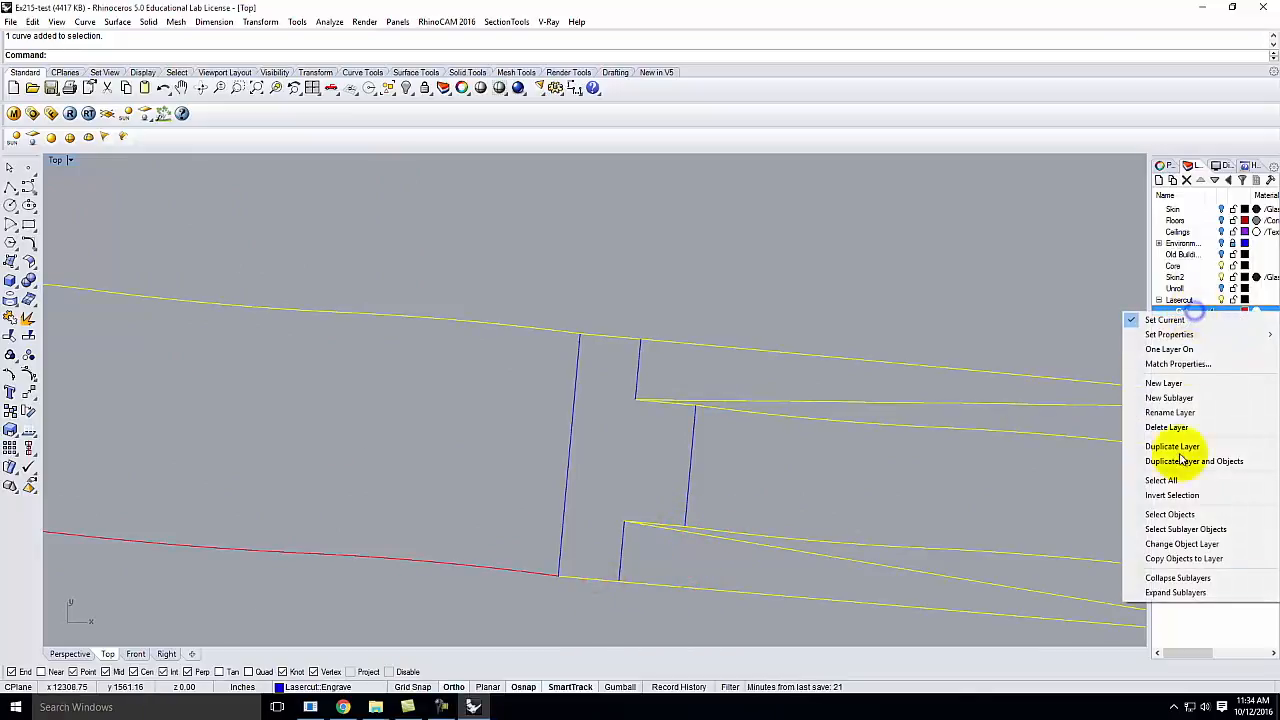
{"action": "left_click", "coordinate": [1182, 544]}
{"action": "left_click", "coordinate": [467, 216]}
Connect the middle tail strip's end offset to the strip with polylines at its two end corners
{"action": "scroll", "coordinate": [463, 270], "scroll_direction": "down", "scroll_amount": 5}
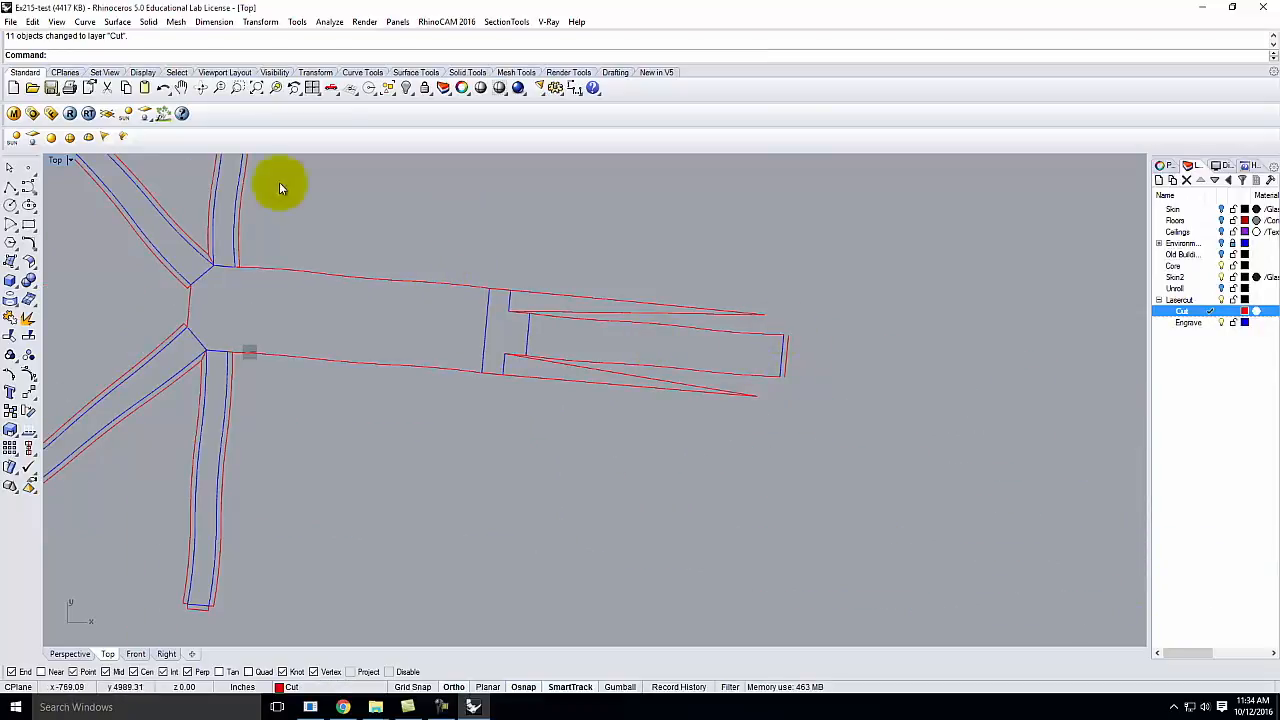
{"action": "left_click", "coordinate": [10, 187]}
{"action": "scroll", "coordinate": [875, 385], "scroll_direction": "up", "scroll_amount": 2}
{"action": "scroll", "coordinate": [875, 385], "scroll_direction": "up", "scroll_amount": 2}
{"action": "left_click", "coordinate": [611, 239]}
{"action": "left_click", "coordinate": [628, 240]}
{"action": "right_click", "coordinate": [628, 240]}
{"action": "right_click", "coordinate": [603, 362]}
{"action": "left_click", "coordinate": [602, 361]}
{"action": "left_click", "coordinate": [603, 362]}
{"action": "right_click", "coordinate": [609, 363]}
{"action": "scroll", "coordinate": [811, 420], "scroll_direction": "down", "scroll_amount": 4}
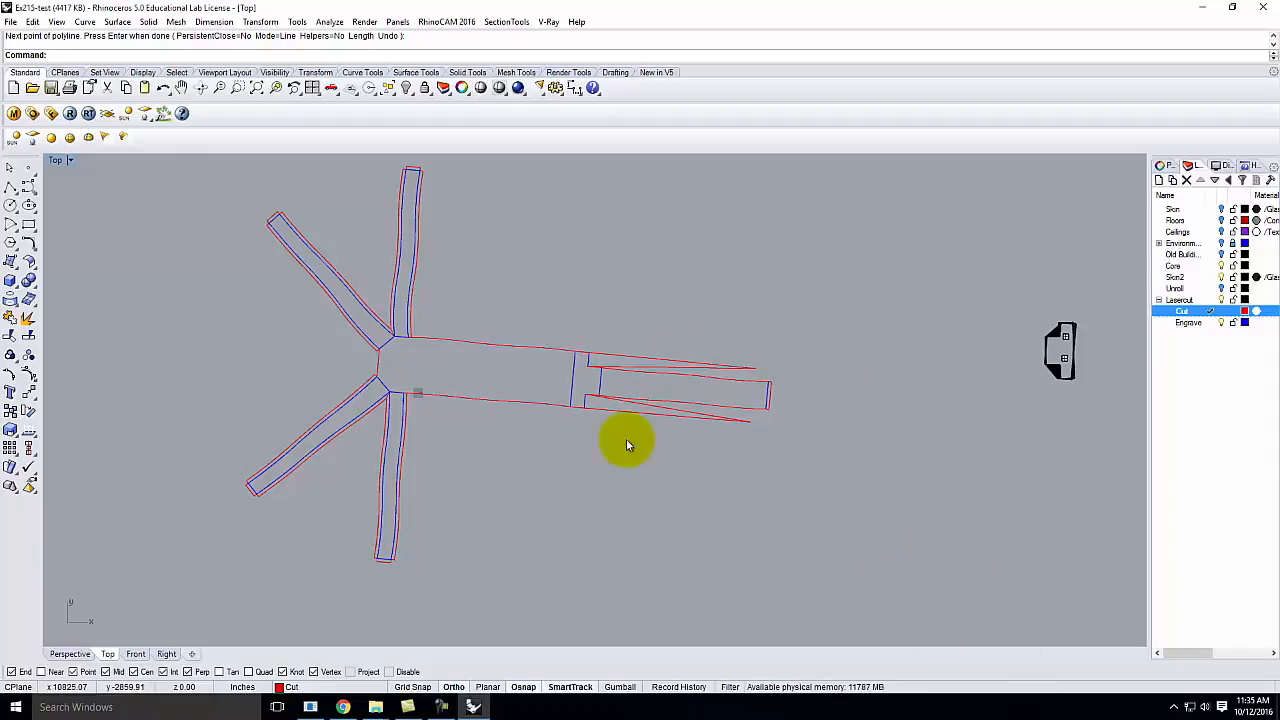
{"action": "key", "text": "Escape"}
{"action": "scroll", "coordinate": [811, 492], "scroll_direction": "down", "scroll_amount": 3}
{"action": "scroll", "coordinate": [807, 382], "scroll_direction": "up", "scroll_amount": 4}
{"action": "scroll", "coordinate": [807, 382], "scroll_direction": "down", "scroll_amount": 1}
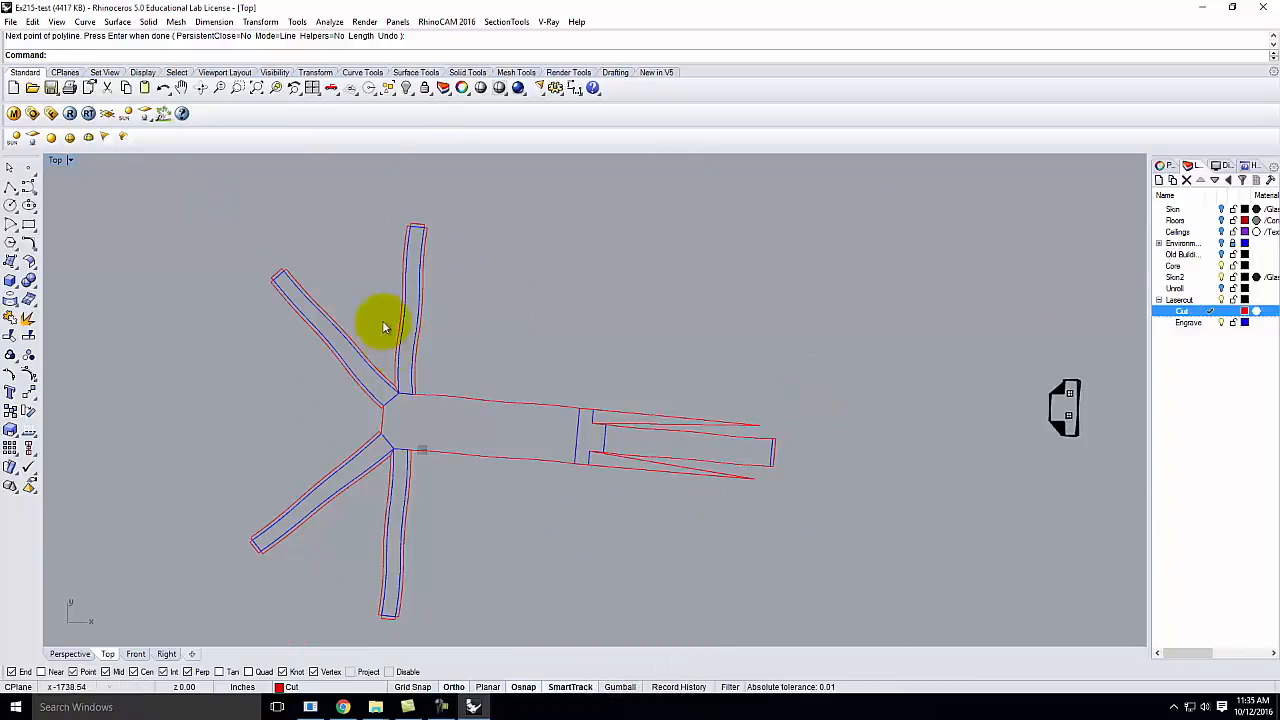
{"action": "left_click", "coordinate": [70, 162]}
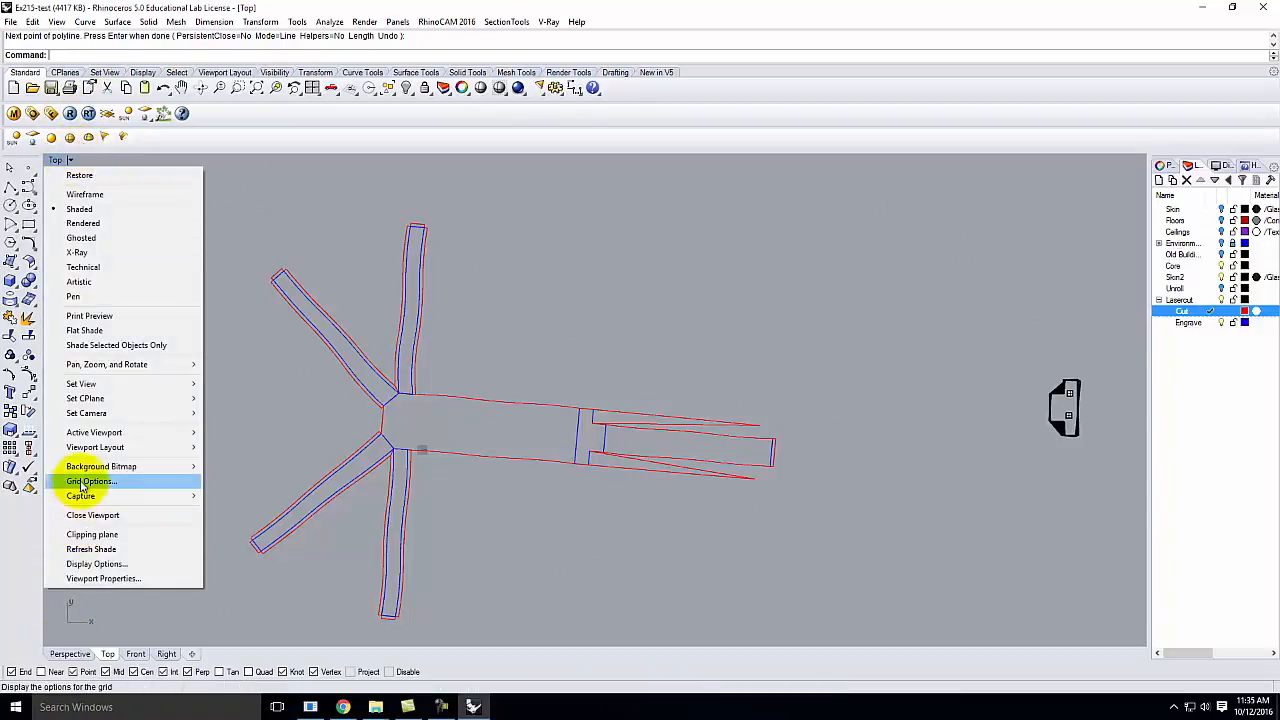
{"action": "mouse_move", "coordinate": [85, 495]}
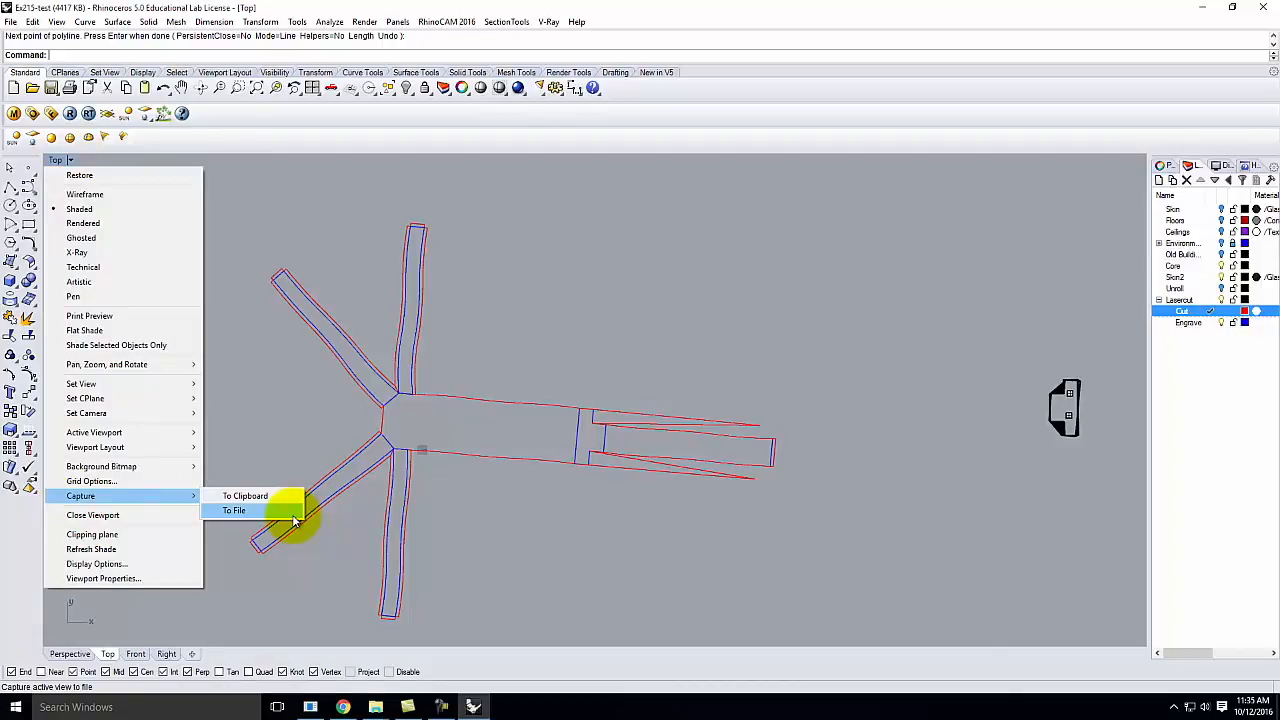
{"action": "key", "text": "Escape"}
{"action": "key", "text": "Escape"}
{"action": "scroll", "coordinate": [631, 327], "scroll_direction": "down", "scroll_amount": 2}
{"action": "scroll", "coordinate": [631, 327], "scroll_direction": "down", "scroll_amount": 1}
Switch from the maximized Top view to a maximized Perspective view and orbit to bring the unrolled outlines and towers into view
{"action": "double_click", "coordinate": [55, 160]}
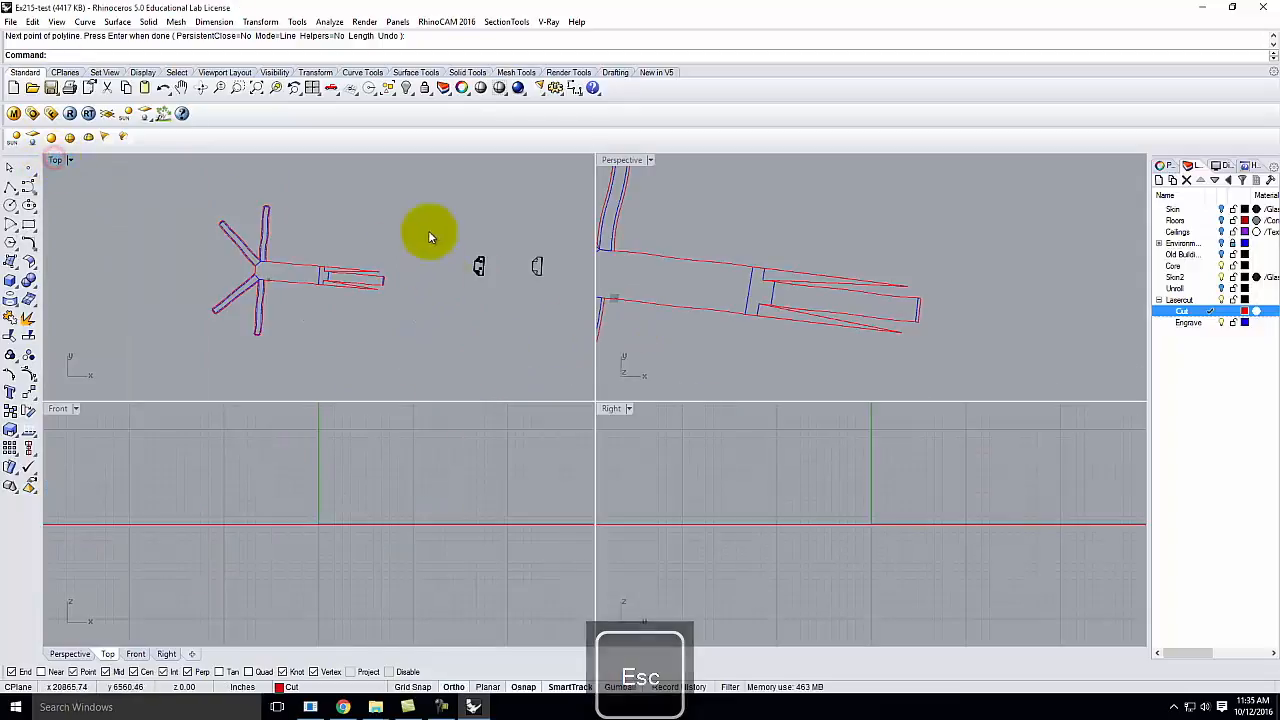
{"action": "double_click", "coordinate": [615, 160]}
{"action": "scroll", "coordinate": [720, 390], "scroll_direction": "down", "scroll_amount": 3}
{"action": "right_click_drag", "start_coordinate": [752, 432], "coordinate": [523, 409]}
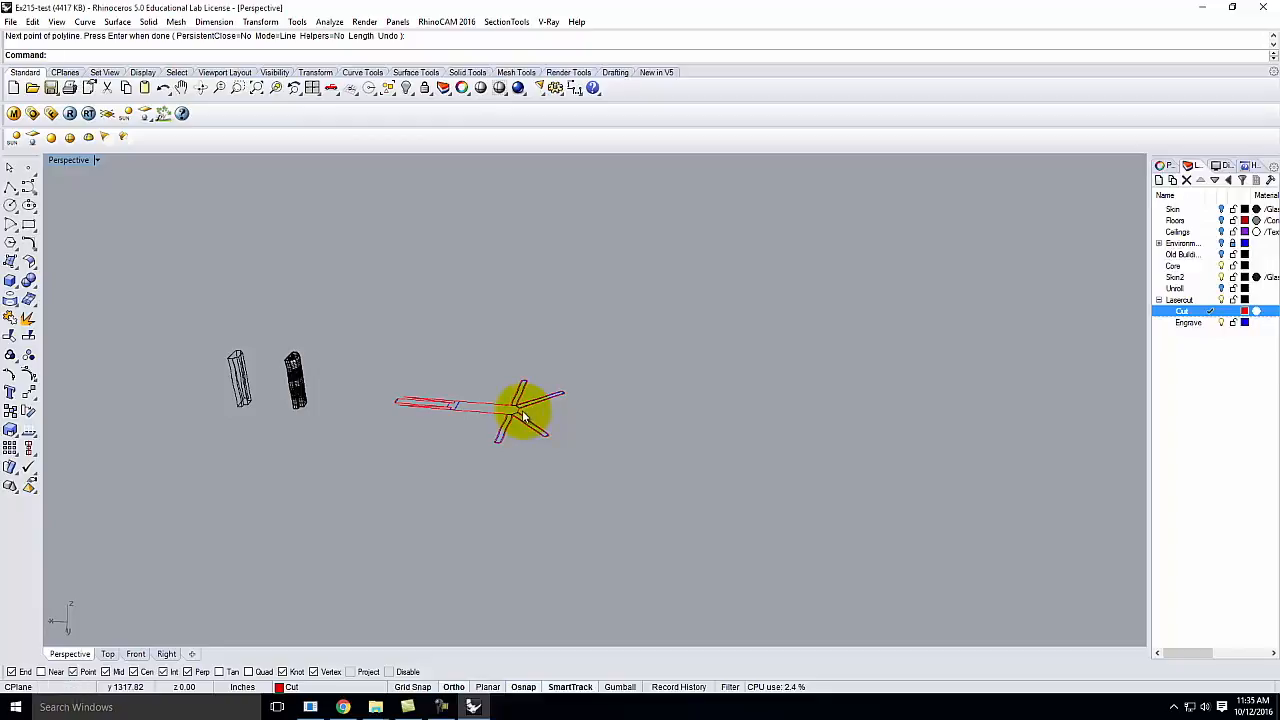
{"action": "scroll", "coordinate": [523, 413], "scroll_direction": "up", "scroll_amount": 5}
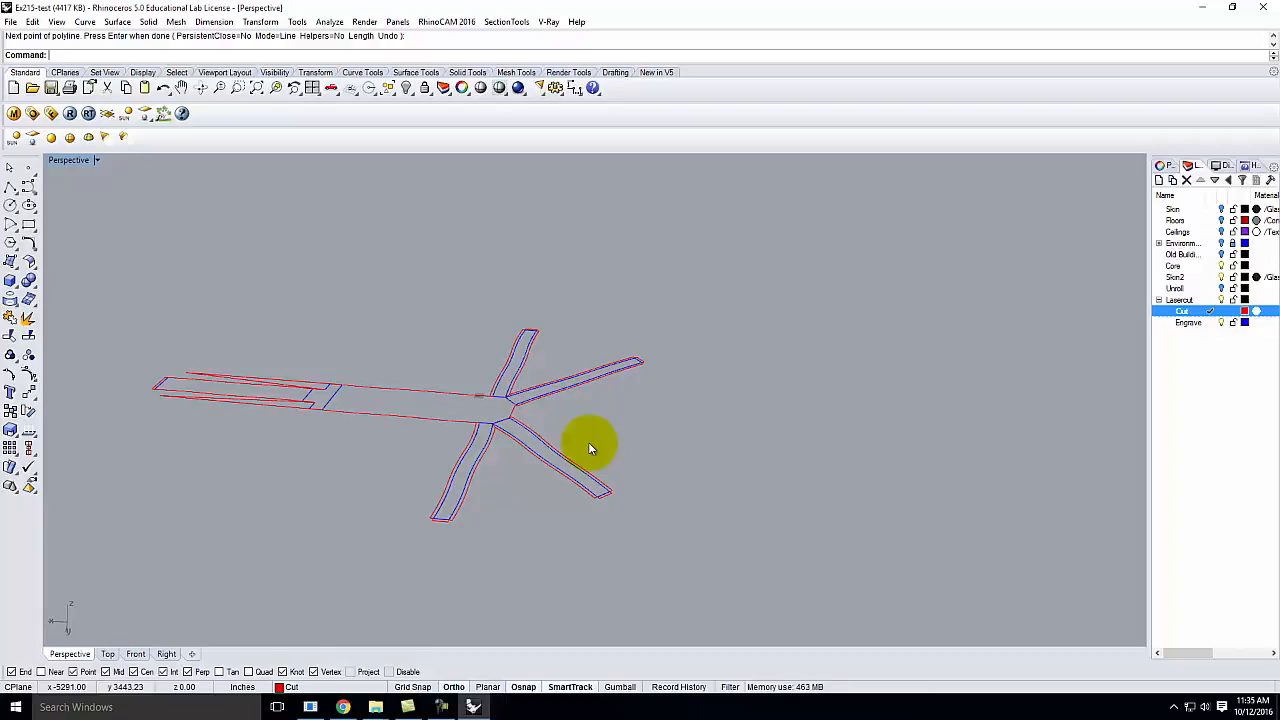
{"action": "scroll", "coordinate": [557, 406], "scroll_direction": "down", "scroll_amount": 5}
{"action": "key", "text": "Escape"}
{"action": "left_click", "coordinate": [10, 280]}
{"action": "left_click", "coordinate": [749, 467]}
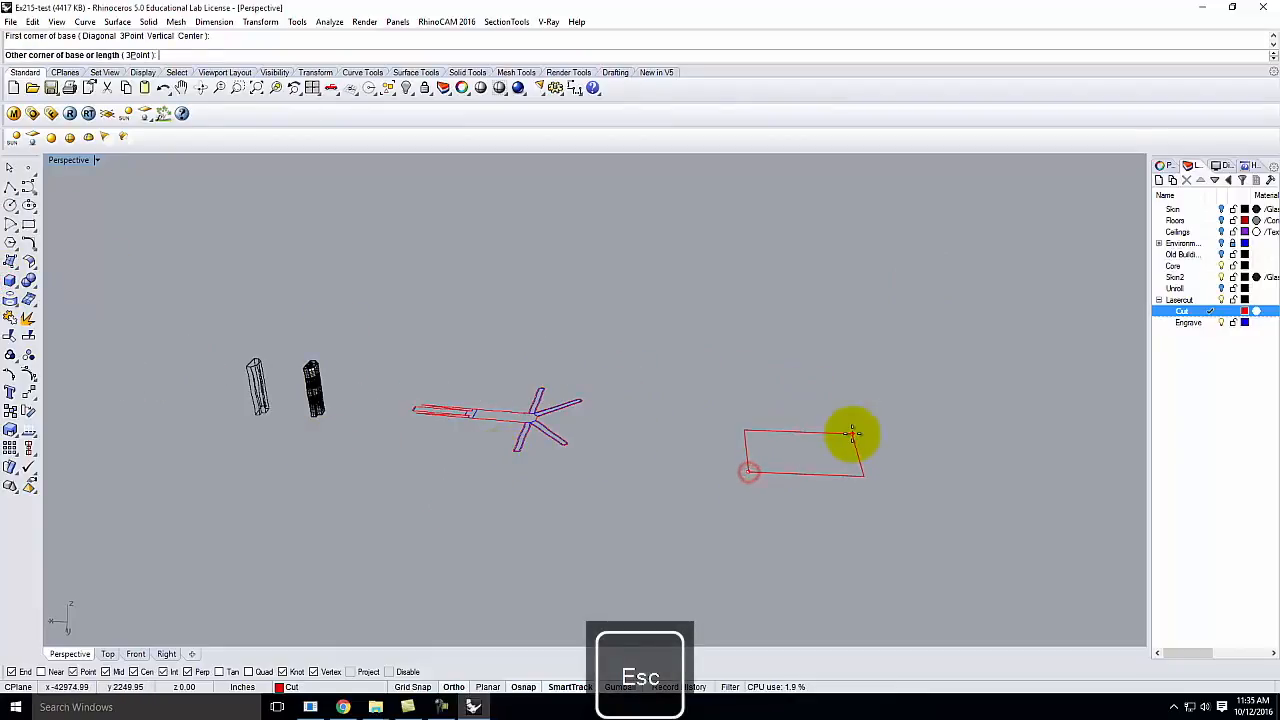
Turn on the Unroll layer and make it the current layer
{"action": "left_click", "coordinate": [1175, 208]}
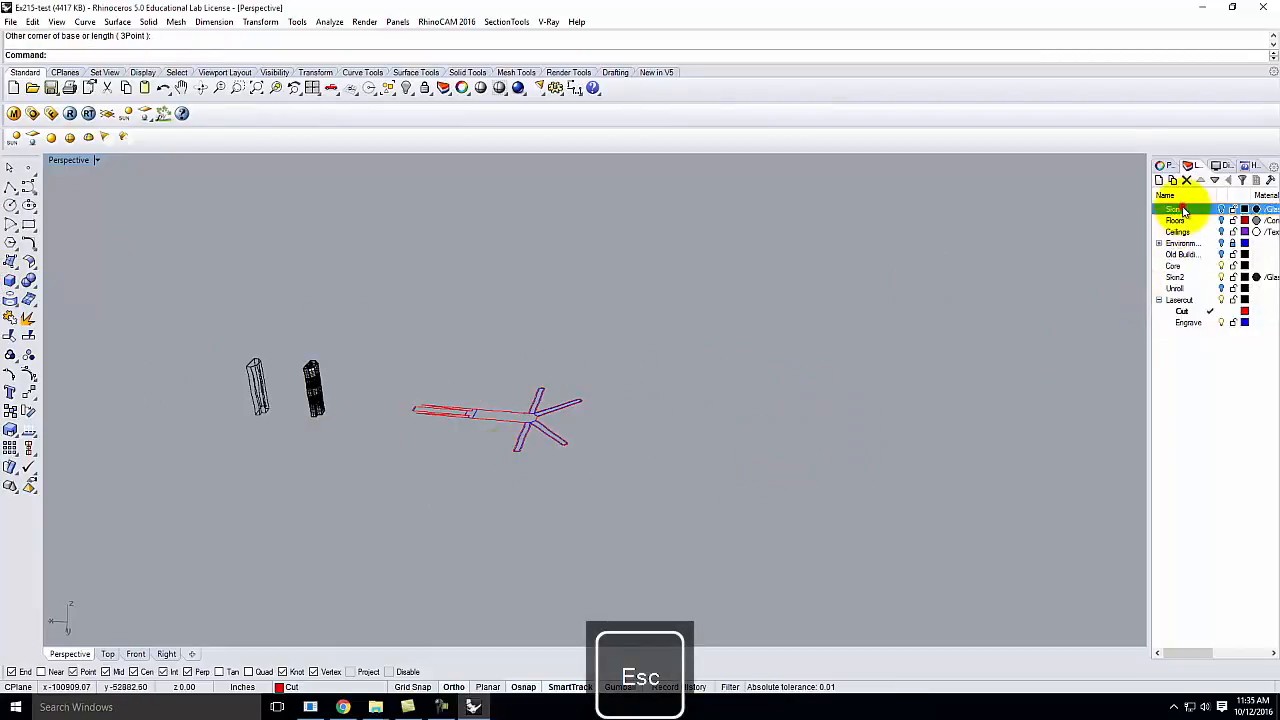
{"action": "left_click", "coordinate": [1176, 288]}
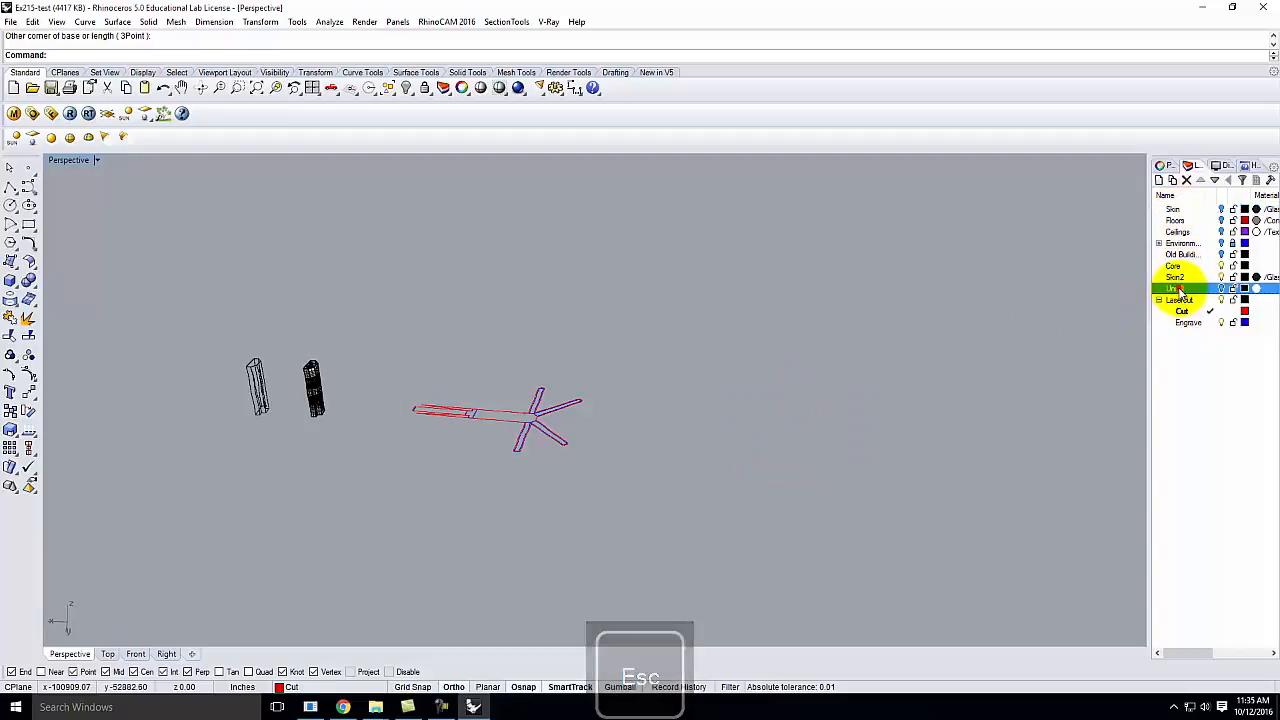
{"action": "left_click", "coordinate": [1221, 288]}
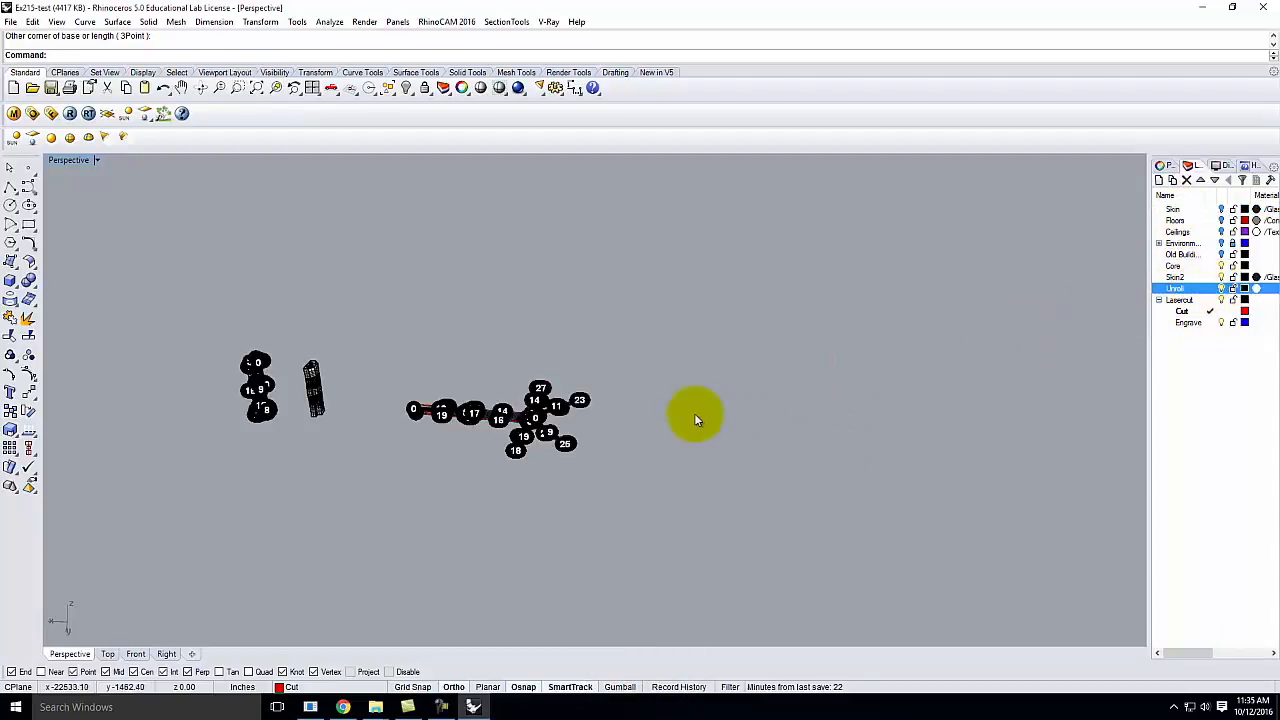
{"action": "left_click", "coordinate": [1210, 288]}
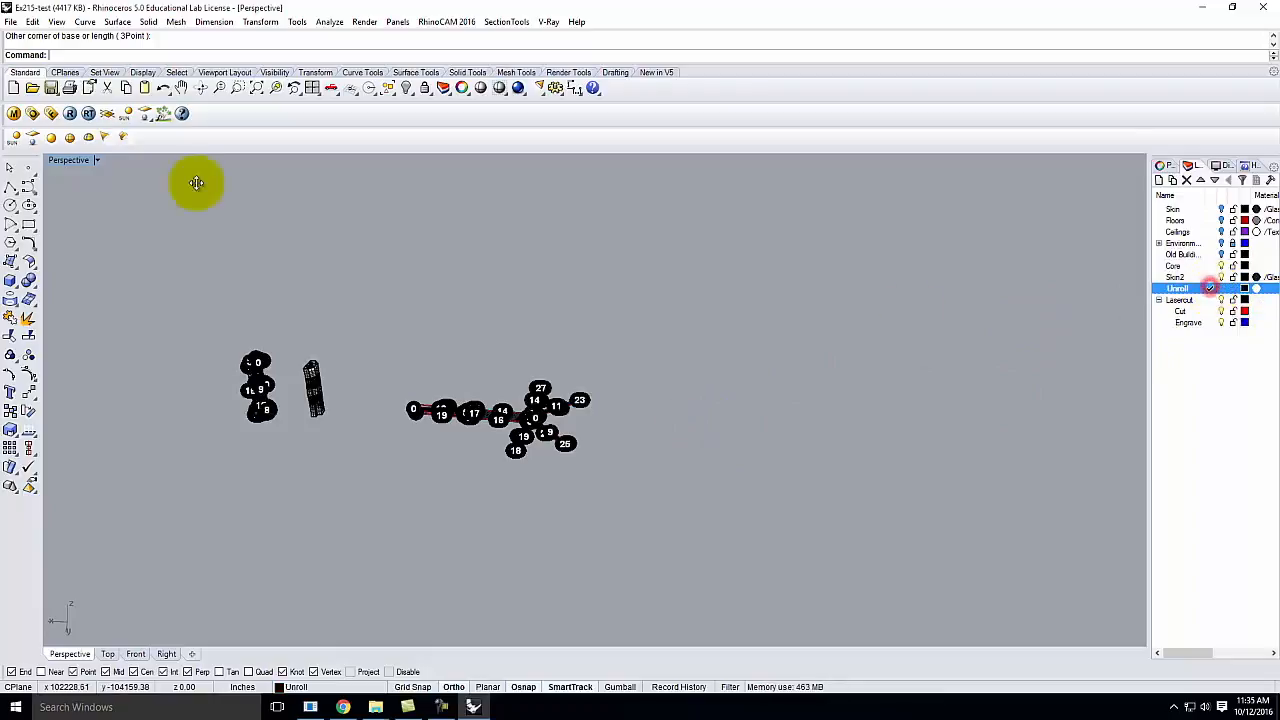
Create a box in the empty area beside the unrolled pieces with a 100' by 200' base and a height of 600'
{"action": "left_click", "coordinate": [12, 279]}
{"action": "left_click", "coordinate": [740, 443]}
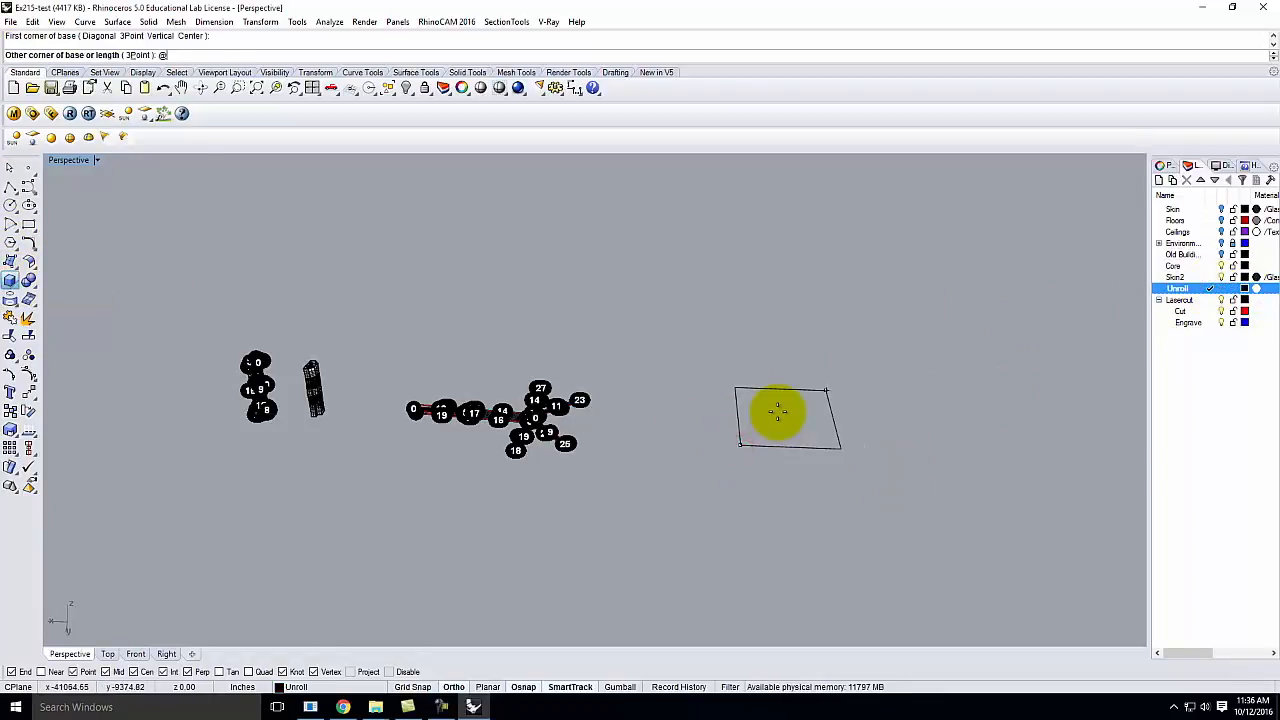
{"action": "type", "text": "@100',200'"}
{"action": "key", "text": "Return"}
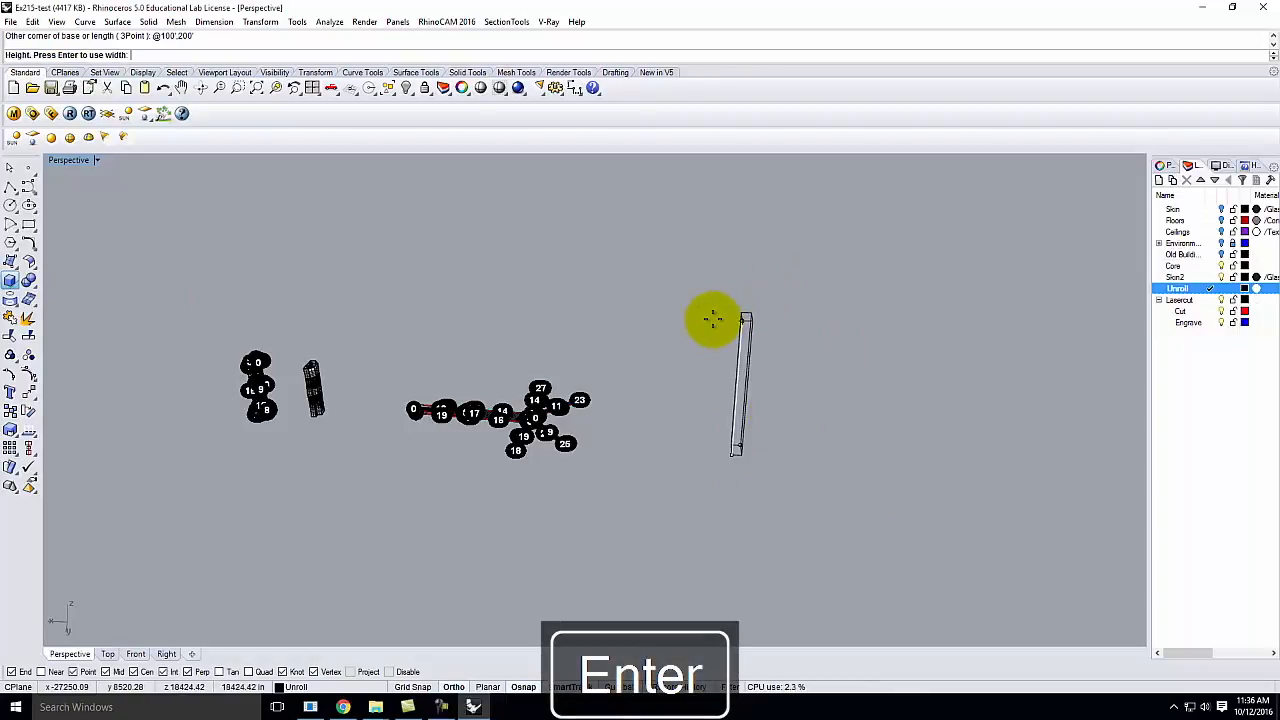
{"action": "type", "text": "600"}
{"action": "key", "text": "Return"}
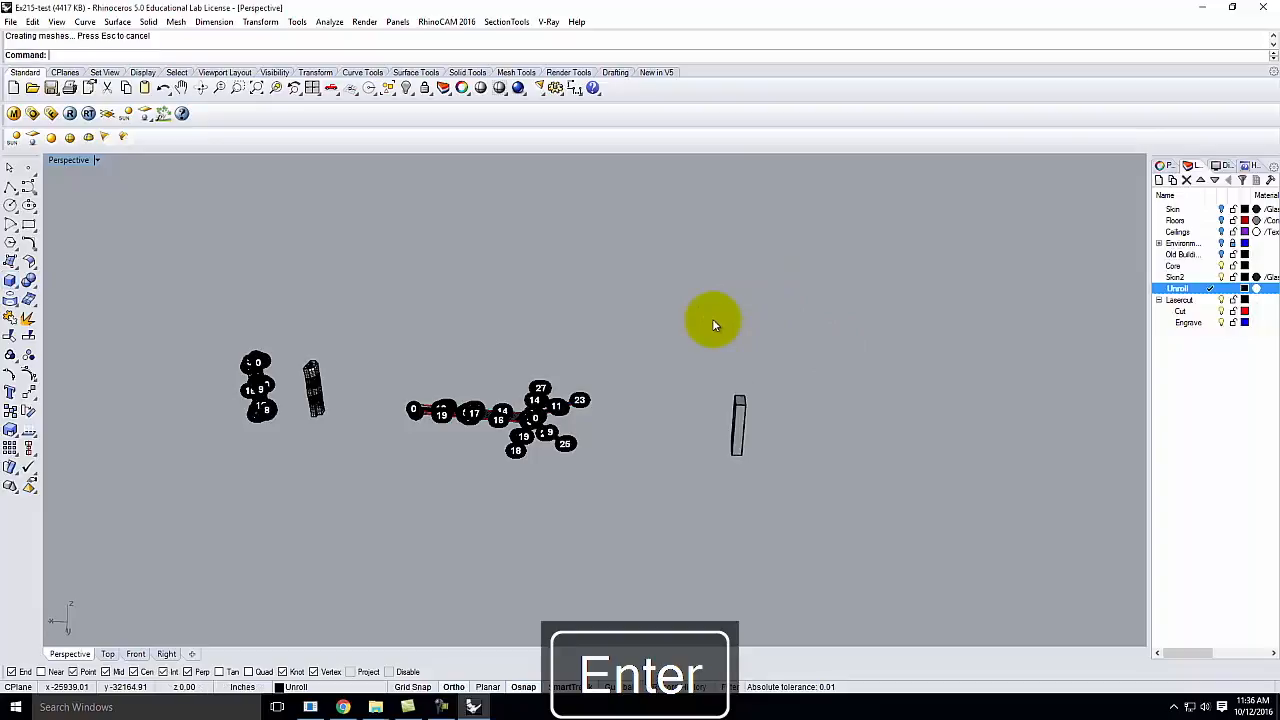
Start CageEdit on the new box with its bounding box as control object in the World coordinate system
{"action": "mouse_move", "coordinate": [767, 473]}
{"action": "right_mouse_down"}
{"action": "mouse_move", "coordinate": [782, 381]}
{"action": "mouse_move", "coordinate": [726, 378]}
{"action": "mouse_move", "coordinate": [631, 383]}
{"action": "mouse_move", "coordinate": [568, 474]}
{"action": "mouse_move", "coordinate": [523, 263]}
{"action": "mouse_move", "coordinate": [517, 290]}
{"action": "right_mouse_up"}
{"action": "left_click", "coordinate": [515, 290]}
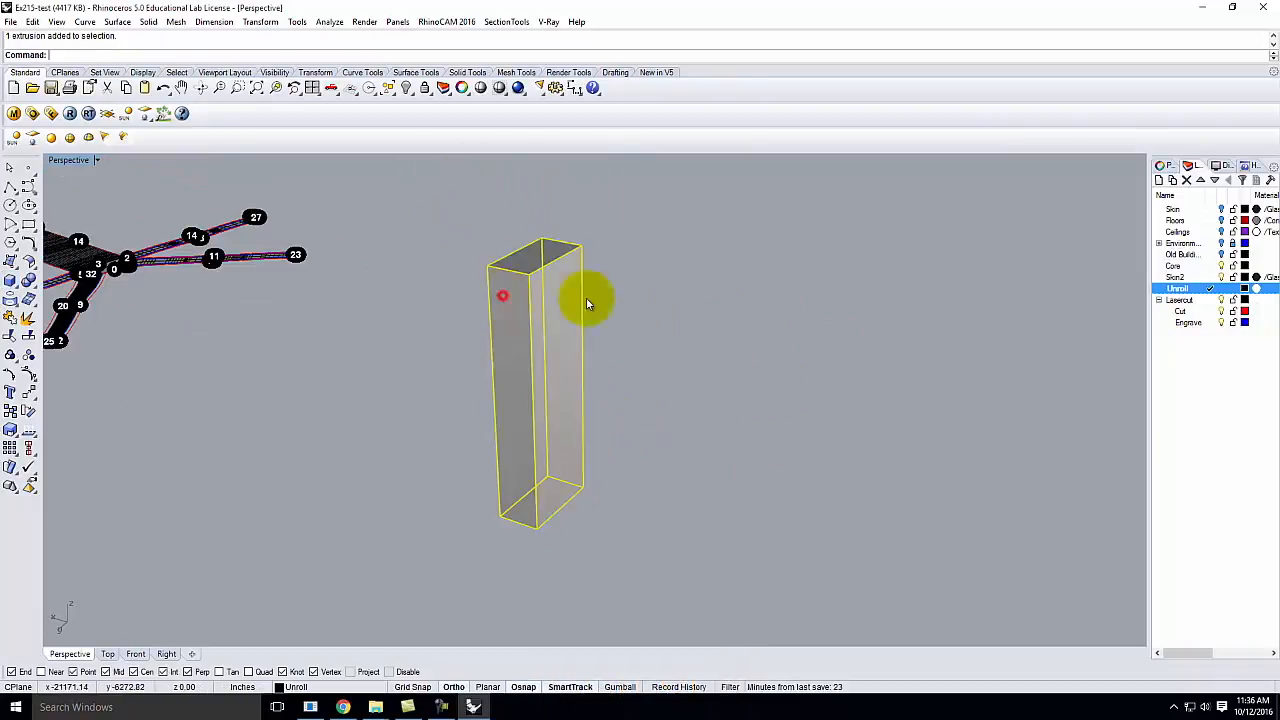
{"action": "type", "text": "ca"}
{"action": "key", "text": "BackSpace"}
{"action": "type", "text": "age"}
{"action": "type", "text": "die"}
{"action": "key", "text": "BackSpace"}
{"action": "key", "text": "BackSpace"}
{"action": "key", "text": "BackSpace"}
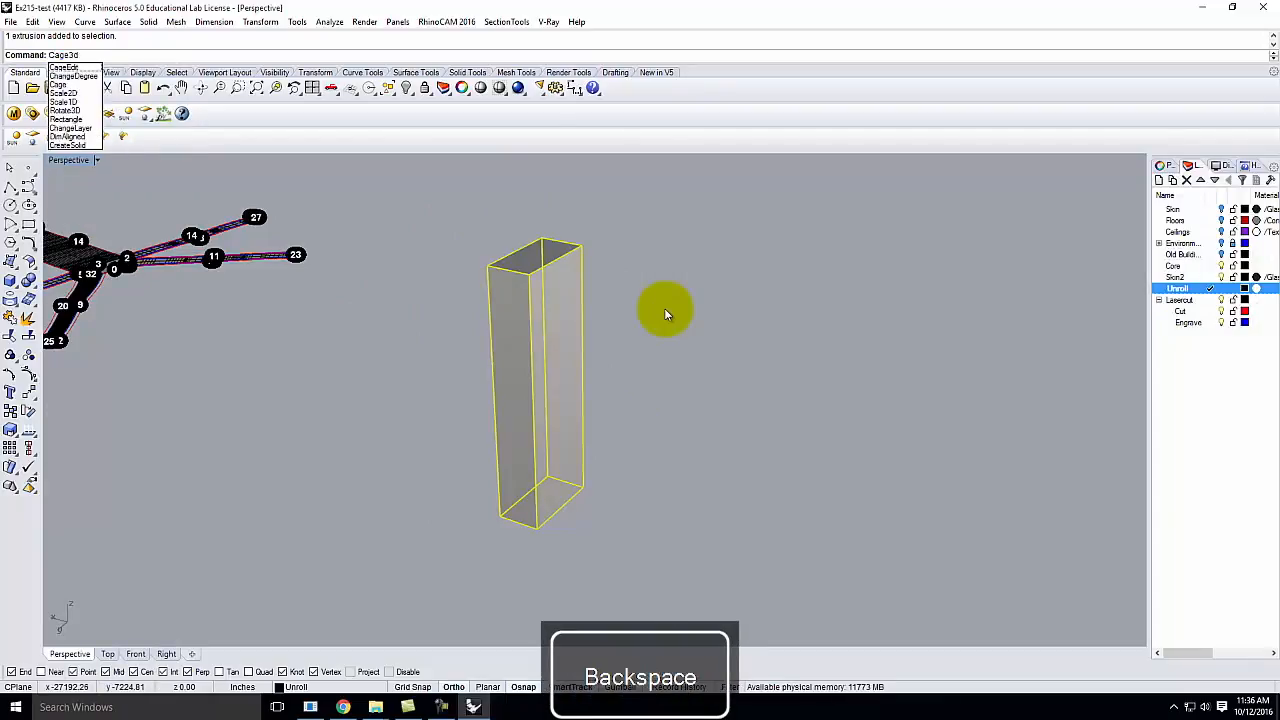
{"action": "type", "text": "d"}
{"action": "key", "text": "BackSpace"}
{"action": "type", "text": "dit"}
{"action": "key", "text": "Return"}
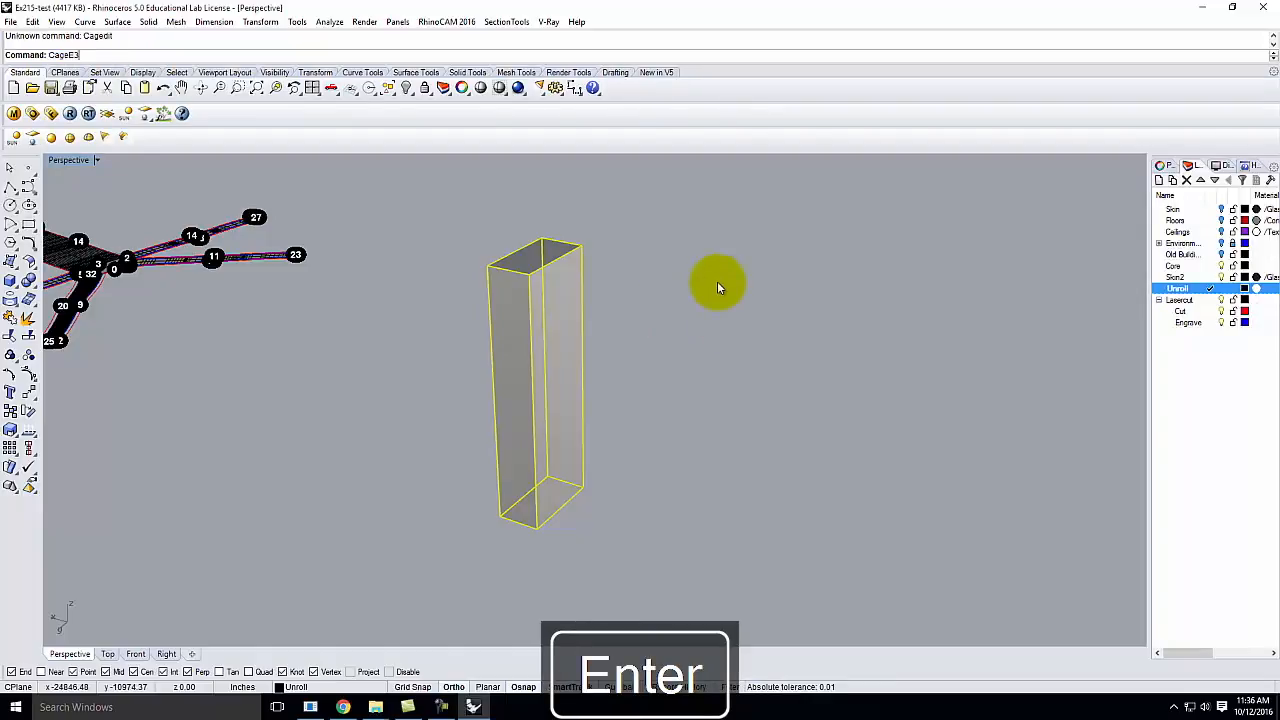
{"action": "type", "text": "CageEd"}
{"action": "key", "text": "BackSpace"}
{"action": "type", "text": "dit"}
{"action": "key", "text": "Return"}
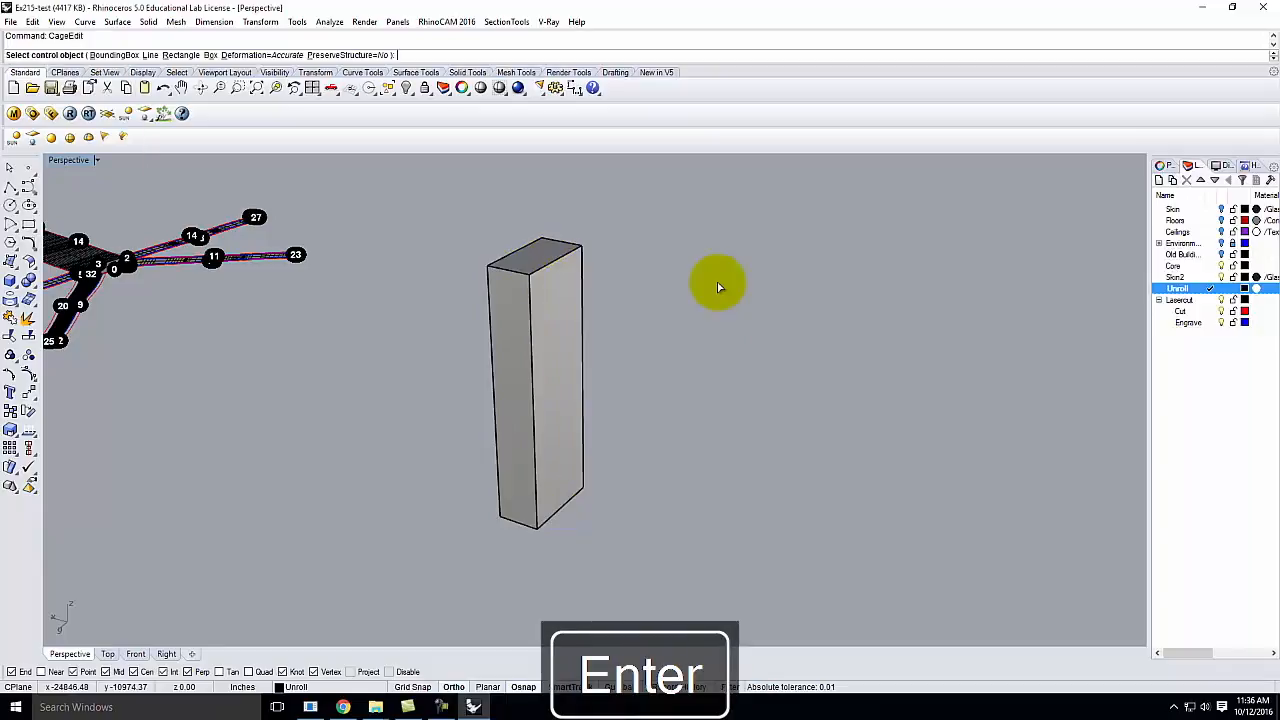
{"action": "left_click", "coordinate": [115, 55]}
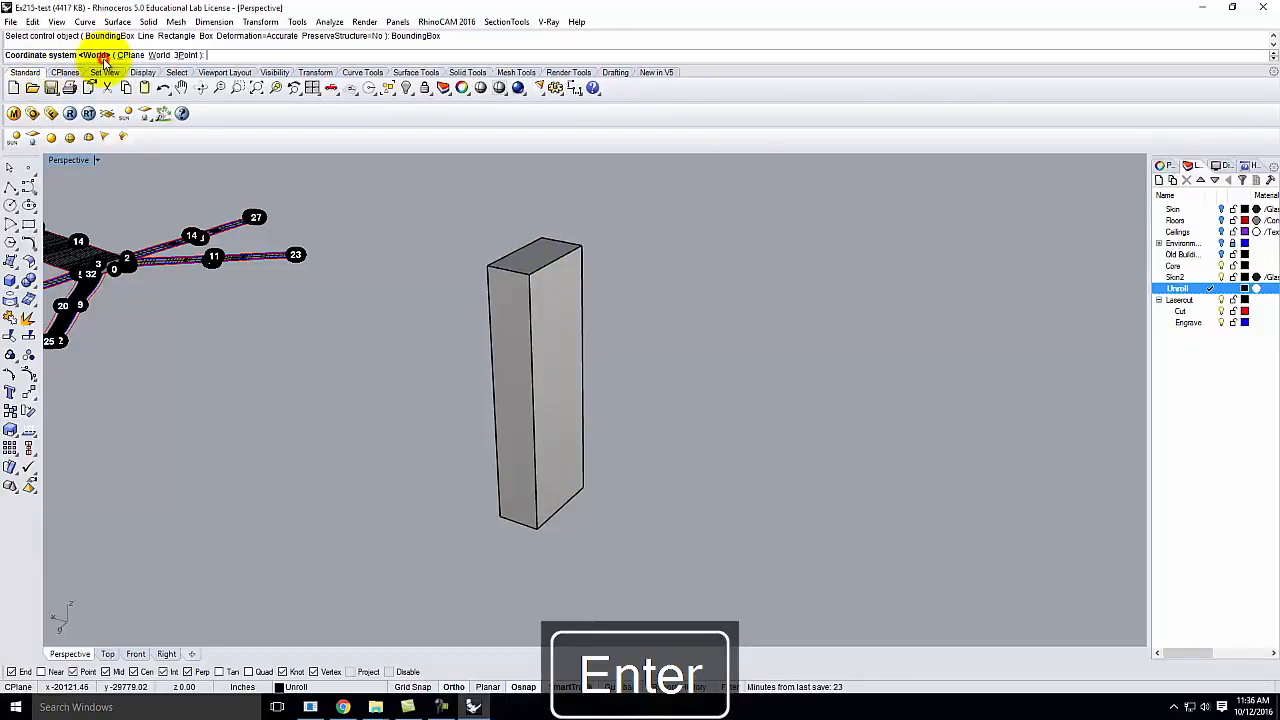
{"action": "left_click", "coordinate": [230, 80]}
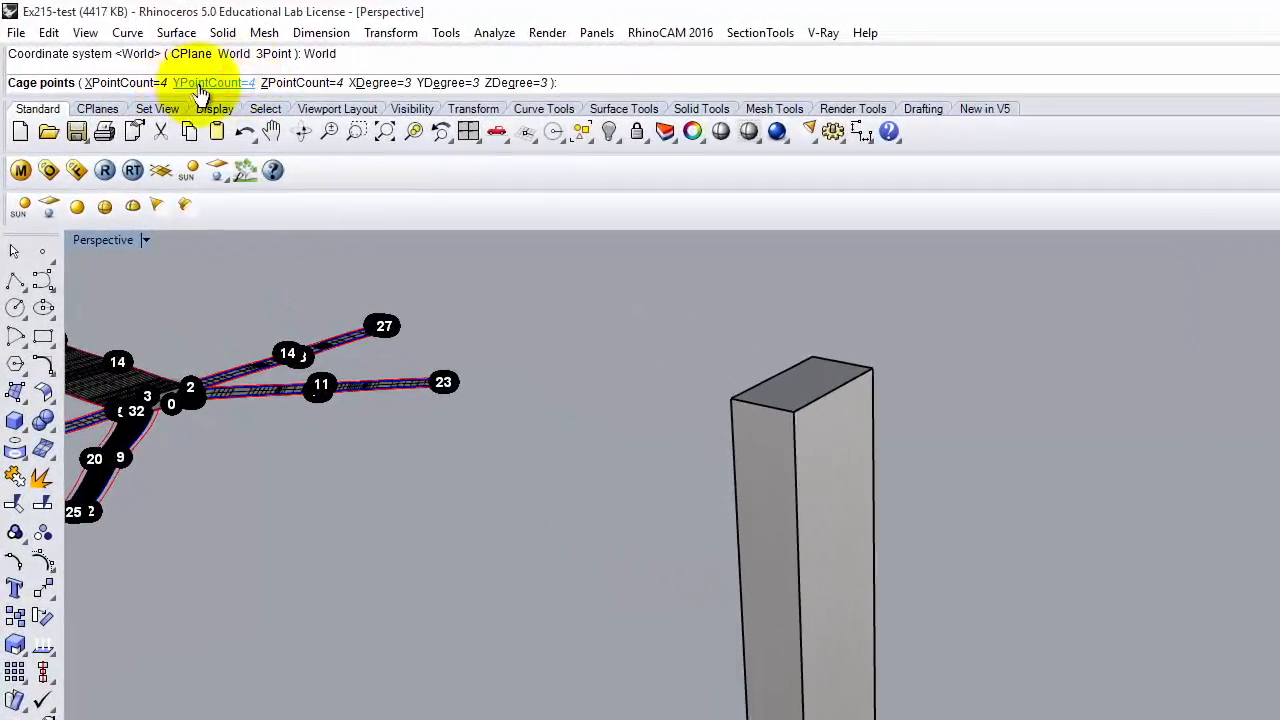
Set the cage's X, Y and Z point counts to 3 and apply it to the Global region
{"action": "left_click", "coordinate": [119, 79]}
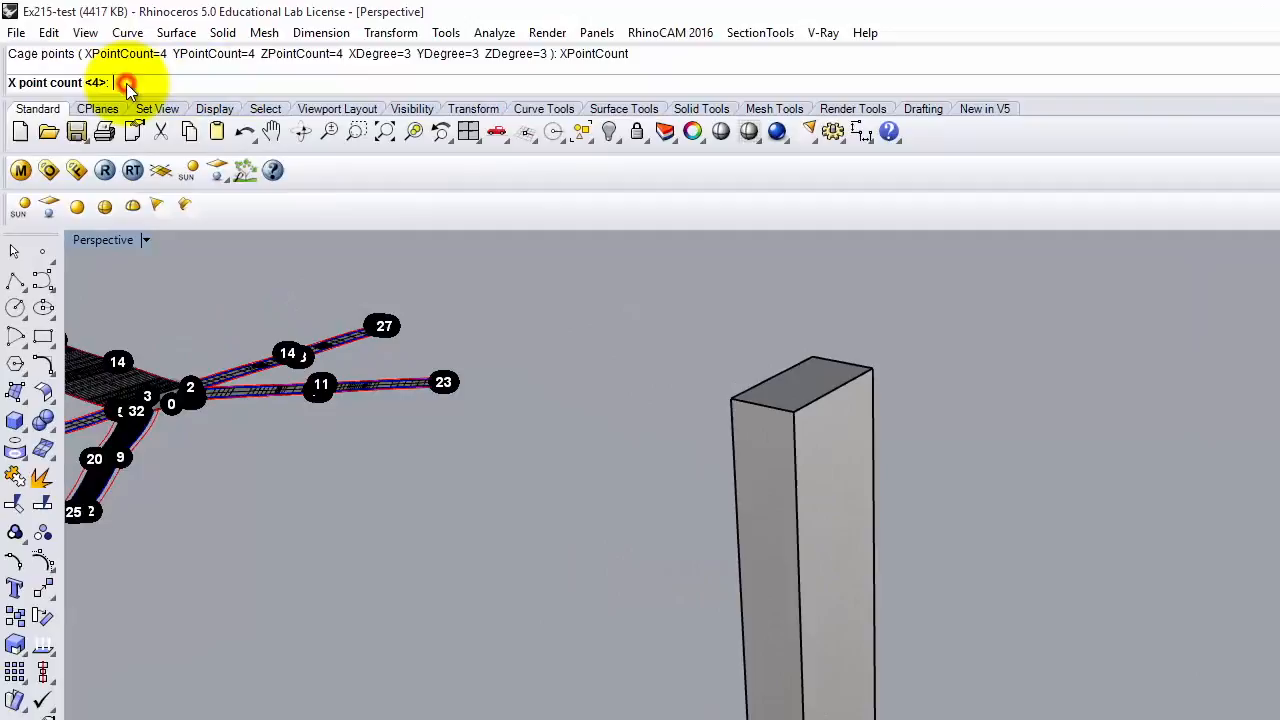
{"action": "type", "text": "3"}
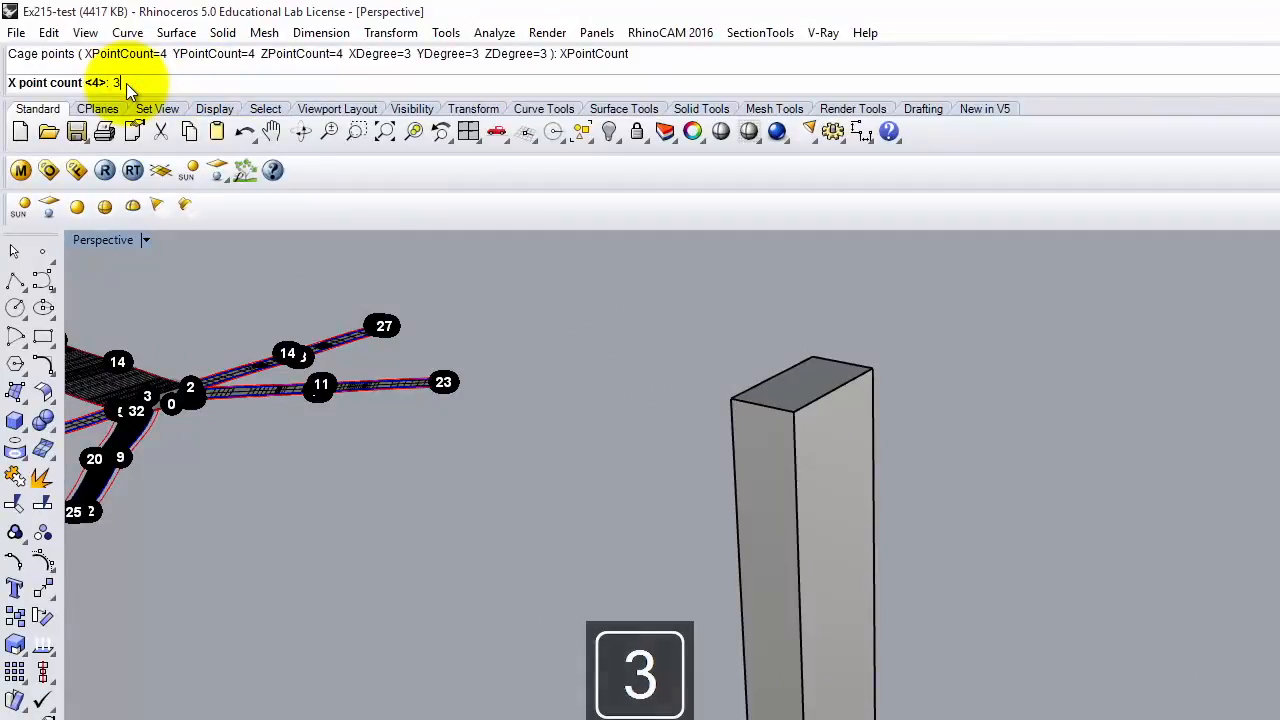
{"action": "key", "text": "Return"}
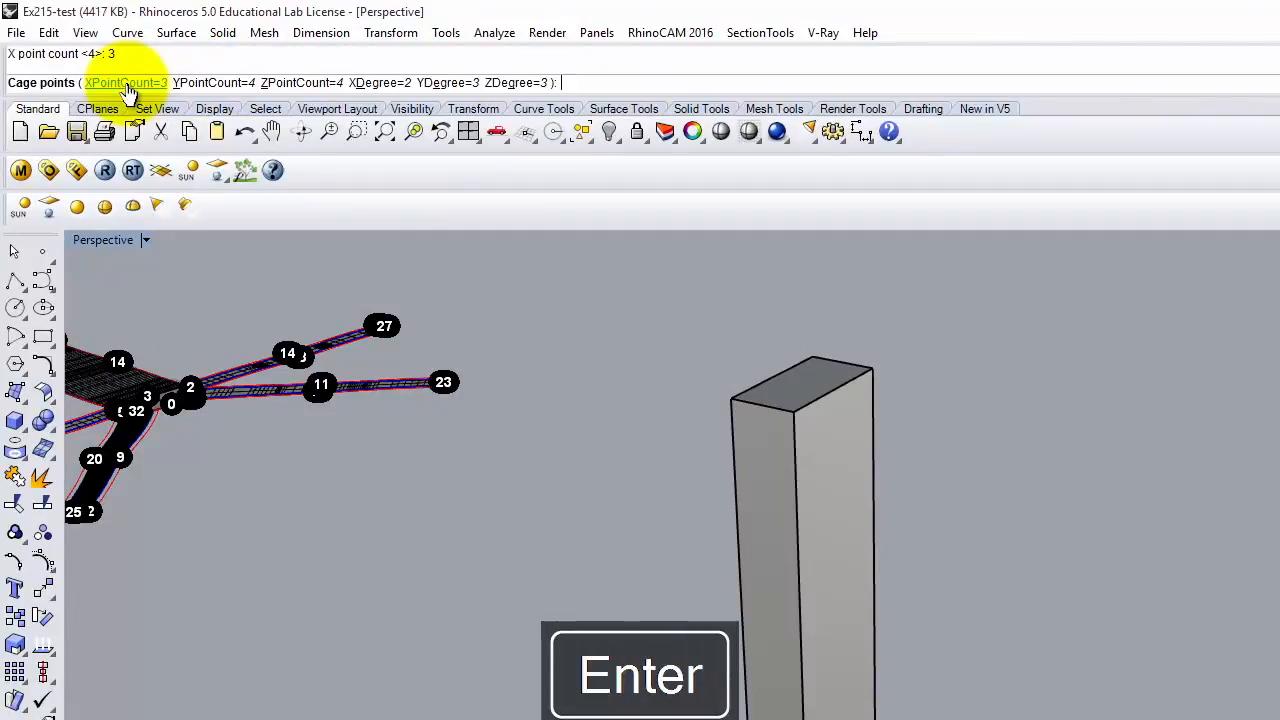
{"action": "left_click", "coordinate": [195, 83]}
{"action": "type", "text": "3"}
{"action": "key", "text": "Return"}
{"action": "left_click", "coordinate": [264, 83]}
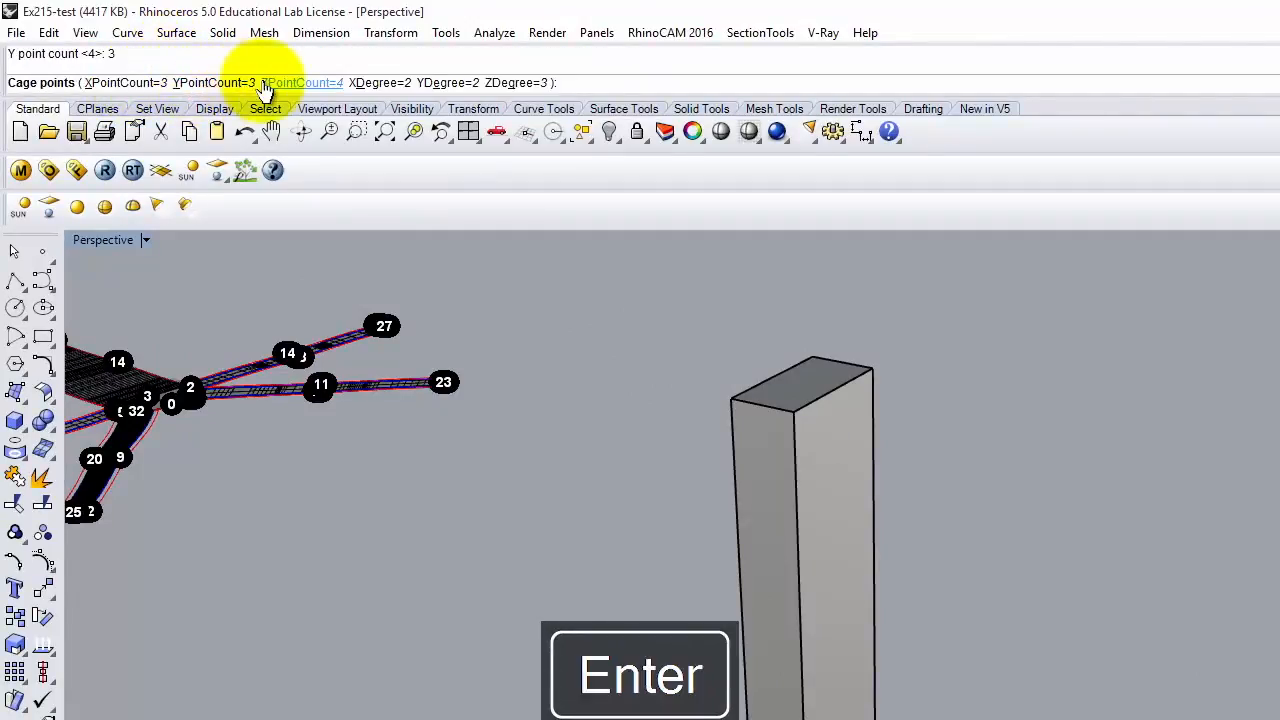
{"action": "type", "text": "3"}
{"action": "key", "text": "Return"}
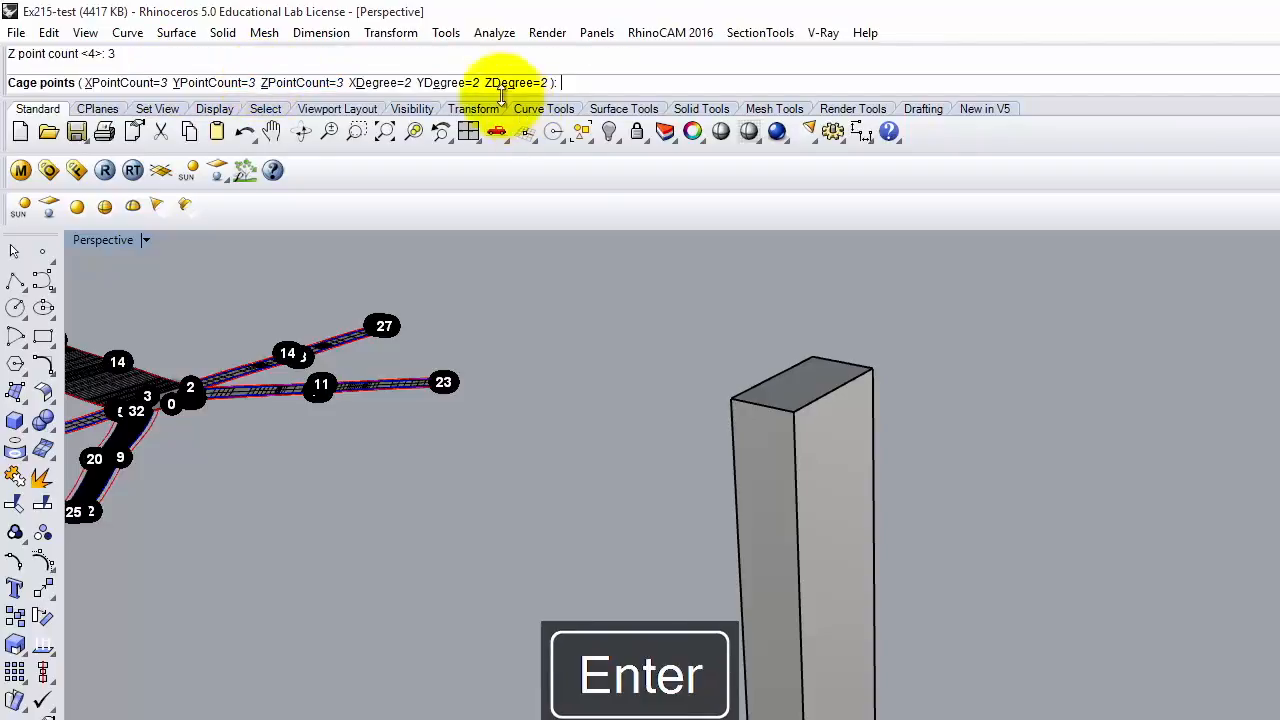
{"action": "key", "text": "Return"}
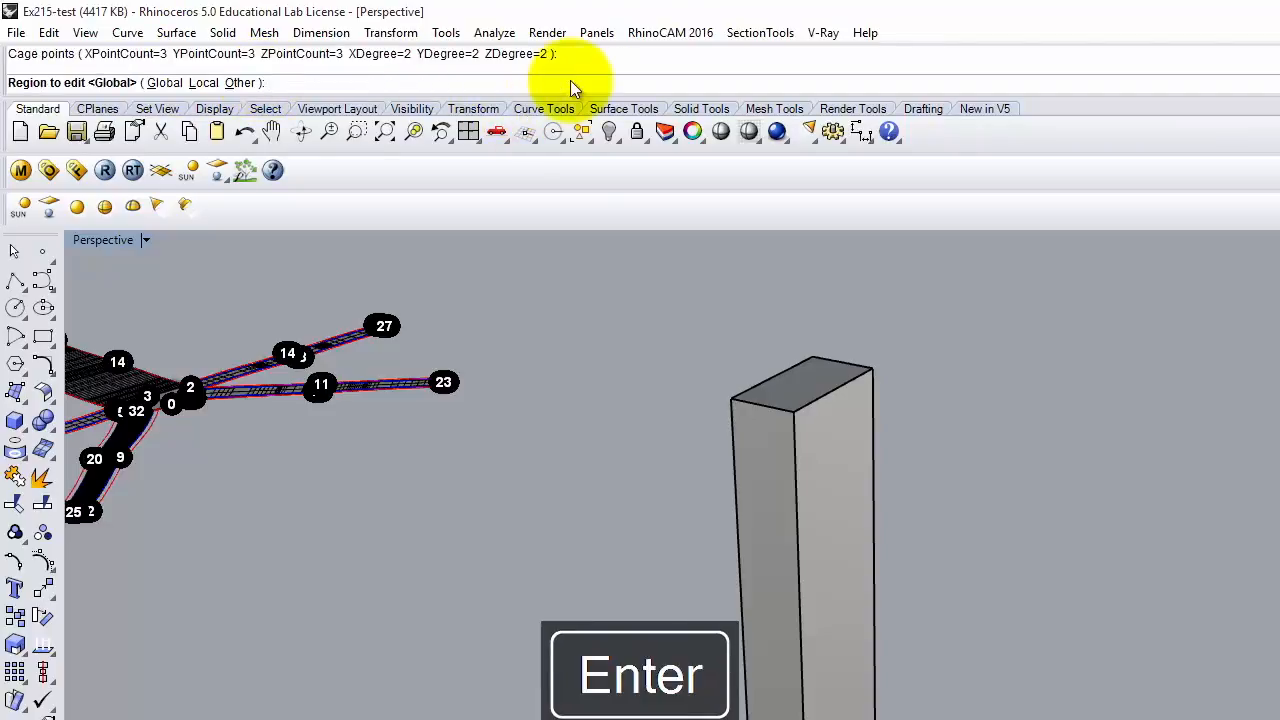
{"action": "key", "text": "Return"}
Move the middle level of cage points sideways to bend the box
{"action": "left_click_drag", "start_coordinate": [625, 514], "coordinate": [1121, 682]}
{"action": "type", "text": "Move"}
{"action": "key", "text": "Return"}
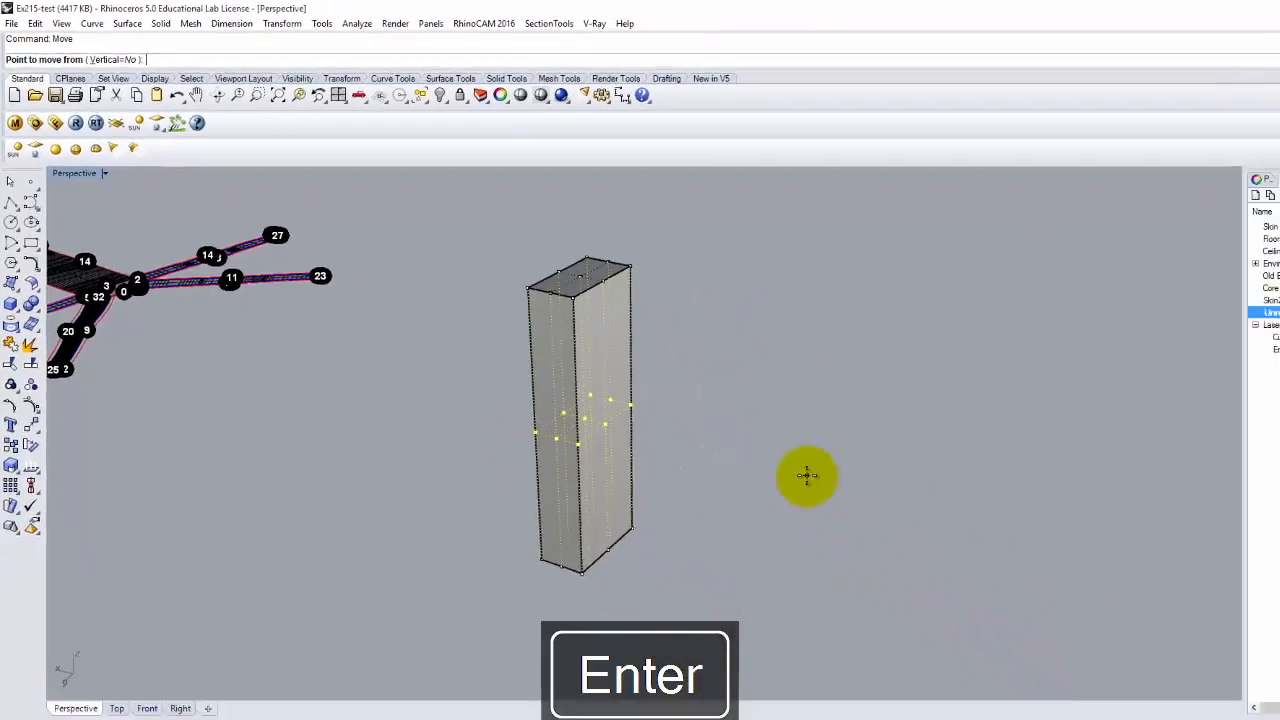
{"action": "left_click", "coordinate": [752, 543]}
{"action": "left_click", "coordinate": [770, 527]}
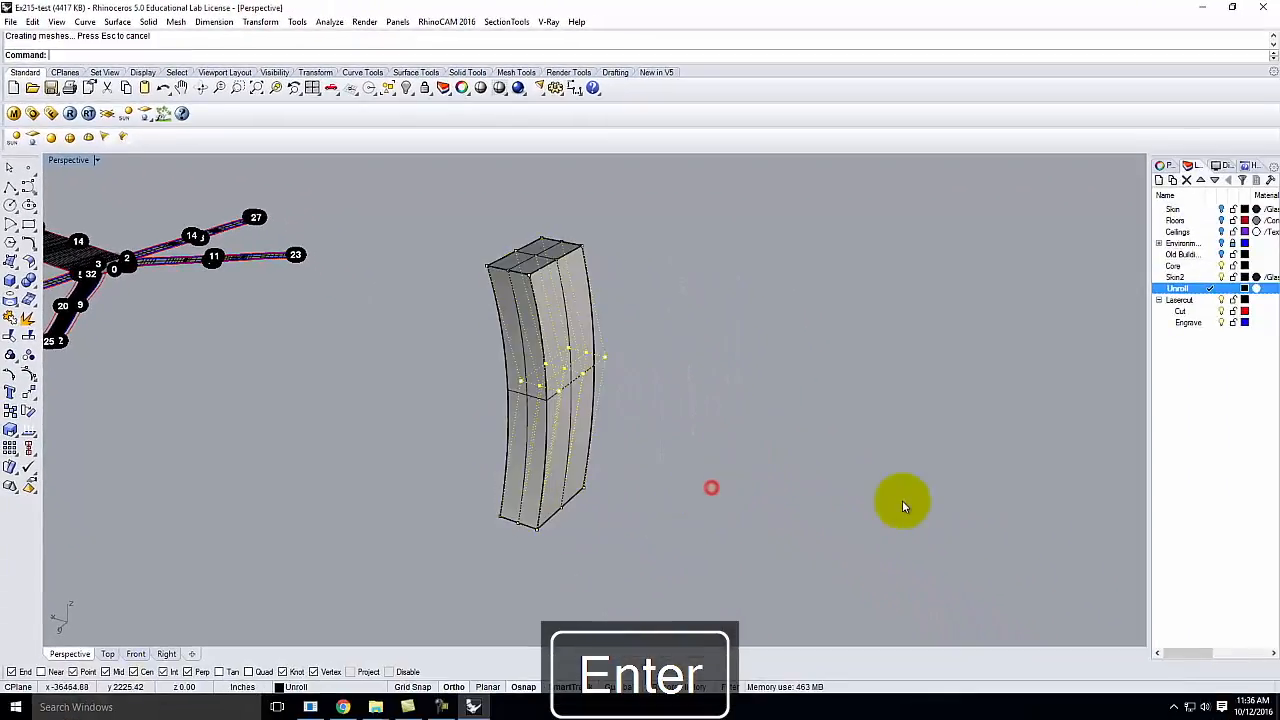
Finish the cage edit and create a rectangular plane on the ground that extends beyond the bent box's base on all sides
{"action": "key", "text": "Escape"}
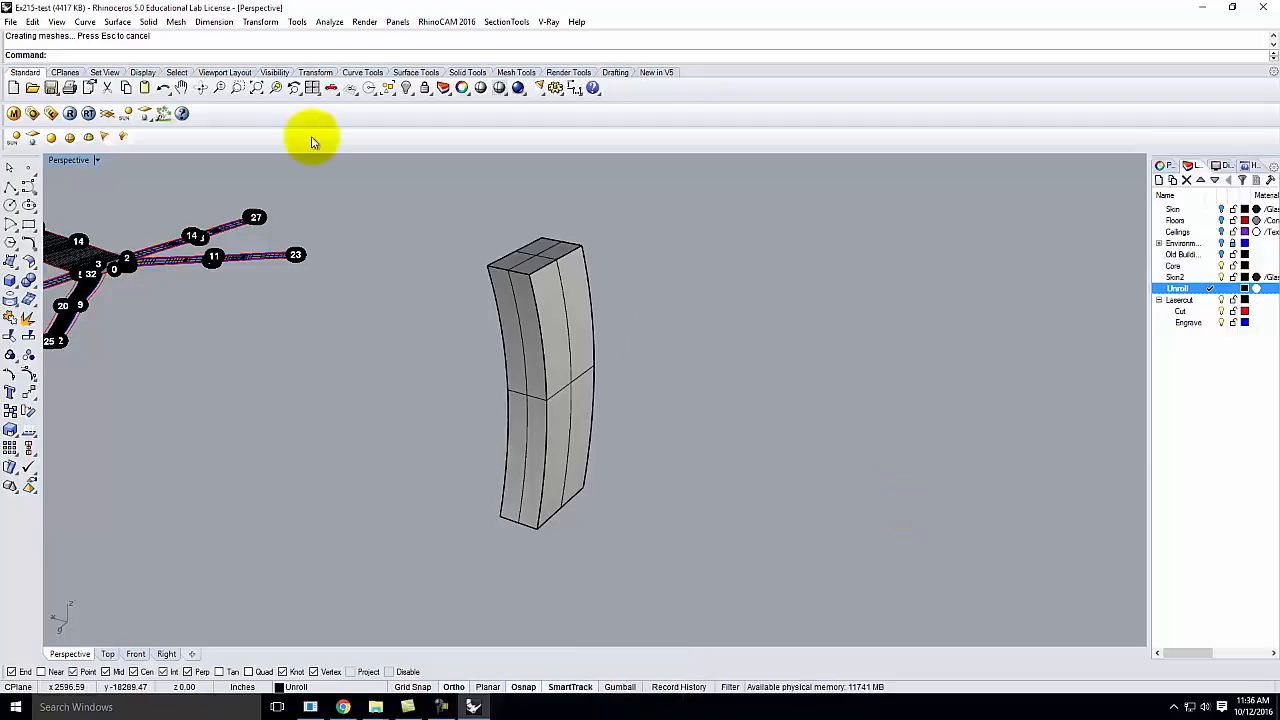
{"action": "left_click", "coordinate": [10, 270]}
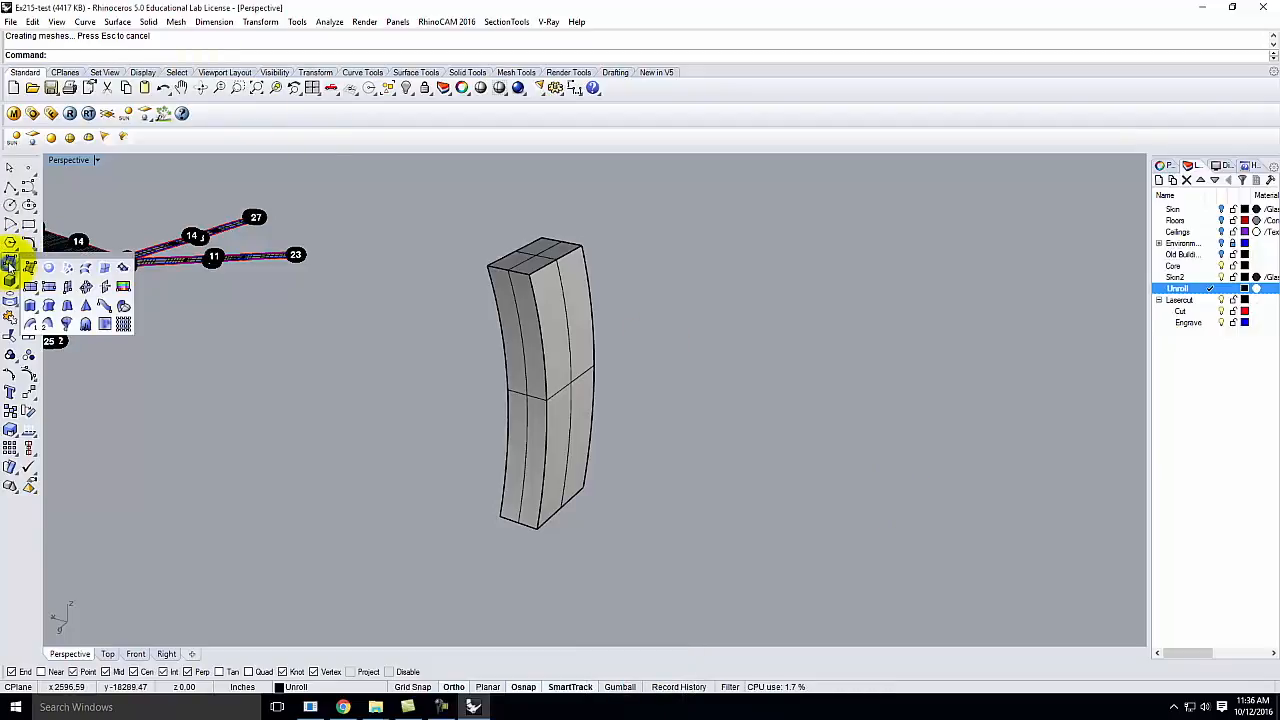
{"action": "left_click", "coordinate": [33, 281]}
{"action": "left_click", "coordinate": [423, 534]}
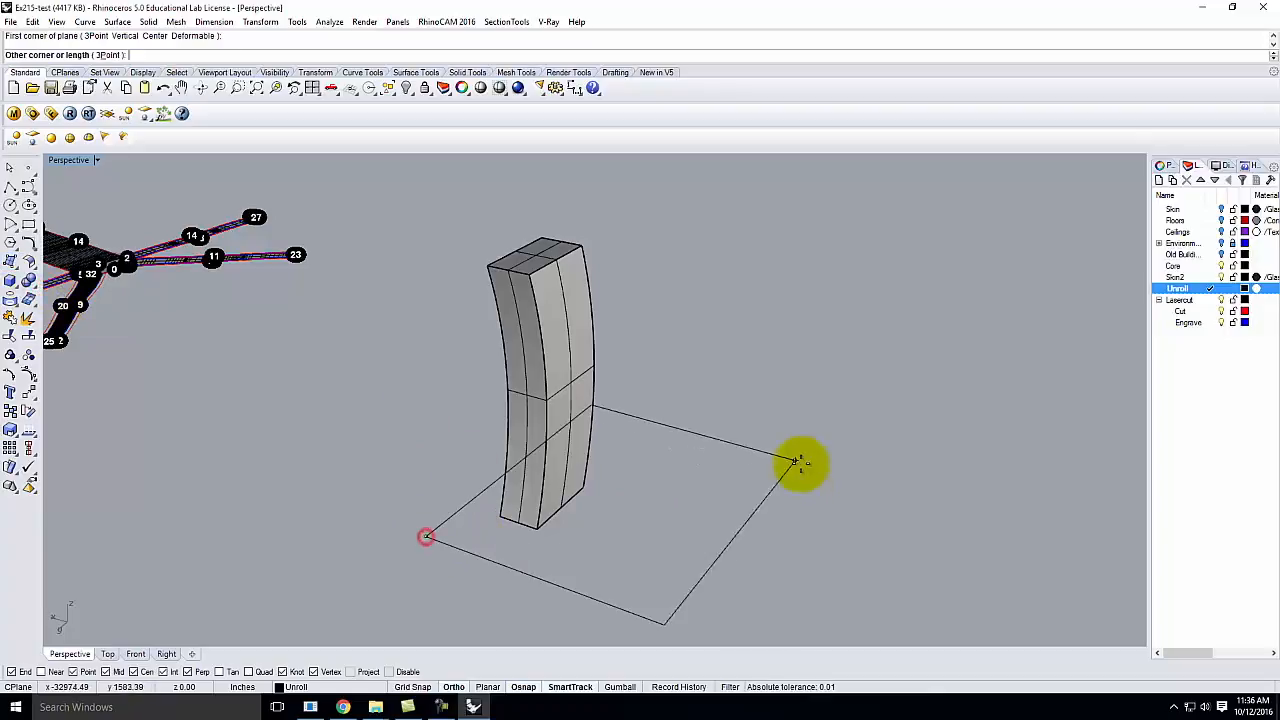
{"action": "left_click", "coordinate": [737, 440]}
Move the new plane vertically upward by 20'
{"action": "right_click_drag", "start_coordinate": [921, 556], "coordinate": [757, 565]}
{"action": "left_click", "coordinate": [669, 559]}
{"action": "type", "text": "move"}
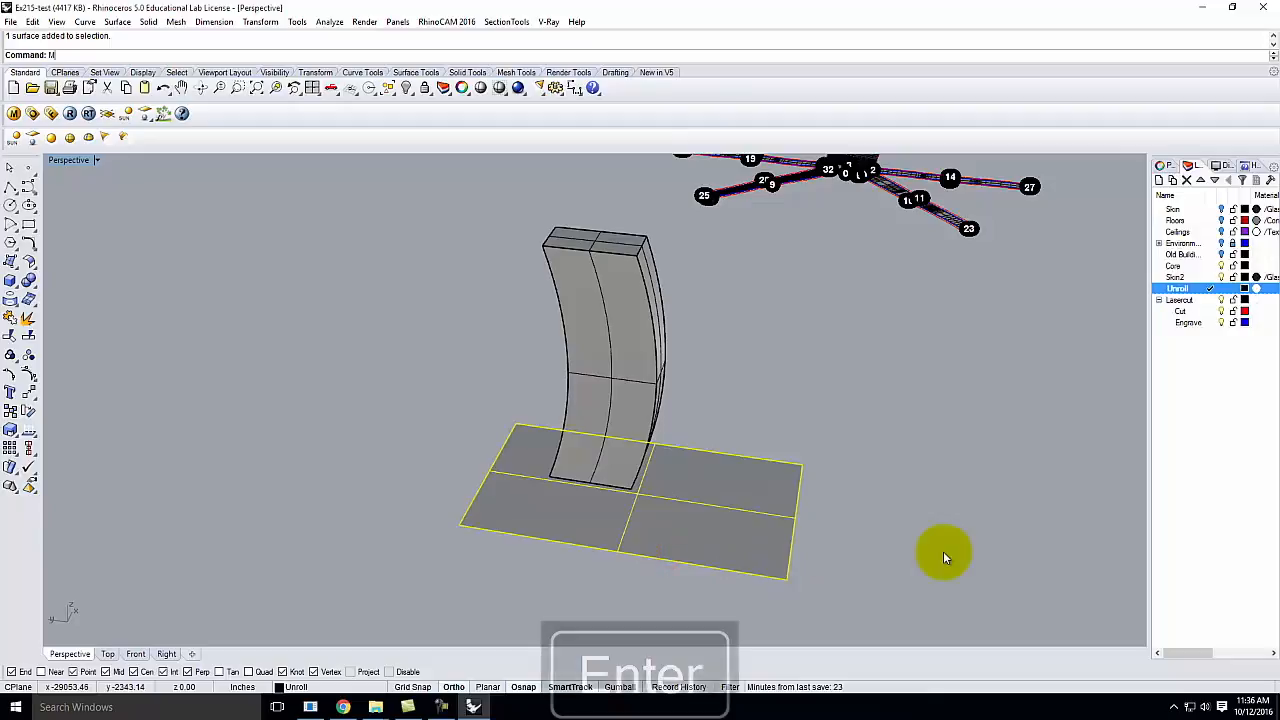
{"action": "key", "text": "Return"}
{"action": "type", "text": "v"}
{"action": "key", "text": "Return"}
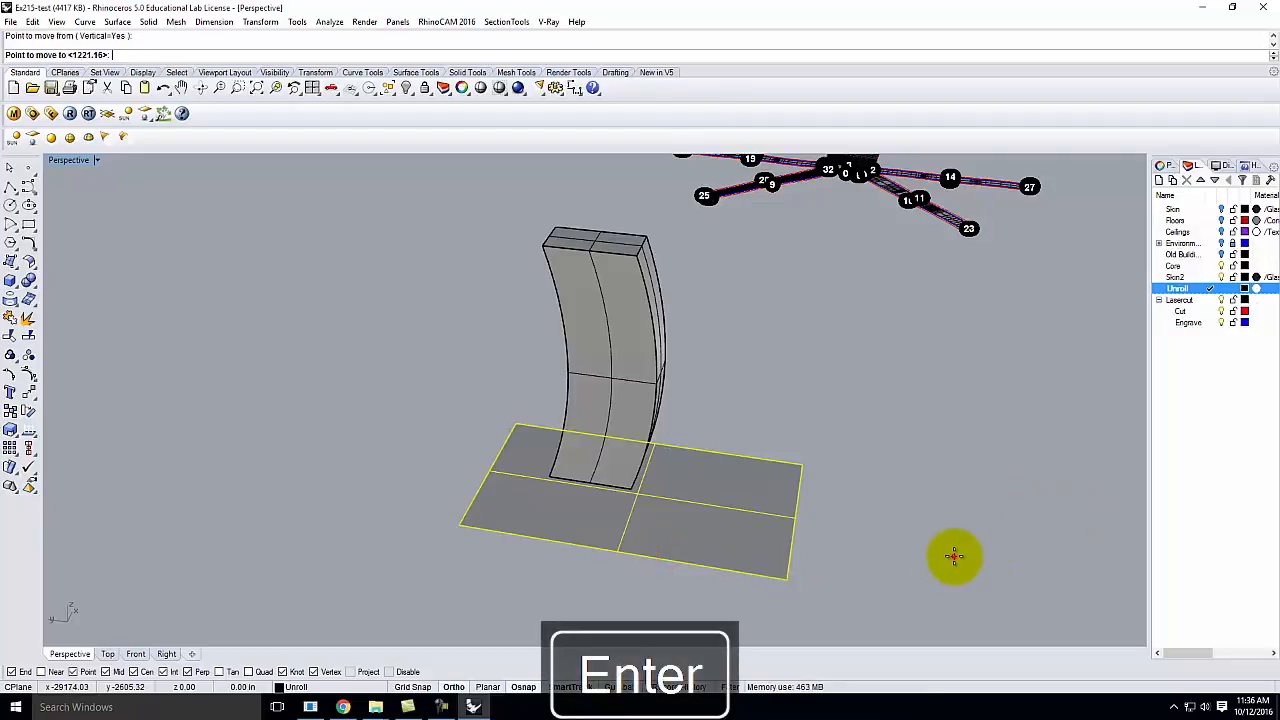
{"action": "left_click", "coordinate": [950, 556]}
{"action": "type", "text": "20"}
{"action": "key", "text": "Return"}
Array the plane vertically with a Z count of 37 and a Z spacing of 16', keeping single counts in X and Y
{"action": "right_click_drag", "start_coordinate": [915, 496], "coordinate": [717, 524]}
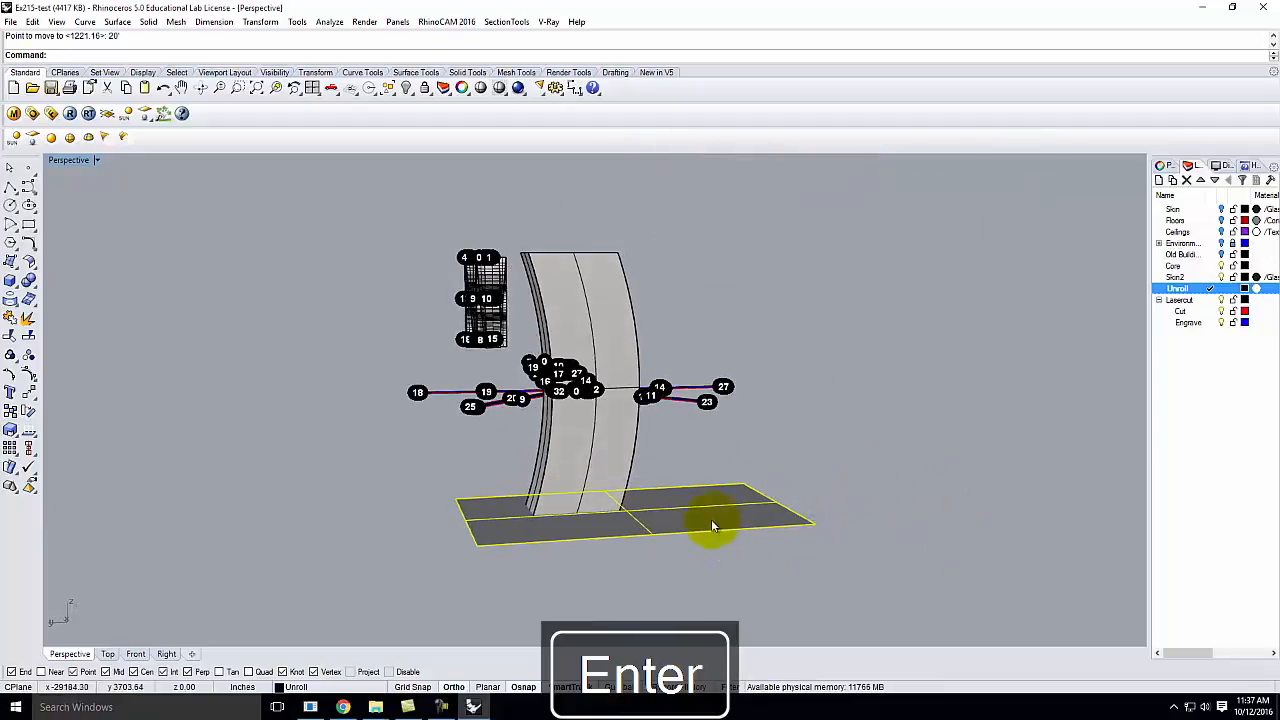
{"action": "scroll", "coordinate": [670, 519], "scroll_direction": "up", "scroll_amount": 3}
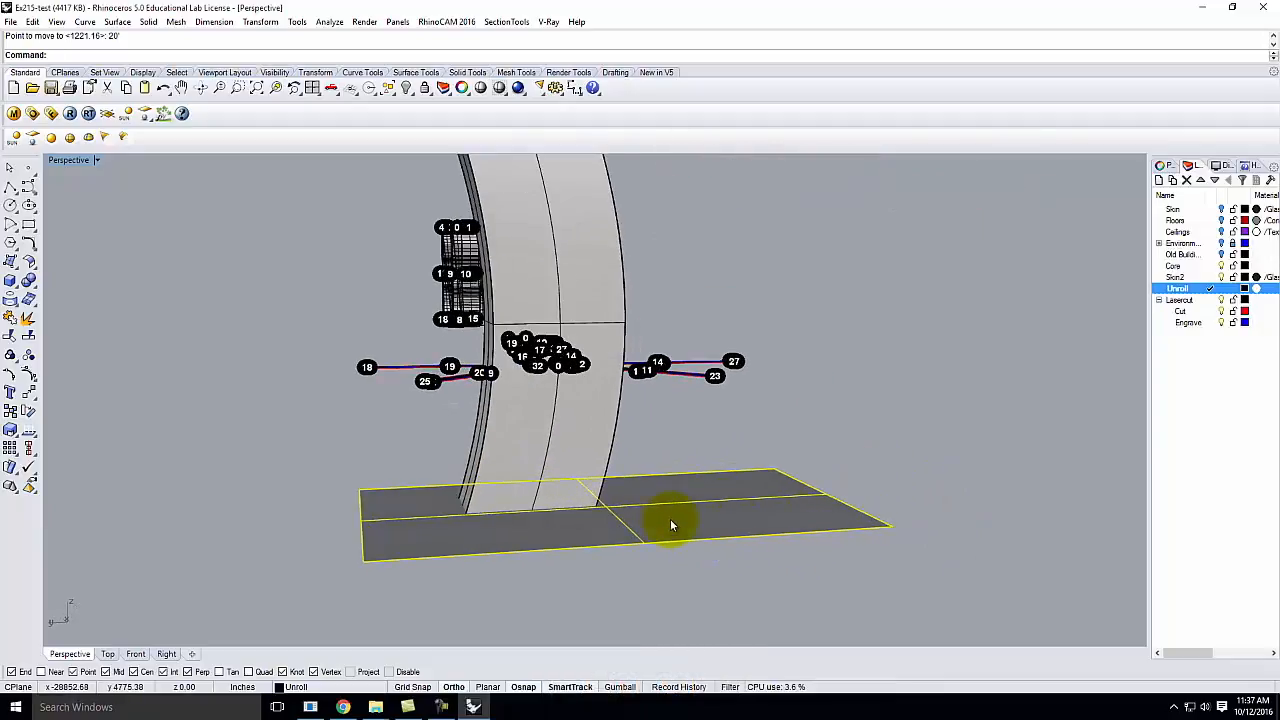
{"action": "key", "text": "Caps_Lock"}
{"action": "type", "text": "array"}
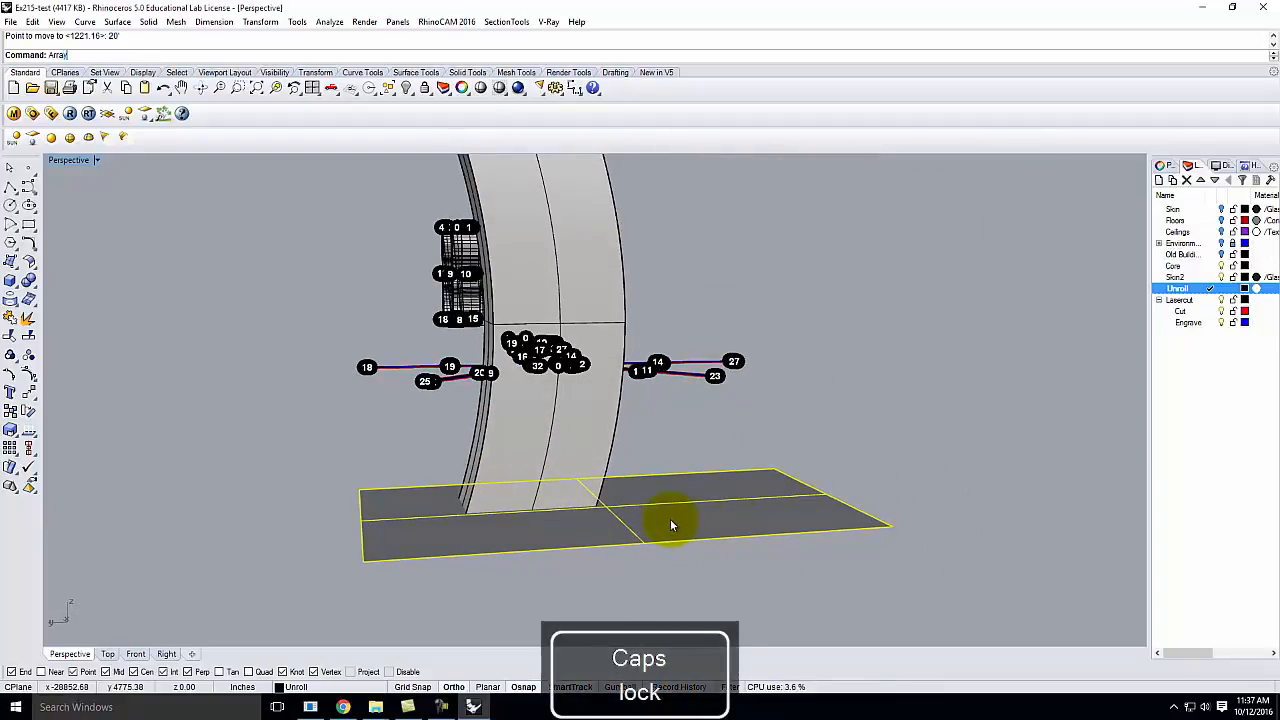
{"action": "key", "text": "Return"}
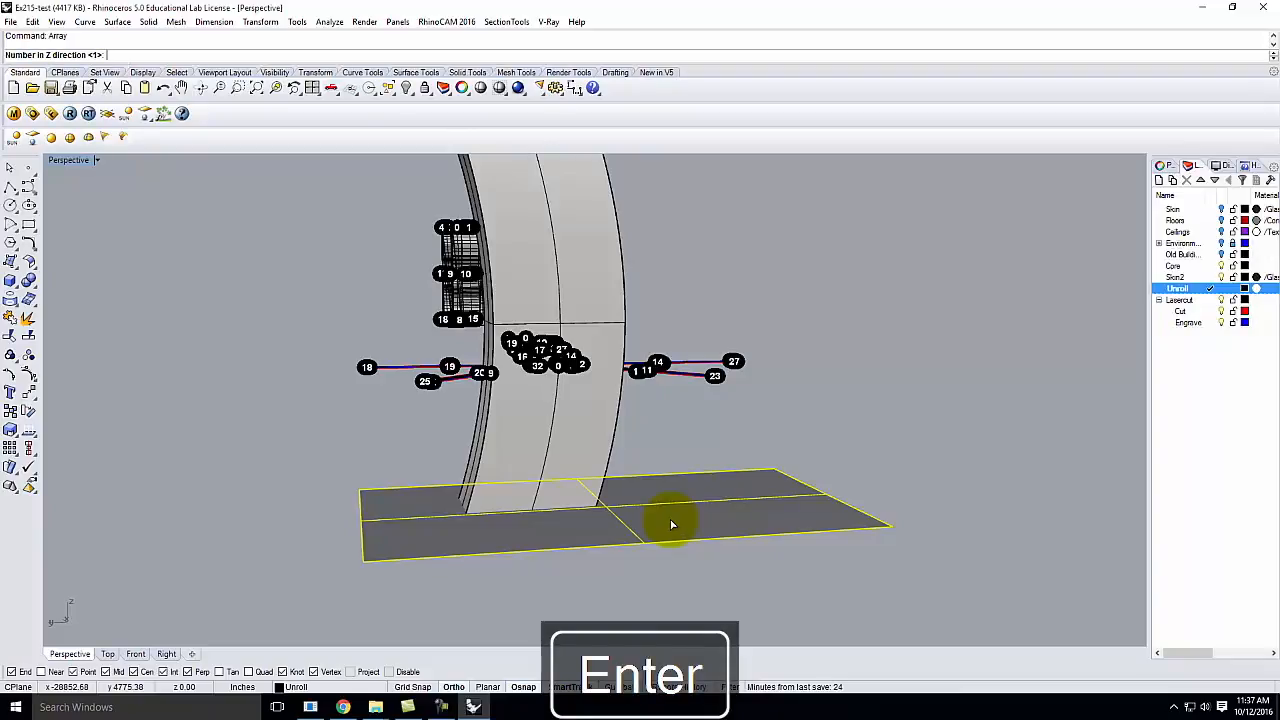
{"action": "type", "text": "37"}
{"action": "key", "text": "Return"}
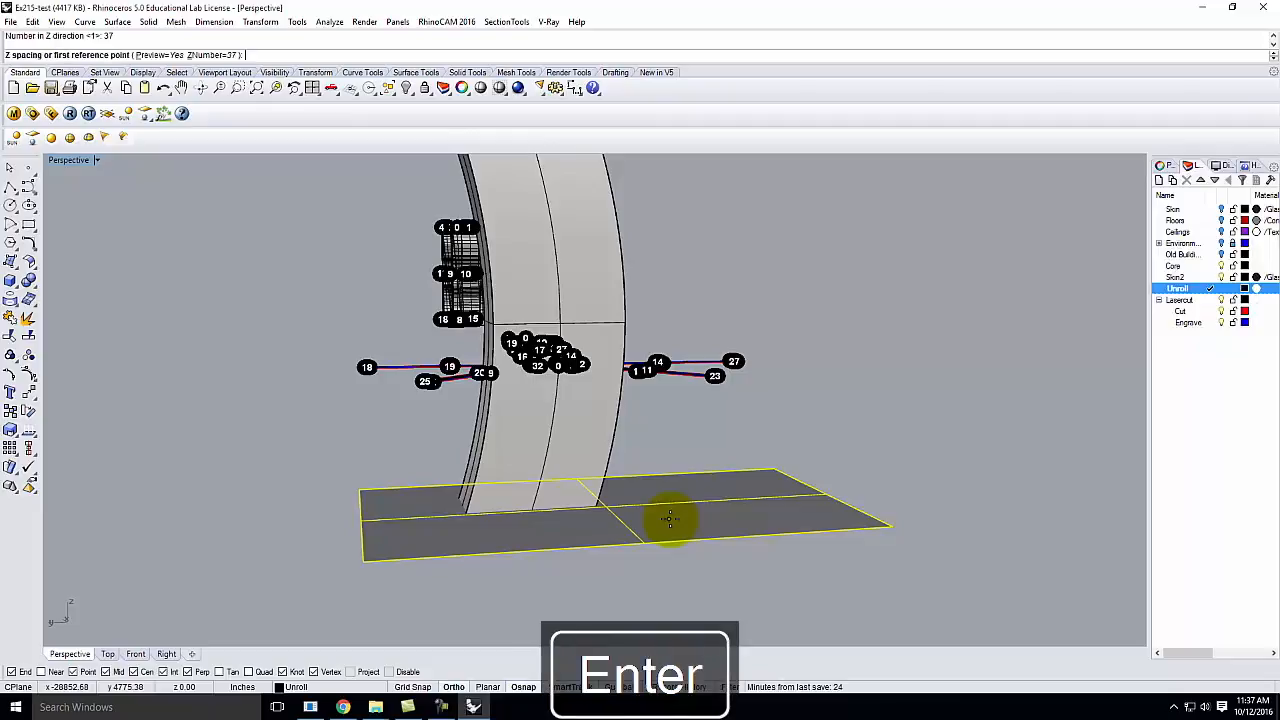
{"action": "type", "text": "16'"}
{"action": "key", "text": "Return"}
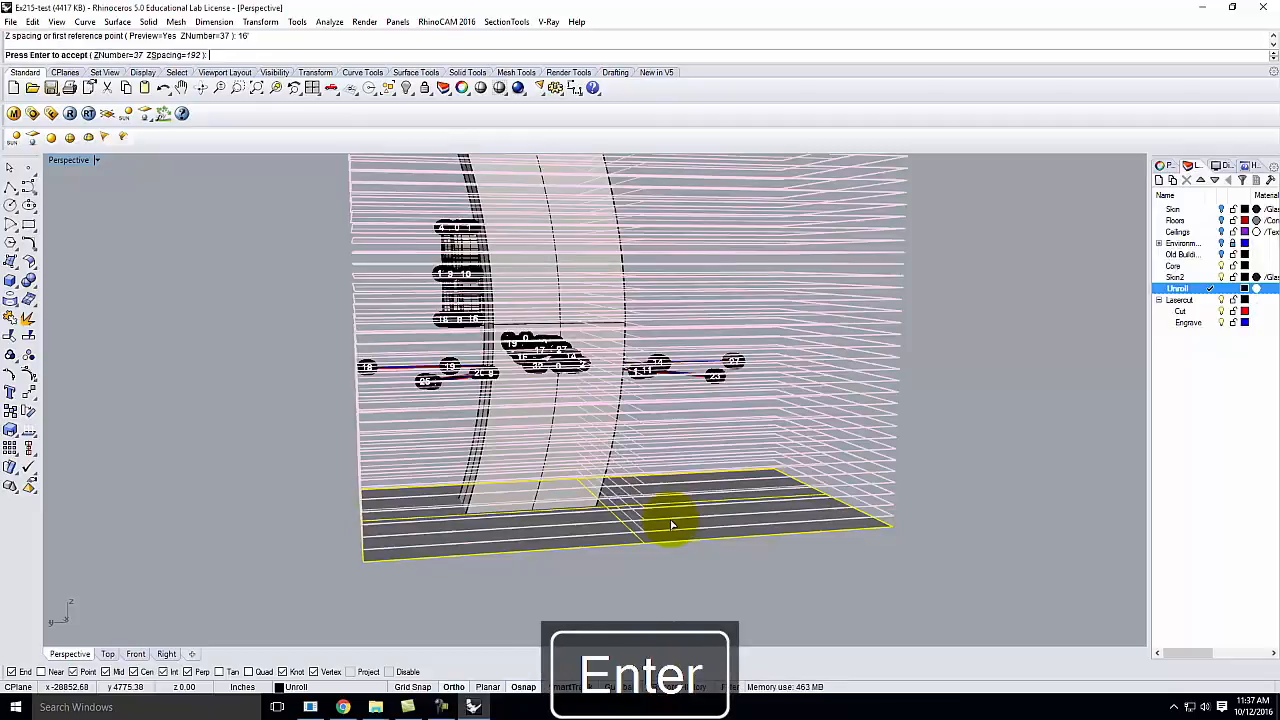
{"action": "key", "text": "Return"}
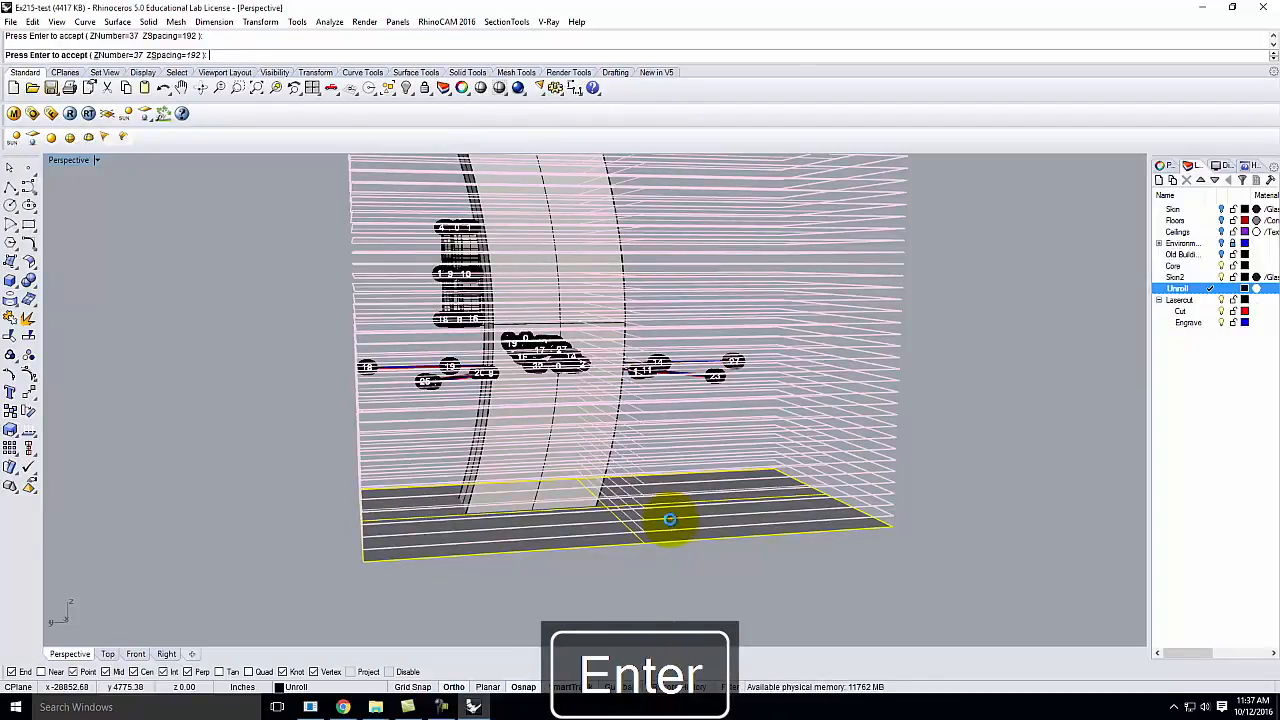
Select only the lowest plane of the stack around the bent box
{"action": "right_click_drag", "start_coordinate": [646, 520], "coordinate": [723, 551]}
{"action": "scroll", "coordinate": [650, 400], "scroll_direction": "down", "scroll_amount": 3}
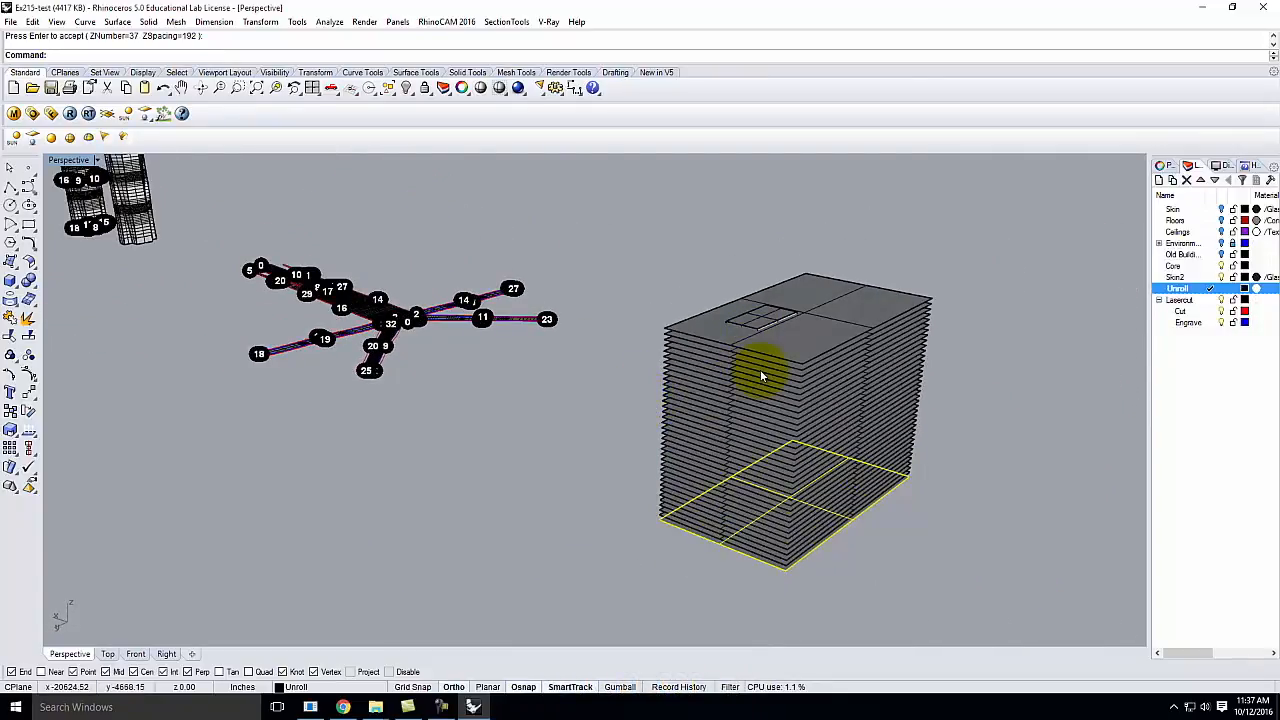
{"action": "scroll", "coordinate": [812, 385], "scroll_direction": "up", "scroll_amount": 10}
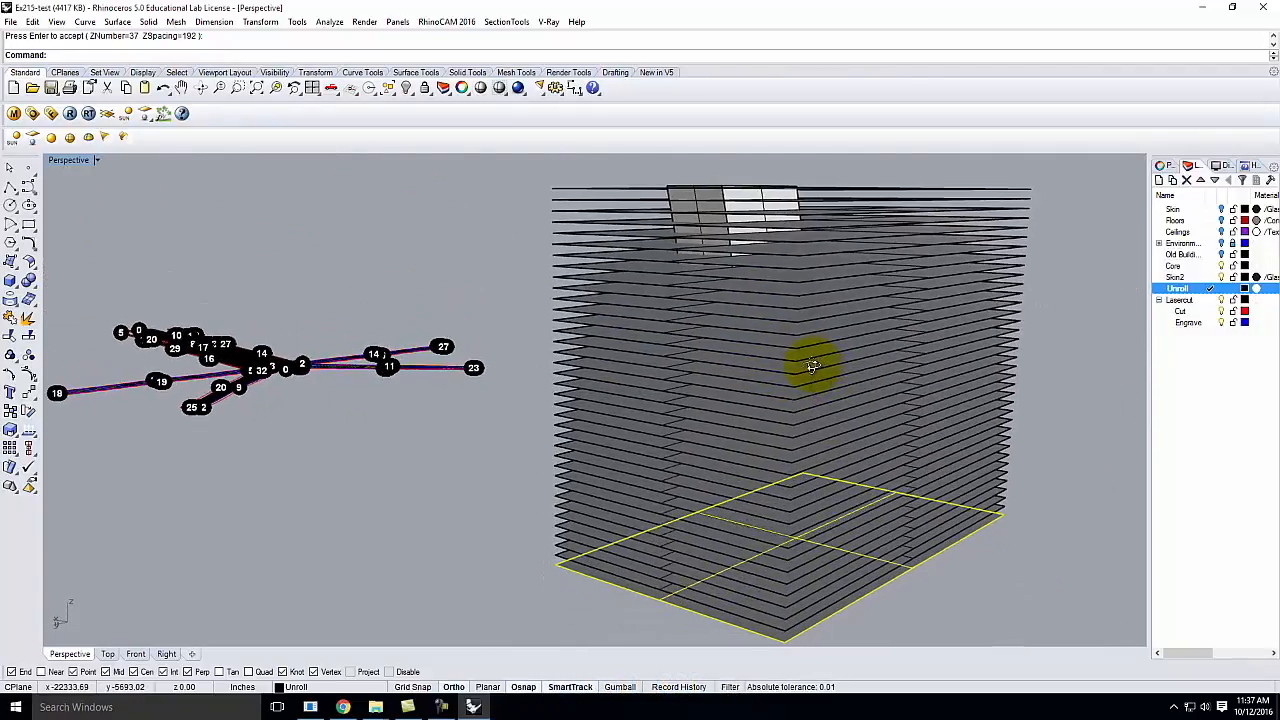
{"action": "scroll", "coordinate": [899, 608], "scroll_direction": "up", "scroll_amount": 10}
{"action": "left_click", "coordinate": [953, 600]}
{"action": "left_click", "coordinate": [880, 507]}
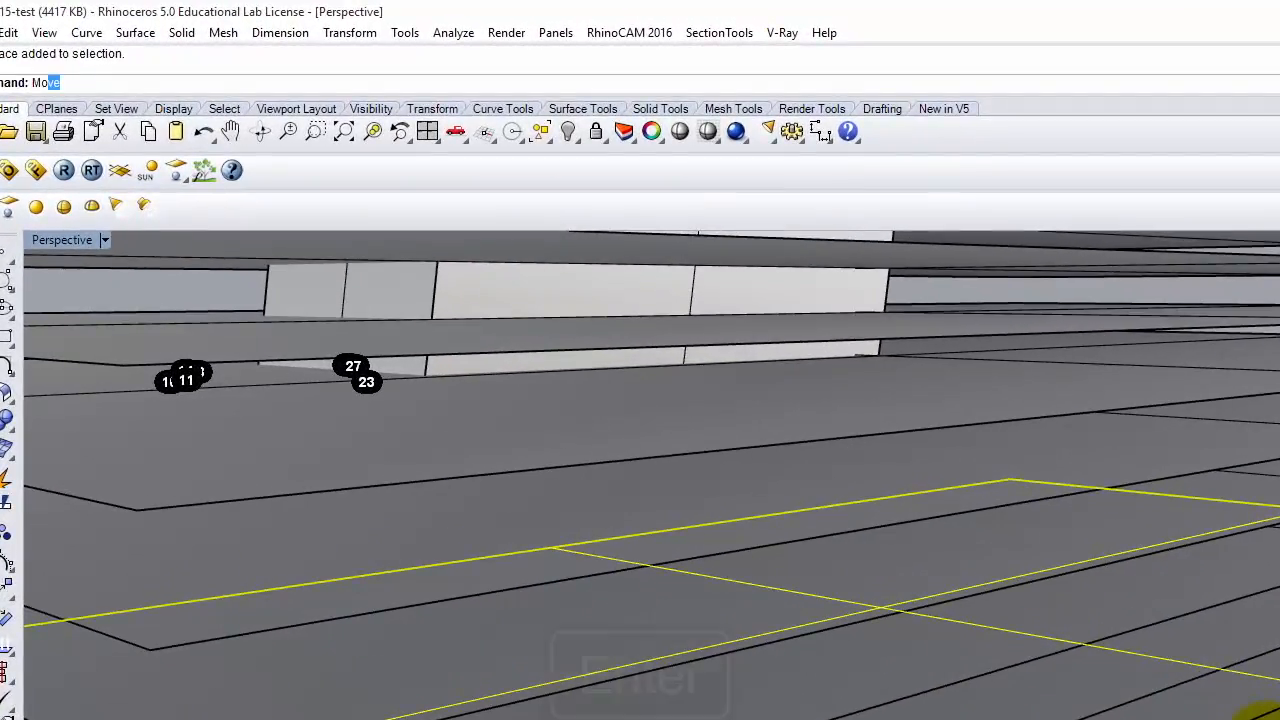
{"action": "key", "text": "Return"}
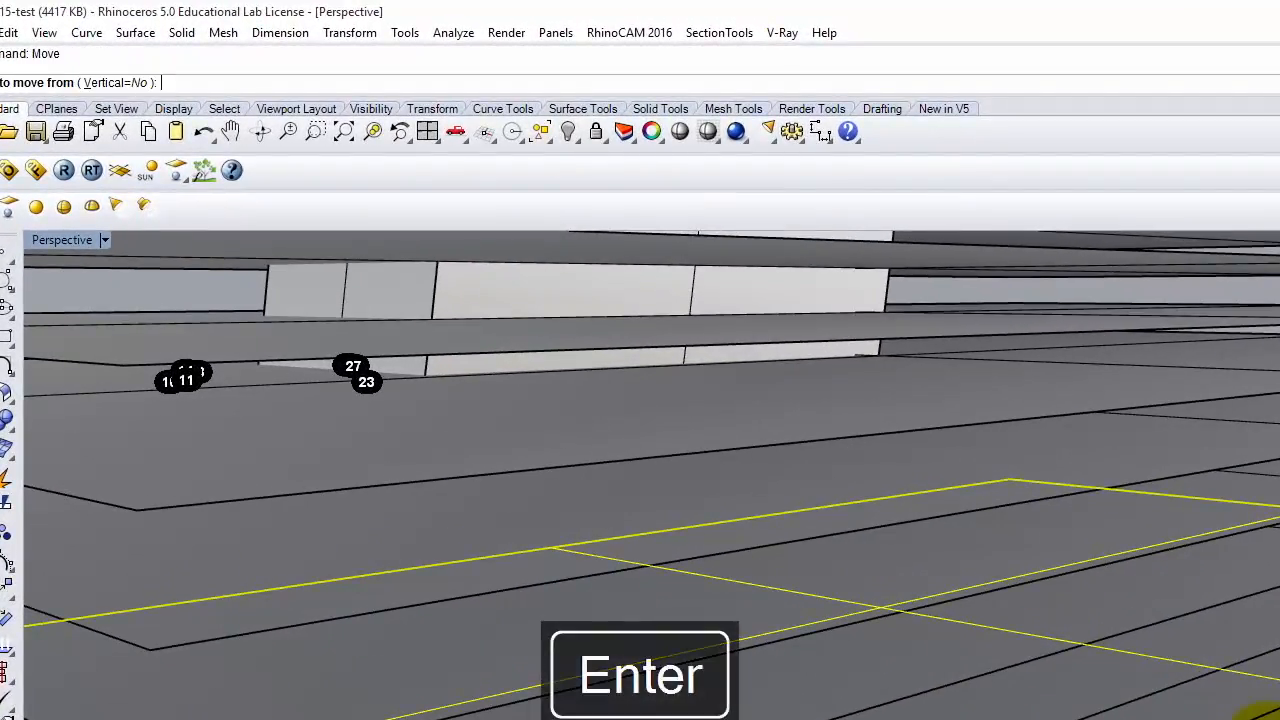
{"action": "key", "text": "BackSpace"}
{"action": "key", "text": "Escape"}
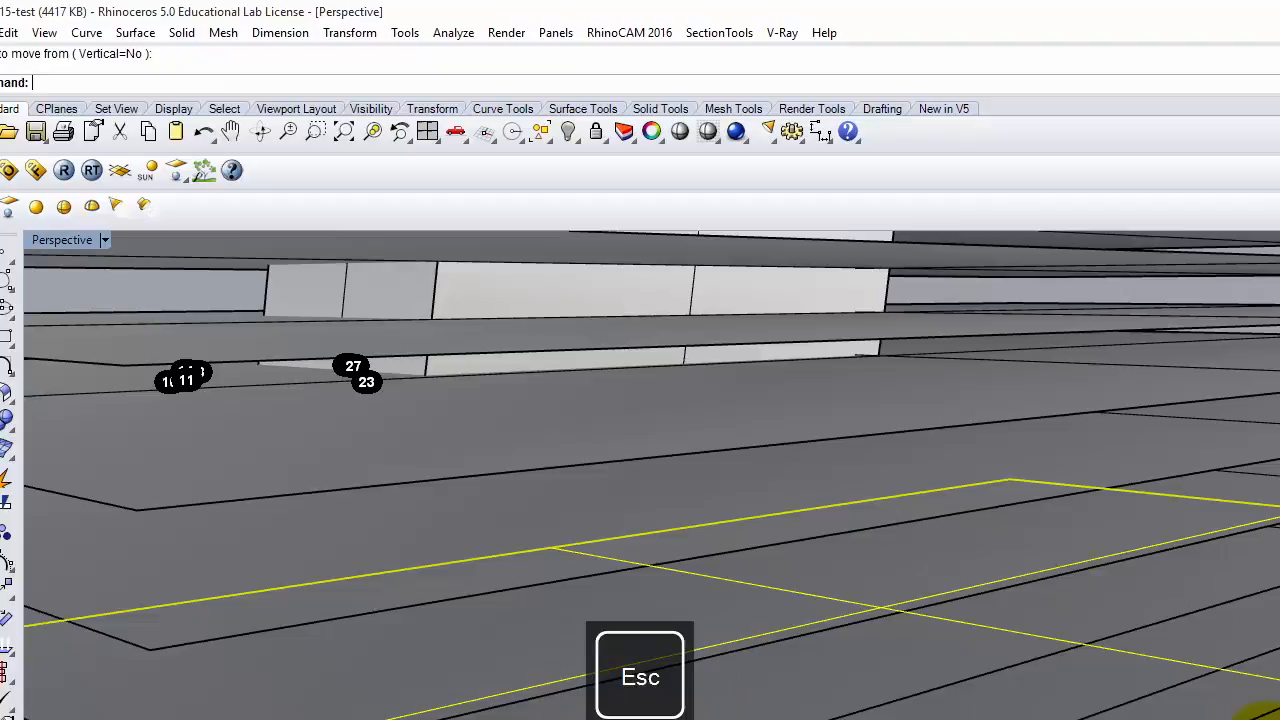
Copy the lowest plane 4' straight up with the Vertical option on
{"action": "type", "text": "Copy"}
{"action": "key", "text": "Return"}
{"action": "type", "text": "V"}
{"action": "key", "text": "Return"}
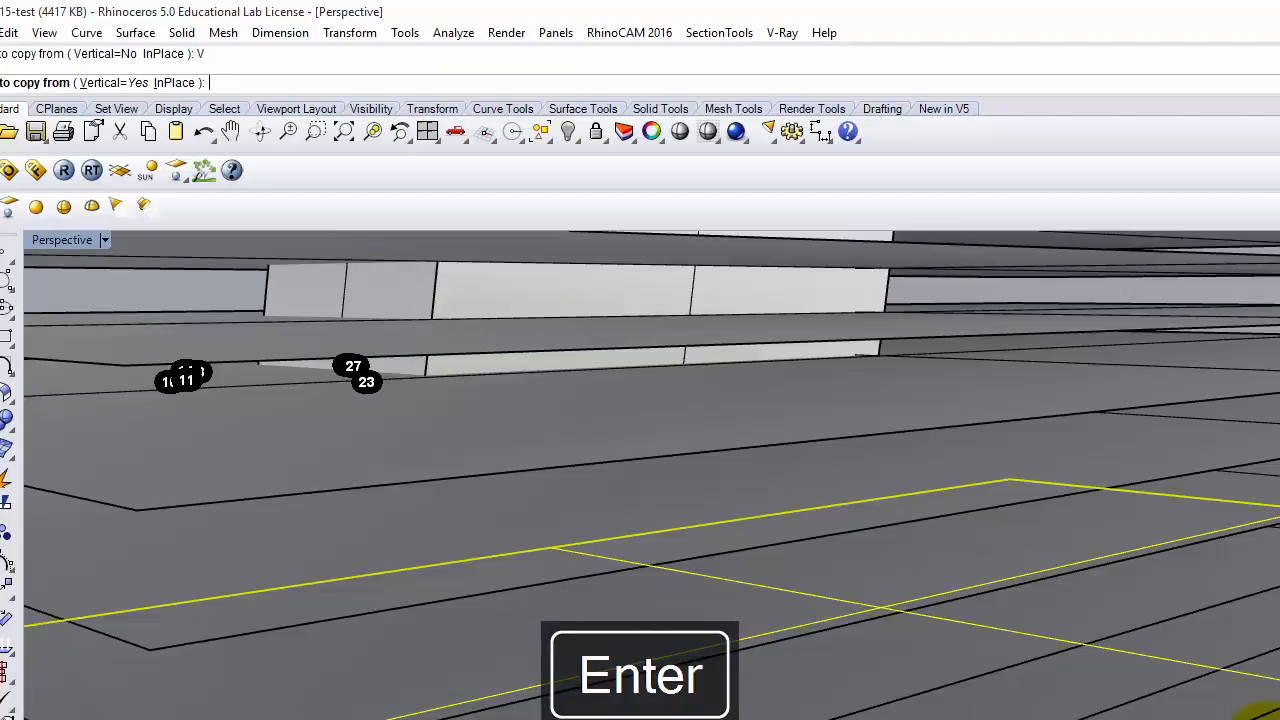
{"action": "type", "text": "4"}
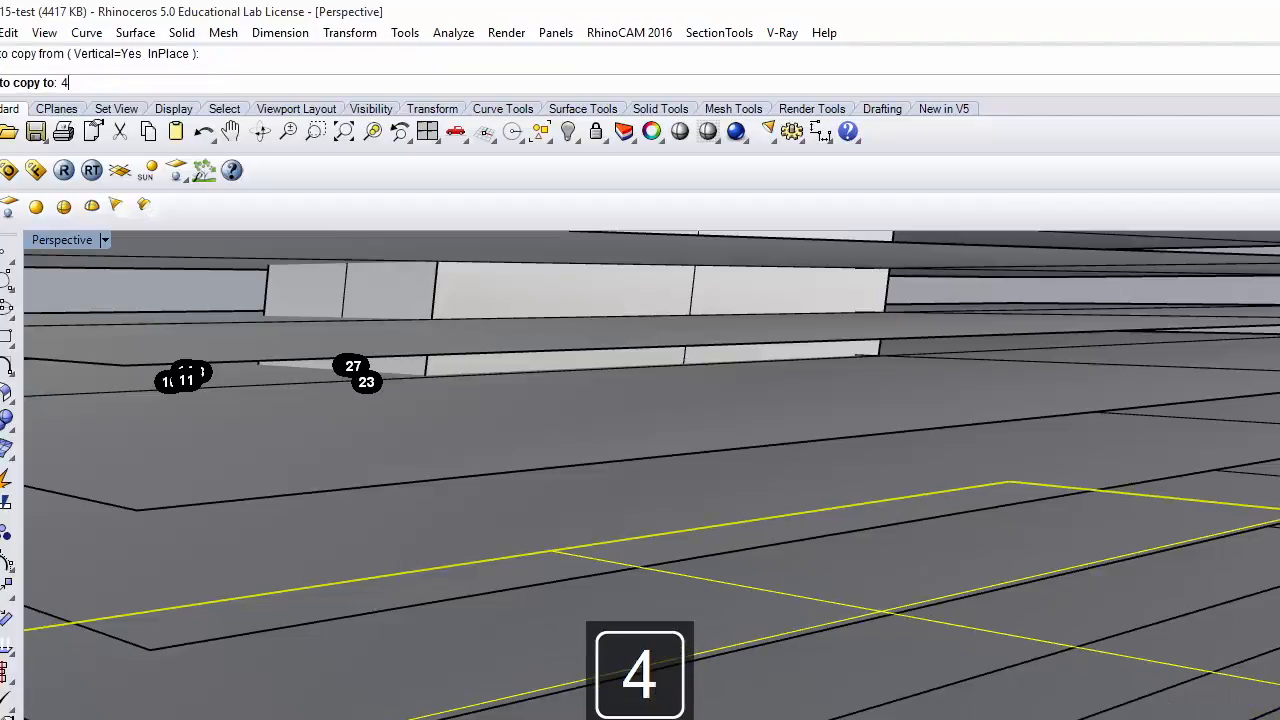
{"action": "key", "text": "Return"}
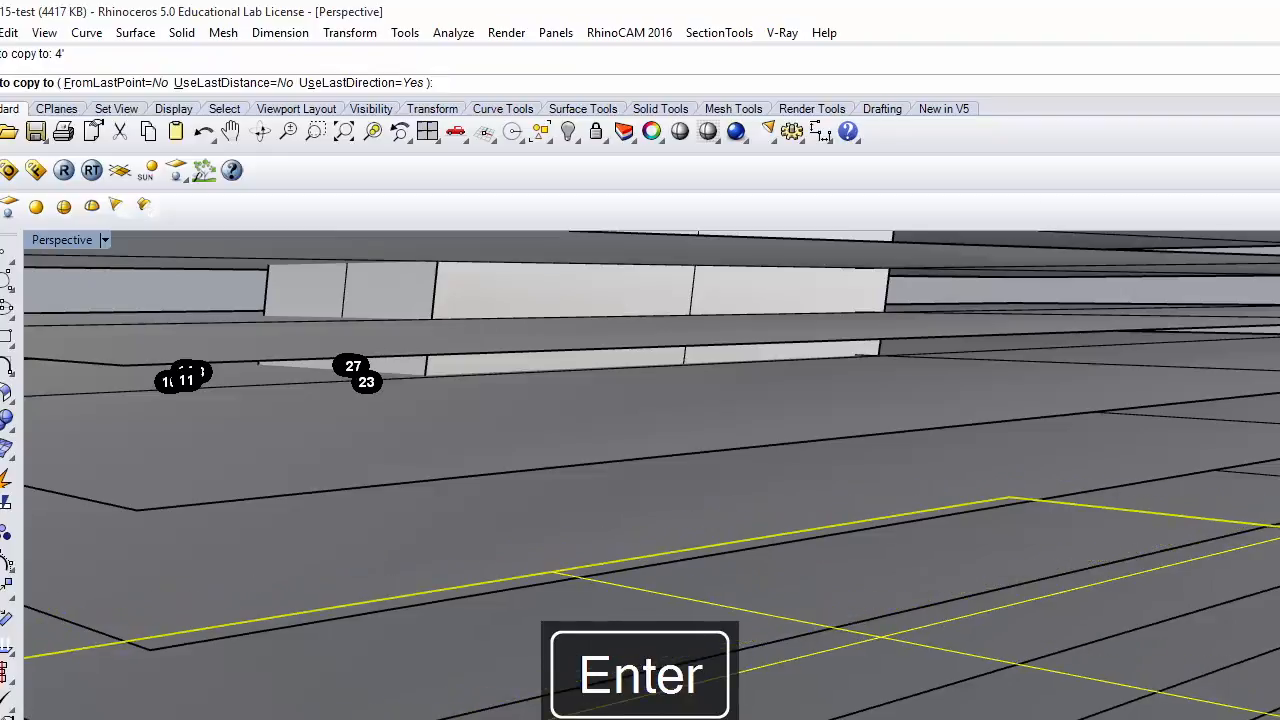
{"action": "key", "text": "Return"}
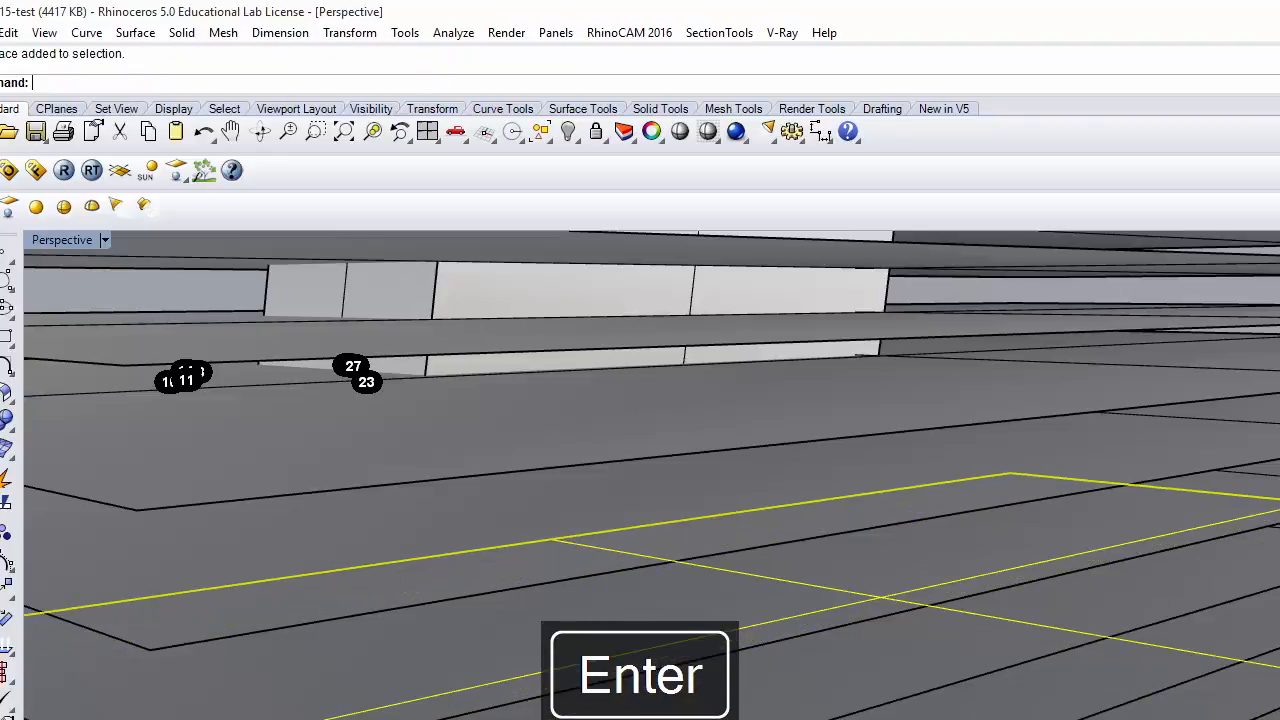
Try to array the copied plane vertically with a Z count of 37 and a Z spacing of 16'
{"action": "type", "text": "arra"}
{"action": "key", "text": "BackSpace"}
{"action": "key", "text": "BackSpace"}
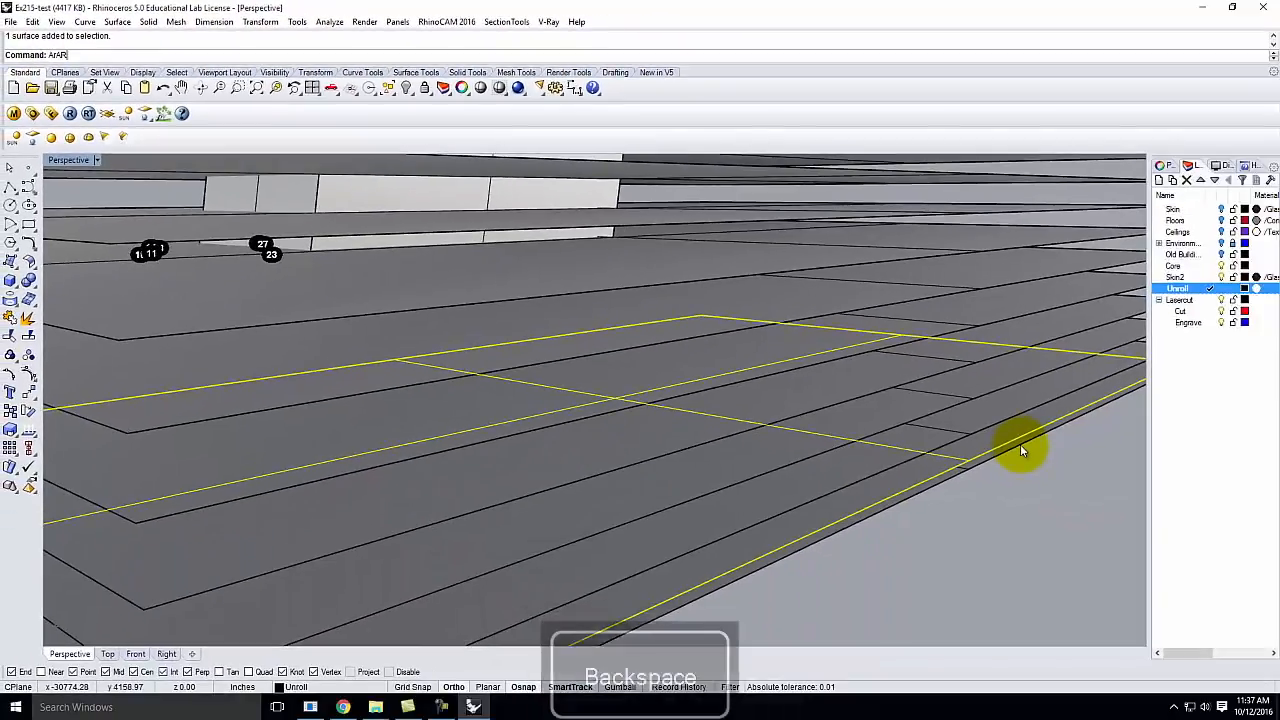
{"action": "type", "text": "ra"}
{"action": "key", "text": "Return"}
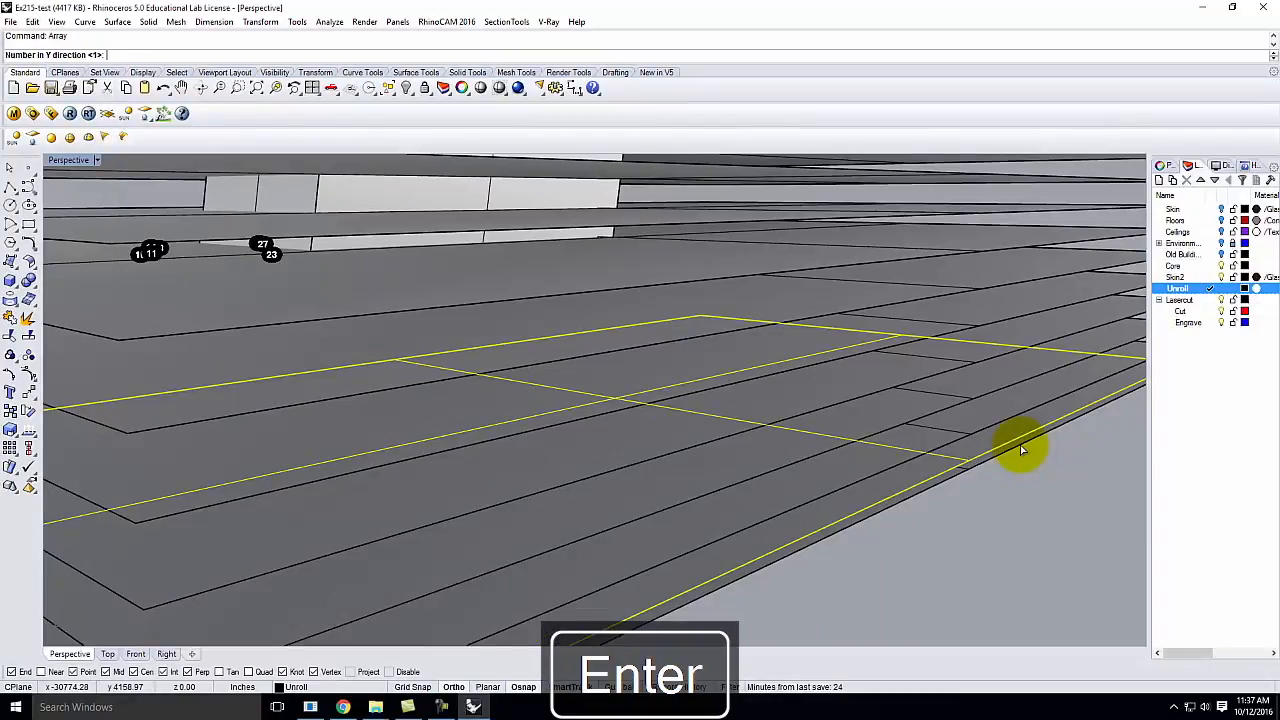
{"action": "key", "text": "Return"}
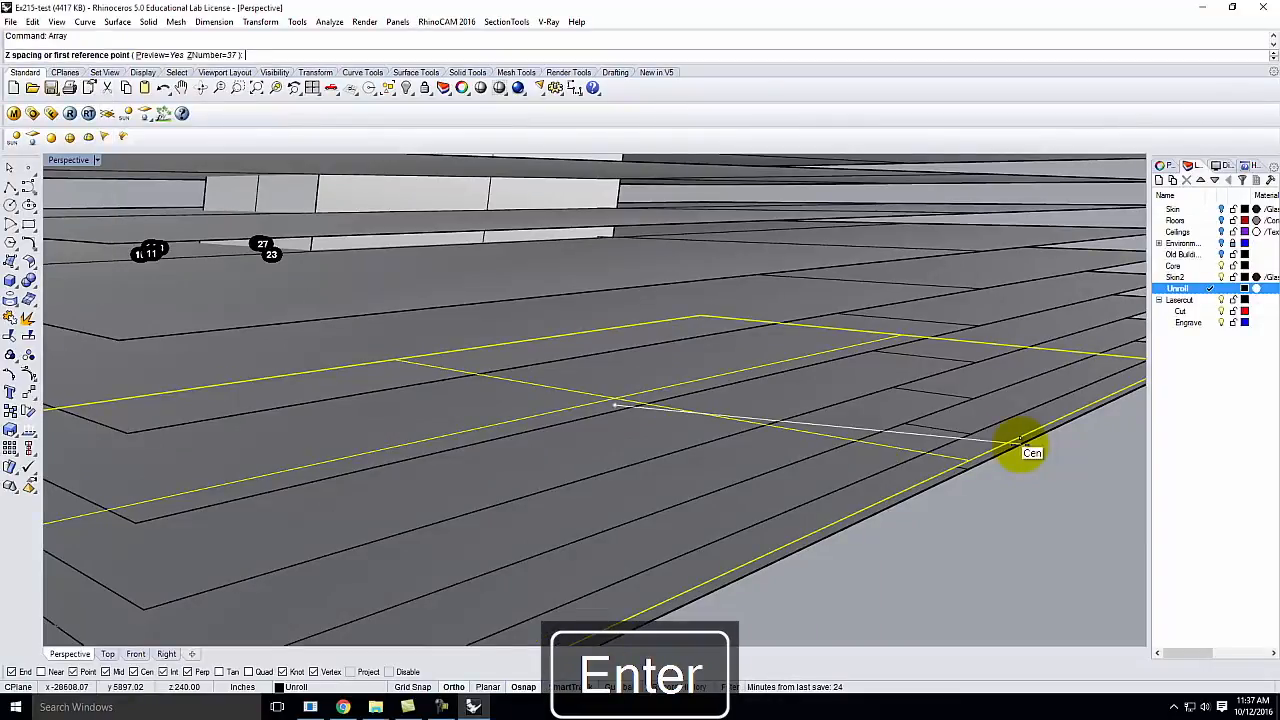
{"action": "type", "text": "16'"}
{"action": "key", "text": "Return"}
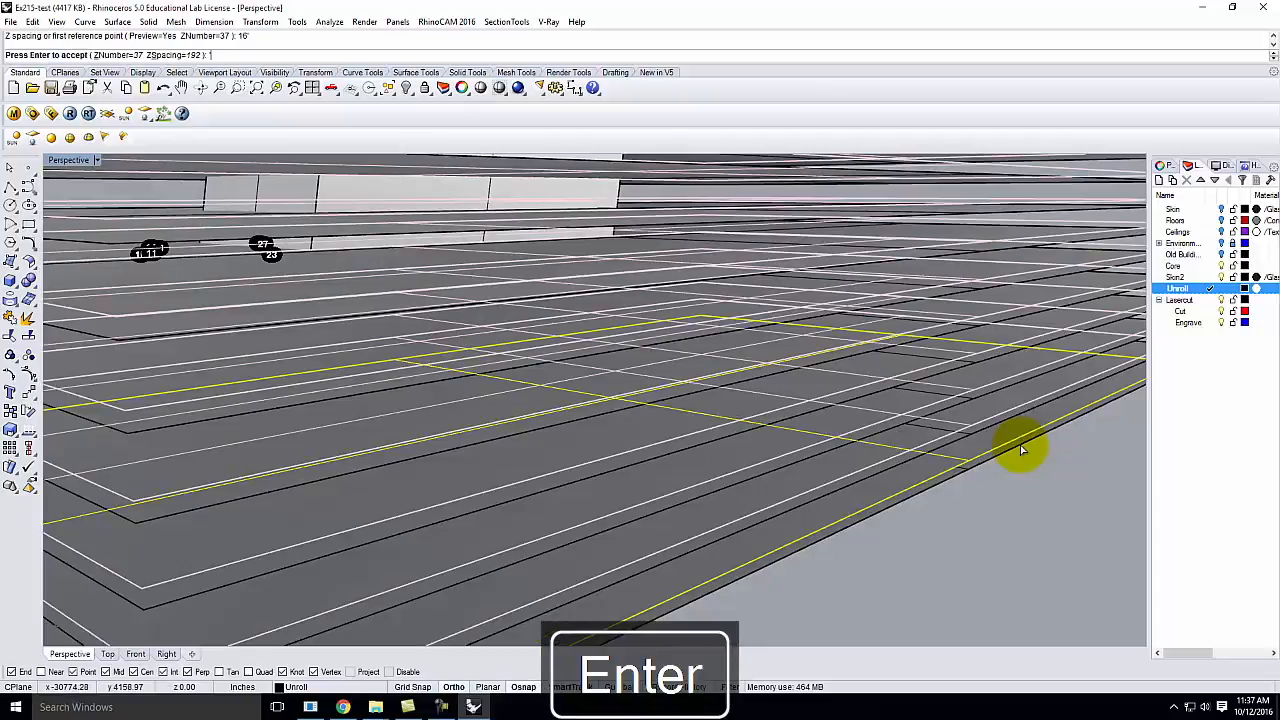
{"action": "key", "text": "Return"}
{"action": "scroll", "coordinate": [1021, 449], "scroll_direction": "down", "scroll_amount": 15}
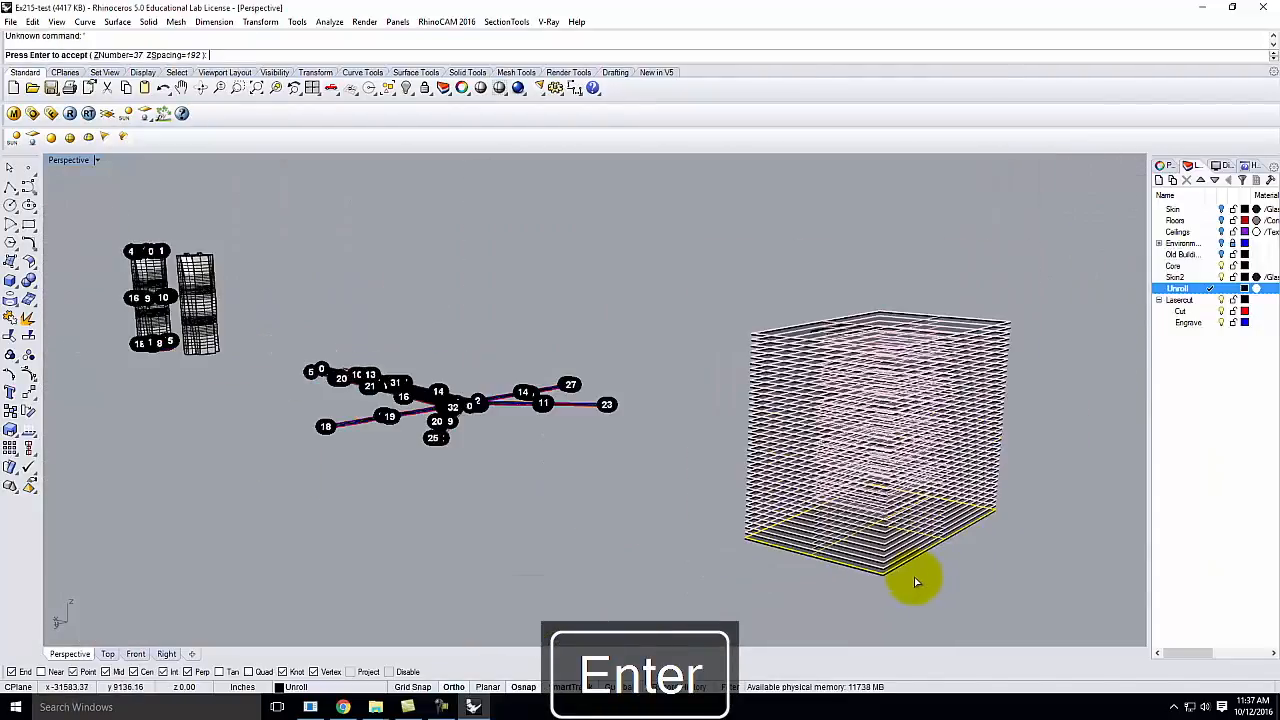
{"action": "scroll", "coordinate": [966, 457], "scroll_direction": "up", "scroll_amount": 3}
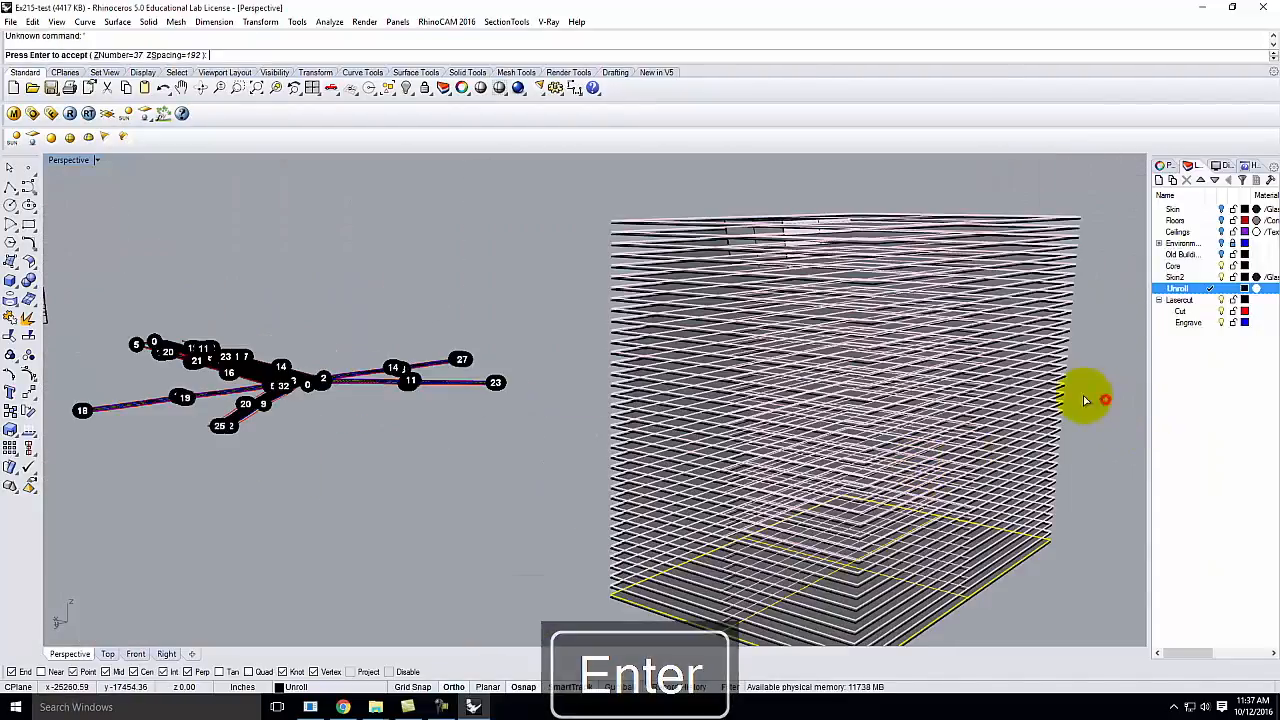
{"action": "right_click_drag", "start_coordinate": [994, 346], "coordinate": [822, 487]}
{"action": "key", "text": "Escape"}
Trim away the parts of the stacked planes outside the bent box, using the box as the cutting object
{"action": "scroll", "coordinate": [830, 484], "scroll_direction": "up", "scroll_amount": 7}
{"action": "left_click", "coordinate": [832, 484]}
{"action": "scroll", "coordinate": [724, 402], "scroll_direction": "down", "scroll_amount": 13}
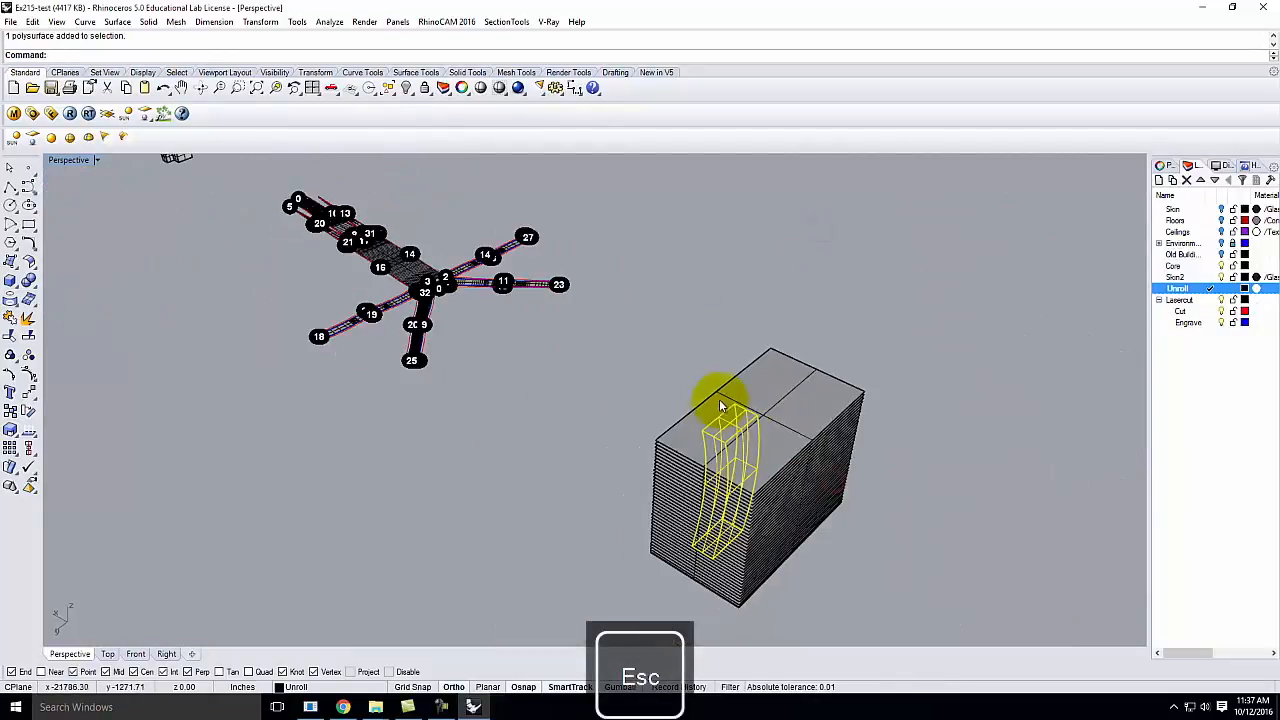
{"action": "key", "text": "Return"}
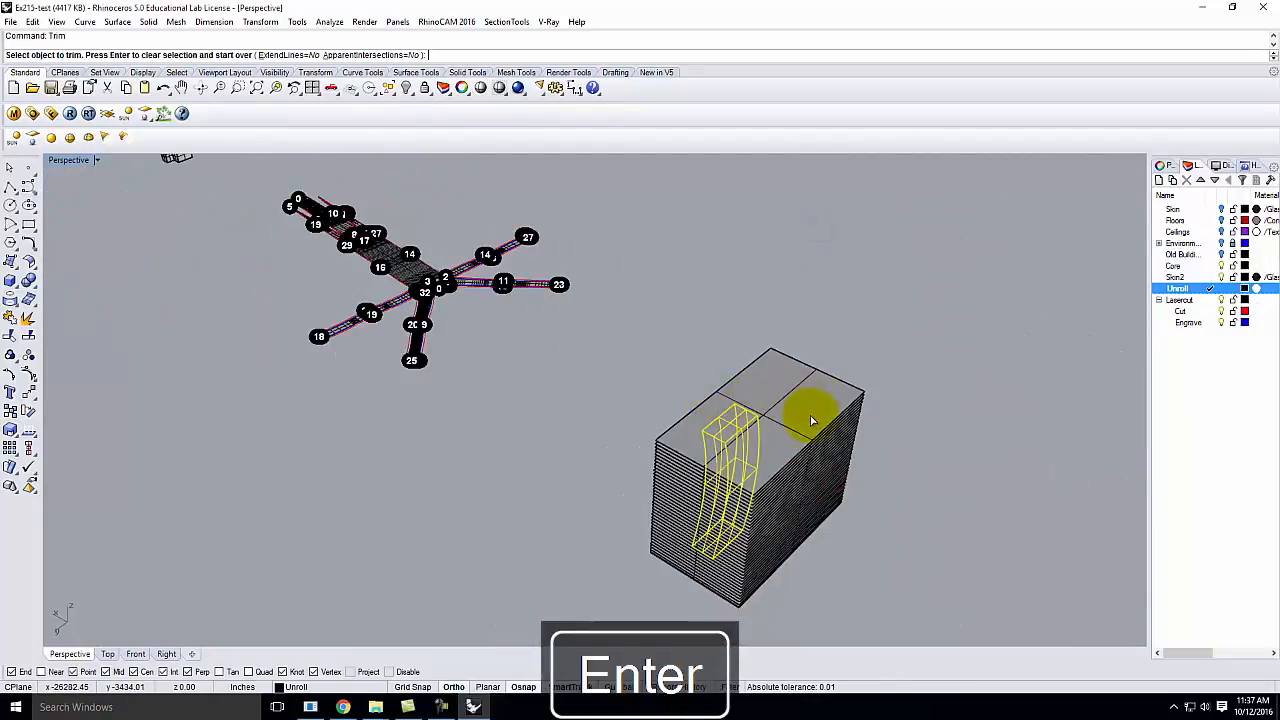
{"action": "left_click", "coordinate": [807, 588]}
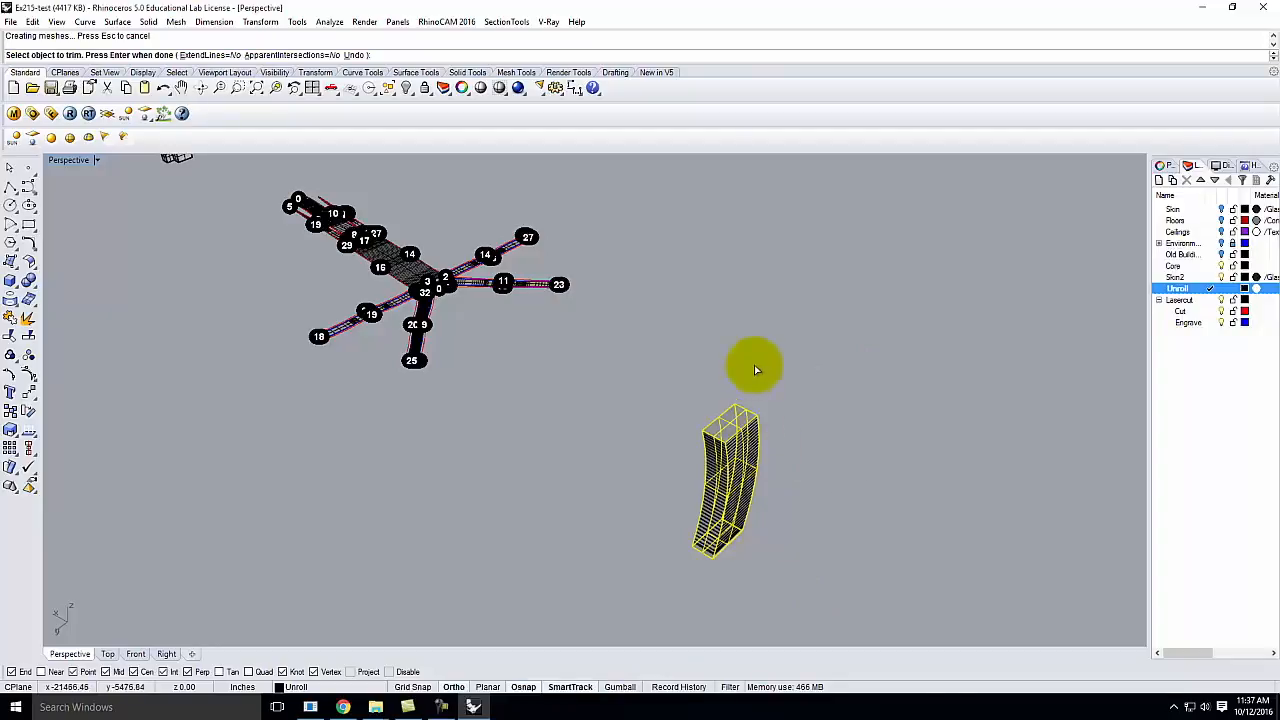
{"action": "key", "text": "Escape"}
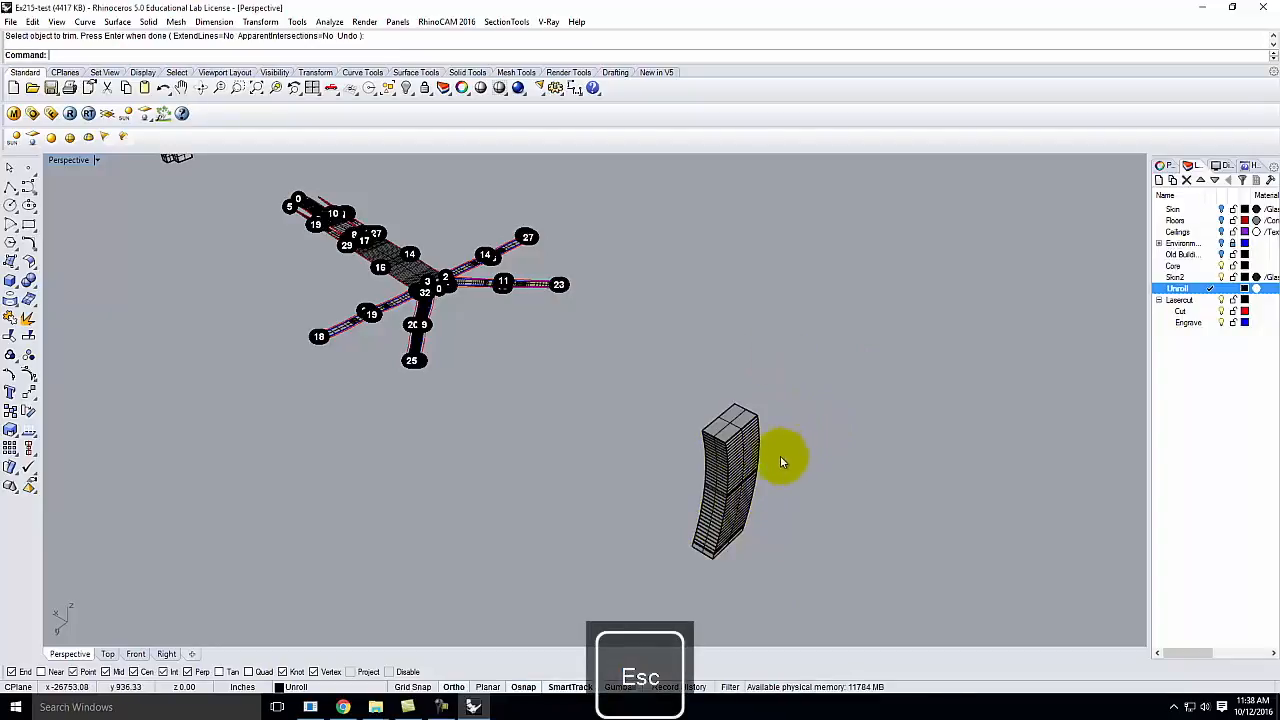
Examine the trimmed floor planes along the faces of the bent box up close
{"action": "scroll", "coordinate": [743, 471], "scroll_direction": "up", "scroll_amount": 6}
{"action": "right_click_drag", "start_coordinate": [791, 543], "coordinate": [774, 497]}
{"action": "scroll", "coordinate": [677, 353], "scroll_direction": "up", "scroll_amount": 7}
{"action": "scroll", "coordinate": [675, 355], "scroll_direction": "up", "scroll_amount": 3}
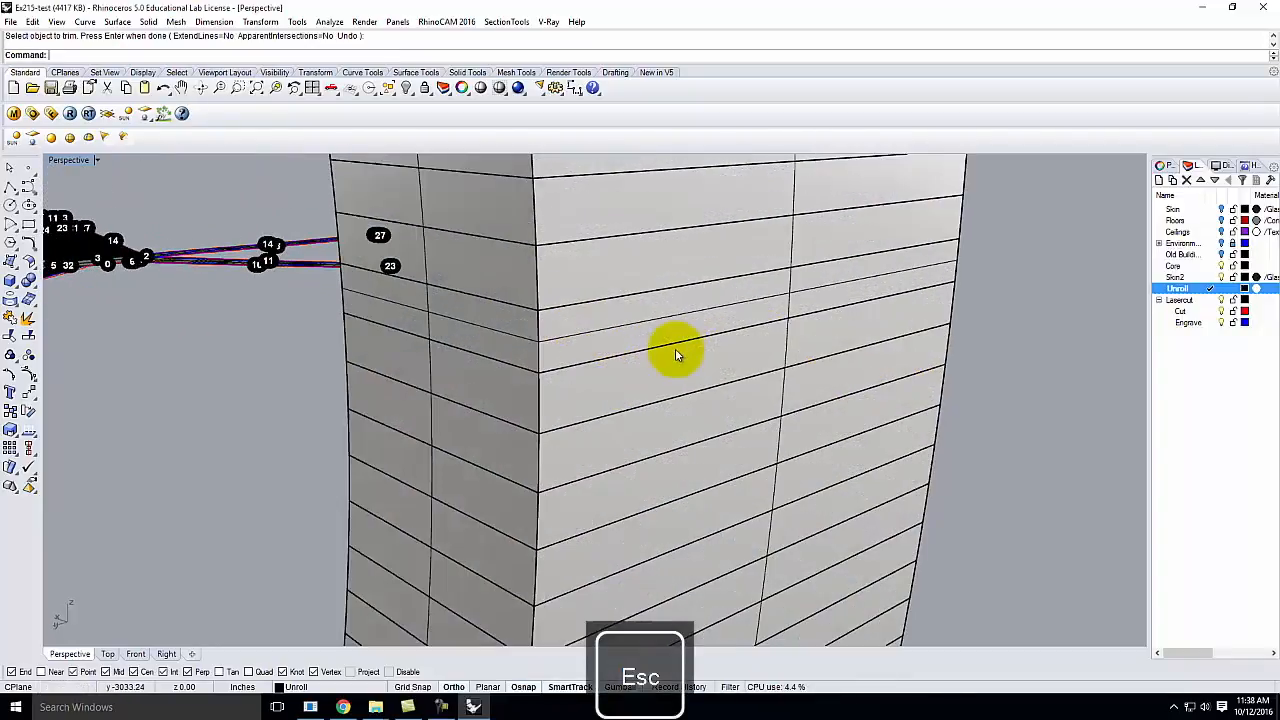
{"action": "left_click", "coordinate": [680, 302]}
{"action": "key", "text": "Escape"}
{"action": "scroll", "coordinate": [829, 457], "scroll_direction": "down", "scroll_amount": 8}
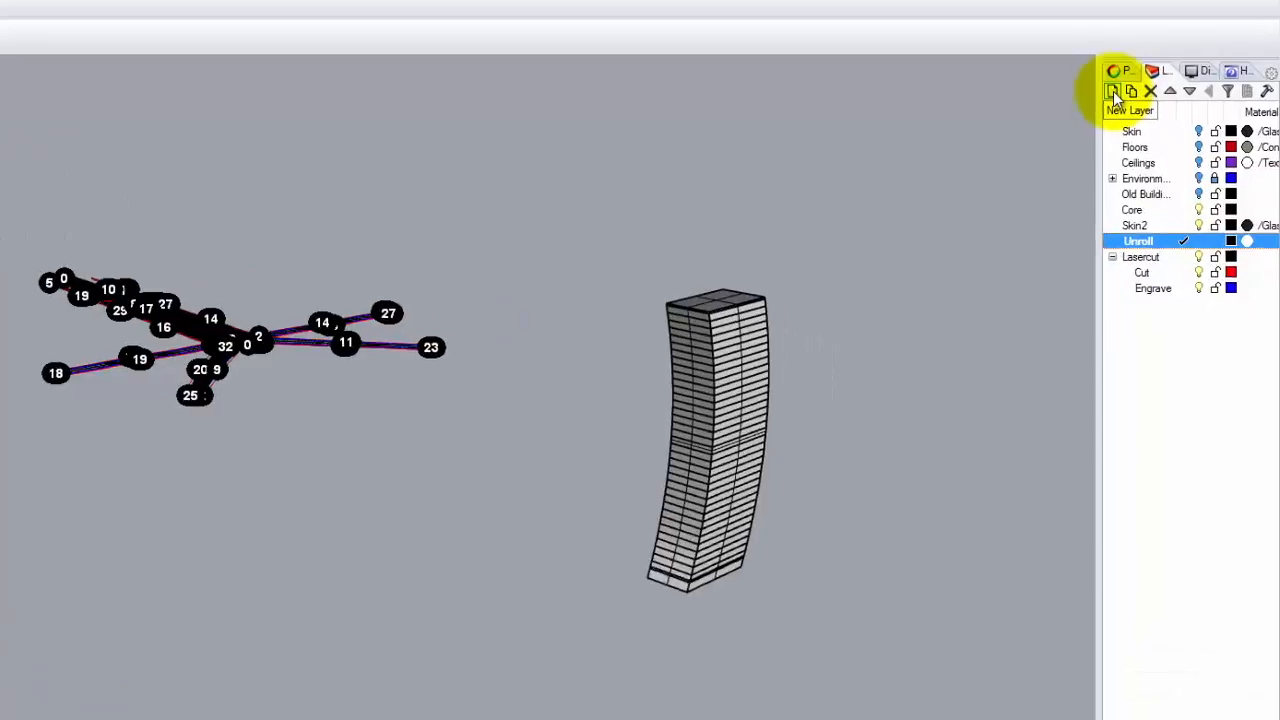
Create a new layer named FLOOR CURVES and make it the current layer
{"action": "left_click", "coordinate": [1145, 153]}
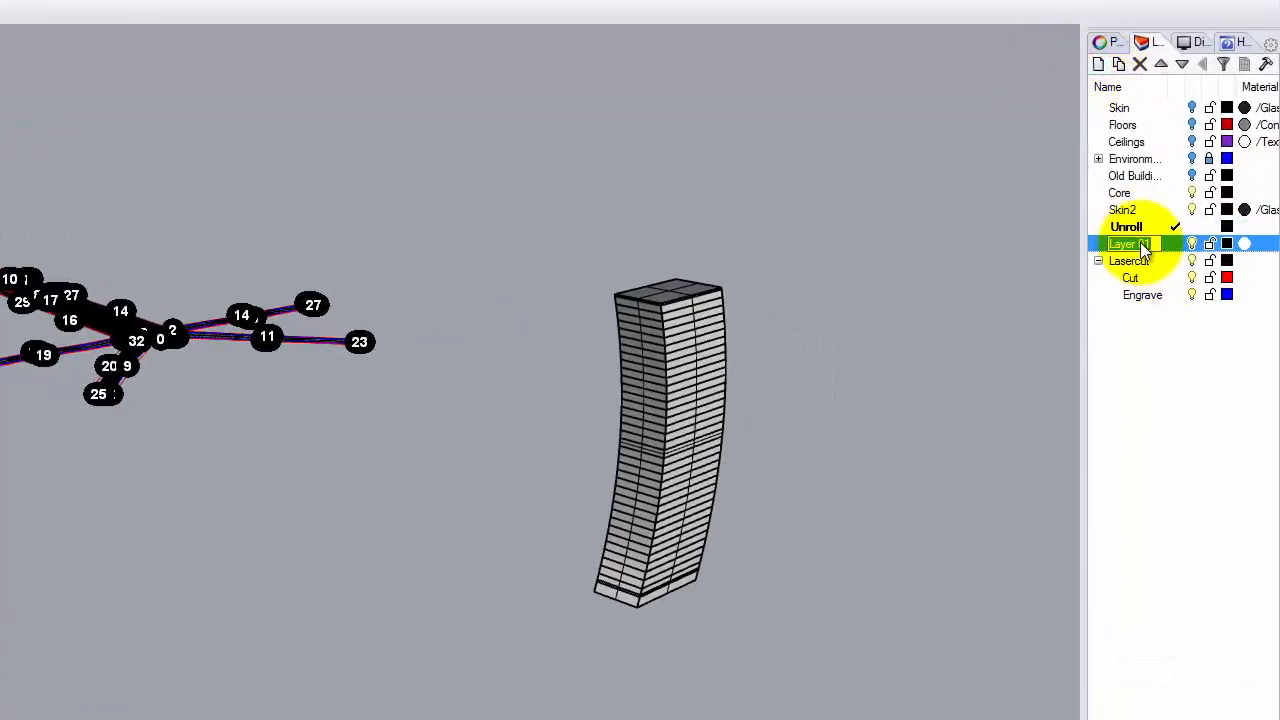
{"action": "type", "text": "fLOO"}
{"action": "key", "text": "BackSpace"}
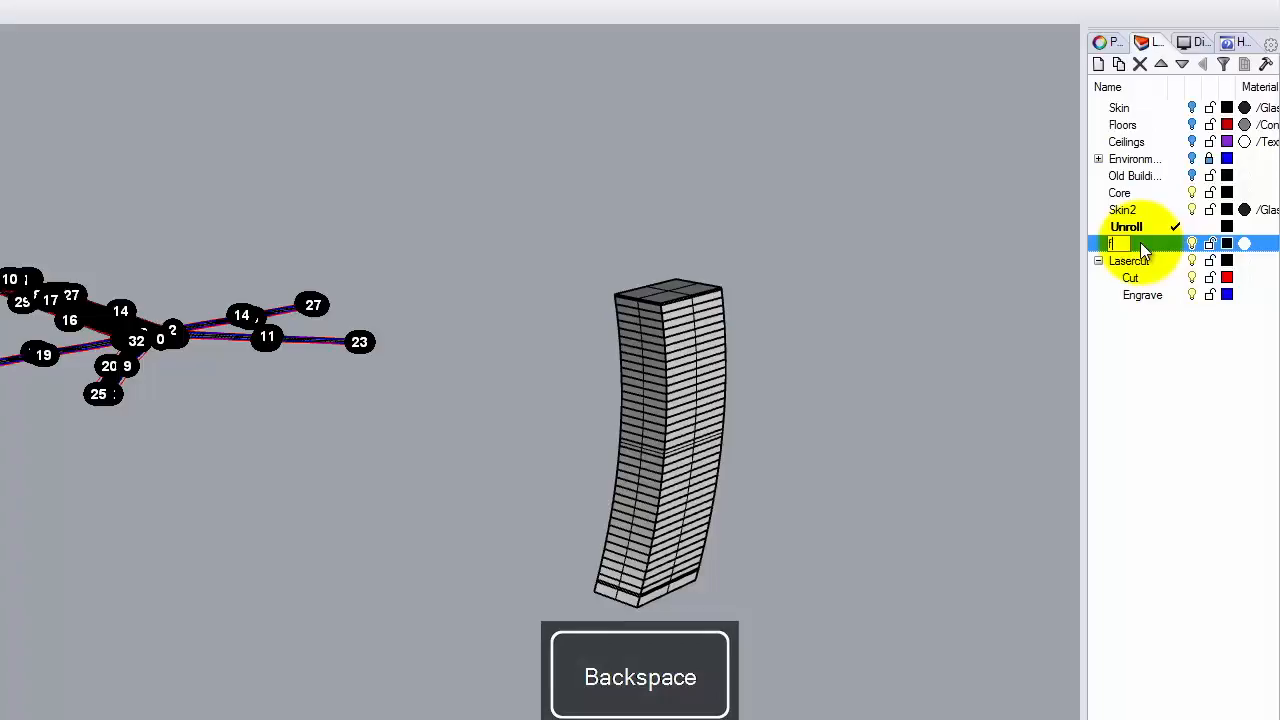
{"action": "type", "text": "OR CURVES"}
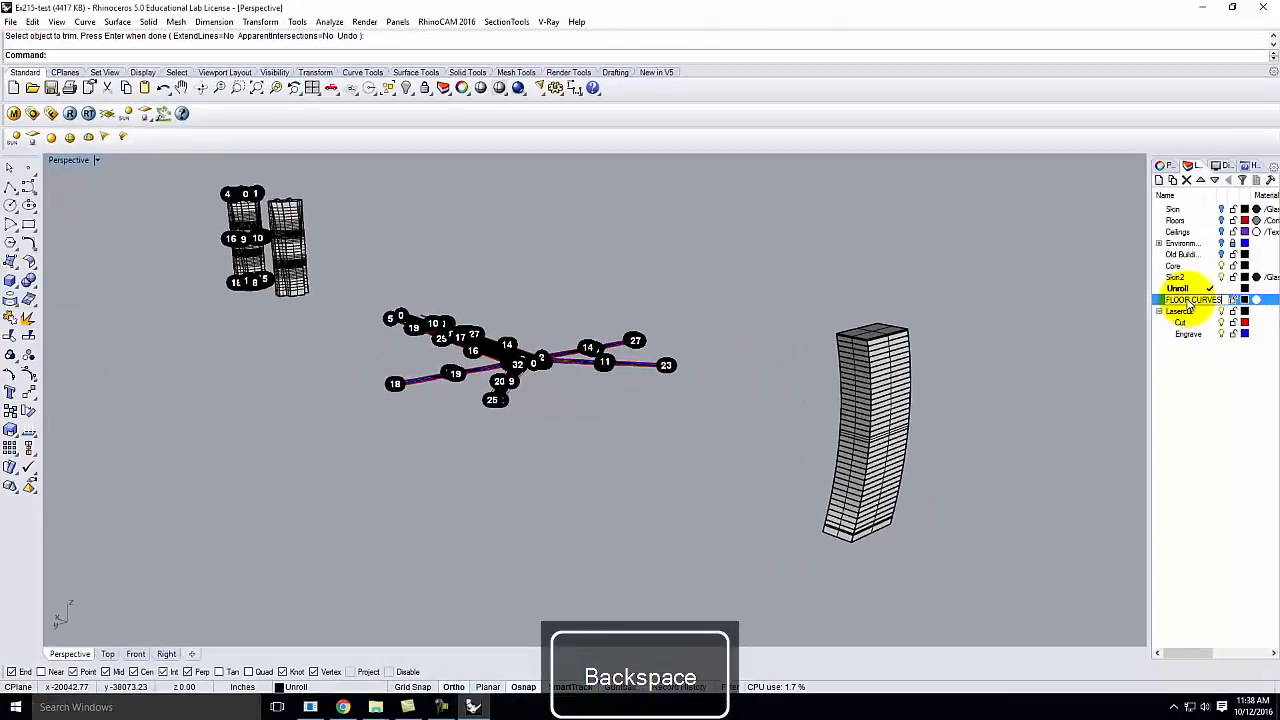
{"action": "key", "text": "Return"}
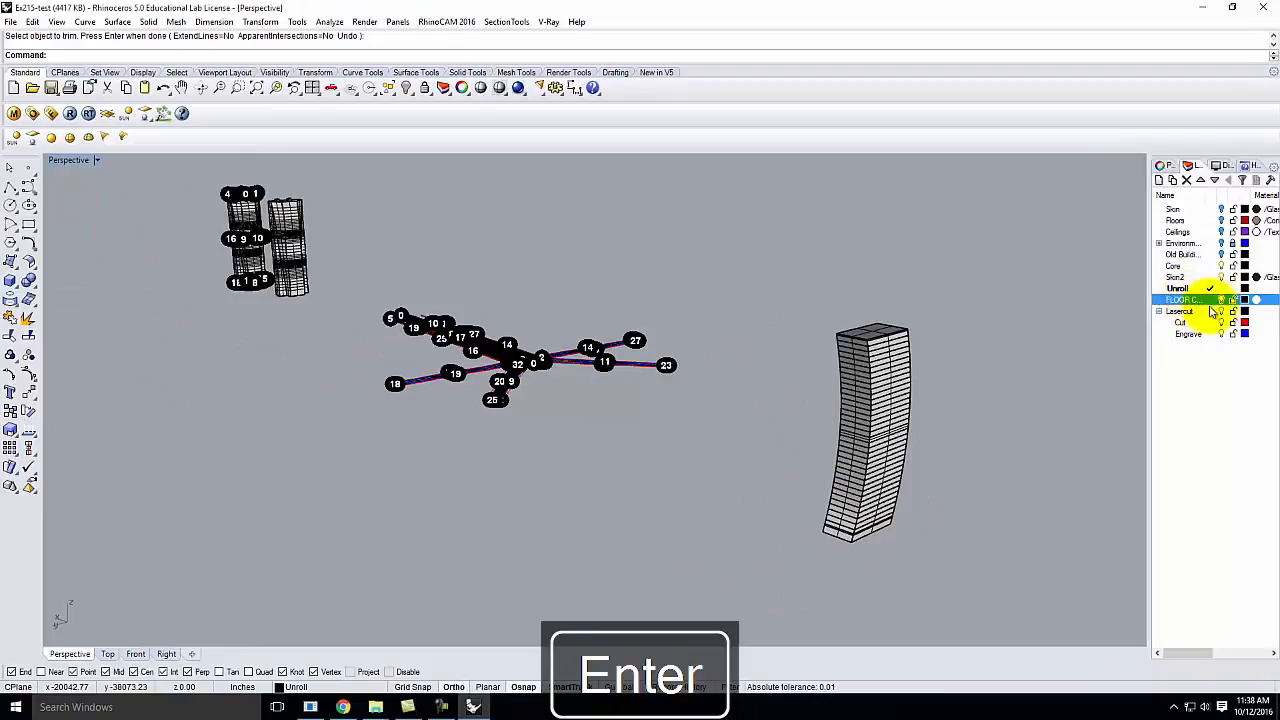
{"action": "left_click", "coordinate": [1211, 300]}
Intersect the bent box with all its floor planes to generate floor curves on the current layer, and clear the selection
{"action": "left_click_drag", "start_coordinate": [781, 284], "coordinate": [946, 592]}
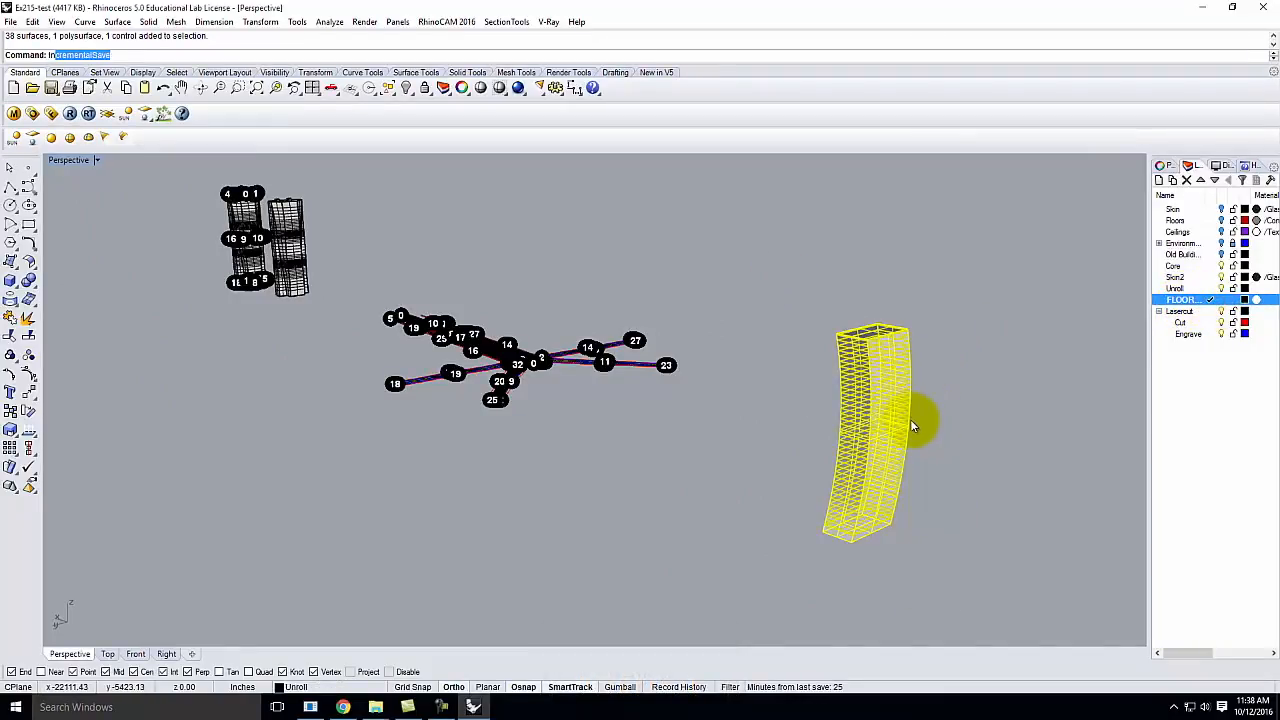
{"action": "type", "text": "ntersect"}
{"action": "key", "text": "Return"}
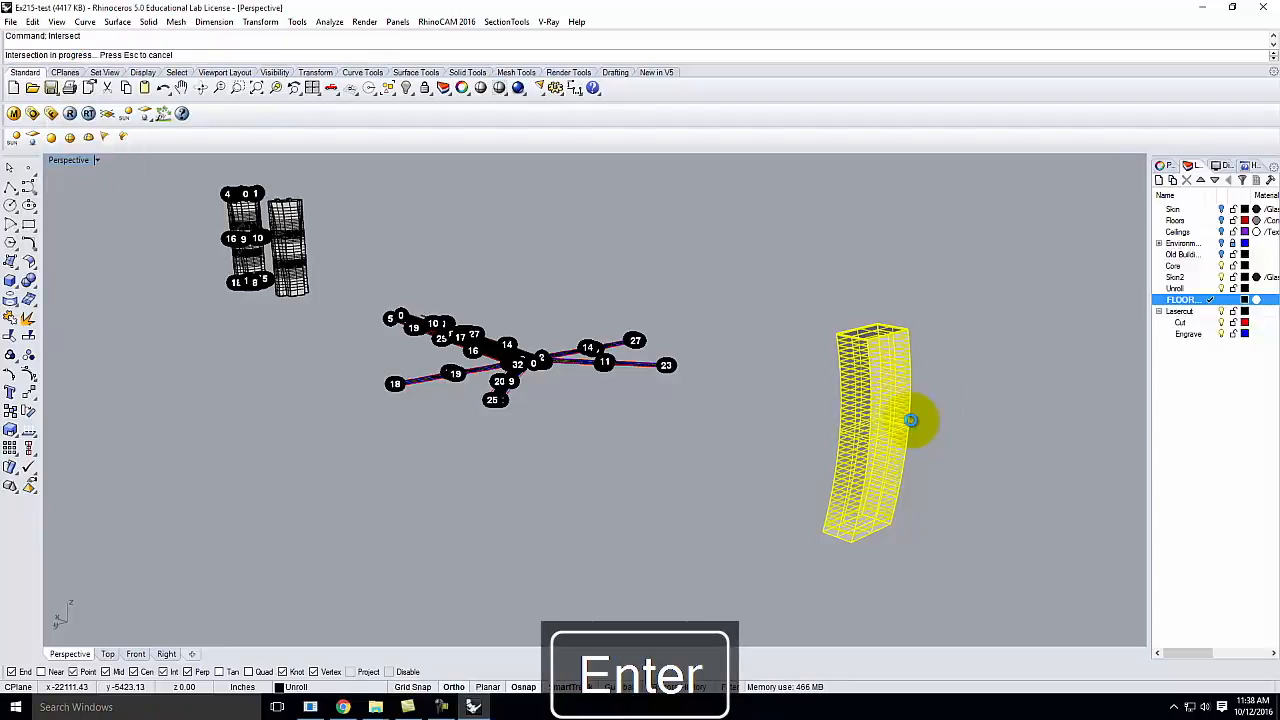
{"action": "scroll", "coordinate": [866, 403], "scroll_direction": "up", "scroll_amount": 5}
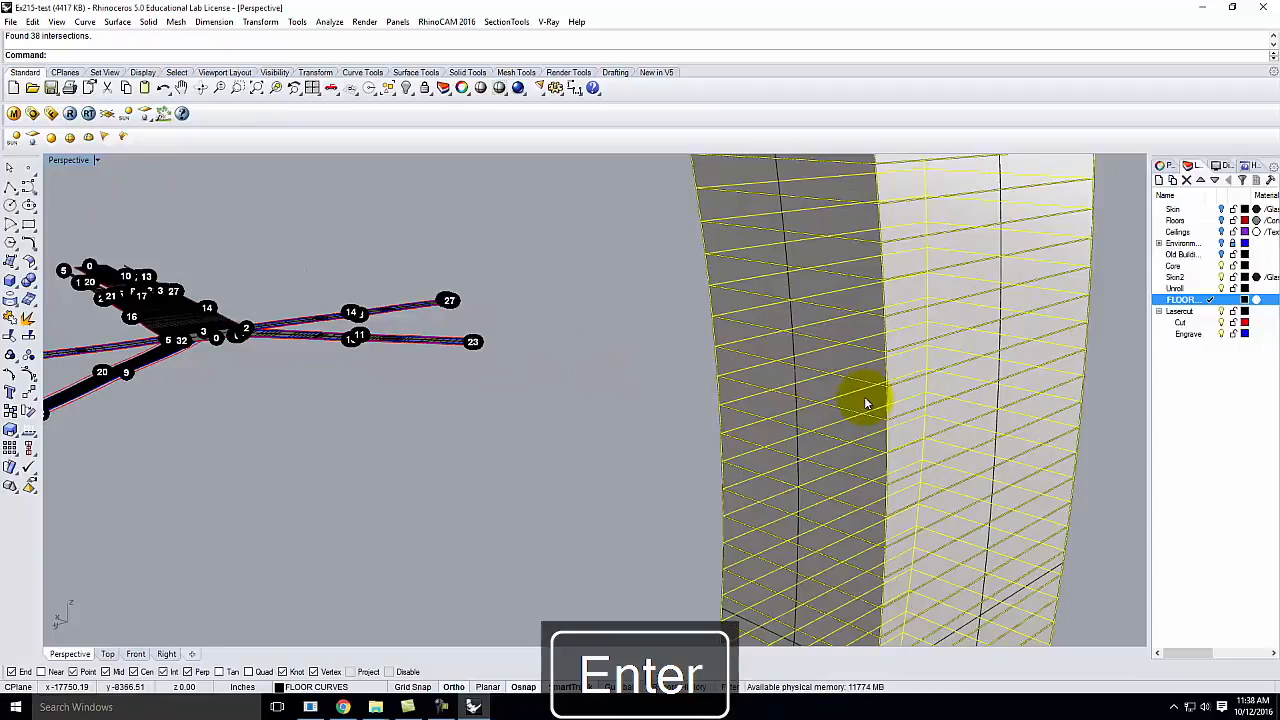
{"action": "scroll", "coordinate": [628, 365], "scroll_direction": "down", "scroll_amount": 6}
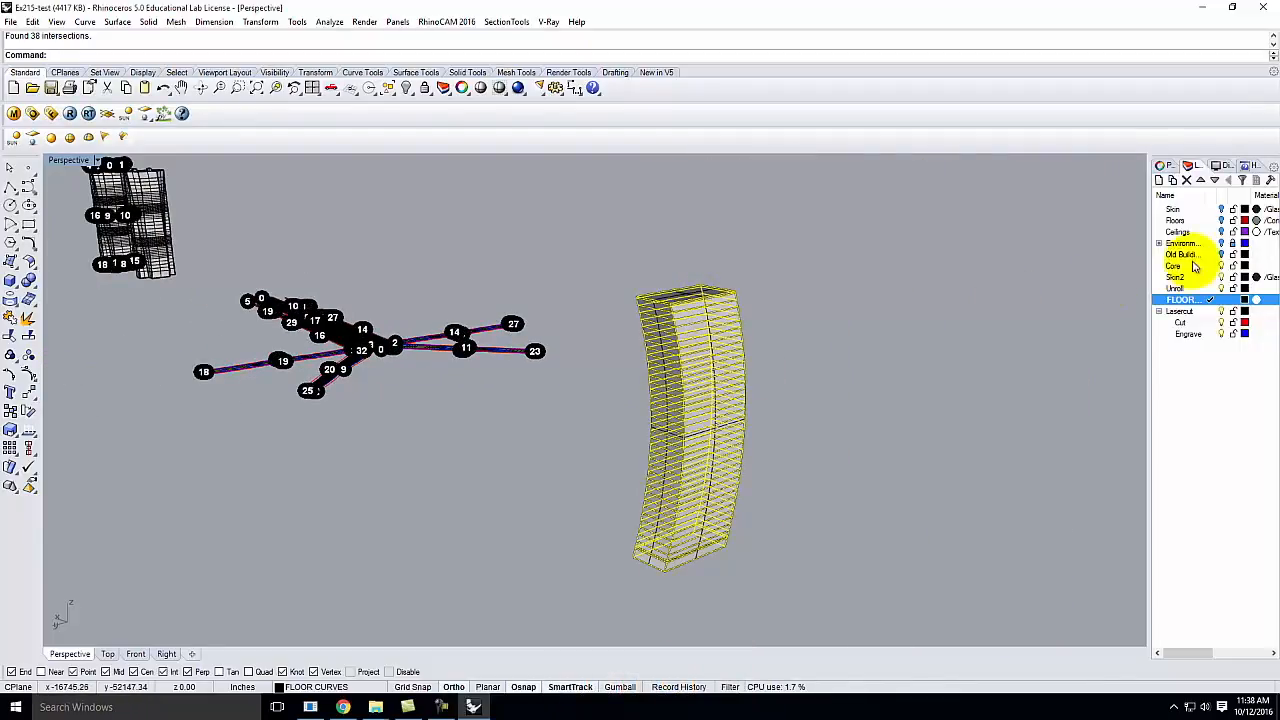
{"action": "left_click", "coordinate": [956, 379]}
Unroll the bent box together with every curve on the FLOOR CURVES layer, with Explode=Yes and Labels=Yes
{"action": "scroll", "coordinate": [787, 345], "scroll_direction": "up", "scroll_amount": 5}
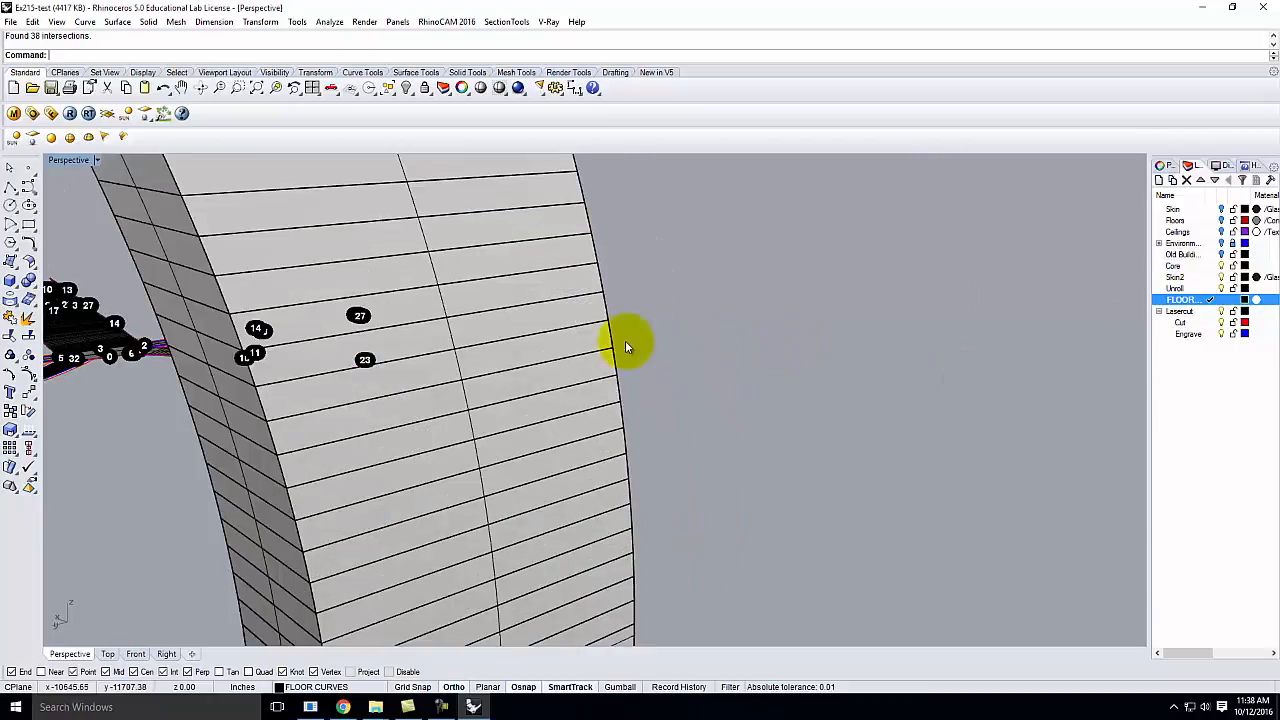
{"action": "left_click", "coordinate": [515, 330]}
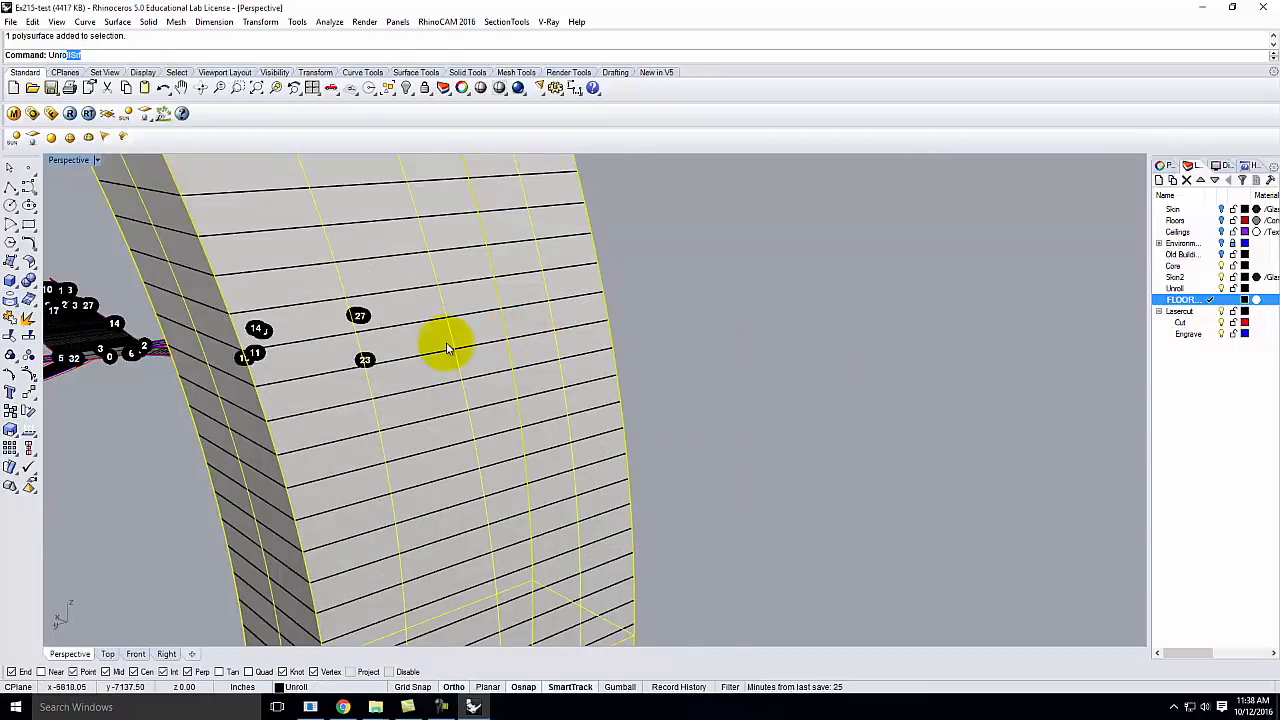
{"action": "key", "text": "Return"}
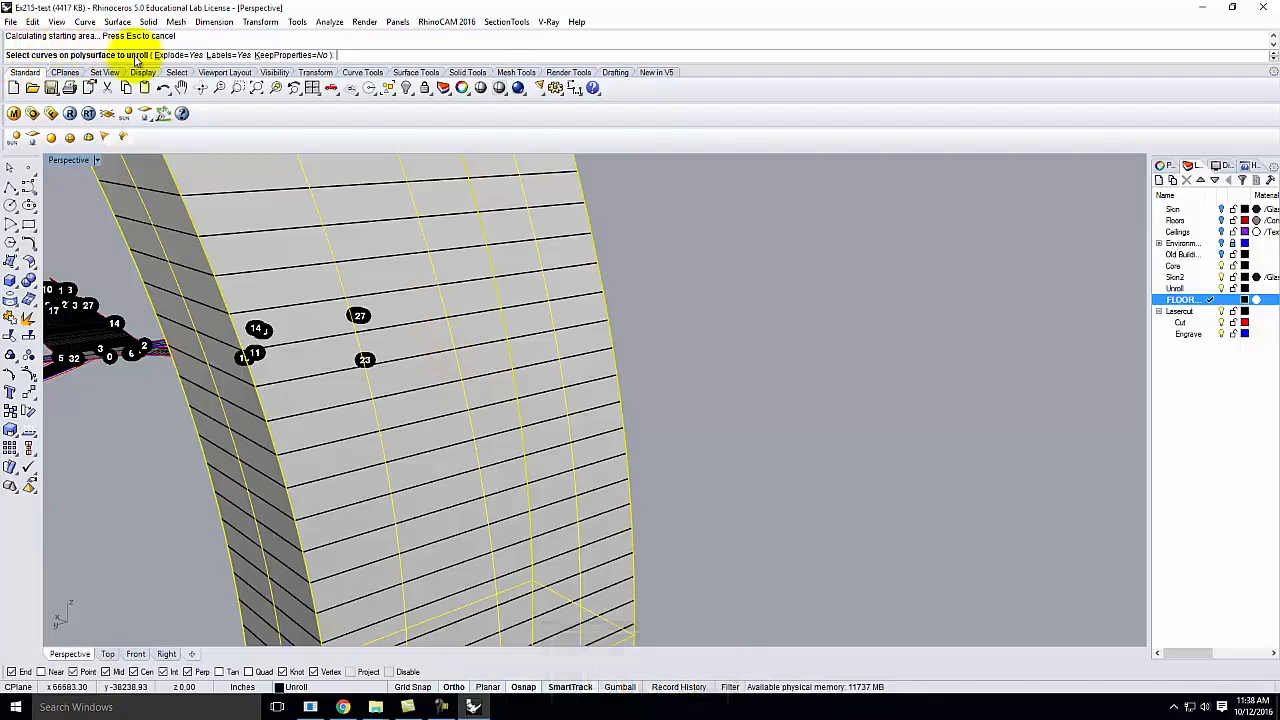
{"action": "right_click", "coordinate": [1188, 301]}
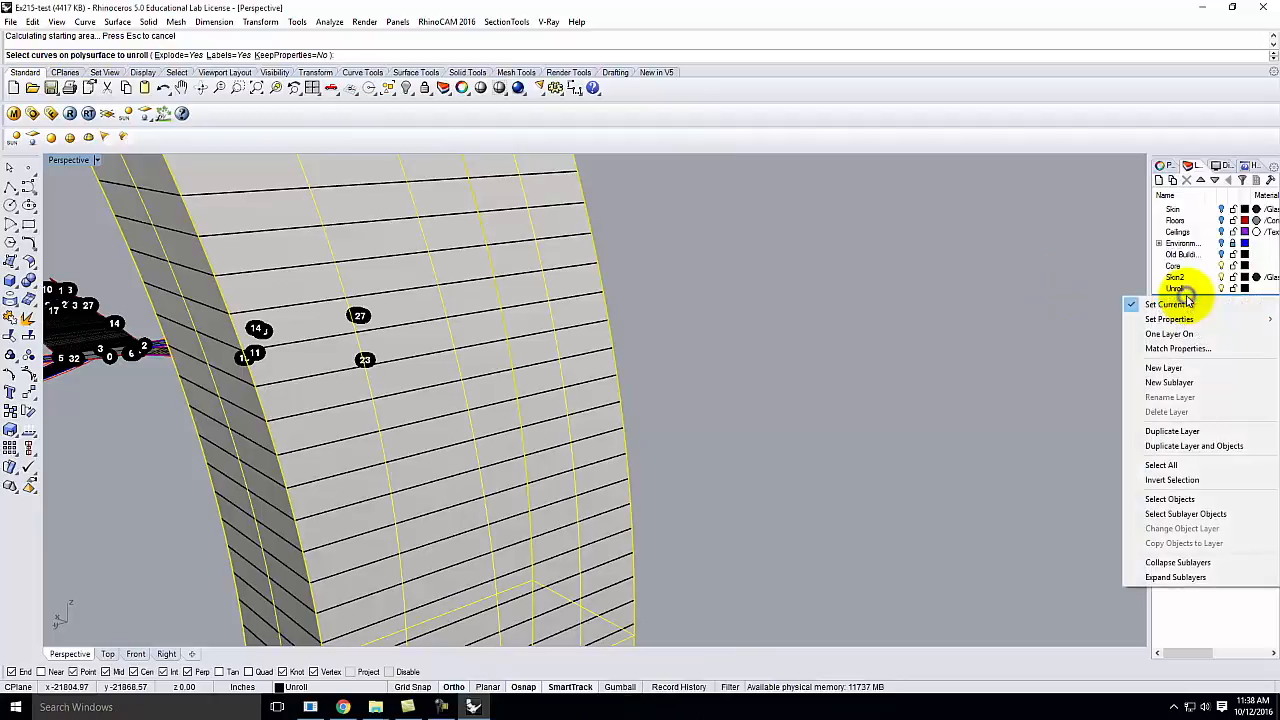
{"action": "left_click", "coordinate": [1205, 505]}
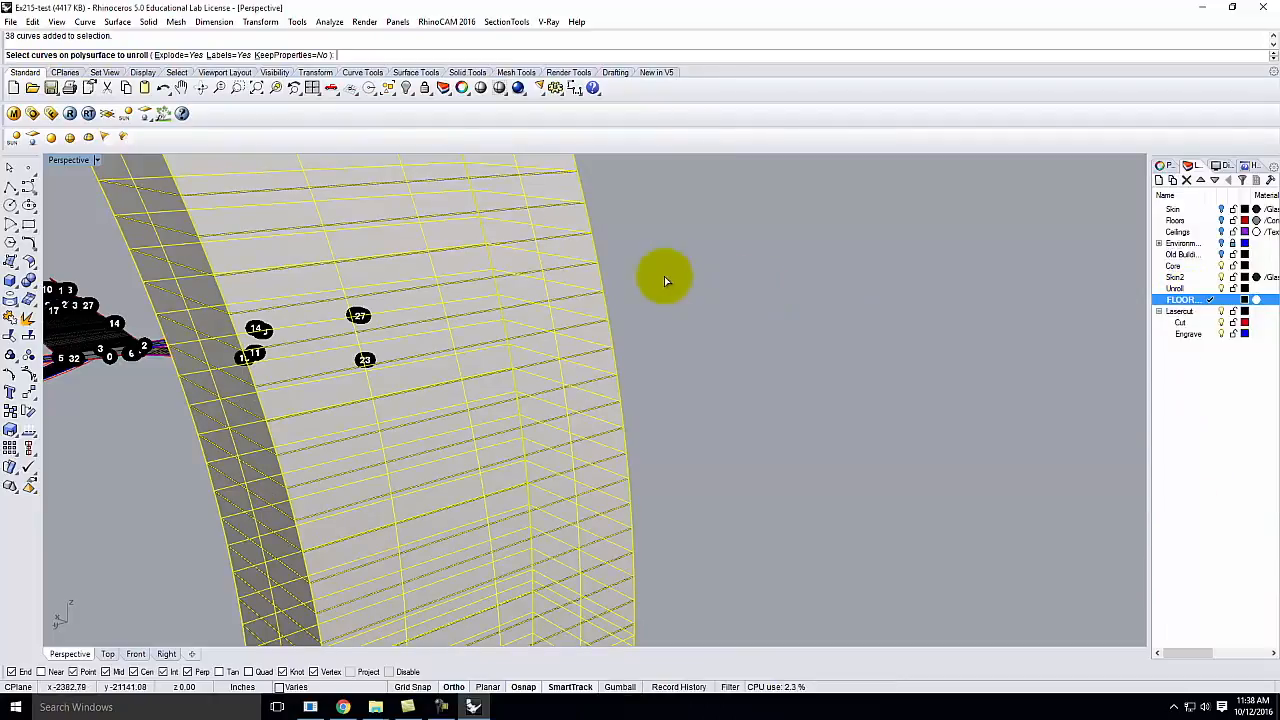
{"action": "scroll", "coordinate": [645, 271], "scroll_direction": "down", "scroll_amount": 5}
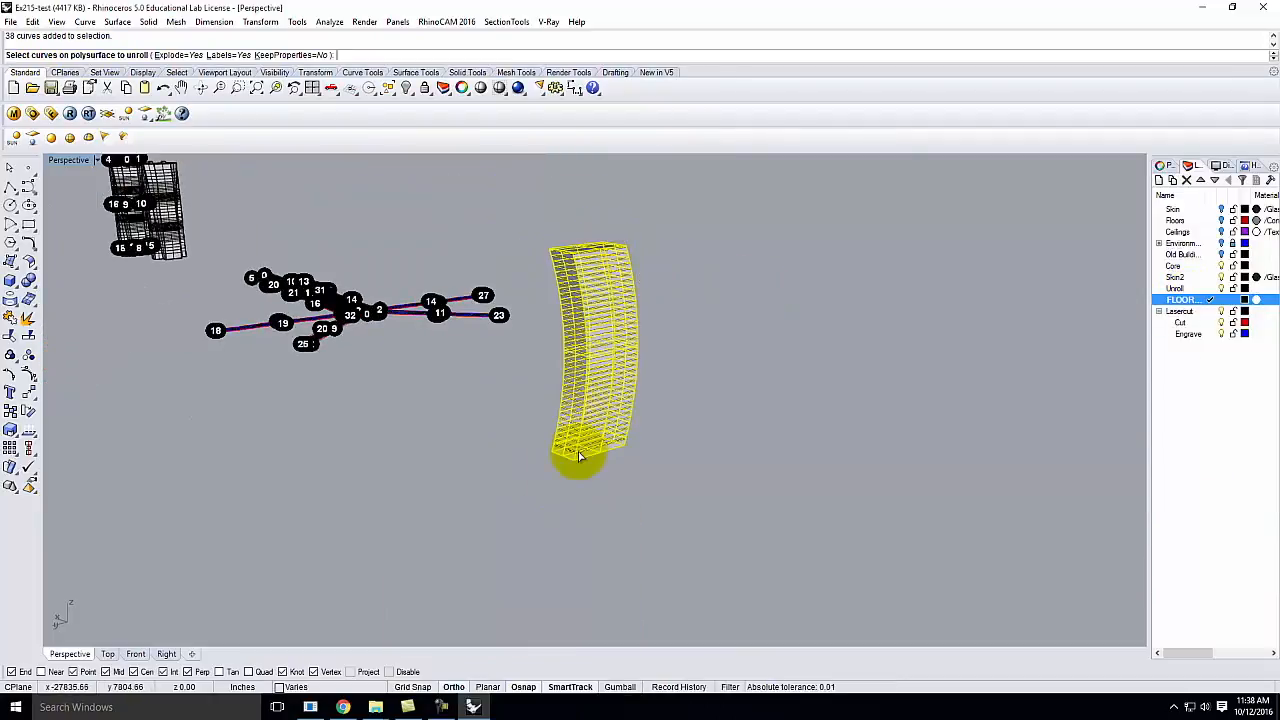
{"action": "key", "text": "Return"}
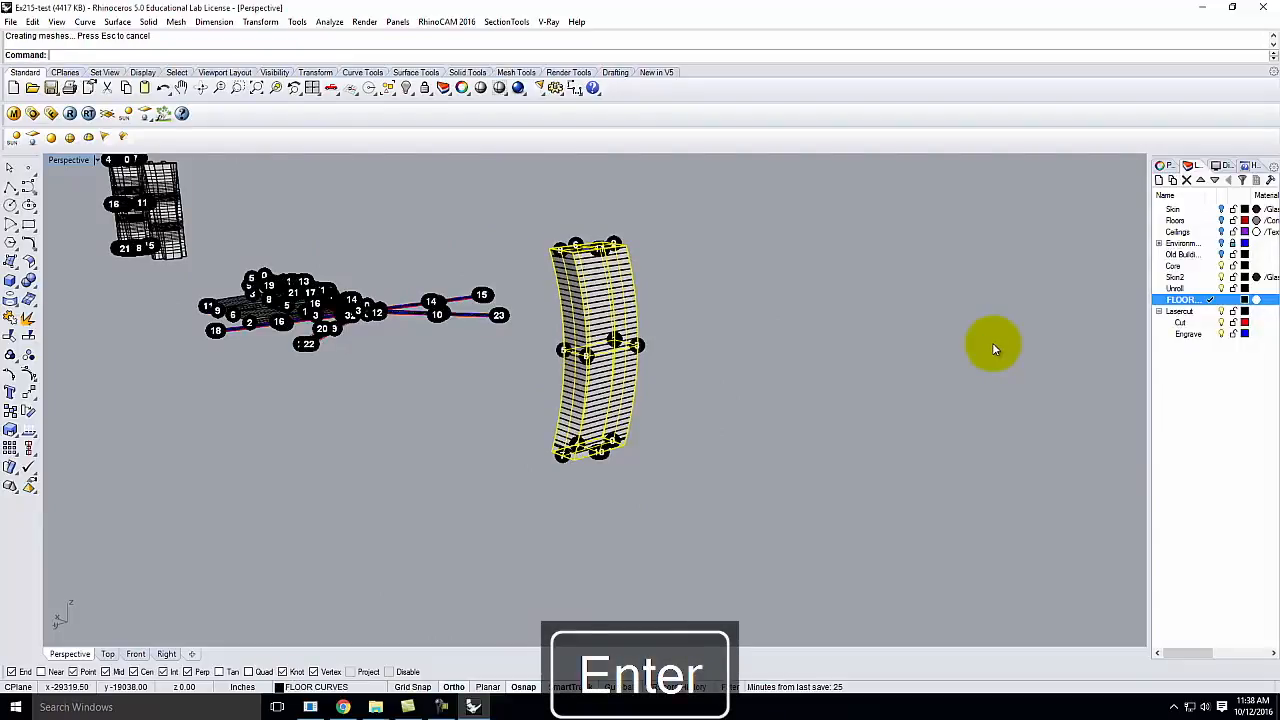
Move all objects on the FLOOR CURVES layer, including the unrolled pieces, clear of the tower model
{"action": "right_click", "coordinate": [1188, 301]}
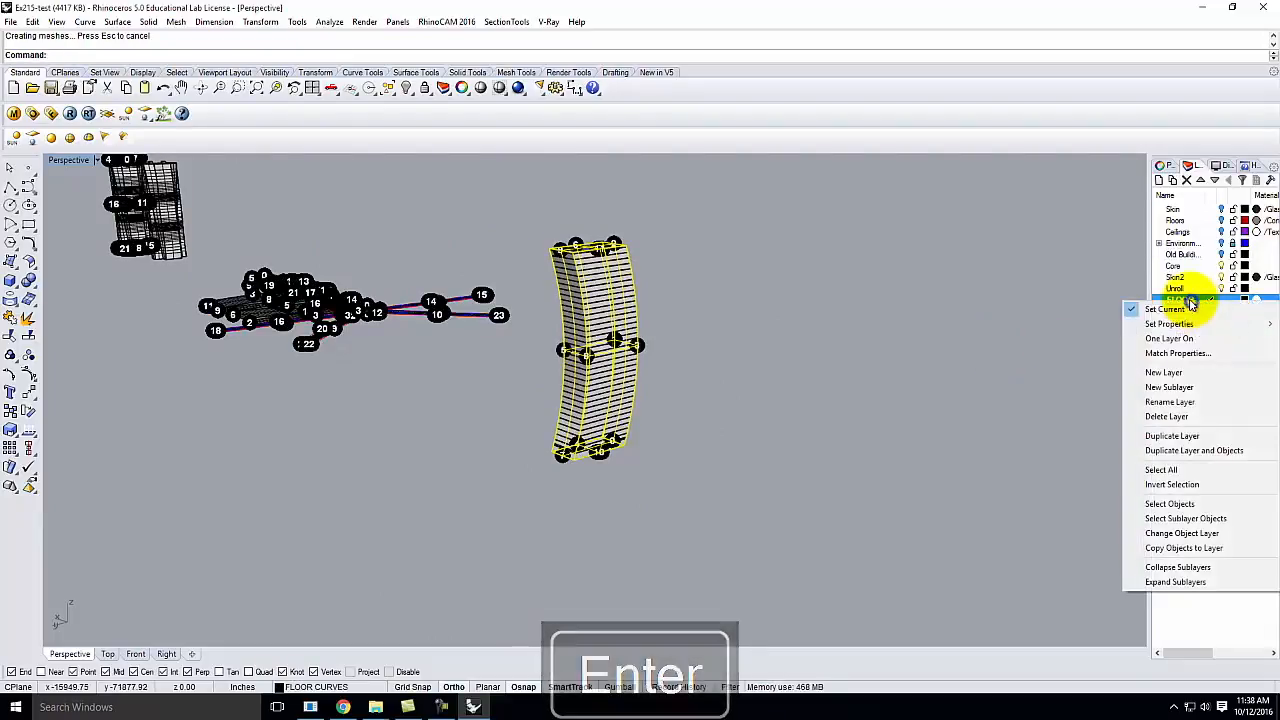
{"action": "left_click", "coordinate": [1192, 505]}
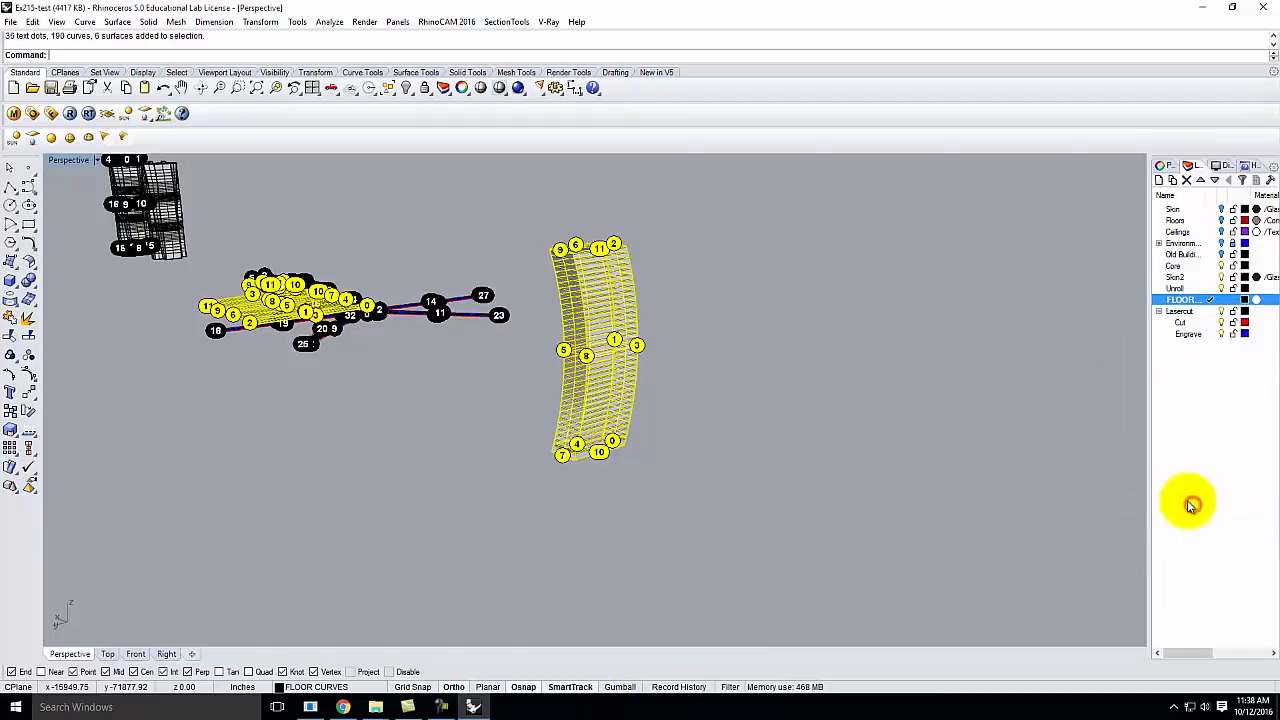
{"action": "key", "text": "Return"}
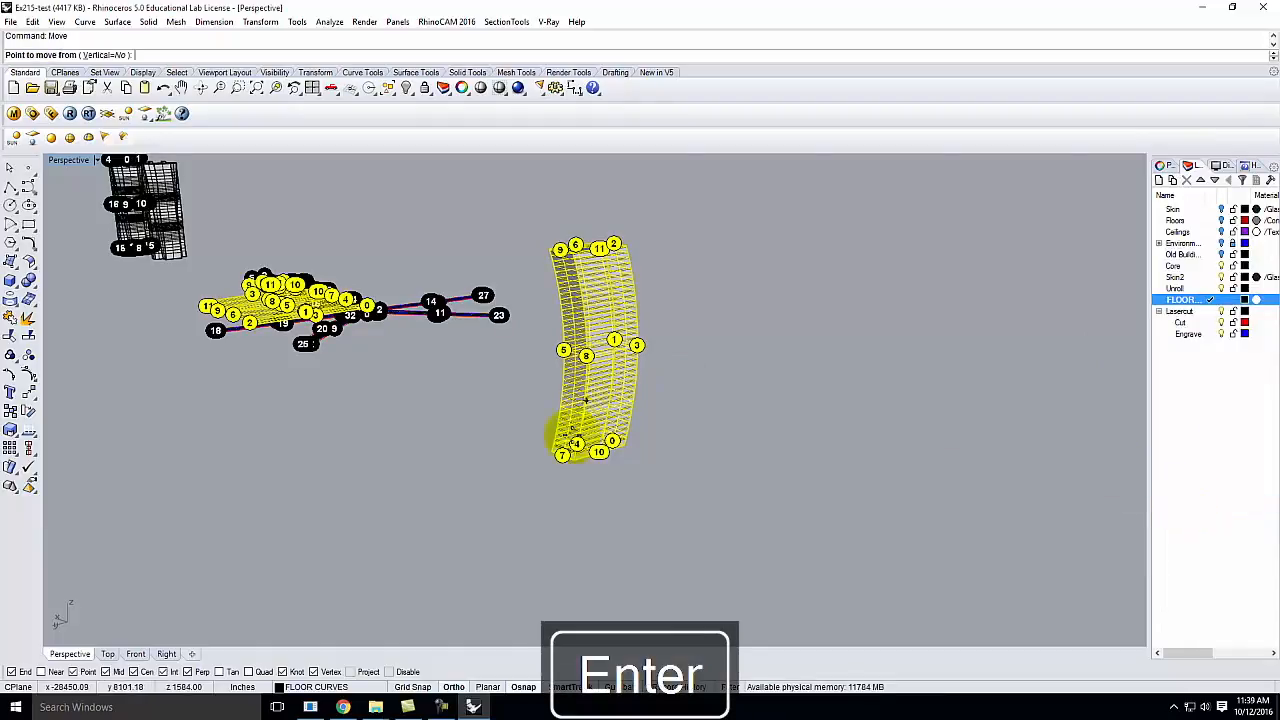
{"action": "scroll", "coordinate": [517, 535], "scroll_direction": "down", "scroll_amount": 3}
{"action": "left_click", "coordinate": [589, 564]}
{"action": "left_click", "coordinate": [965, 481]}
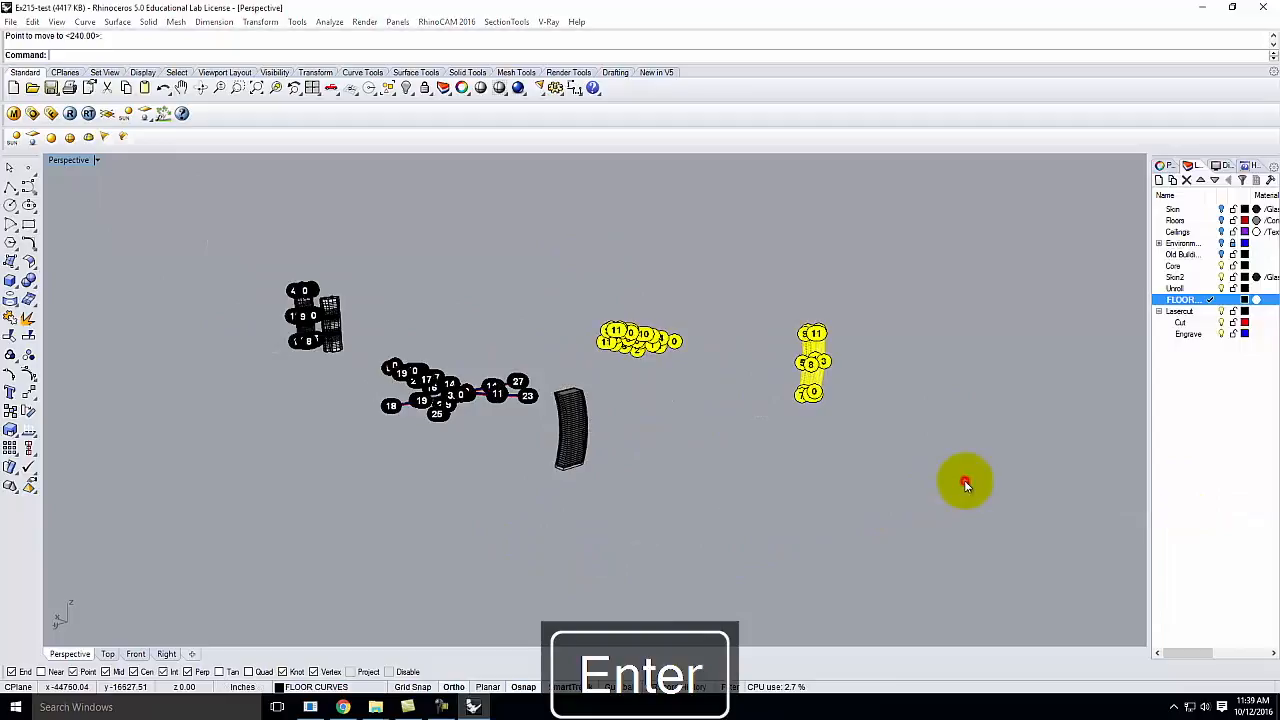
{"action": "key", "text": "Escape"}
Examine the floor lines across the unrolled faces up close
{"action": "right_click_drag", "start_coordinate": [632, 323], "coordinate": [742, 328]}
{"action": "scroll", "coordinate": [660, 195], "scroll_direction": "up", "scroll_amount": 6}
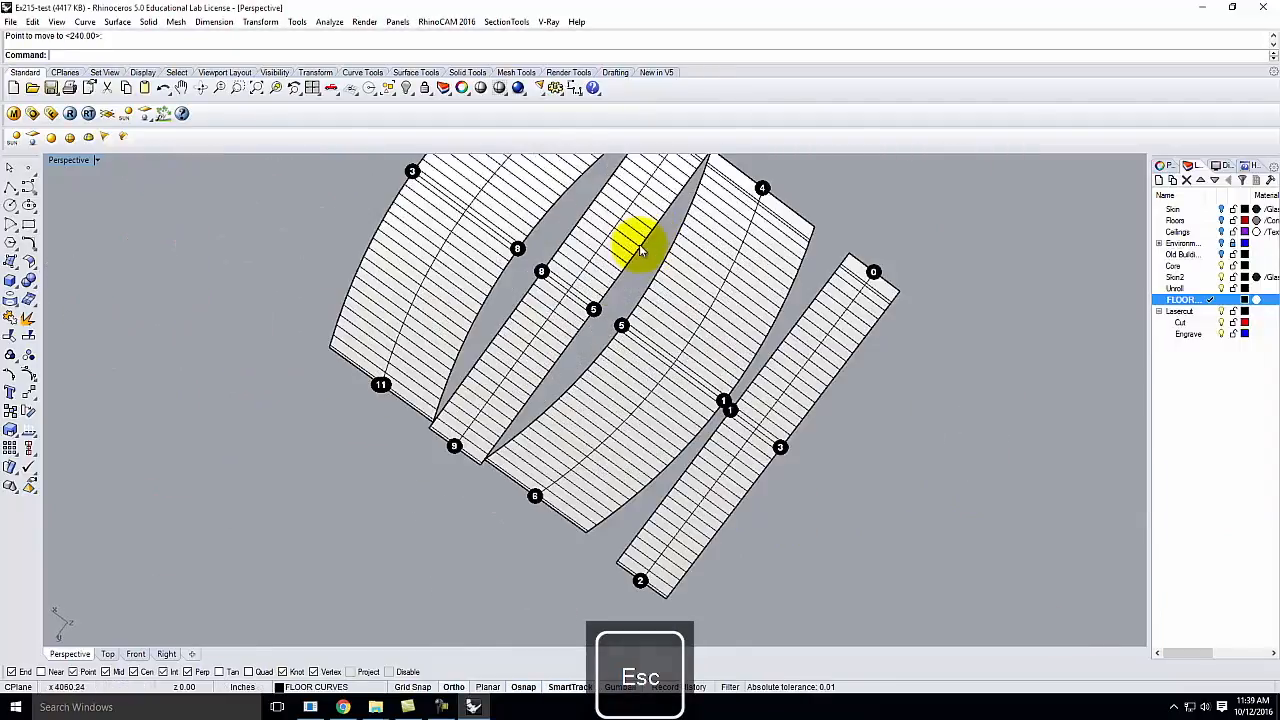
{"action": "left_click", "coordinate": [745, 258]}
{"action": "left_click", "coordinate": [769, 280]}
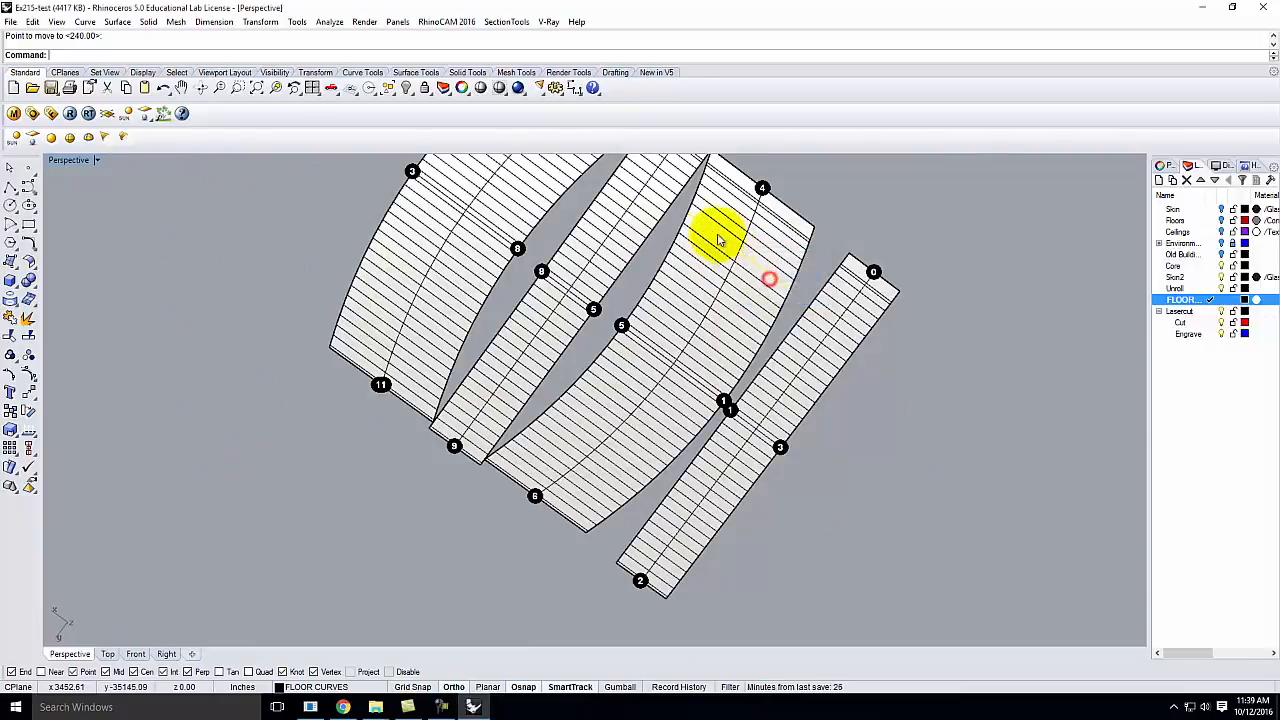
{"action": "left_click", "coordinate": [726, 232]}
{"action": "left_click", "coordinate": [774, 270]}
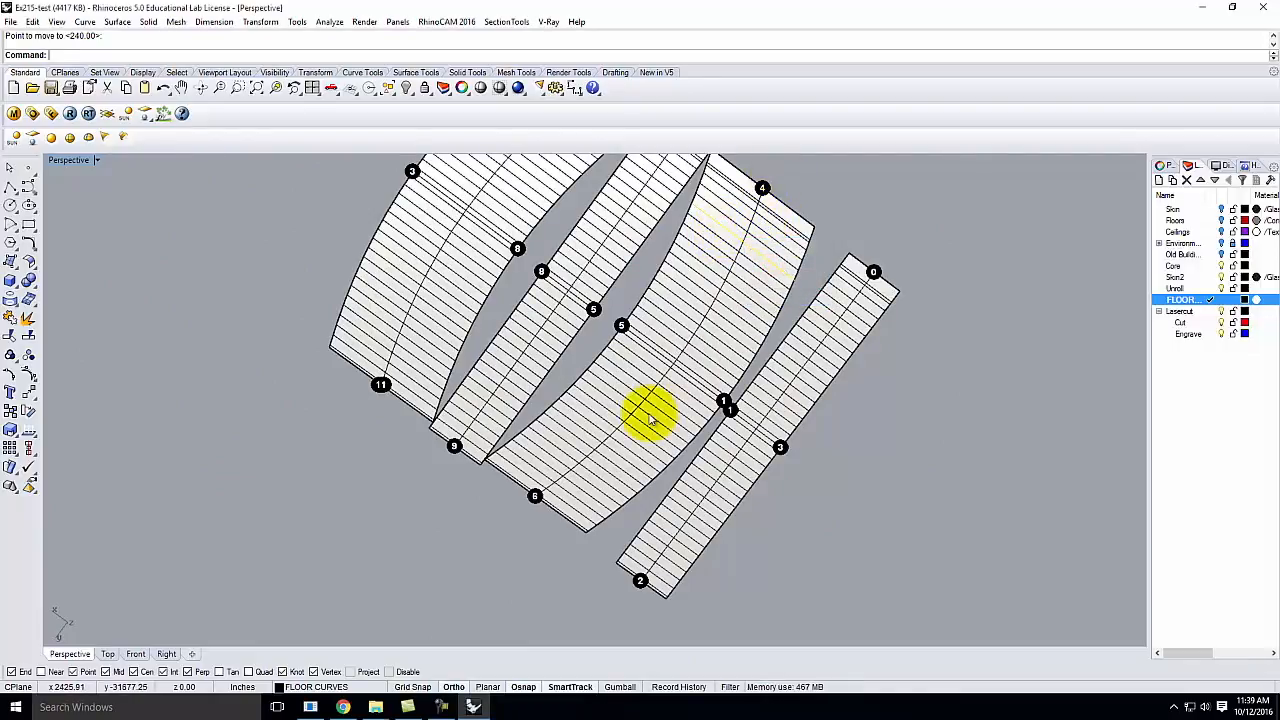
{"action": "right_click_drag", "start_coordinate": [512, 414], "coordinate": [637, 427]}
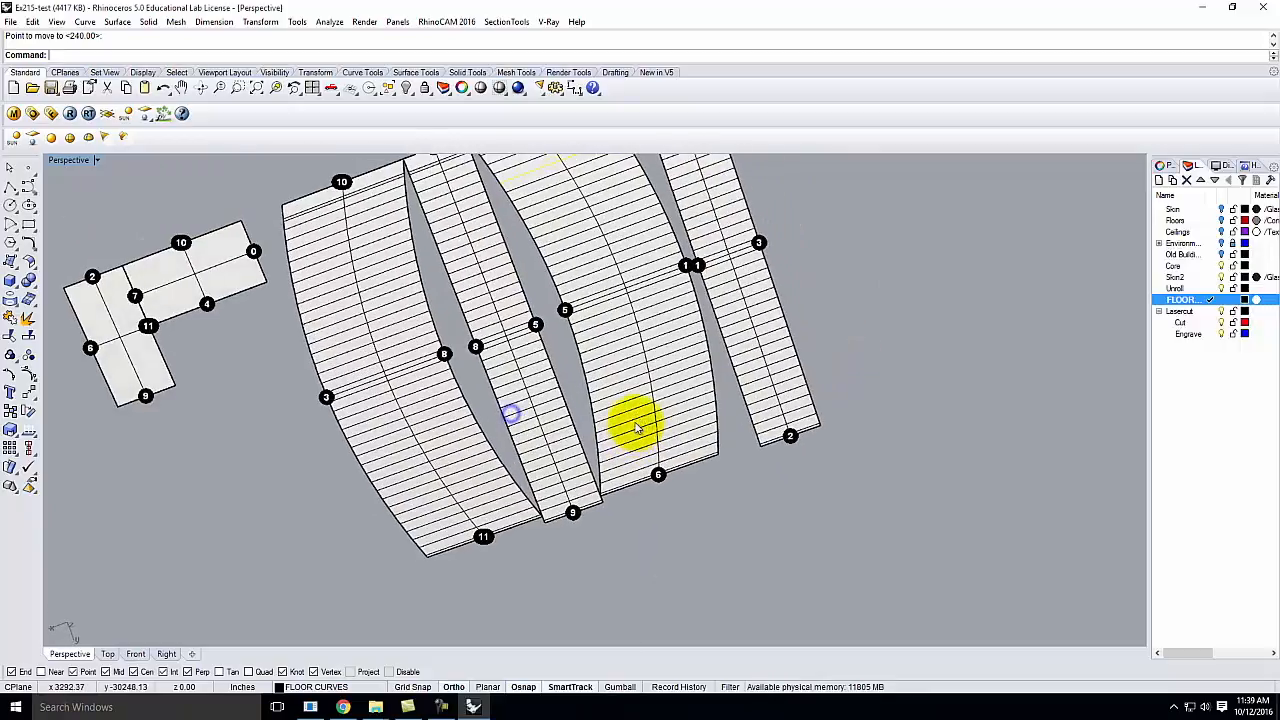
Maximize the Top view on the unrolled pieces and clear the selection
{"action": "double_click", "coordinate": [70, 161]}
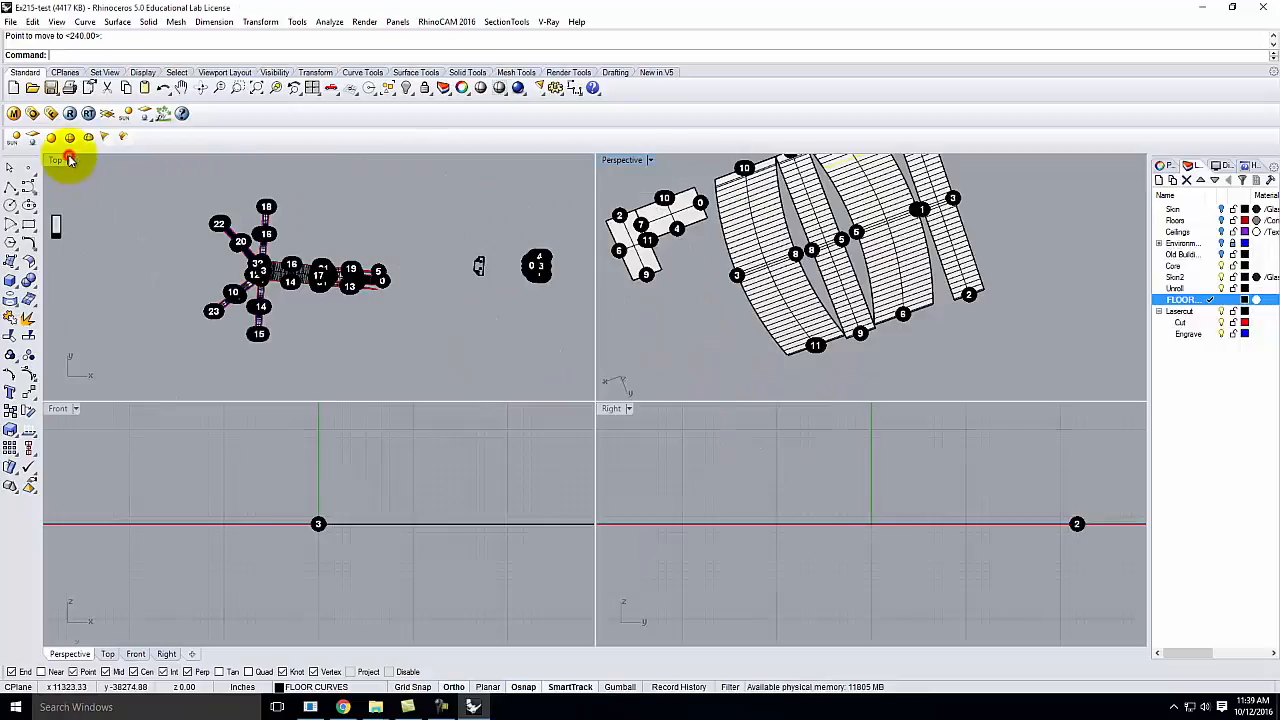
{"action": "double_click", "coordinate": [57, 162]}
{"action": "scroll", "coordinate": [367, 430], "scroll_direction": "down", "scroll_amount": 6}
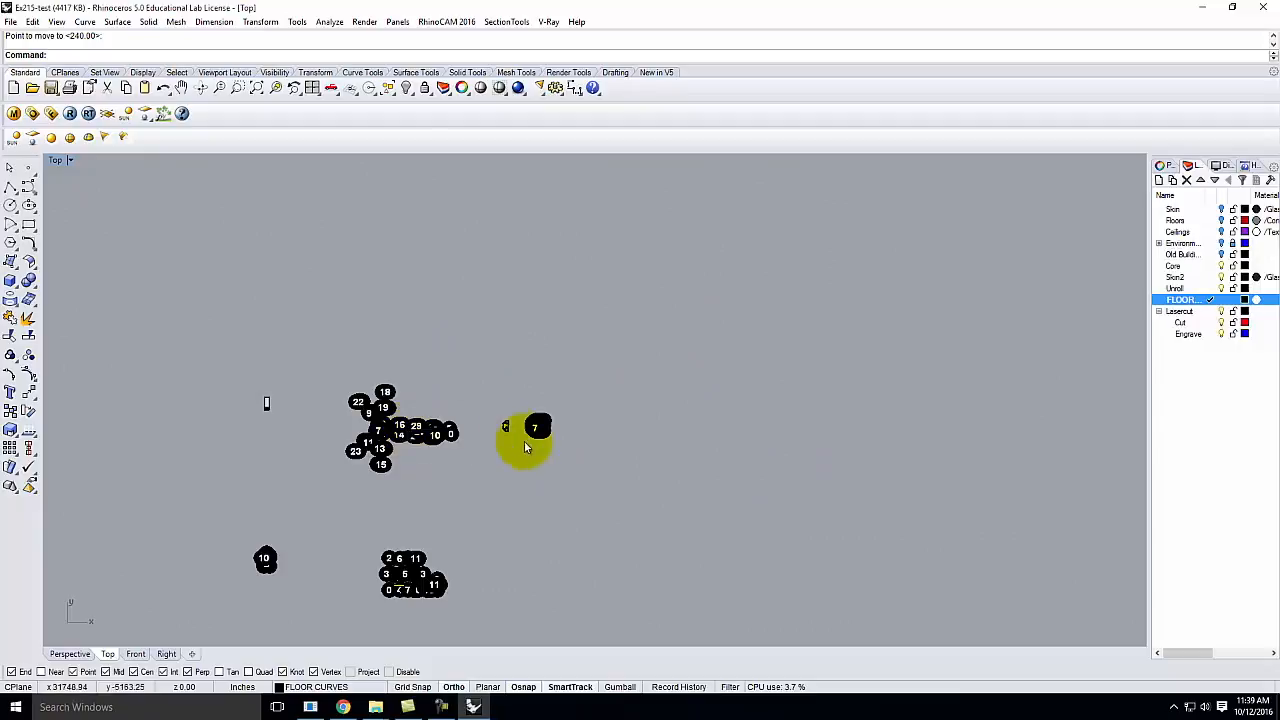
{"action": "scroll", "coordinate": [363, 614], "scroll_direction": "up", "scroll_amount": 8}
{"action": "scroll", "coordinate": [530, 510], "scroll_direction": "up", "scroll_amount": 2}
{"action": "key", "text": "Escape"}
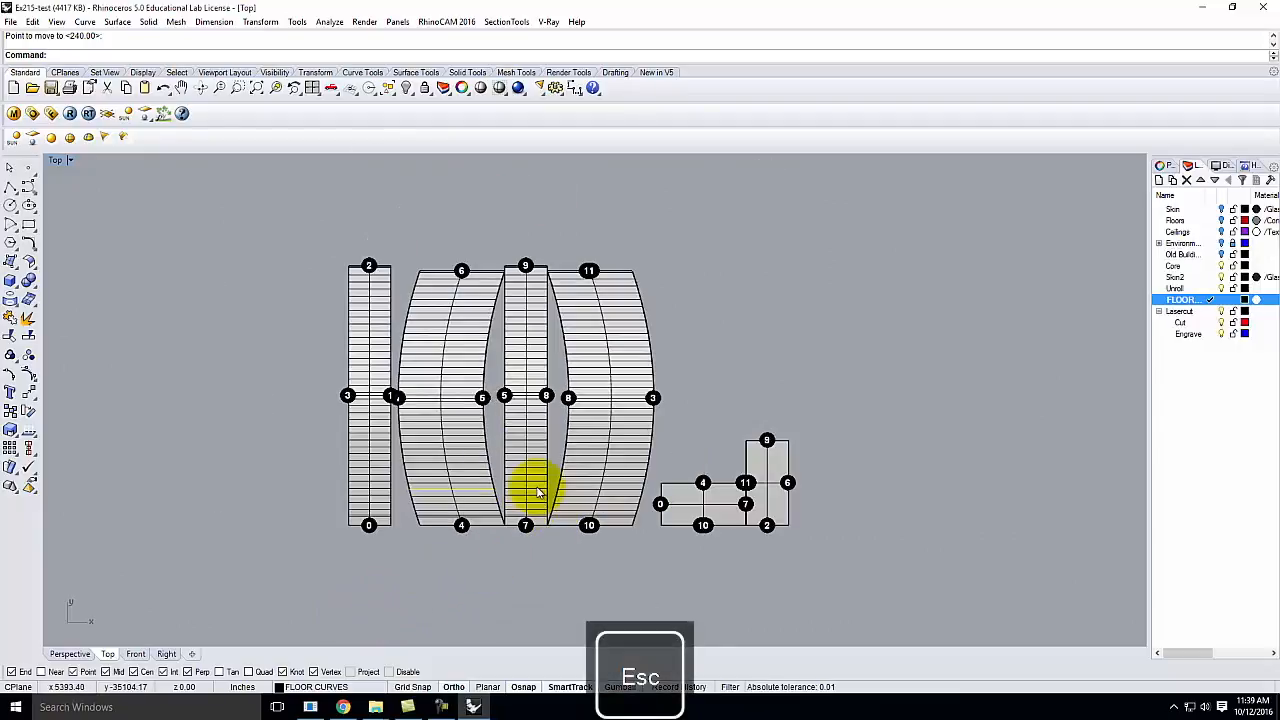
Try deleting the curved unrolled surface labelled 3, 8, 10 and 11 from over its floor lines, and undo the deletion
{"action": "scroll", "coordinate": [601, 361], "scroll_direction": "up", "scroll_amount": 4}
{"action": "left_click", "coordinate": [621, 338]}
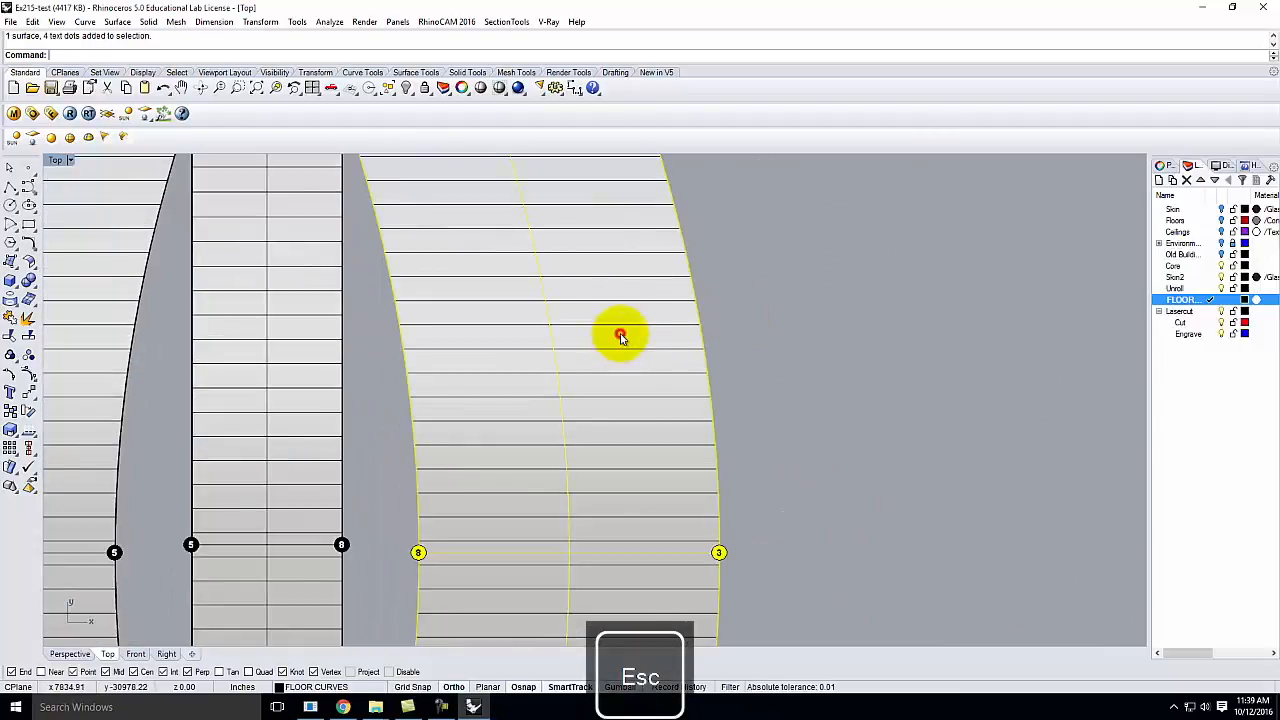
{"action": "key", "text": "Delete"}
{"action": "scroll", "coordinate": [770, 327], "scroll_direction": "down", "scroll_amount": 4}
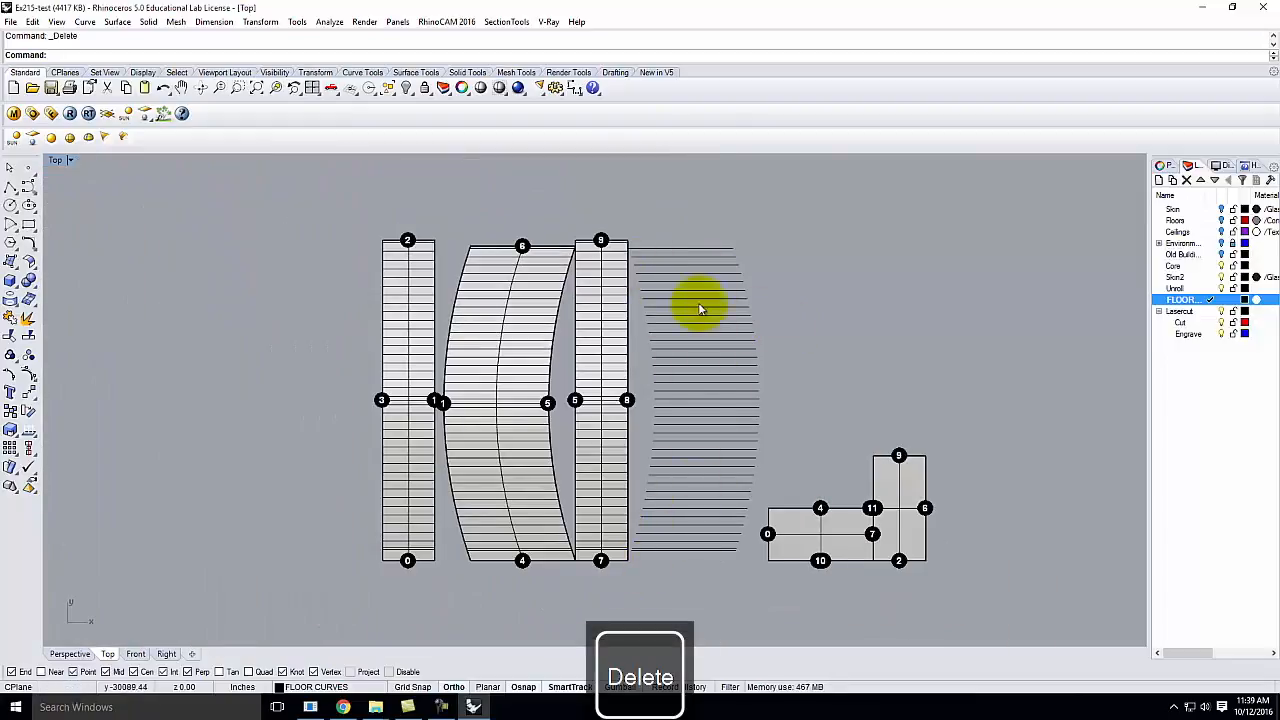
{"action": "key", "text": "ctrl+z"}
{"action": "key", "text": "Escape"}
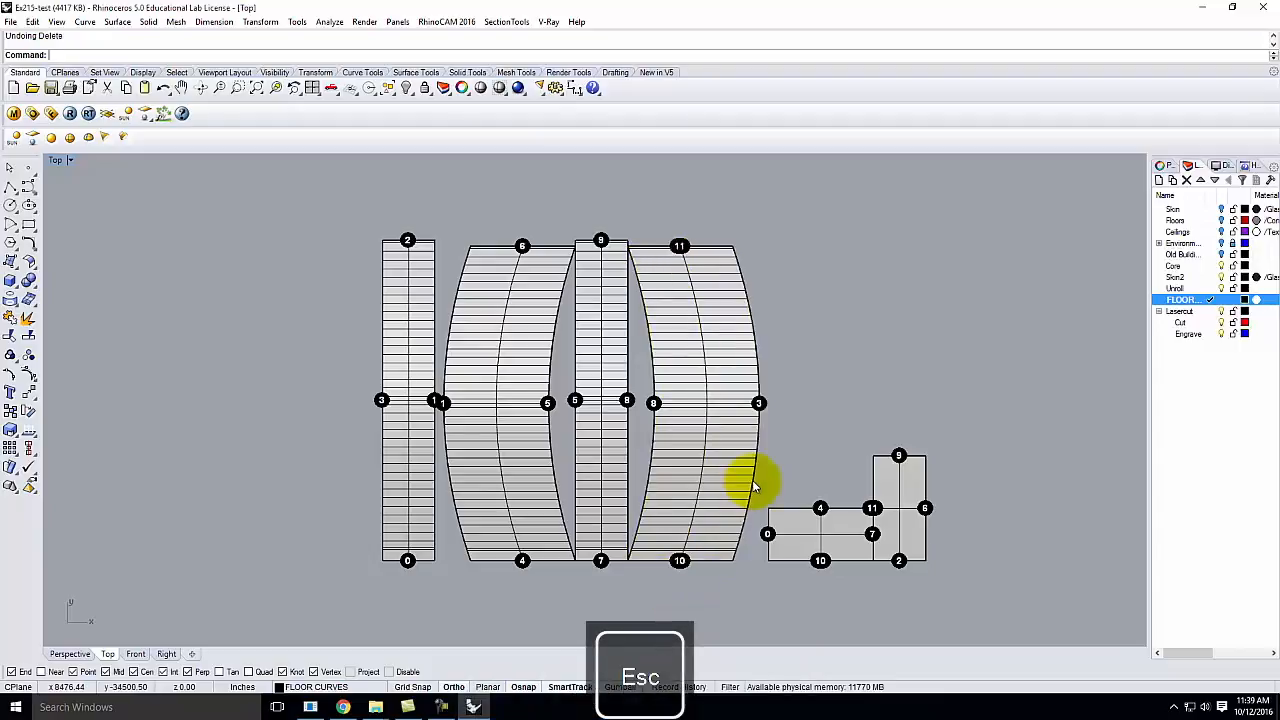
{"action": "key", "text": "BackSpace"}
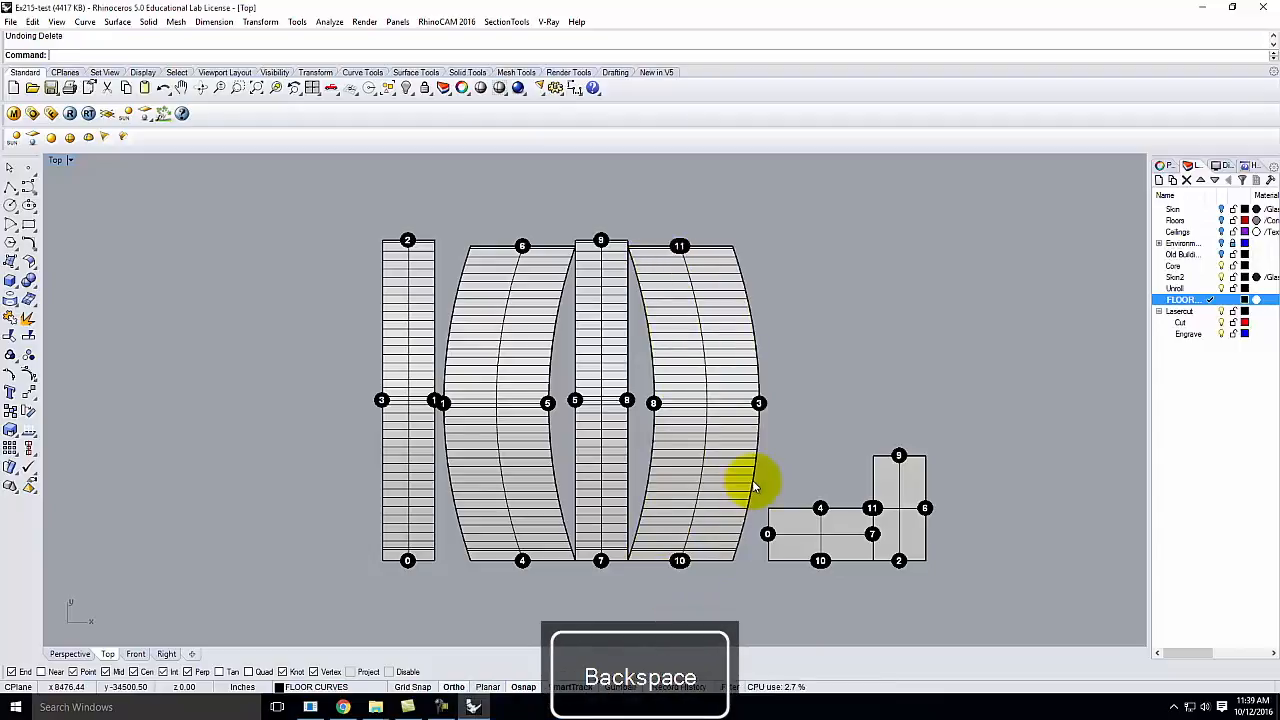
{"action": "key", "text": "Escape"}
Move the end-cap piece labelled 2, 6, 9 and 11 onto edge 2 of the outer straight strip, snapping corner to corner
{"action": "scroll", "coordinate": [620, 440], "scroll_direction": "down", "scroll_amount": 5}
{"action": "scroll", "coordinate": [600, 435], "scroll_direction": "up", "scroll_amount": 3}
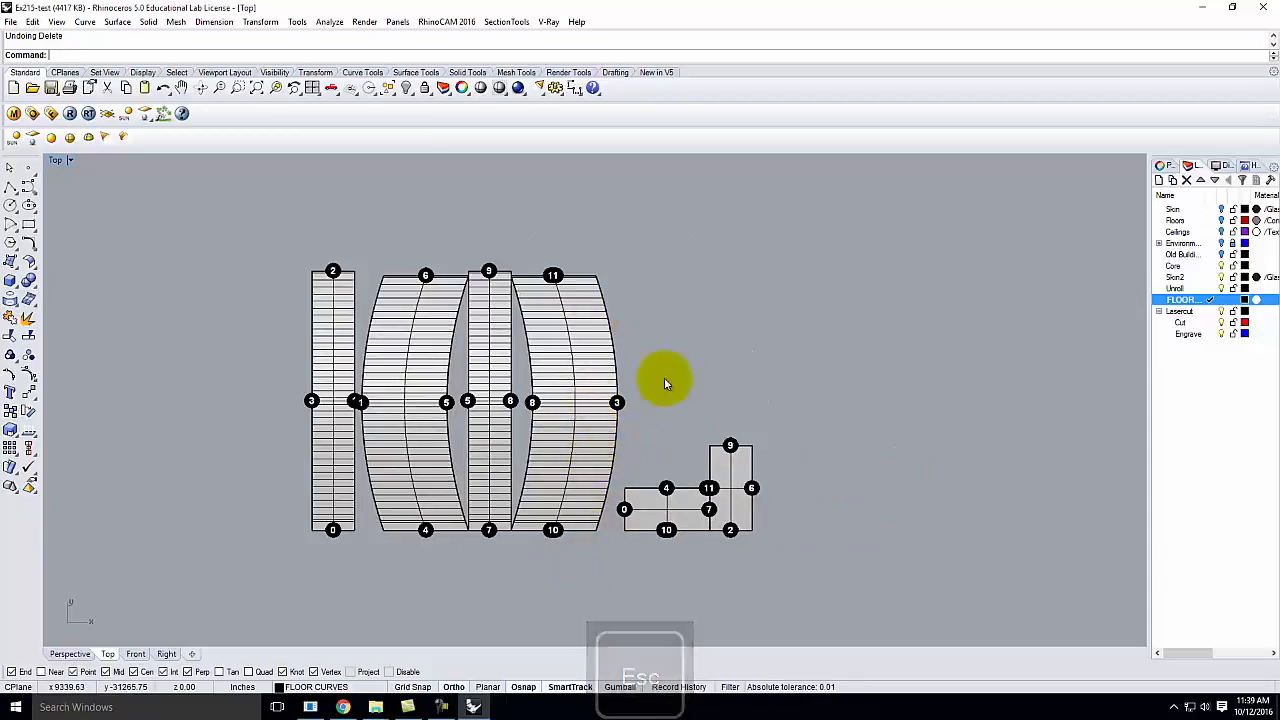
{"action": "key", "text": "Return"}
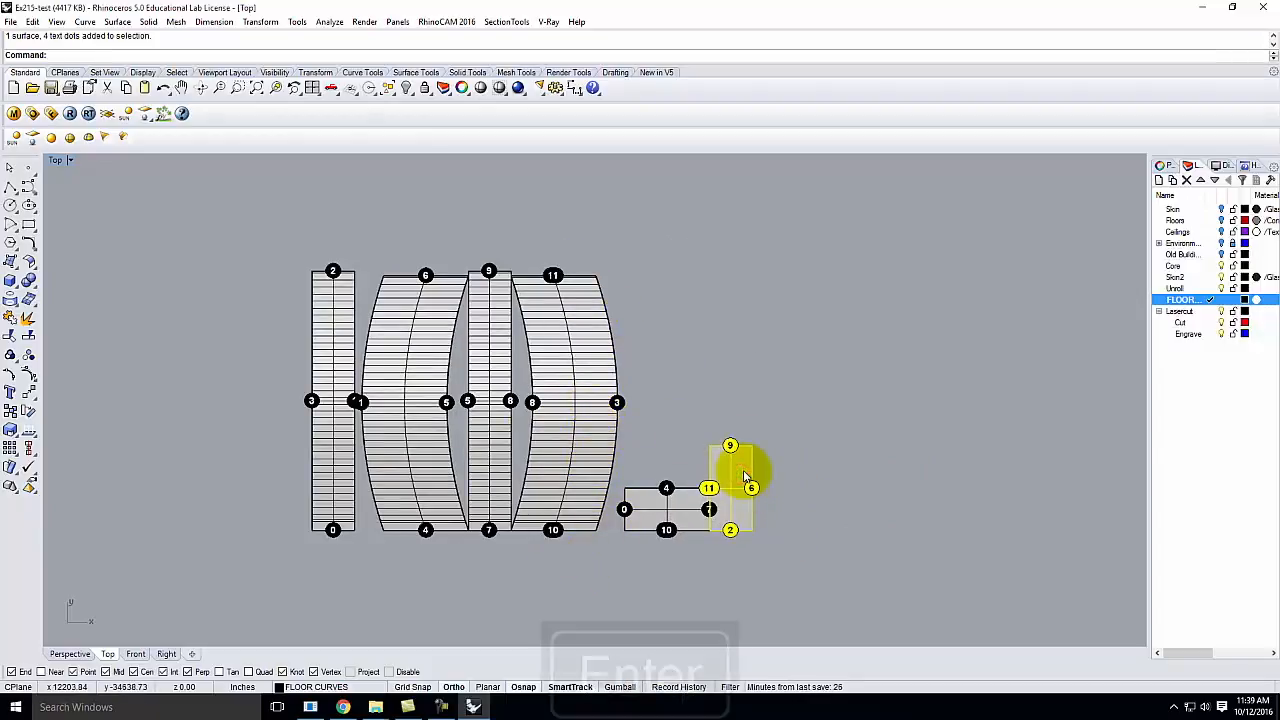
{"action": "left_click", "coordinate": [752, 530]}
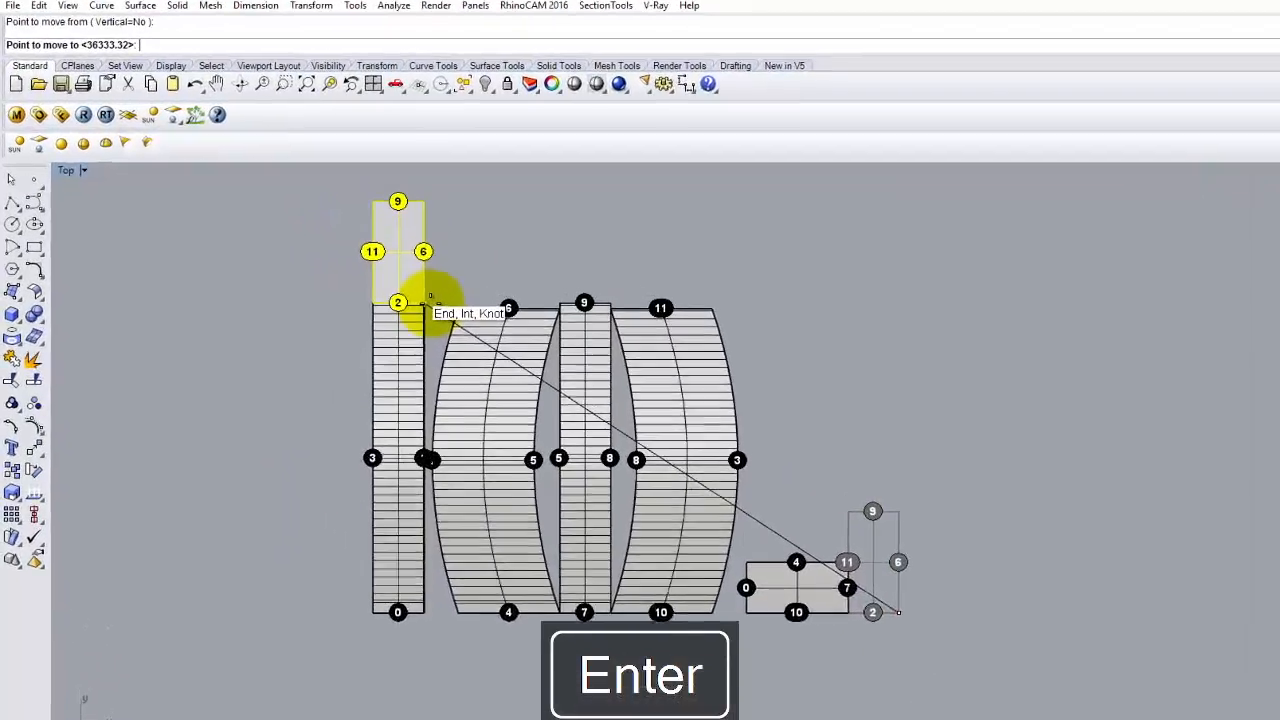
{"action": "left_click", "coordinate": [364, 277]}
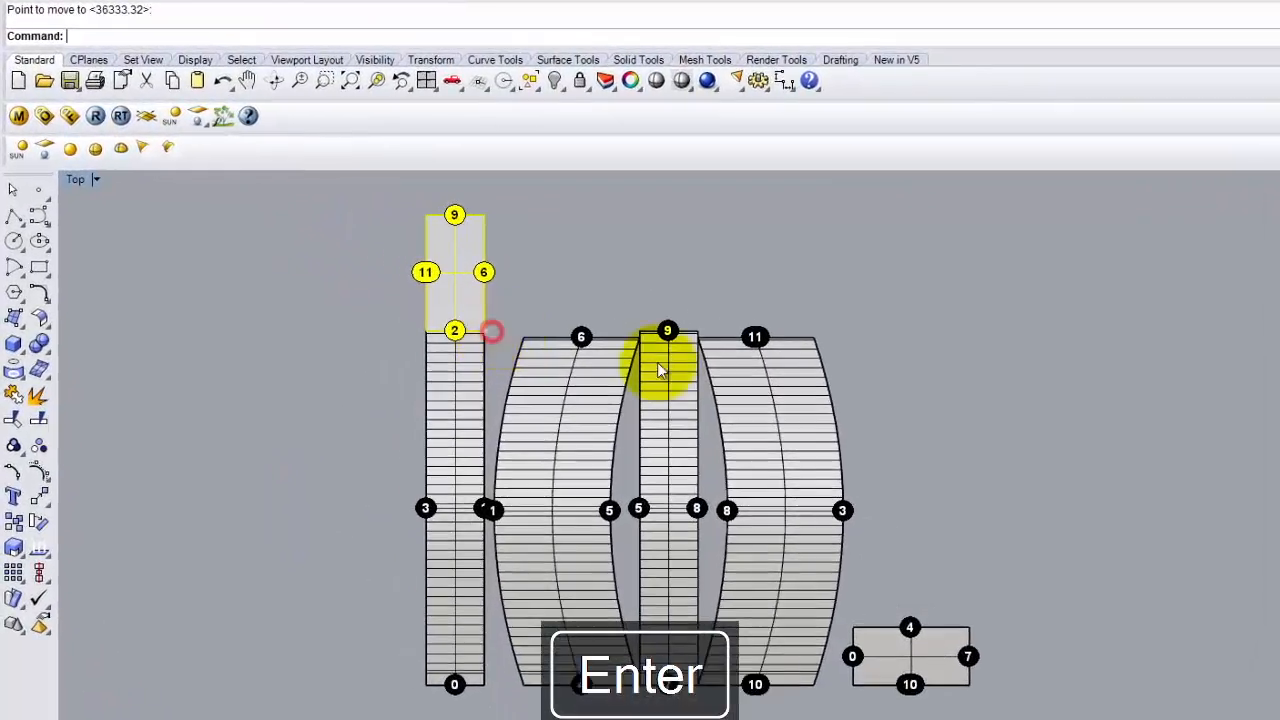
{"action": "key", "text": "Escape"}
Move the end-cap piece labelled 0, 4, 7 and 10 by its edge 0–4 corner onto the lower corner of the outer strip between edges 0 and 1
{"action": "left_click", "coordinate": [706, 521]}
{"action": "type", "text": "Move"}
{"action": "key", "text": "Return"}
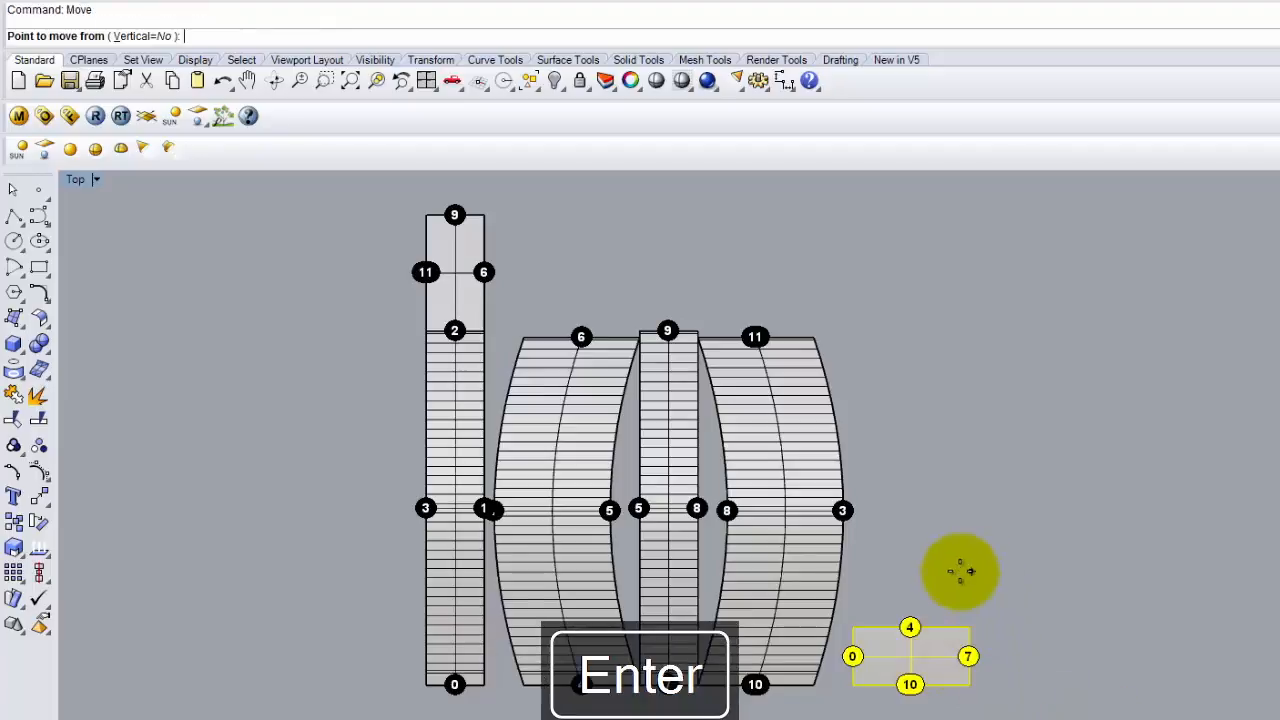
{"action": "left_click", "coordinate": [852, 628]}
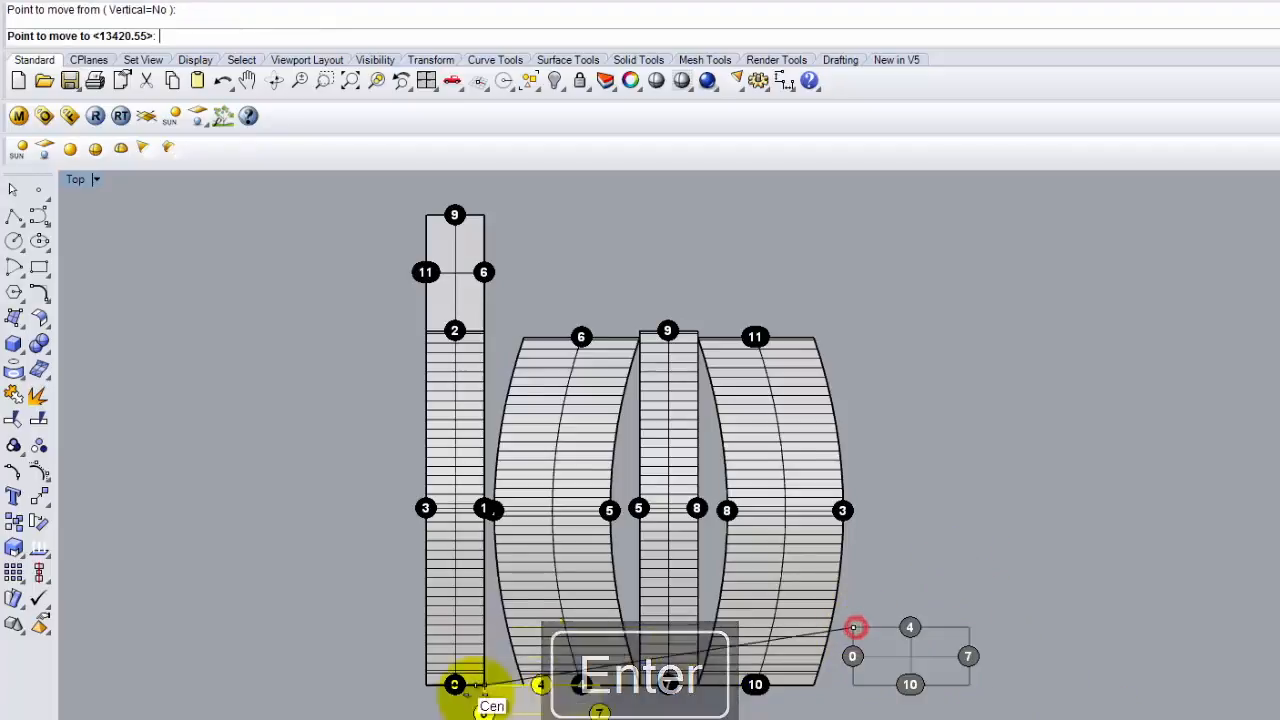
{"action": "left_click", "coordinate": [483, 685]}
Rotate the end cap 90 degrees clockwise about that corner so its edge 0 lies along the strip's edge 0, and clear the selection
{"action": "type", "text": "rotate"}
{"action": "key", "text": "Return"}
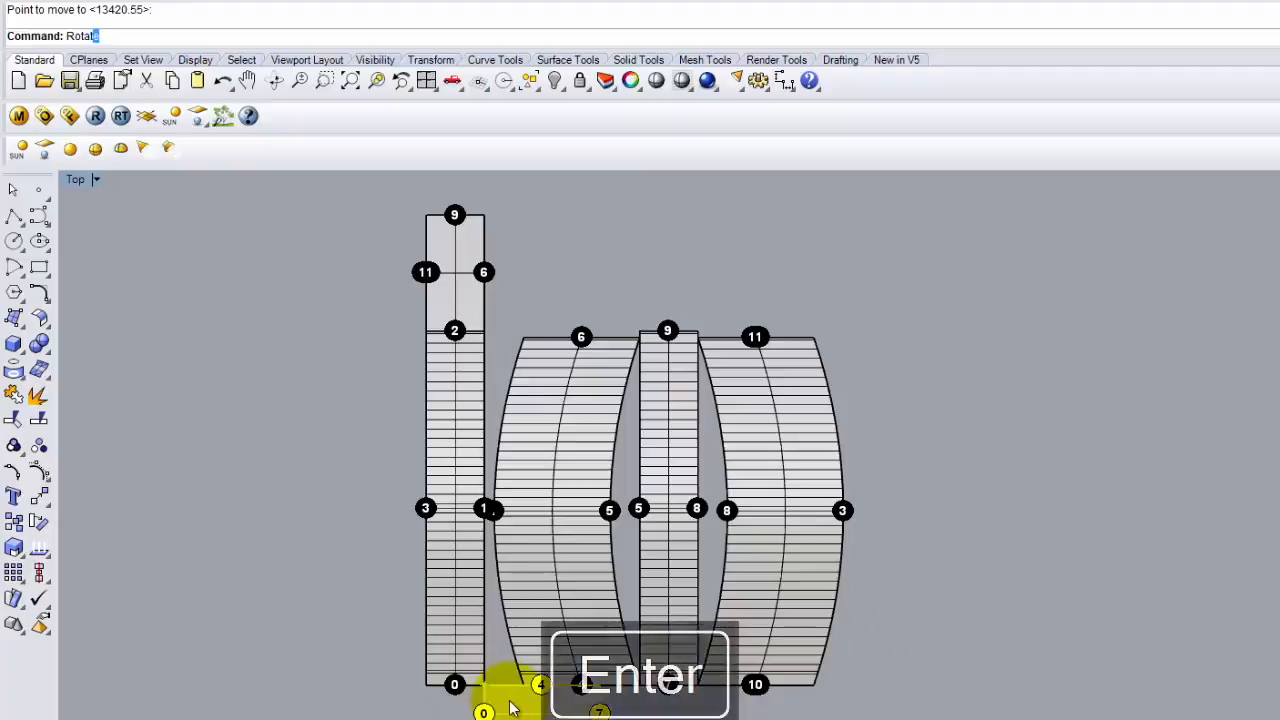
{"action": "left_click", "coordinate": [490, 686]}
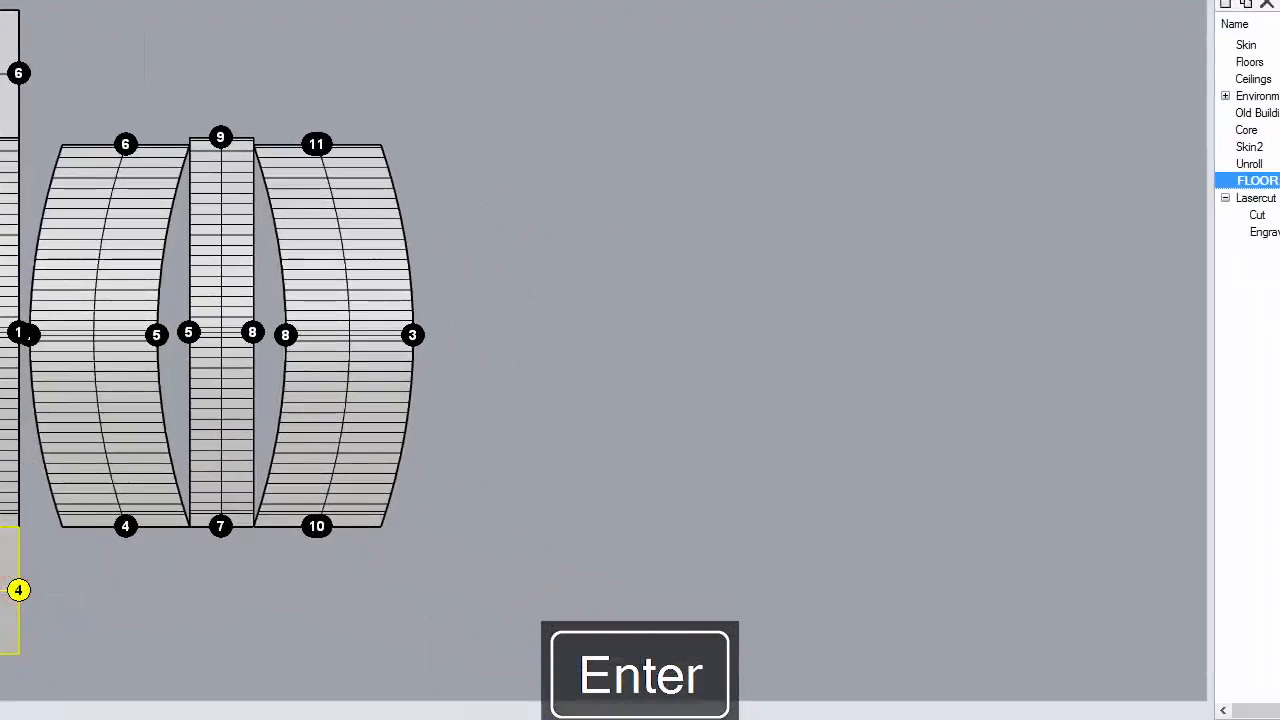
{"action": "key", "text": "Escape"}
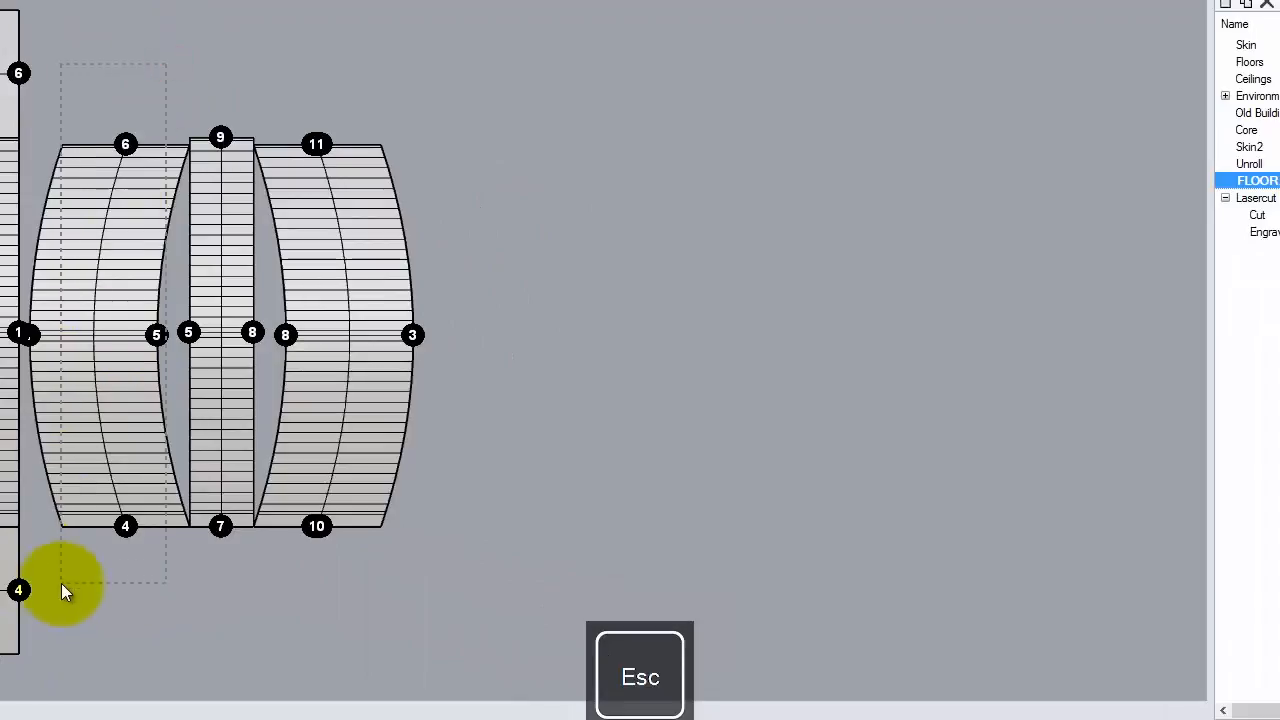
Move the curved piece labelled 1, 4, 5 and 6 with its floor lines onto the outer lower corner of the end cap's edge 4
{"action": "left_click_drag", "start_coordinate": [60, 592], "coordinate": [72, 588]}
{"action": "key", "text": "Return"}
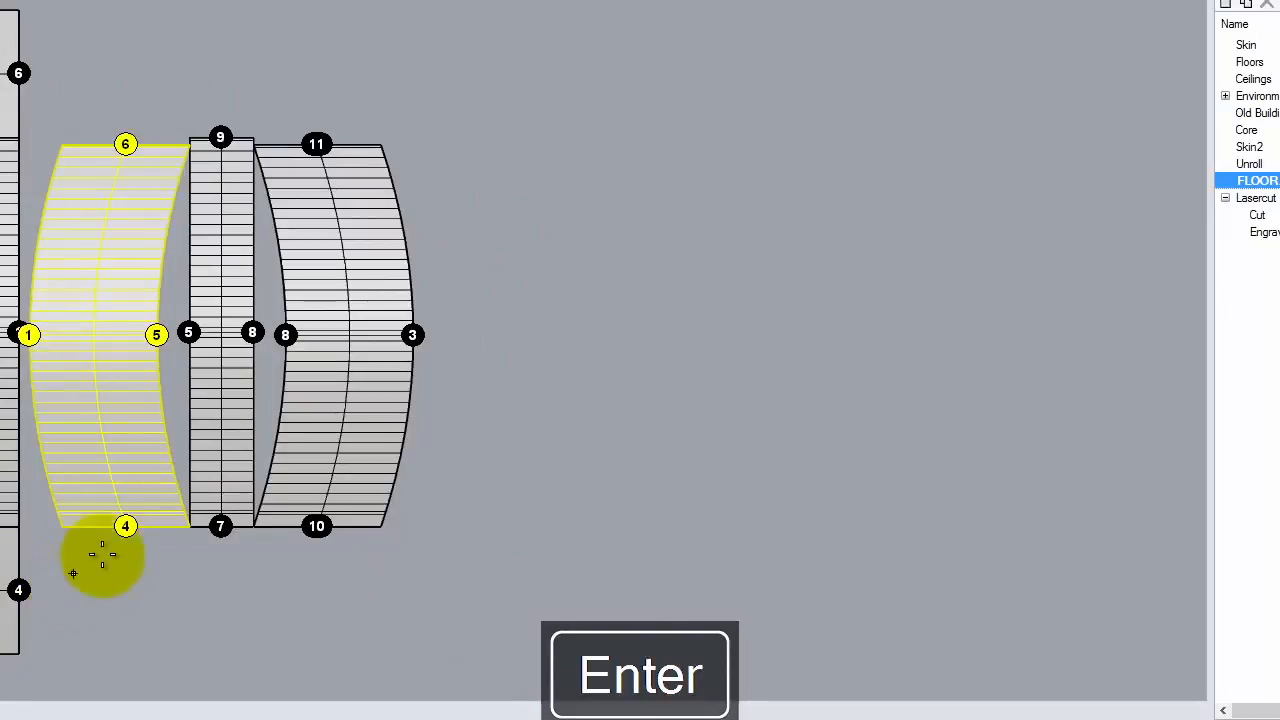
{"action": "left_click", "coordinate": [184, 526]}
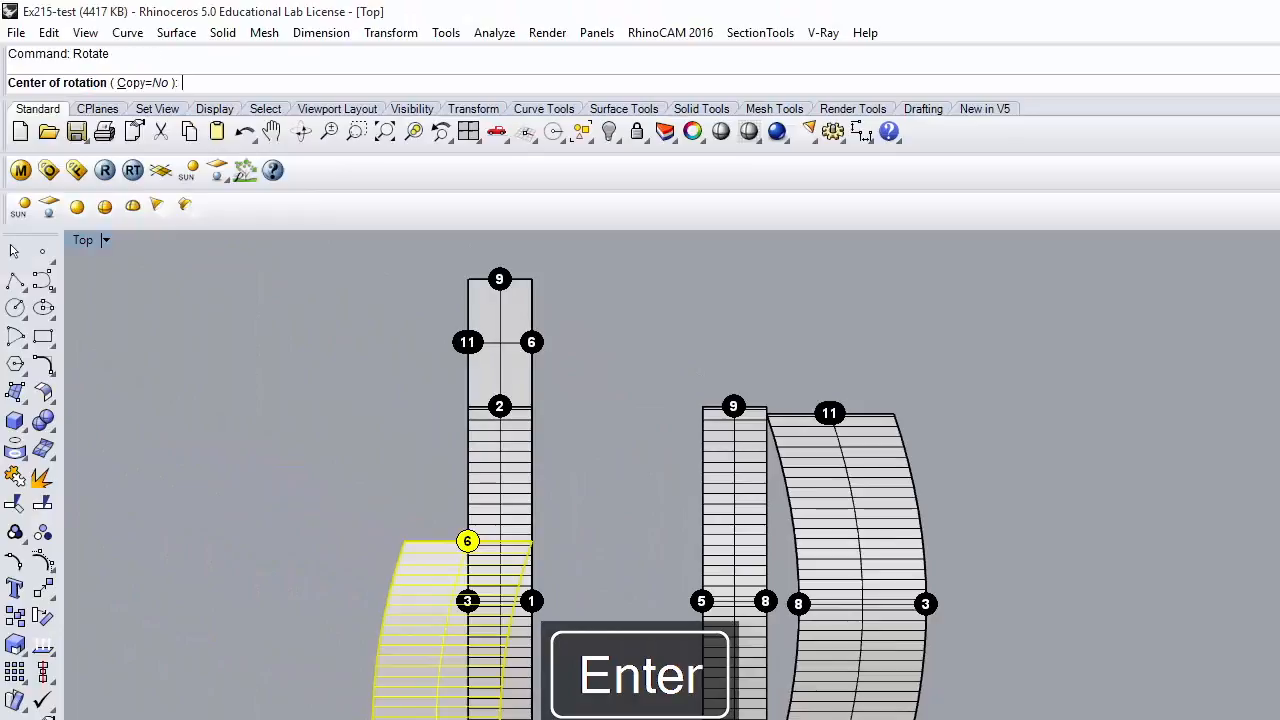
Rotate the curved piece 90 degrees clockwise about the shared corner so its edge 4 meets the end cap's edge 4, and deselect it
{"action": "left_click", "coordinate": [393, 681]}
{"action": "left_click", "coordinate": [300, 681]}
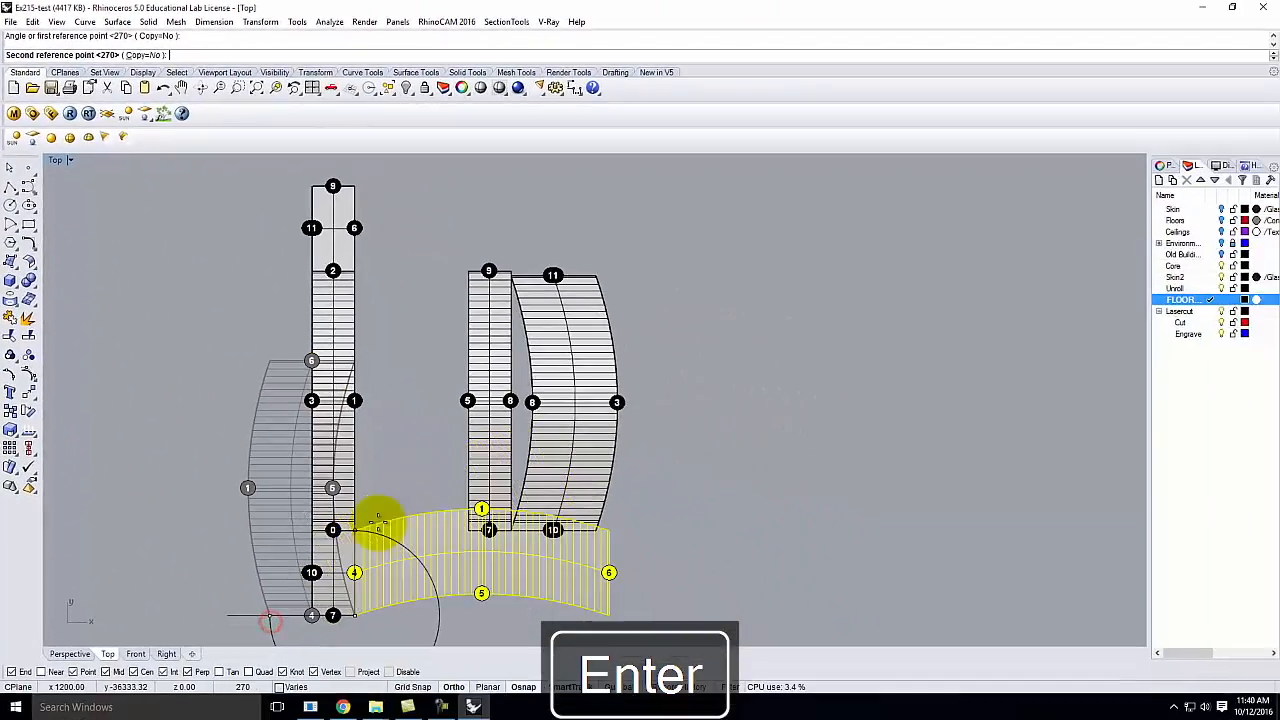
{"action": "left_click", "coordinate": [366, 529]}
{"action": "scroll", "coordinate": [487, 344], "scroll_direction": "down", "scroll_amount": 4}
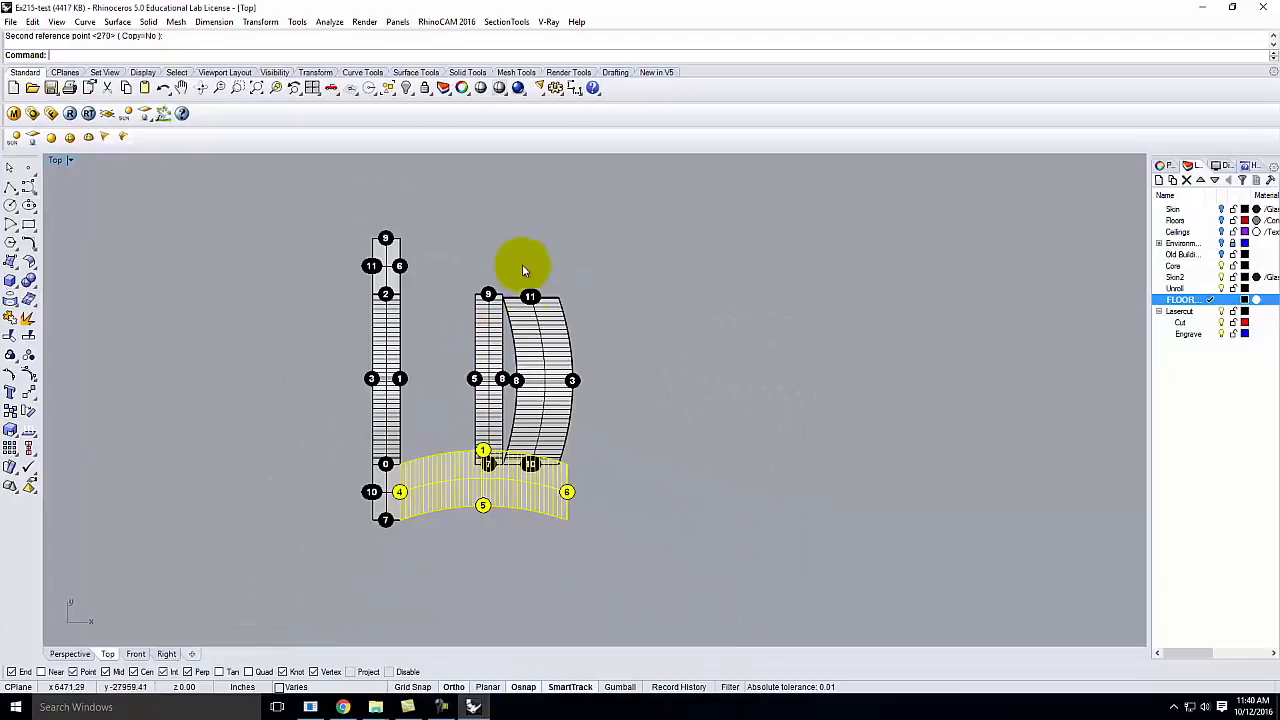
{"action": "key", "text": "Escape"}
Select the straight strip labelled 5, 7, 8 and 9, including its floor lines that overlap the curved piece
{"action": "scroll", "coordinate": [522, 367], "scroll_direction": "up", "scroll_amount": 6}
{"action": "key", "text": "Escape"}
{"action": "left_click_drag", "start_coordinate": [468, 192], "coordinate": [462, 524]}
{"action": "scroll", "coordinate": [466, 528], "scroll_direction": "up", "scroll_amount": 8}
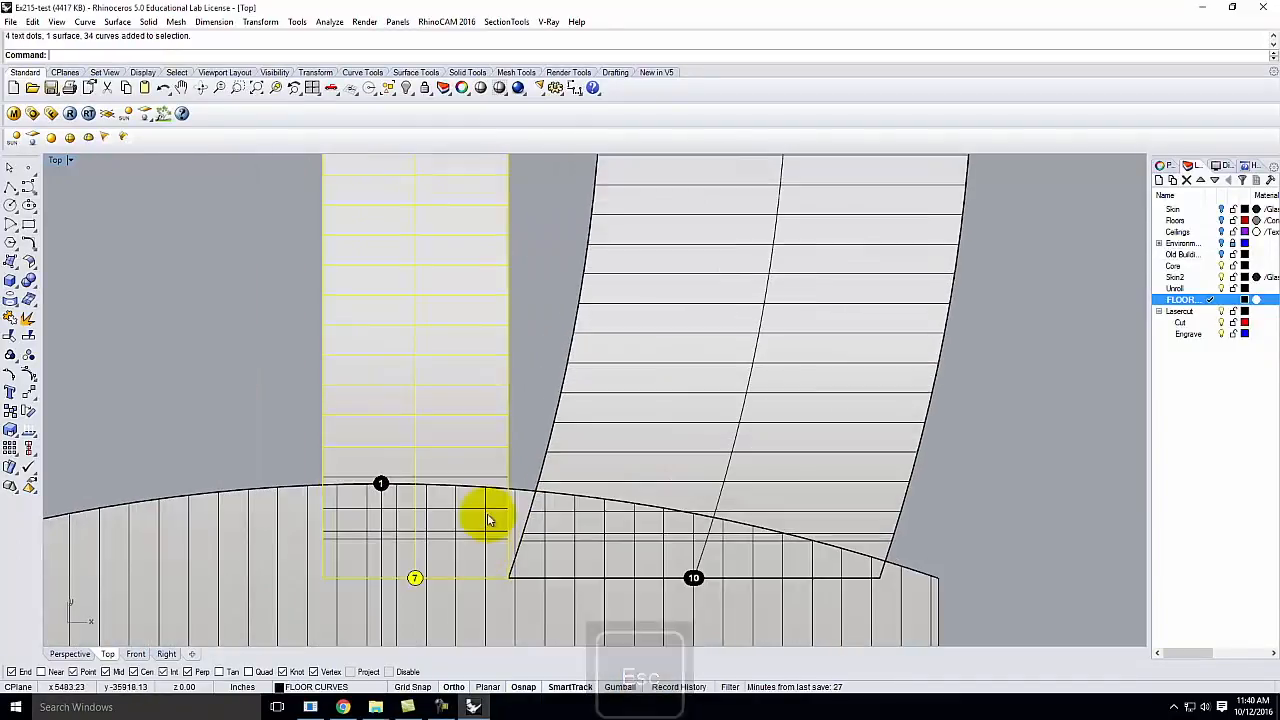
{"action": "left_click", "coordinate": [501, 470], "text": "shift"}
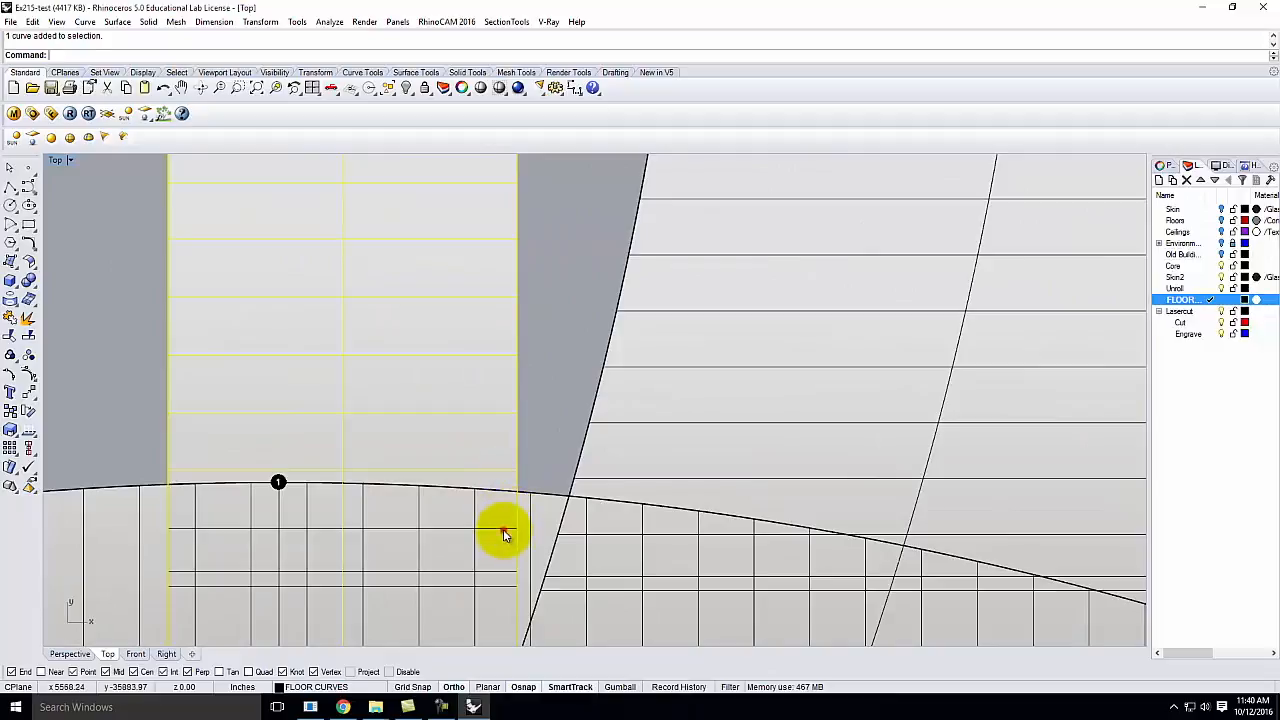
{"action": "left_click", "coordinate": [503, 531], "text": "shift"}
{"action": "left_click", "coordinate": [552, 567]}
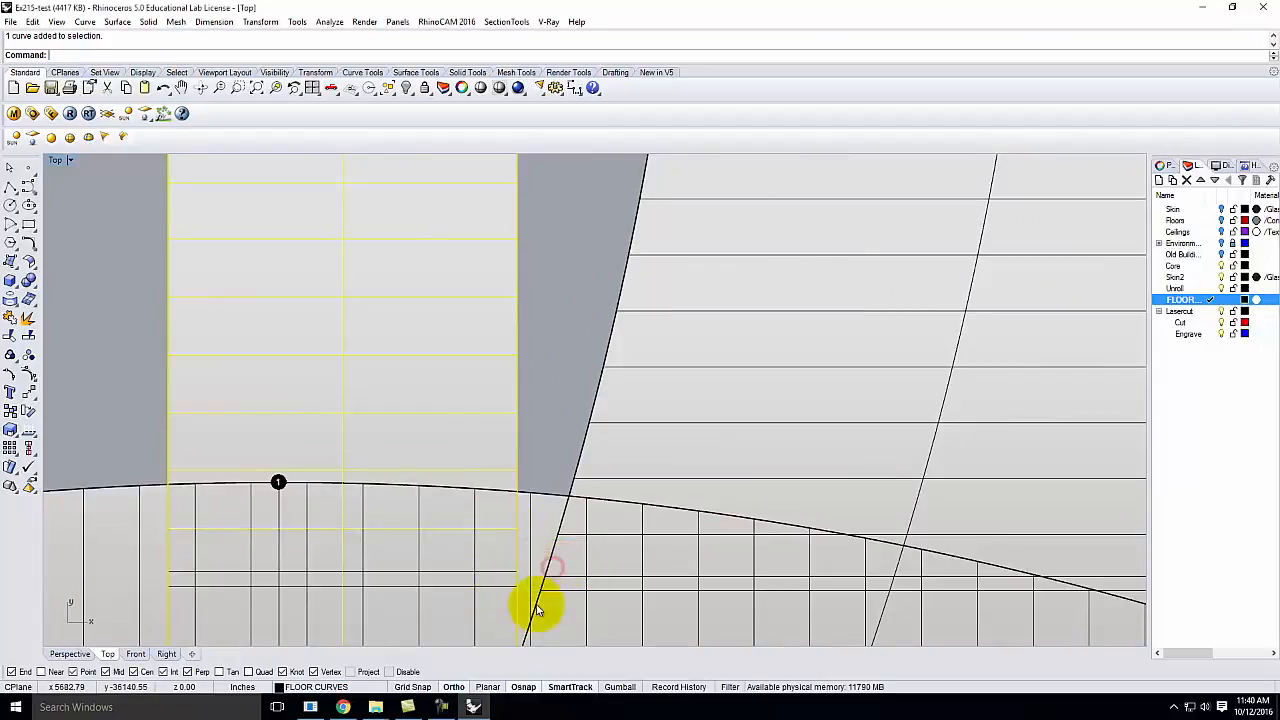
{"action": "left_click", "coordinate": [498, 591], "text": "shift"}
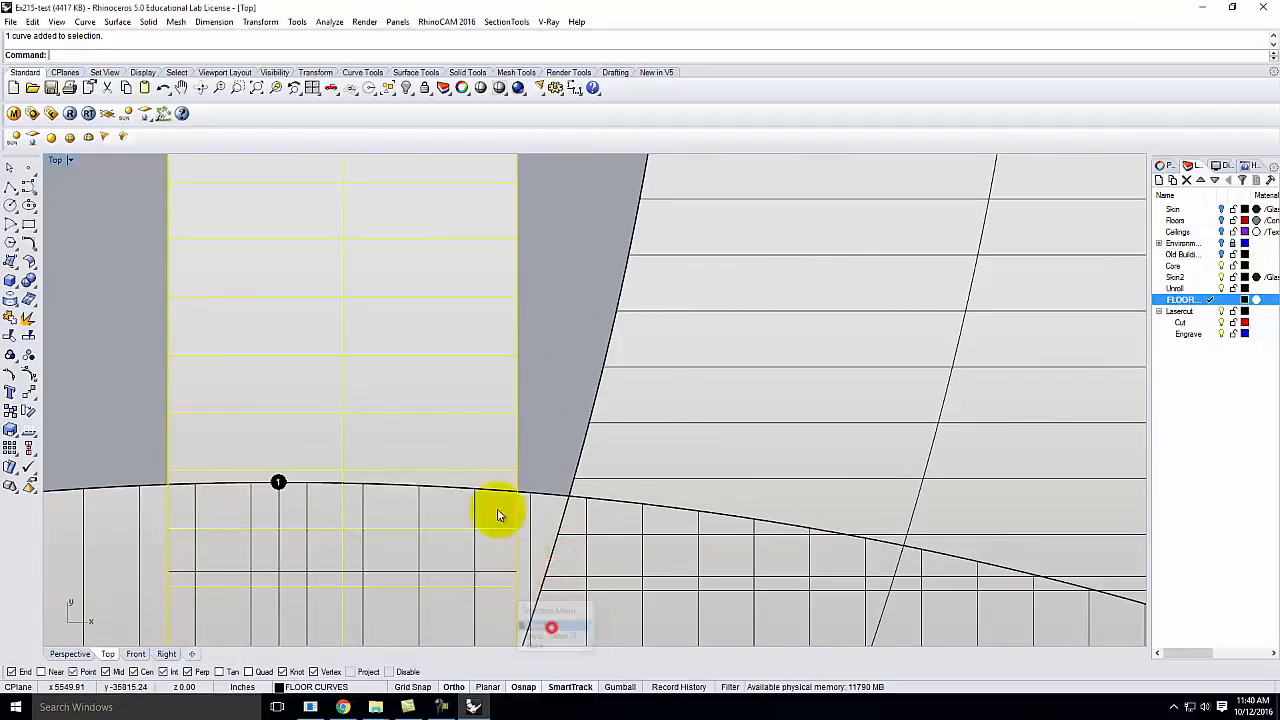
{"action": "left_click", "coordinate": [552, 630]}
Move the straight strip clear of the curved pieces and snap its edge 7–8 corner to the end cap's edge 7–10 corner
{"action": "scroll", "coordinate": [429, 309], "scroll_direction": "down", "scroll_amount": 5}
{"action": "key", "text": "Return"}
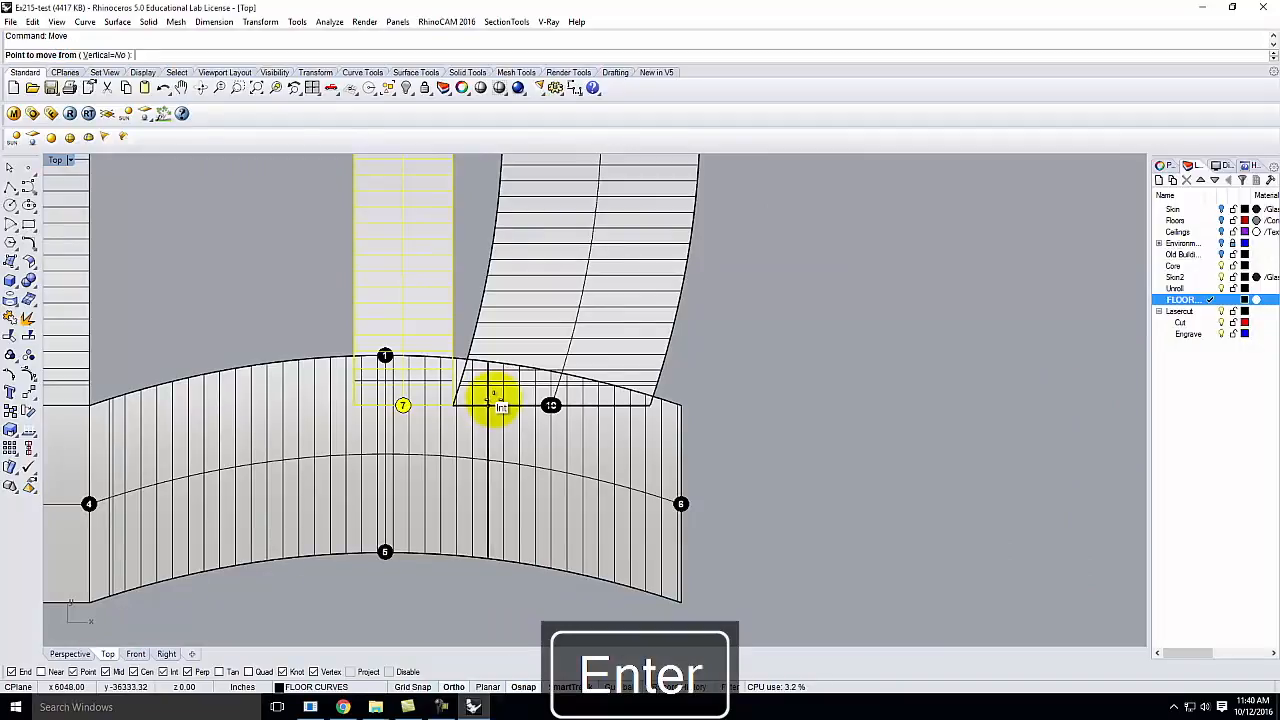
{"action": "left_click", "coordinate": [453, 410]}
{"action": "scroll", "coordinate": [525, 368], "scroll_direction": "down", "scroll_amount": 6}
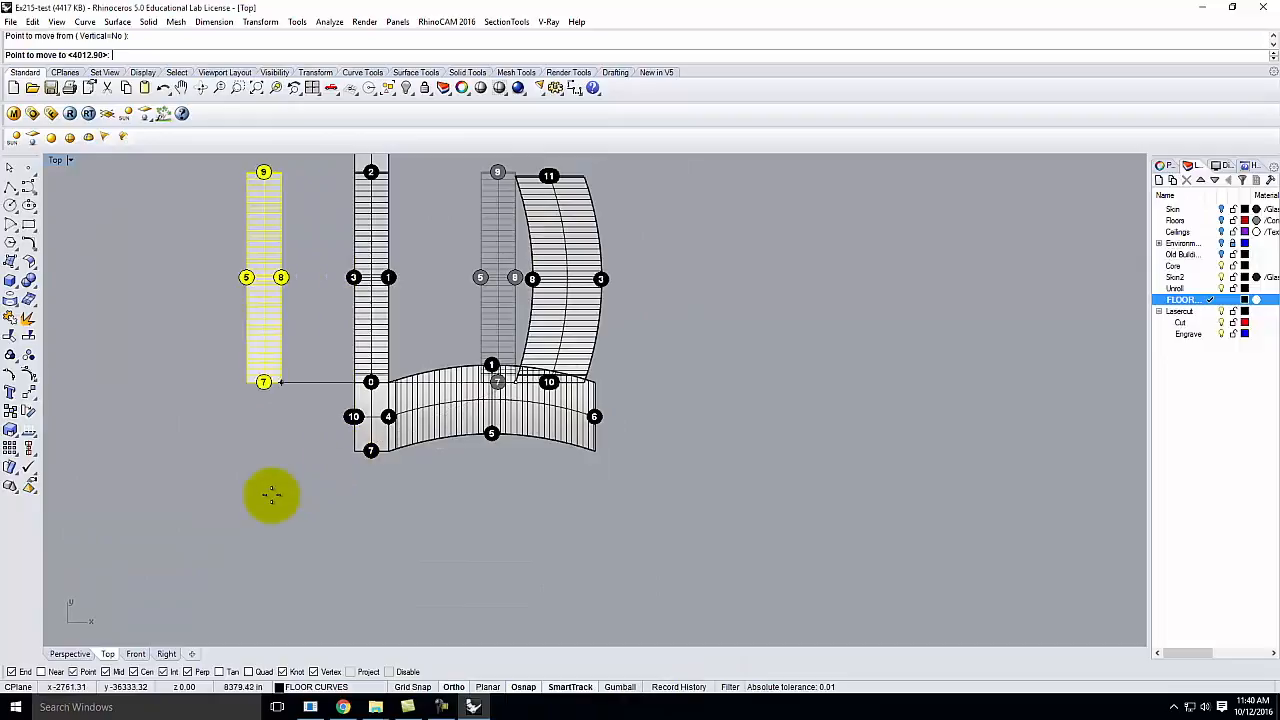
{"action": "left_click", "coordinate": [191, 508]}
{"action": "key", "text": "Return"}
{"action": "key", "text": "Return"}
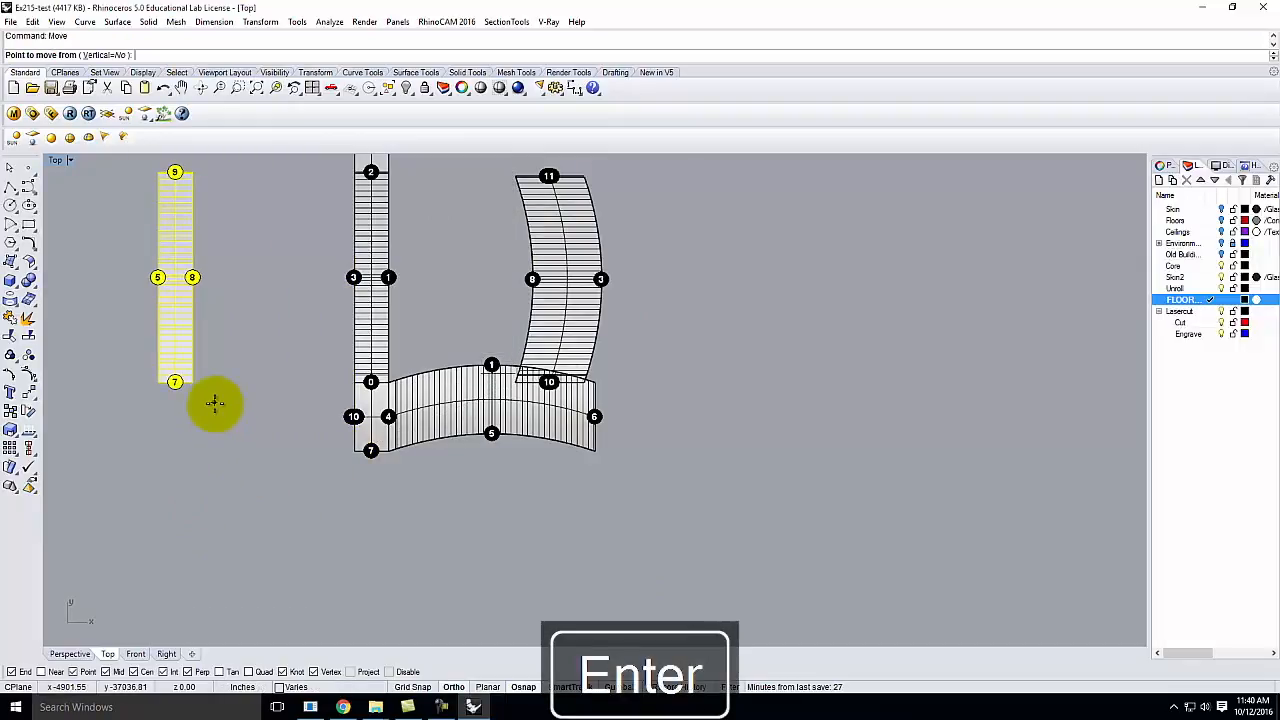
{"action": "left_click", "coordinate": [192, 381]}
{"action": "left_click", "coordinate": [361, 452]}
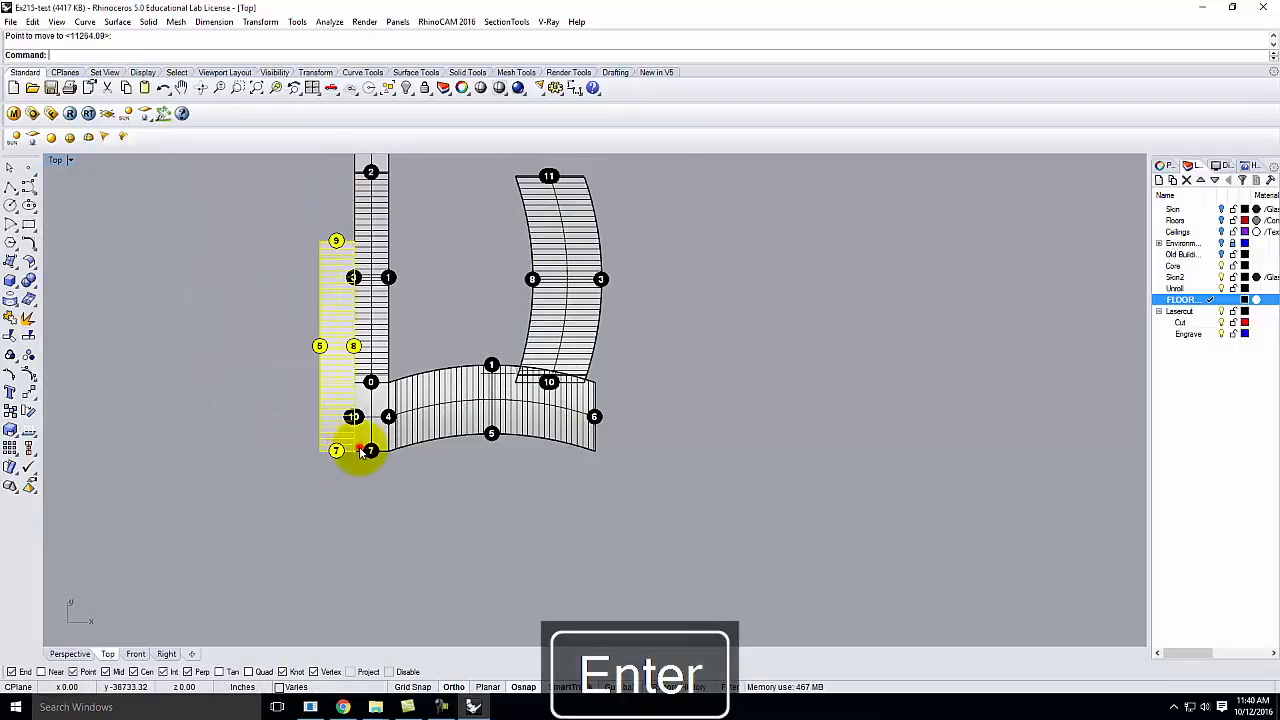
Rotate the straight strip 180 degrees about the shared corner so its edge 7 lies along the end cap's edge 7, and deselect it
{"action": "scroll", "coordinate": [361, 452], "scroll_direction": "up", "scroll_amount": 3}
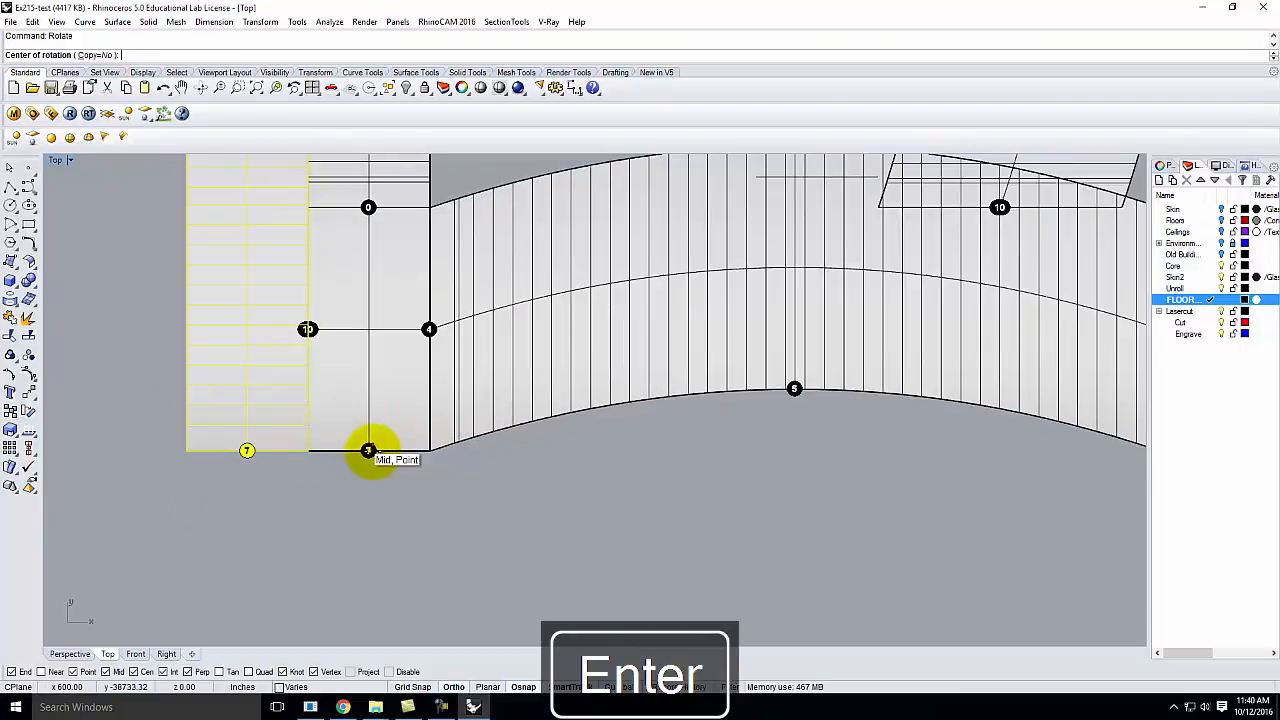
{"action": "left_click", "coordinate": [314, 450]}
{"action": "left_click", "coordinate": [187, 451]}
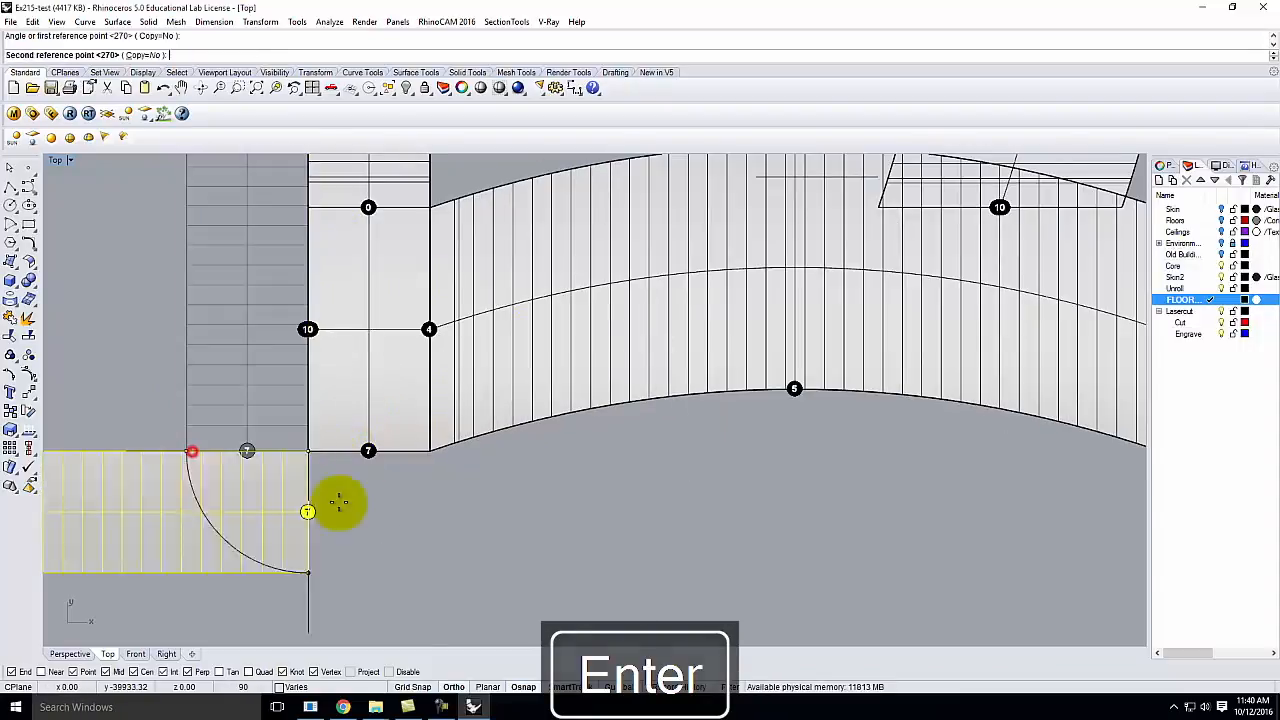
{"action": "left_click", "coordinate": [430, 452]}
{"action": "scroll", "coordinate": [305, 451], "scroll_direction": "down", "scroll_amount": 5}
{"action": "key", "text": "Escape"}
Move the remaining curved piece labelled 3, 8, 10 and 11 by its edge 3–10 corner onto the upper corner of the end cap's edge 10
{"action": "scroll", "coordinate": [505, 363], "scroll_direction": "down", "scroll_amount": 7}
{"action": "scroll", "coordinate": [571, 268], "scroll_direction": "up", "scroll_amount": 9}
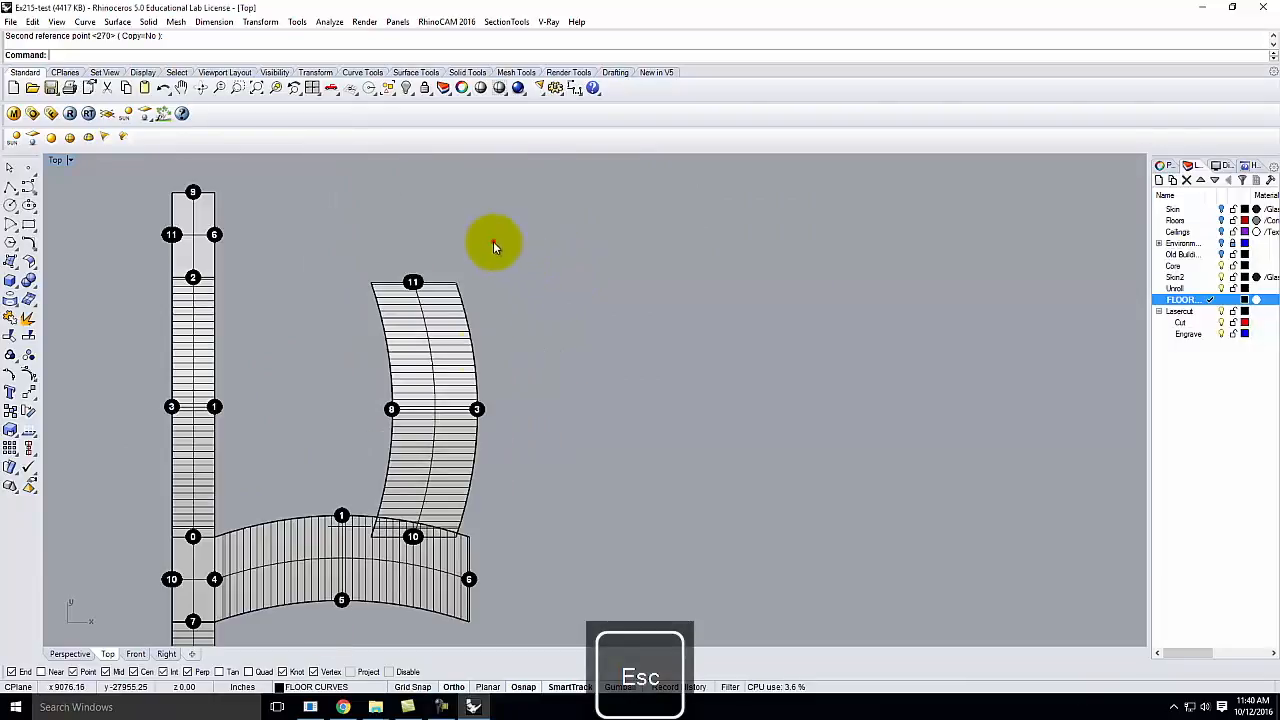
{"action": "left_click", "coordinate": [459, 537]}
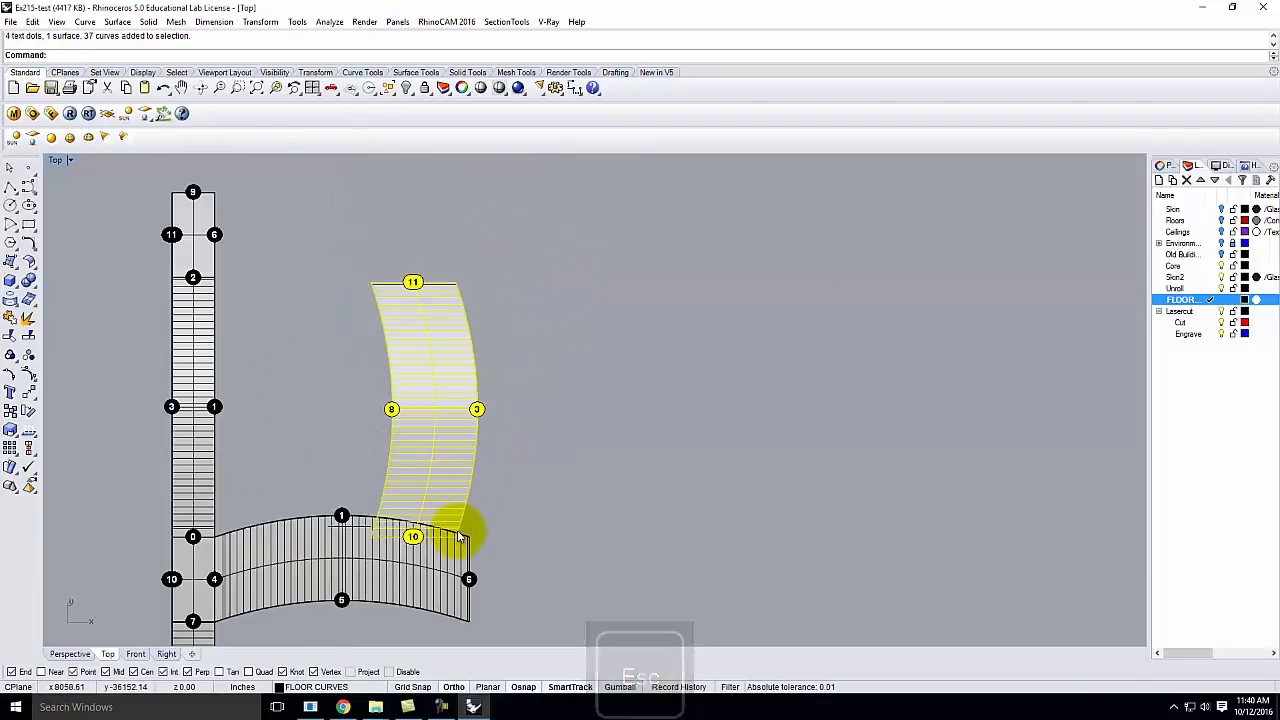
{"action": "scroll", "coordinate": [455, 537], "scroll_direction": "up", "scroll_amount": 5}
{"action": "key", "text": "Return"}
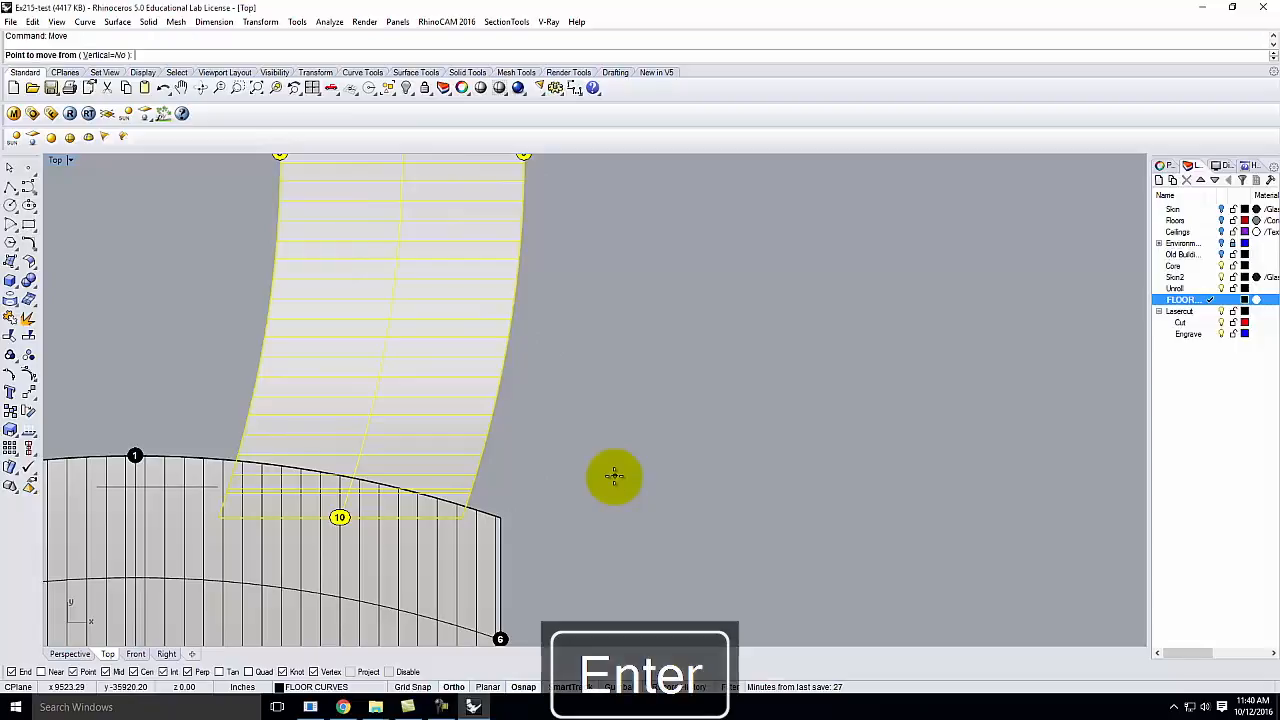
{"action": "left_click", "coordinate": [456, 518]}
{"action": "scroll", "coordinate": [634, 434], "scroll_direction": "down", "scroll_amount": 5}
{"action": "scroll", "coordinate": [391, 470], "scroll_direction": "up", "scroll_amount": 4}
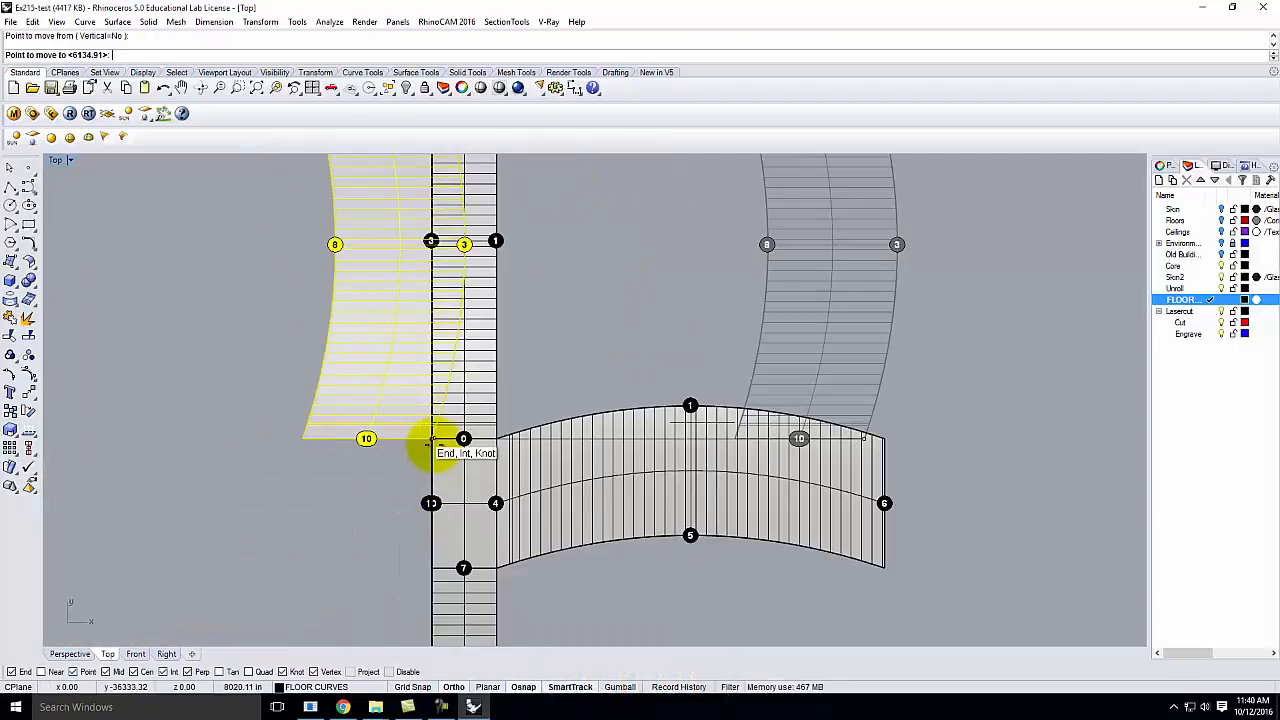
{"action": "left_click", "coordinate": [425, 442]}
Rotate that curved piece 90 degrees counterclockwise about the shared corner so its edge 10 matches the end cap's, and clear the selection
{"action": "type", "text": "Rota"}
{"action": "key", "text": "Return"}
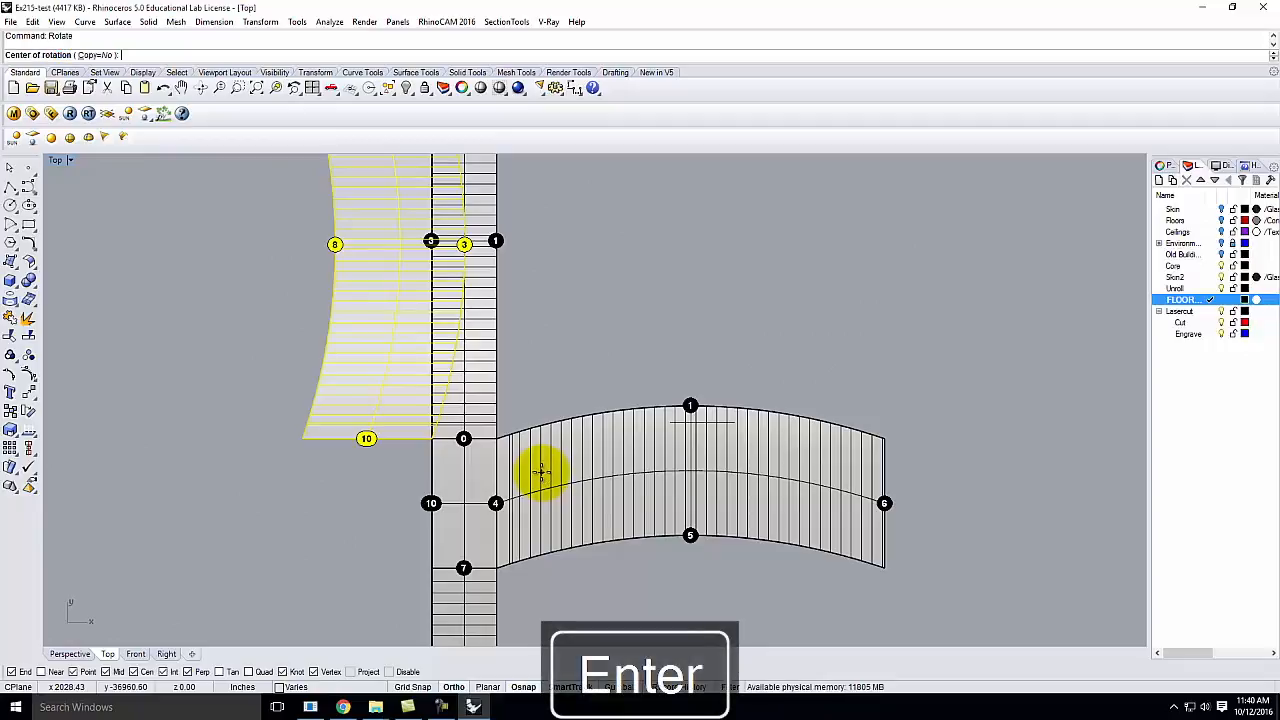
{"action": "left_click", "coordinate": [432, 438]}
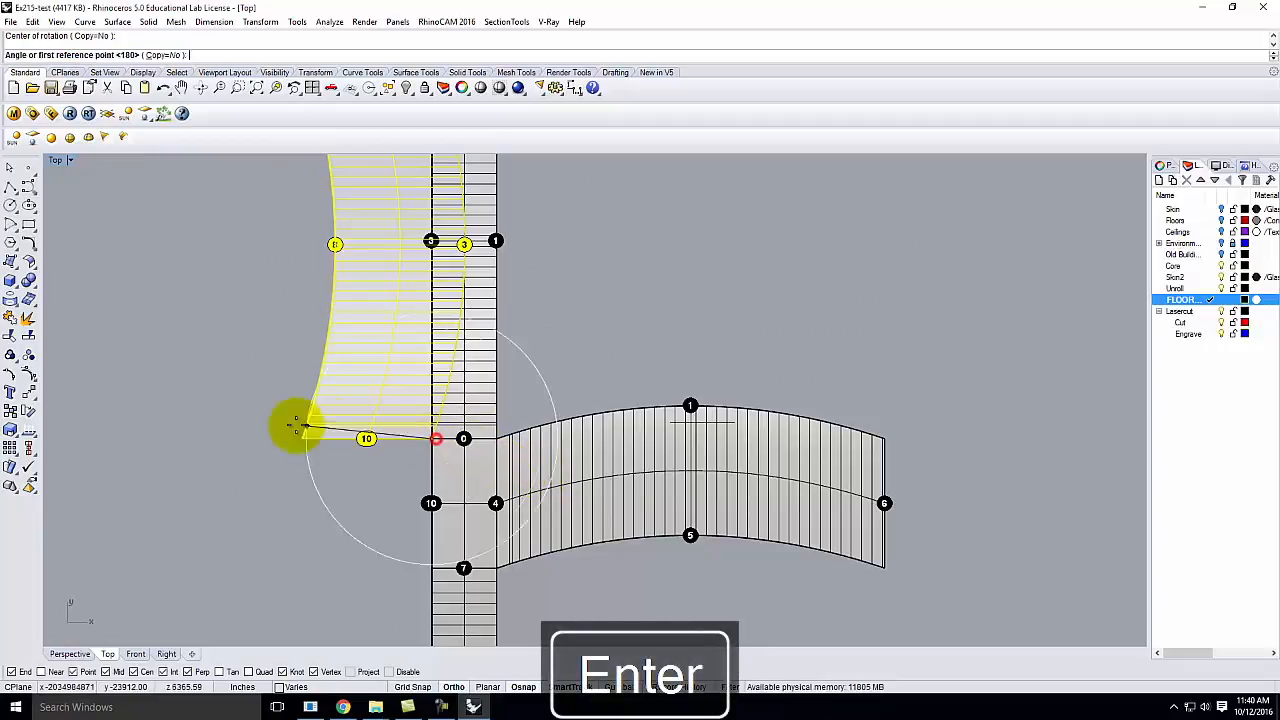
{"action": "left_click", "coordinate": [302, 438]}
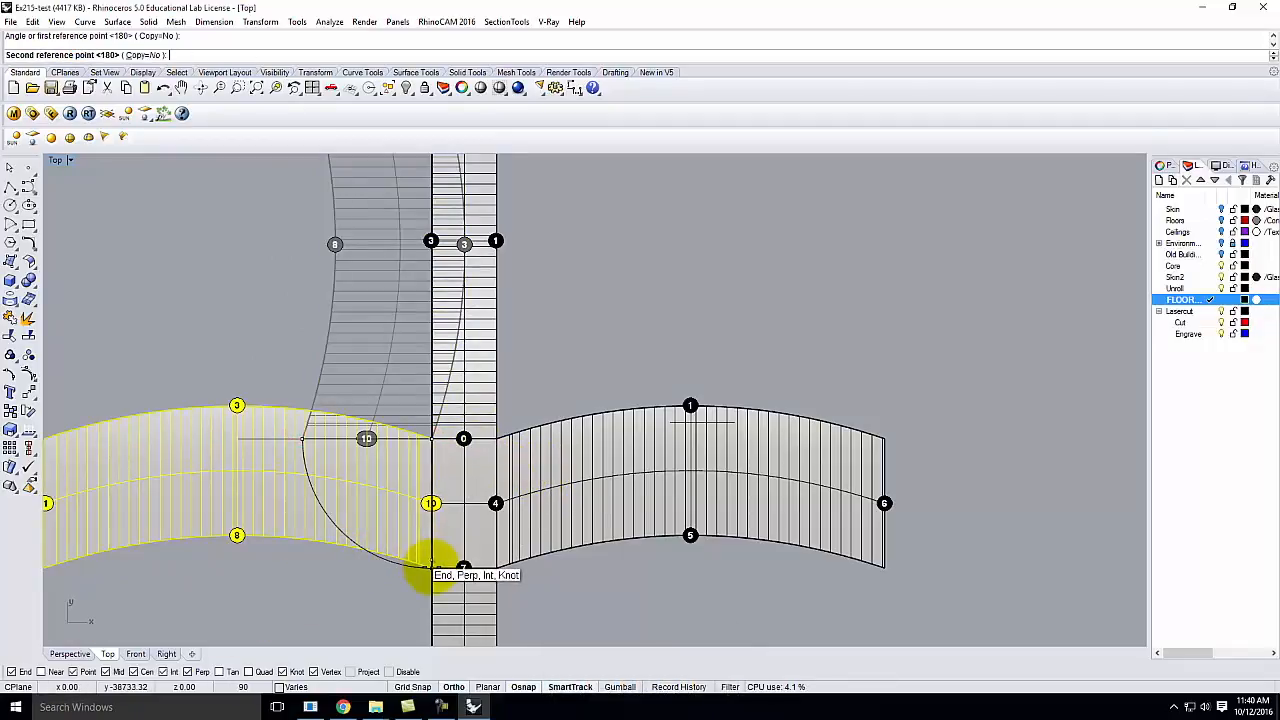
{"action": "key", "text": "Escape"}
{"action": "key", "text": "Escape"}
{"action": "scroll", "coordinate": [623, 394], "scroll_direction": "down", "scroll_amount": 4}
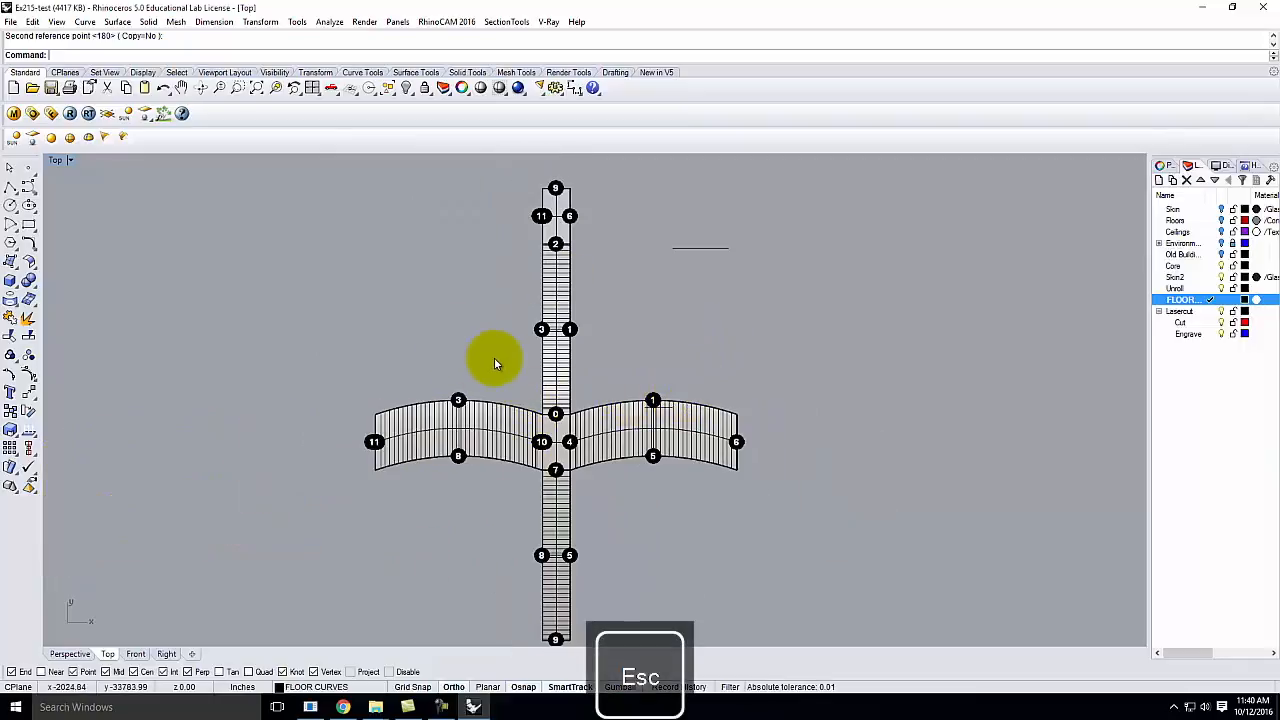
Start duplicating surface edges, picking the outer edges 3, 11 and 8 of the left curved piece and the lower strip's edges 8 and 9
{"action": "type", "text": "DupEdge"}
{"action": "key", "text": "Return"}
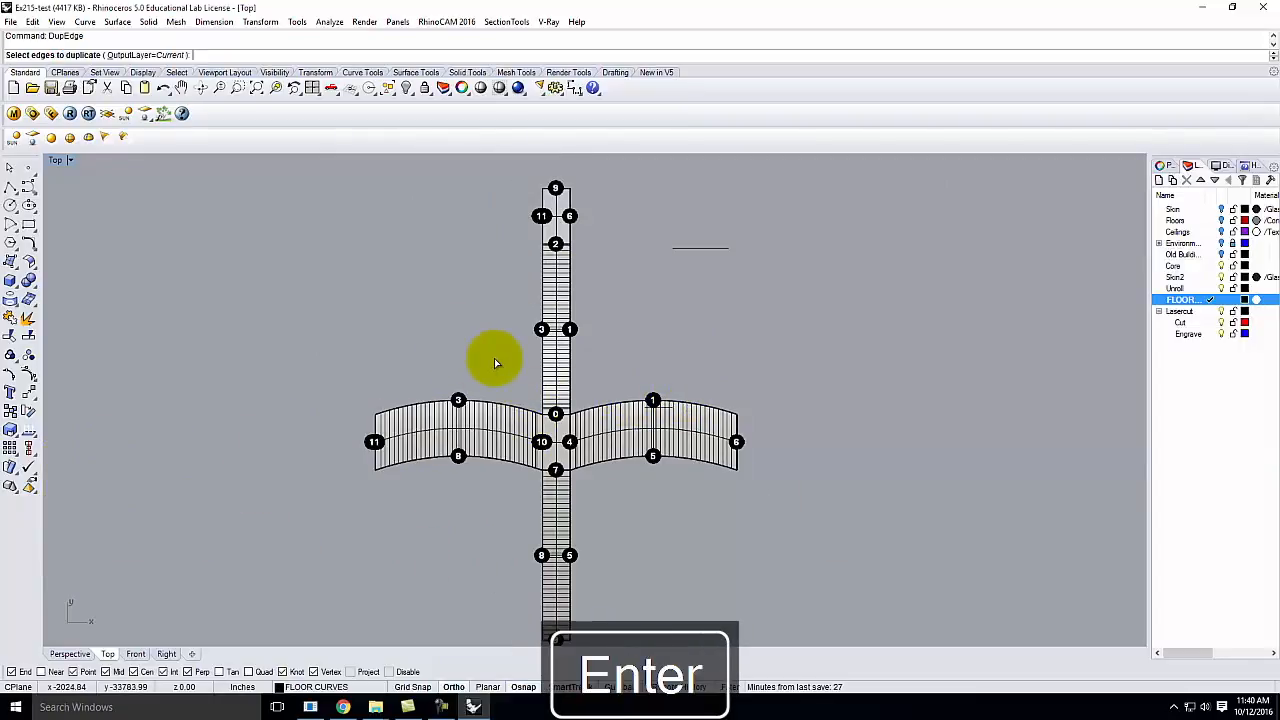
{"action": "left_click", "coordinate": [428, 404]}
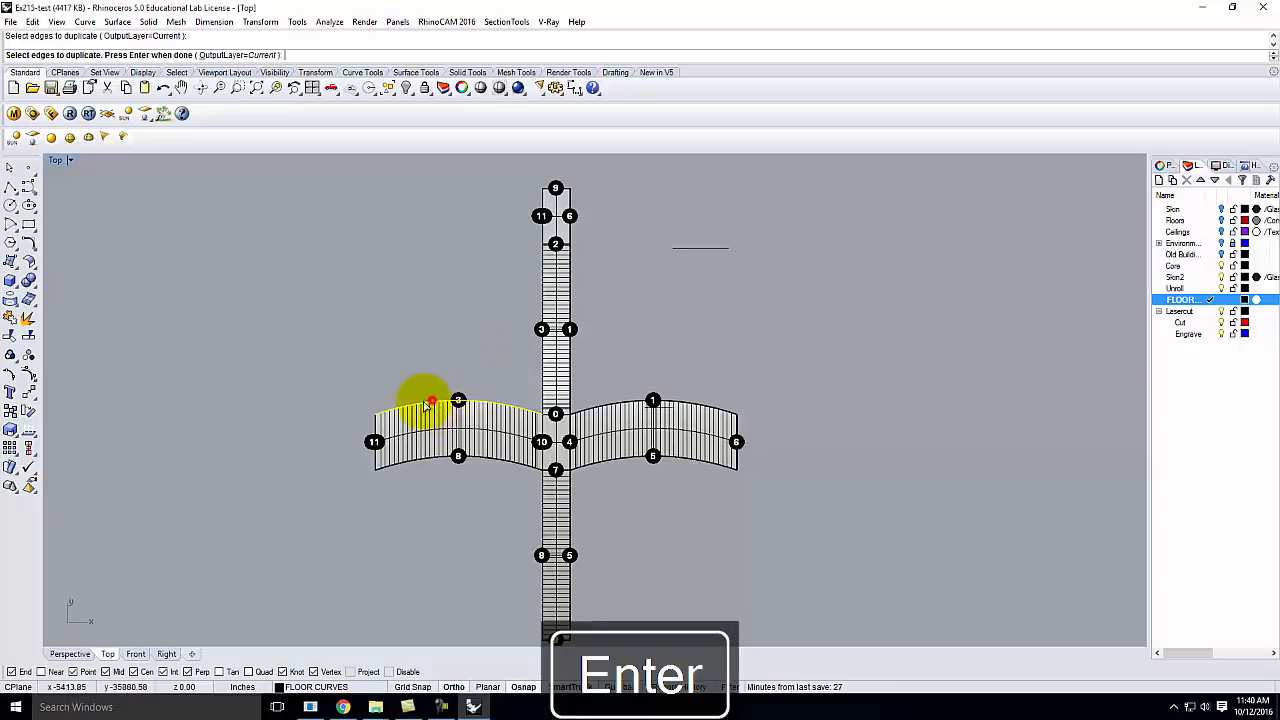
{"action": "left_click", "coordinate": [410, 463]}
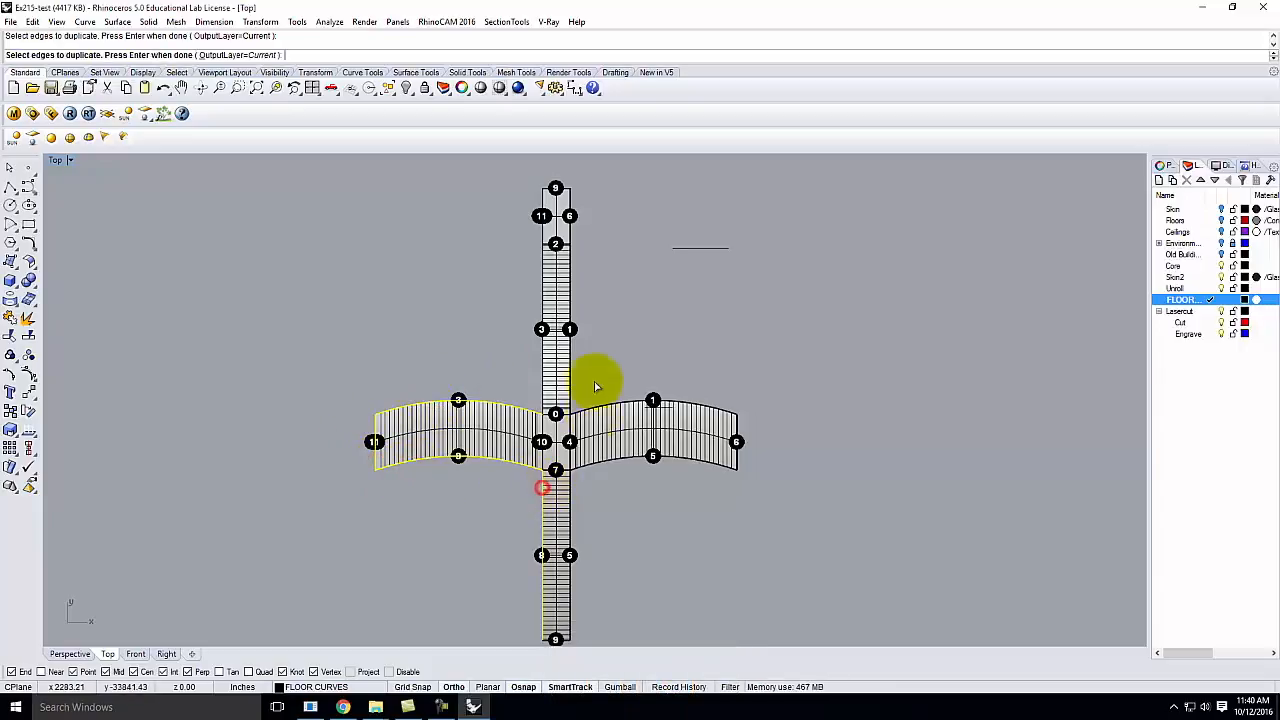
{"action": "scroll", "coordinate": [594, 509], "scroll_direction": "down", "scroll_amount": 2}
{"action": "scroll", "coordinate": [577, 509], "scroll_direction": "up", "scroll_amount": 5}
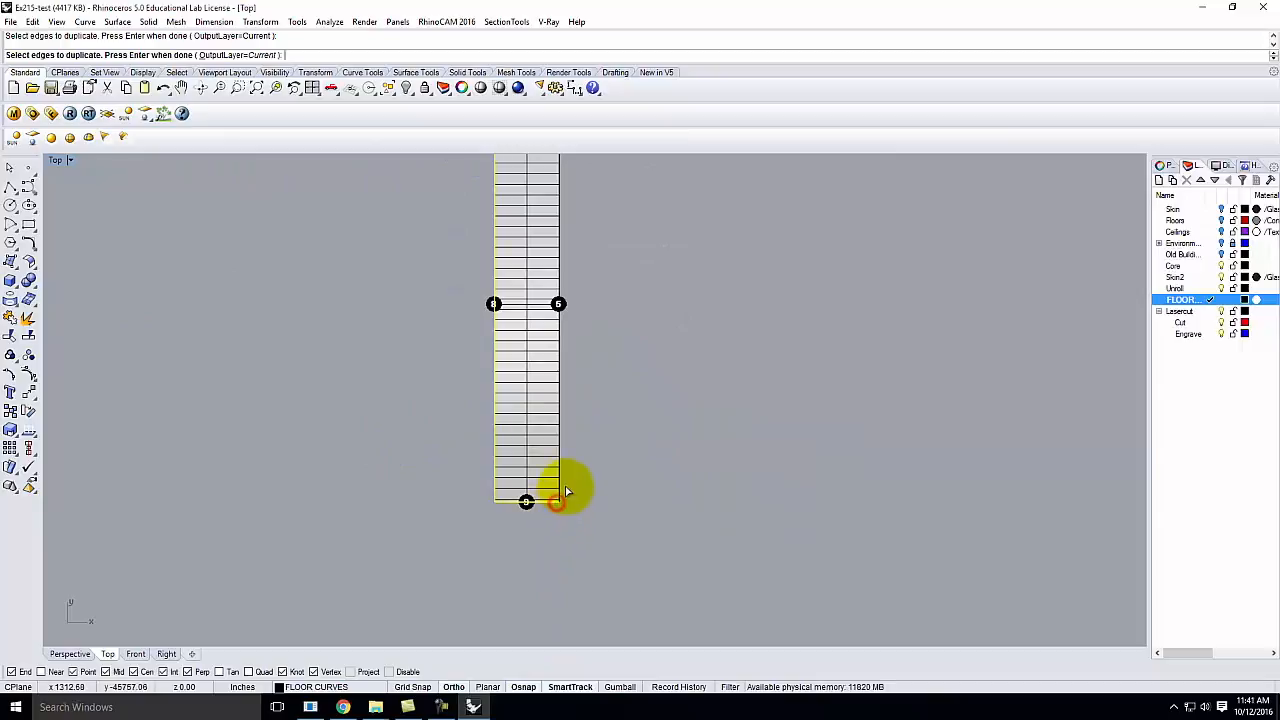
Add the outer edges 5, 6 and 1 of the right curved piece to the edges being duplicated
{"action": "scroll", "coordinate": [562, 485], "scroll_direction": "down", "scroll_amount": 4}
{"action": "scroll", "coordinate": [557, 357], "scroll_direction": "up", "scroll_amount": 3}
{"action": "left_click", "coordinate": [573, 356]}
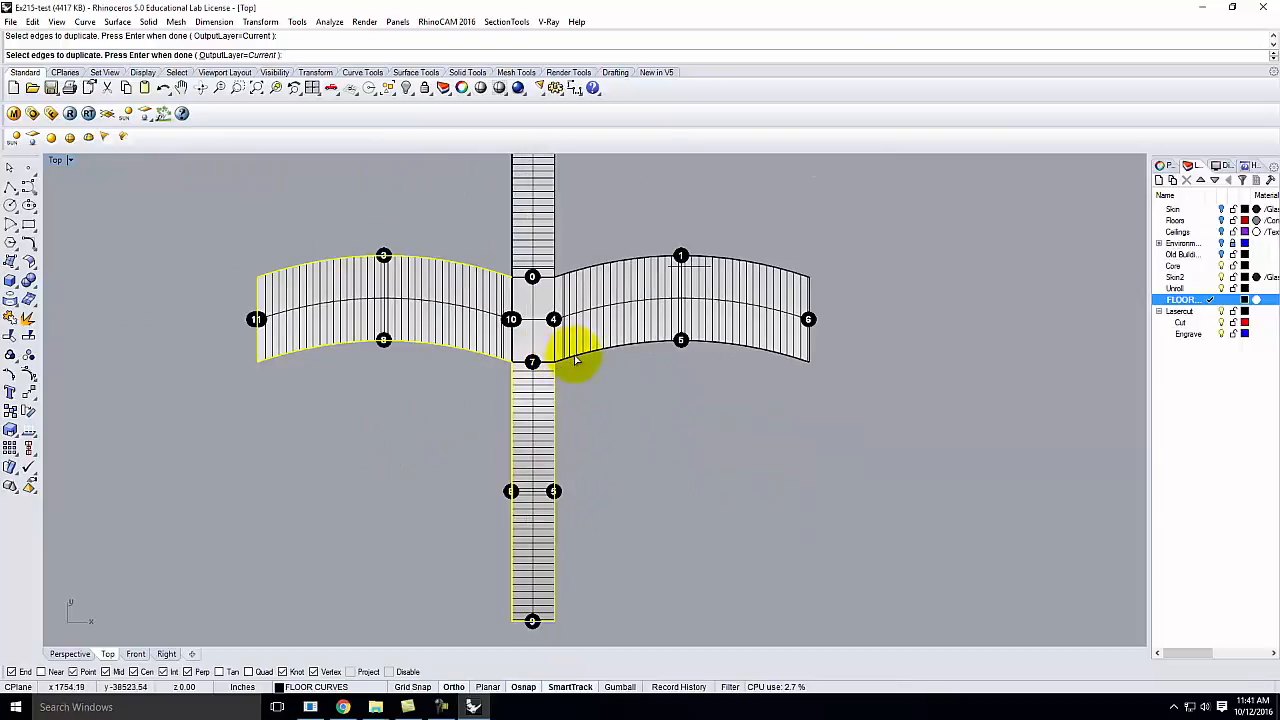
{"action": "left_click", "coordinate": [795, 272]}
Add the central end cap's edges 0, 4, 7 and 10 and the upper strip's side edges 3 and 1 to the edges being duplicated
{"action": "left_click", "coordinate": [548, 284]}
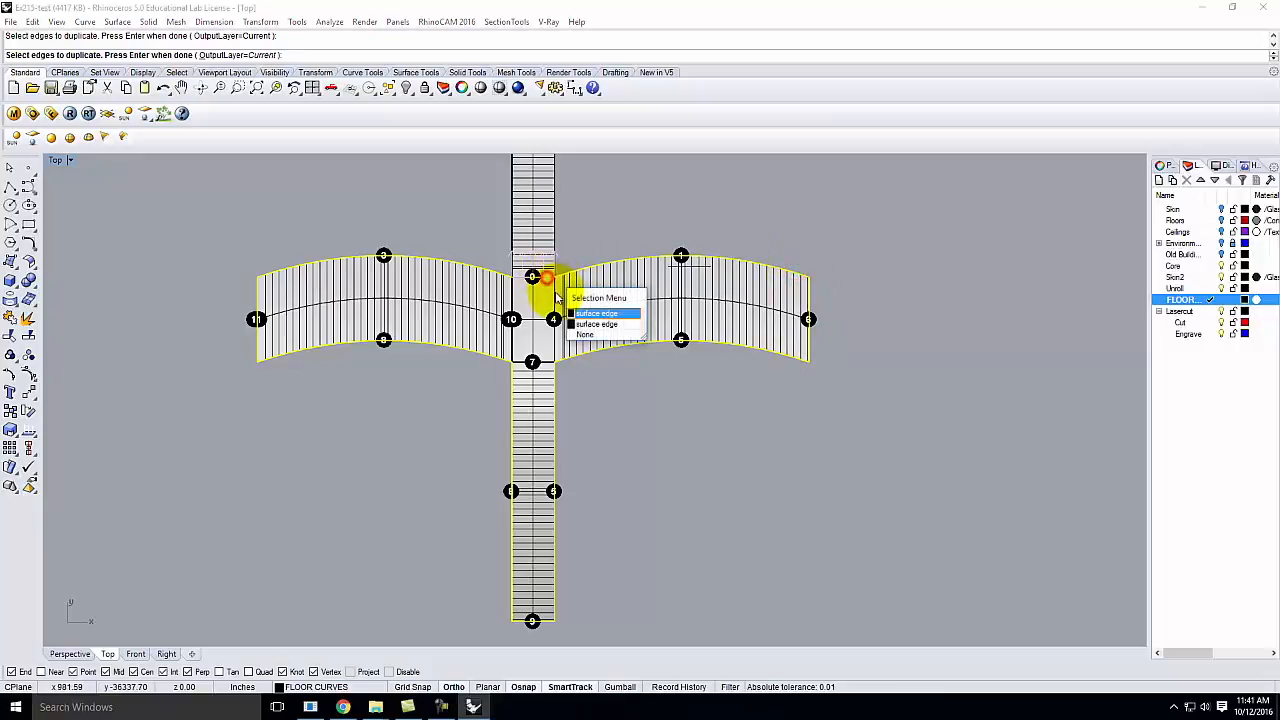
{"action": "left_click", "coordinate": [588, 317]}
{"action": "left_click", "coordinate": [558, 297]}
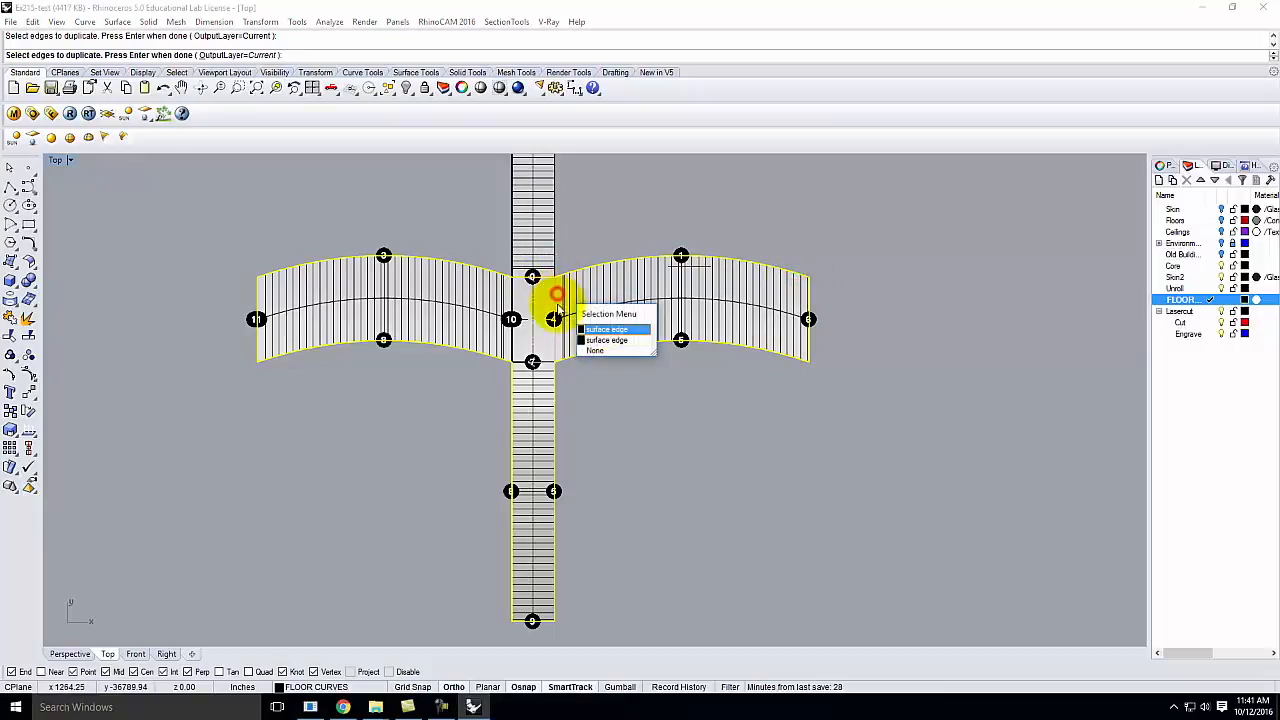
{"action": "left_click", "coordinate": [601, 328]}
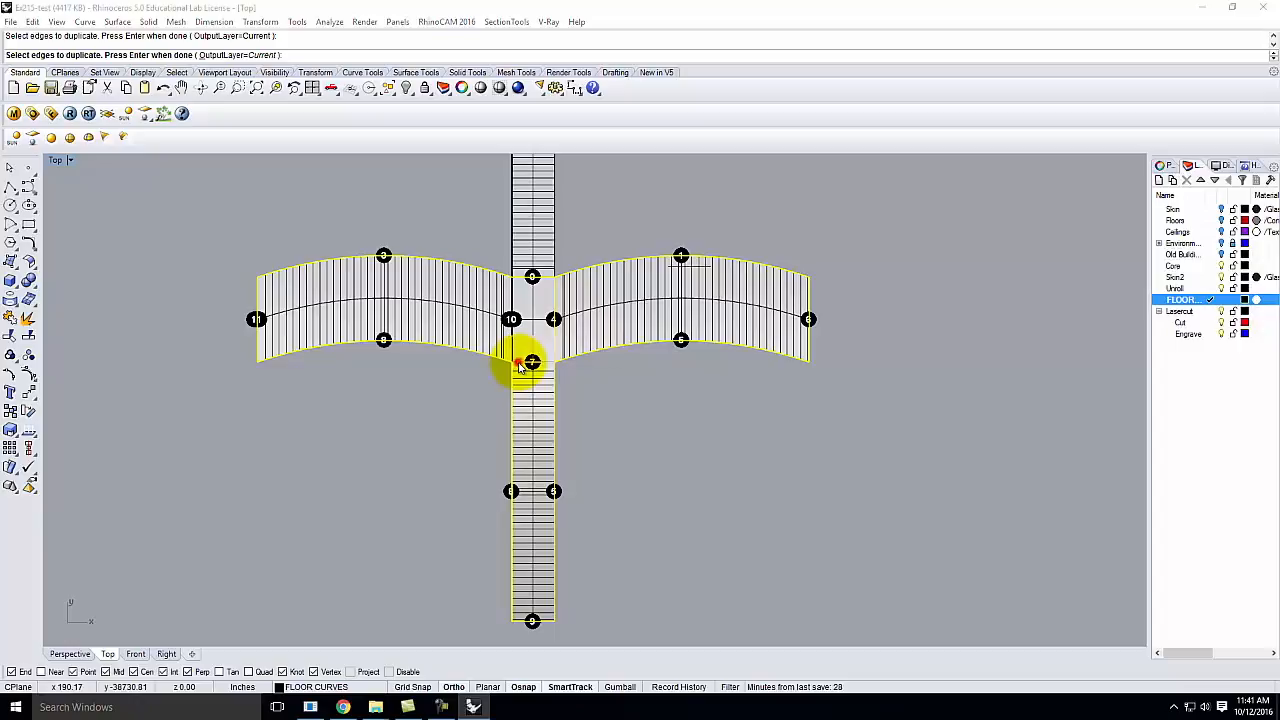
{"action": "left_click", "coordinate": [522, 363]}
{"action": "left_click", "coordinate": [560, 401]}
{"action": "left_click", "coordinate": [511, 348]}
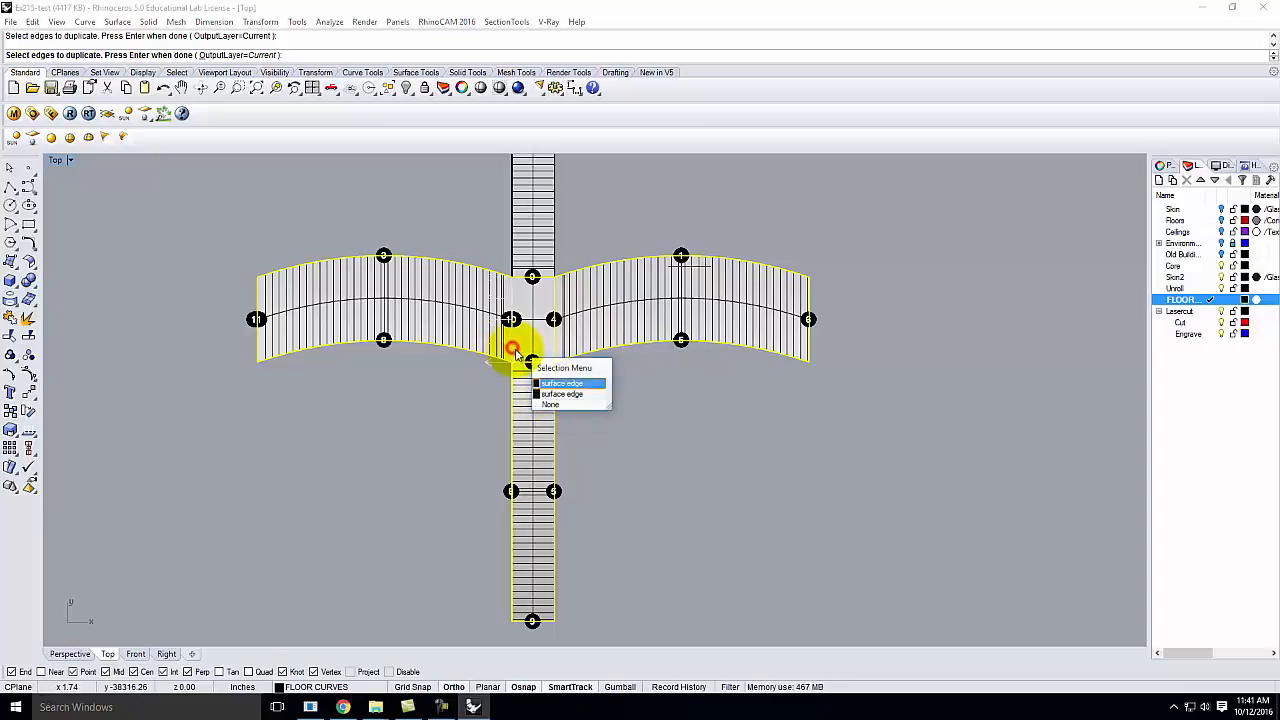
{"action": "left_click", "coordinate": [567, 382]}
{"action": "left_click", "coordinate": [532, 277]}
{"action": "left_click", "coordinate": [560, 248]}
Add the top end cap's edges 2, 11, 6 and 9 and finish duplicating the edges
{"action": "scroll", "coordinate": [565, 400], "scroll_direction": "down", "scroll_amount": 3}
{"action": "scroll", "coordinate": [551, 277], "scroll_direction": "up", "scroll_amount": 4}
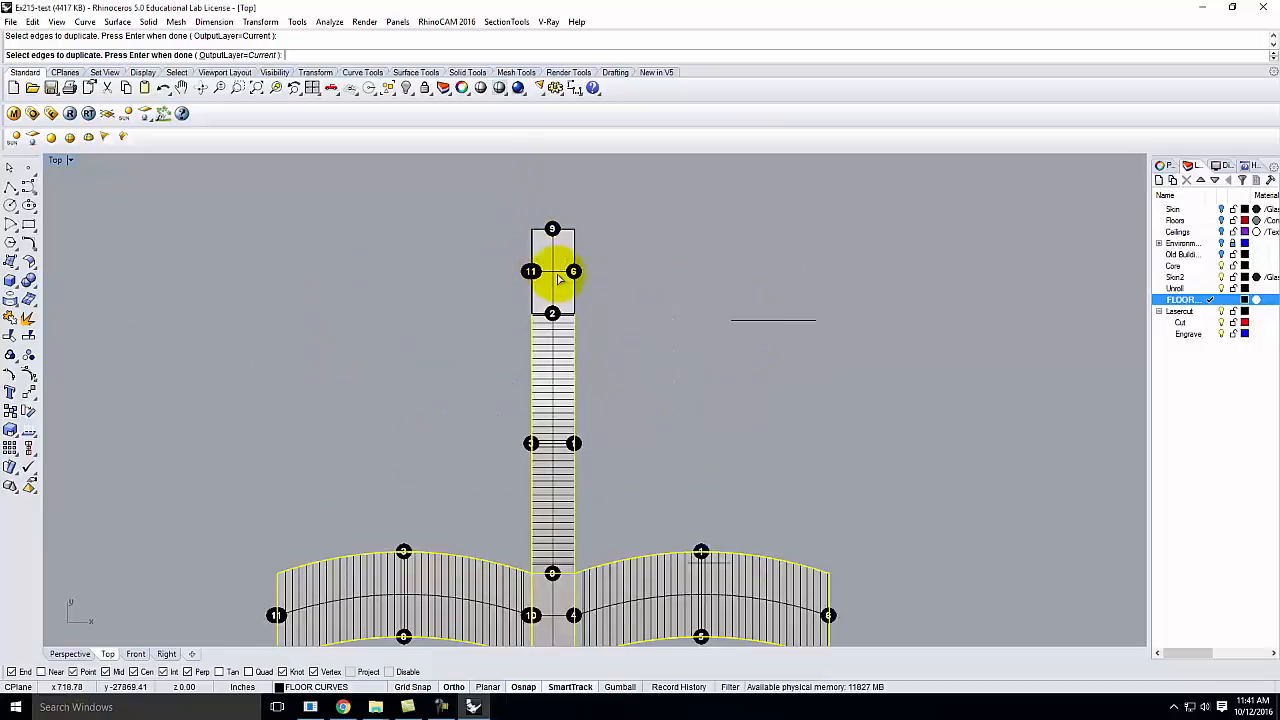
{"action": "scroll", "coordinate": [535, 320], "scroll_direction": "up", "scroll_amount": 2}
{"action": "left_click", "coordinate": [533, 322]}
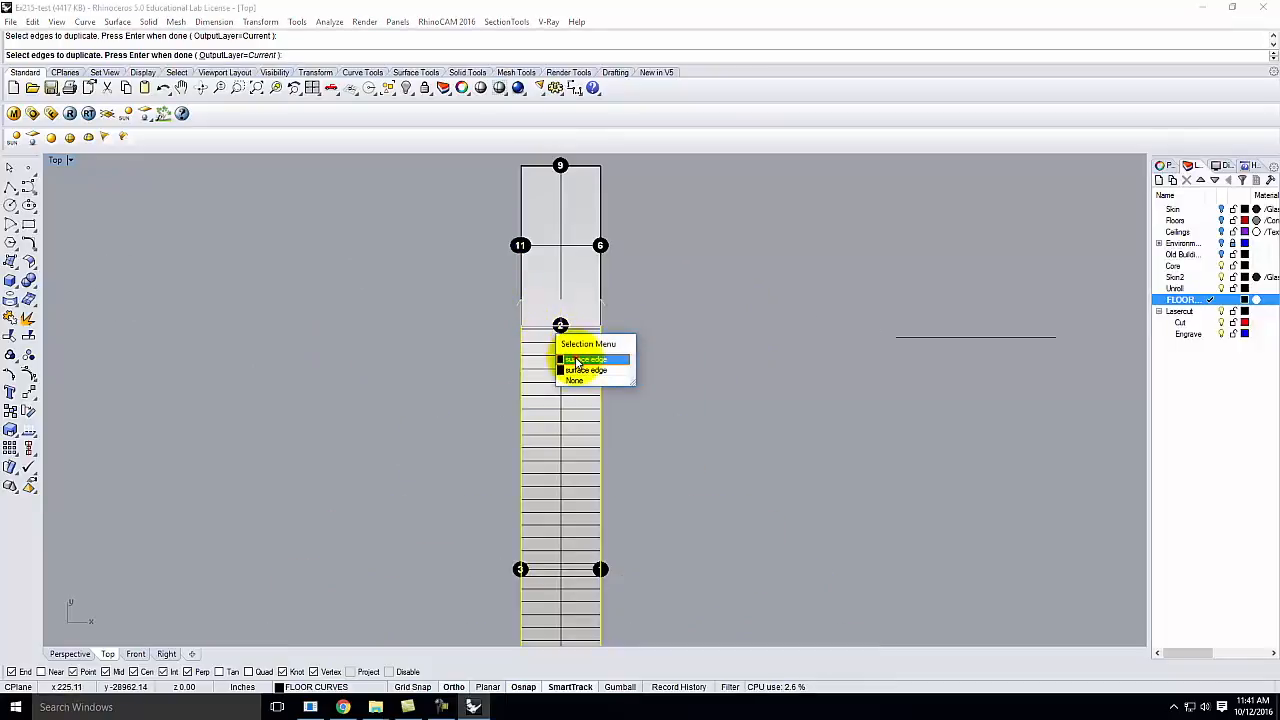
{"action": "left_click", "coordinate": [577, 361]}
{"action": "left_click", "coordinate": [522, 286]}
{"action": "left_click", "coordinate": [604, 282]}
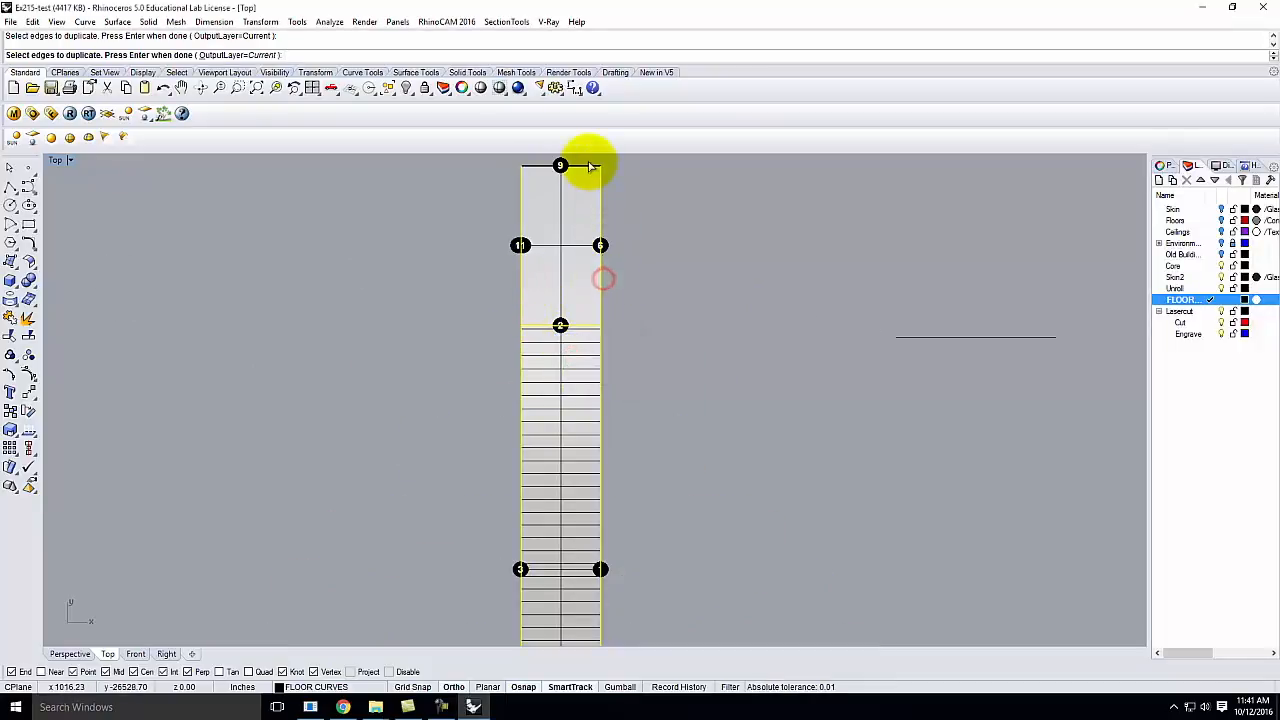
{"action": "left_click", "coordinate": [588, 168]}
{"action": "scroll", "coordinate": [417, 340], "scroll_direction": "down", "scroll_amount": 3}
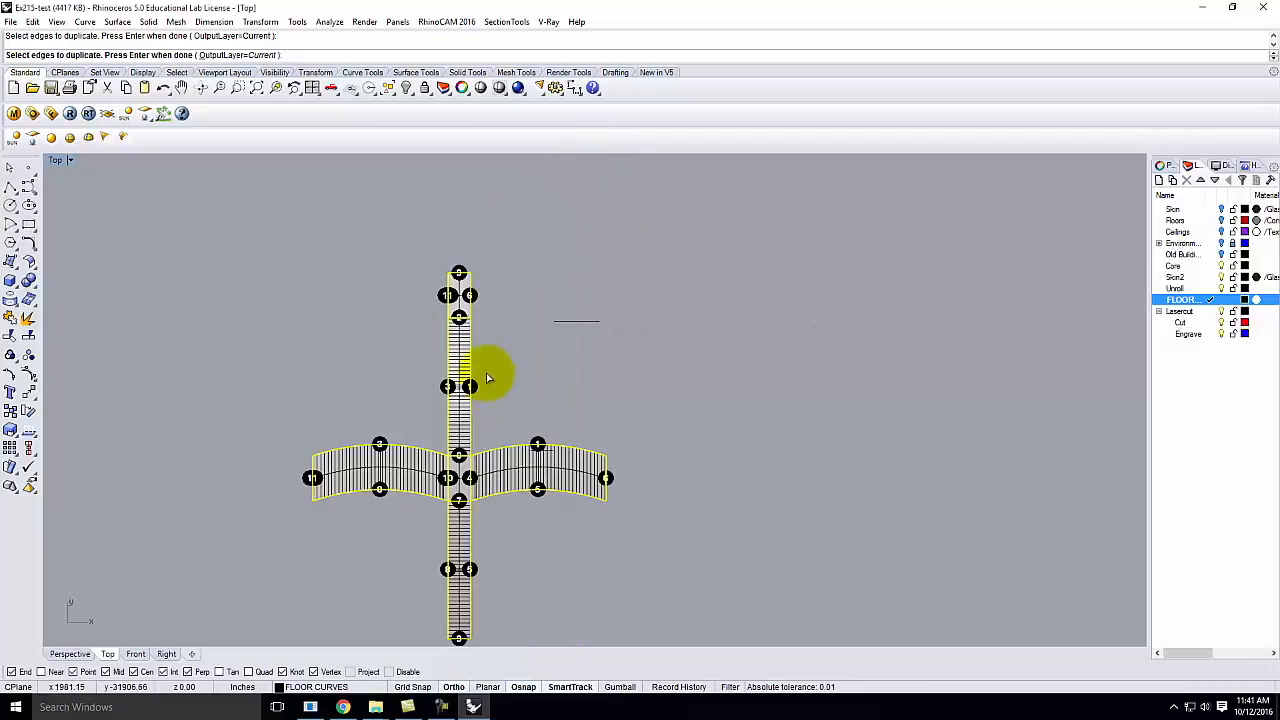
{"action": "scroll", "coordinate": [487, 375], "scroll_direction": "down", "scroll_amount": 2}
{"action": "key", "text": "Return"}
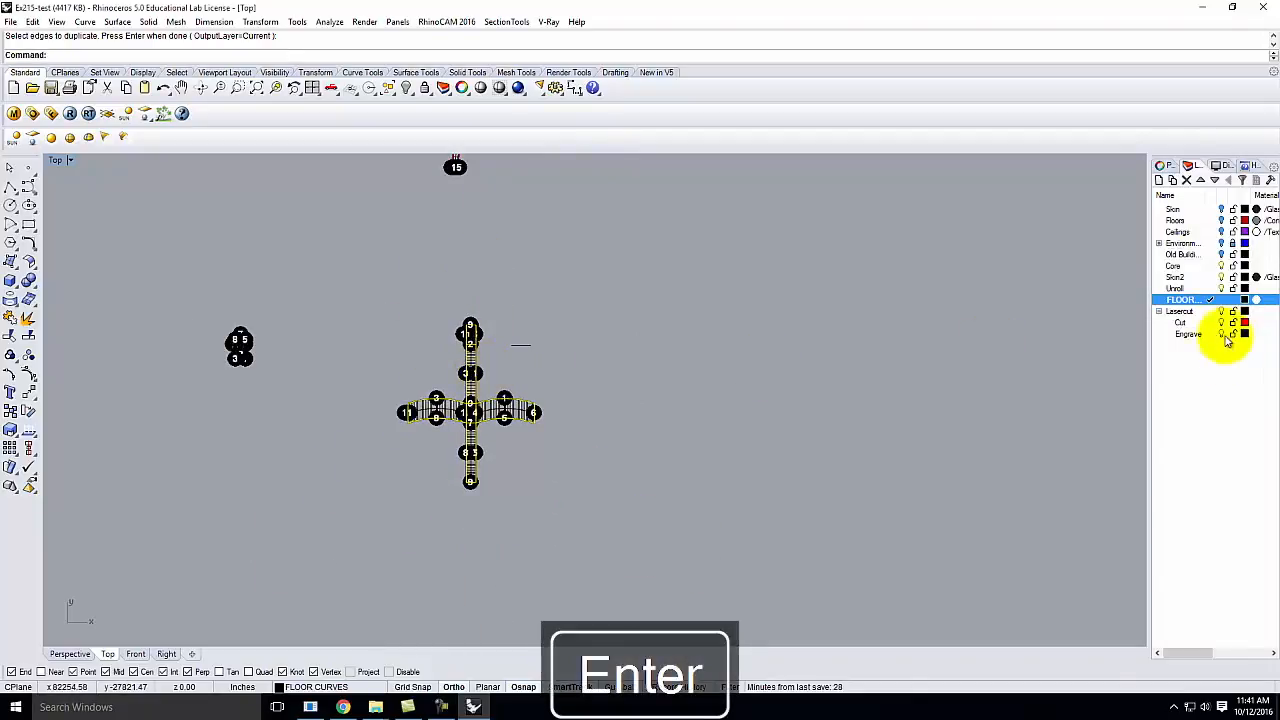
Change the duplicated edge curves to the Engrave layer and clear the selection
{"action": "right_click", "coordinate": [1190, 333]}
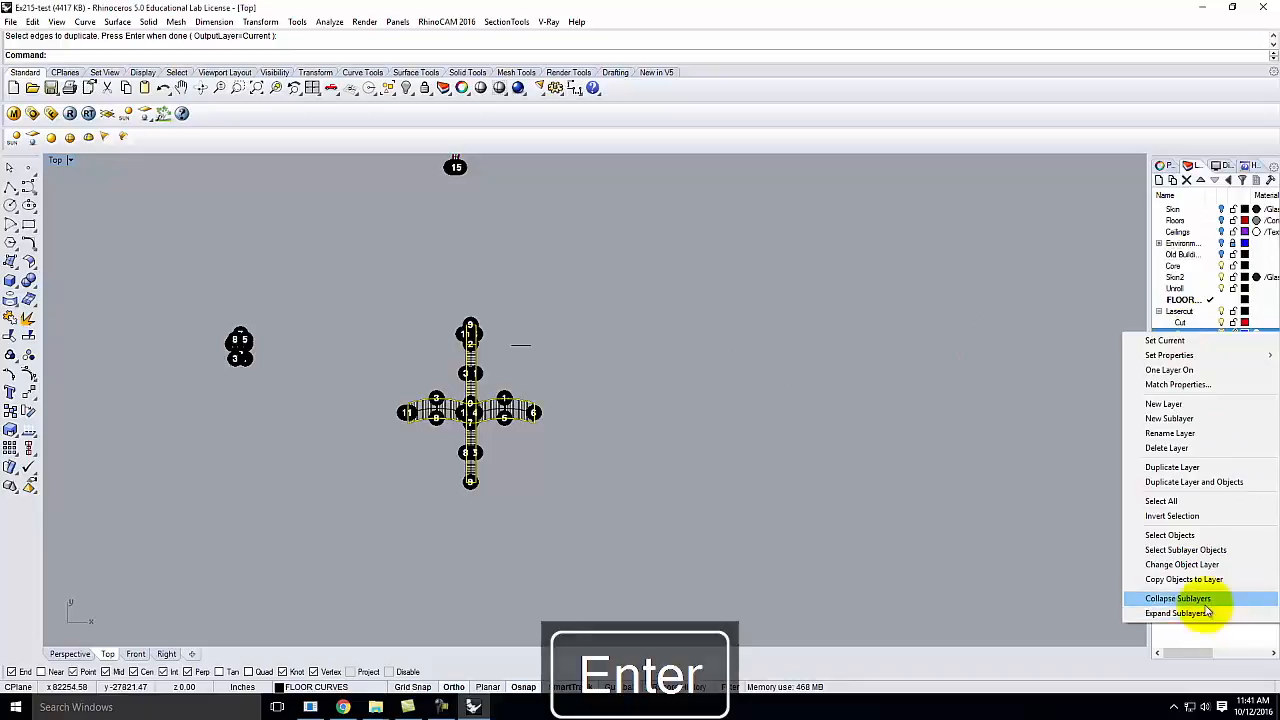
{"action": "left_click", "coordinate": [1208, 563]}
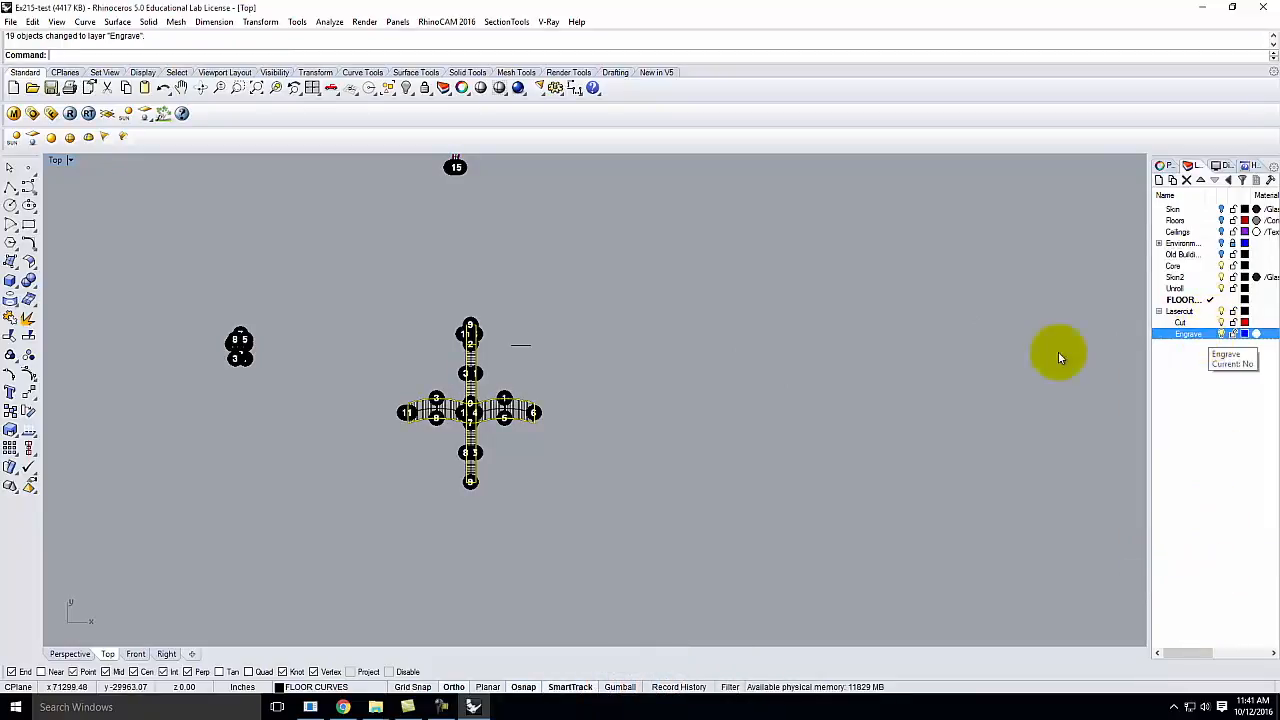
{"action": "left_click", "coordinate": [846, 426]}
Select the floor curves across both curved pieces and the upper and lower strips and change them to the Engrave layer
{"action": "scroll", "coordinate": [506, 428], "scroll_direction": "up", "scroll_amount": 10}
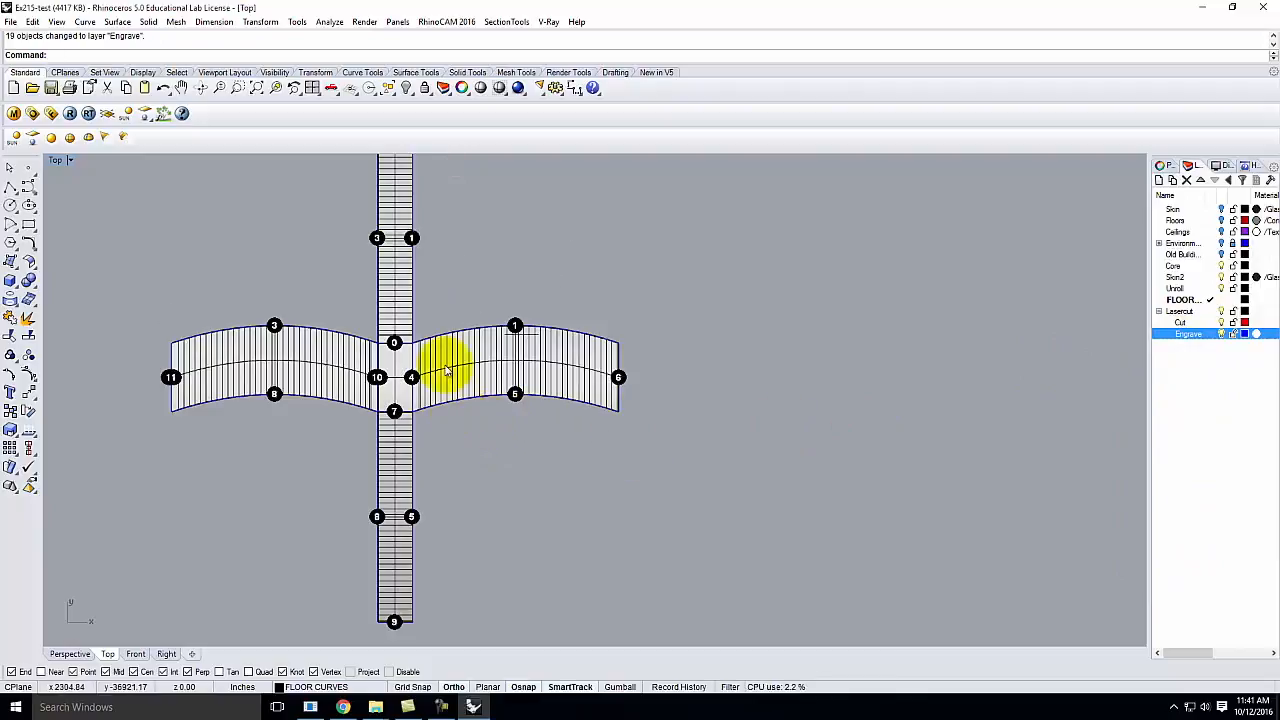
{"action": "scroll", "coordinate": [440, 343], "scroll_direction": "up", "scroll_amount": 3}
{"action": "left_click_drag", "start_coordinate": [405, 309], "coordinate": [757, 506]}
{"action": "scroll", "coordinate": [852, 390], "scroll_direction": "down", "scroll_amount": 2}
{"action": "scroll", "coordinate": [594, 480], "scroll_direction": "down", "scroll_amount": 1}
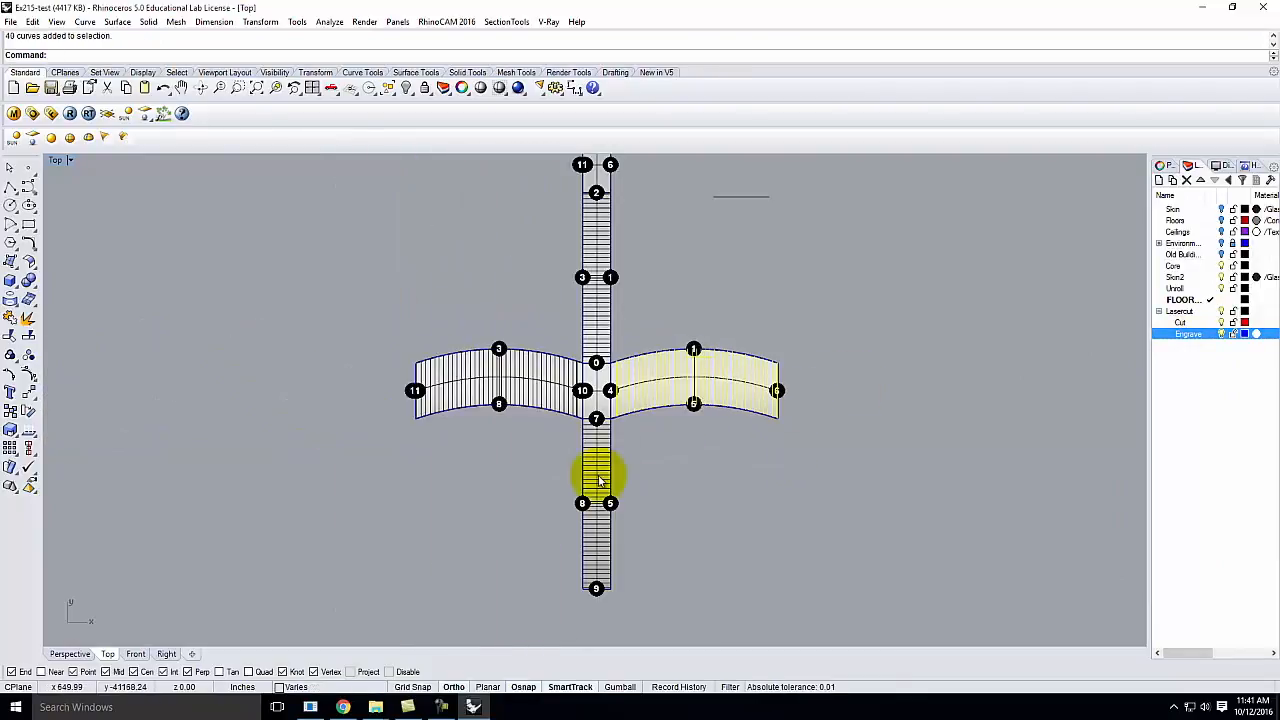
{"action": "scroll", "coordinate": [563, 391], "scroll_direction": "up", "scroll_amount": 3}
{"action": "left_click_drag", "start_coordinate": [536, 369], "coordinate": [700, 648]}
{"action": "scroll", "coordinate": [676, 418], "scroll_direction": "down", "scroll_amount": 2}
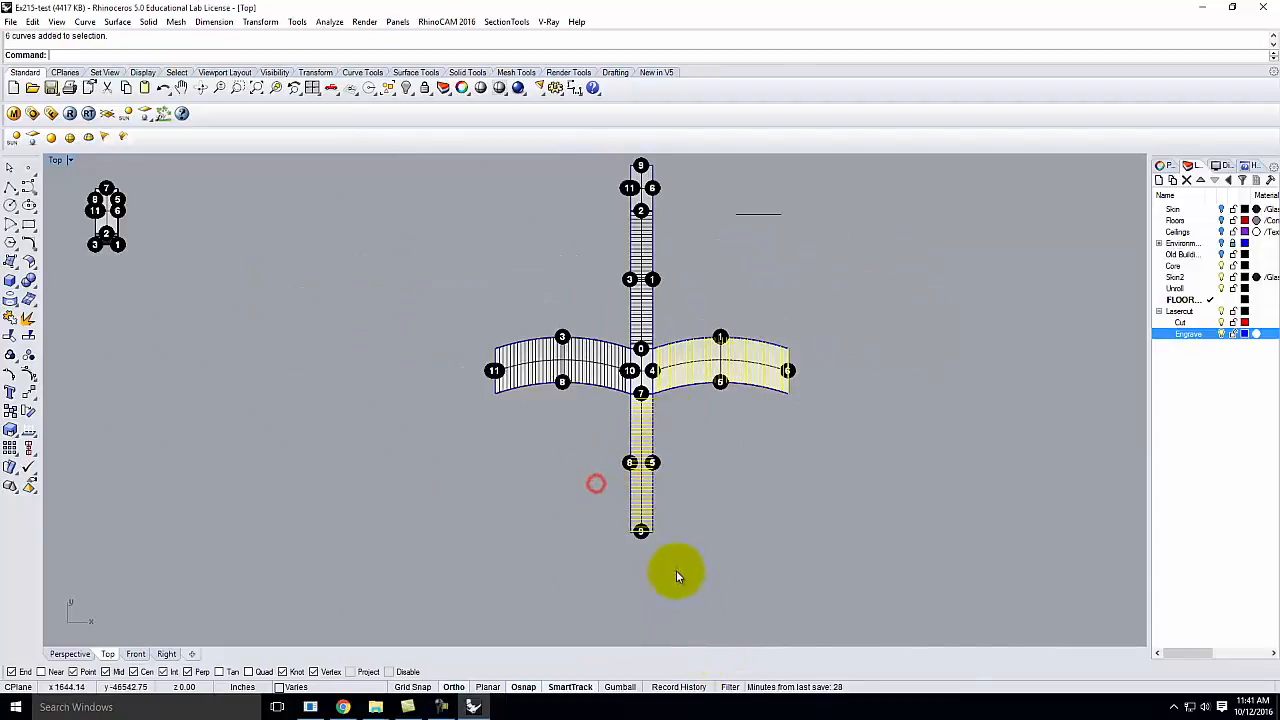
{"action": "left_click_drag", "start_coordinate": [431, 271], "coordinate": [632, 424]}
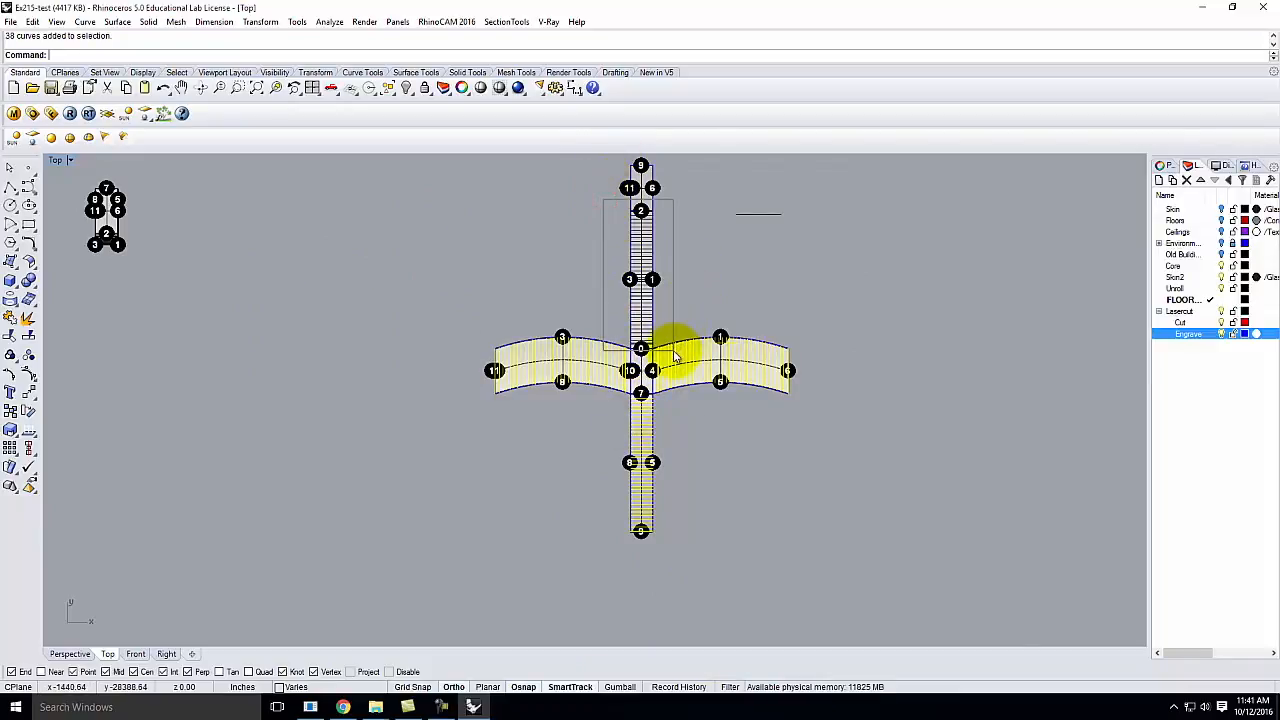
{"action": "left_click_drag", "start_coordinate": [675, 356], "coordinate": [676, 359]}
{"action": "scroll", "coordinate": [640, 356], "scroll_direction": "up", "scroll_amount": 4}
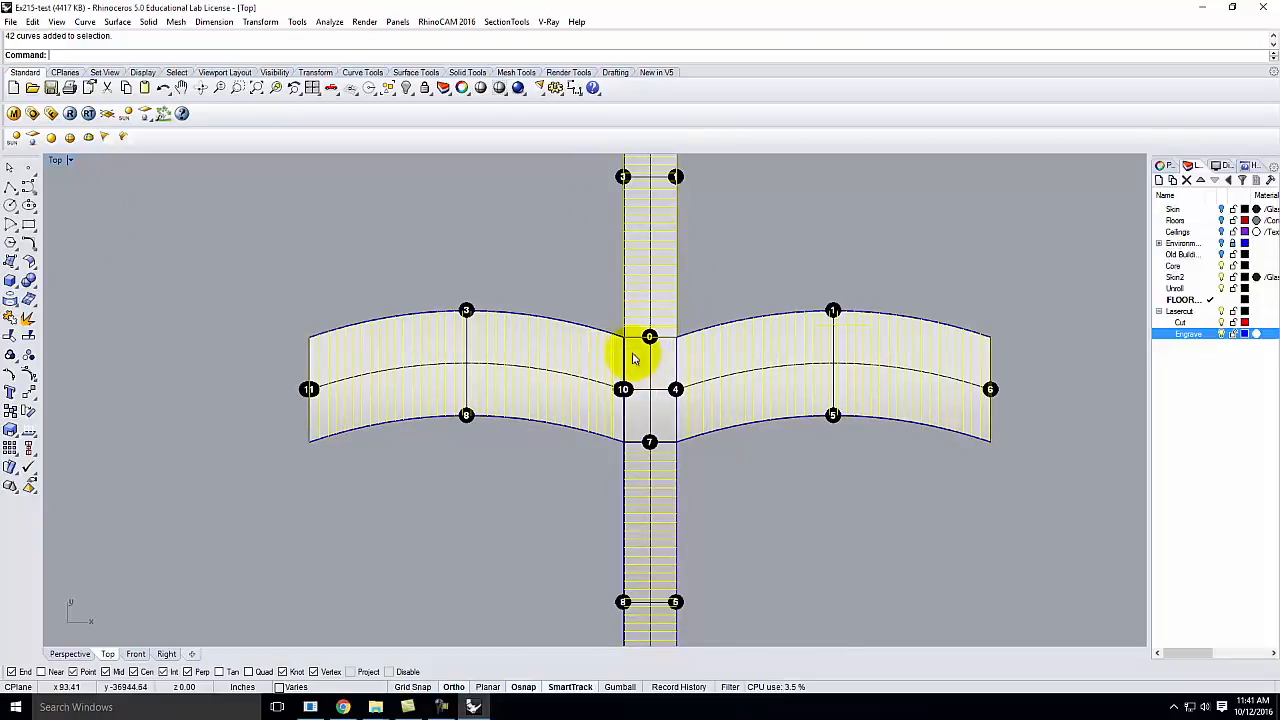
{"action": "right_click", "coordinate": [1200, 336]}
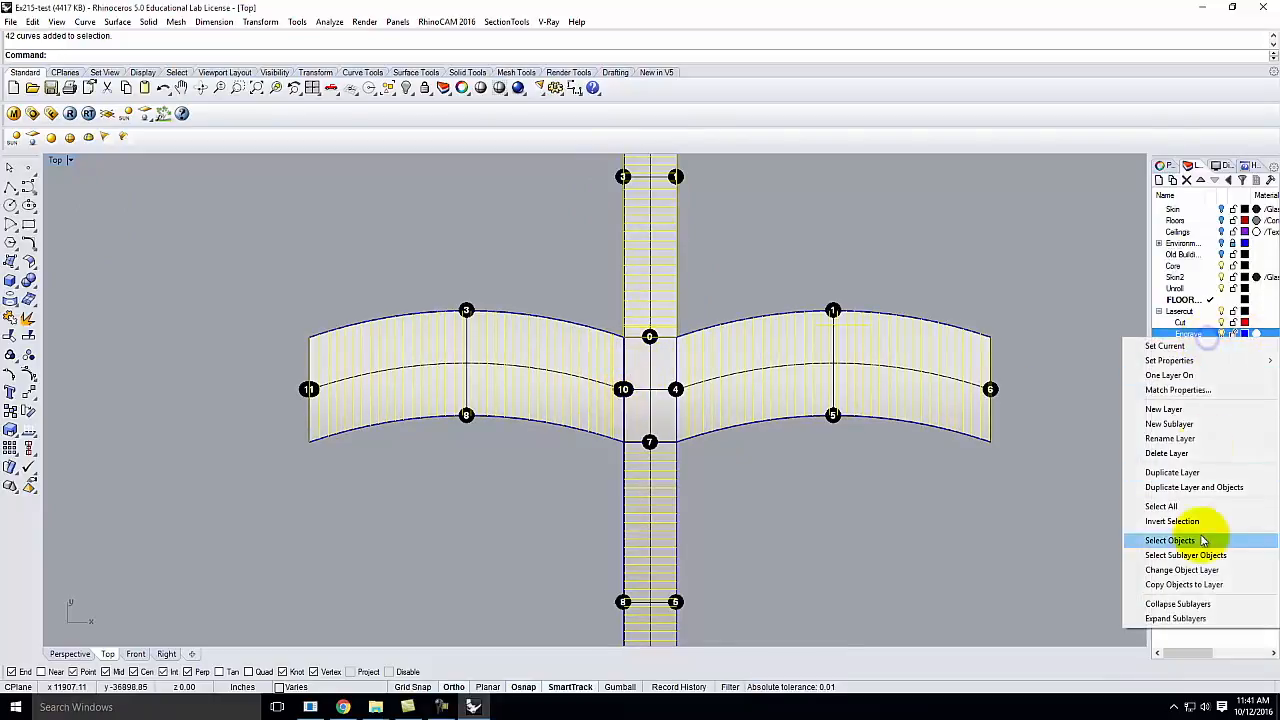
{"action": "left_click", "coordinate": [1210, 571]}
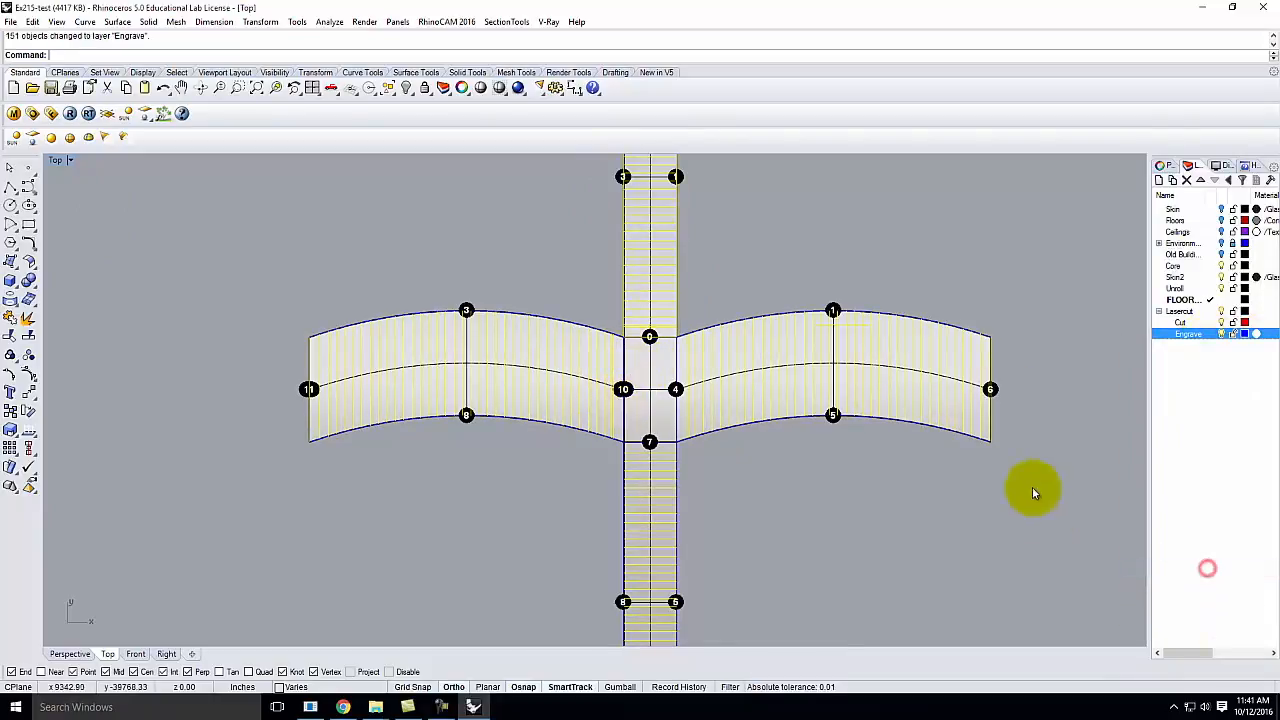
Make Engrave the current layer and hide the FLOOR CURVES layer
{"action": "left_click", "coordinate": [1212, 333]}
{"action": "left_click", "coordinate": [1218, 301]}
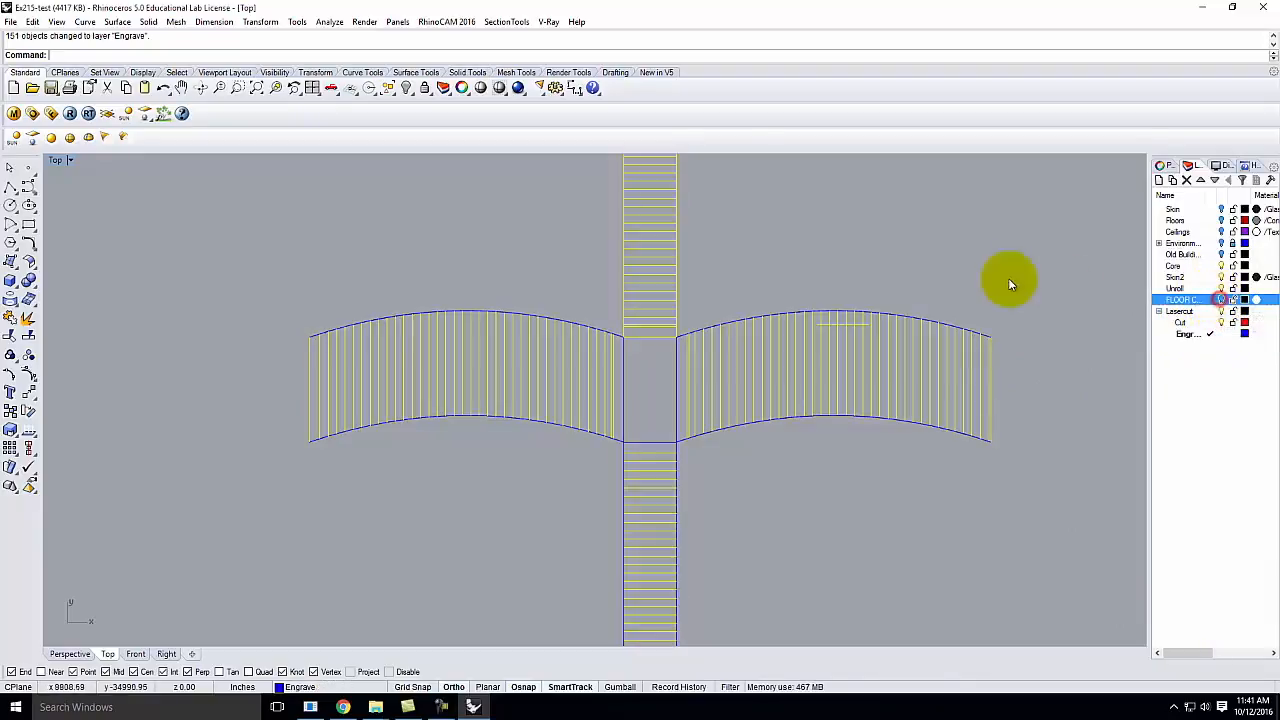
Delete the stray horizontal line crossing the upper part of the right curved piece
{"action": "scroll", "coordinate": [427, 379], "scroll_direction": "down", "scroll_amount": 3}
{"action": "scroll", "coordinate": [700, 356], "scroll_direction": "up", "scroll_amount": 4}
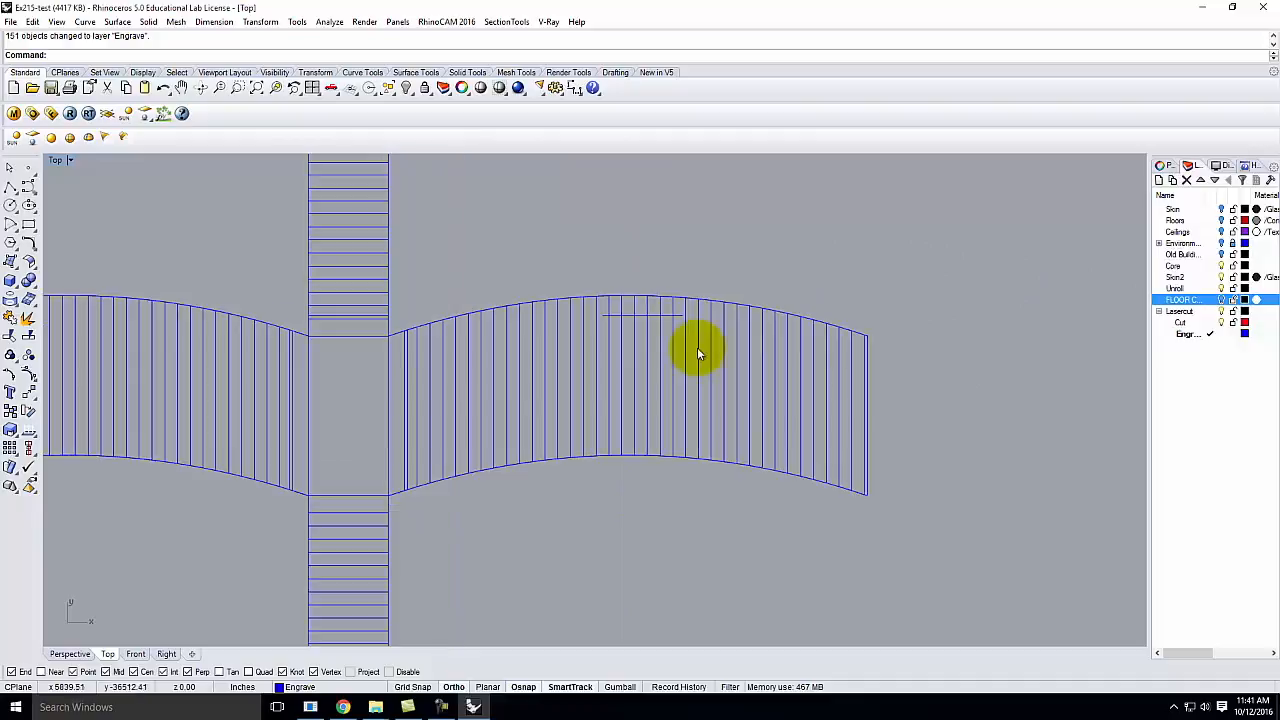
{"action": "left_click", "coordinate": [679, 318]}
{"action": "key", "text": "Delete"}
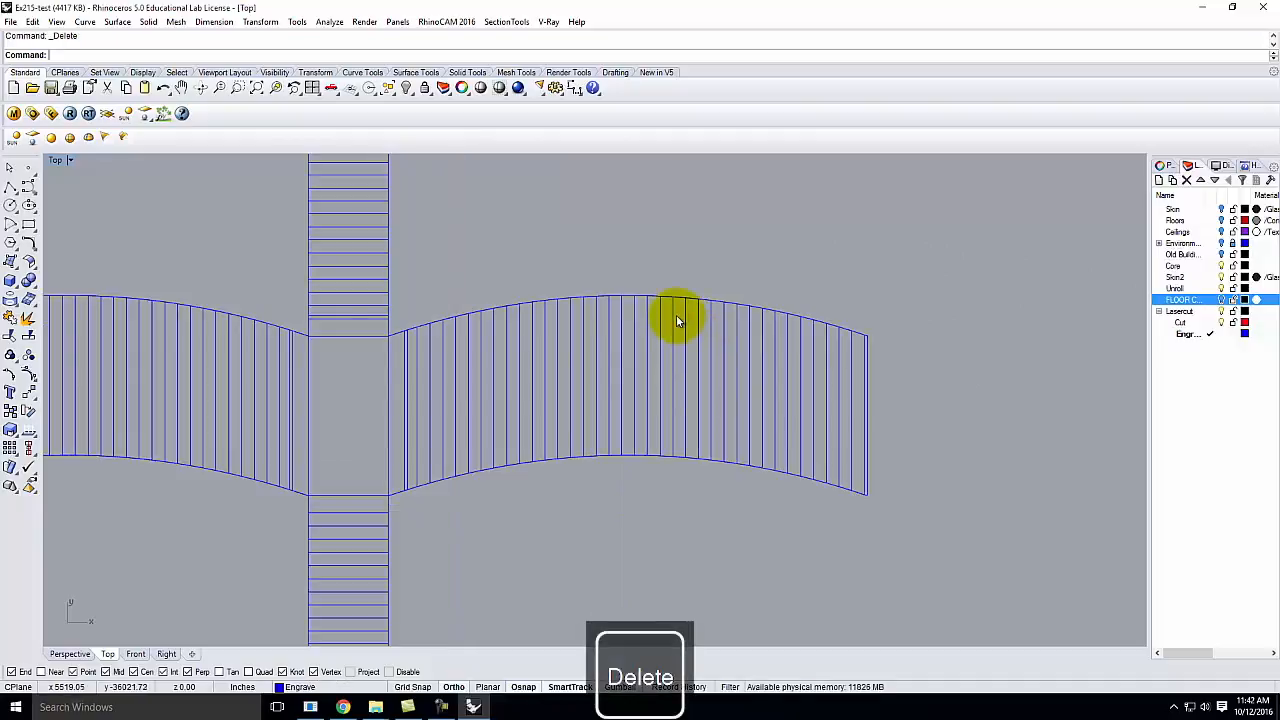
Make Cut the current layer and offset the right curved piece's upper and lower edges outward by 135.092 inches
{"action": "scroll", "coordinate": [677, 318], "scroll_direction": "down", "scroll_amount": 2}
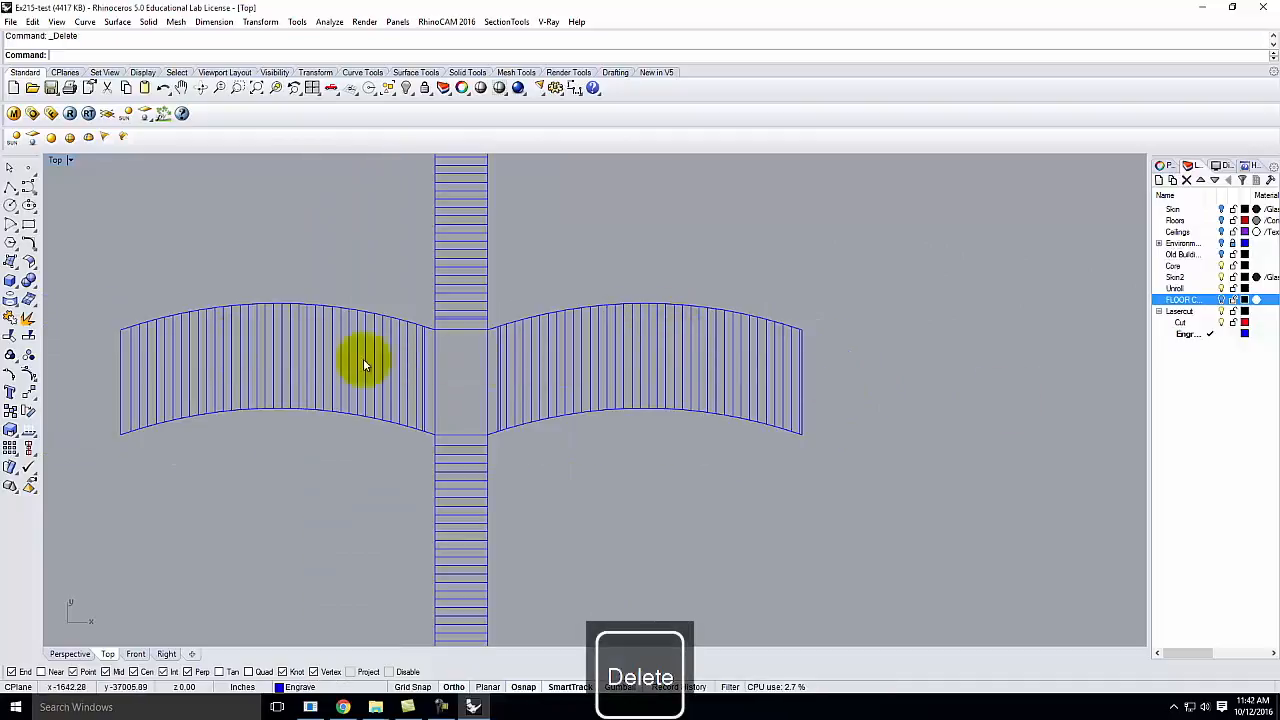
{"action": "scroll", "coordinate": [228, 462], "scroll_direction": "down", "scroll_amount": 2}
{"action": "scroll", "coordinate": [420, 471], "scroll_direction": "down", "scroll_amount": 2}
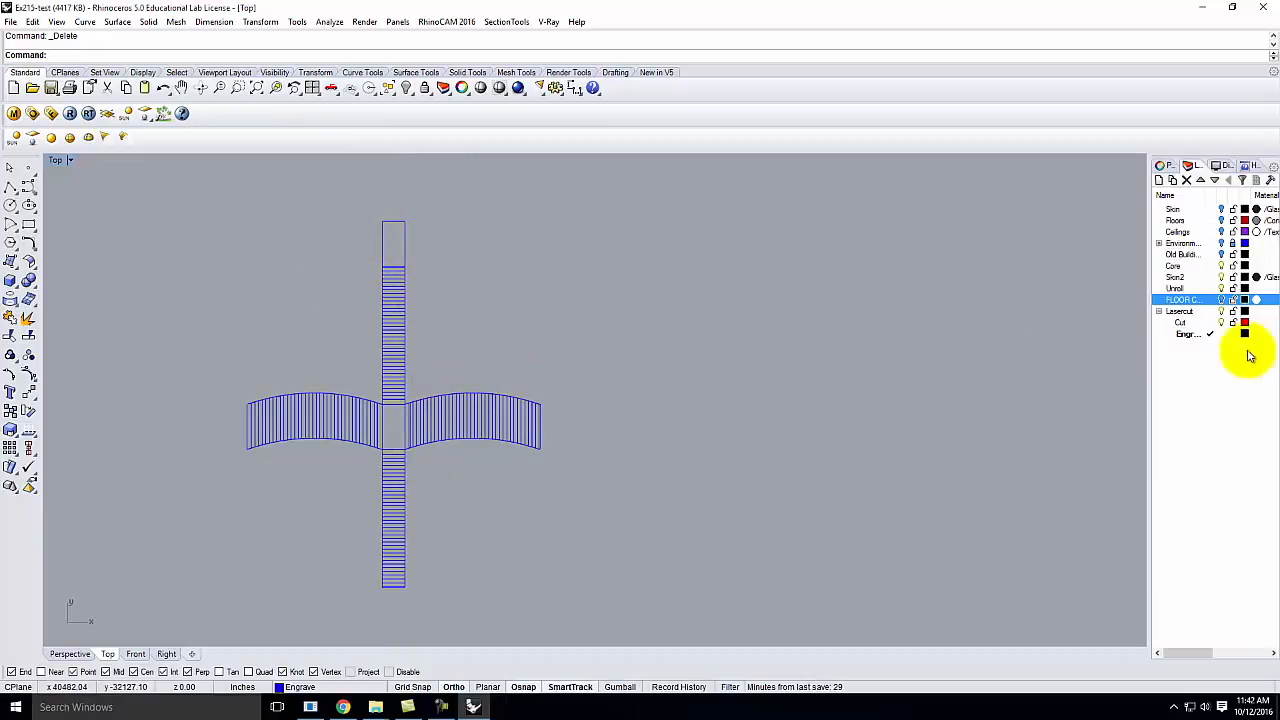
{"action": "left_click", "coordinate": [1207, 324]}
{"action": "key", "text": "BackSpace"}
{"action": "key", "text": "Return"}
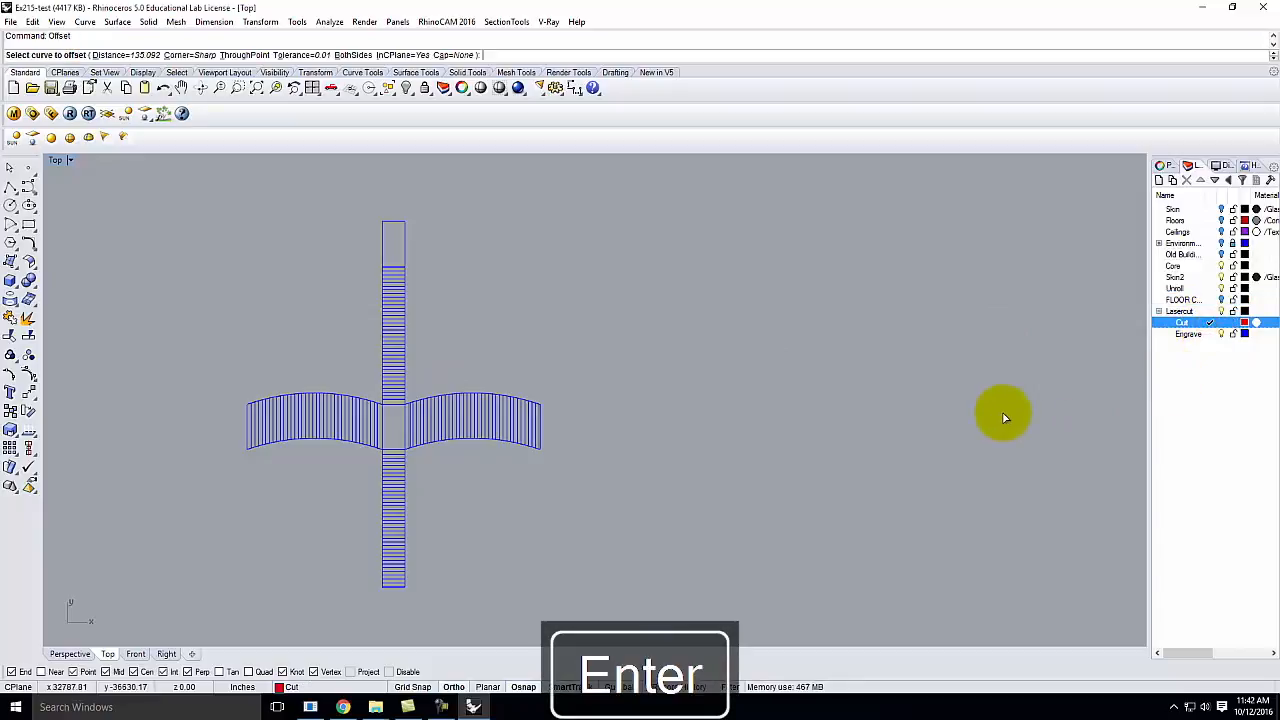
{"action": "scroll", "coordinate": [498, 380], "scroll_direction": "up", "scroll_amount": 3}
{"action": "left_click", "coordinate": [502, 361]}
{"action": "left_click", "coordinate": [516, 327]}
{"action": "key", "text": "Return"}
{"action": "left_click", "coordinate": [508, 489]}
{"action": "left_click", "coordinate": [505, 547]}
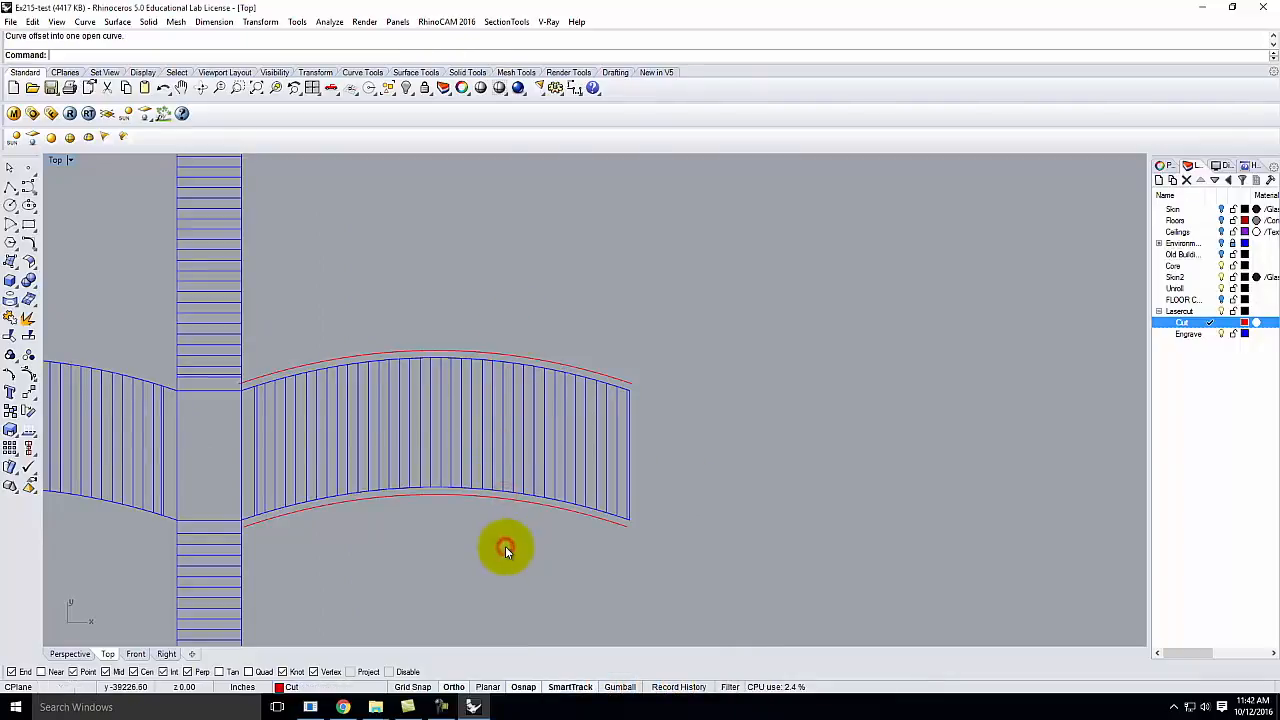
Offset the left curved piece's upper and lower edges outward by 135.092 inches
{"action": "scroll", "coordinate": [505, 546], "scroll_direction": "down", "scroll_amount": 6}
{"action": "right_click_drag", "start_coordinate": [342, 462], "coordinate": [472, 440]}
{"action": "scroll", "coordinate": [472, 440], "scroll_direction": "up", "scroll_amount": 4}
{"action": "right_click", "coordinate": [382, 422]}
{"action": "left_click", "coordinate": [382, 422]}
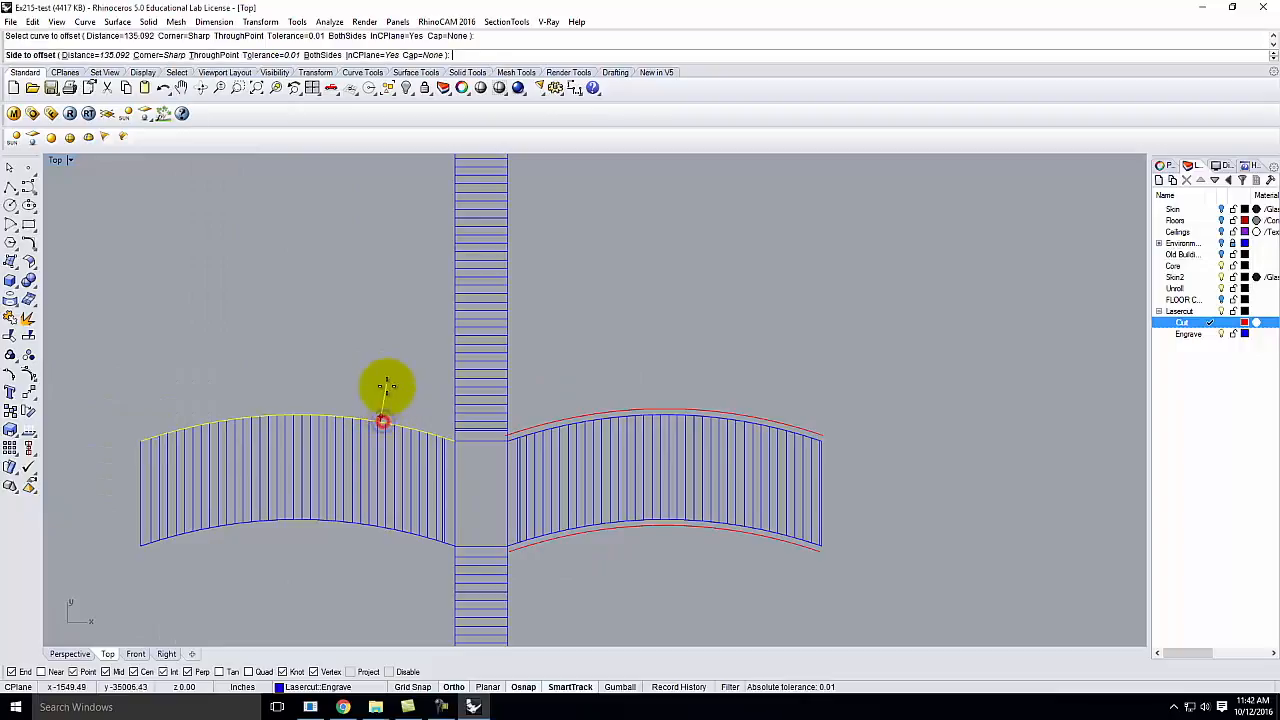
{"action": "left_click", "coordinate": [386, 385]}
{"action": "left_click", "coordinate": [354, 521]}
{"action": "left_click", "coordinate": [344, 569]}
Offset both long side edges of the top end cap outward by 135.092 inches
{"action": "scroll", "coordinate": [384, 600], "scroll_direction": "down", "scroll_amount": 5}
{"action": "left_click", "coordinate": [451, 316]}
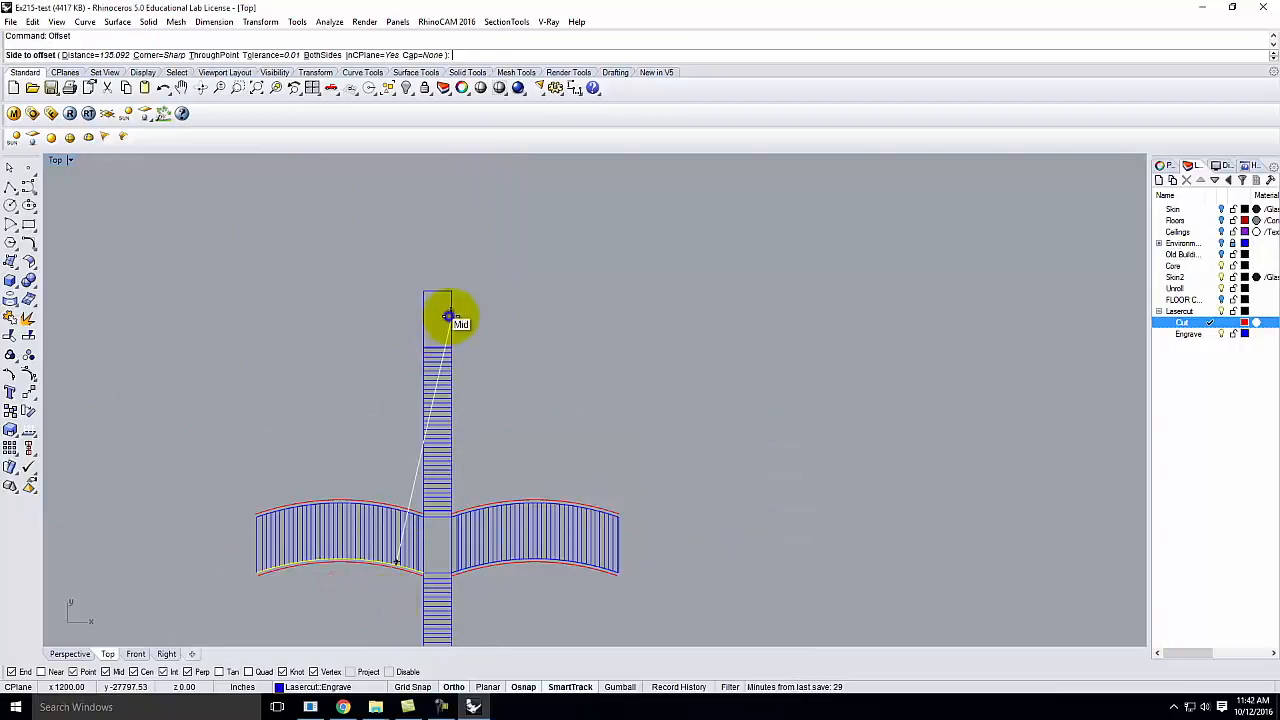
{"action": "key", "text": "Escape"}
{"action": "left_click", "coordinate": [508, 315]}
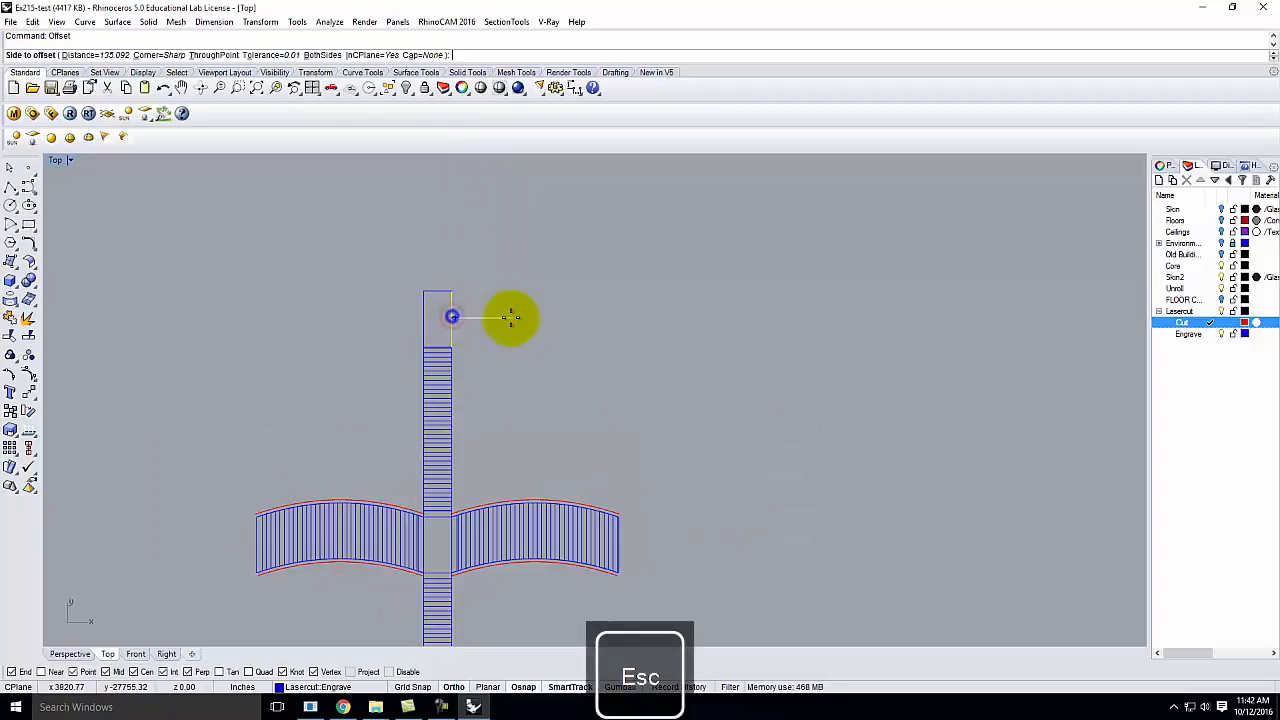
{"action": "left_click", "coordinate": [429, 316]}
{"action": "right_click", "coordinate": [392, 322]}
{"action": "left_click", "coordinate": [370, 323]}
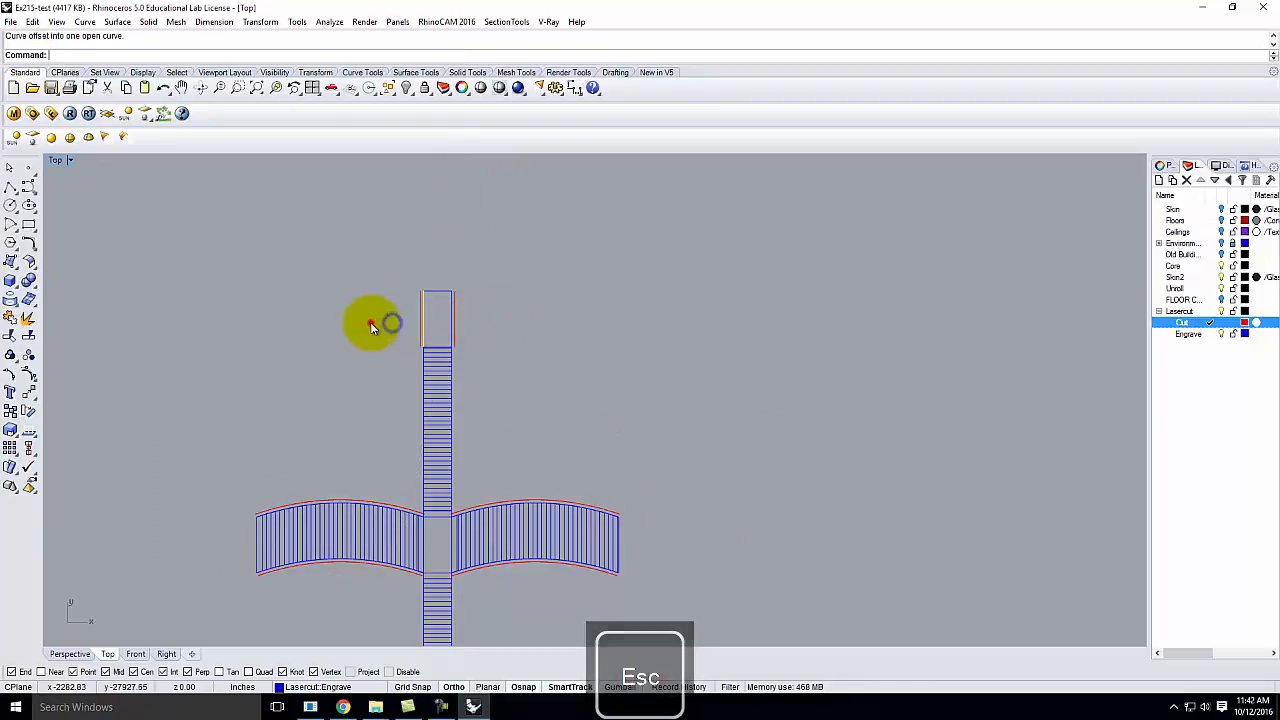
Offset the bottom edge of the lower strip outward by the same distance
{"action": "scroll", "coordinate": [412, 271], "scroll_direction": "down", "scroll_amount": 6}
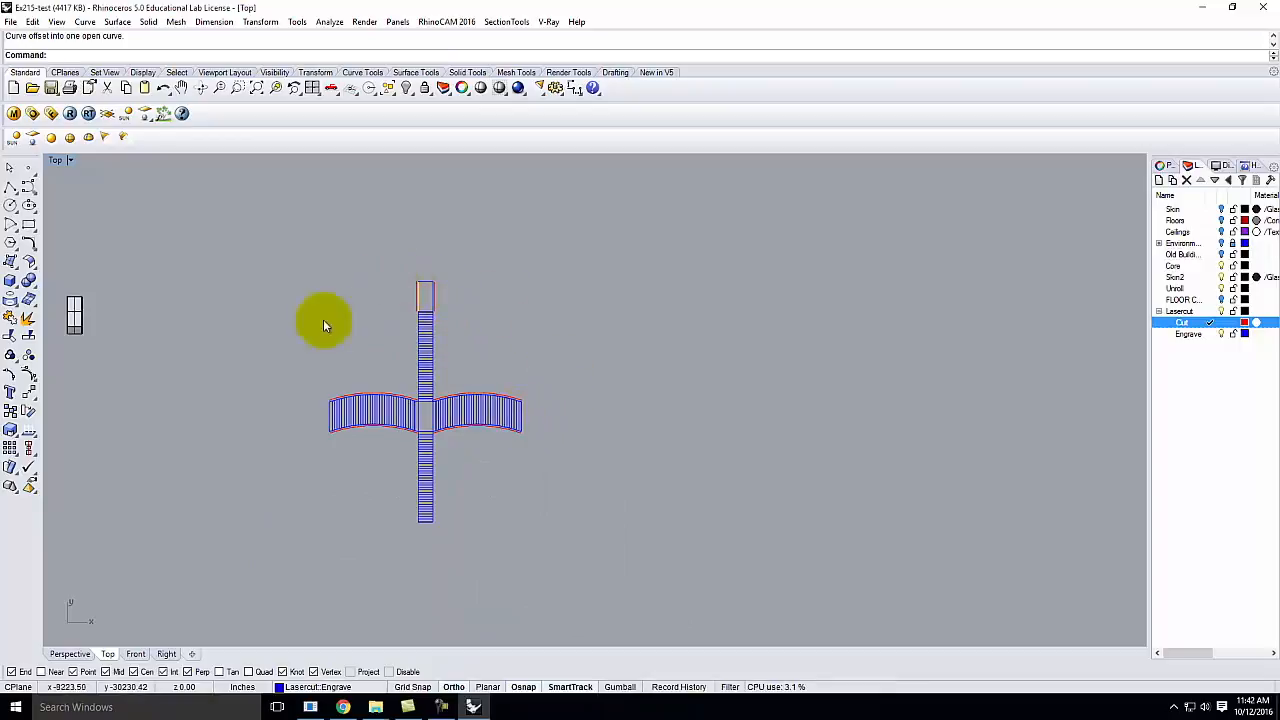
{"action": "scroll", "coordinate": [436, 523], "scroll_direction": "up", "scroll_amount": 3}
{"action": "right_click", "coordinate": [409, 517]}
{"action": "left_click", "coordinate": [410, 517]}
{"action": "key", "text": "Escape"}
{"action": "left_click", "coordinate": [410, 522]}
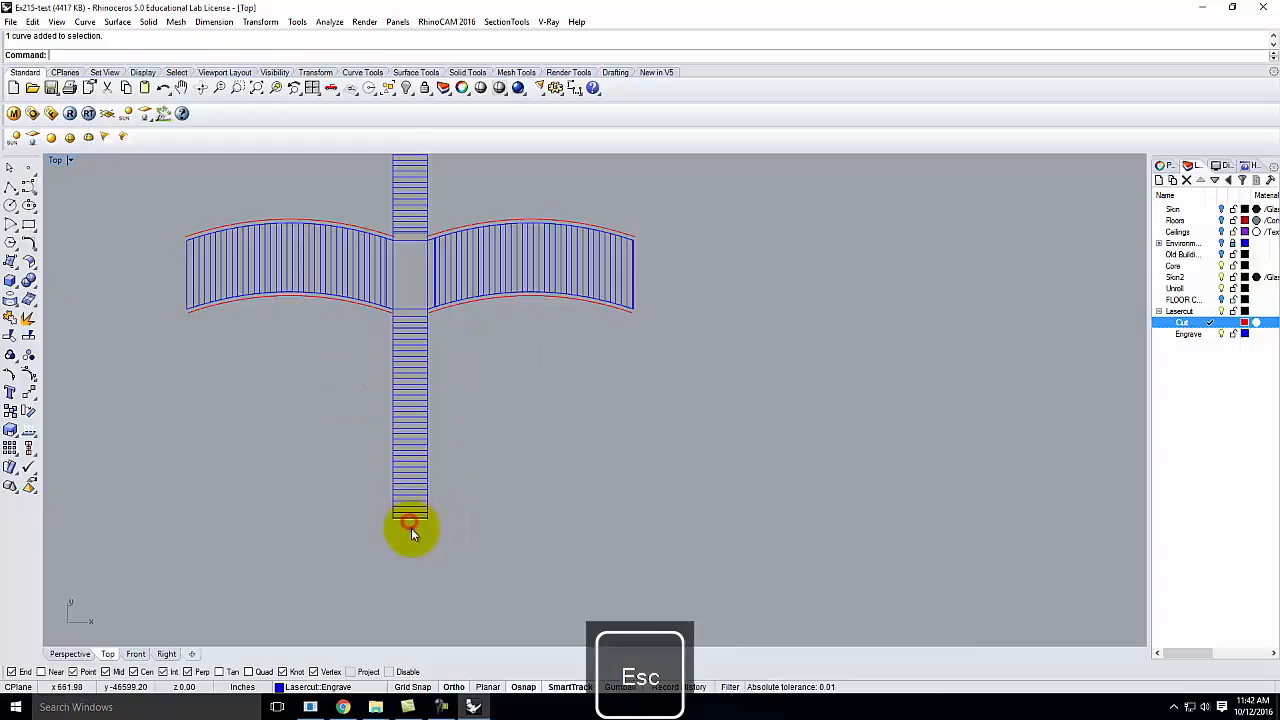
{"action": "right_click", "coordinate": [412, 536]}
{"action": "key", "text": "Escape"}
Draw short polylines joining the ends of the bottom offset line to the lower strip's corners
{"action": "left_click", "coordinate": [10, 187]}
{"action": "scroll", "coordinate": [420, 500], "scroll_direction": "up", "scroll_amount": 5}
{"action": "left_click", "coordinate": [333, 588]}
{"action": "left_click", "coordinate": [333, 575]}
{"action": "key", "text": "Return"}
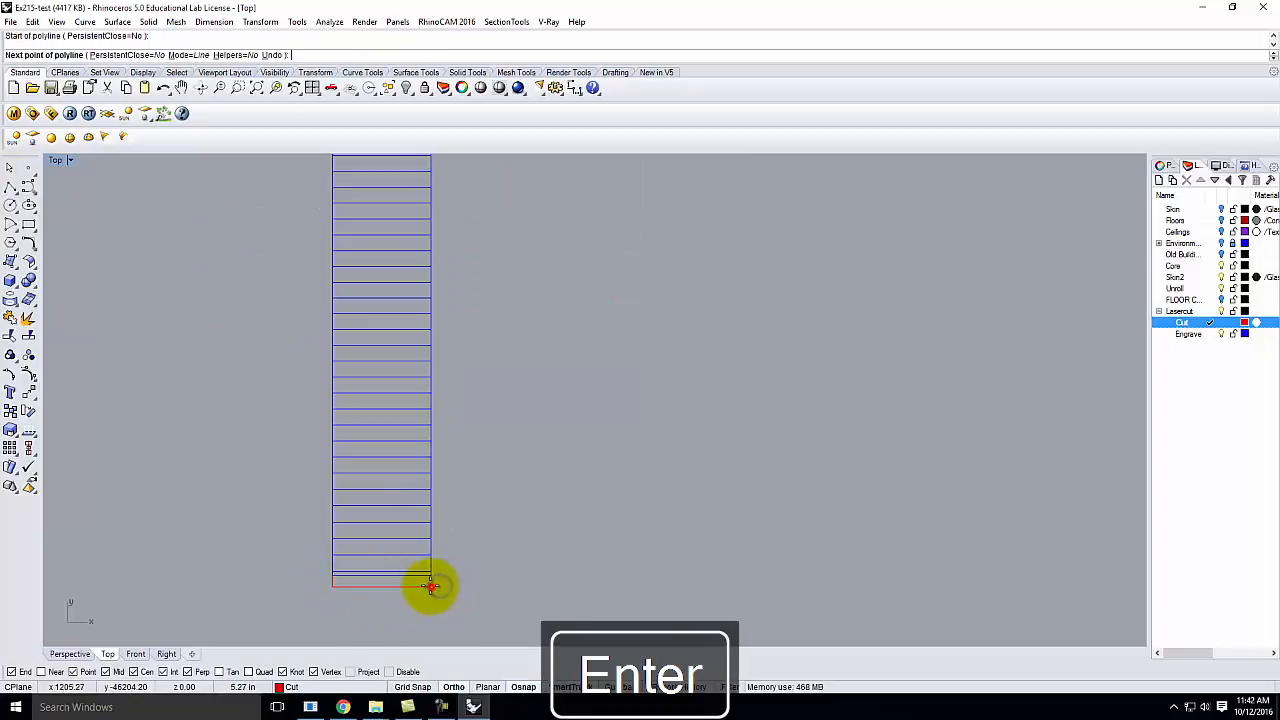
Draw a short polyline from the lower offset curve's outer end to the right curved piece's lower outer corner
{"action": "scroll", "coordinate": [463, 588], "scroll_direction": "down", "scroll_amount": 5}
{"action": "scroll", "coordinate": [674, 362], "scroll_direction": "up", "scroll_amount": 3}
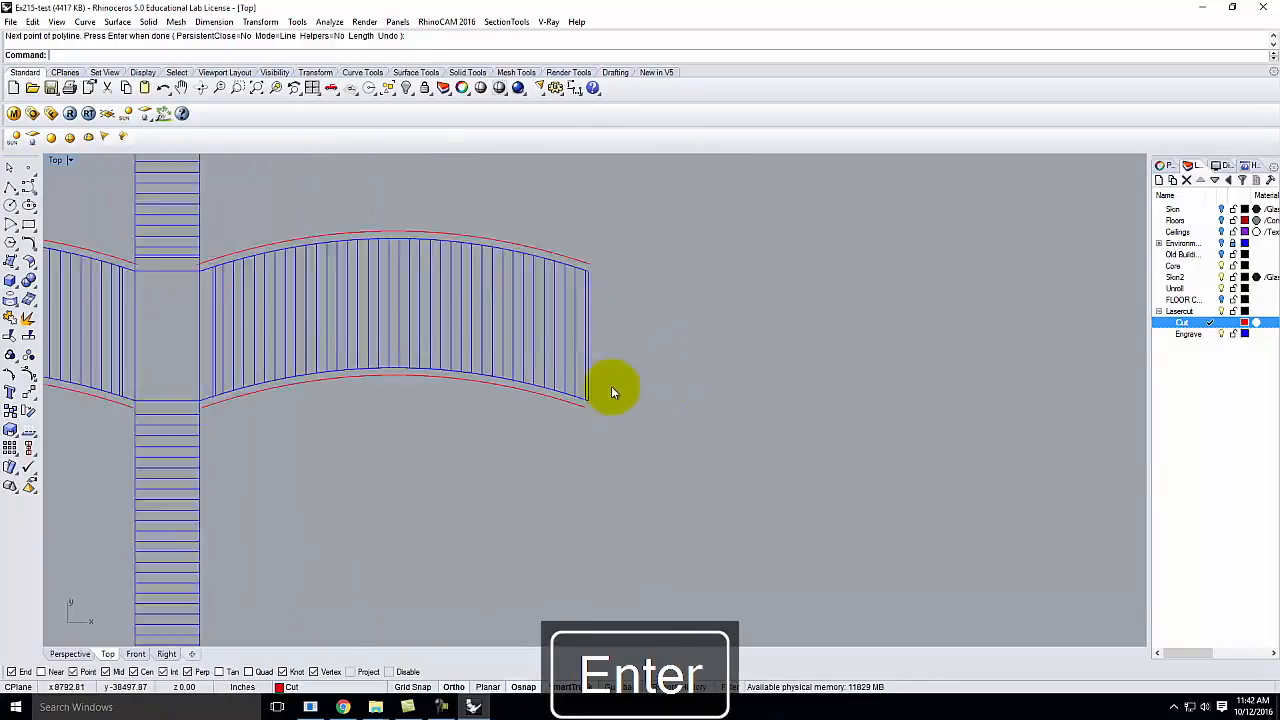
{"action": "scroll", "coordinate": [580, 417], "scroll_direction": "up", "scroll_amount": 4}
{"action": "key", "text": "Return"}
{"action": "left_click", "coordinate": [580, 406]}
{"action": "left_click", "coordinate": [589, 394]}
{"action": "right_click", "coordinate": [589, 394]}
Draw a short polyline connecting the right curved piece's upper outer corner with the outer end of its upper offset curve
{"action": "scroll", "coordinate": [630, 420], "scroll_direction": "down", "scroll_amount": 4}
{"action": "scroll", "coordinate": [590, 300], "scroll_direction": "up", "scroll_amount": 4}
{"action": "key", "text": "Return"}
{"action": "left_click", "coordinate": [593, 294]}
{"action": "left_click", "coordinate": [605, 294]}
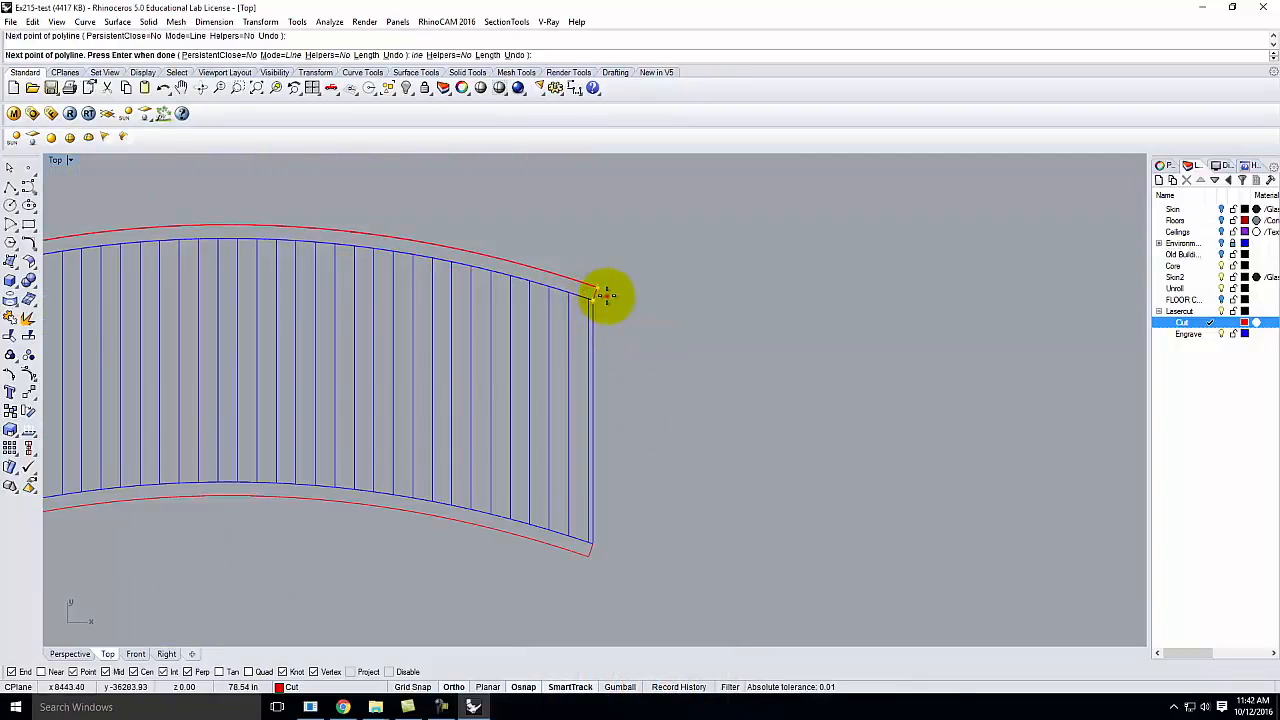
{"action": "scroll", "coordinate": [766, 371], "scroll_direction": "down", "scroll_amount": 5}
{"action": "key", "text": "Return"}
{"action": "scroll", "coordinate": [519, 340], "scroll_direction": "up", "scroll_amount": 3}
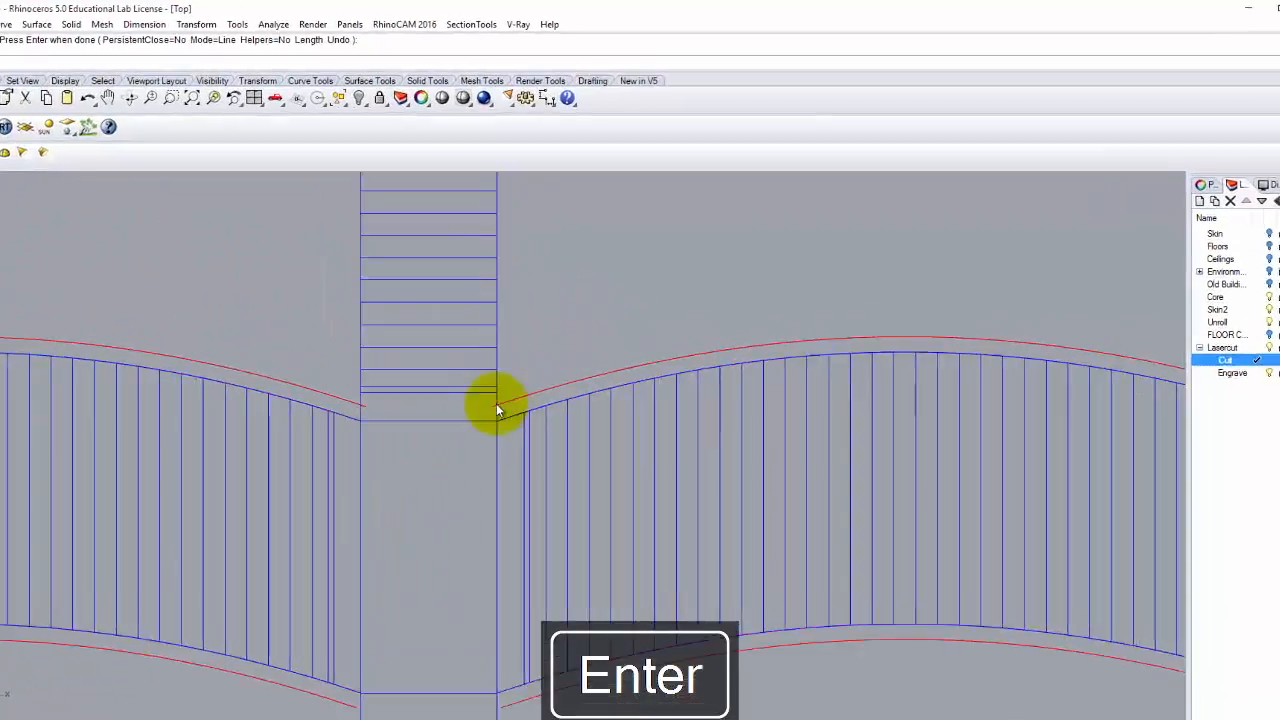
Draw a short polyline connecting the left curved piece's lower inner corner with the inner end of its lower offset curve
{"action": "key", "text": "Return"}
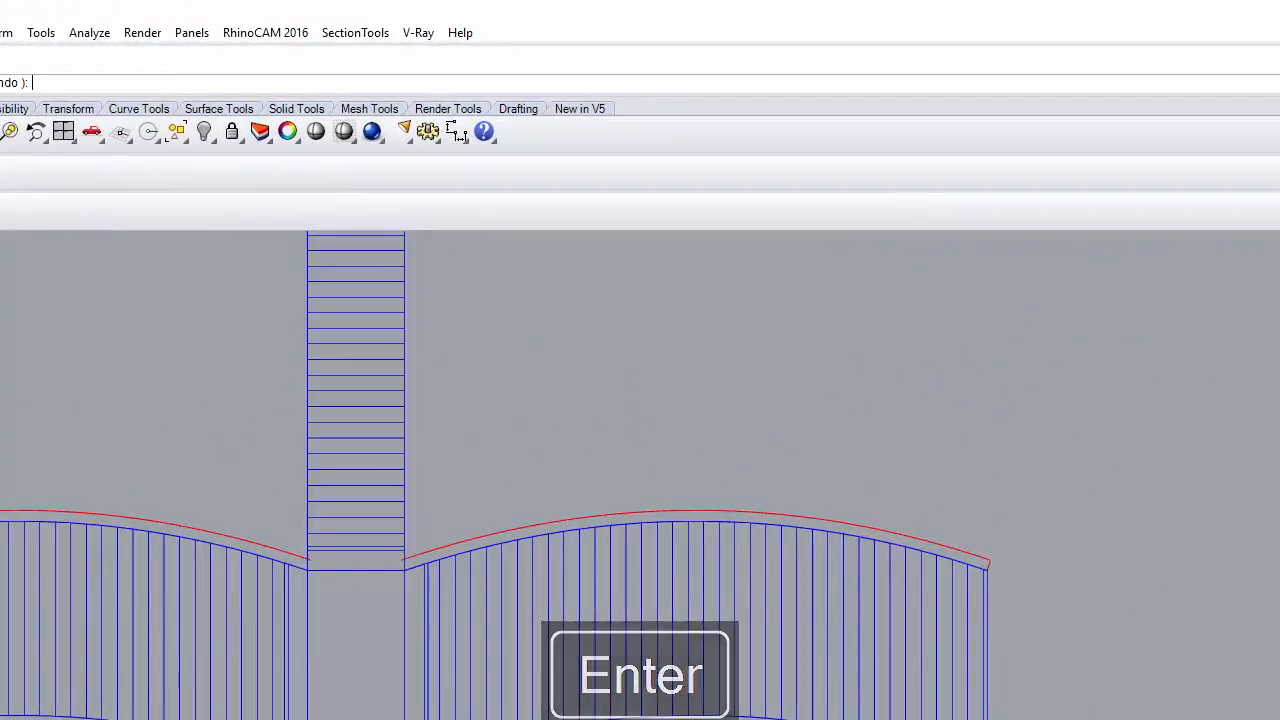
{"action": "key", "text": "Return"}
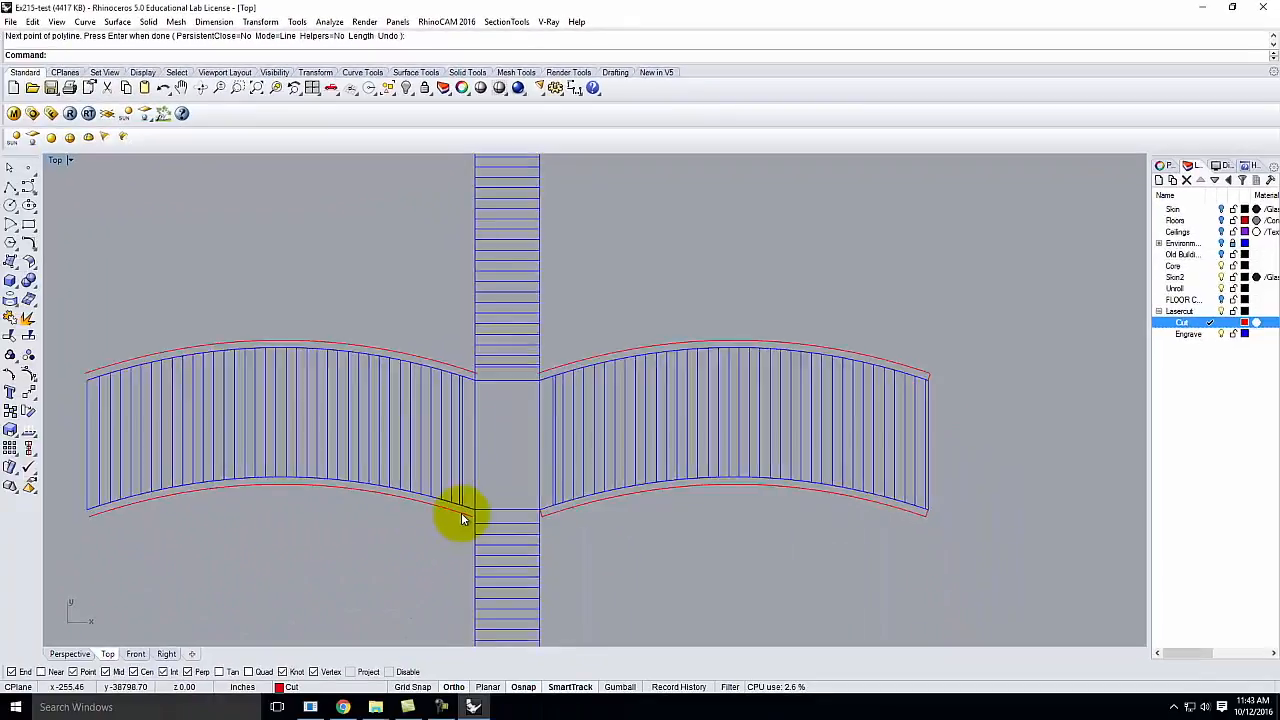
{"action": "scroll", "coordinate": [495, 510], "scroll_direction": "up", "scroll_amount": 5}
{"action": "right_click", "coordinate": [495, 506]}
{"action": "left_click", "coordinate": [496, 504]}
{"action": "left_click", "coordinate": [490, 523]}
{"action": "right_click", "coordinate": [489, 524]}
{"action": "scroll", "coordinate": [645, 562], "scroll_direction": "down", "scroll_amount": 8}
Draw short polylines joining the outer ends of the left curved piece's lower and upper offset curves to its outer corners
{"action": "scroll", "coordinate": [179, 530], "scroll_direction": "up", "scroll_amount": 5}
{"action": "right_click", "coordinate": [209, 545]}
{"action": "left_click", "coordinate": [209, 548]}
{"action": "left_click", "coordinate": [213, 558]}
{"action": "right_click", "coordinate": [213, 558]}
{"action": "right_click", "coordinate": [211, 225]}
{"action": "left_click", "coordinate": [209, 241]}
{"action": "left_click", "coordinate": [202, 229]}
{"action": "right_click", "coordinate": [201, 229]}
Trim the inner ends of both upper offset curves where they overlap the upper strip, using the strip's side edges as cutters
{"action": "scroll", "coordinate": [88, 404], "scroll_direction": "down", "scroll_amount": 8}
{"action": "scroll", "coordinate": [503, 326], "scroll_direction": "up", "scroll_amount": 8}
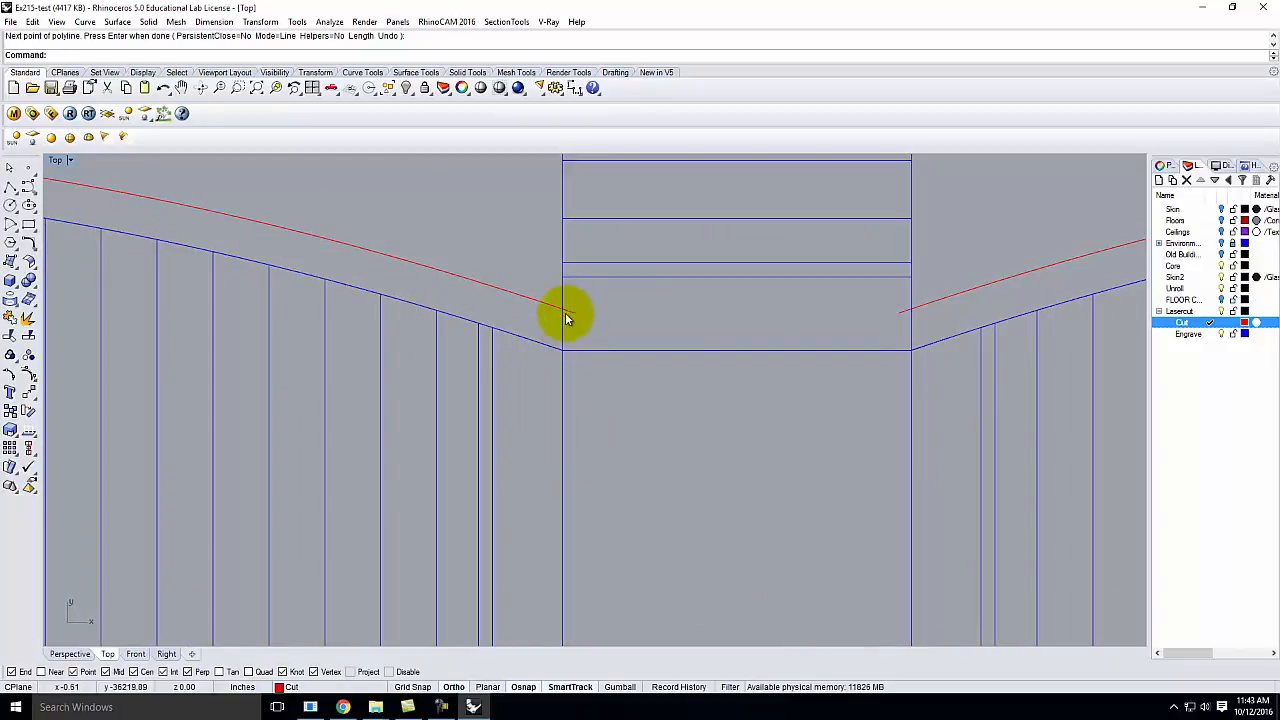
{"action": "left_click_drag", "start_coordinate": [947, 321], "coordinate": [543, 330]}
{"action": "type", "text": "trim"}
{"action": "key", "text": "Return"}
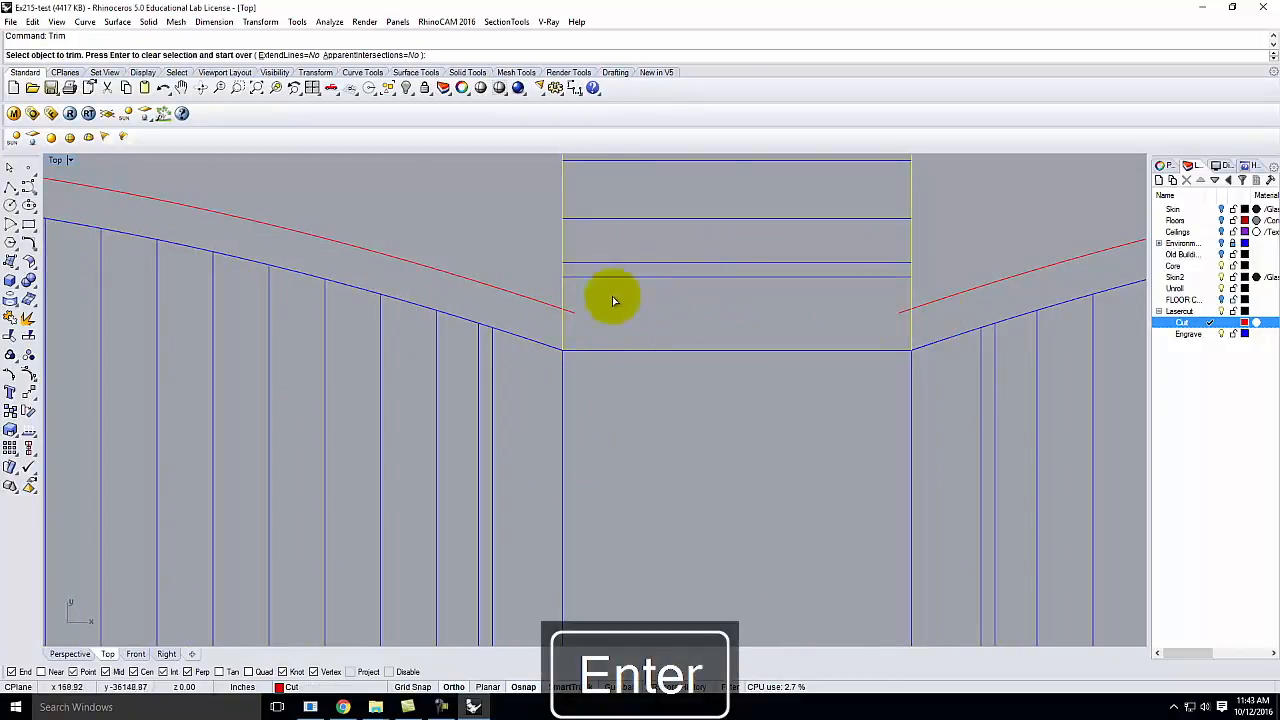
{"action": "left_click", "coordinate": [569, 307]}
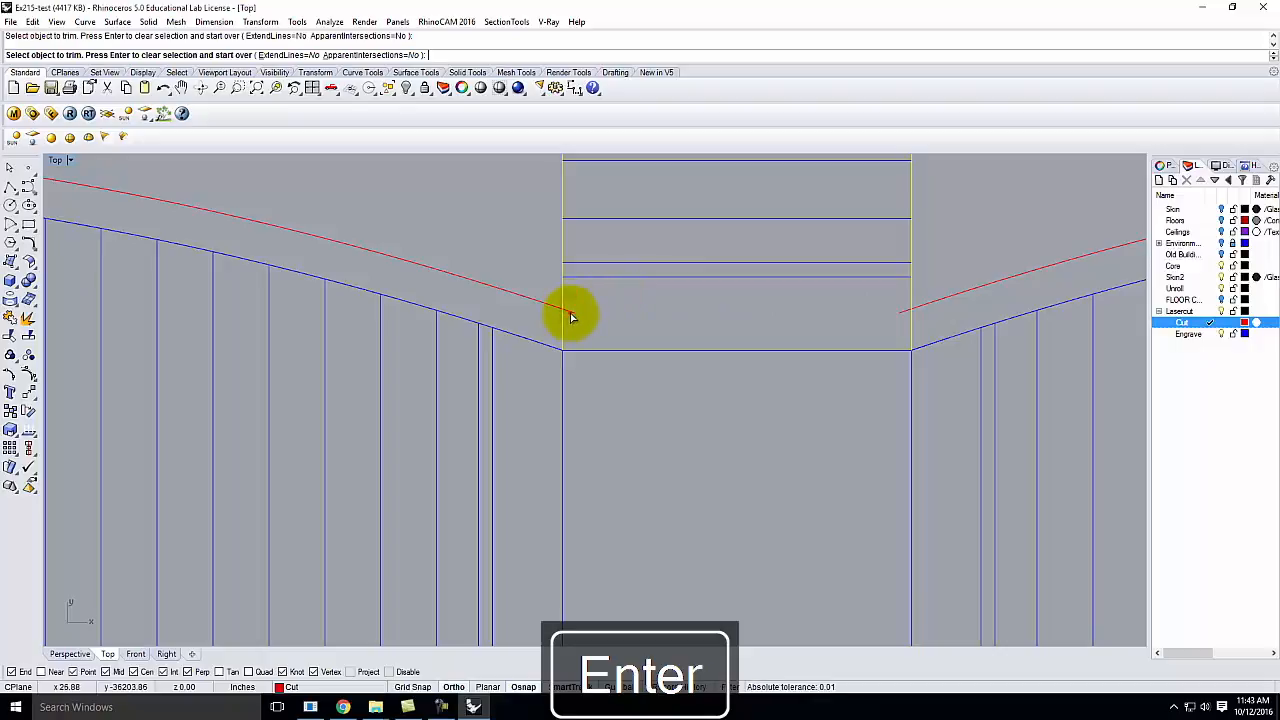
{"action": "left_click", "coordinate": [902, 313]}
{"action": "key", "text": "Return"}
Move the long side edges of the upper and lower strips to the Cut layer
{"action": "scroll", "coordinate": [934, 337], "scroll_direction": "down", "scroll_amount": 8}
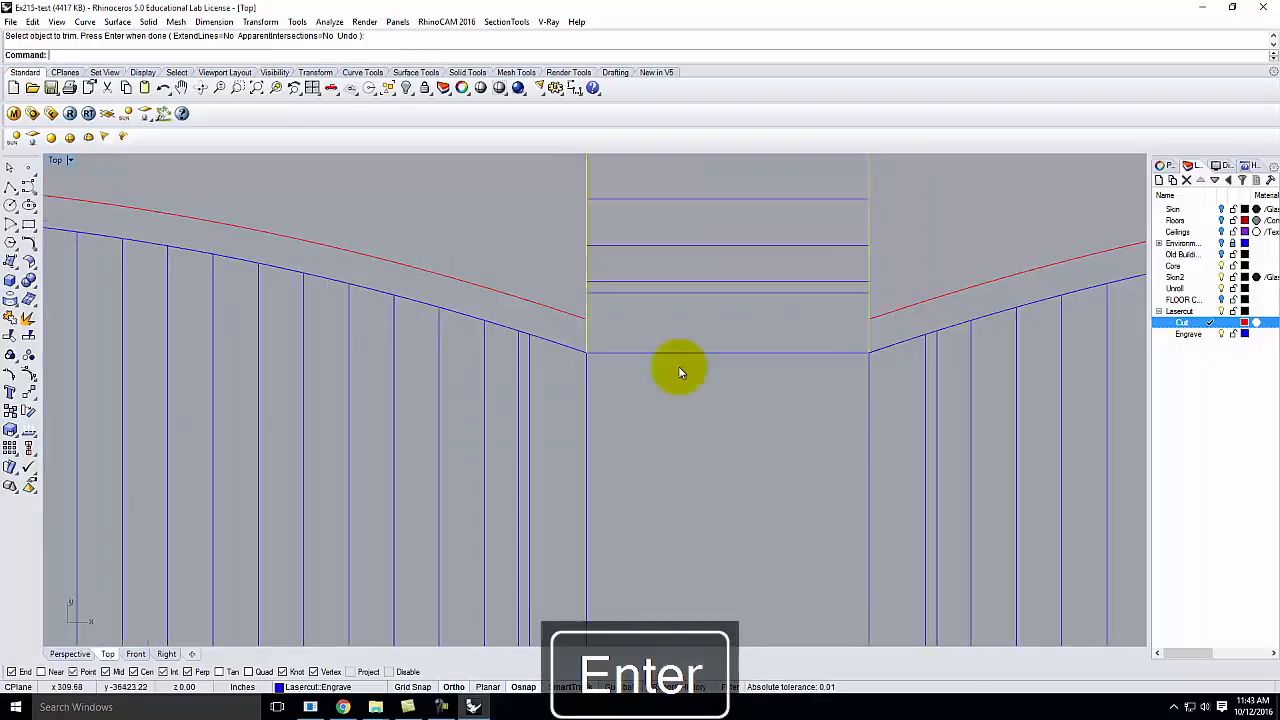
{"action": "scroll", "coordinate": [718, 300], "scroll_direction": "down", "scroll_amount": 8}
{"action": "scroll", "coordinate": [714, 386], "scroll_direction": "up", "scroll_amount": 8}
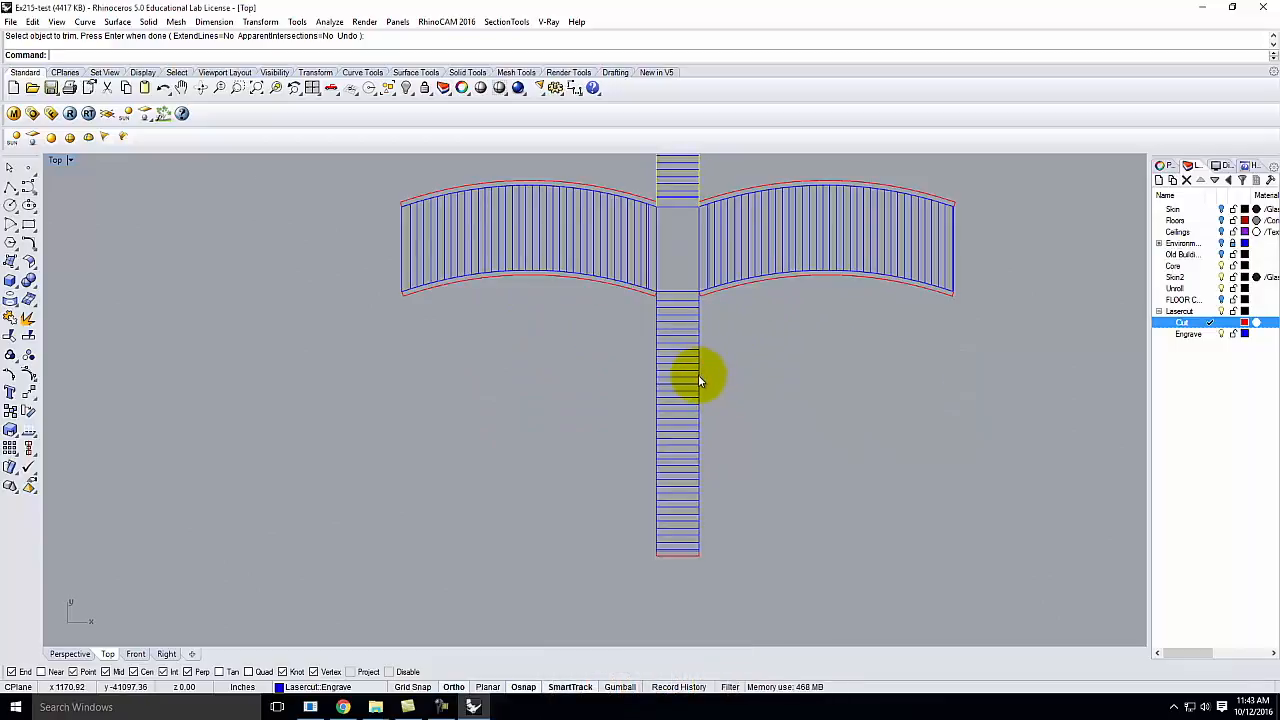
{"action": "left_click", "coordinate": [698, 375]}
{"action": "left_click", "coordinate": [654, 373]}
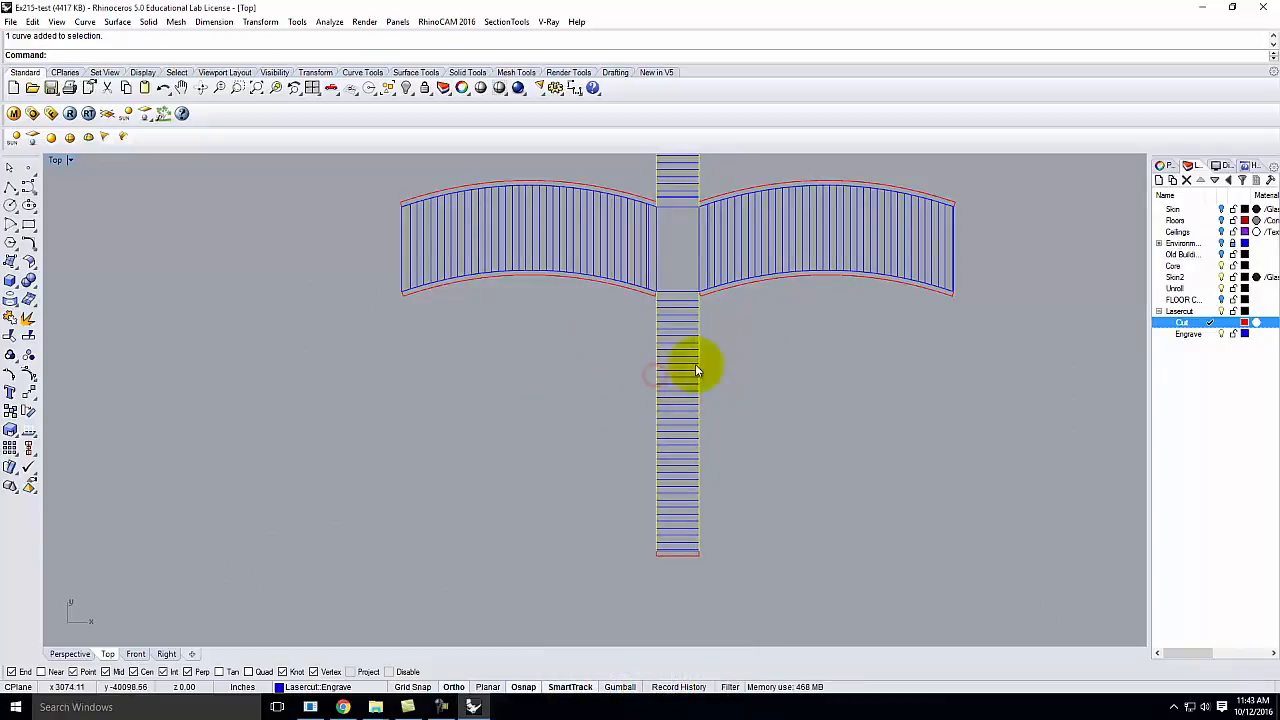
{"action": "right_click", "coordinate": [1183, 326]}
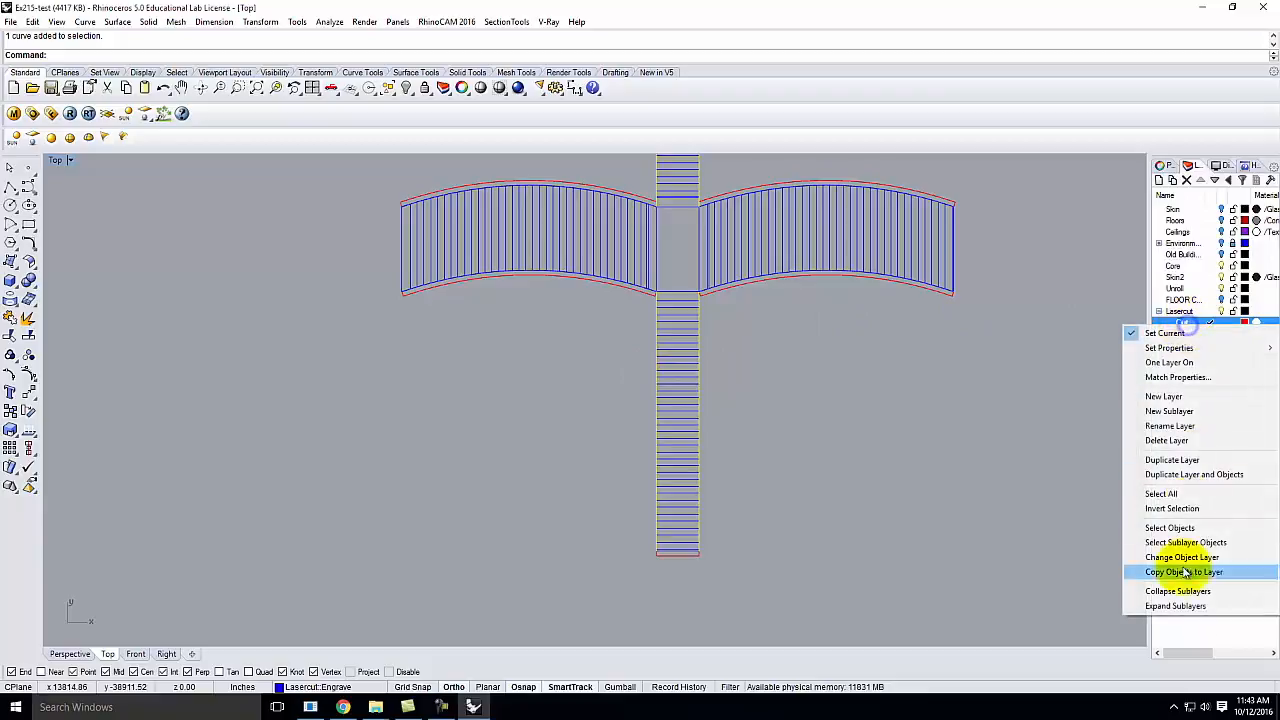
{"action": "left_click", "coordinate": [1181, 557]}
{"action": "left_click", "coordinate": [786, 467]}
Move the outer end edges of both curved pieces and the top edge of the uppermost panel to the Cut layer
{"action": "scroll", "coordinate": [729, 523], "scroll_direction": "up", "scroll_amount": 1}
{"action": "scroll", "coordinate": [580, 280], "scroll_direction": "down", "scroll_amount": 4}
{"action": "scroll", "coordinate": [571, 380], "scroll_direction": "up", "scroll_amount": 5}
{"action": "left_click", "coordinate": [579, 385]}
{"action": "left_click", "coordinate": [1132, 393], "text": "shift"}
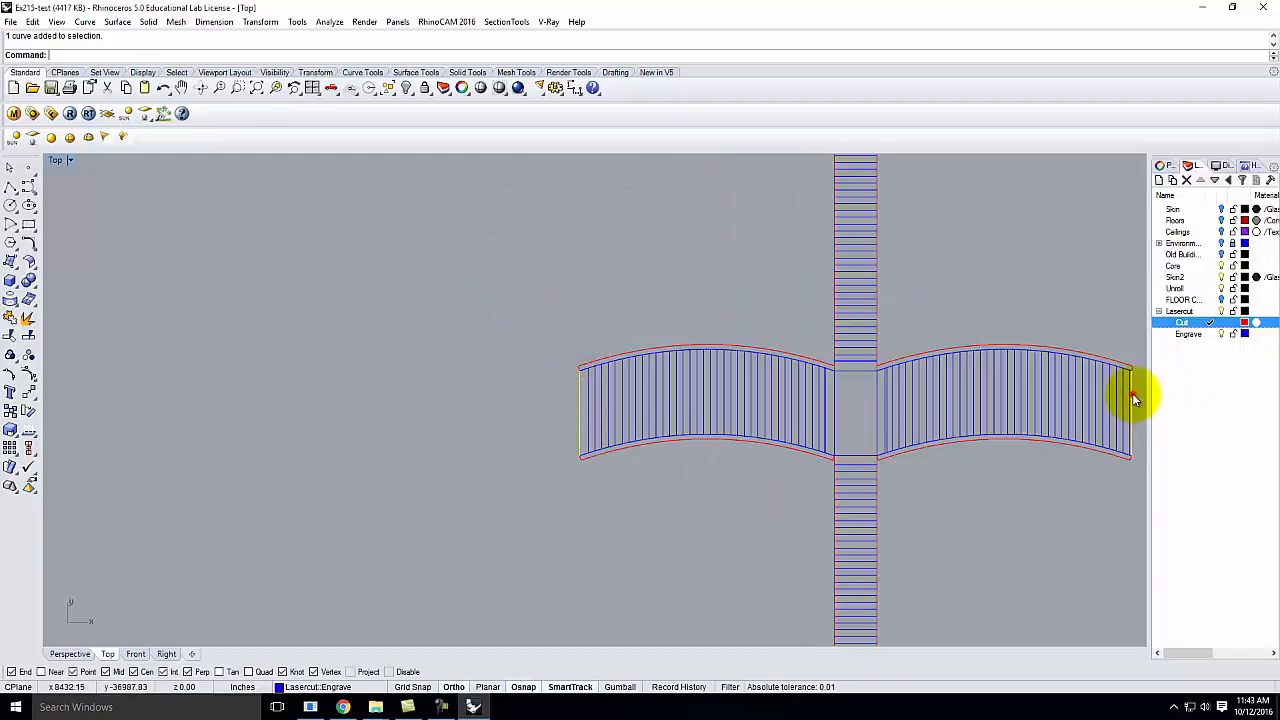
{"action": "scroll", "coordinate": [600, 578], "scroll_direction": "down", "scroll_amount": 4}
{"action": "scroll", "coordinate": [748, 343], "scroll_direction": "up", "scroll_amount": 8}
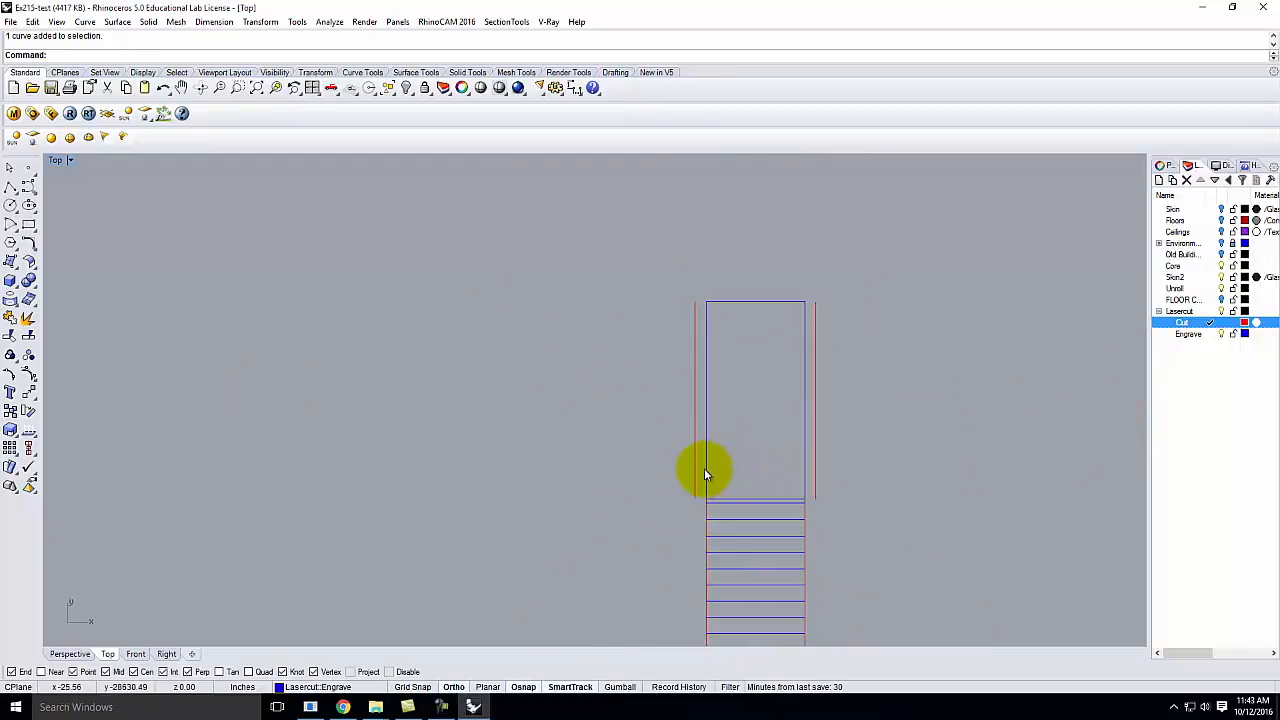
{"action": "left_click", "coordinate": [762, 301], "text": "shift"}
{"action": "right_click", "coordinate": [1178, 322]}
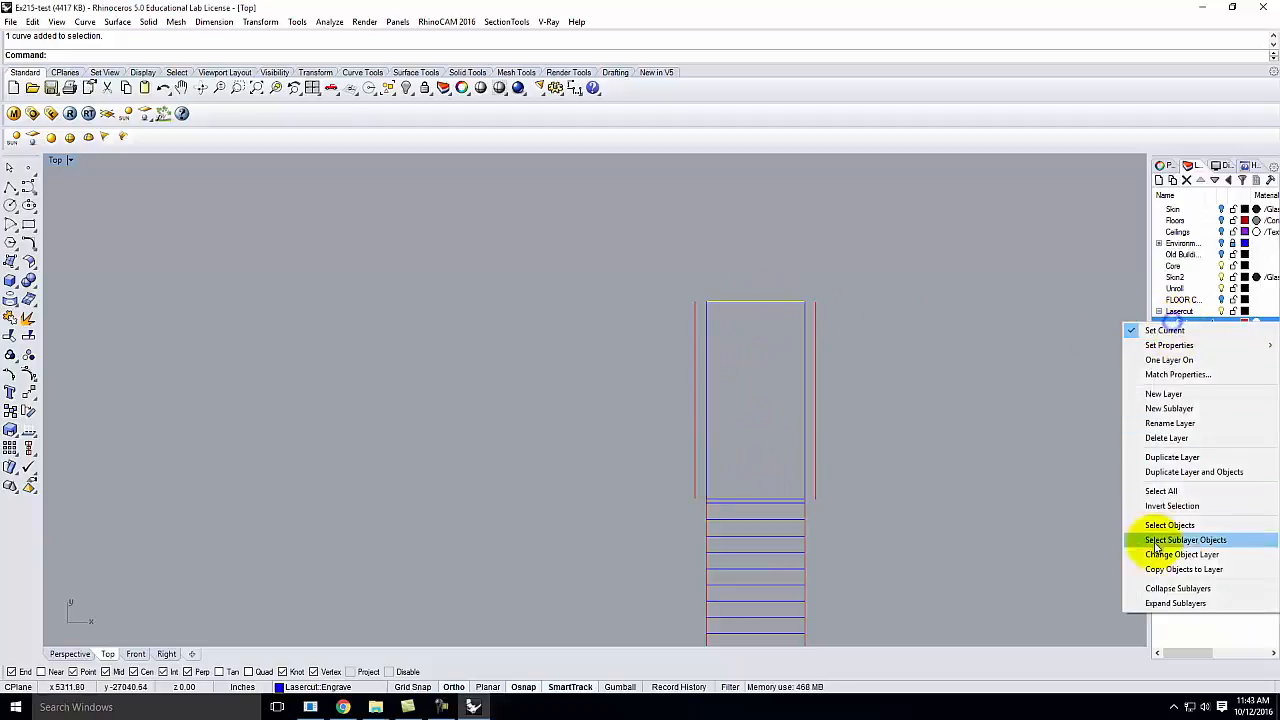
{"action": "left_click", "coordinate": [1165, 556]}
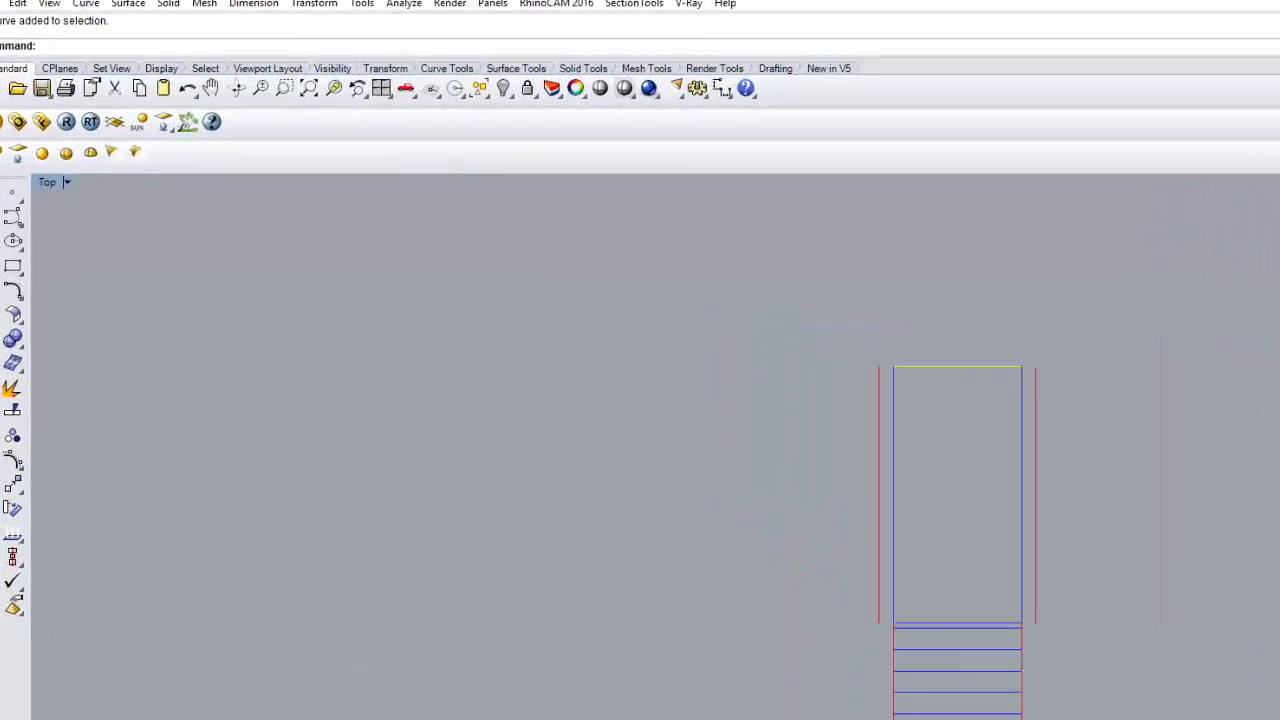
Draw short polylines joining the upper ends of the uppermost panel's side offset lines to its top corners
{"action": "left_click", "coordinate": [8, 232]}
{"action": "left_click", "coordinate": [1000, 409]}
{"action": "left_click", "coordinate": [1019, 409]}
{"action": "key", "text": "Return"}
{"action": "key", "text": "Return"}
{"action": "left_click", "coordinate": [1172, 405]}
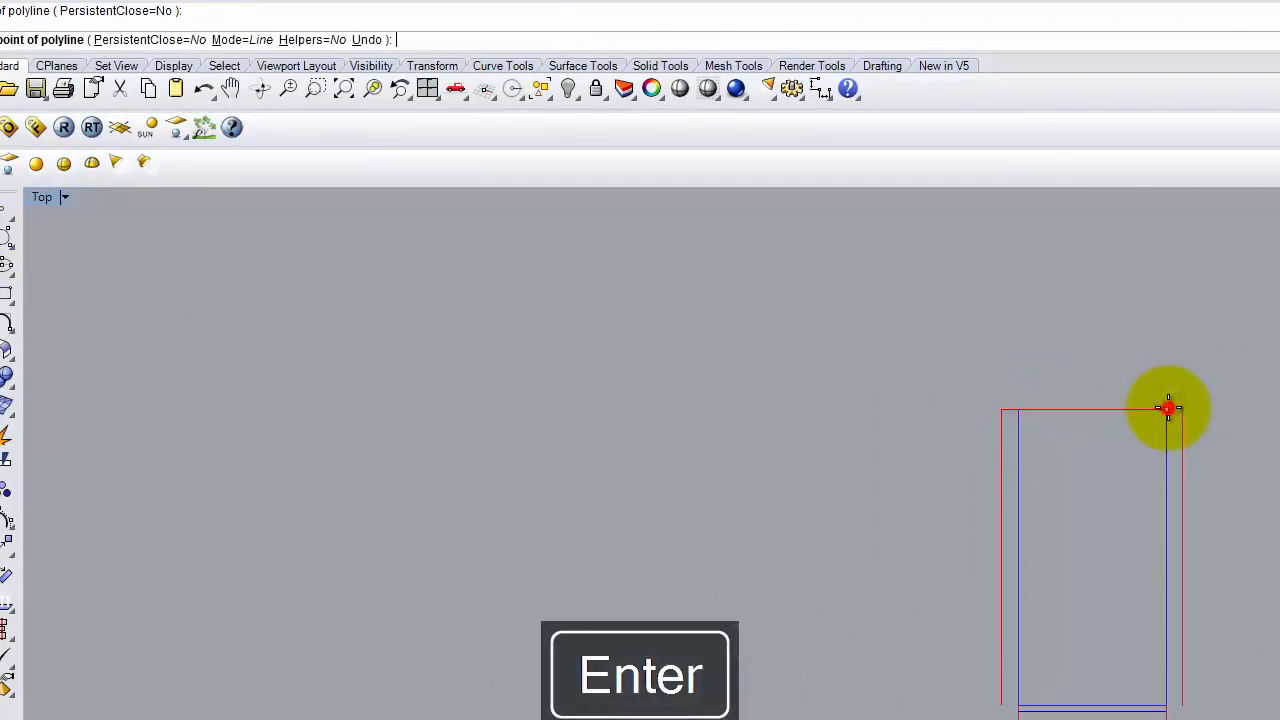
{"action": "left_click", "coordinate": [1167, 409]}
{"action": "key", "text": "Return"}
Draw short polylines joining the lower ends of the uppermost panel's side offset lines to its bottom corners
{"action": "key", "text": "Return"}
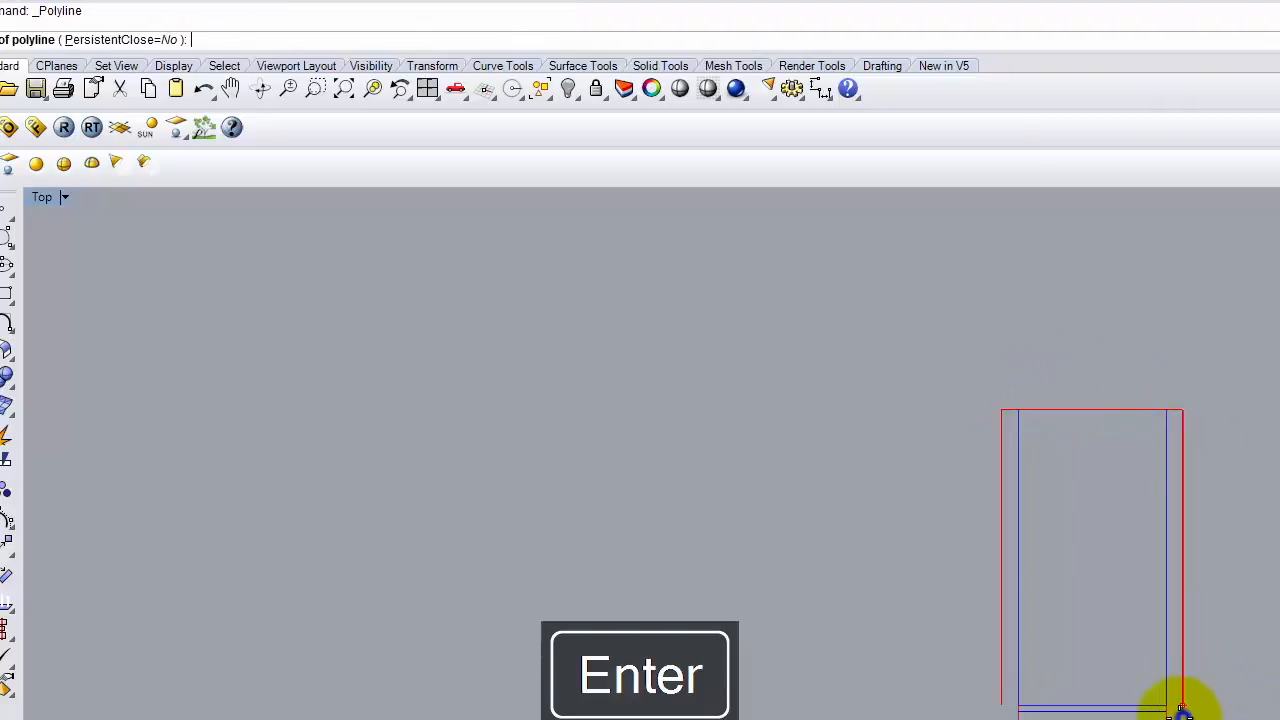
{"action": "left_click", "coordinate": [1168, 706]}
{"action": "left_click", "coordinate": [1166, 708]}
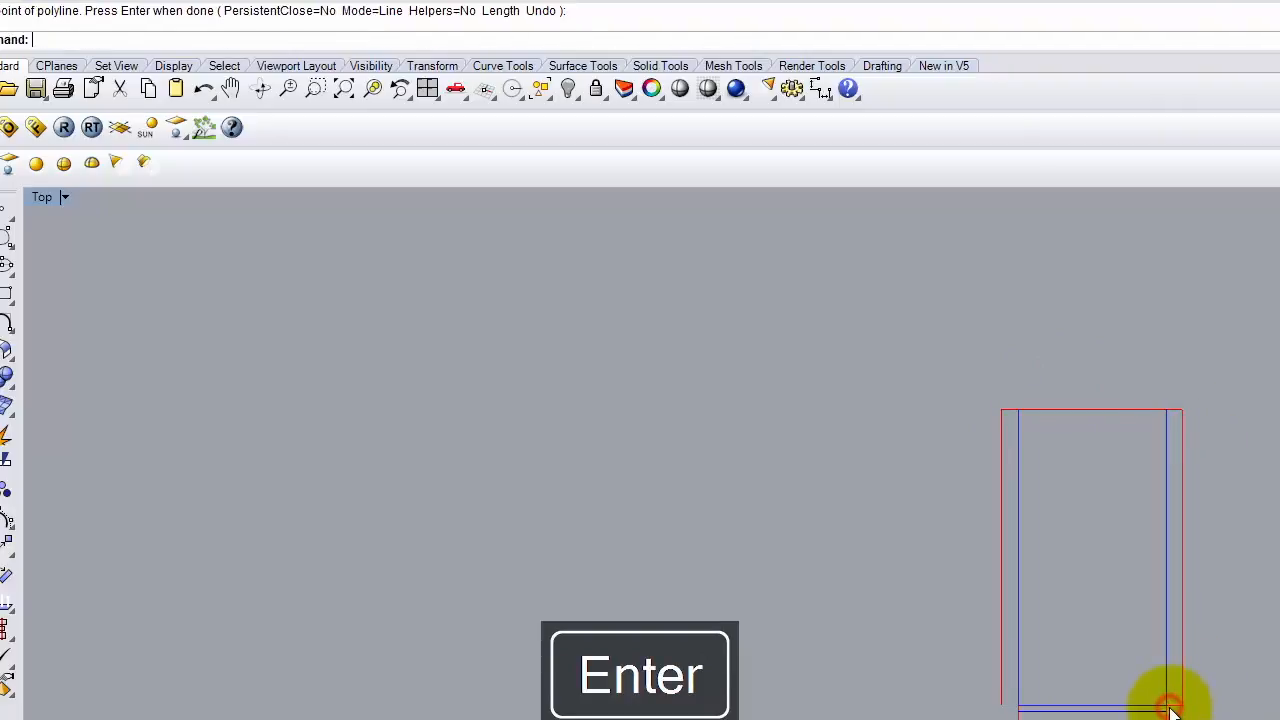
{"action": "key", "text": "Return"}
{"action": "key", "text": "Return"}
{"action": "left_click", "coordinate": [1002, 704]}
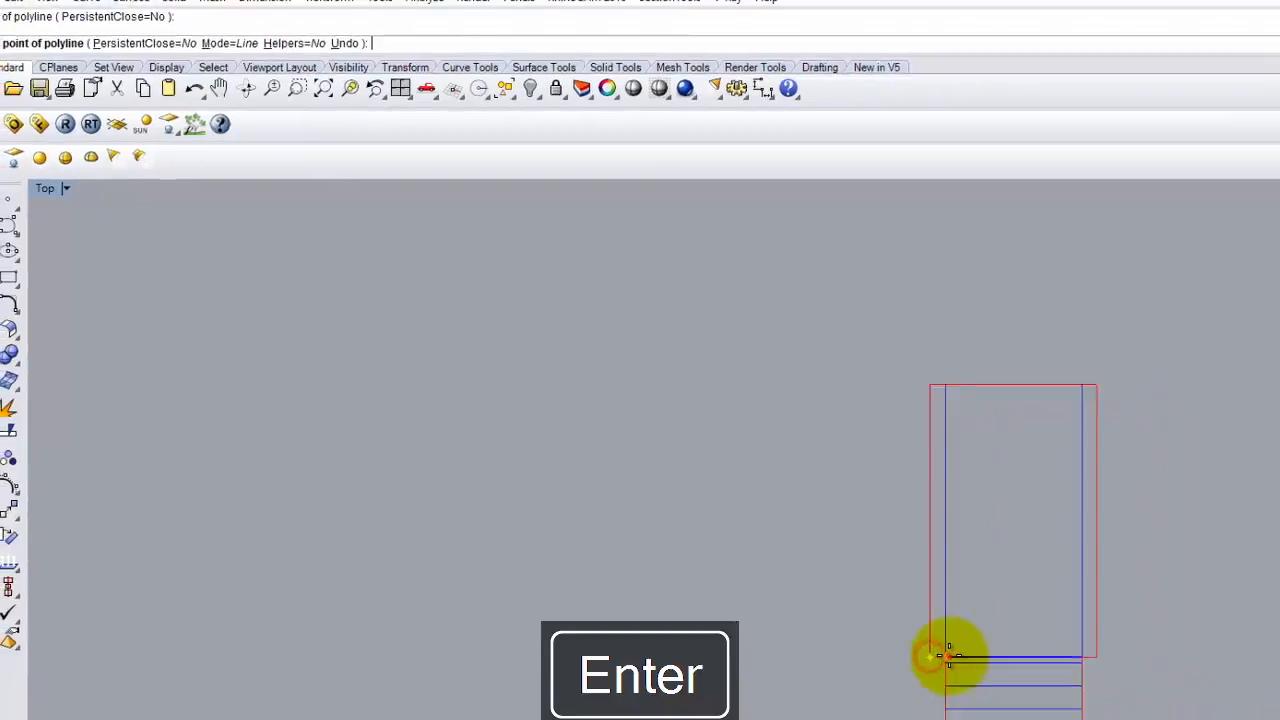
{"action": "left_click", "coordinate": [1018, 706]}
{"action": "key", "text": "Return"}
{"action": "scroll", "coordinate": [640, 322], "scroll_direction": "down", "scroll_amount": 14}
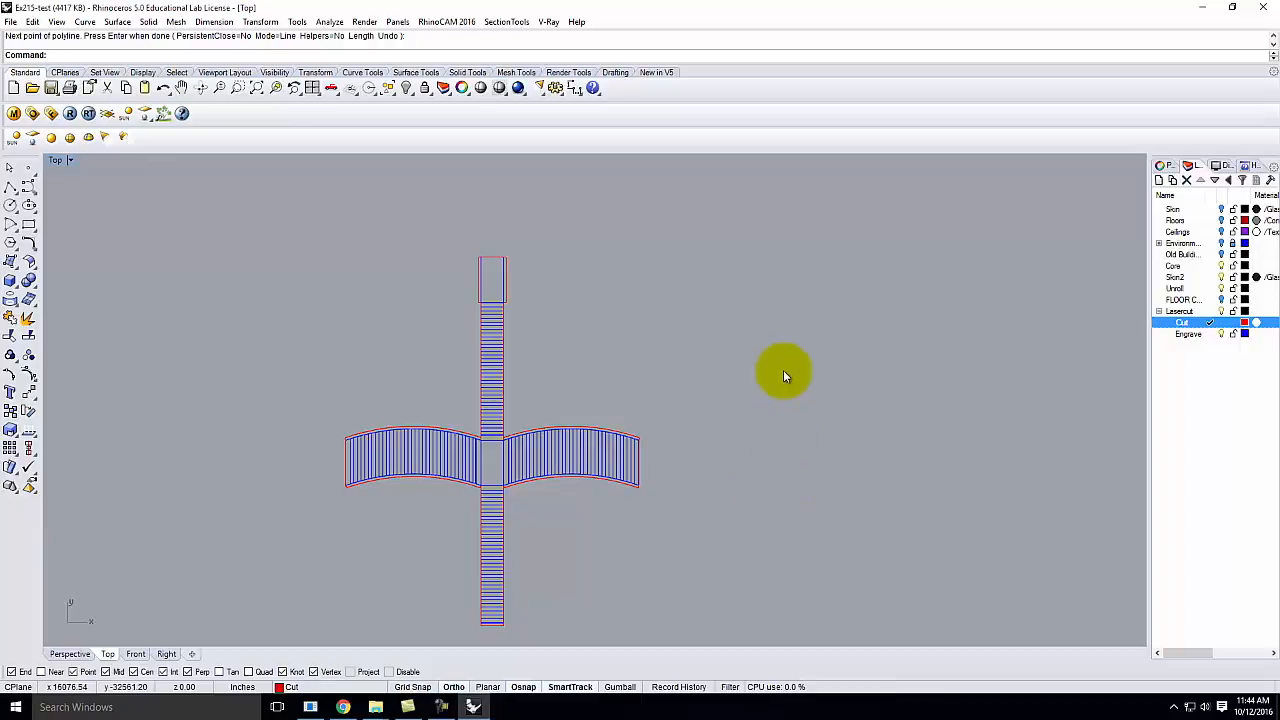
{"action": "left_click", "coordinate": [408, 708]}
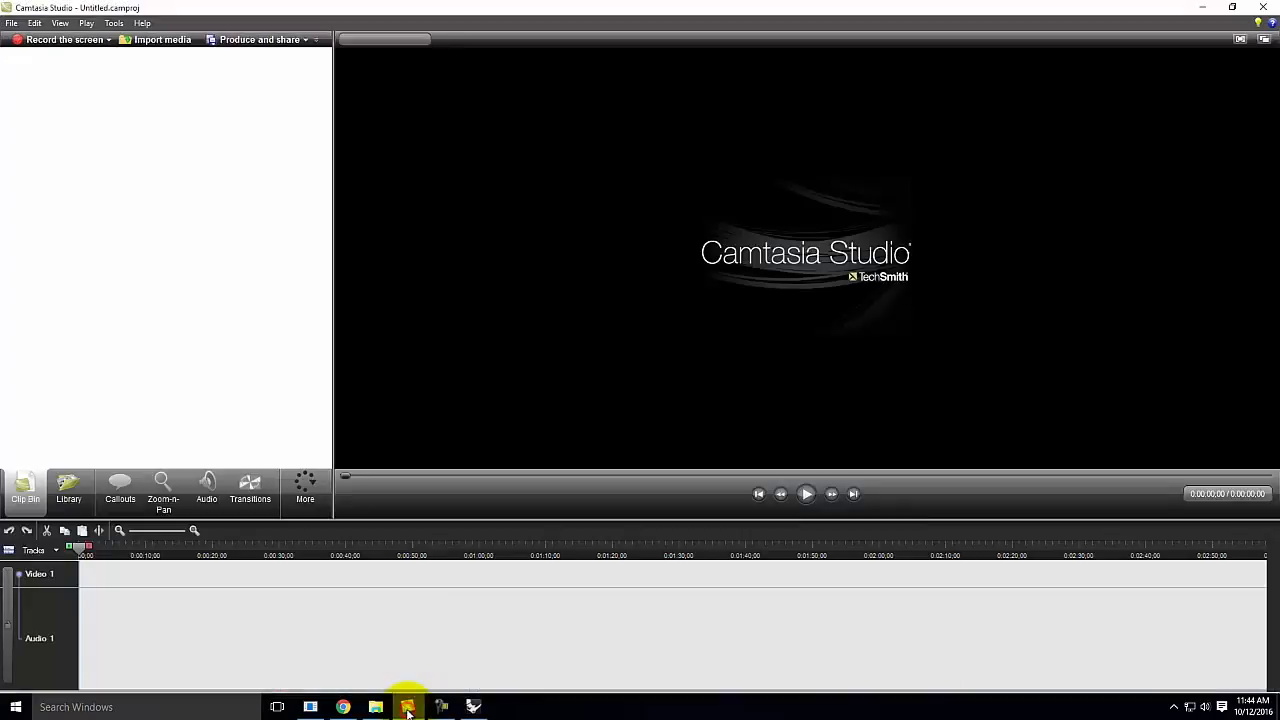